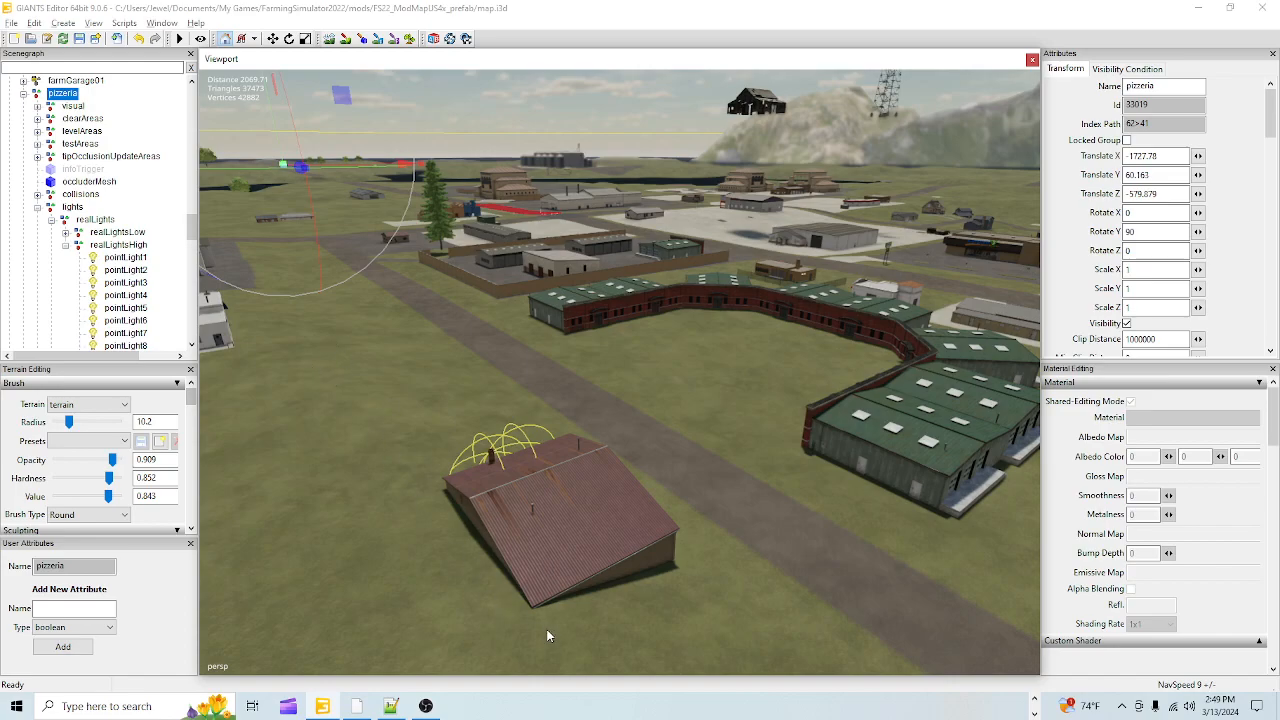
# - Examine the open grass around the red-roofed building and the curved row of warehouses across the road
pyautogui.keyDown('alt'); pyautogui.moveTo(664, 459); pyautogui.dragTo(704, 497); pyautogui.keyUp('alt')
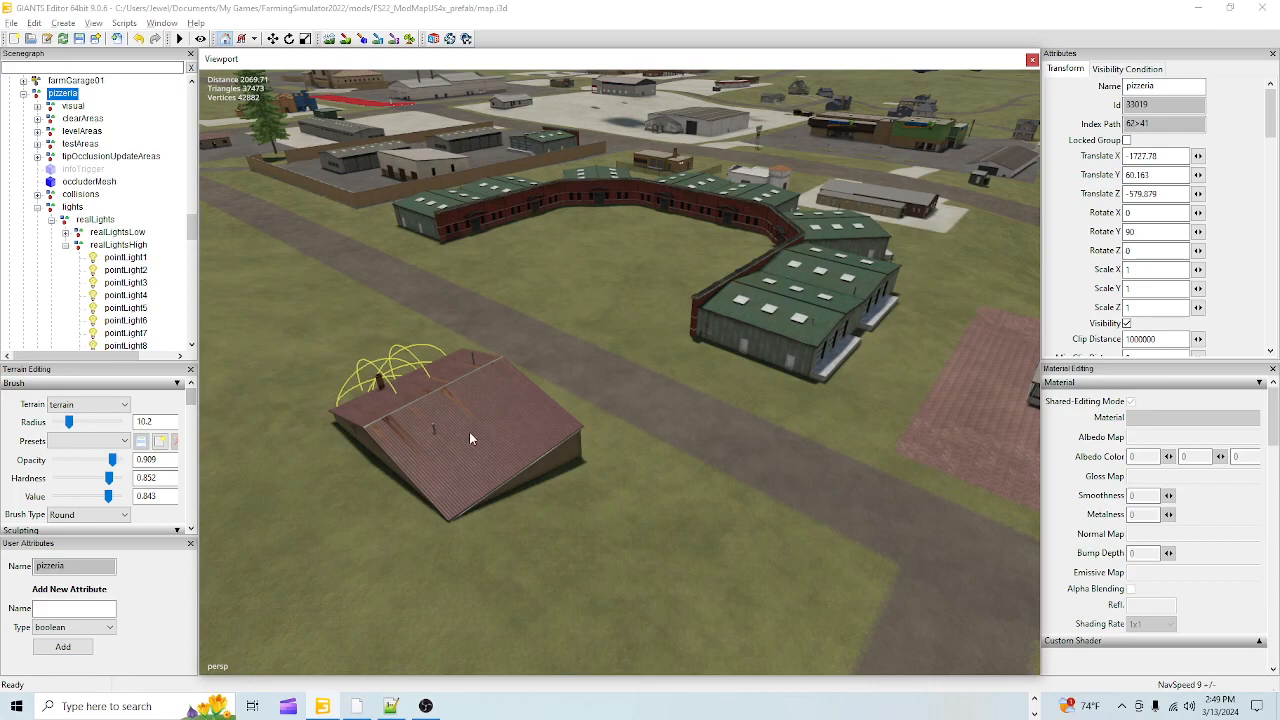
pyautogui.keyDown('alt'); pyautogui.moveTo(528, 427); pyautogui.dragTo(566, 280); pyautogui.keyUp('alt')
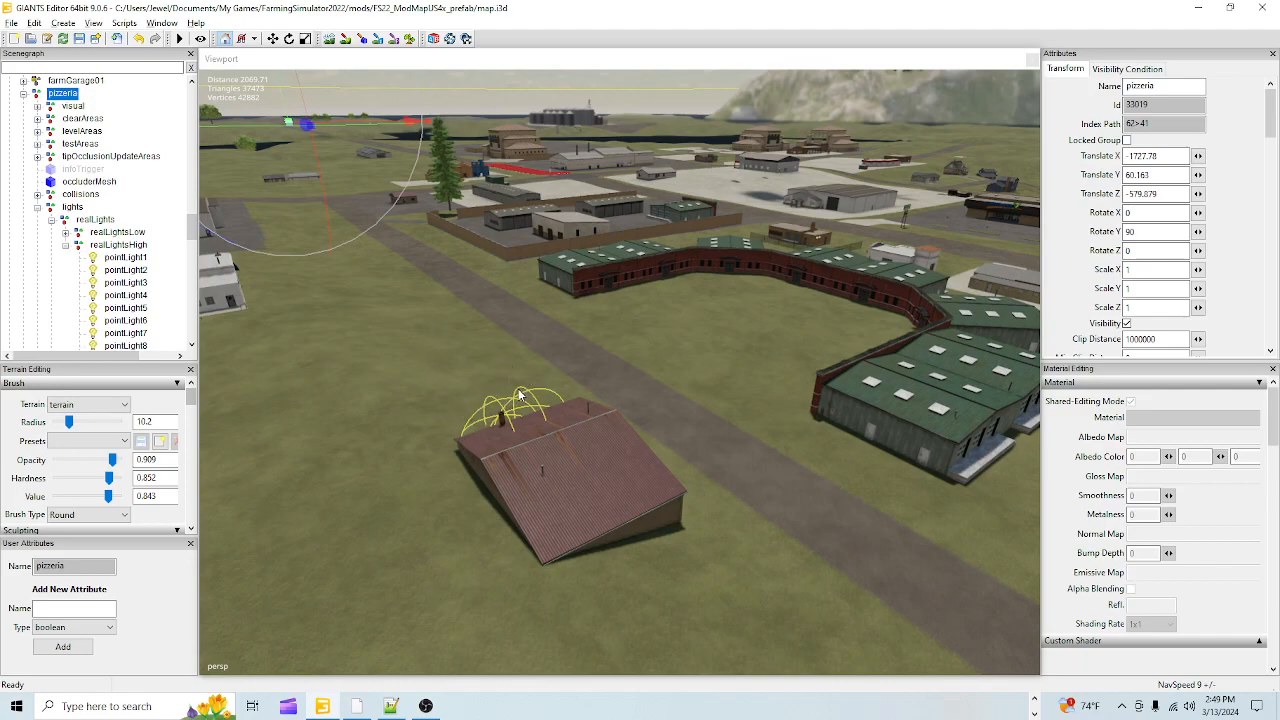
pyautogui.keyDown('alt'); pyautogui.moveTo(480, 411); pyautogui.dragTo(442, 404); pyautogui.keyUp('alt')
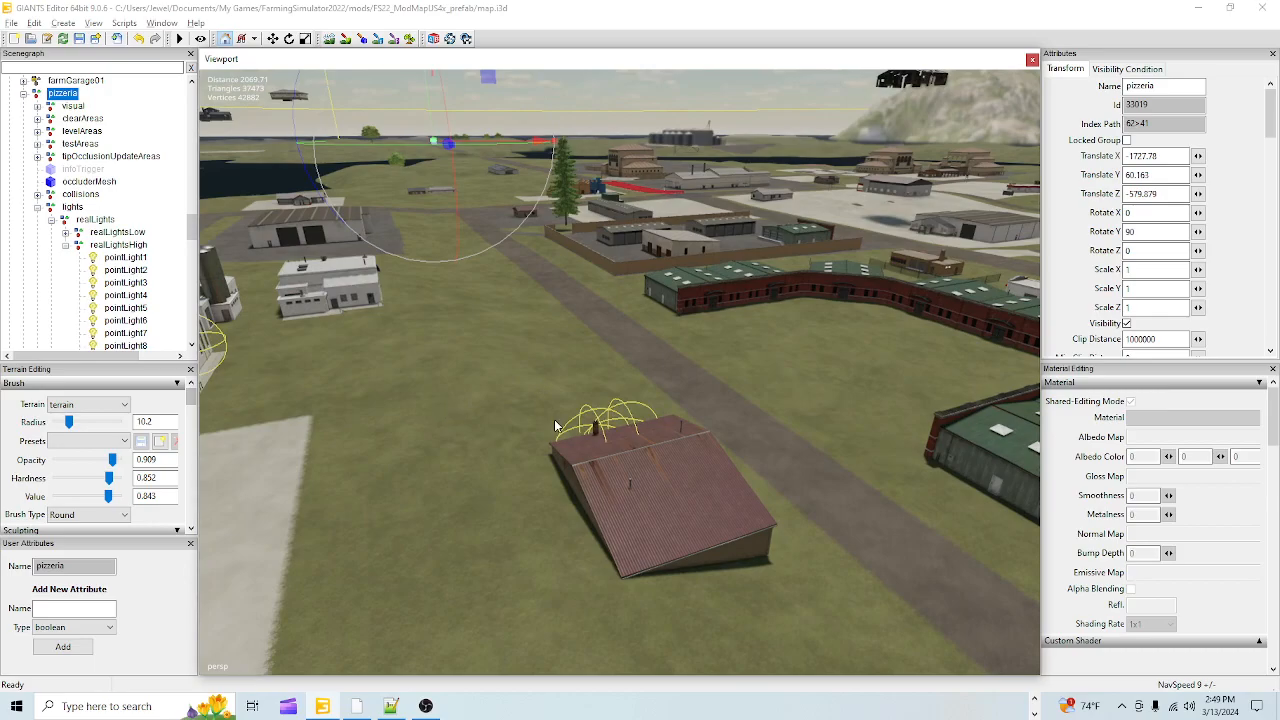
pyautogui.keyDown('alt'); pyautogui.moveTo(666, 461); pyautogui.dragTo(416, 325); pyautogui.keyUp('alt')
pyautogui.keyDown('alt'); pyautogui.moveTo(457, 461); pyautogui.dragTo(842, 498); pyautogui.keyUp('alt')
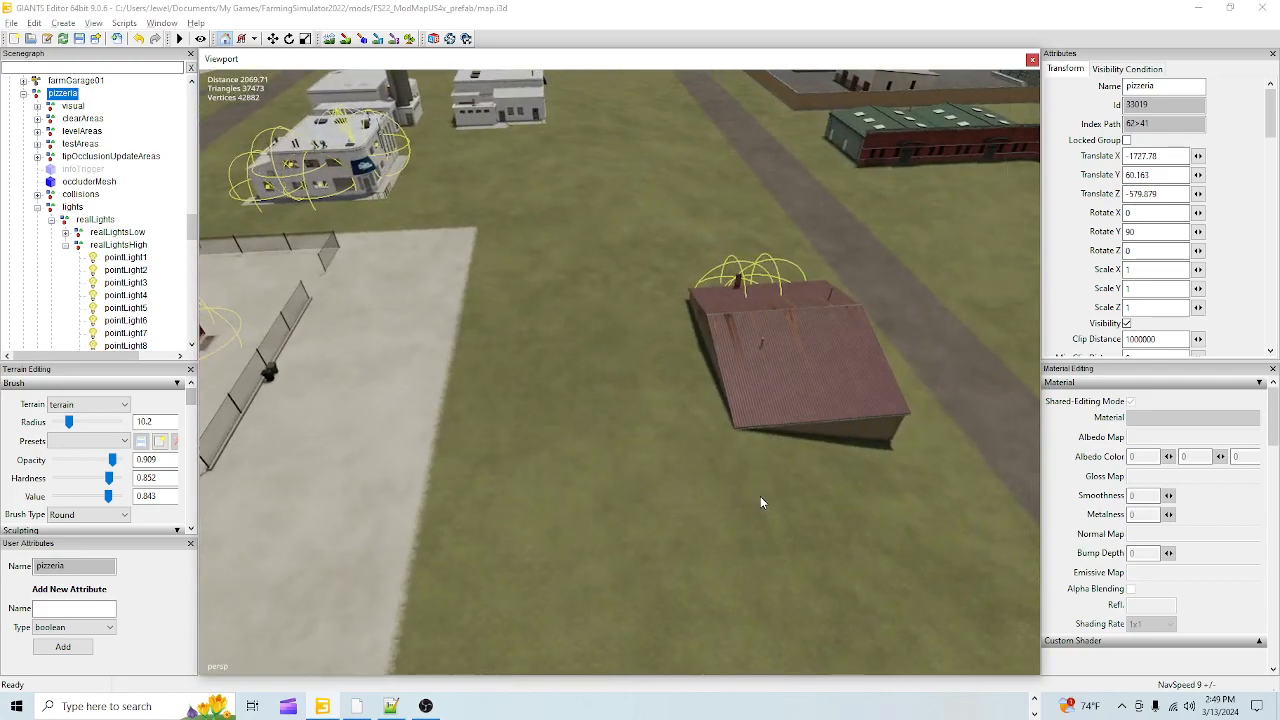
pyautogui.keyDown('alt'); pyautogui.moveTo(599, 455); pyautogui.dragTo(693, 436); pyautogui.keyUp('alt')
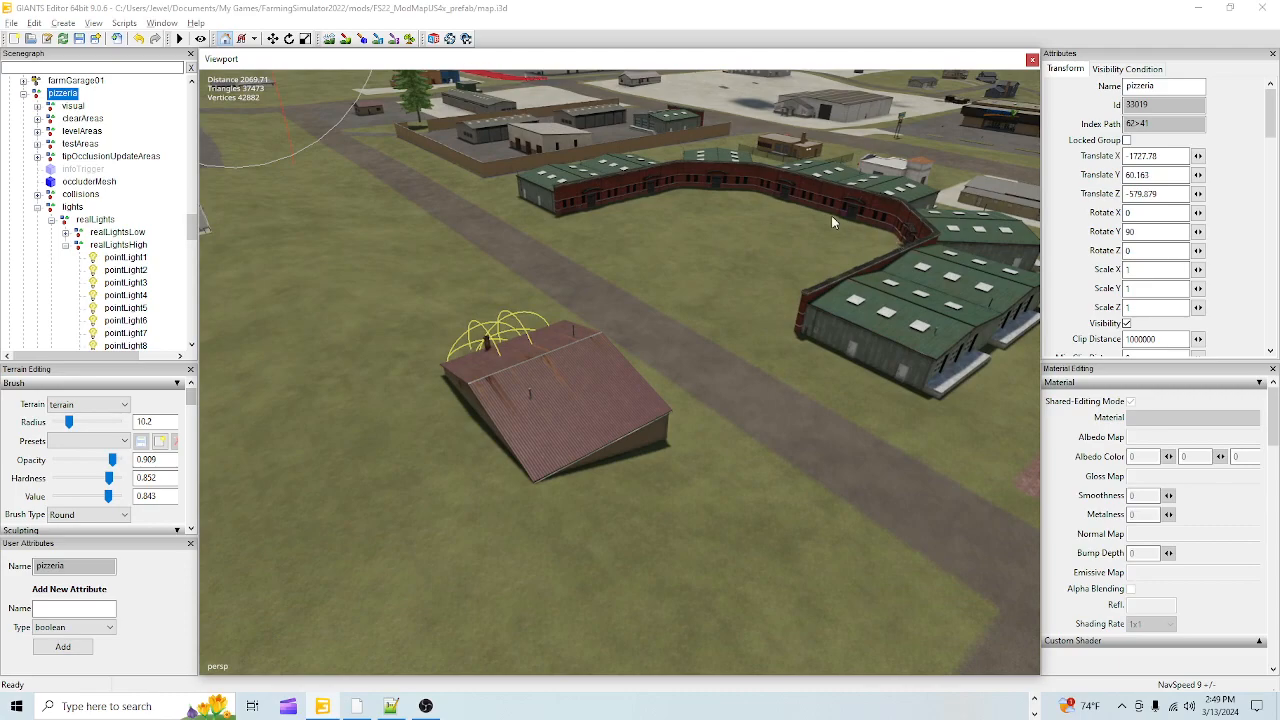
pyautogui.keyDown('alt'); pyautogui.moveTo(703, 418); pyautogui.dragTo(725, 399); pyautogui.keyUp('alt')
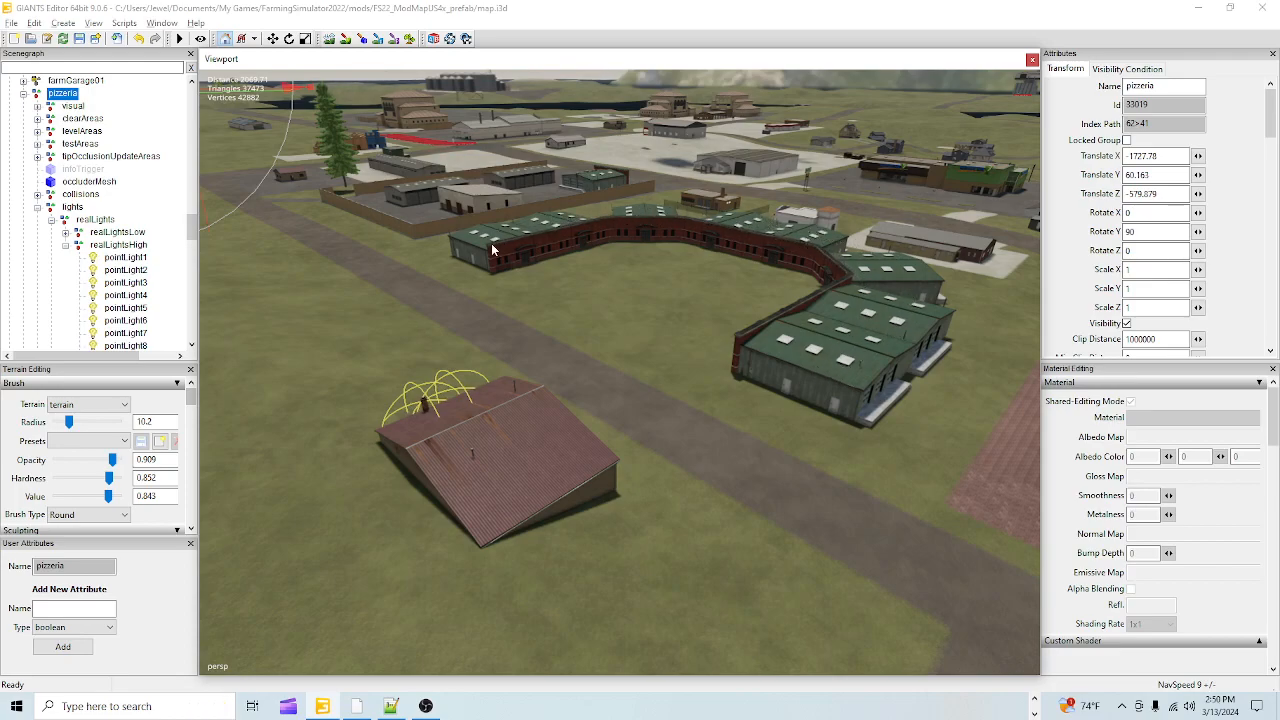
pyautogui.keyDown('alt'); pyautogui.moveTo(616, 533); pyautogui.dragTo(561, 513); pyautogui.keyUp('alt')
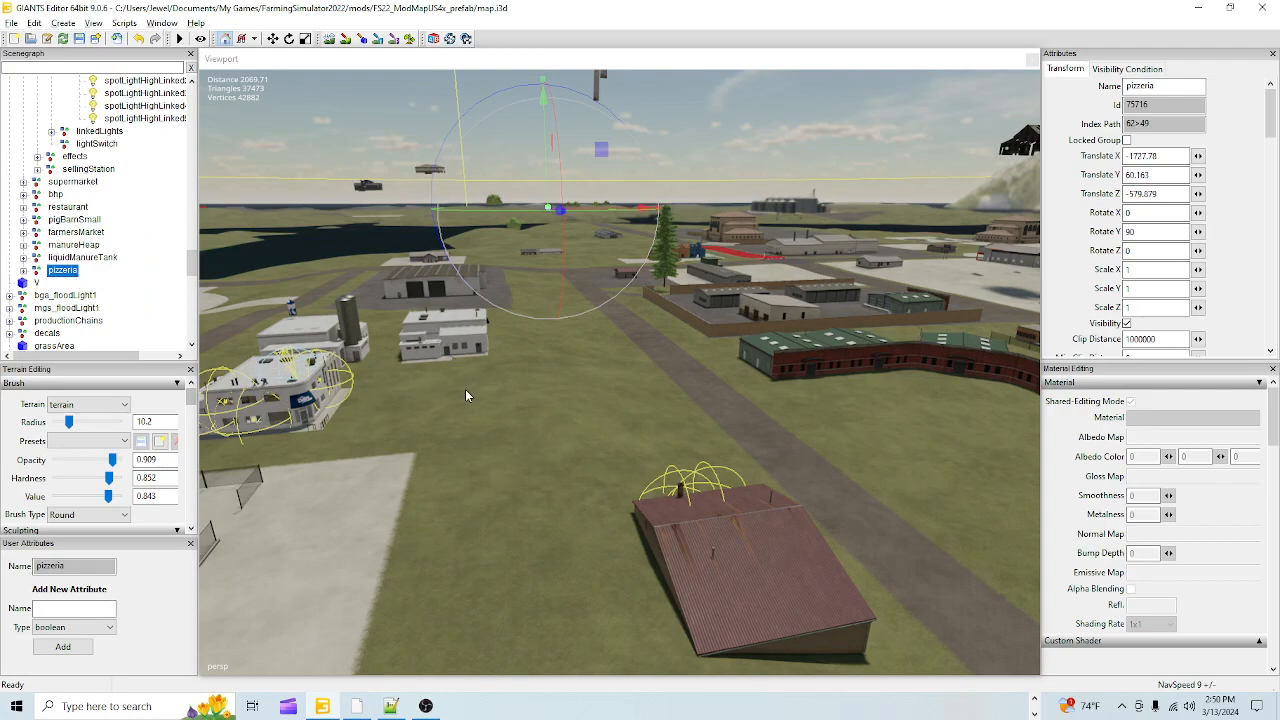
# - Place the duplicated pizzeria on the grass beside the red-roofed building
pyautogui.hotkey('ctrl', 'b')
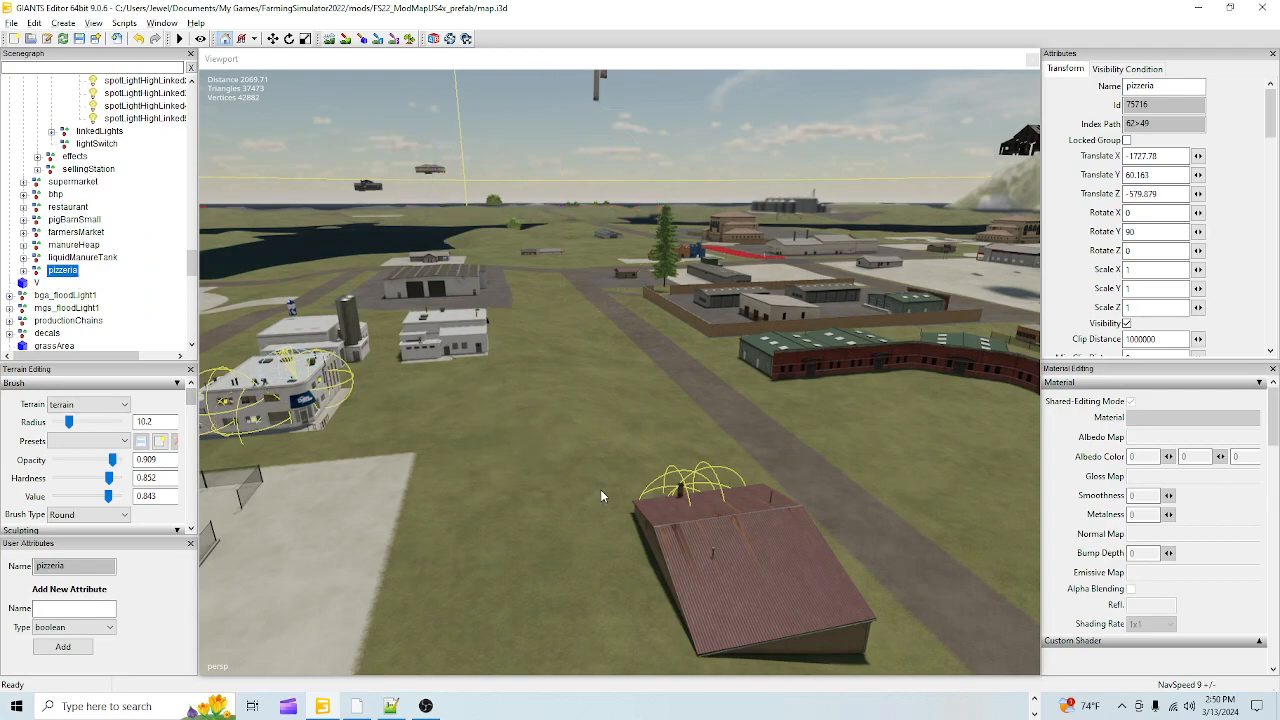
pyautogui.click(626, 437)
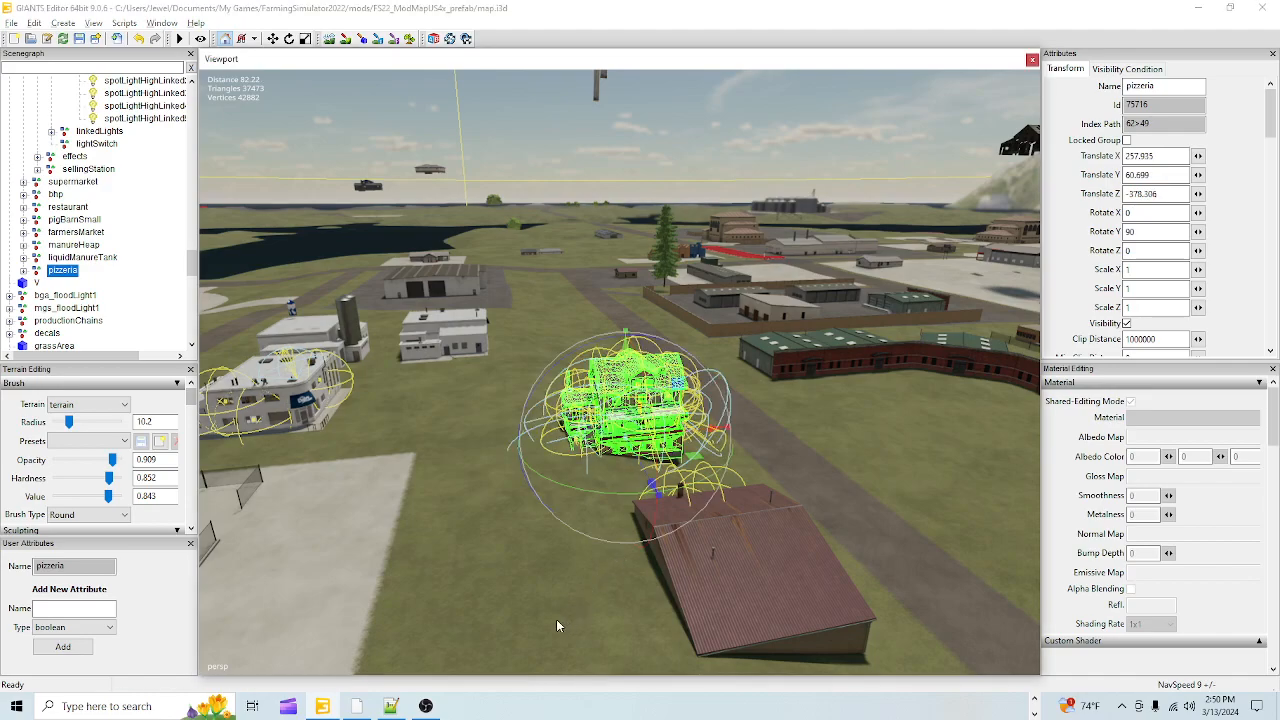
# - Inspect the placed pizzeria and the curved row of warehouses across the road from several sides
pyautogui.scroll(4, 524, 611)
pyautogui.keyDown('alt'); pyautogui.moveTo(514, 549); pyautogui.dragTo(520, 592); pyautogui.keyUp('alt')
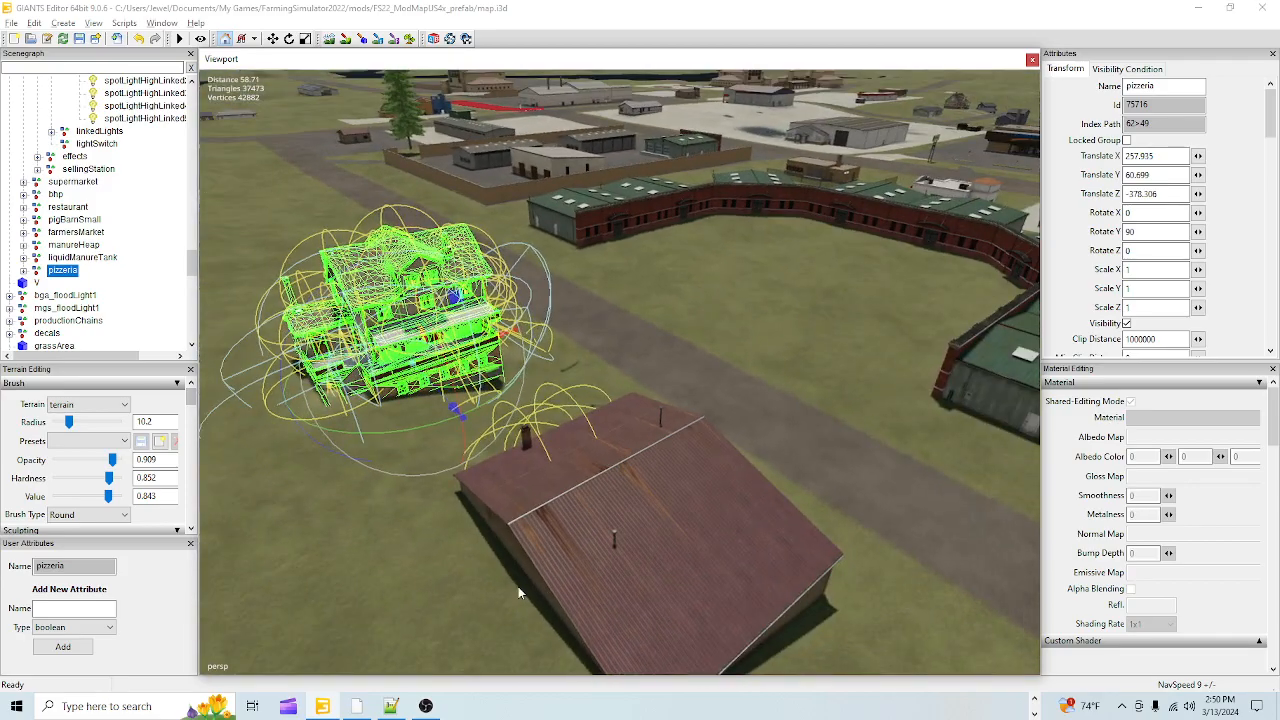
pyautogui.scroll(5, 752, 163)
pyautogui.keyDown('alt'); pyautogui.moveTo(600, 520); pyautogui.dragTo(593, 466); pyautogui.keyUp('alt')
pyautogui.scroll(3, 448, 502)
pyautogui.keyDown('alt'); pyautogui.moveTo(465, 498); pyautogui.dragTo(543, 434); pyautogui.keyUp('alt')
pyautogui.scroll(1, 543, 434)
pyautogui.scroll(3, 541, 434)
pyautogui.scroll(3, 388, 497)
pyautogui.keyDown('alt'); pyautogui.moveTo(388, 497); pyautogui.dragTo(853, 349); pyautogui.keyUp('alt')
pyautogui.scroll(-4, 853, 343)
pyautogui.keyDown('alt'); pyautogui.moveTo(680, 471); pyautogui.dragTo(633, 399); pyautogui.keyUp('alt')
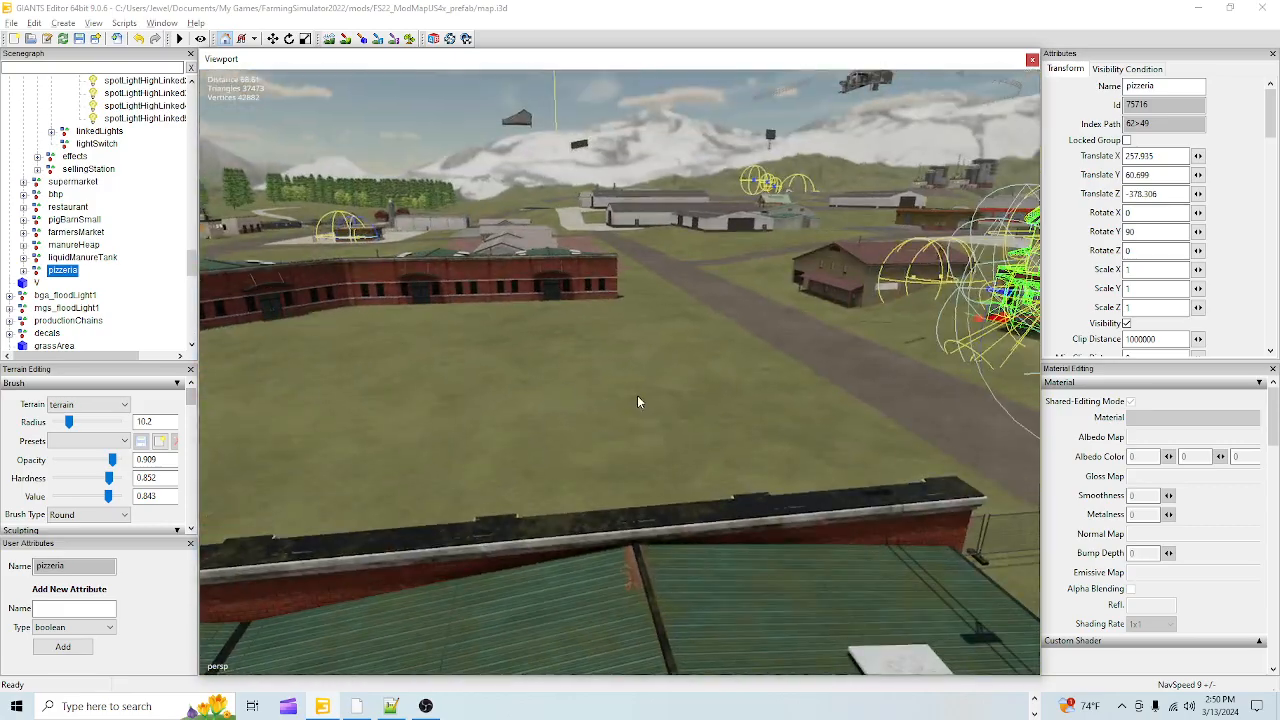
pyautogui.scroll(-5, 291, 551)
pyautogui.keyDown('alt'); pyautogui.moveTo(291, 551); pyautogui.dragTo(566, 532); pyautogui.keyUp('alt')
pyautogui.scroll(6, 741, 289)
pyautogui.keyDown('alt'); pyautogui.moveTo(683, 480); pyautogui.dragTo(382, 351); pyautogui.keyUp('alt')
pyautogui.scroll(-3, 382, 353)
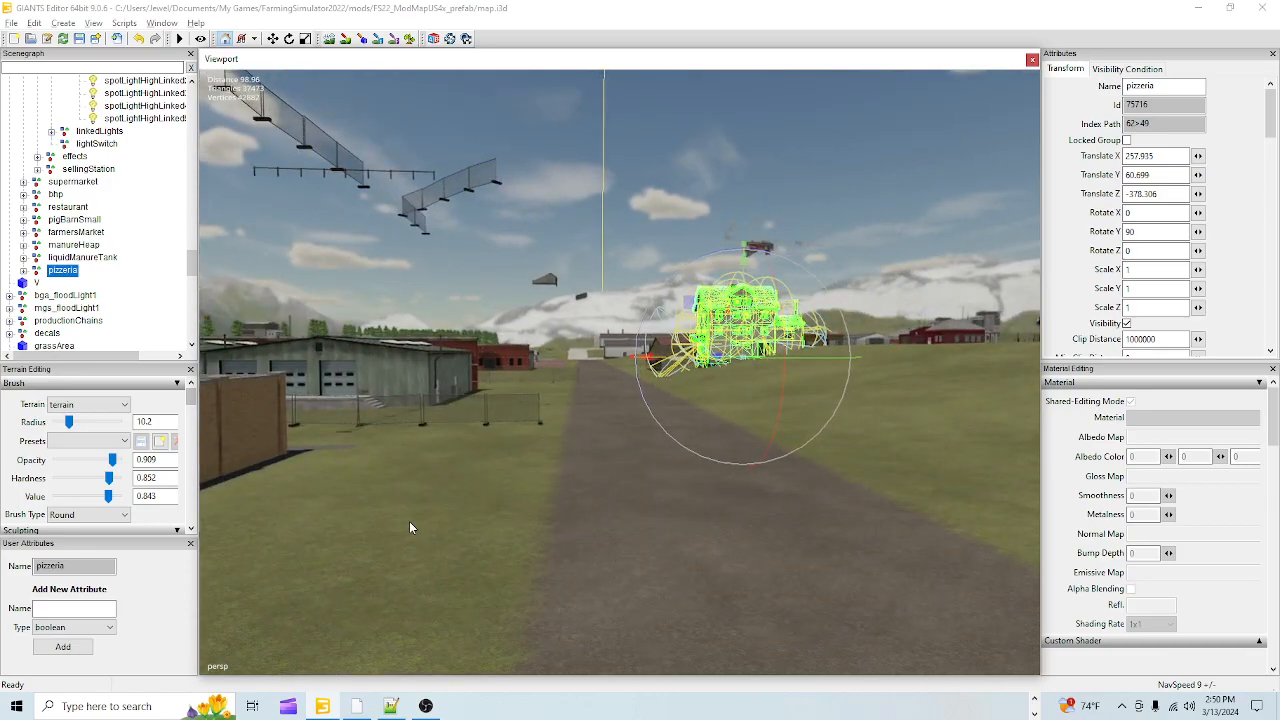
pyautogui.keyDown('alt'); pyautogui.moveTo(464, 519); pyautogui.dragTo(314, 498); pyautogui.keyUp('alt')
pyautogui.scroll(5, 613, 442)
pyautogui.keyDown('alt'); pyautogui.moveTo(613, 442); pyautogui.dragTo(414, 524); pyautogui.keyUp('alt')
pyautogui.scroll(-3, 491, 501)
pyautogui.scroll(5, 414, 524)
pyautogui.keyDown('alt'); pyautogui.moveTo(313, 456); pyautogui.dragTo(252, 618); pyautogui.keyUp('alt')
pyautogui.scroll(-5, 252, 618)
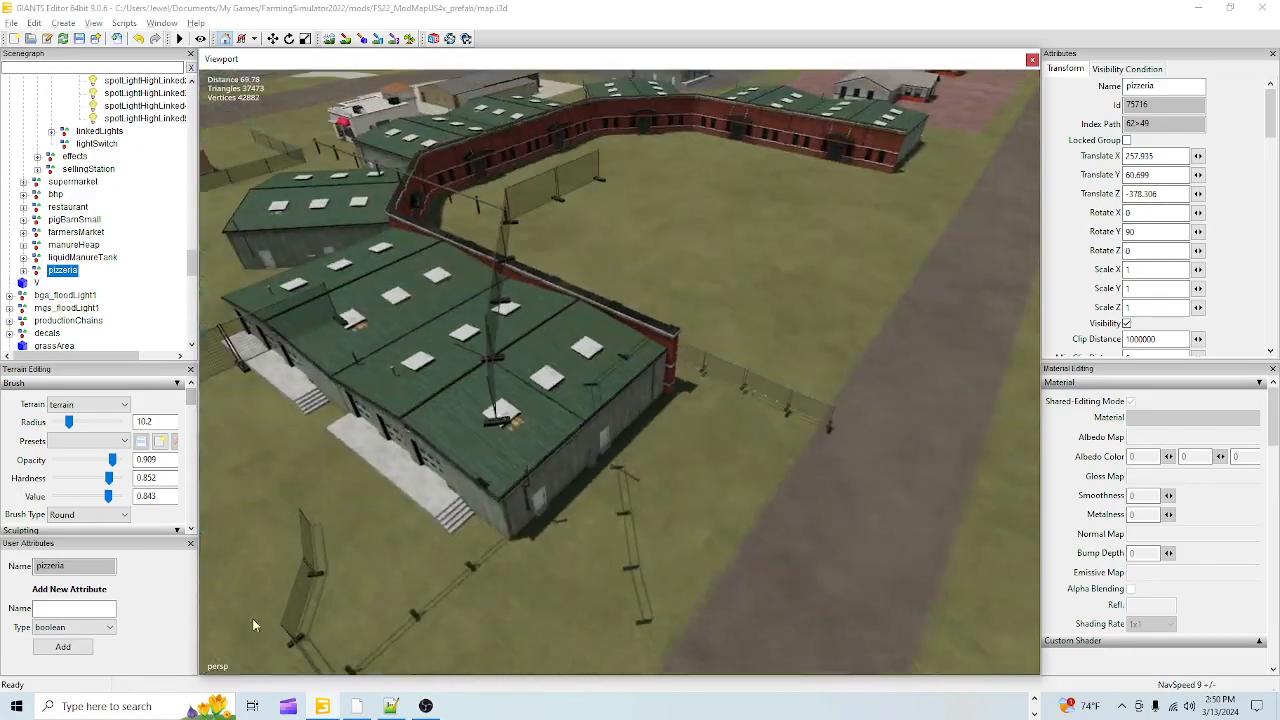
pyautogui.scroll(-2, 439, 519)
pyautogui.keyDown('alt'); pyautogui.moveTo(483, 485); pyautogui.dragTo(571, 477); pyautogui.keyUp('alt')
pyautogui.click(660, 446)
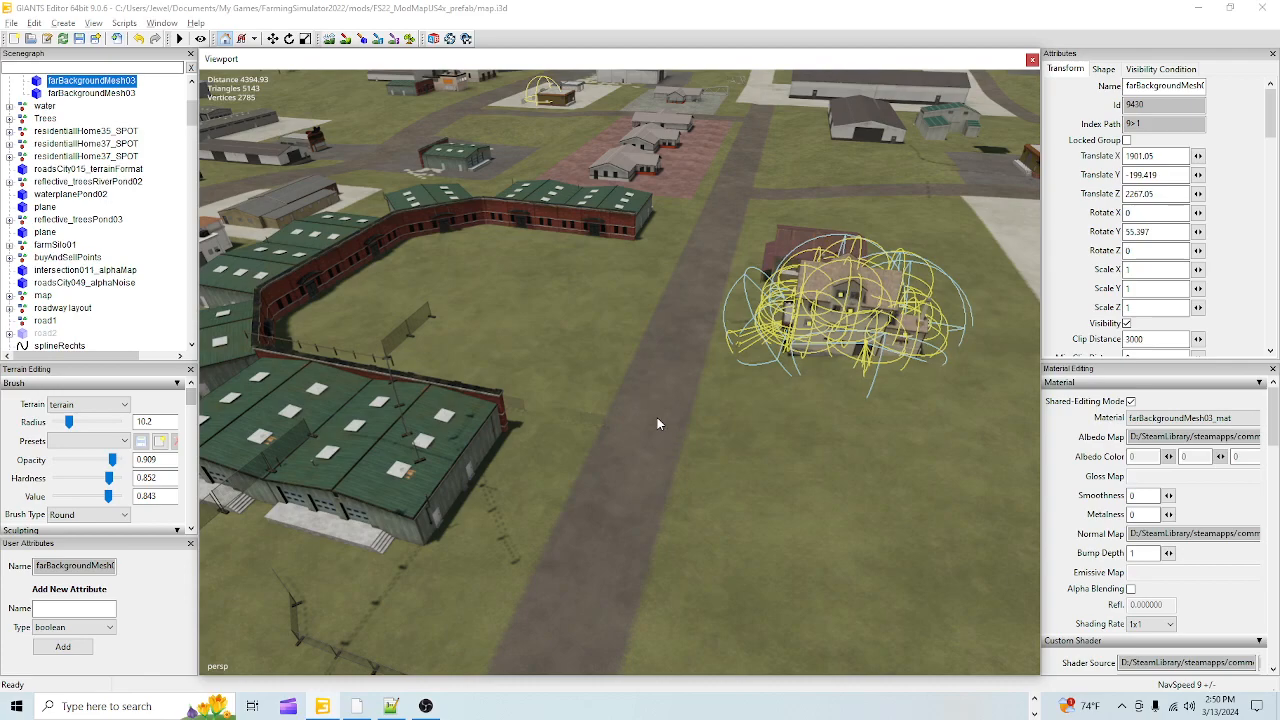
# - Create a new transform group and name it shoppingcenter
pyautogui.keyDown('alt'); pyautogui.moveTo(697, 434); pyautogui.dragTo(606, 476); pyautogui.keyUp('alt')
pyautogui.keyDown('alt'); pyautogui.moveTo(606, 476); pyautogui.dragTo(1236, 7, button='right'); pyautogui.keyUp('alt')
pyautogui.keyDown('alt'); pyautogui.moveTo(647, 491); pyautogui.dragTo(552, 533); pyautogui.keyUp('alt')
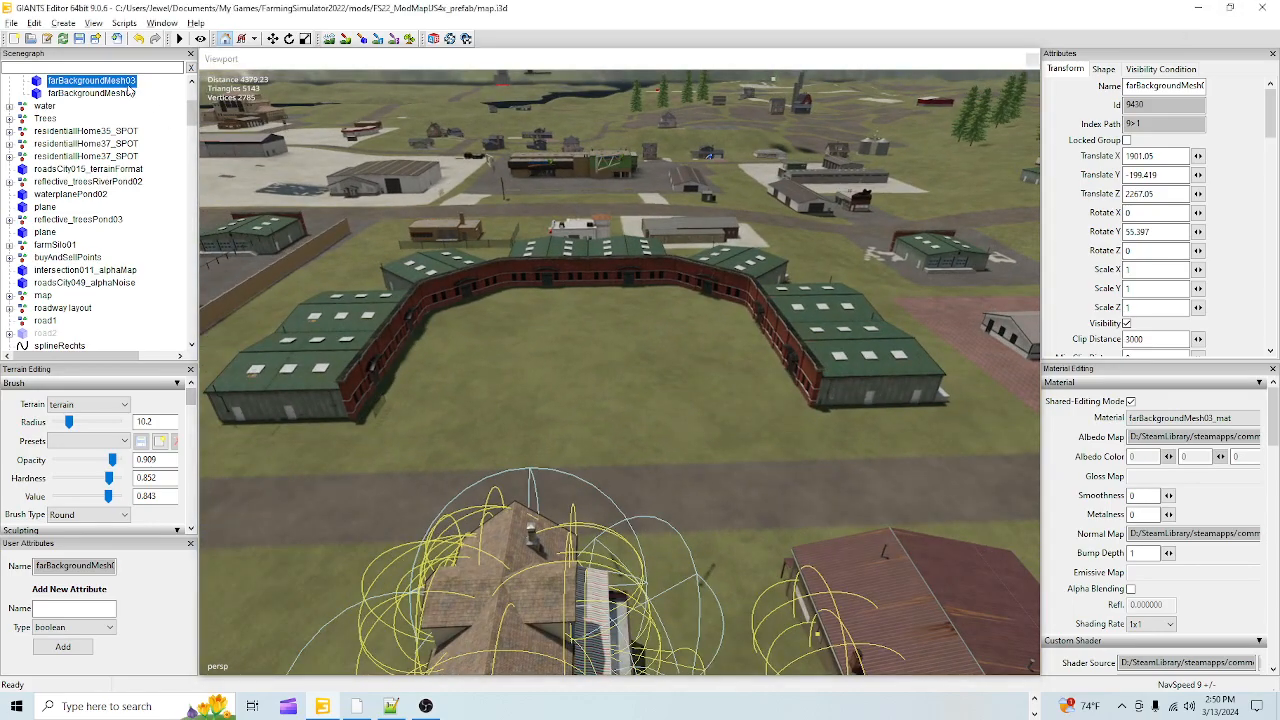
pyautogui.click(66, 24)
pyautogui.click(100, 39)
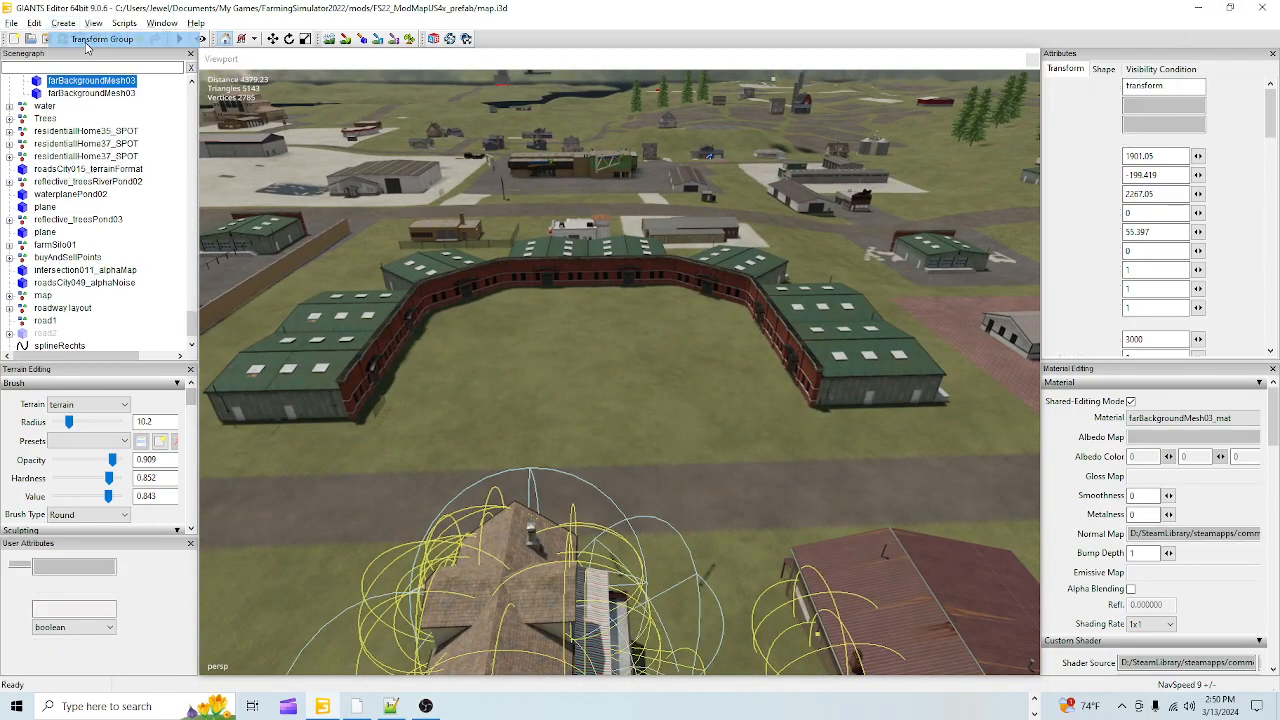
pyautogui.doubleClick(1160, 86)
pyautogui.write('shoppingcenter')
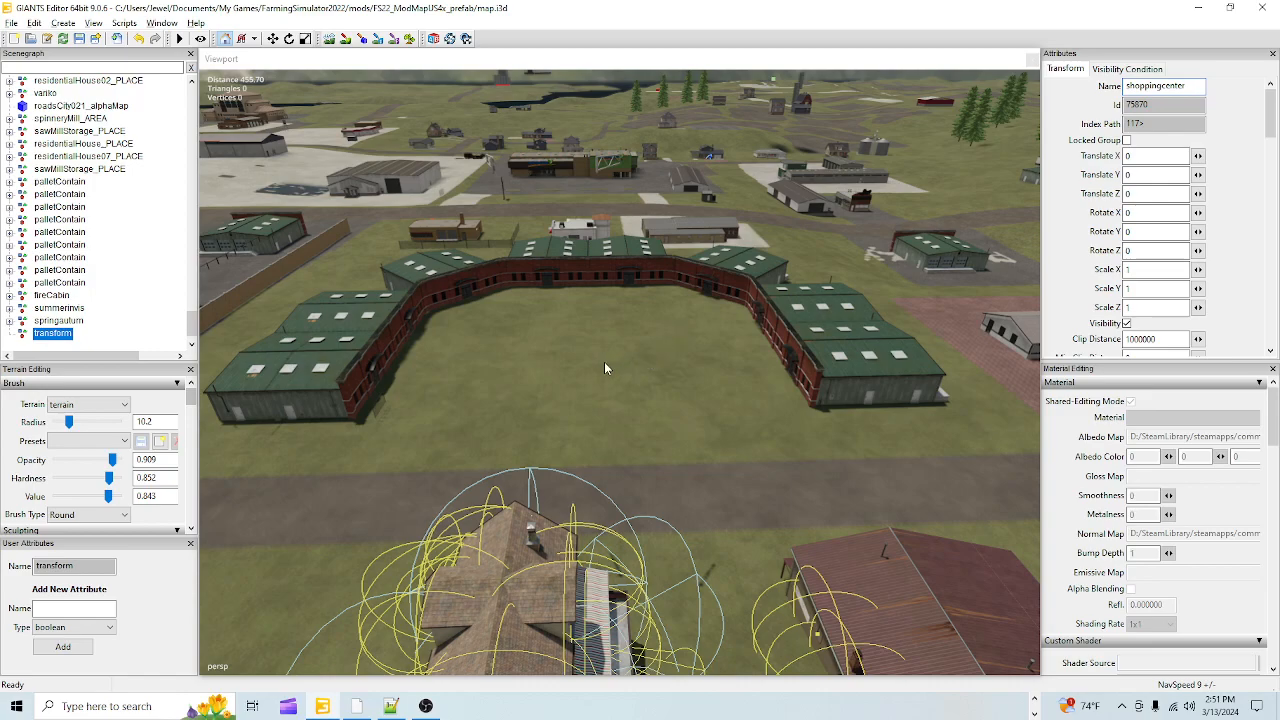
# - Place the shoppingcenter group on the grass in the middle of the curved warehouse row
pyautogui.click(68, 336)
pyautogui.hotkey('ctrl', 'b')
pyautogui.click(580, 342)
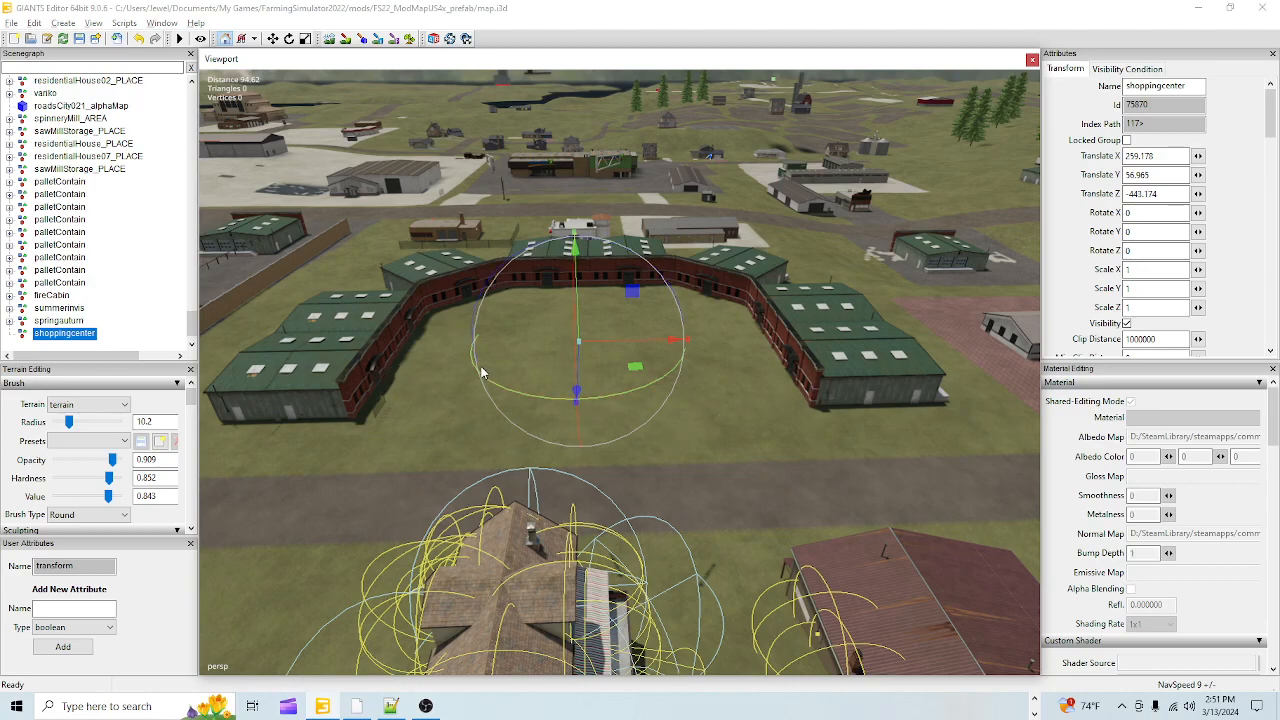
# - Check the warehouse_PLACE entries one by one to identify which belong to the curved row, and collapse the expanded entry
pyautogui.click(214, 328)
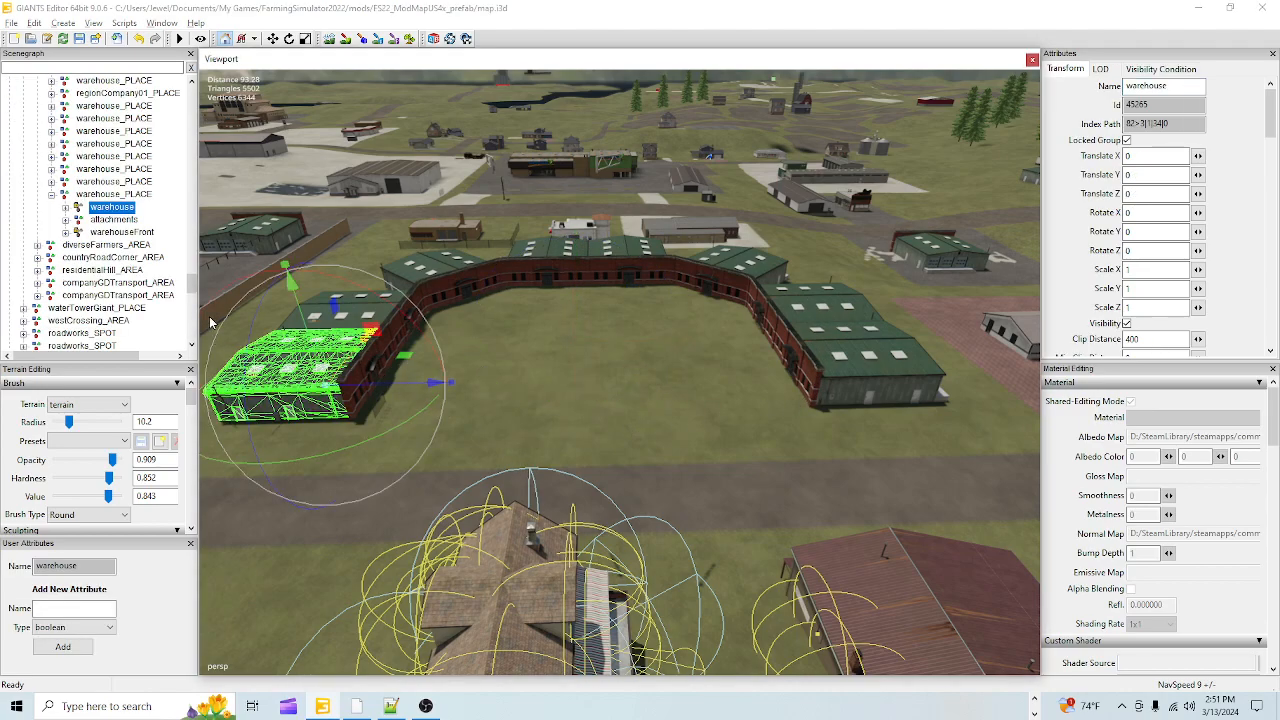
pyautogui.click(140, 195)
pyautogui.scroll(1, 173, 204)
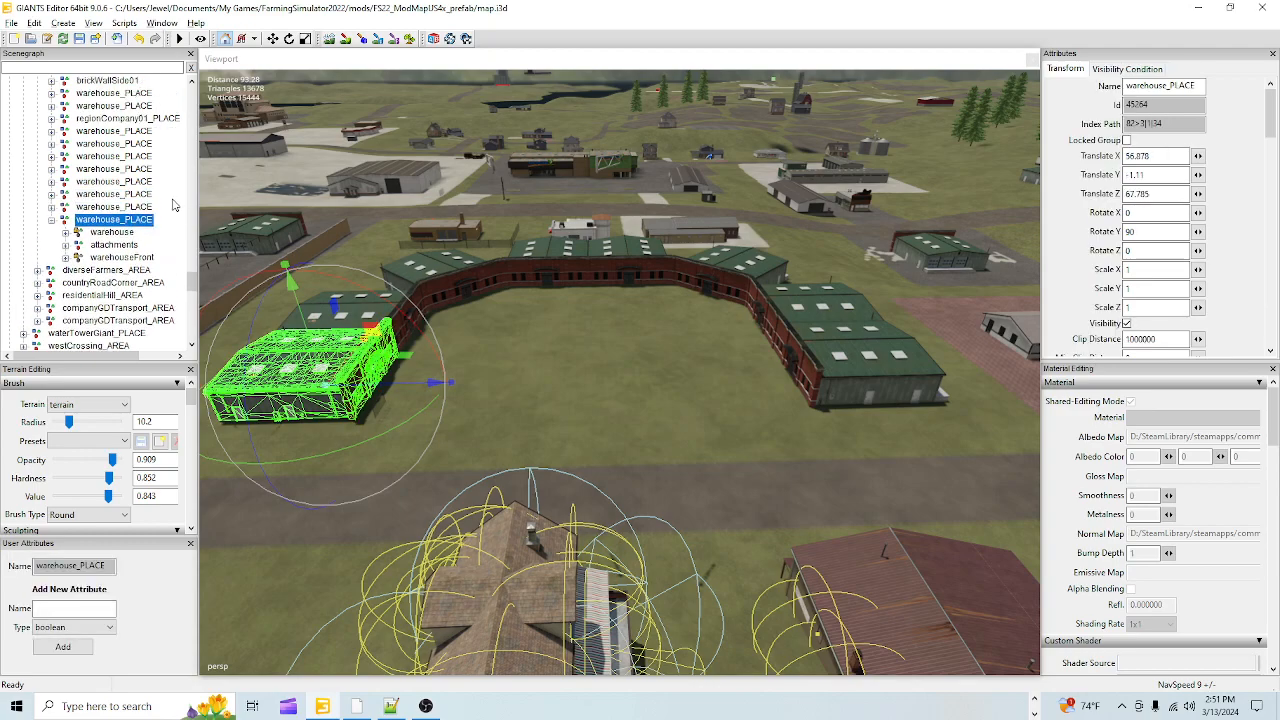
pyautogui.click(109, 93)
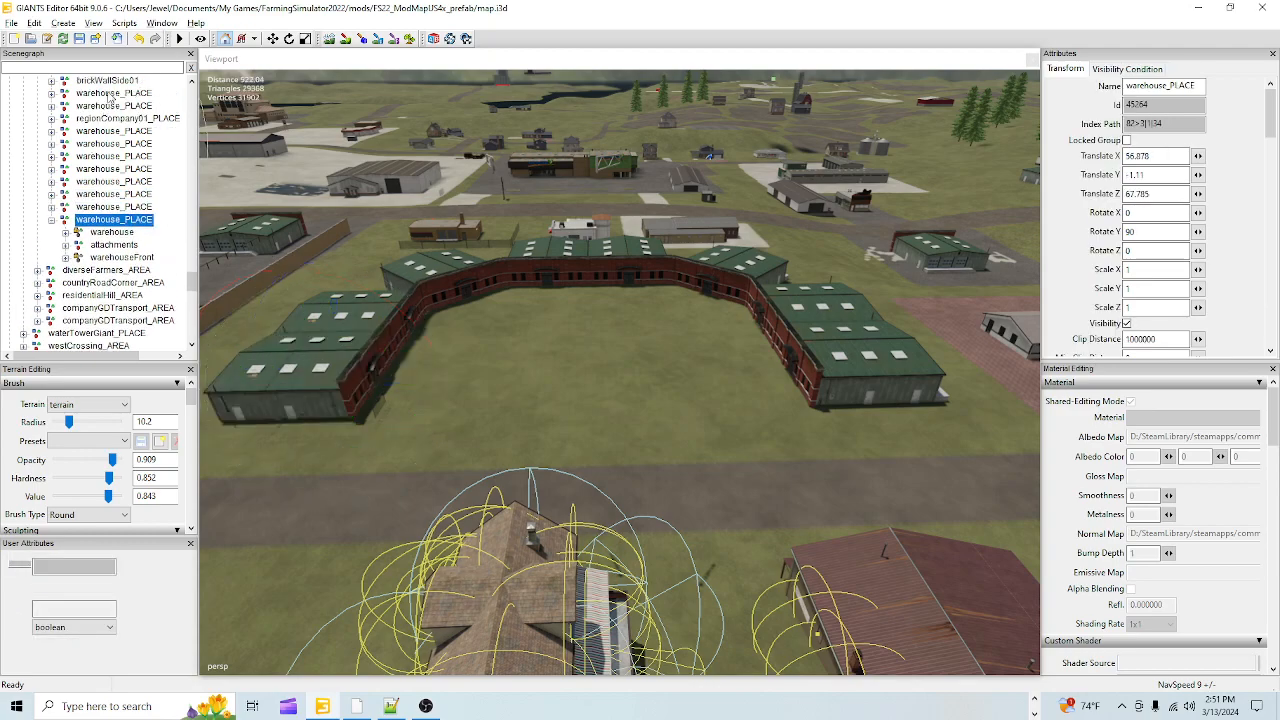
pyautogui.click(99, 106)
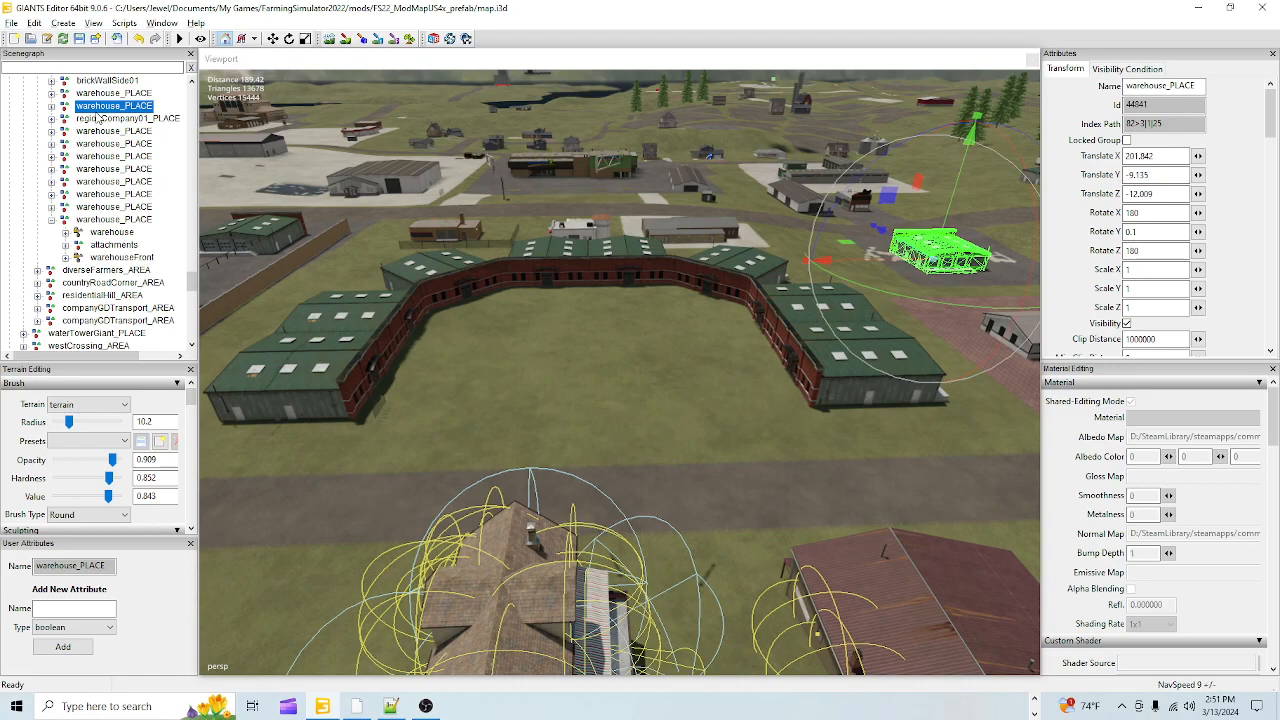
pyautogui.click(115, 121)
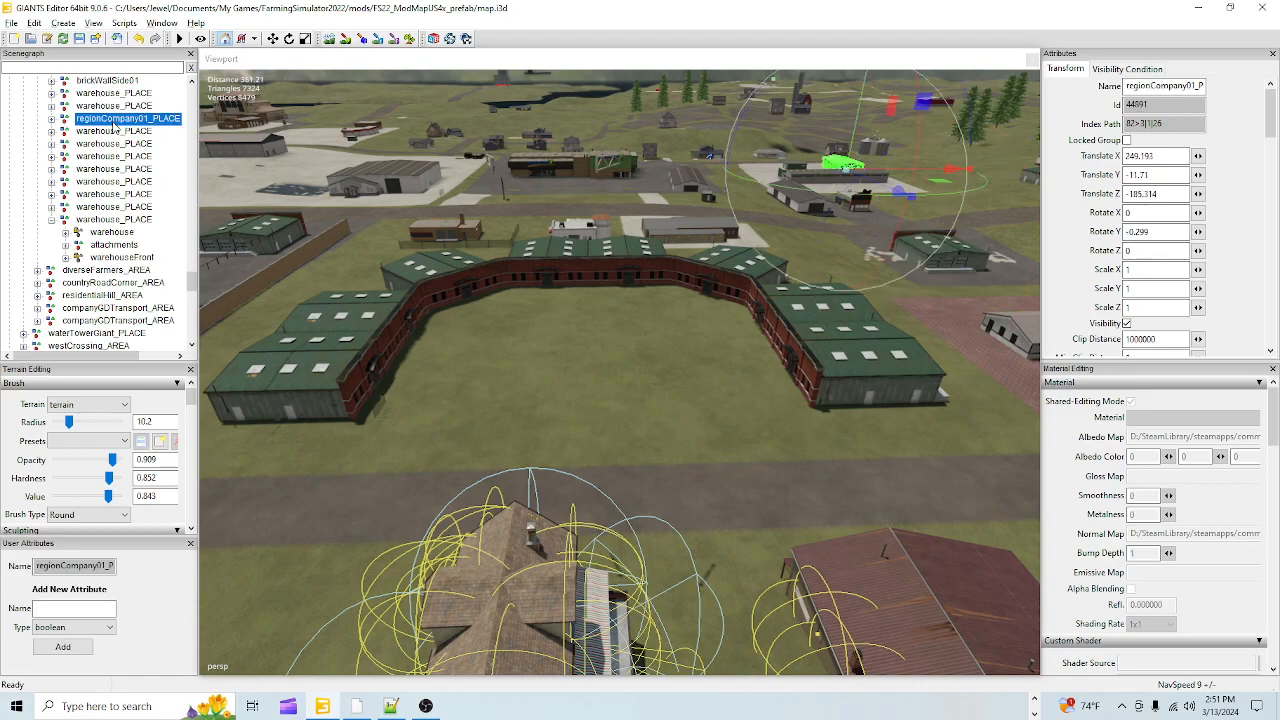
pyautogui.click(116, 132)
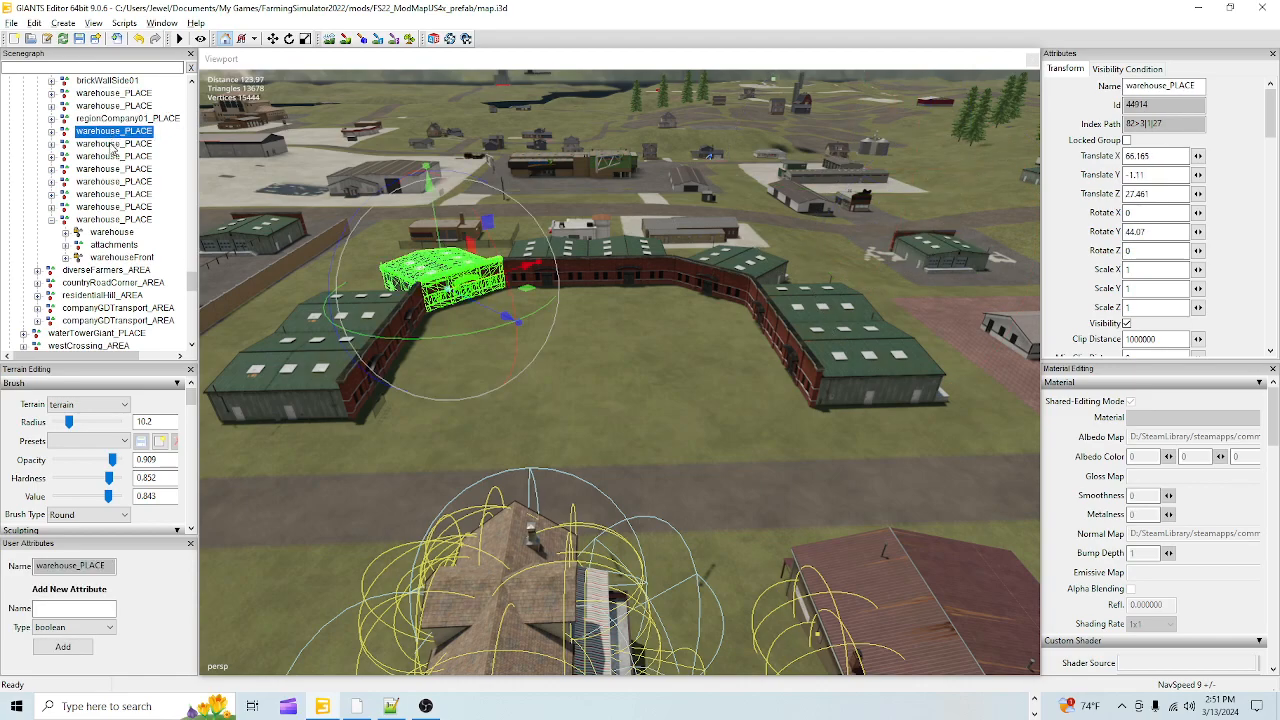
pyautogui.click(113, 144)
pyautogui.click(110, 157)
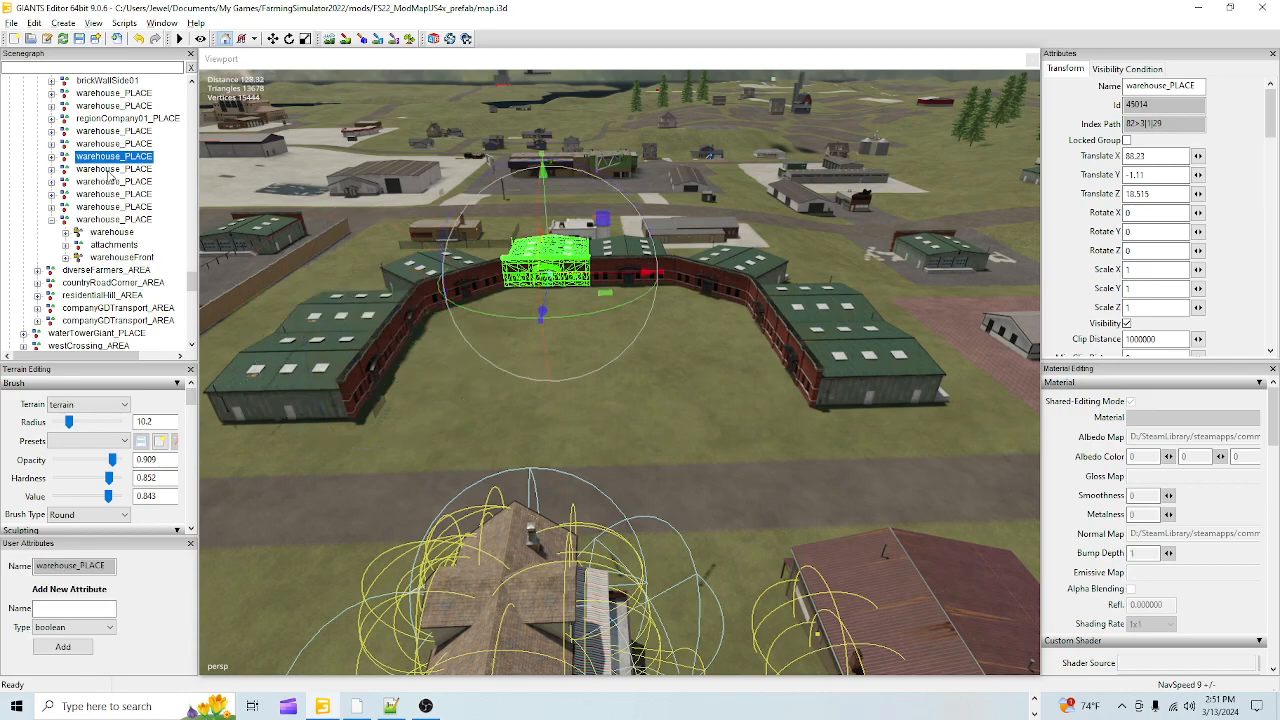
pyautogui.click(110, 170)
pyautogui.click(108, 182)
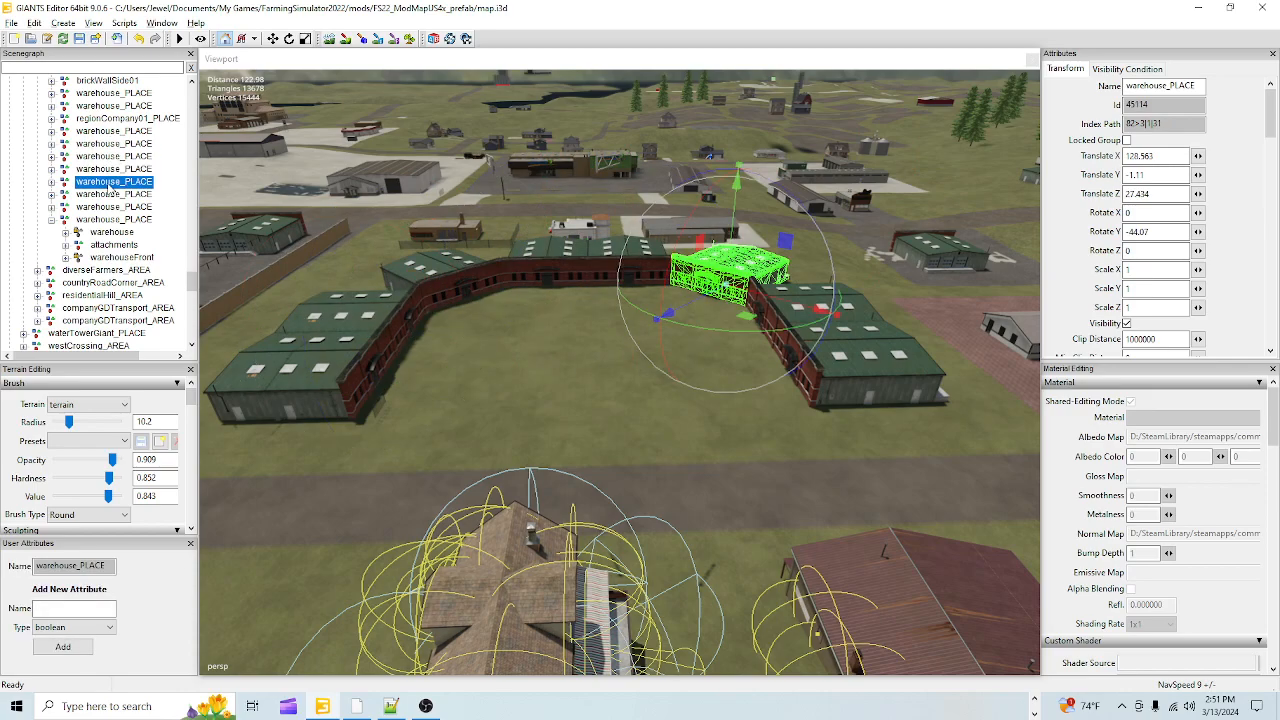
pyautogui.click(111, 206)
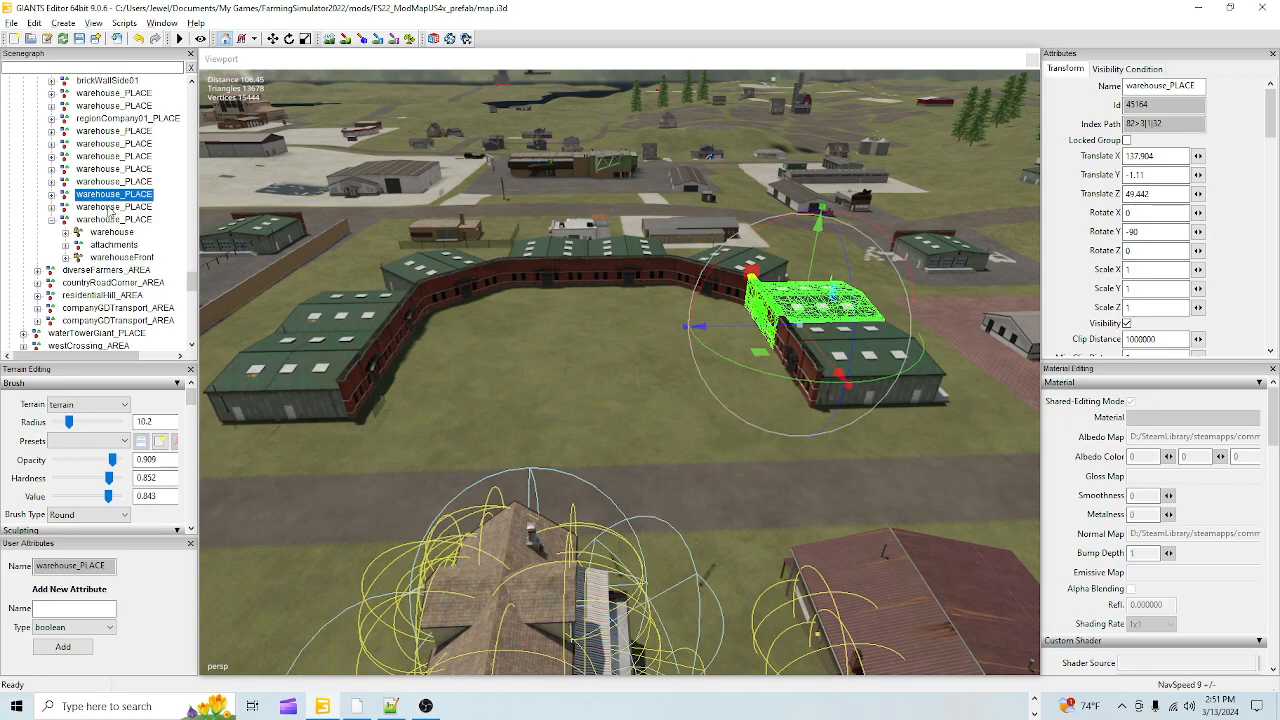
pyautogui.click(107, 220)
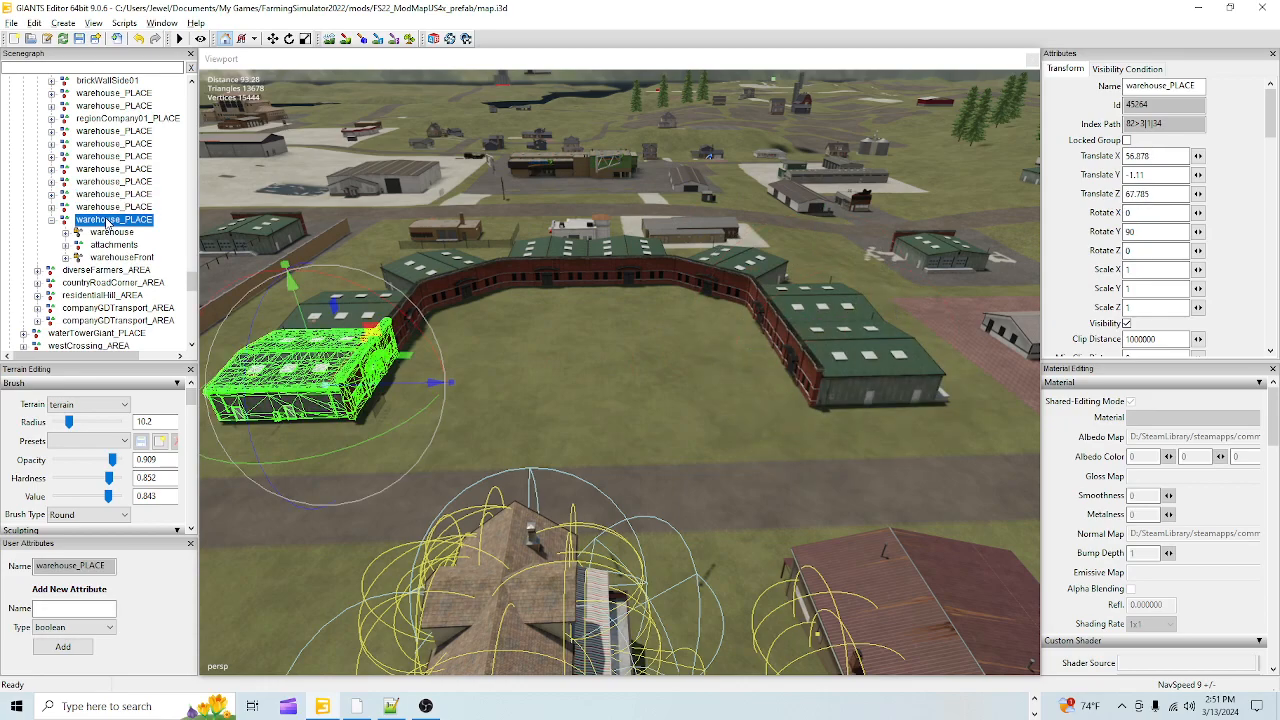
pyautogui.click(55, 231)
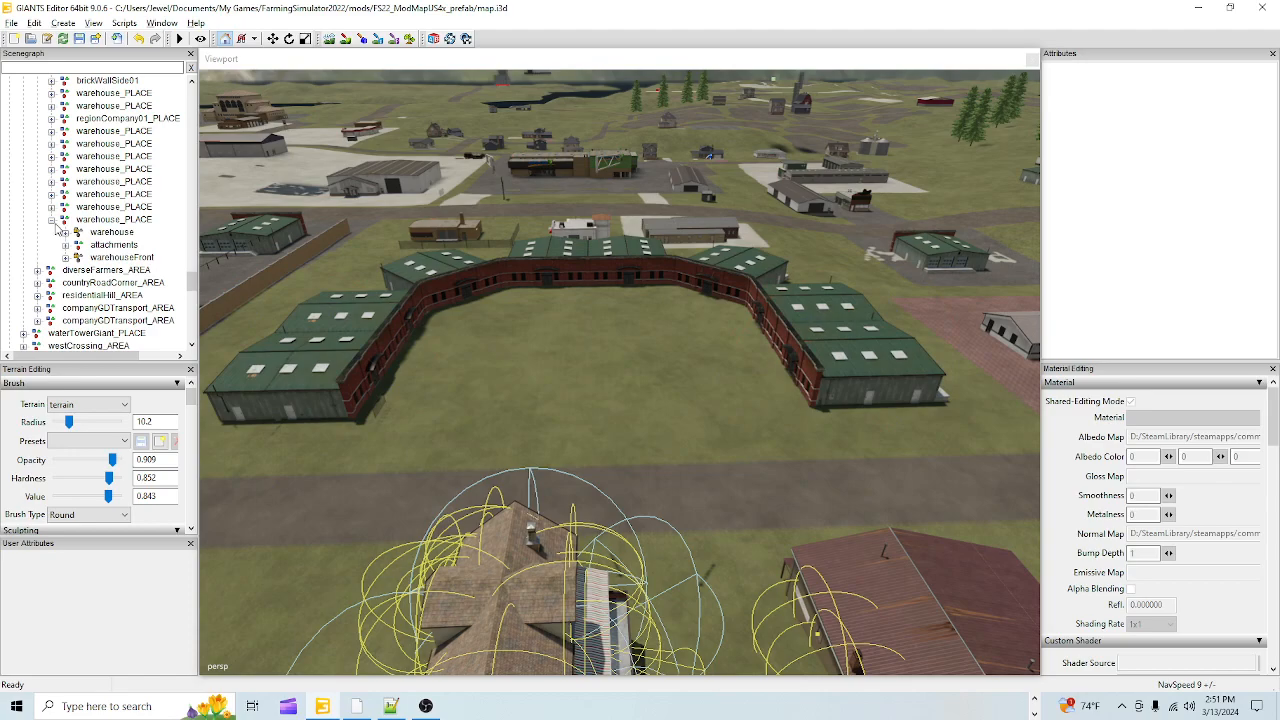
pyautogui.click(52, 219)
pyautogui.click(110, 131)
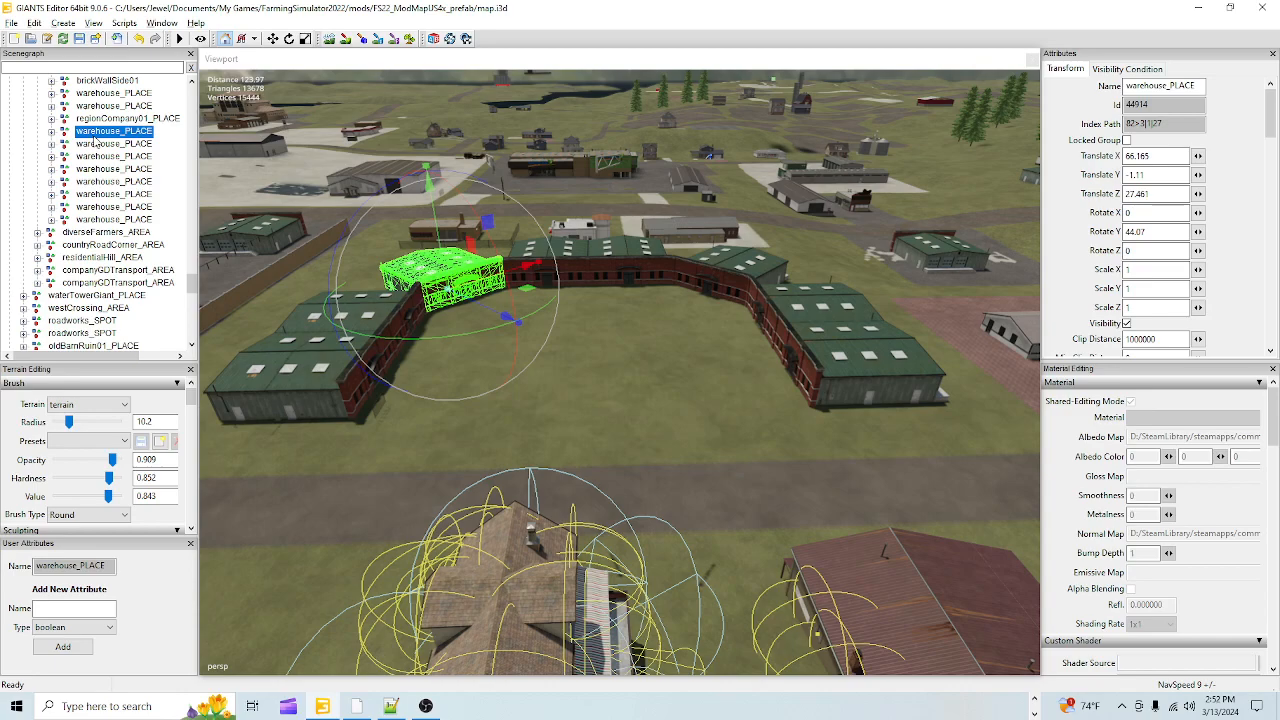
pyautogui.keyDown('ctrl'); pyautogui.click(106, 220); pyautogui.keyUp('ctrl')
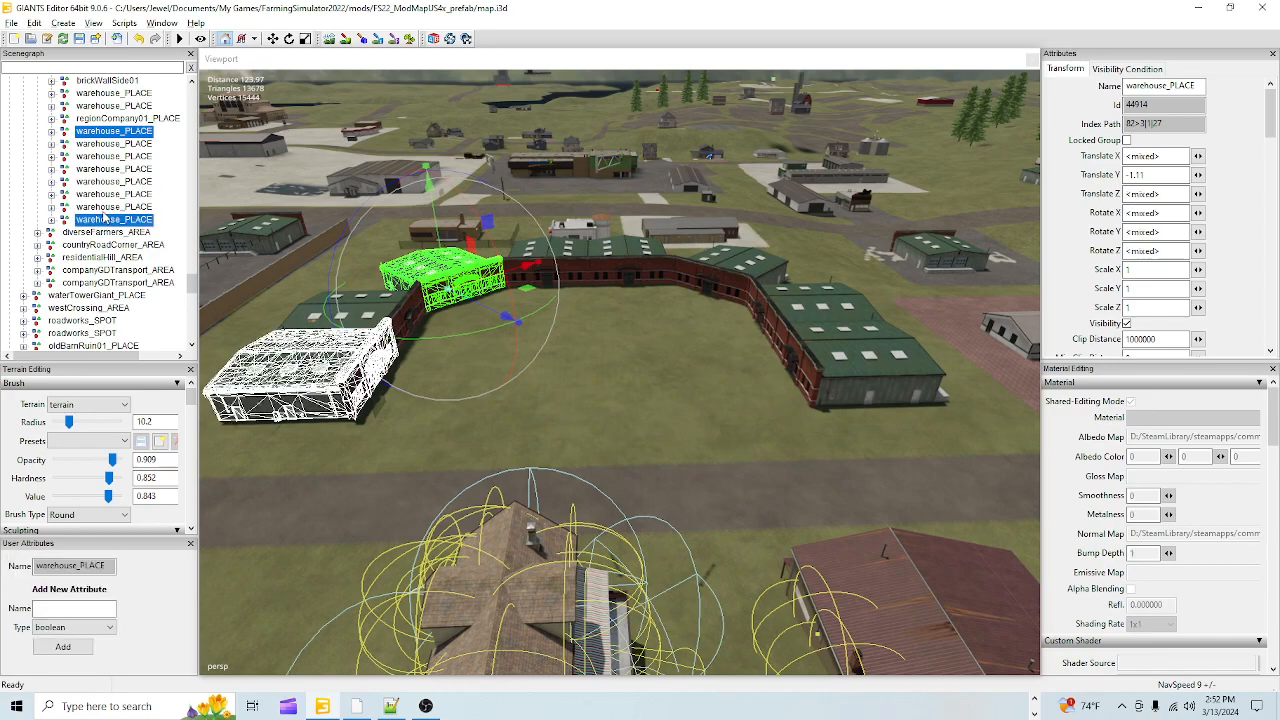
pyautogui.click(170, 209)
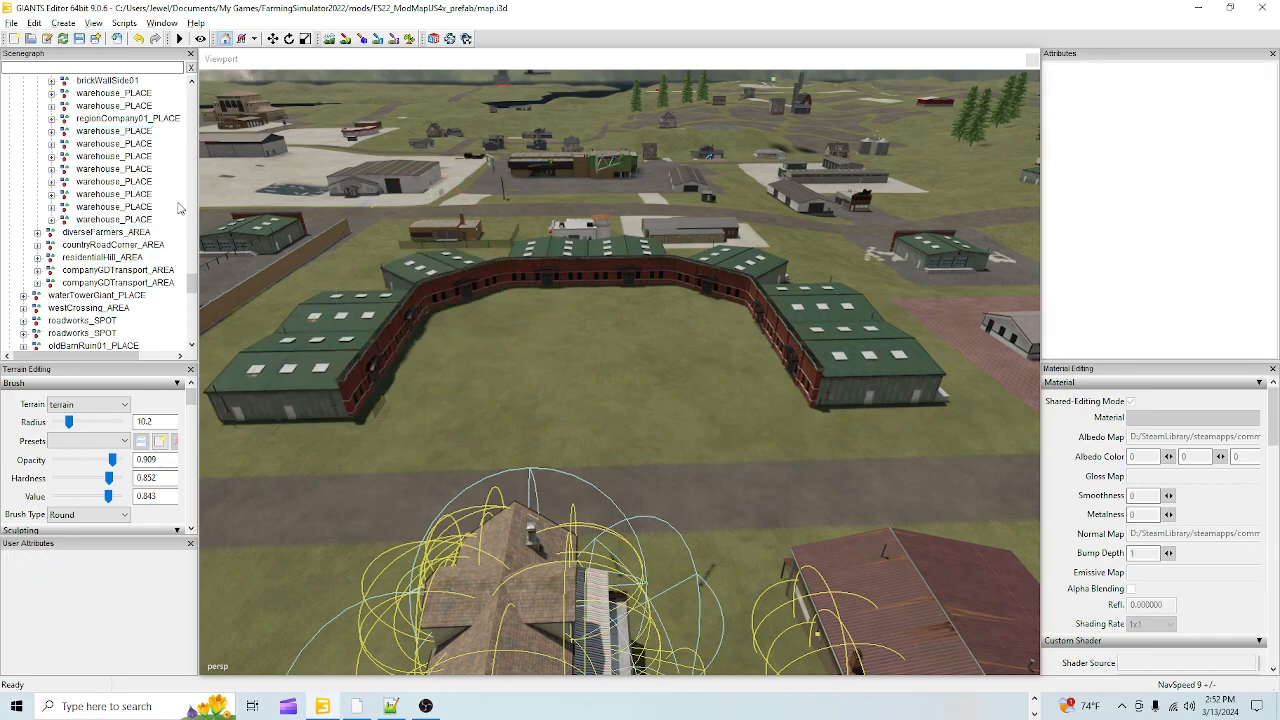
# - Move the eight warehouse_PLACE entries of the curved row into the shoppingcenter transform group and select that group
pyautogui.click(120, 131)
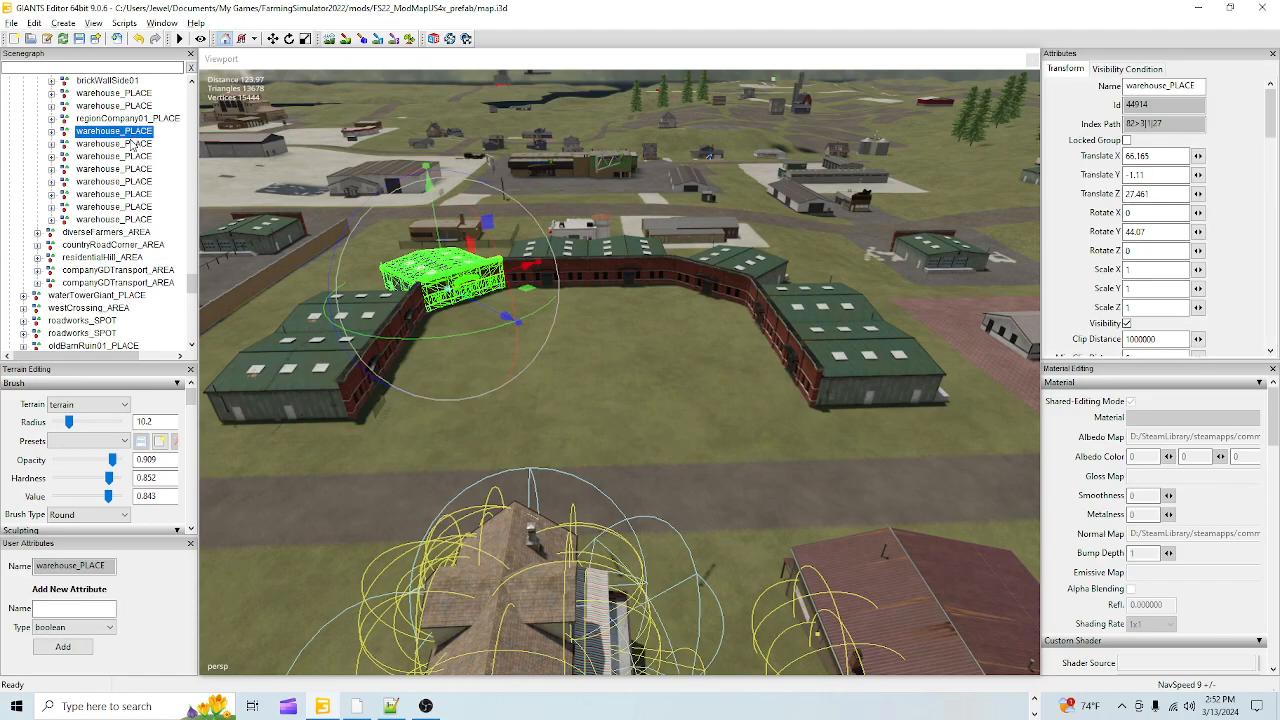
pyautogui.keyDown('shift'); pyautogui.click(121, 220); pyautogui.keyUp('shift')
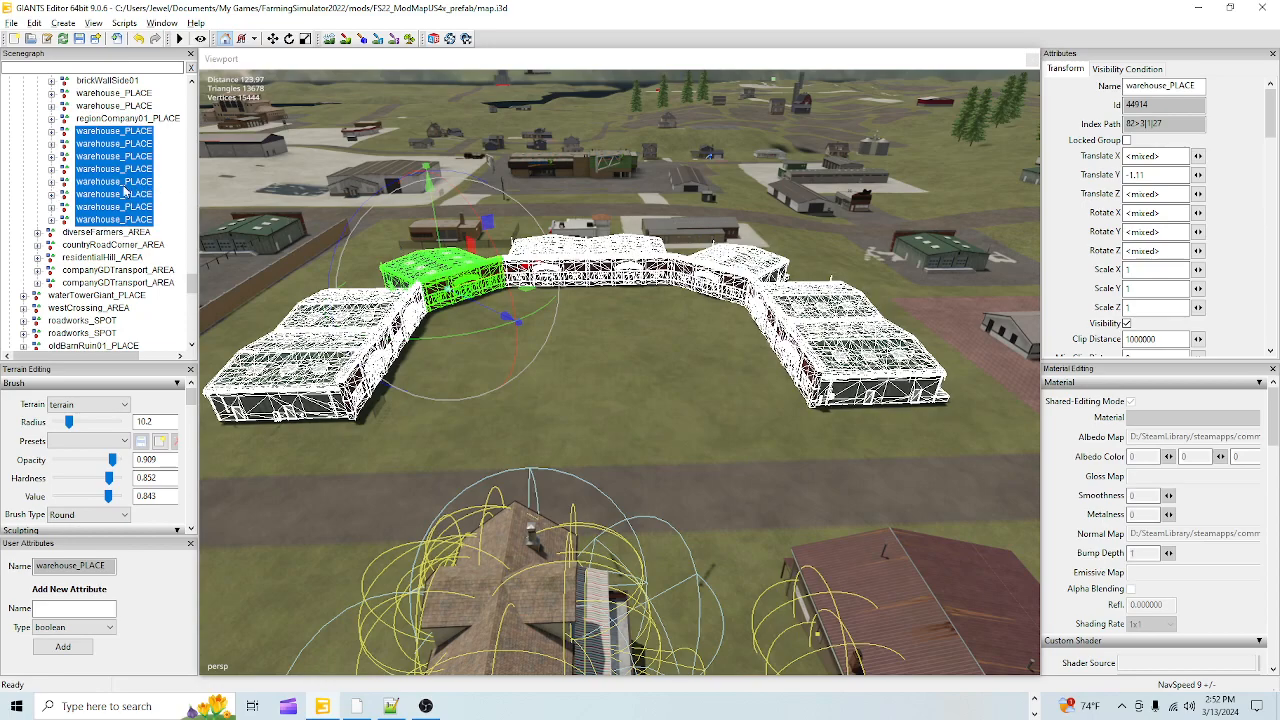
pyautogui.moveTo(124, 191); pyautogui.dragTo(72, 308)
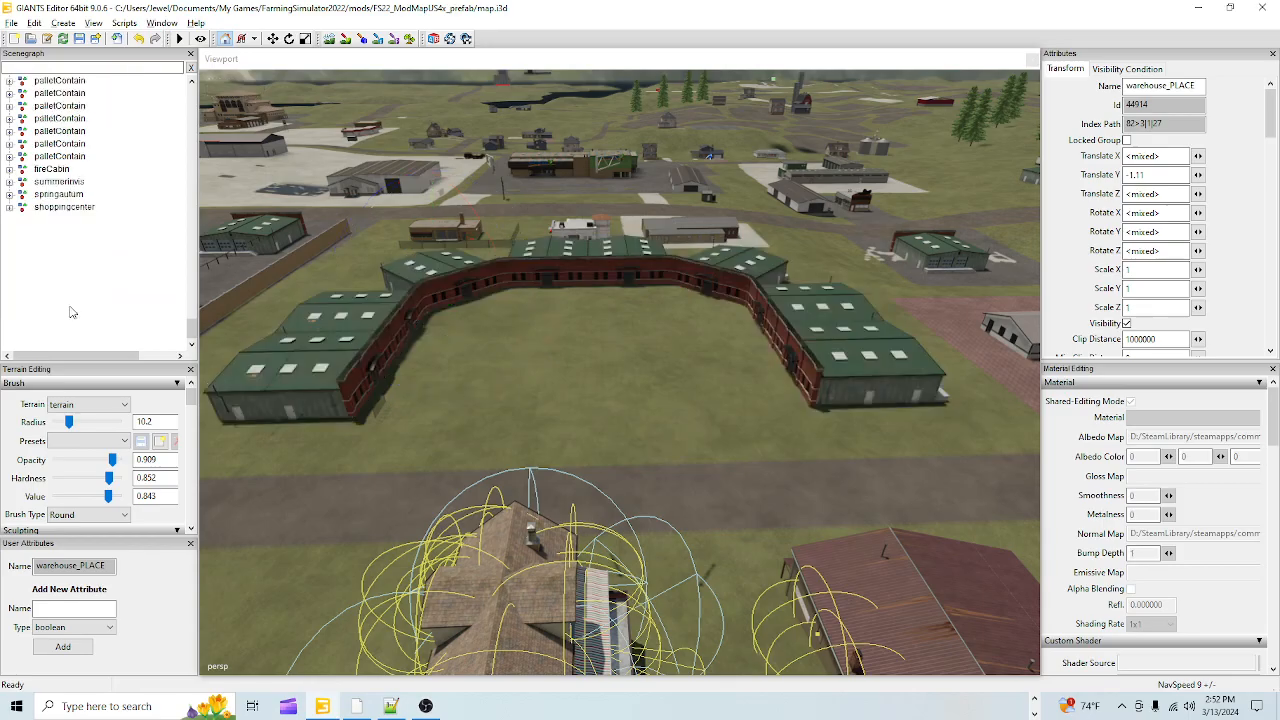
pyautogui.keyDown('alt'); pyautogui.moveTo(465, 420); pyautogui.dragTo(209, 407); pyautogui.keyUp('alt')
pyautogui.keyDown('alt'); pyautogui.moveTo(509, 402); pyautogui.dragTo(200, 405); pyautogui.keyUp('alt')
pyautogui.moveTo(619, 419)
pyautogui.keyDown('alt'); pyautogui.mouseDown()
pyautogui.moveTo(245, 448)
pyautogui.moveTo(602, 395)
pyautogui.moveTo(527, 390)
pyautogui.mouseUp(); pyautogui.keyUp('alt')
pyautogui.press('f')
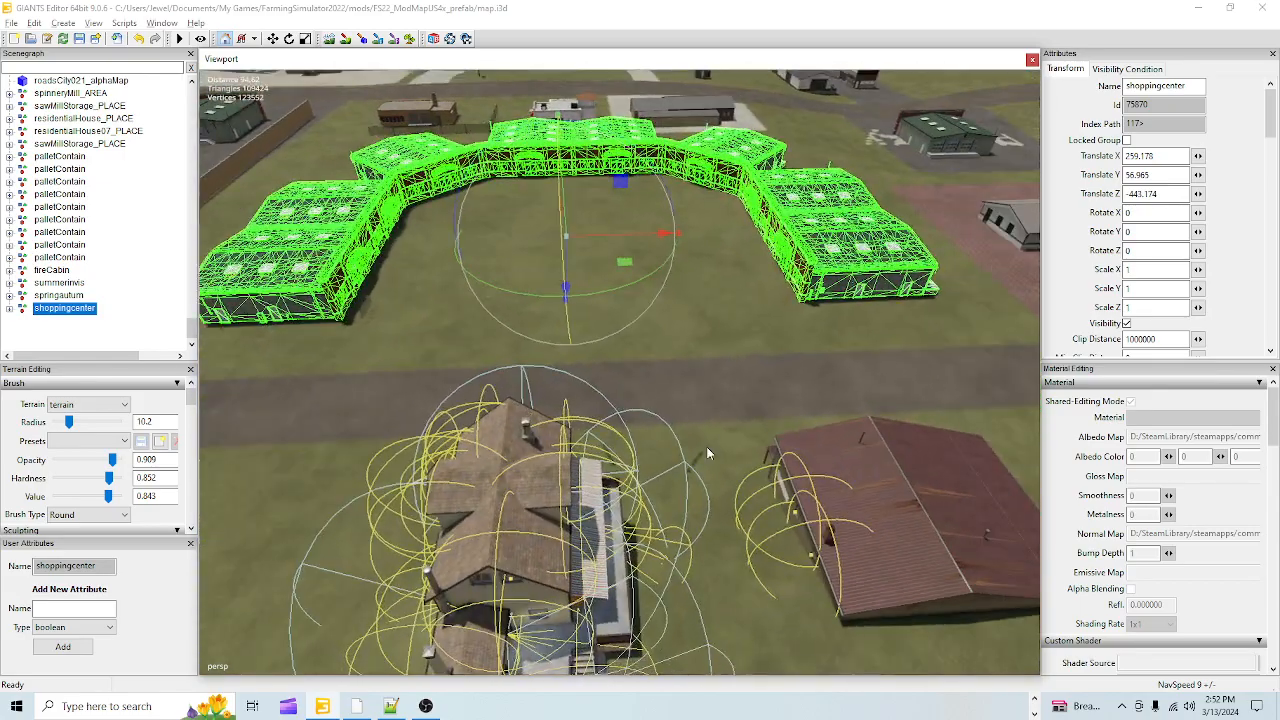
# - Shift the whole shoppingcenter group toward the road, to a Translate Z of -437.467
pyautogui.keyDown('alt'); pyautogui.moveTo(696, 439); pyautogui.dragTo(624, 392); pyautogui.keyUp('alt')
pyautogui.keyDown('alt'); pyautogui.moveTo(409, 467); pyautogui.dragTo(366, 657); pyautogui.keyUp('alt')
pyautogui.scroll(-3, 644, 333)
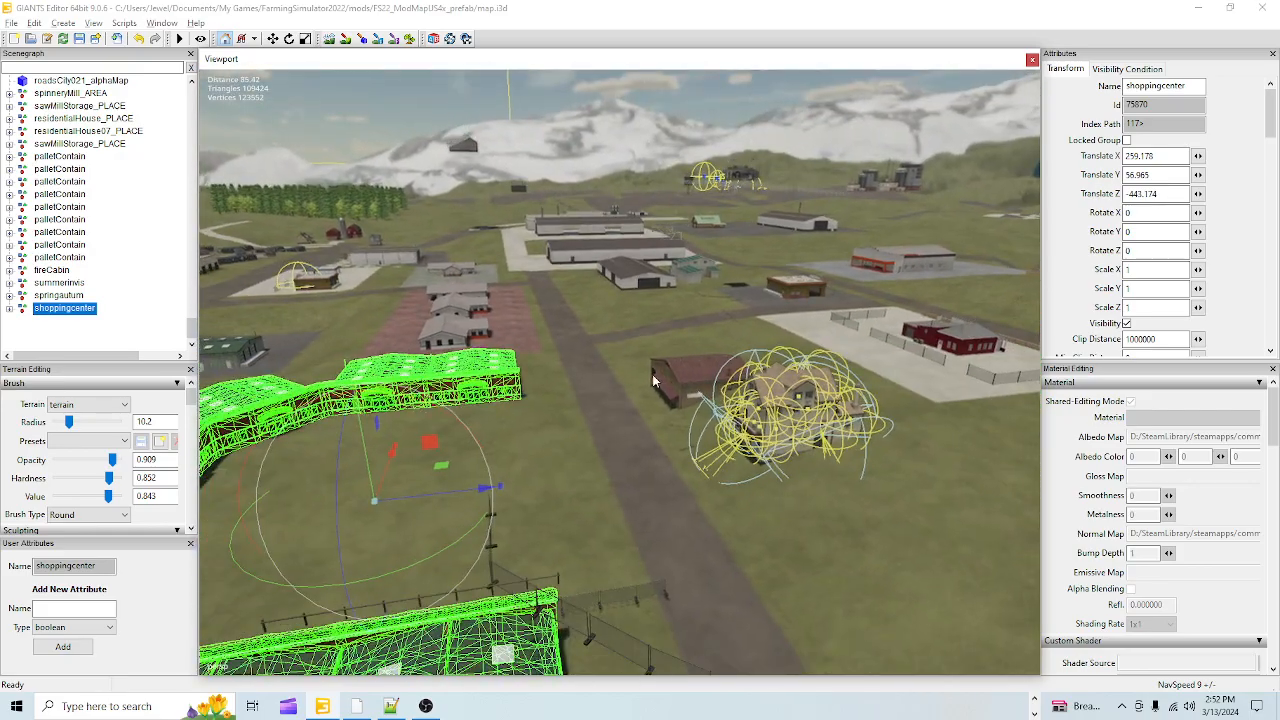
pyautogui.keyDown('alt'); pyautogui.moveTo(652, 374); pyautogui.dragTo(630, 404); pyautogui.keyUp('alt')
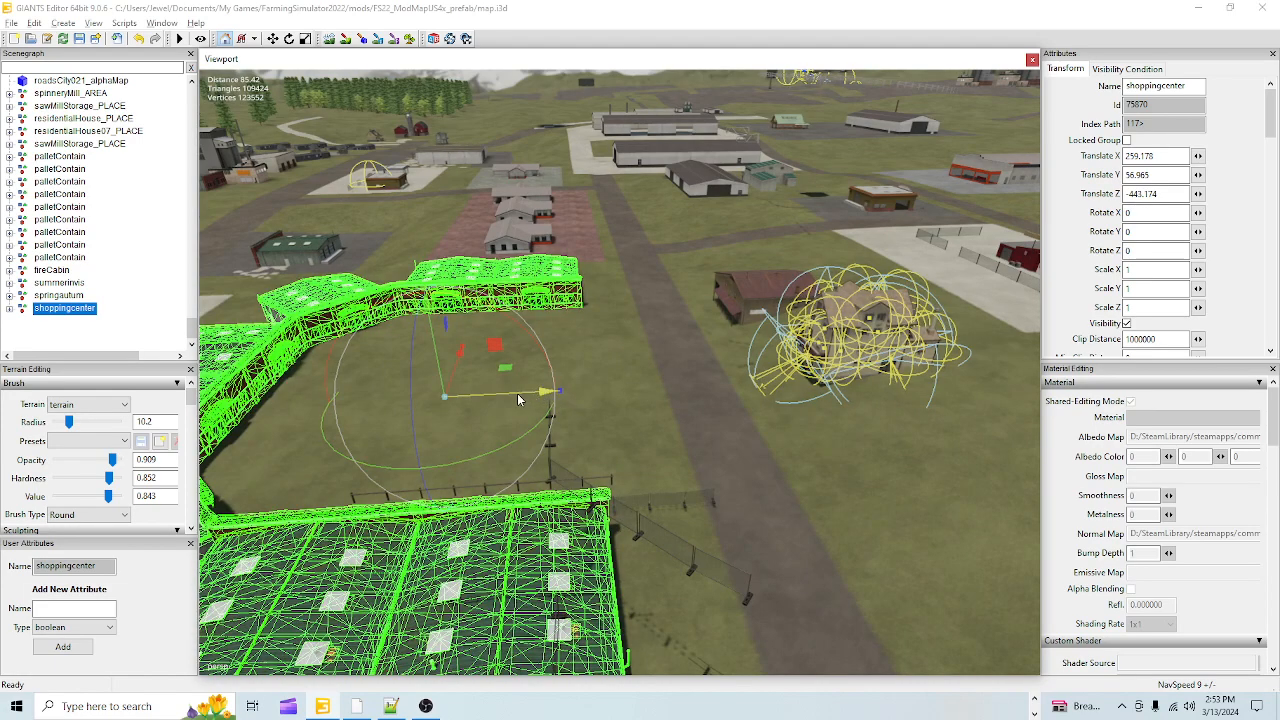
pyautogui.moveTo(518, 398); pyautogui.dragTo(385, 357)
# - Examine the strip of grass between the warehouses' loading docks and the neighbouring fast food restaurant at ground level
pyautogui.scroll(3, 600, 391)
pyautogui.scroll(8, 600, 391)
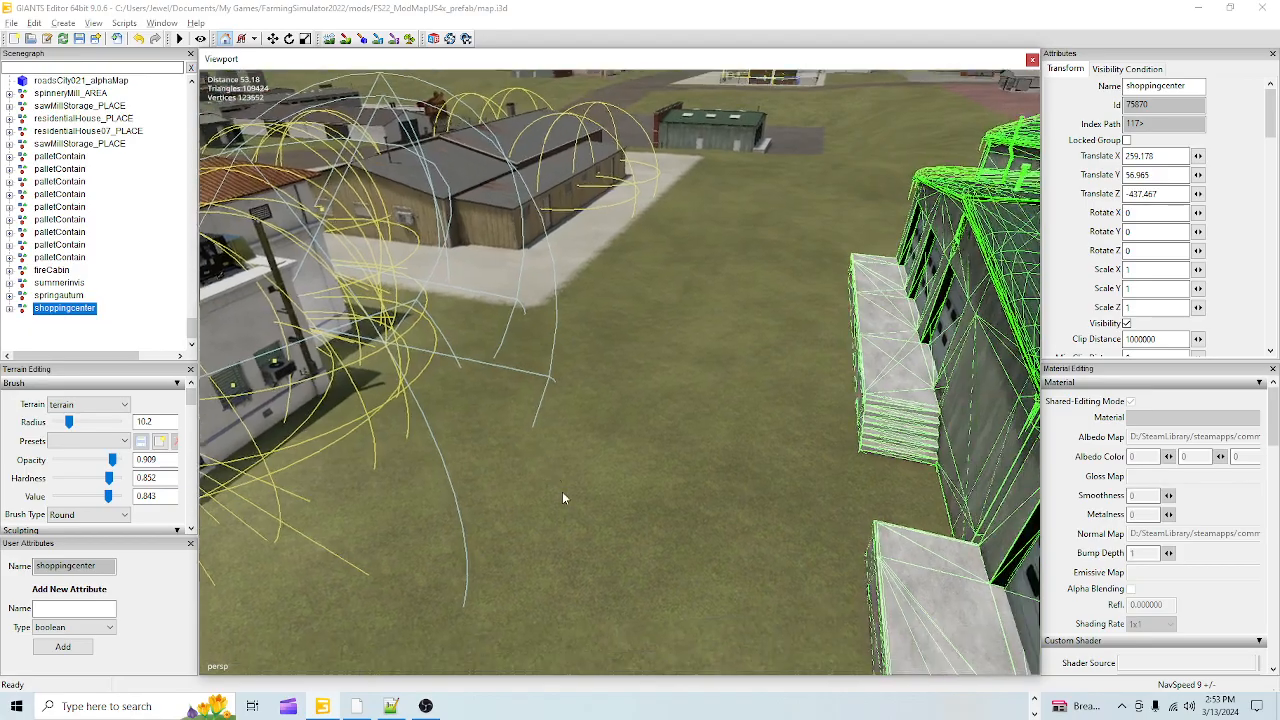
pyautogui.keyDown('alt'); pyautogui.moveTo(563, 497); pyautogui.dragTo(643, 303); pyautogui.keyUp('alt')
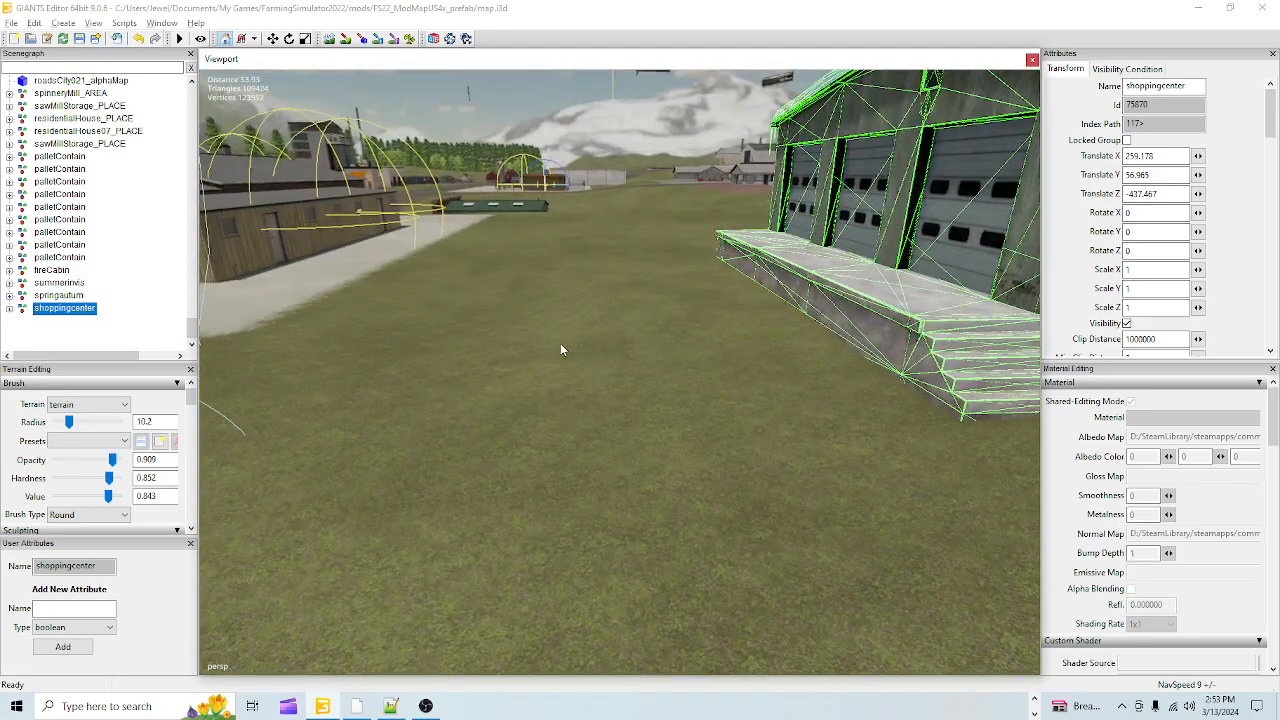
pyautogui.scroll(-4, 560, 312)
pyautogui.keyDown('alt'); pyautogui.moveTo(560, 311); pyautogui.dragTo(586, 296); pyautogui.keyUp('alt')
pyautogui.scroll(-4, 586, 298)
pyautogui.keyDown('alt'); pyautogui.moveTo(480, 428); pyautogui.dragTo(845, 460); pyautogui.keyUp('alt')
pyautogui.scroll(4, 537, 521)
pyautogui.keyDown('alt'); pyautogui.moveTo(617, 352); pyautogui.dragTo(240, 342); pyautogui.keyUp('alt')
pyautogui.scroll(3, 437, 427)
pyautogui.keyDown('alt'); pyautogui.moveTo(437, 427); pyautogui.dragTo(419, 504); pyautogui.keyUp('alt')
pyautogui.scroll(3, 466, 485)
pyautogui.scroll(3, 411, 496)
pyautogui.keyDown('alt'); pyautogui.moveTo(412, 491); pyautogui.dragTo(463, 487, button='right'); pyautogui.keyUp('alt')
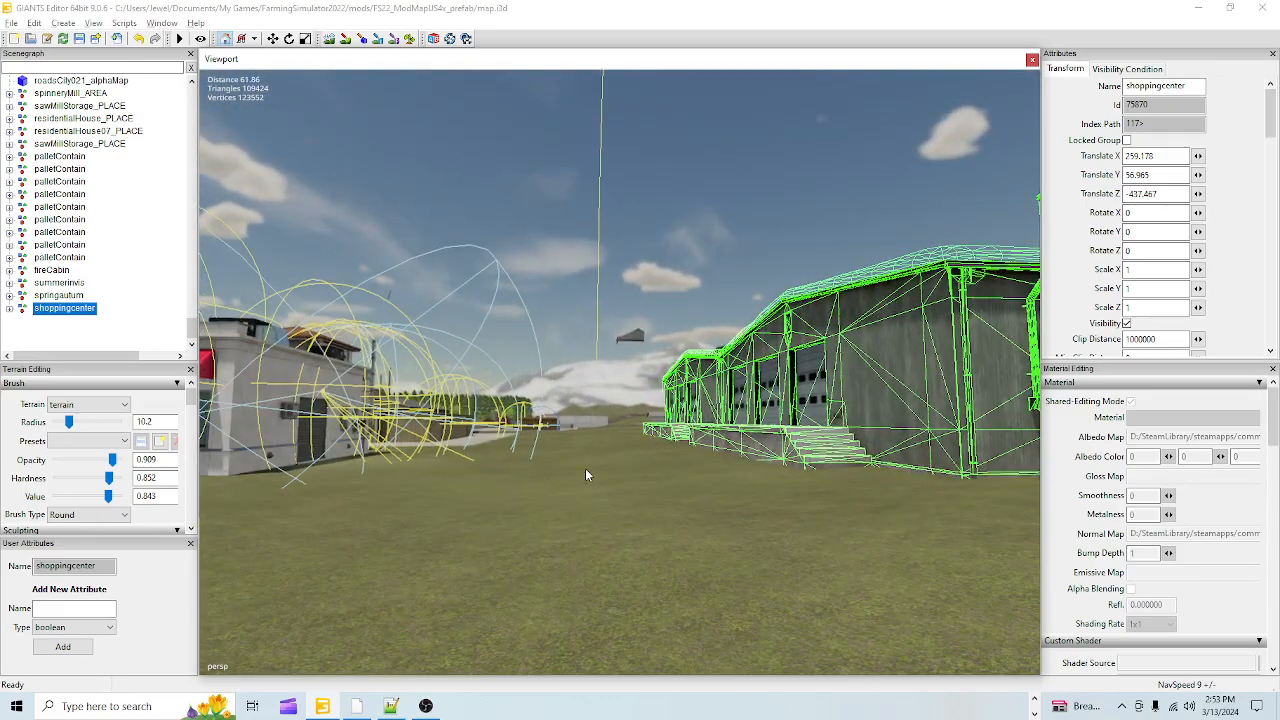
pyautogui.keyDown('alt'); pyautogui.moveTo(585, 474); pyautogui.dragTo(386, 468, button='right'); pyautogui.keyUp('alt')
pyautogui.keyDown('alt'); pyautogui.moveTo(660, 474); pyautogui.dragTo(543, 437, button='right'); pyautogui.keyUp('alt')
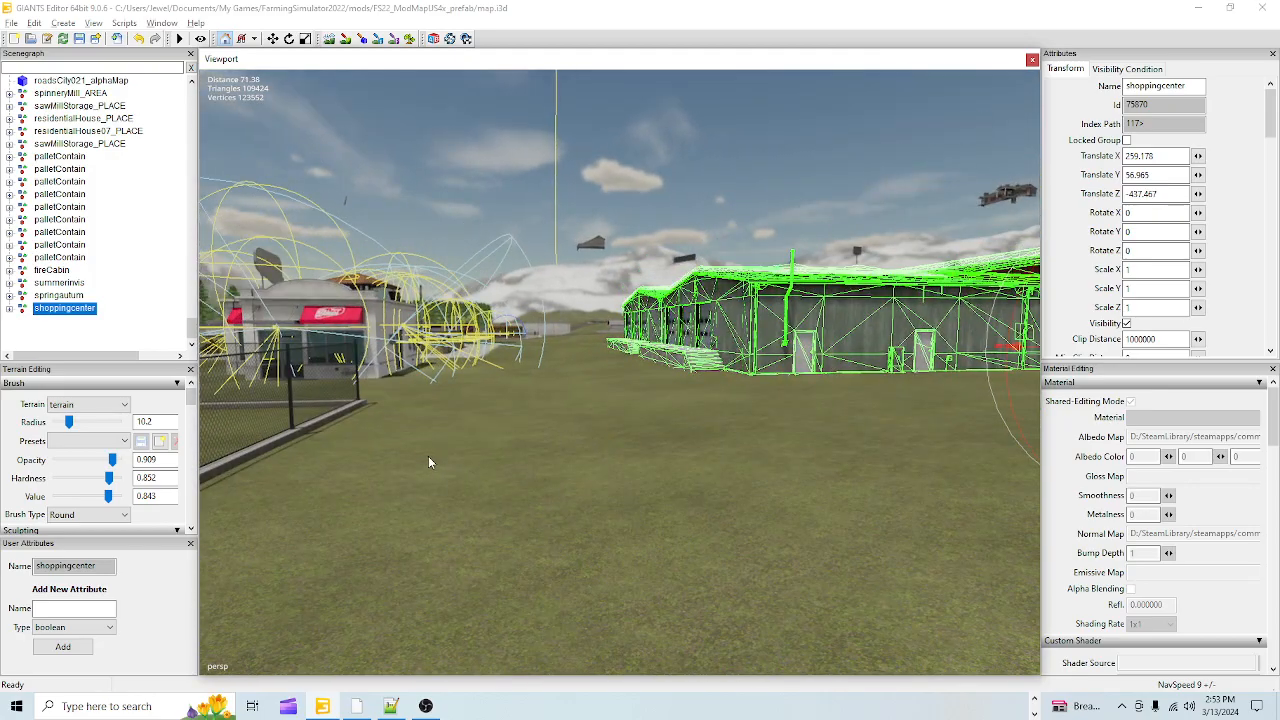
pyautogui.keyDown('alt'); pyautogui.moveTo(582, 453); pyautogui.dragTo(498, 420); pyautogui.keyUp('alt')
pyautogui.keyDown('alt'); pyautogui.moveTo(475, 483); pyautogui.dragTo(494, 503); pyautogui.keyUp('alt')
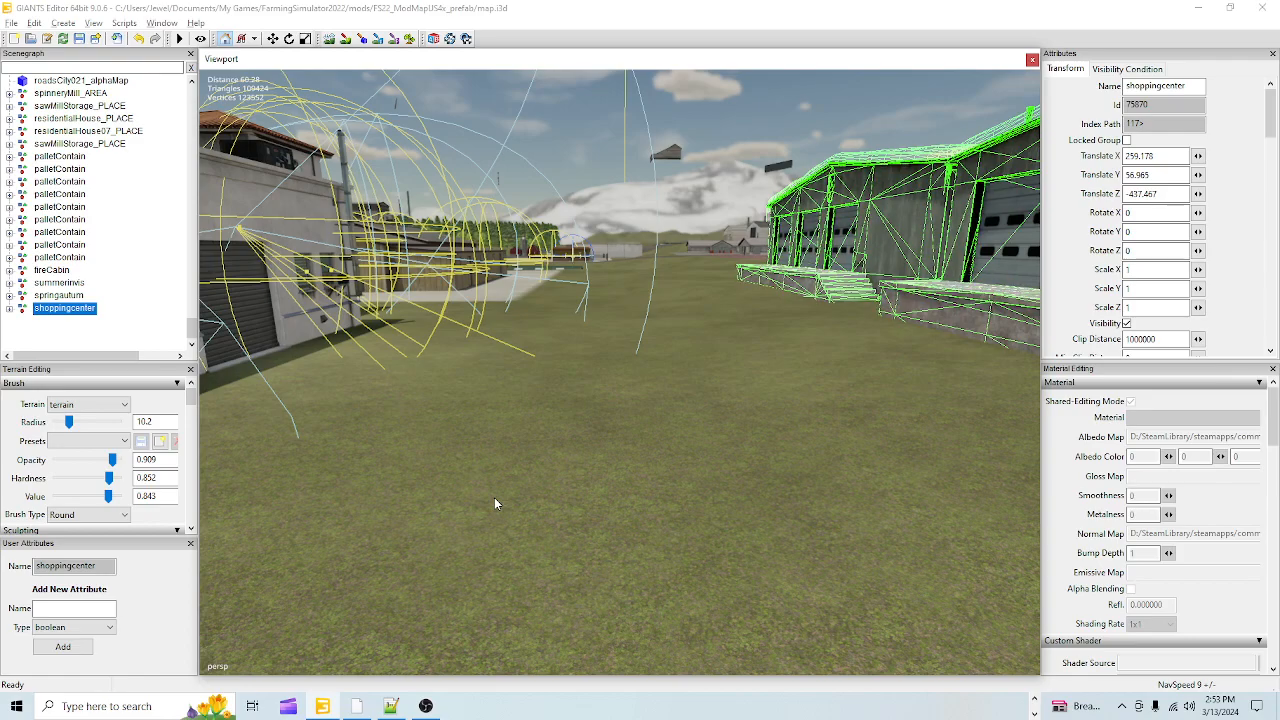
pyautogui.keyDown('alt'); pyautogui.moveTo(494, 503); pyautogui.dragTo(475, 451); pyautogui.keyUp('alt')
# - Select the fast food restaurant beside the loading docks as a whole through its parent fastFoodRestaurant node
pyautogui.click(498, 239)
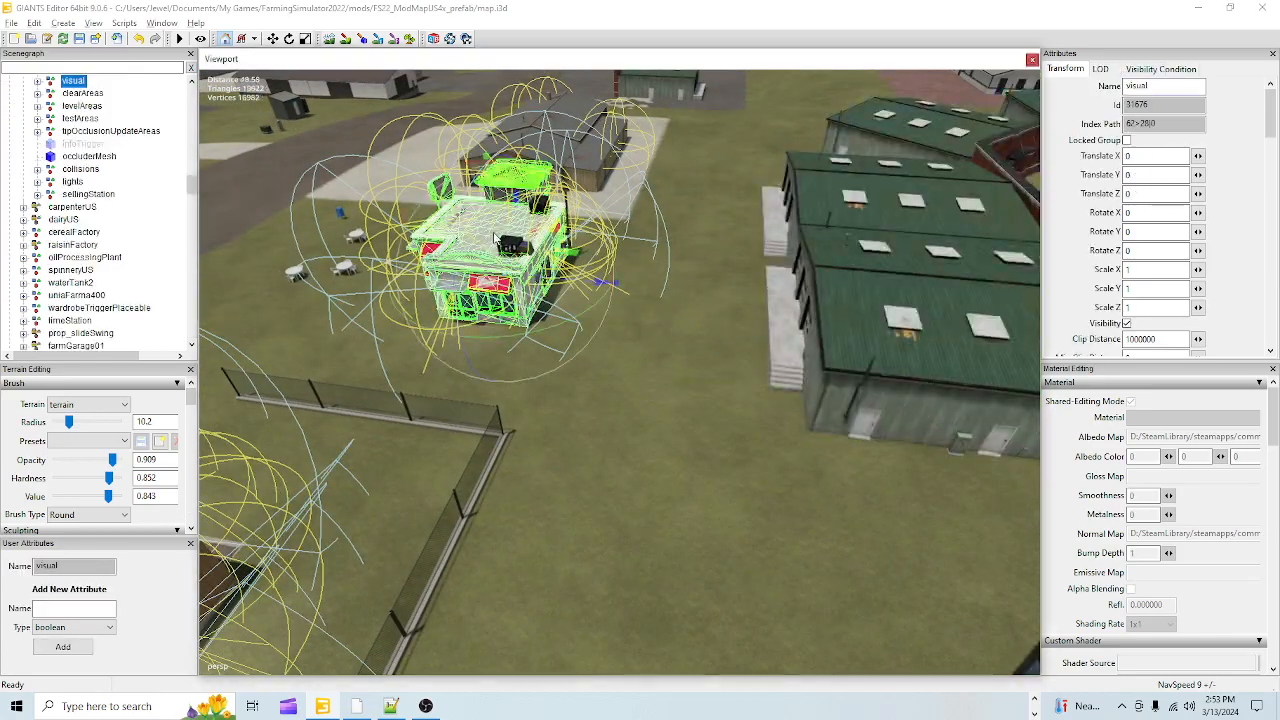
pyautogui.keyDown('alt'); pyautogui.moveTo(562, 356); pyautogui.dragTo(296, 162); pyautogui.keyUp('alt')
pyautogui.scroll(5, 603, 368)
pyautogui.scroll(4, 450, 396)
pyautogui.scroll(-5, 419, 512)
pyautogui.scroll(-5, 526, 485)
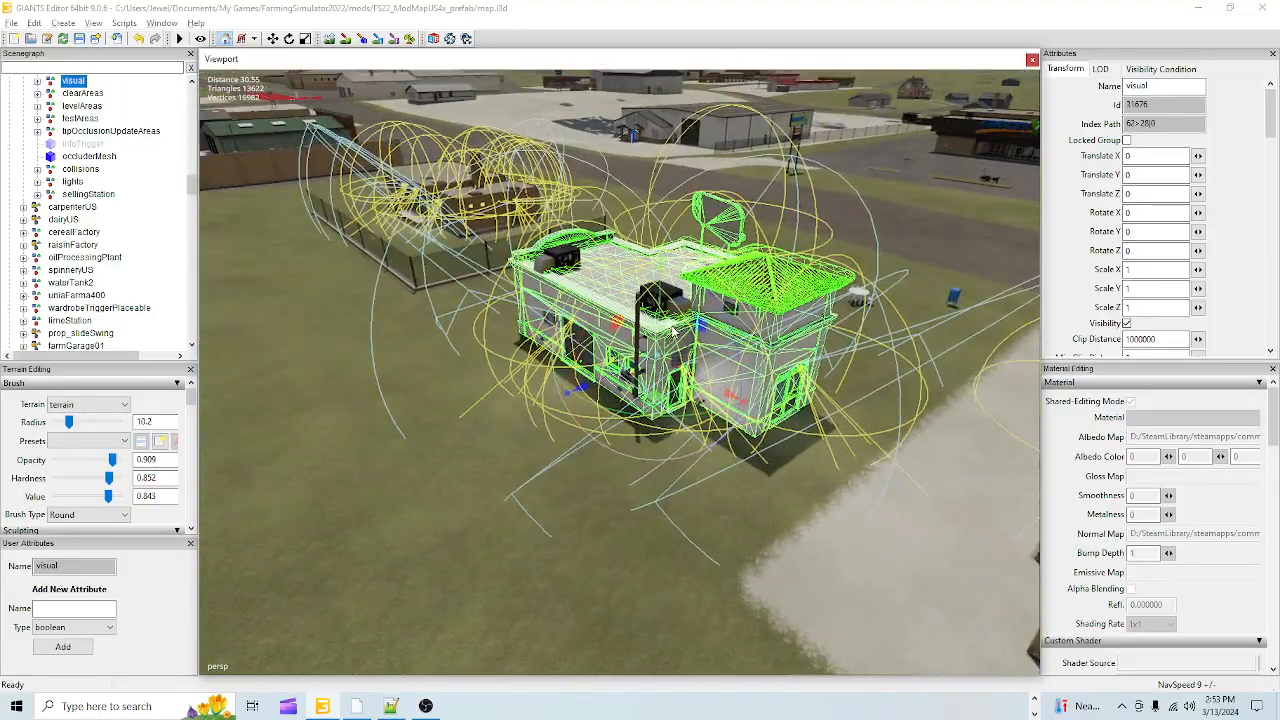
pyautogui.scroll(2, 105, 170)
pyautogui.click(97, 145)
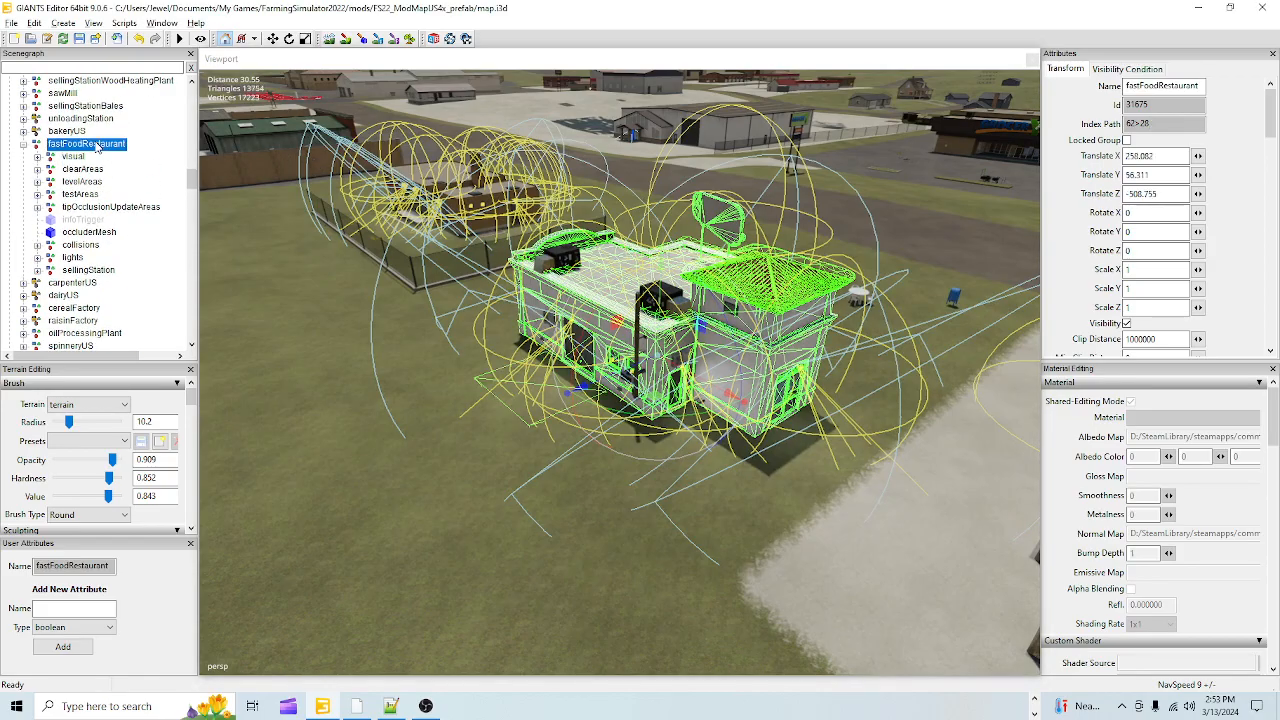
# - Check the clearance between the fast food restaurant and the warehouse loading docks from ground level and from above
pyautogui.keyDown('alt'); pyautogui.moveTo(505, 373); pyautogui.dragTo(553, 498); pyautogui.keyUp('alt')
pyautogui.scroll(5, 748, 303)
pyautogui.keyDown('alt'); pyautogui.moveTo(748, 303); pyautogui.dragTo(526, 497); pyautogui.keyUp('alt')
pyautogui.scroll(-5, 507, 535)
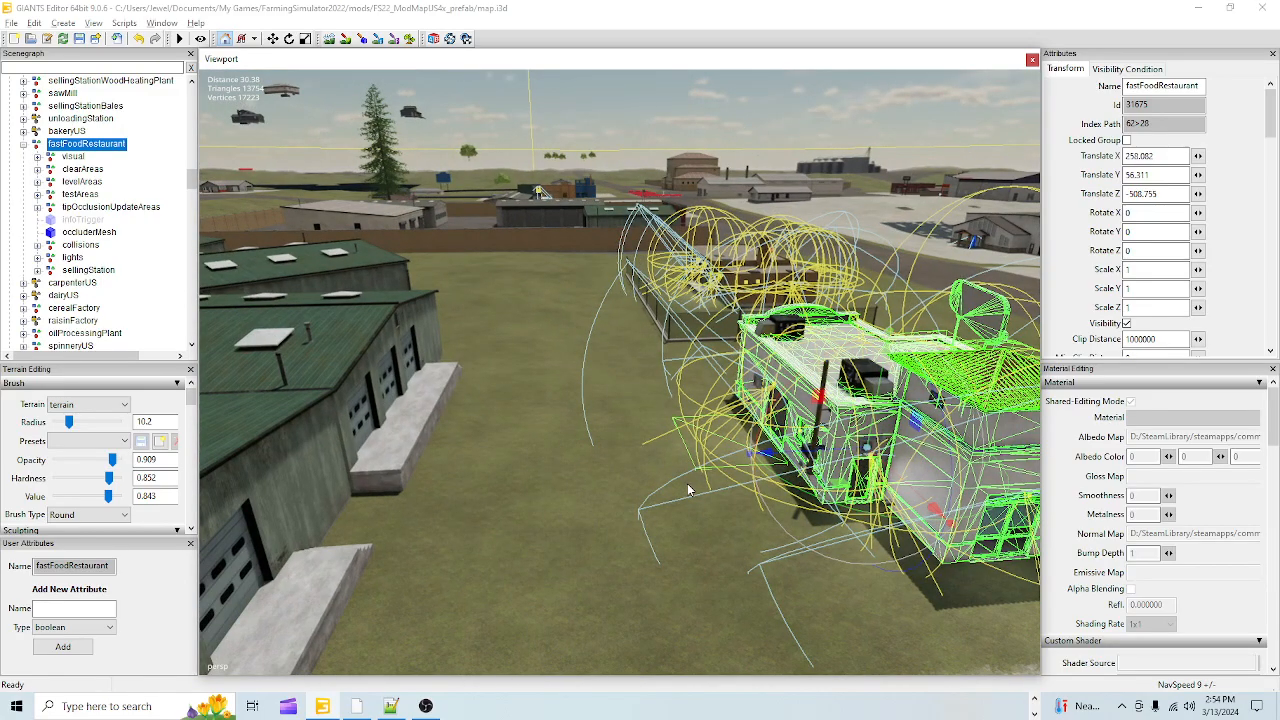
pyautogui.keyDown('alt'); pyautogui.moveTo(688, 490); pyautogui.dragTo(706, 467); pyautogui.keyUp('alt')
pyautogui.scroll(5, 652, 361)
pyautogui.keyDown('alt'); pyautogui.moveTo(652, 361); pyautogui.dragTo(630, 322); pyautogui.keyUp('alt')
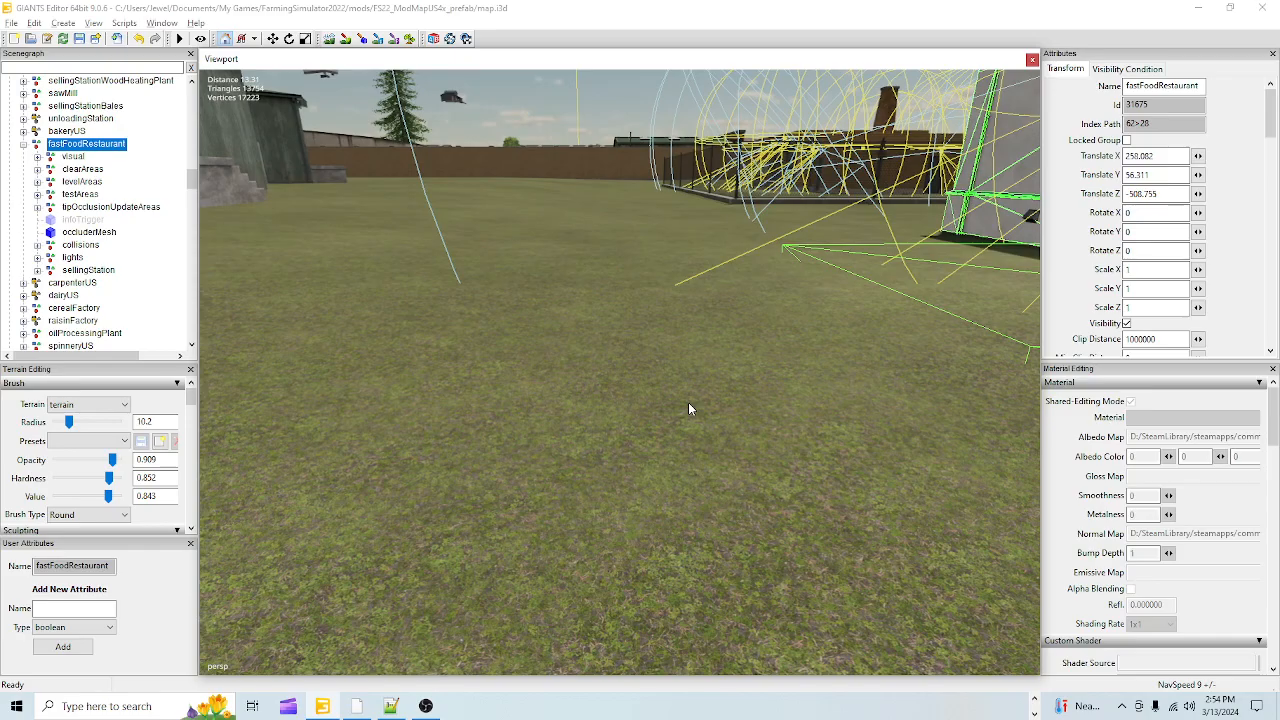
pyautogui.keyDown('alt'); pyautogui.moveTo(688, 408); pyautogui.dragTo(603, 524); pyautogui.keyUp('alt')
pyautogui.scroll(-2, 666, 461)
pyautogui.scroll(-4, 603, 524)
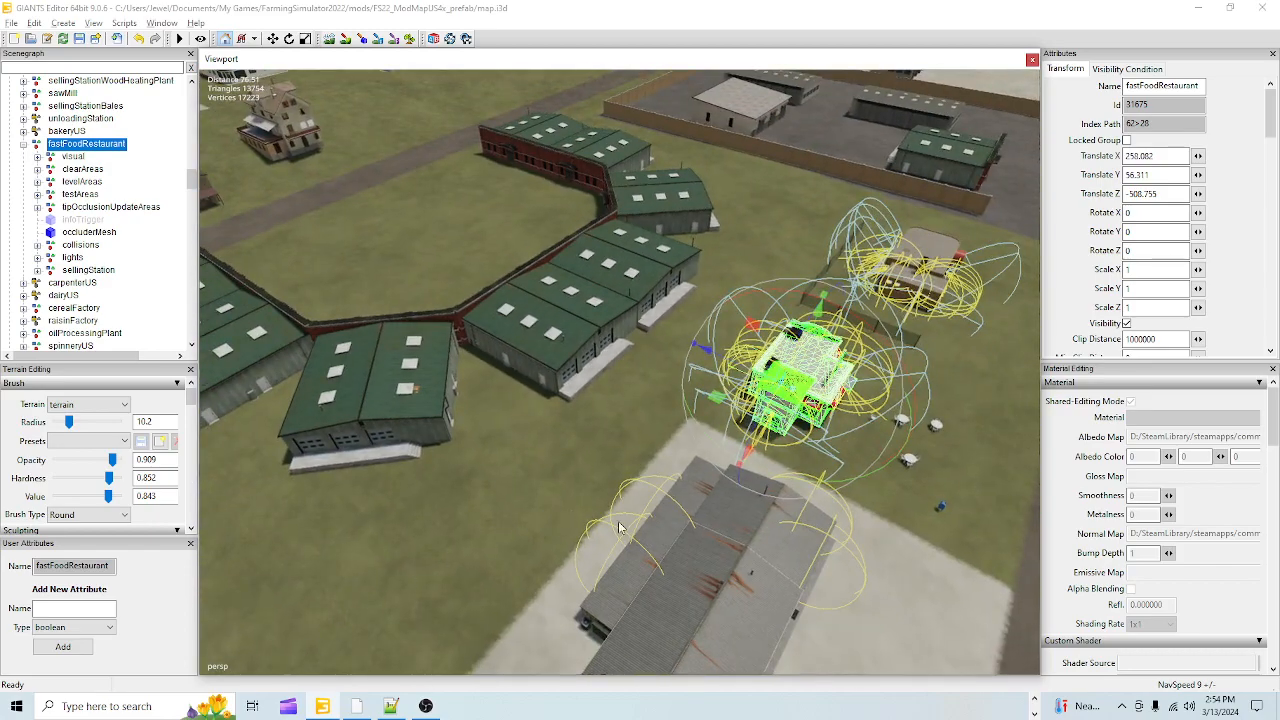
pyautogui.keyDown('alt'); pyautogui.moveTo(593, 478); pyautogui.dragTo(603, 543); pyautogui.keyUp('alt')
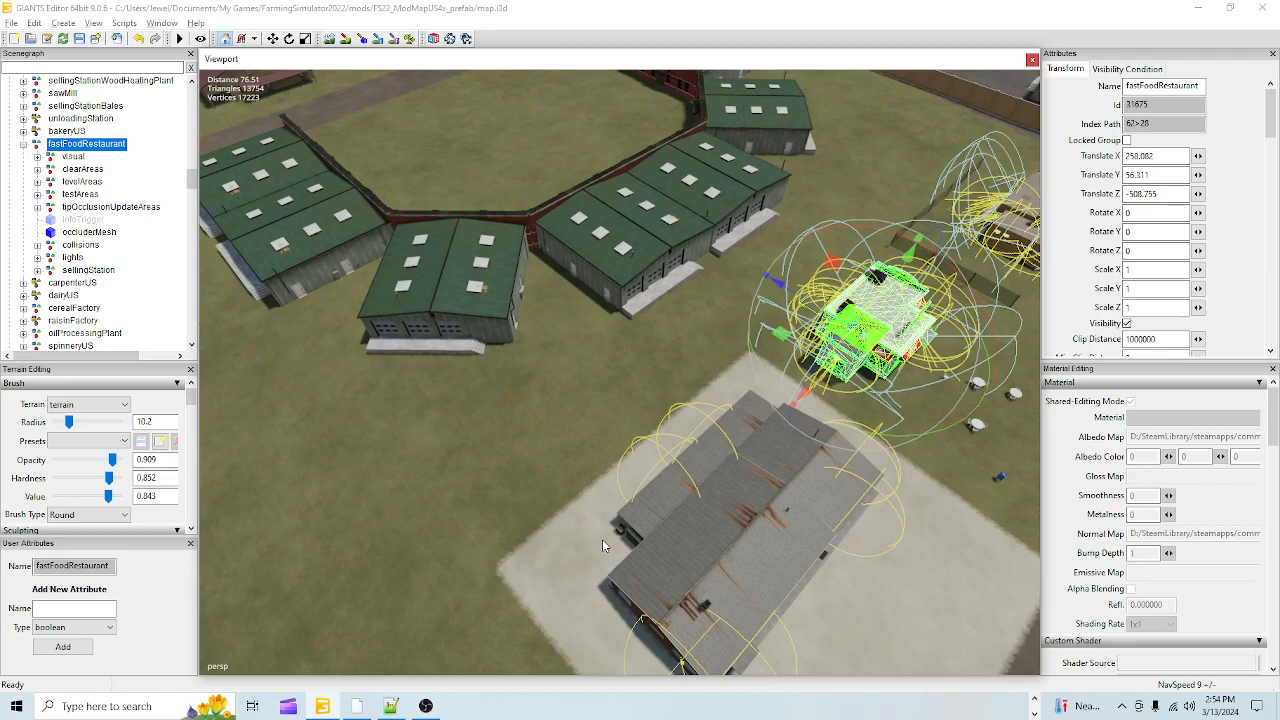
# - Inspect the outer sides of the warehouses, including their loading docks, side doors and the corner gap between buildings
pyautogui.keyDown('alt'); pyautogui.moveTo(602, 540); pyautogui.dragTo(536, 484); pyautogui.keyUp('alt')
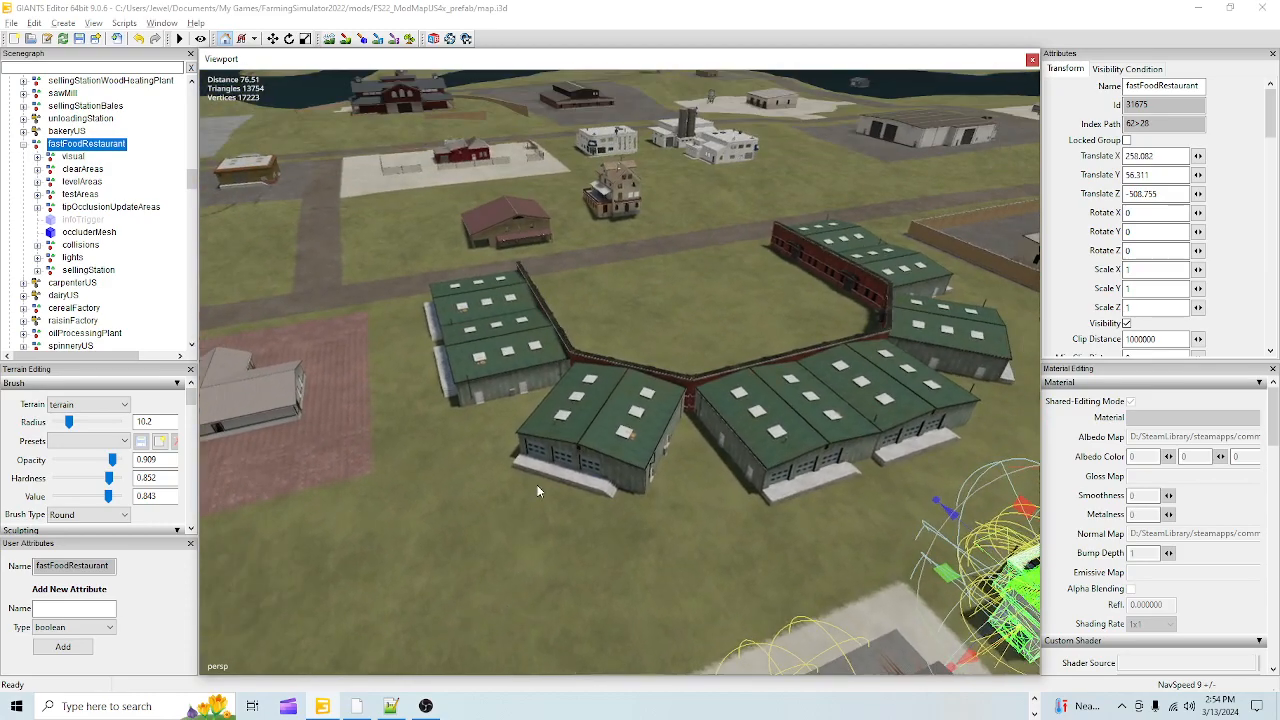
pyautogui.scroll(2, 826, 311)
pyautogui.keyDown('alt'); pyautogui.moveTo(826, 311); pyautogui.dragTo(713, 455); pyautogui.keyUp('alt')
pyautogui.scroll(3, 713, 384)
pyautogui.keyDown('alt'); pyautogui.moveTo(713, 384); pyautogui.dragTo(217, 406); pyautogui.keyUp('alt')
pyautogui.keyDown('alt'); pyautogui.moveTo(454, 452); pyautogui.dragTo(593, 531); pyautogui.keyUp('alt')
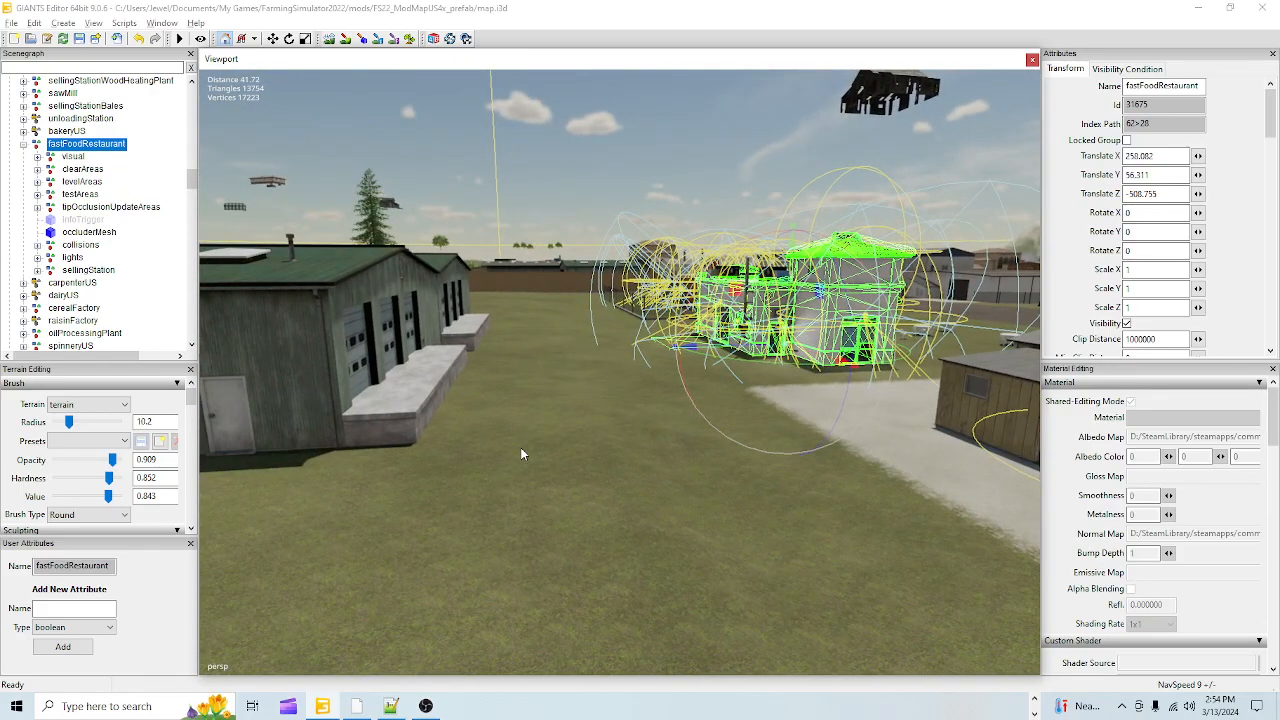
pyautogui.keyDown('alt'); pyautogui.moveTo(534, 496); pyautogui.dragTo(475, 548); pyautogui.keyUp('alt')
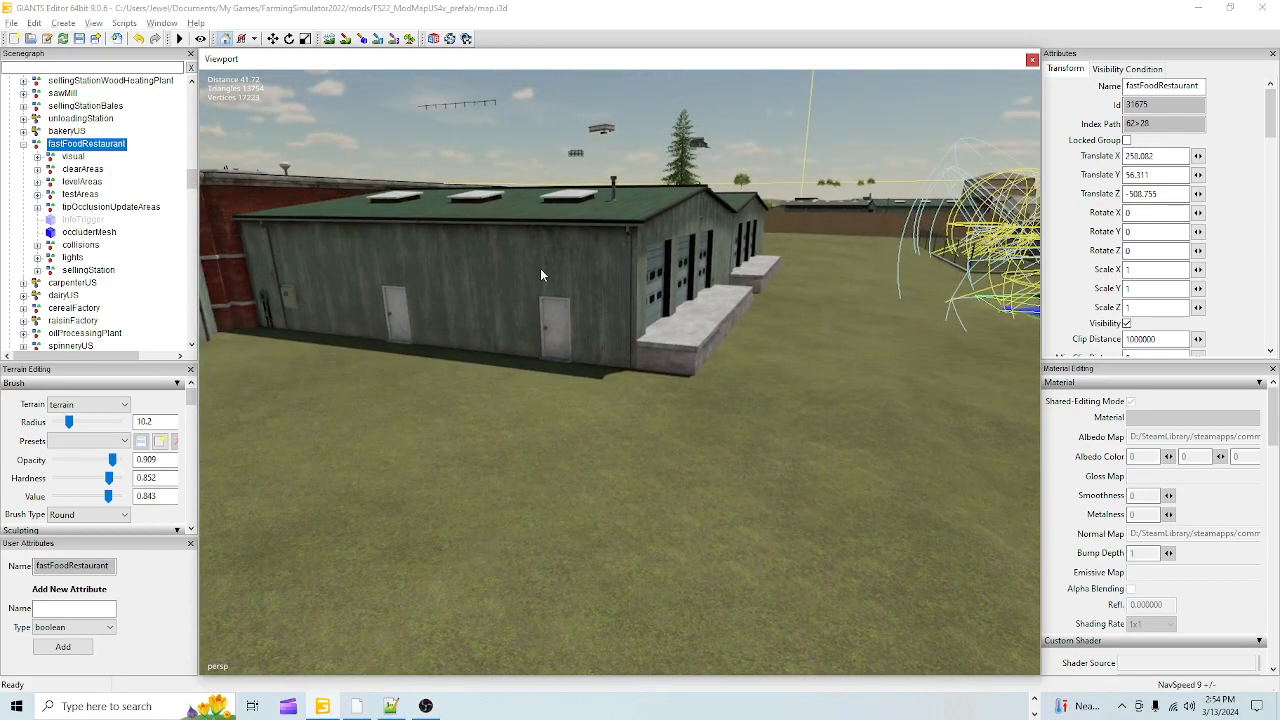
pyautogui.keyDown('alt'); pyautogui.moveTo(657, 443); pyautogui.dragTo(447, 483); pyautogui.keyUp('alt')
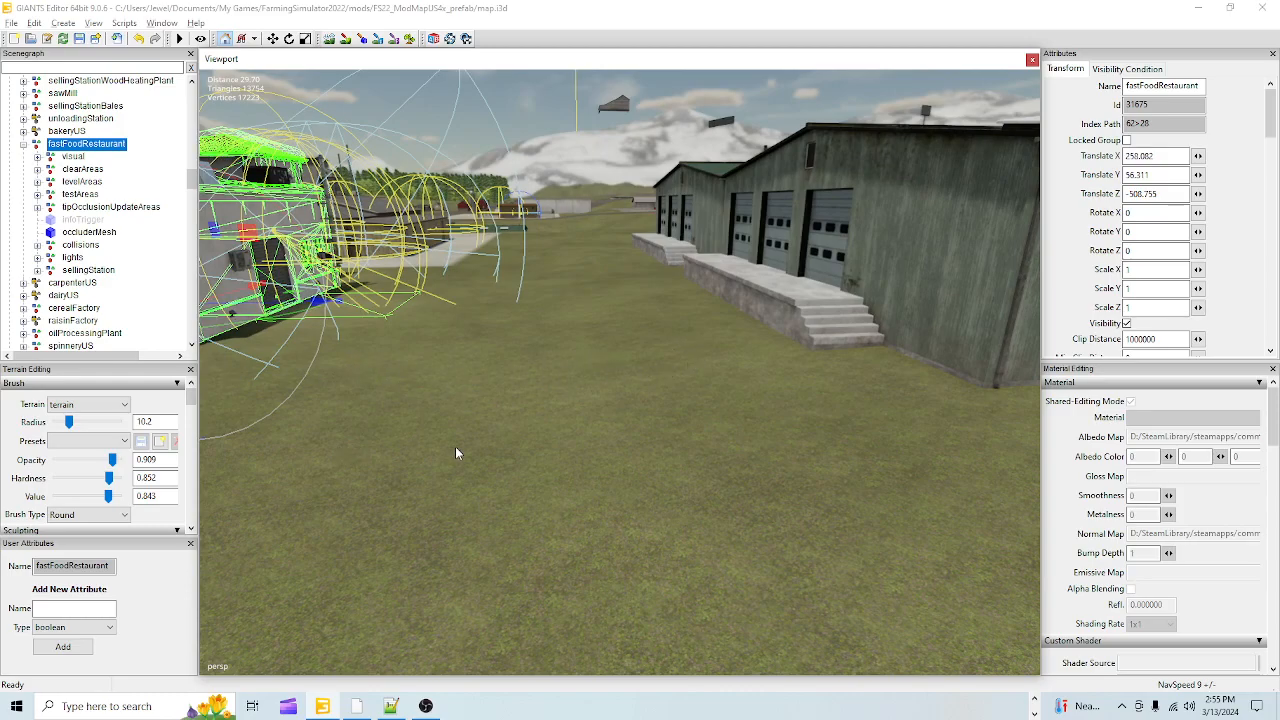
pyautogui.keyDown('alt'); pyautogui.moveTo(539, 479); pyautogui.dragTo(671, 495); pyautogui.keyUp('alt')
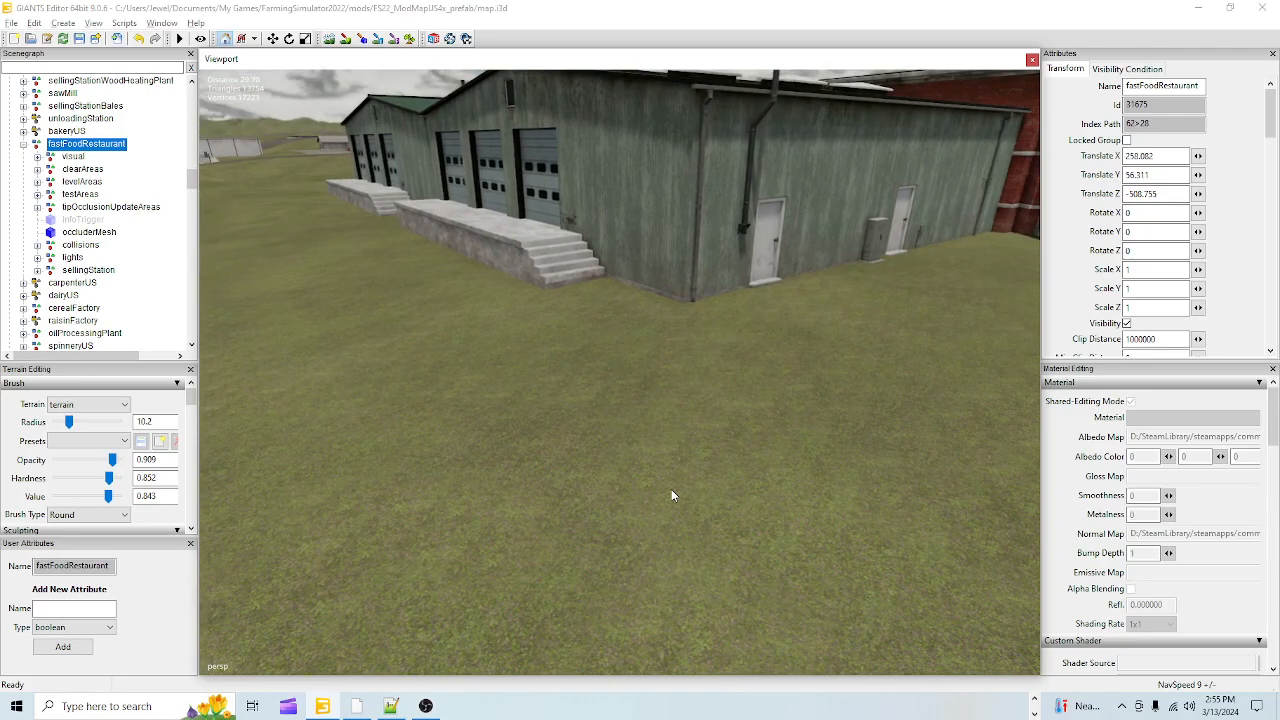
pyautogui.keyDown('alt'); pyautogui.moveTo(671, 495); pyautogui.dragTo(764, 495); pyautogui.keyUp('alt')
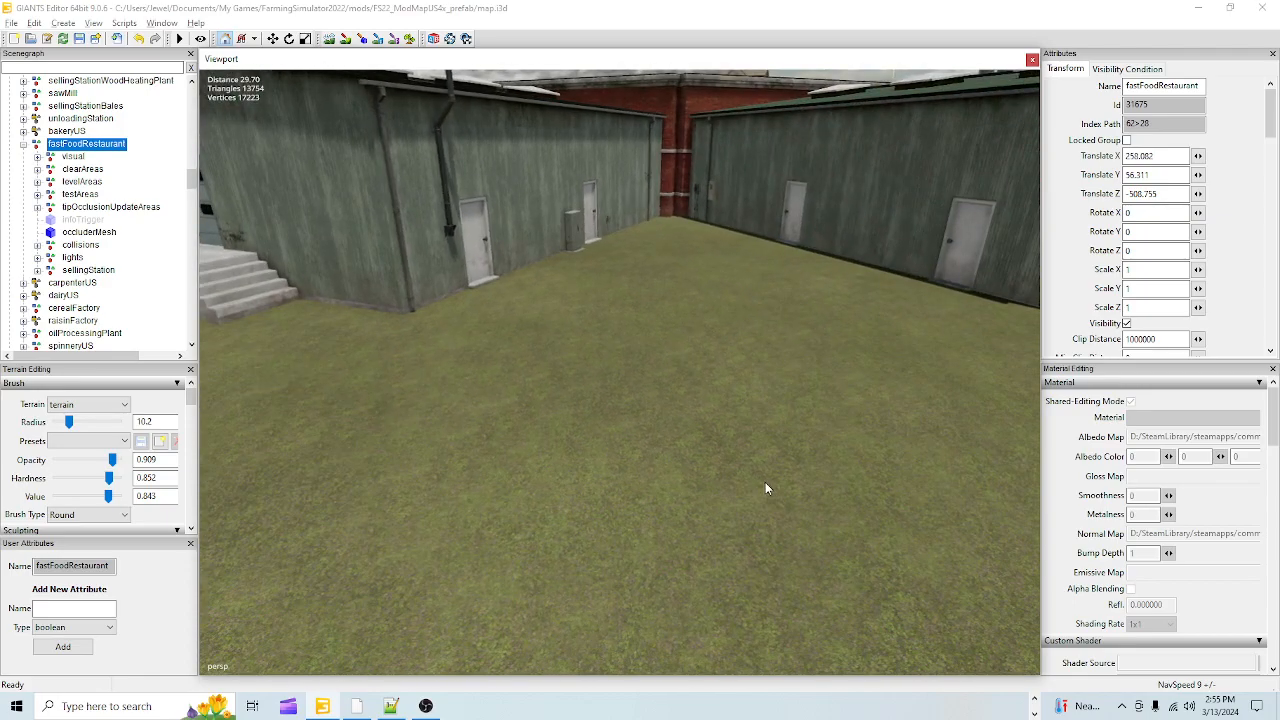
# - Survey the layout of the fast food restaurant, the fenced yard and the warehouse backs from above and up close
pyautogui.keyDown('alt'); pyautogui.moveTo(800, 194); pyautogui.dragTo(687, 471); pyautogui.keyUp('alt')
pyautogui.keyDown('alt'); pyautogui.moveTo(687, 471); pyautogui.dragTo(397, 609, button='right'); pyautogui.keyUp('alt')
pyautogui.keyDown('alt'); pyautogui.moveTo(397, 609); pyautogui.dragTo(511, 560); pyautogui.keyUp('alt')
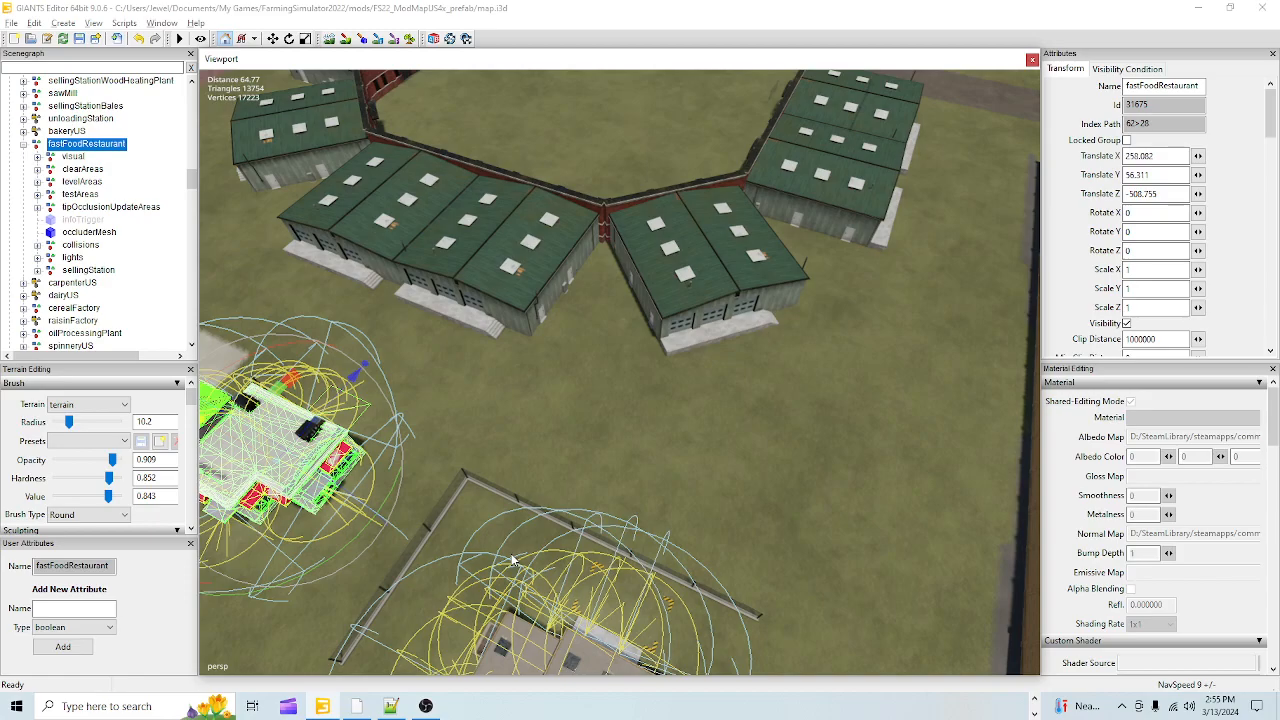
pyautogui.scroll(5, 511, 560)
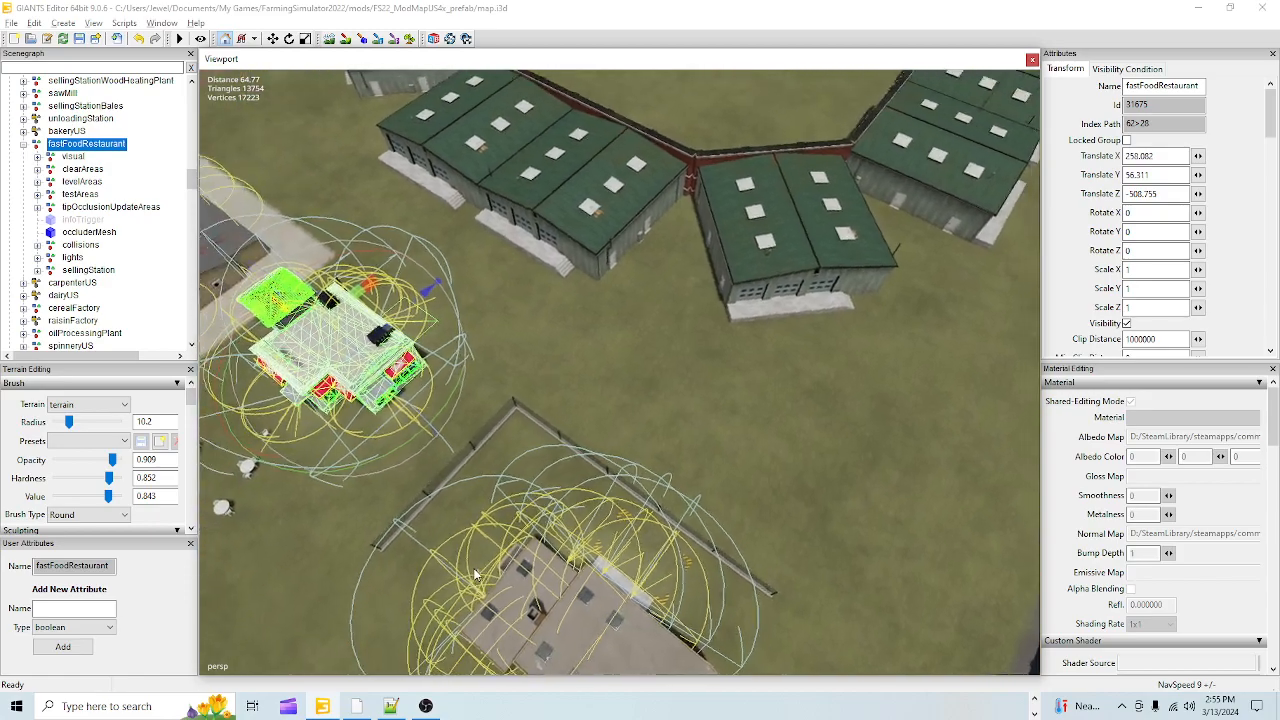
pyautogui.scroll(8, 667, 465)
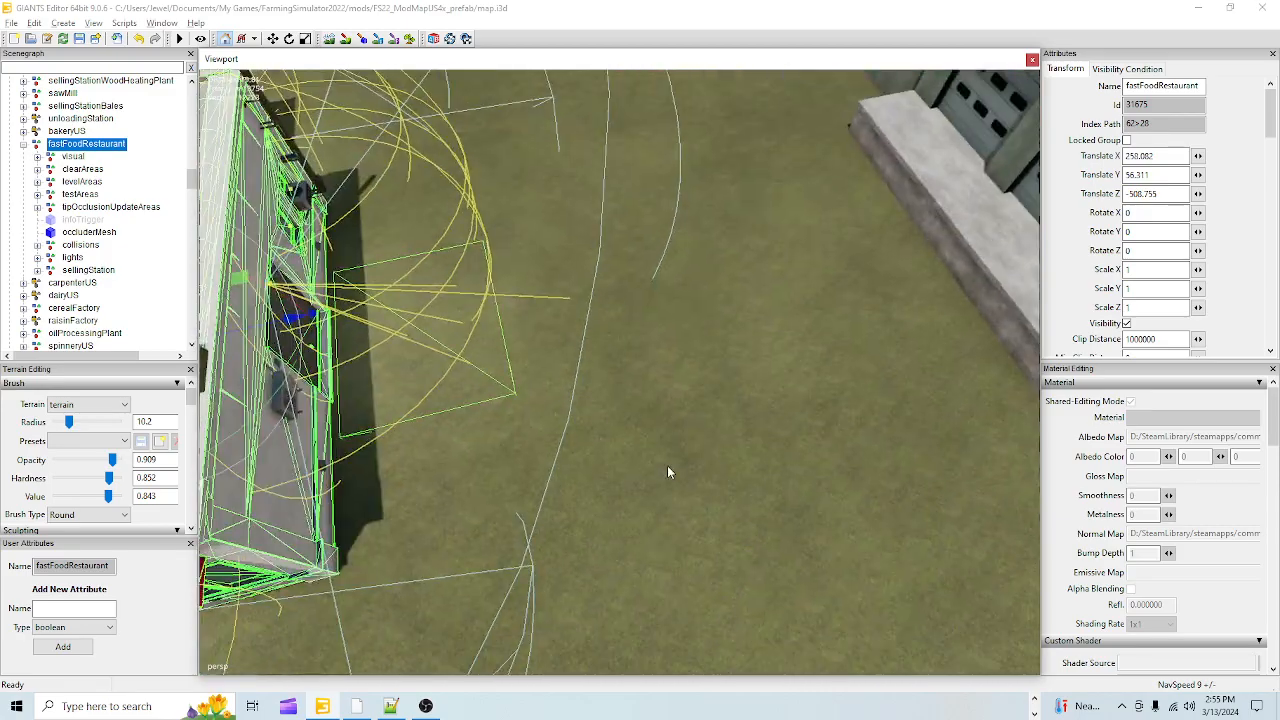
pyautogui.keyDown('alt'); pyautogui.moveTo(606, 461); pyautogui.dragTo(597, 396); pyautogui.keyUp('alt')
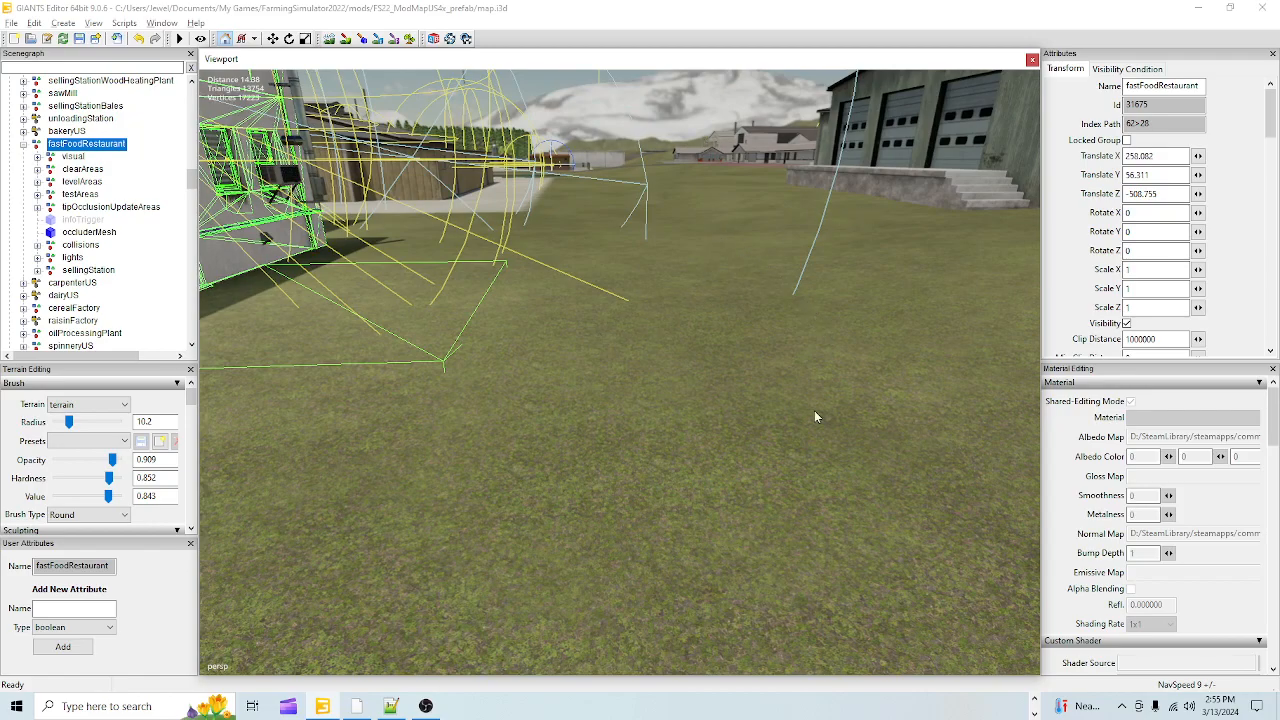
pyautogui.keyDown('alt'); pyautogui.moveTo(588, 415); pyautogui.dragTo(719, 281); pyautogui.keyUp('alt')
pyautogui.scroll(-5, 682, 428)
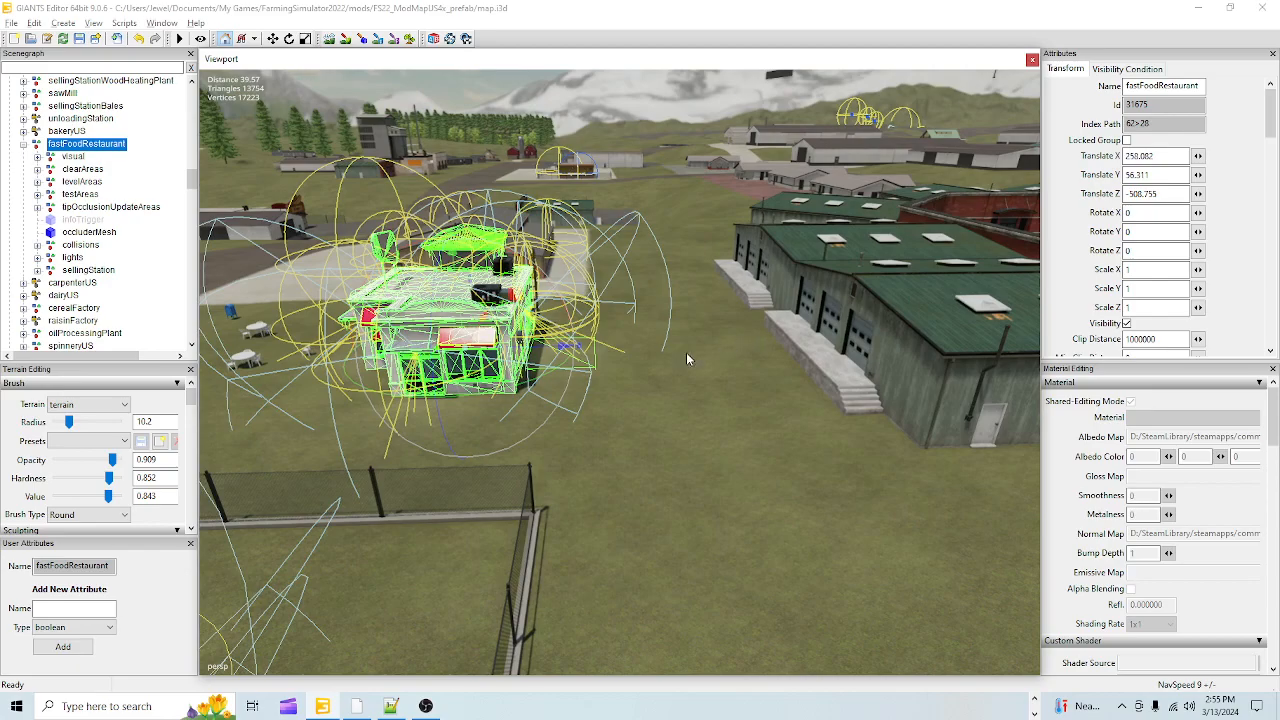
# - Inspect the road past the end of the warehouse row and the paved driveway junction near the long barns
pyautogui.keyDown('alt'); pyautogui.moveTo(648, 342); pyautogui.dragTo(889, 560); pyautogui.keyUp('alt')
pyautogui.keyDown('alt'); pyautogui.moveTo(678, 562); pyautogui.dragTo(453, 497); pyautogui.keyUp('alt')
pyautogui.keyDown('alt'); pyautogui.moveTo(570, 478); pyautogui.dragTo(459, 585); pyautogui.keyUp('alt')
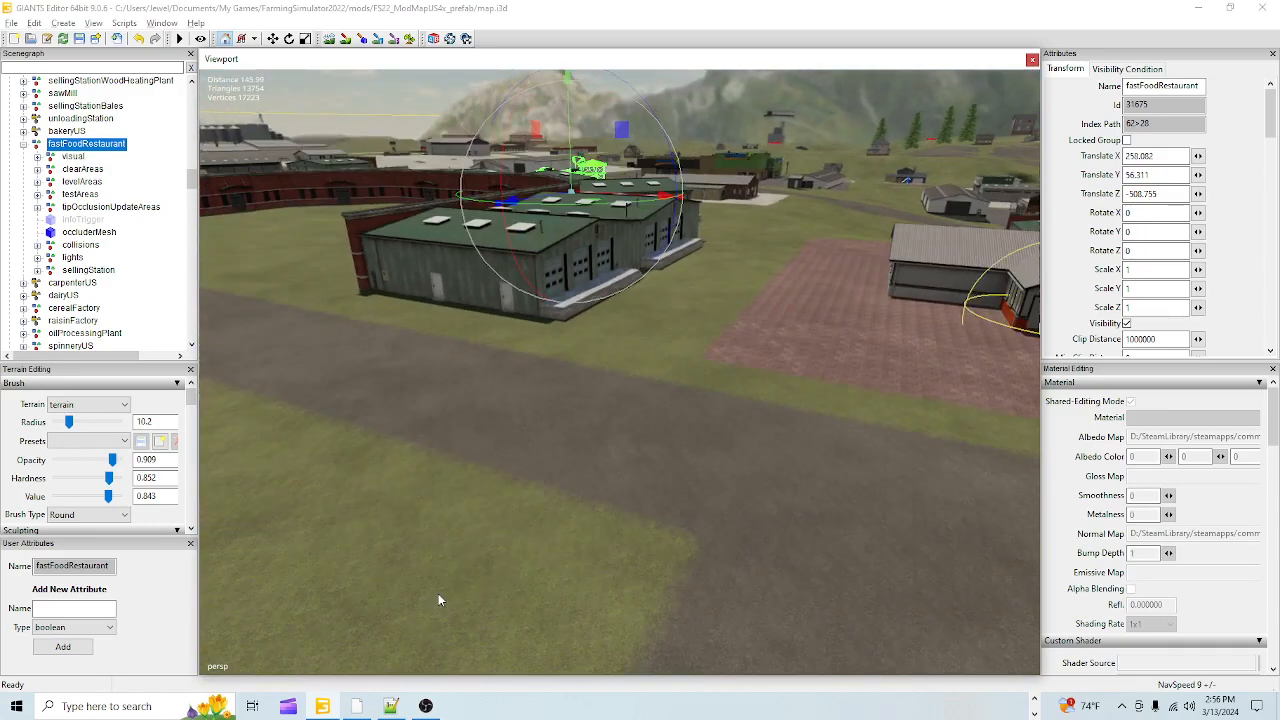
pyautogui.moveTo(633, 462)
pyautogui.keyDown('alt'); pyautogui.mouseDown()
pyautogui.moveTo(867, 462)
pyautogui.moveTo(743, 473)
pyautogui.moveTo(652, 450)
pyautogui.mouseUp(); pyautogui.keyUp('alt')
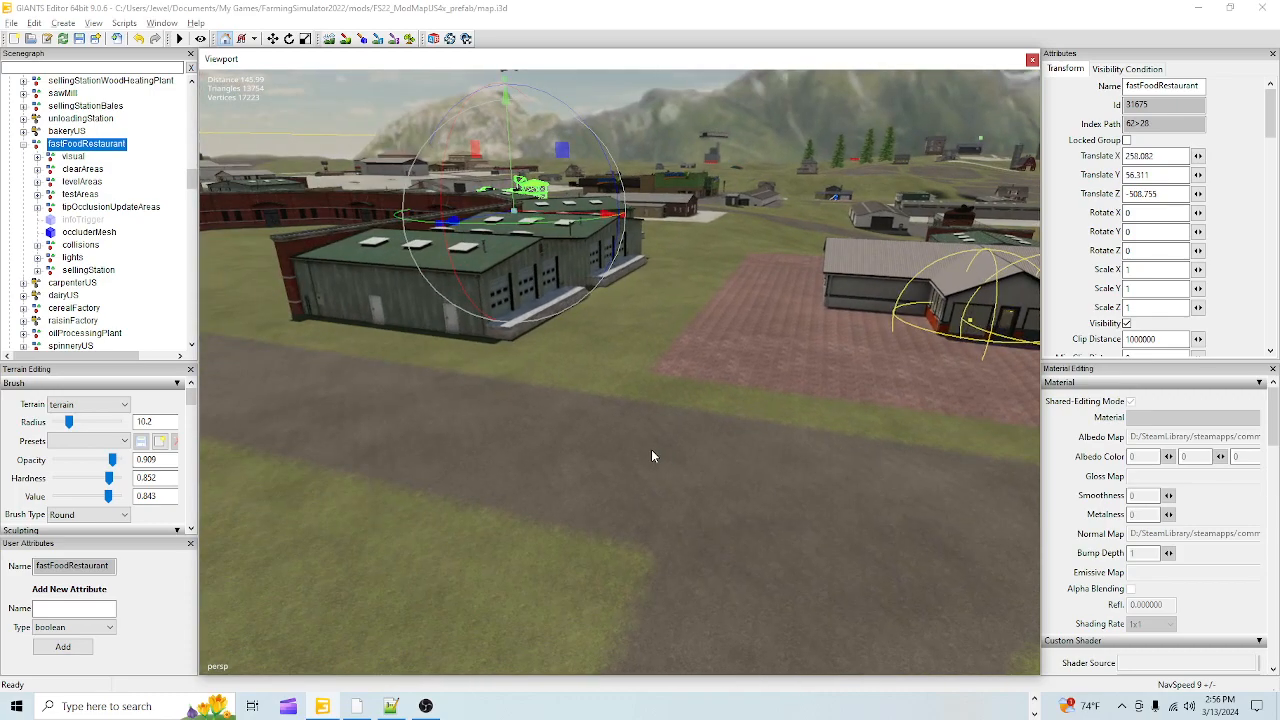
pyautogui.keyDown('alt'); pyautogui.moveTo(640, 388); pyautogui.dragTo(331, 651); pyautogui.keyUp('alt')
pyautogui.keyDown('alt'); pyautogui.moveTo(568, 622); pyautogui.dragTo(570, 517); pyautogui.keyUp('alt')
pyautogui.keyDown('alt'); pyautogui.moveTo(400, 565); pyautogui.dragTo(684, 437); pyautogui.keyUp('alt')
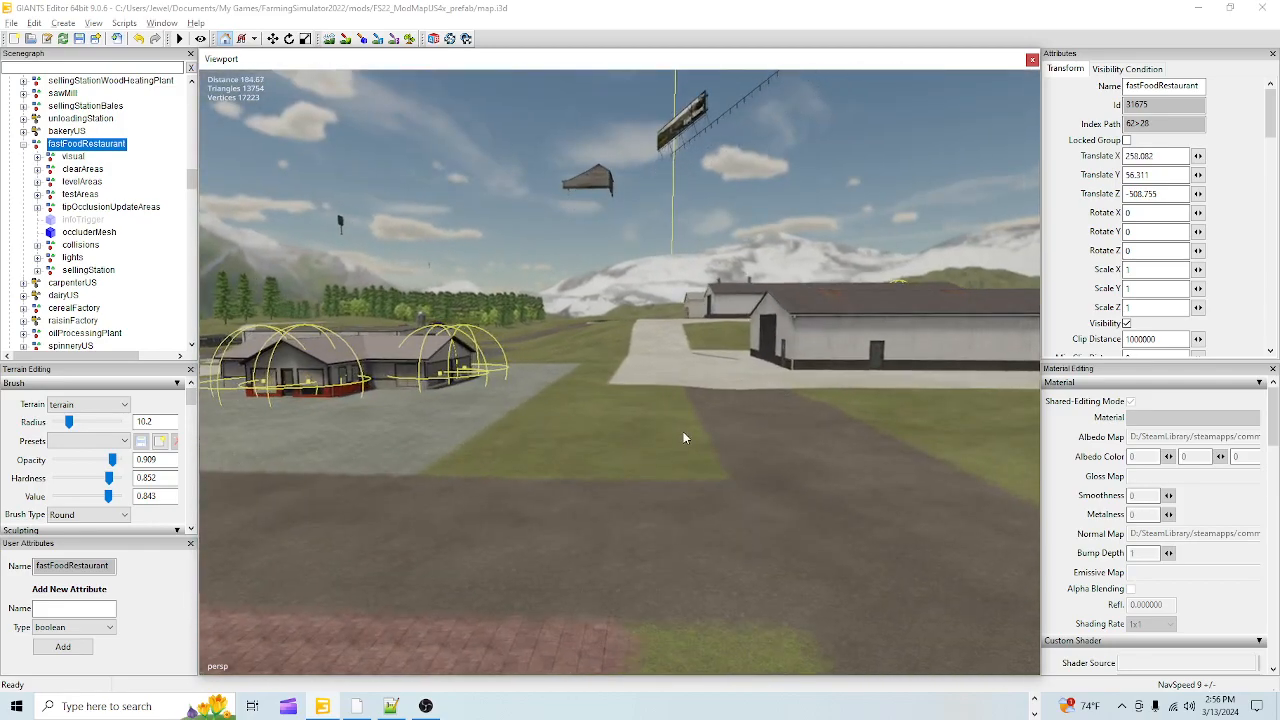
pyautogui.keyDown('alt'); pyautogui.moveTo(532, 537); pyautogui.dragTo(648, 609); pyautogui.keyUp('alt')
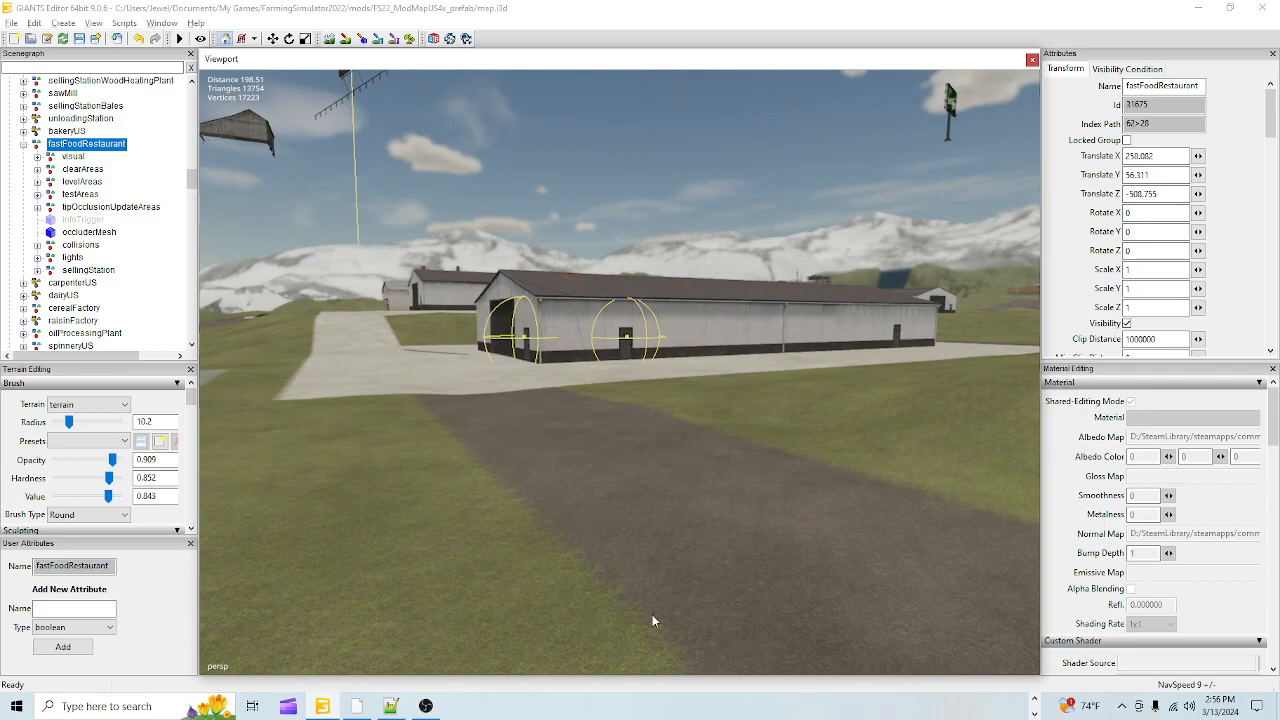
pyautogui.keyDown('alt'); pyautogui.moveTo(477, 350); pyautogui.dragTo(636, 322); pyautogui.keyUp('alt')
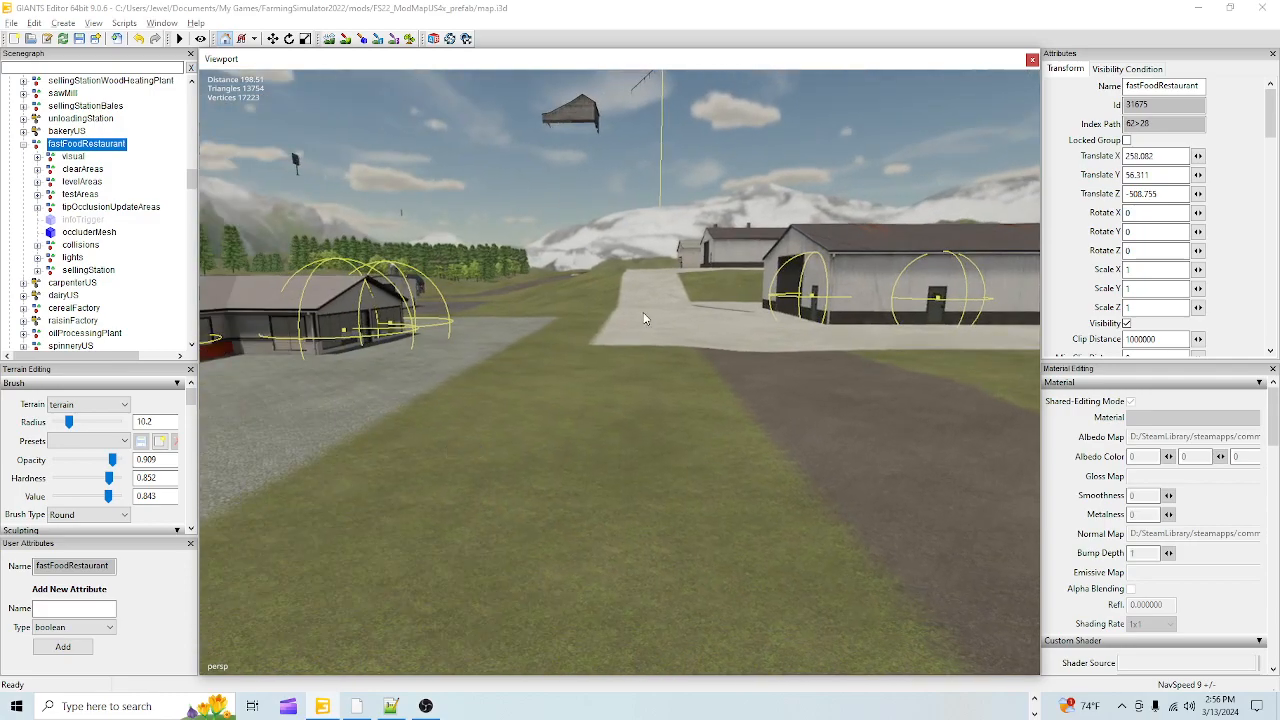
pyautogui.keyDown('alt'); pyautogui.moveTo(719, 322); pyautogui.dragTo(417, 392); pyautogui.keyUp('alt')
# - Follow the possible access route from the road junction back to the grass near the fast food restaurant
pyautogui.keyDown('alt'); pyautogui.moveTo(344, 510); pyautogui.dragTo(766, 325, button='right'); pyautogui.keyUp('alt')
pyautogui.keyDown('alt'); pyautogui.moveTo(766, 325); pyautogui.dragTo(726, 327); pyautogui.keyUp('alt')
pyautogui.keyDown('alt'); pyautogui.moveTo(726, 327); pyautogui.dragTo(1066, 155, button='right'); pyautogui.keyUp('alt')
pyautogui.keyDown('alt'); pyautogui.moveTo(260, 416); pyautogui.dragTo(761, 283, button='right'); pyautogui.keyUp('alt')
pyautogui.keyDown('alt'); pyautogui.moveTo(571, 441); pyautogui.dragTo(606, 423); pyautogui.keyUp('alt')
pyautogui.keyDown('alt'); pyautogui.moveTo(606, 423); pyautogui.dragTo(811, 338, button='right'); pyautogui.keyUp('alt')
pyautogui.keyDown('alt'); pyautogui.moveTo(811, 338); pyautogui.dragTo(868, 176); pyautogui.keyUp('alt')
pyautogui.keyDown('alt'); pyautogui.moveTo(868, 176); pyautogui.dragTo(753, 259, button='right'); pyautogui.keyUp('alt')
pyautogui.keyDown('alt'); pyautogui.moveTo(740, 370); pyautogui.dragTo(731, 303); pyautogui.keyUp('alt')
pyautogui.keyDown('alt'); pyautogui.moveTo(553, 431); pyautogui.dragTo(790, 150, button='right'); pyautogui.keyUp('alt')
pyautogui.keyDown('alt'); pyautogui.moveTo(551, 403); pyautogui.dragTo(562, 335); pyautogui.keyUp('alt')
pyautogui.keyDown('alt'); pyautogui.moveTo(562, 335); pyautogui.dragTo(880, 158, button='right'); pyautogui.keyUp('alt')
pyautogui.keyDown('alt'); pyautogui.moveTo(478, 380); pyautogui.dragTo(448, 201); pyautogui.keyUp('alt')
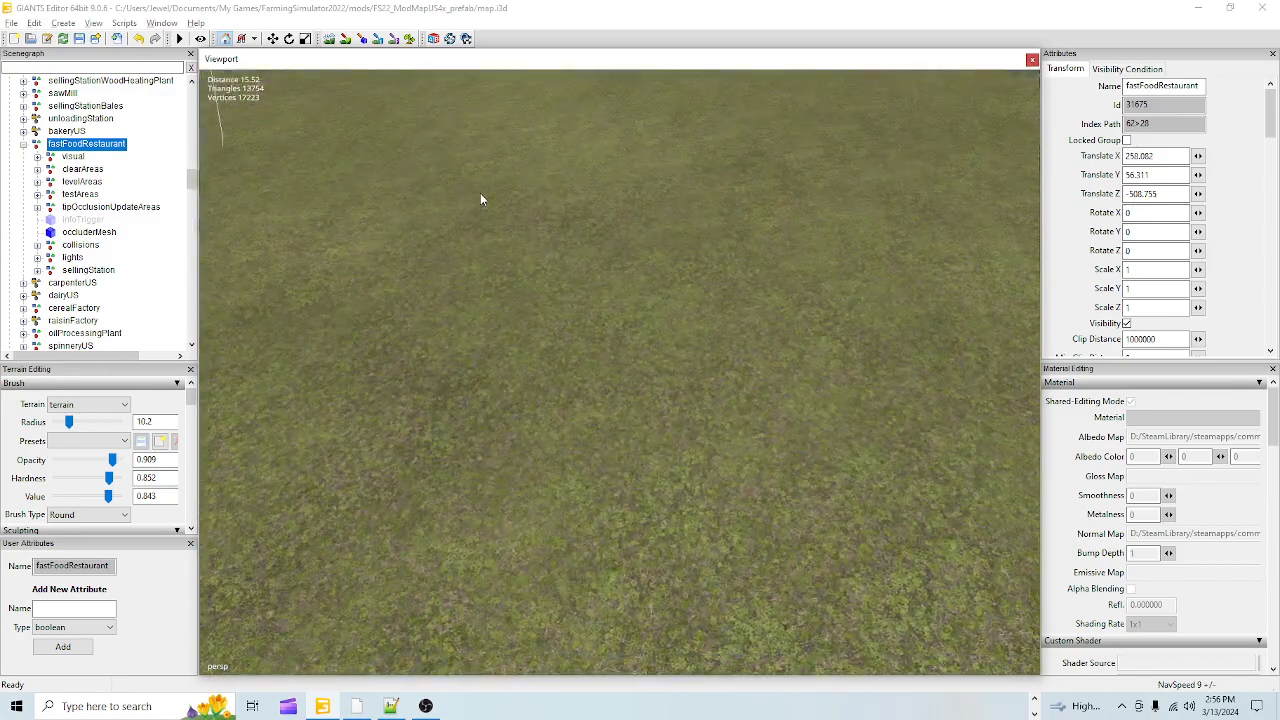
# - Set up the terrain sculpting brush with a square shape and a radius of 6.2
pyautogui.keyDown('alt'); pyautogui.moveTo(448, 201); pyautogui.dragTo(372, 345, button='right'); pyautogui.keyUp('alt')
pyautogui.keyDown('alt'); pyautogui.moveTo(372, 345); pyautogui.dragTo(572, 394); pyautogui.keyUp('alt')
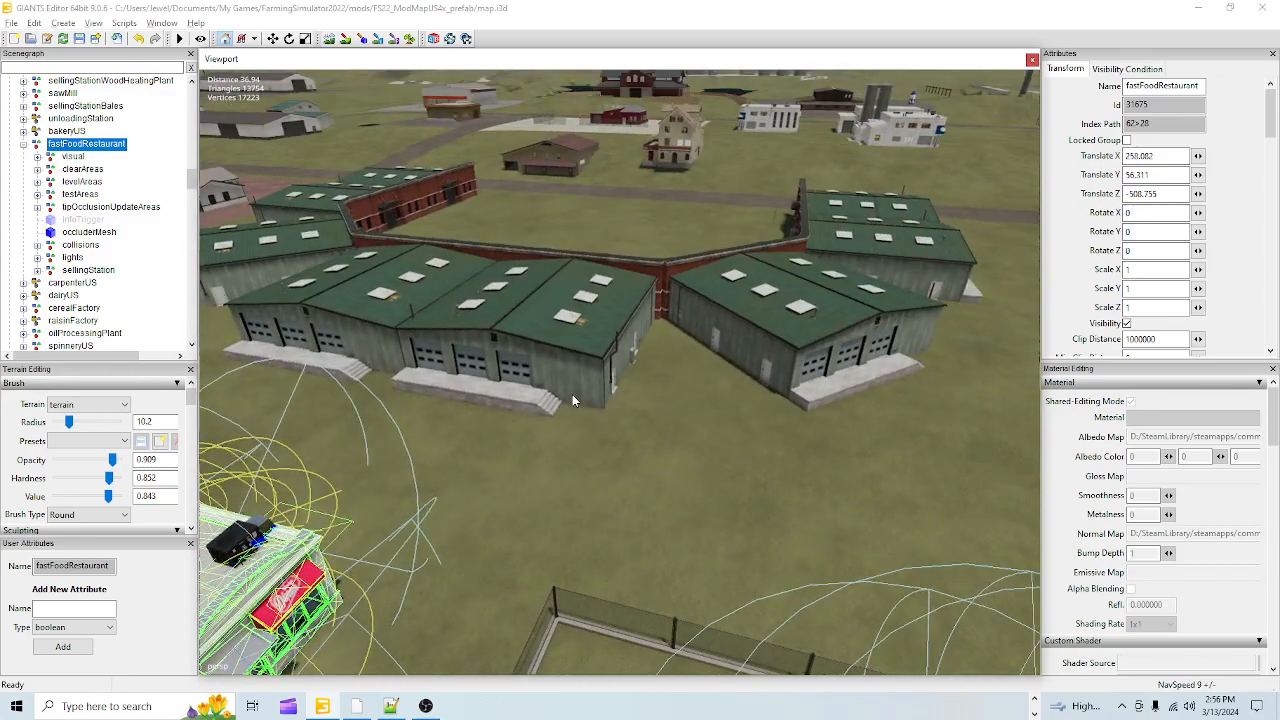
pyautogui.click(330, 38)
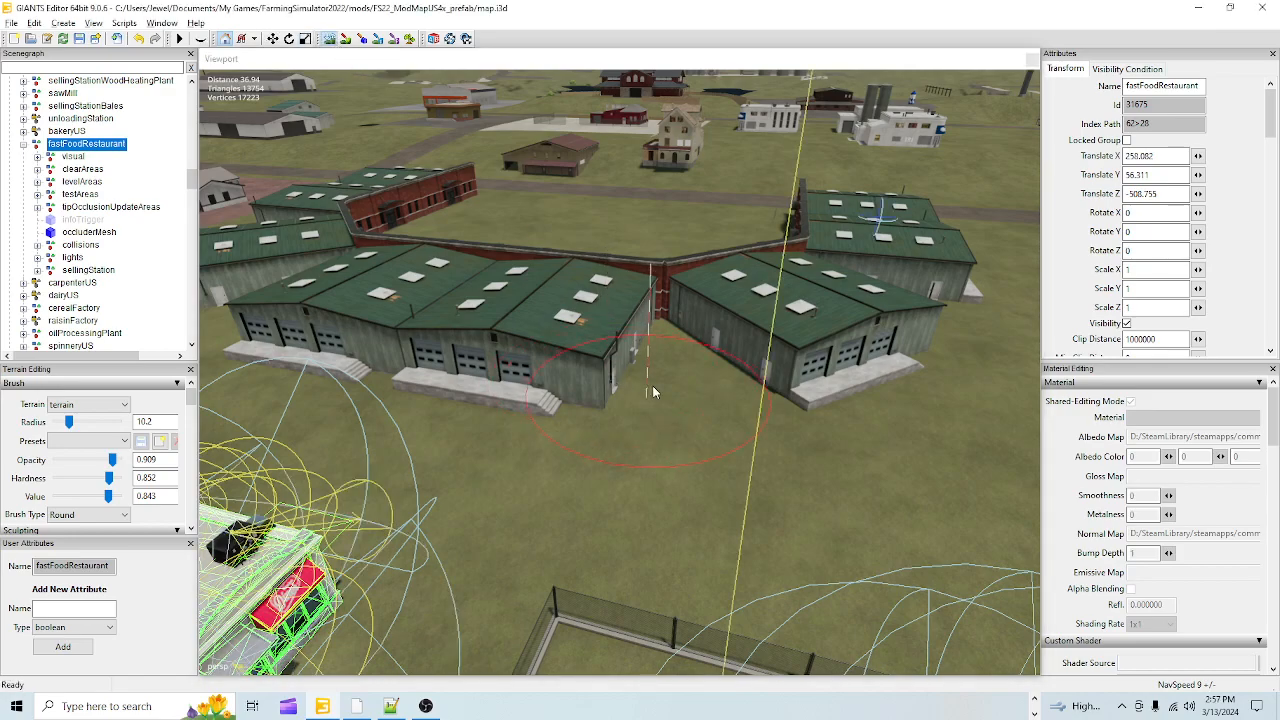
pyautogui.click(86, 515)
pyautogui.click(77, 532)
pyautogui.click(91, 518)
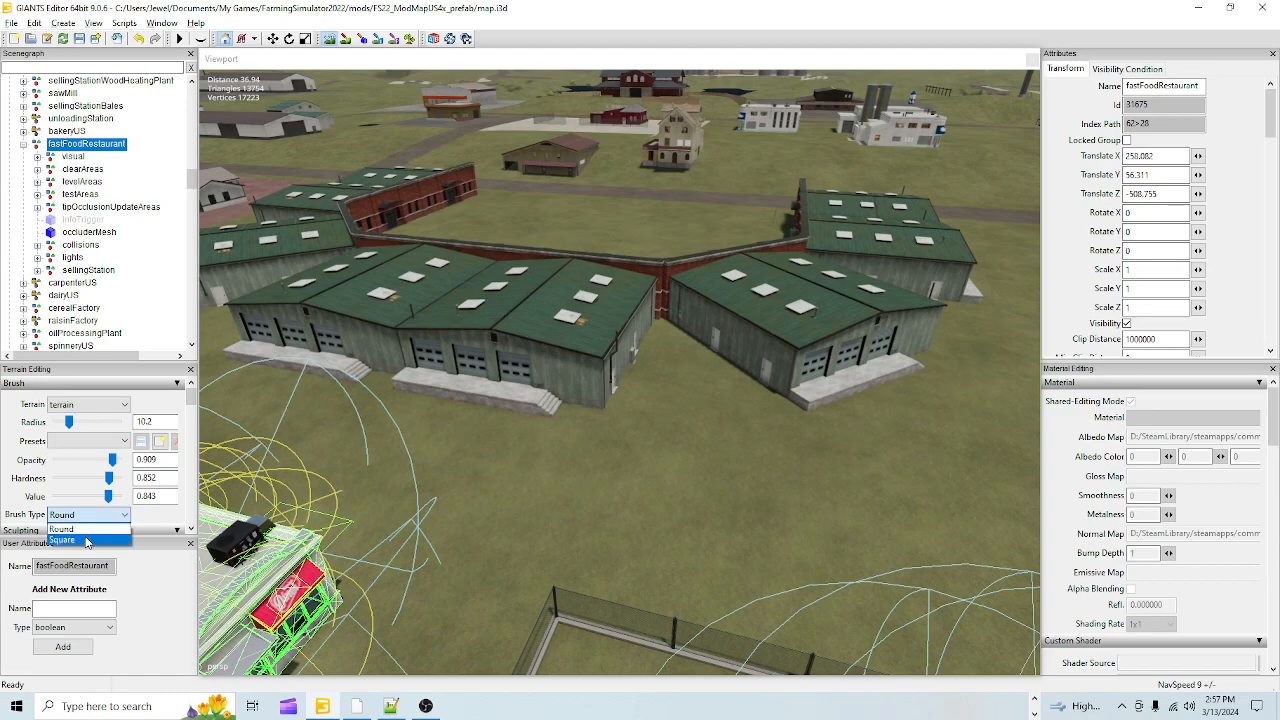
pyautogui.click(86, 541)
pyautogui.scroll(-1, 692, 366)
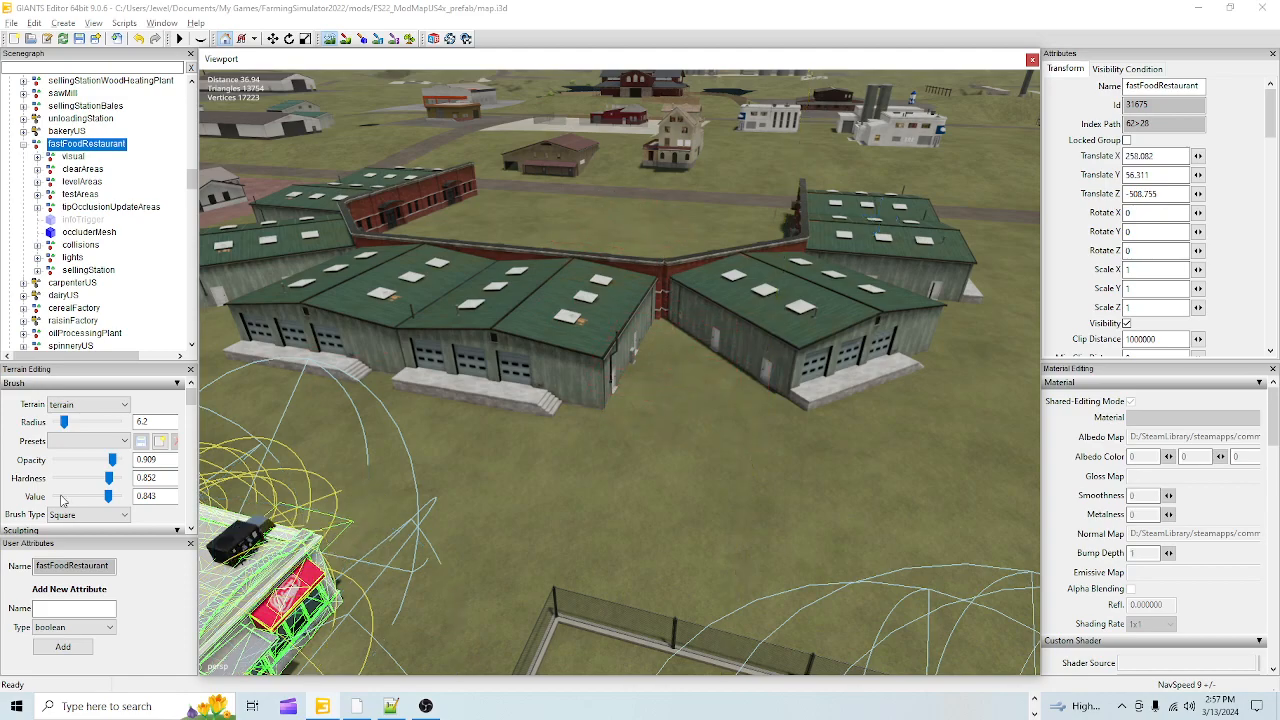
pyautogui.scroll(-1, 17, 493)
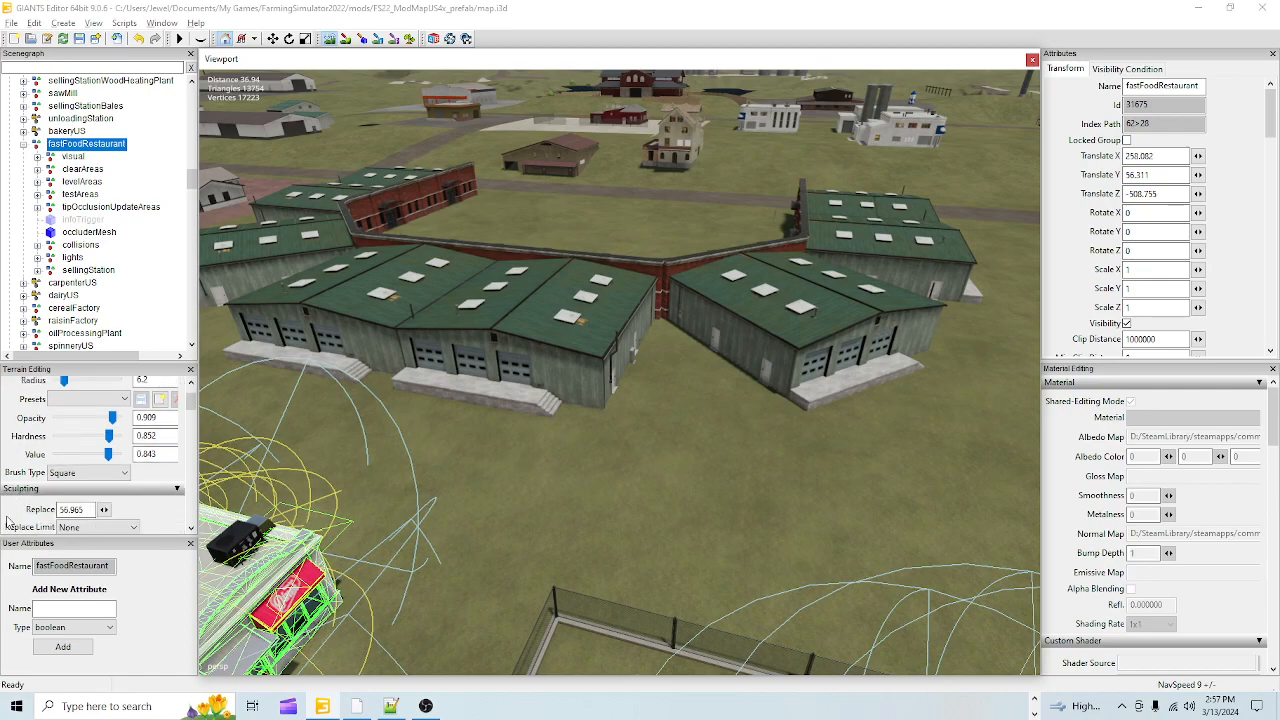
pyautogui.scroll(-2, 10, 523)
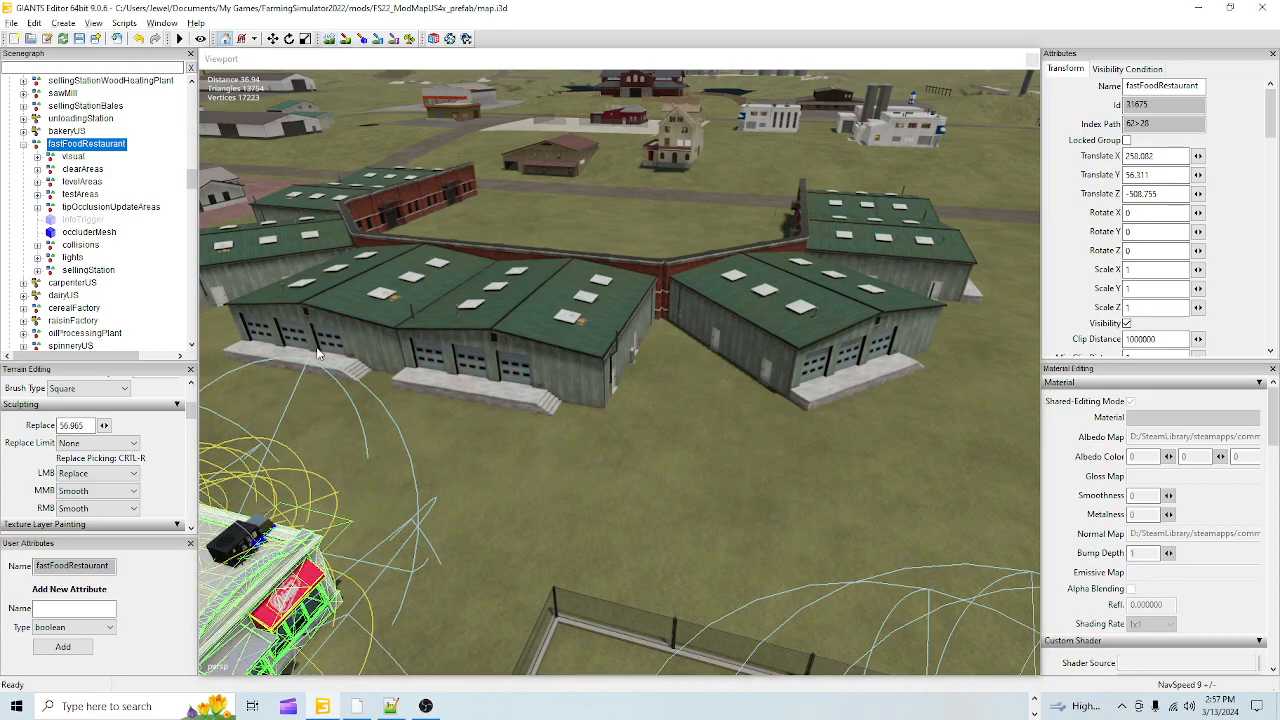
# - Paint a brown dirt strip on the grass along the warehouse loading docks facing the fast food restaurant
pyautogui.scroll(5, 523, 404)
pyautogui.keyDown('alt'); pyautogui.moveTo(524, 398); pyautogui.dragTo(603, 432); pyautogui.keyUp('alt')
pyautogui.rightClick(604, 433)
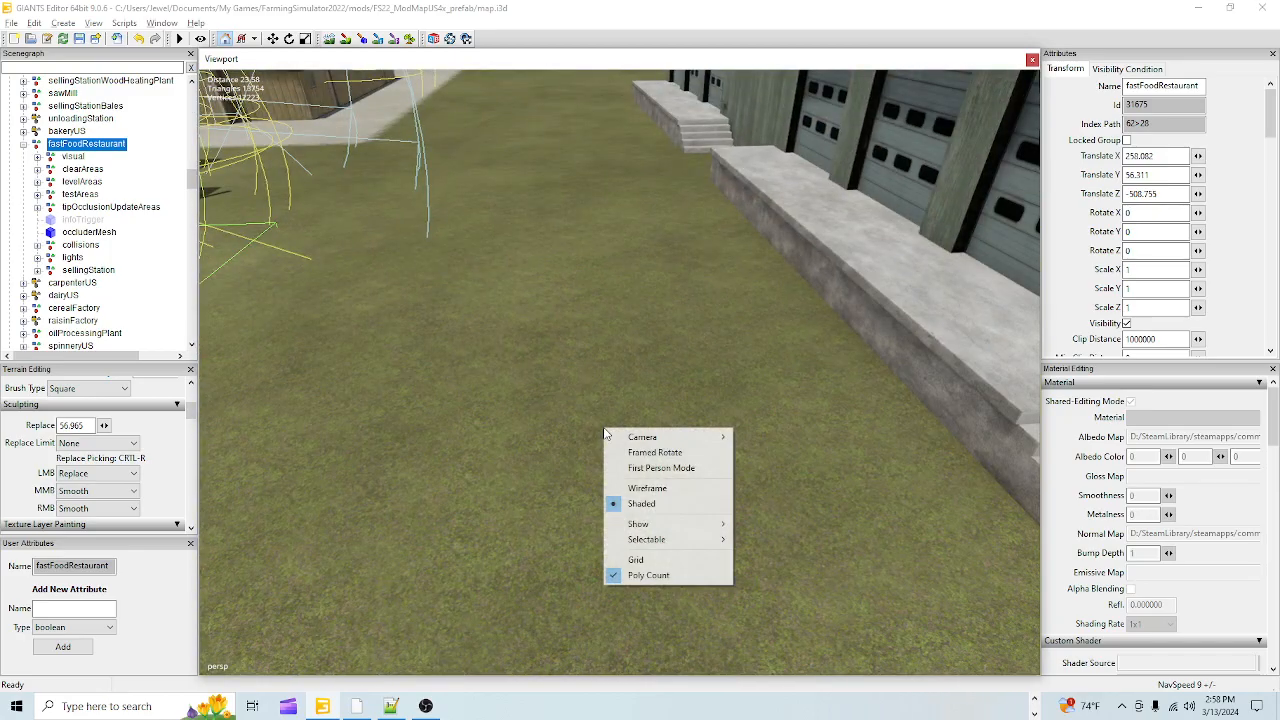
pyautogui.click(533, 433)
pyautogui.scroll(-4, 535, 430)
pyautogui.click(346, 38)
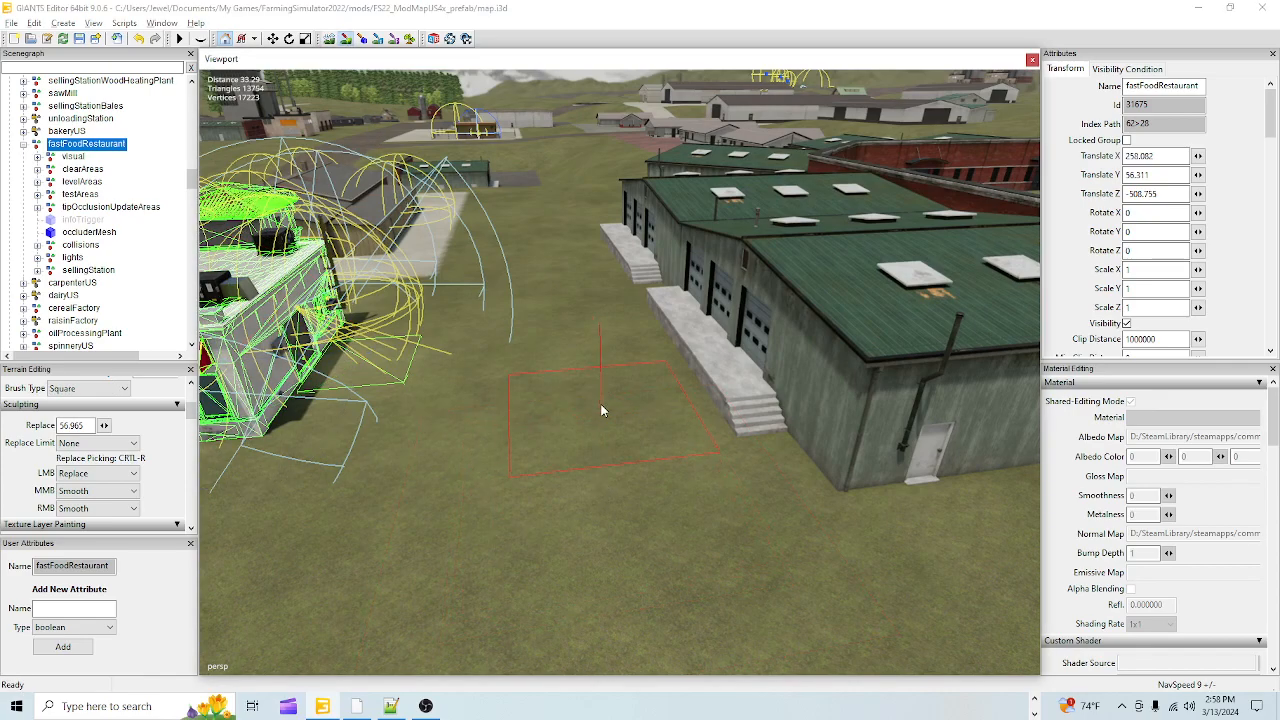
pyautogui.click(600, 391)
pyautogui.click(603, 335)
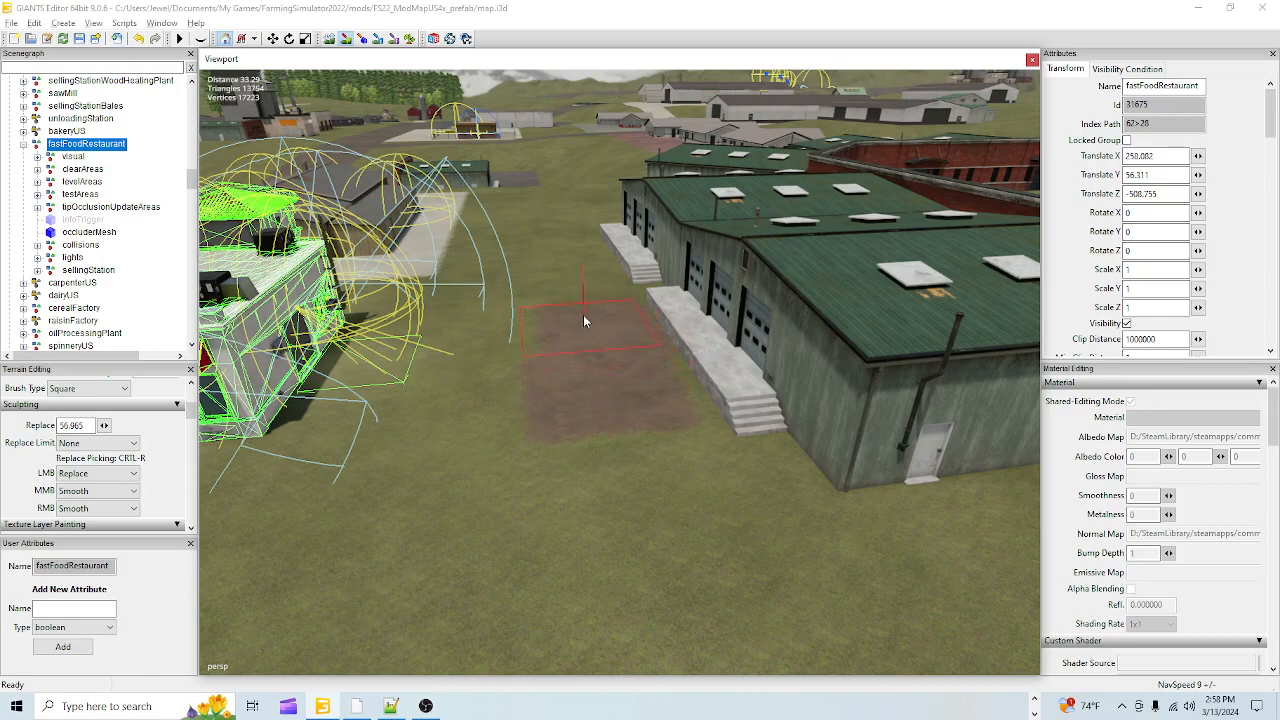
pyautogui.click(564, 250)
pyautogui.moveTo(615, 415)
pyautogui.mouseDown()
pyautogui.moveTo(597, 363)
pyautogui.moveTo(593, 460)
pyautogui.moveTo(571, 352)
pyautogui.mouseUp()
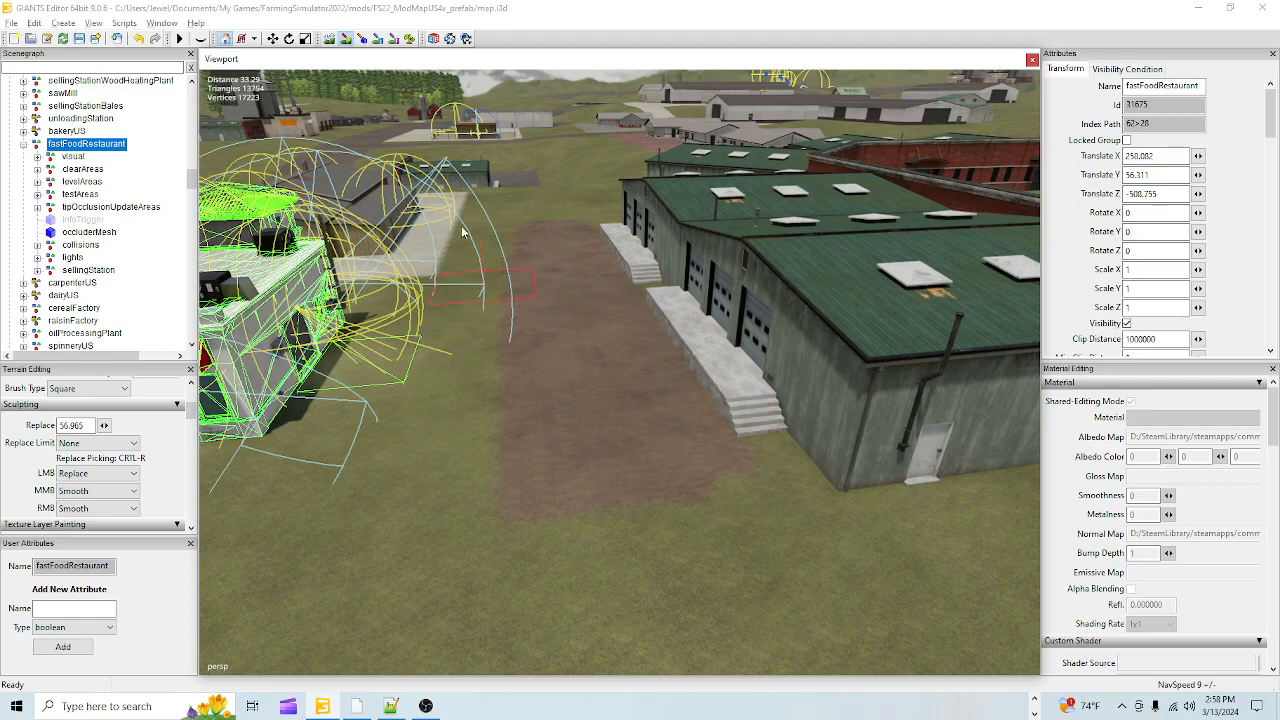
pyautogui.click(346, 39)
# - Level the terrain of the strip along the loading docks using the Replace height of 56.965
pyautogui.moveTo(449, 262)
pyautogui.keyDown('alt'); pyautogui.mouseDown()
pyautogui.moveTo(386, 285)
pyautogui.moveTo(410, 376)
pyautogui.moveTo(546, 275)
pyautogui.moveTo(497, 309)
pyautogui.moveTo(813, 300)
pyautogui.mouseUp(); pyautogui.keyUp('alt')
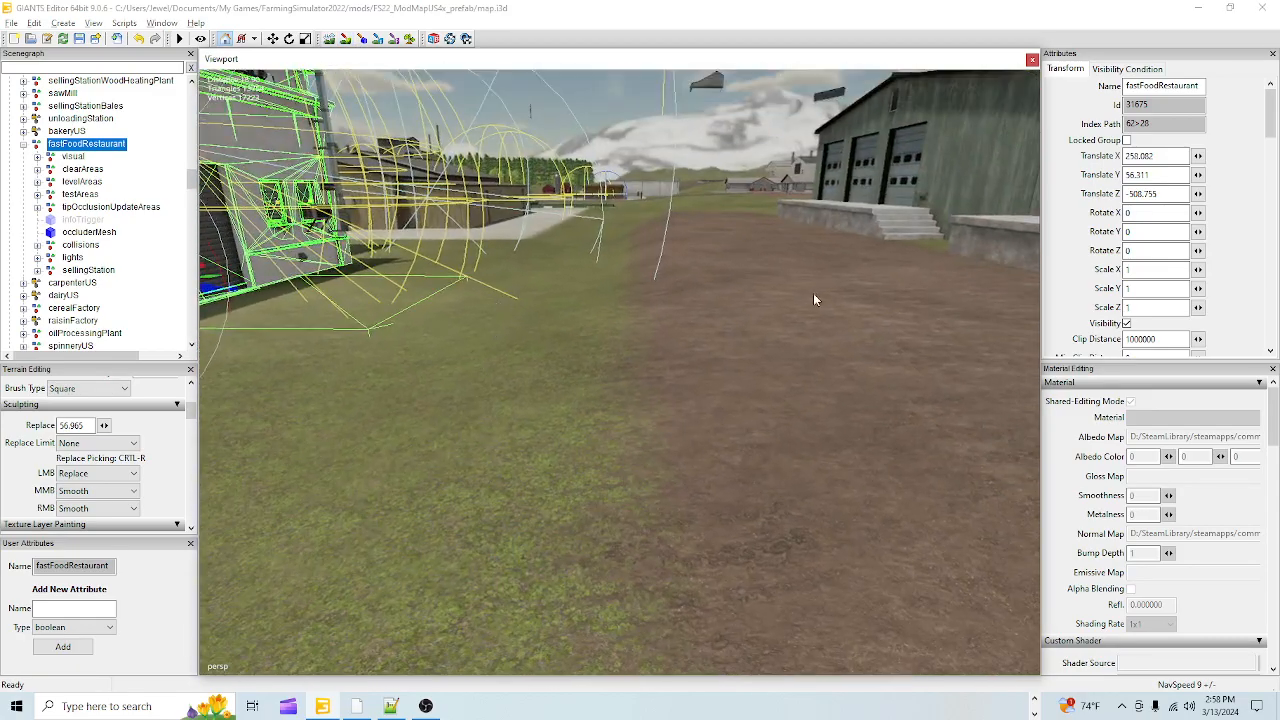
pyautogui.moveTo(615, 334)
pyautogui.keyDown('alt'); pyautogui.mouseDown()
pyautogui.moveTo(713, 305)
pyautogui.moveTo(666, 347)
pyautogui.moveTo(698, 286)
pyautogui.moveTo(620, 295)
pyautogui.moveTo(569, 283)
pyautogui.moveTo(657, 300)
pyautogui.moveTo(617, 323)
pyautogui.mouseUp(); pyautogui.keyUp('alt')
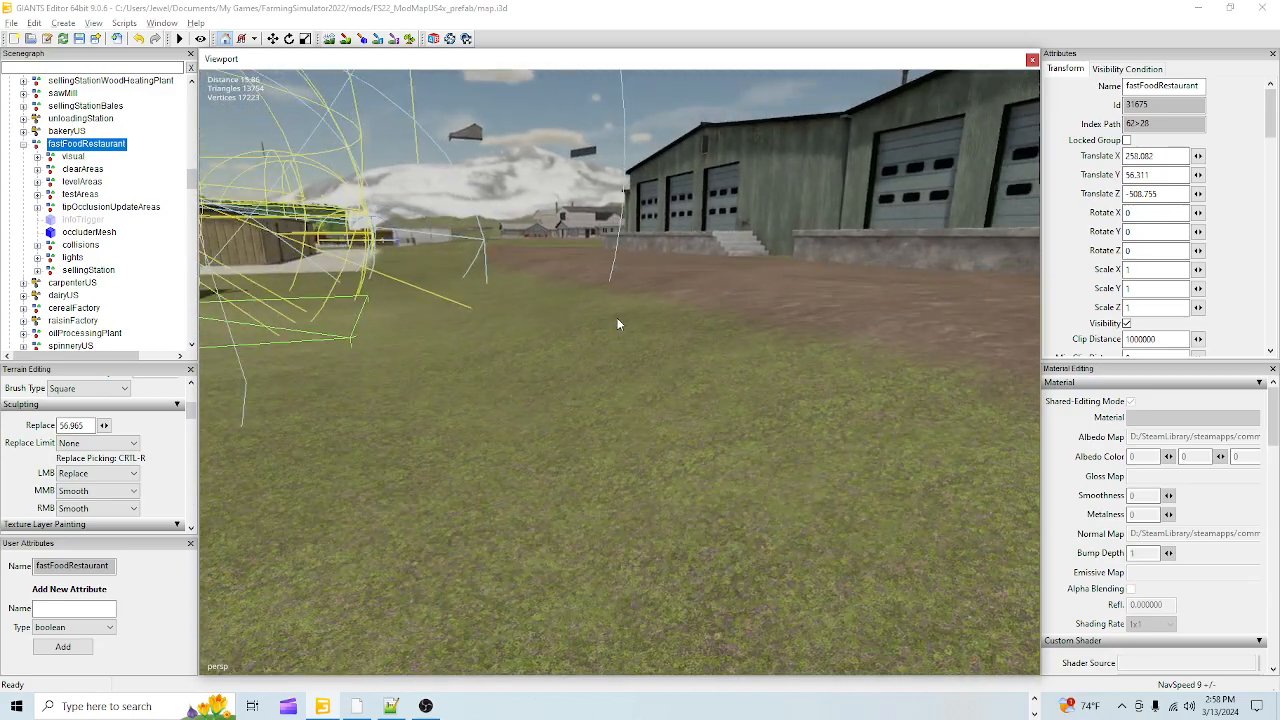
pyautogui.keyDown('alt'); pyautogui.moveTo(508, 418); pyautogui.dragTo(630, 420); pyautogui.keyUp('alt')
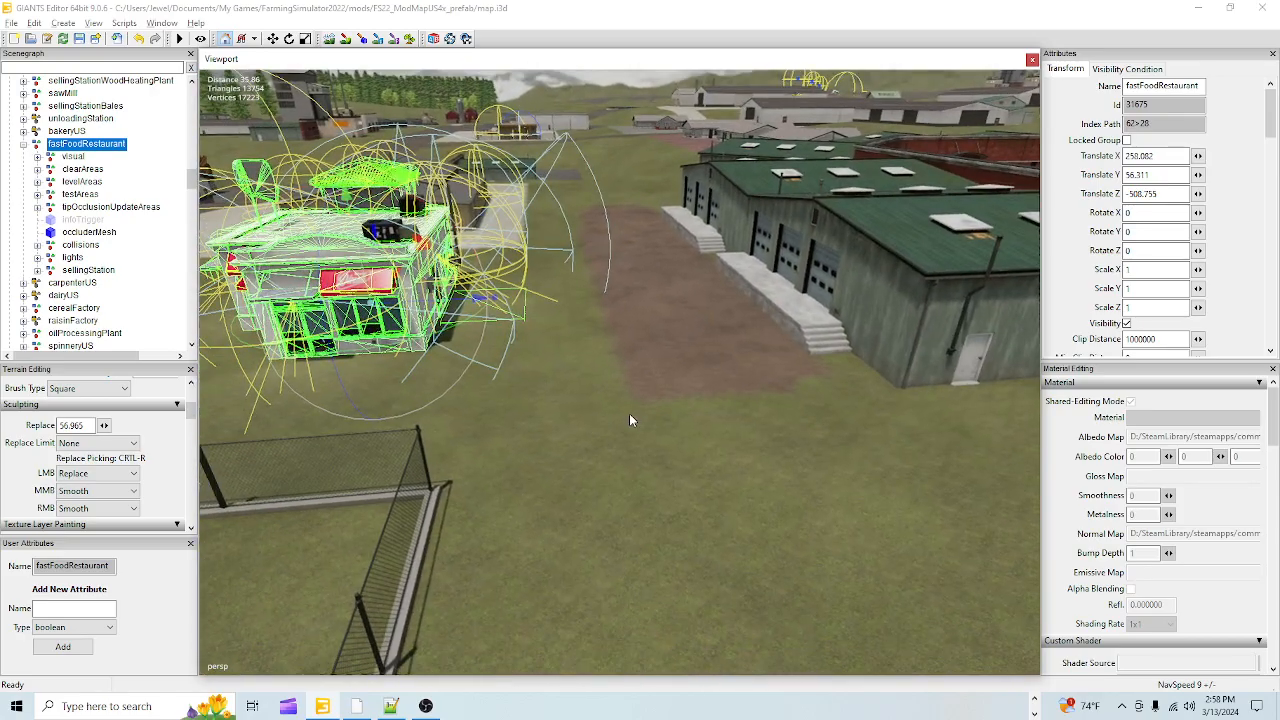
pyautogui.click(328, 40)
pyautogui.click(638, 296)
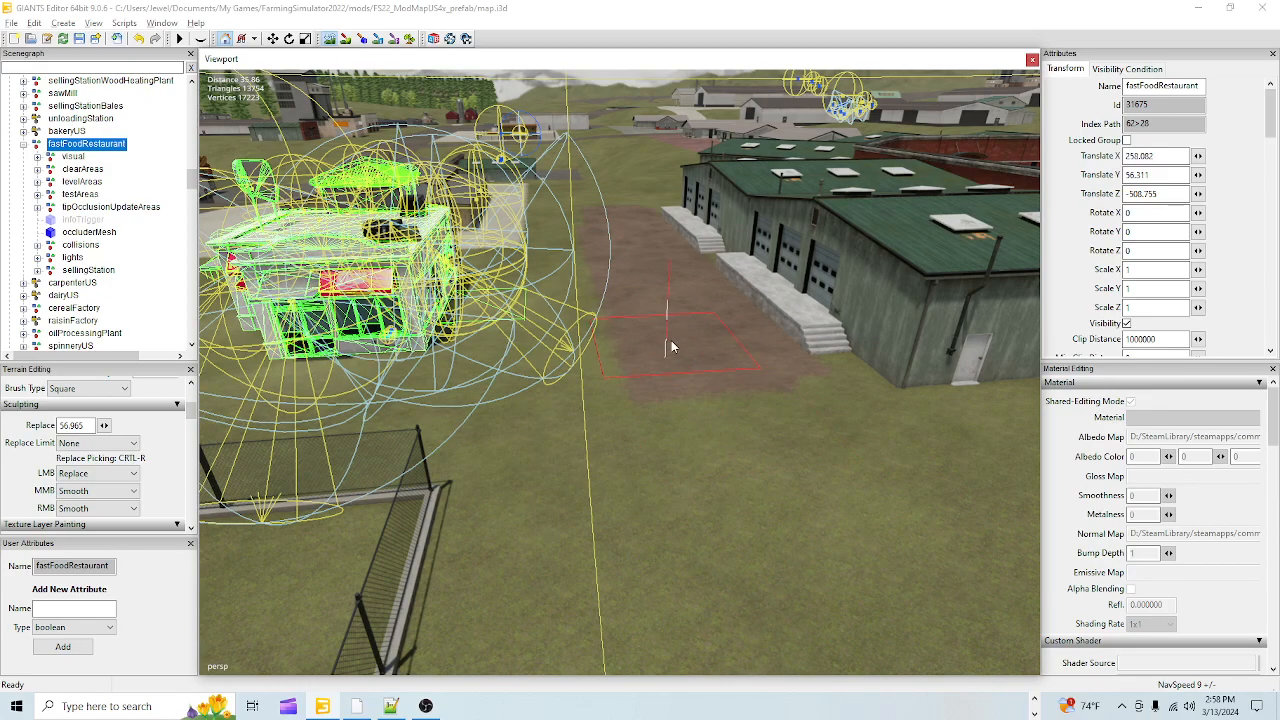
pyautogui.click(329, 38)
# - Examine the leveled strip from ground level, the warehouse corners and the restaurant surroundings up to the main road
pyautogui.scroll(5, 527, 461)
pyautogui.keyDown('alt'); pyautogui.moveTo(625, 317); pyautogui.dragTo(541, 371); pyautogui.keyUp('alt')
pyautogui.scroll(5, 548, 356)
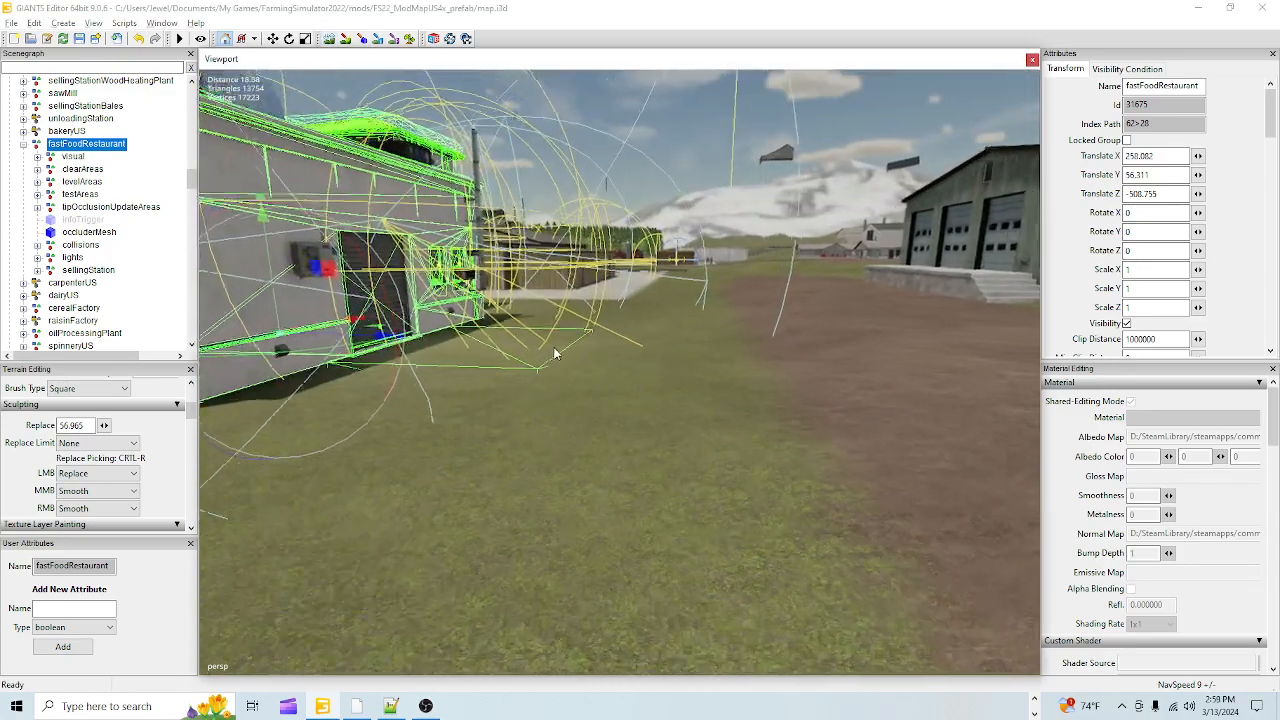
pyautogui.keyDown('alt'); pyautogui.moveTo(588, 299); pyautogui.dragTo(811, 462); pyautogui.keyUp('alt')
pyautogui.scroll(3, 532, 418)
pyautogui.keyDown('alt'); pyautogui.moveTo(771, 237); pyautogui.dragTo(576, 460); pyautogui.keyUp('alt')
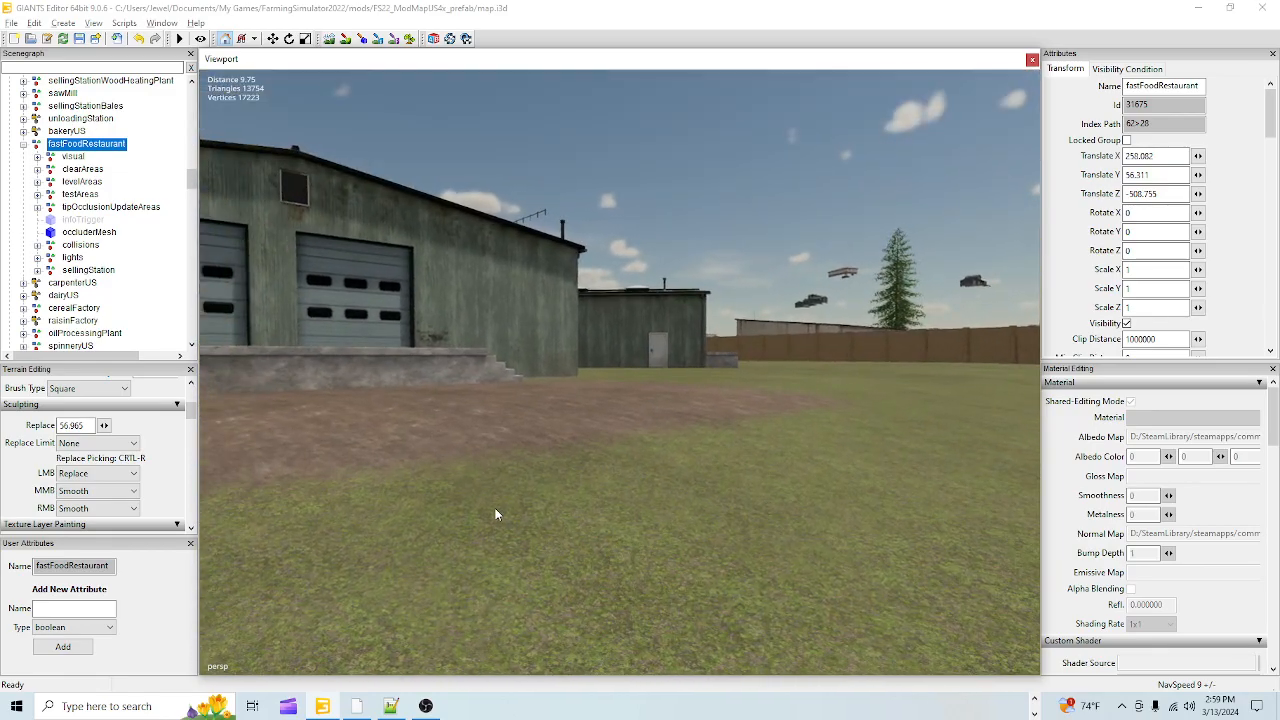
pyautogui.keyDown('alt'); pyautogui.moveTo(495, 508); pyautogui.dragTo(472, 488); pyautogui.keyUp('alt')
pyautogui.scroll(5, 549, 464)
pyautogui.keyDown('alt'); pyautogui.moveTo(549, 464); pyautogui.dragTo(240, 482); pyautogui.keyUp('alt')
pyautogui.keyDown('alt'); pyautogui.moveTo(517, 516); pyautogui.dragTo(621, 517); pyautogui.keyUp('alt')
pyautogui.moveTo(621, 512)
pyautogui.keyDown('alt'); pyautogui.mouseDown(button='middle')
pyautogui.moveTo(670, 433)
pyautogui.moveTo(606, 498)
pyautogui.mouseUp(button='middle'); pyautogui.keyUp('alt')
pyautogui.moveTo(606, 498)
pyautogui.keyDown('alt'); pyautogui.mouseDown()
pyautogui.moveTo(629, 419)
pyautogui.moveTo(566, 406)
pyautogui.moveTo(574, 540)
pyautogui.moveTo(614, 503)
pyautogui.moveTo(602, 459)
pyautogui.moveTo(560, 425)
pyautogui.moveTo(589, 401)
pyautogui.moveTo(675, 405)
pyautogui.moveTo(572, 515)
pyautogui.moveTo(657, 500)
pyautogui.moveTo(624, 500)
pyautogui.mouseUp(); pyautogui.keyUp('alt')
pyautogui.keyDown('alt'); pyautogui.moveTo(585, 538); pyautogui.dragTo(368, 570); pyautogui.keyUp('alt')
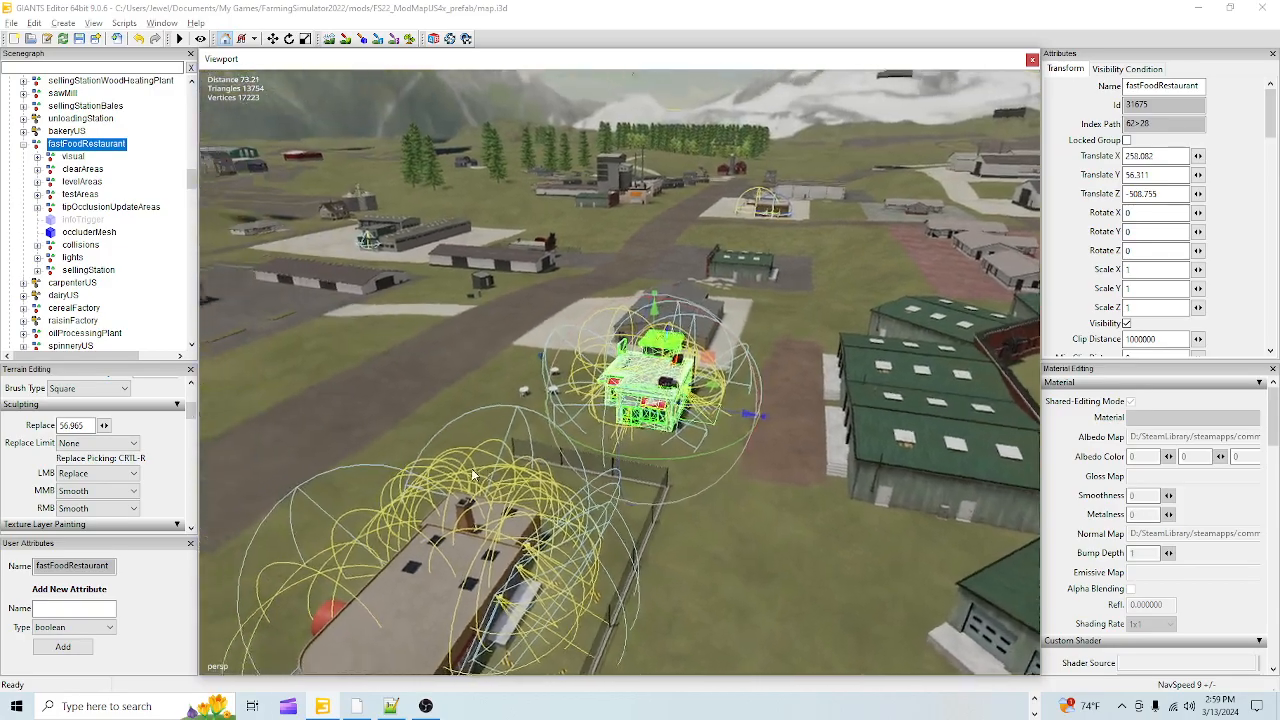
pyautogui.keyDown('alt'); pyautogui.moveTo(473, 474); pyautogui.dragTo(428, 477); pyautogui.keyUp('alt')
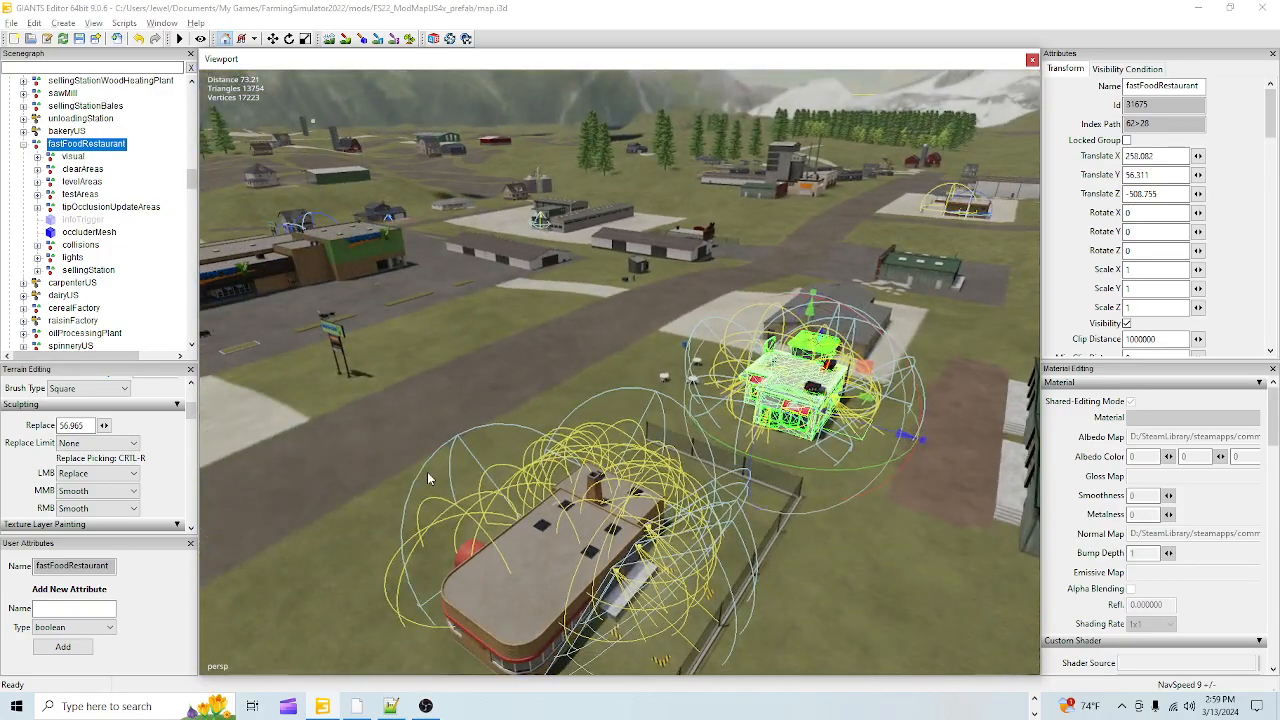
# - Paint asphalt over the dirt strip by the loading docks and extend it past the warehouse end alongside the fenced yard
pyautogui.click(344, 38)
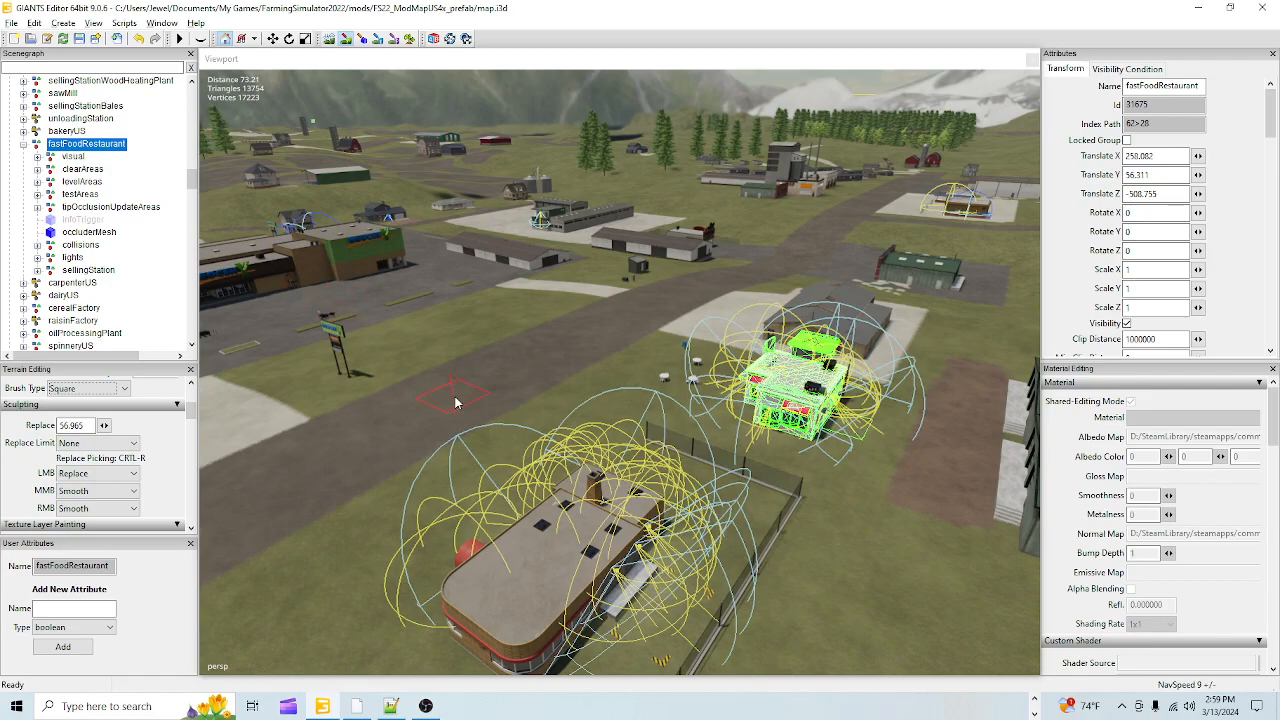
pyautogui.keyDown('alt'); pyautogui.moveTo(330, 245); pyautogui.dragTo(616, 331); pyautogui.keyUp('alt')
pyautogui.click(345, 39)
pyautogui.click(656, 405)
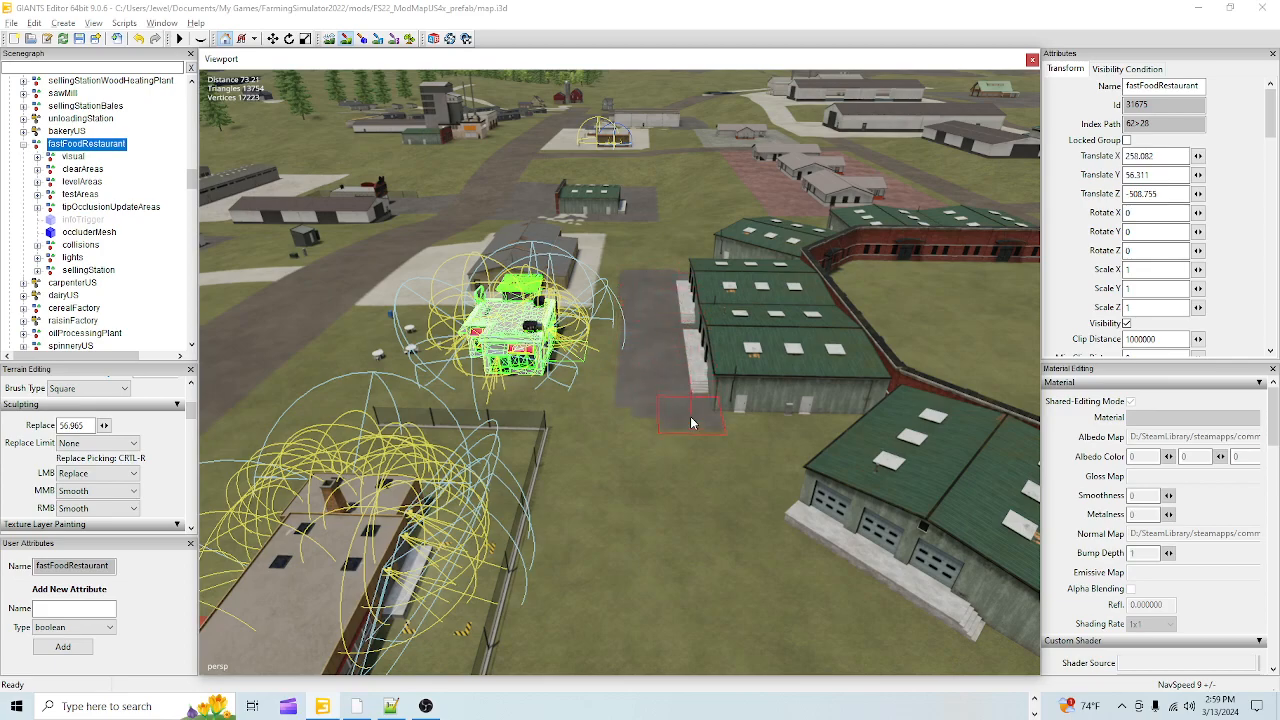
pyautogui.moveTo(679, 440)
pyautogui.mouseDown()
pyautogui.moveTo(680, 505)
pyautogui.moveTo(657, 443)
pyautogui.moveTo(668, 583)
pyautogui.moveTo(659, 533)
pyautogui.mouseUp()
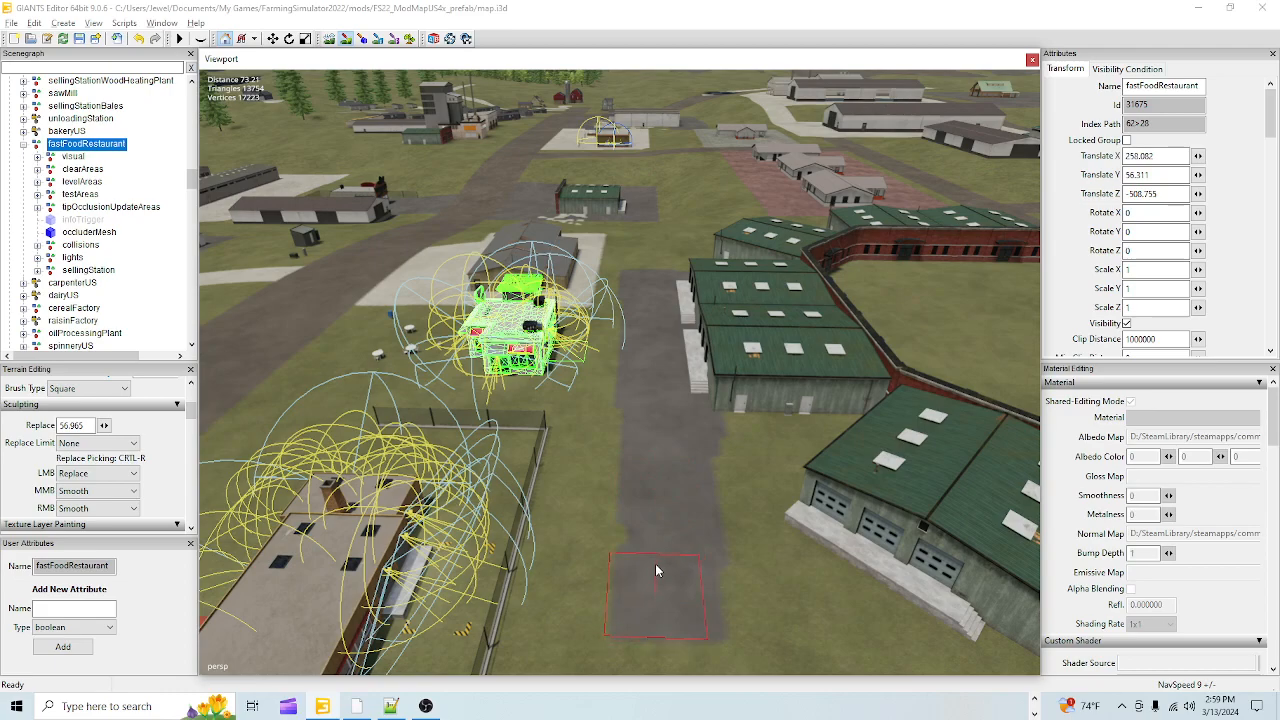
pyautogui.moveTo(702, 485)
pyautogui.mouseDown()
pyautogui.moveTo(729, 626)
pyautogui.moveTo(727, 468)
pyautogui.moveTo(745, 425)
pyautogui.moveTo(849, 421)
pyautogui.moveTo(763, 533)
pyautogui.mouseUp()
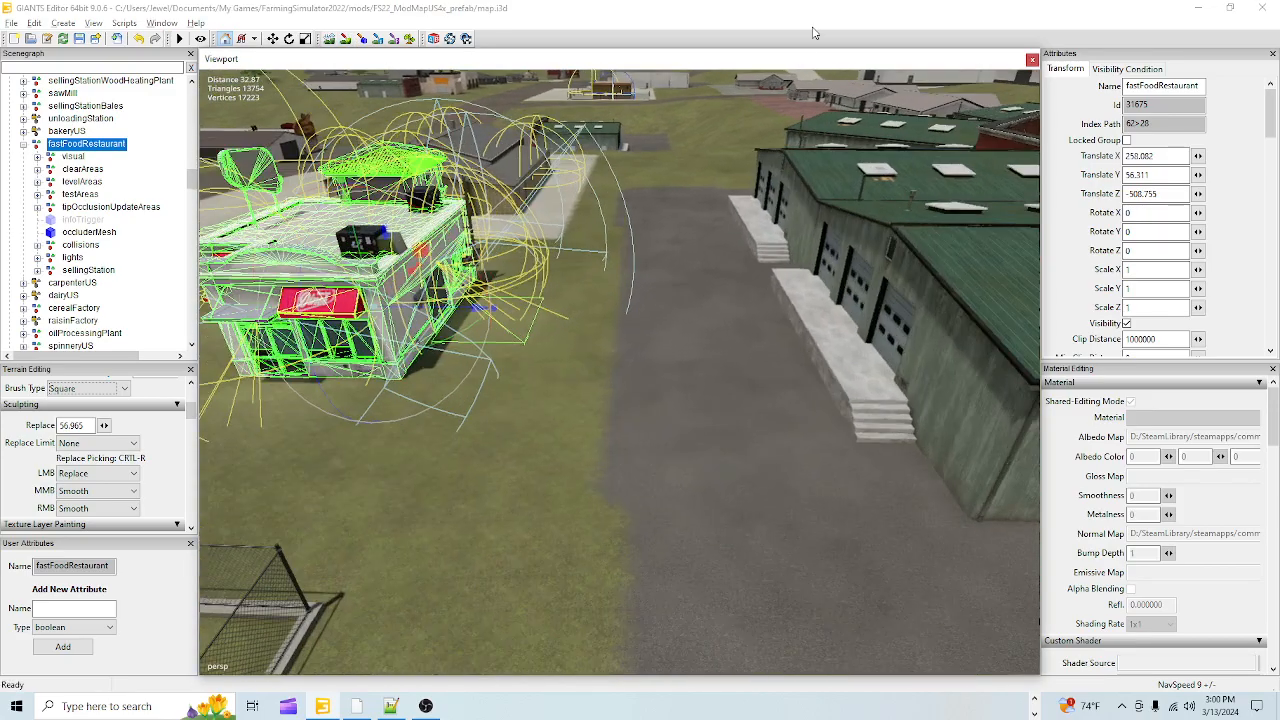
# - Level the terrain along the asphalt's edge facing the fast food restaurant
pyautogui.scroll(2, 515, 444)
pyautogui.scroll(5, 610, 370)
pyautogui.keyDown('alt'); pyautogui.moveTo(616, 328); pyautogui.dragTo(533, 363); pyautogui.keyUp('alt')
pyautogui.keyDown('alt'); pyautogui.moveTo(533, 363); pyautogui.dragTo(655, 328, button='right'); pyautogui.keyUp('alt')
pyautogui.keyDown('alt'); pyautogui.moveTo(655, 328); pyautogui.dragTo(659, 387); pyautogui.keyUp('alt')
pyautogui.keyDown('alt'); pyautogui.moveTo(659, 387); pyautogui.dragTo(486, 489, button='right'); pyautogui.keyUp('alt')
pyautogui.click(330, 39)
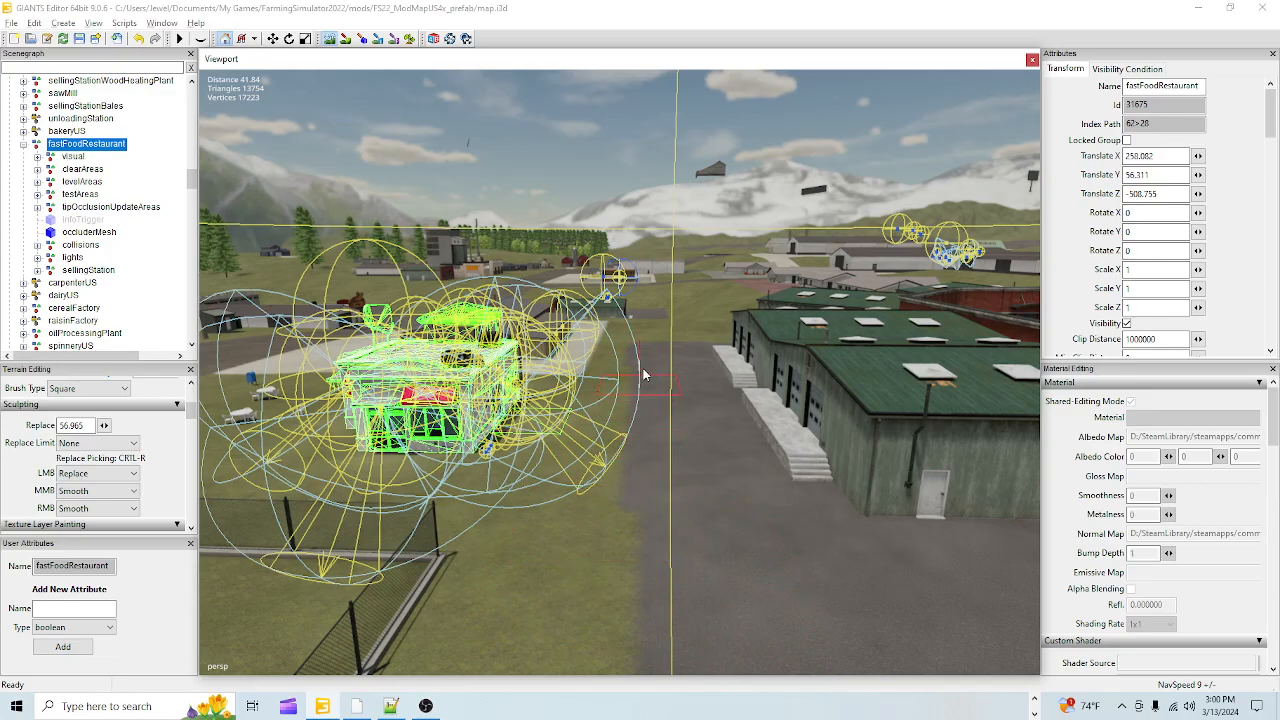
pyautogui.click(332, 42)
# - Examine the ground between the fast food restaurant and the asphalt up close and from above
pyautogui.scroll(5, 524, 455)
pyautogui.moveTo(524, 455)
pyautogui.keyDown('alt'); pyautogui.mouseDown()
pyautogui.moveTo(544, 373)
pyautogui.moveTo(632, 221)
pyautogui.mouseUp(); pyautogui.keyUp('alt')
pyautogui.scroll(-3, 640, 210)
pyautogui.scroll(3, 648, 168)
pyautogui.keyDown('alt'); pyautogui.moveTo(575, 275); pyautogui.dragTo(555, 324); pyautogui.keyUp('alt')
pyautogui.scroll(-1, 555, 324)
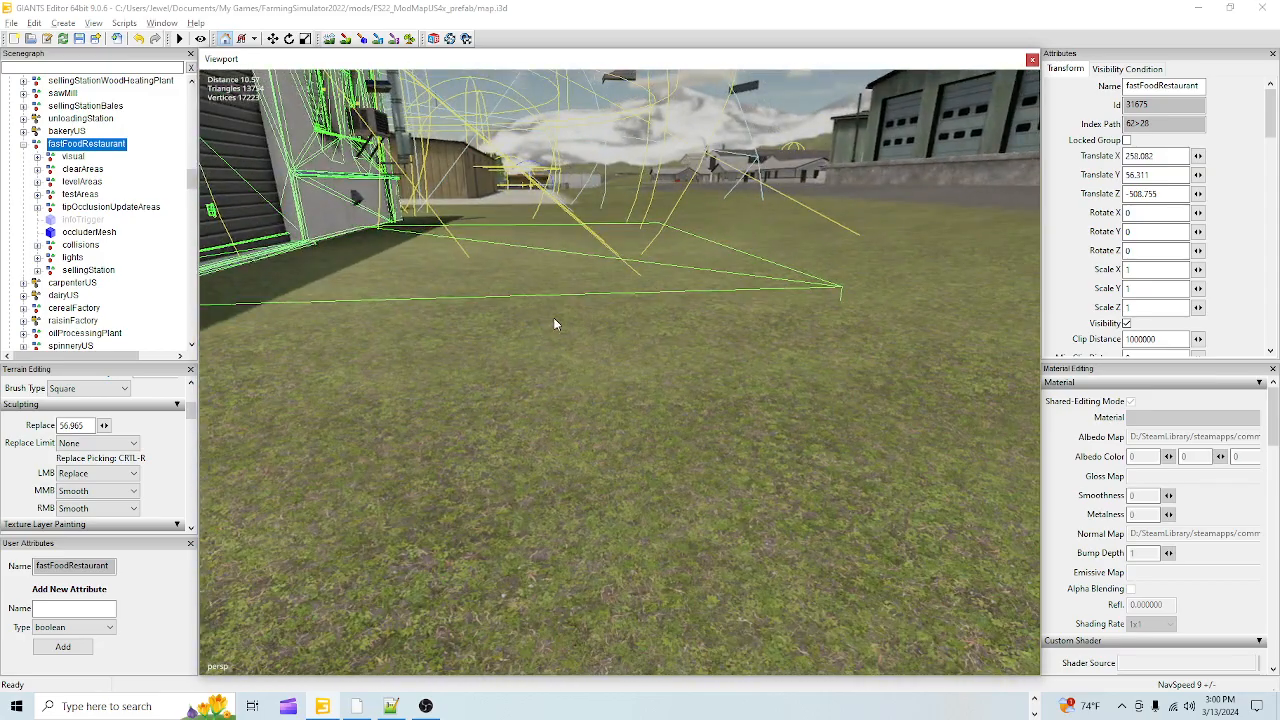
pyautogui.scroll(-3, 553, 359)
pyautogui.keyDown('alt'); pyautogui.moveTo(553, 359); pyautogui.dragTo(632, 327); pyautogui.keyUp('alt')
pyautogui.scroll(2, 536, 434)
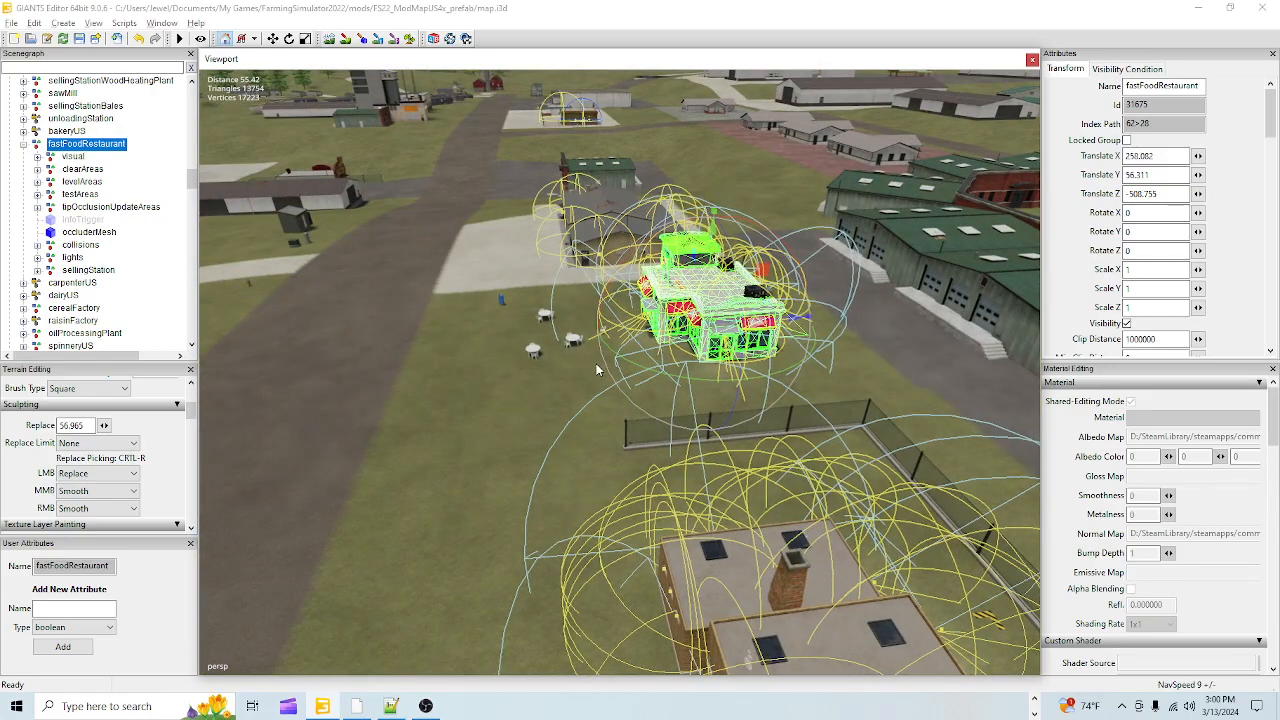
# - Level the grass beyond the end of the asphalt, between the warehouses and the long barn, at height 56.965
pyautogui.moveTo(675, 412)
pyautogui.keyDown('alt'); pyautogui.mouseDown()
pyautogui.moveTo(806, 345)
pyautogui.moveTo(840, 265)
pyautogui.moveTo(655, 398)
pyautogui.moveTo(543, 434)
pyautogui.moveTo(499, 508)
pyautogui.moveTo(546, 418)
pyautogui.moveTo(697, 343)
pyautogui.moveTo(506, 569)
pyautogui.moveTo(746, 394)
pyautogui.moveTo(372, 474)
pyautogui.moveTo(456, 472)
pyautogui.moveTo(436, 510)
pyautogui.moveTo(487, 414)
pyautogui.moveTo(507, 318)
pyautogui.moveTo(478, 376)
pyautogui.moveTo(513, 343)
pyautogui.moveTo(575, 322)
pyautogui.moveTo(624, 337)
pyautogui.moveTo(566, 434)
pyautogui.moveTo(677, 423)
pyautogui.mouseUp(); pyautogui.keyUp('alt')
pyautogui.keyDown('alt'); pyautogui.moveTo(601, 484); pyautogui.dragTo(431, 317); pyautogui.keyUp('alt')
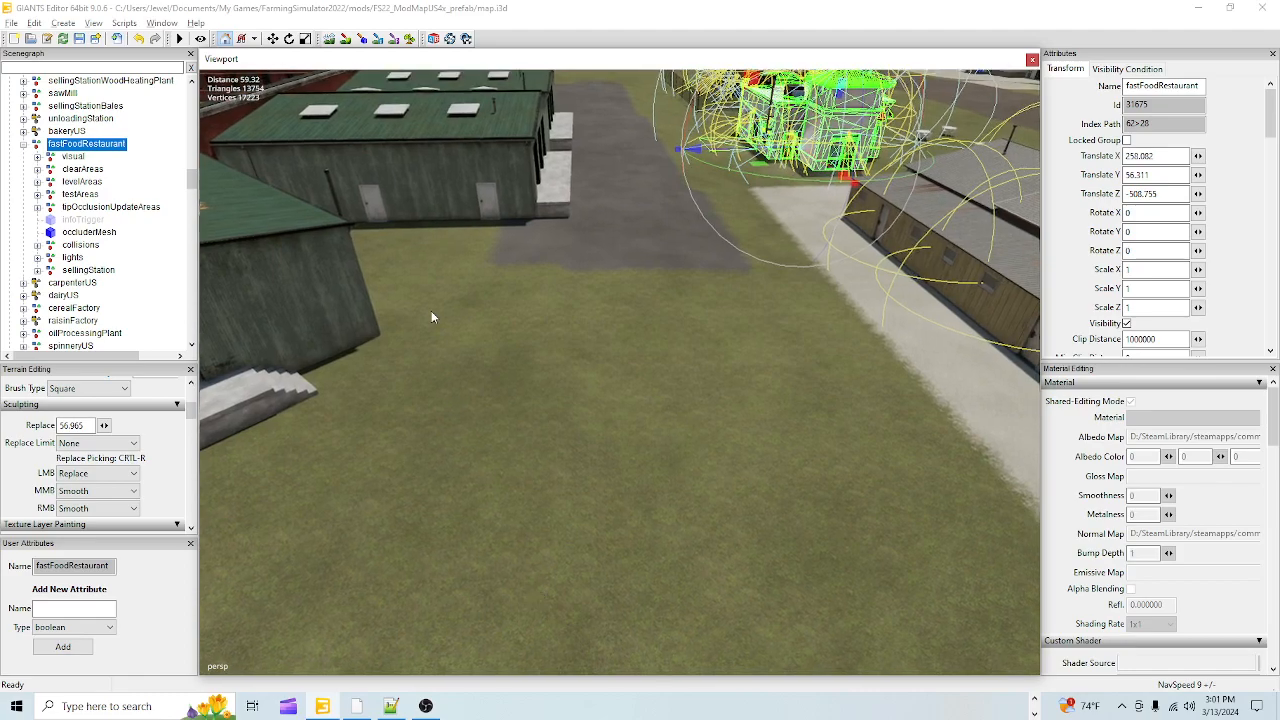
pyautogui.click(331, 41)
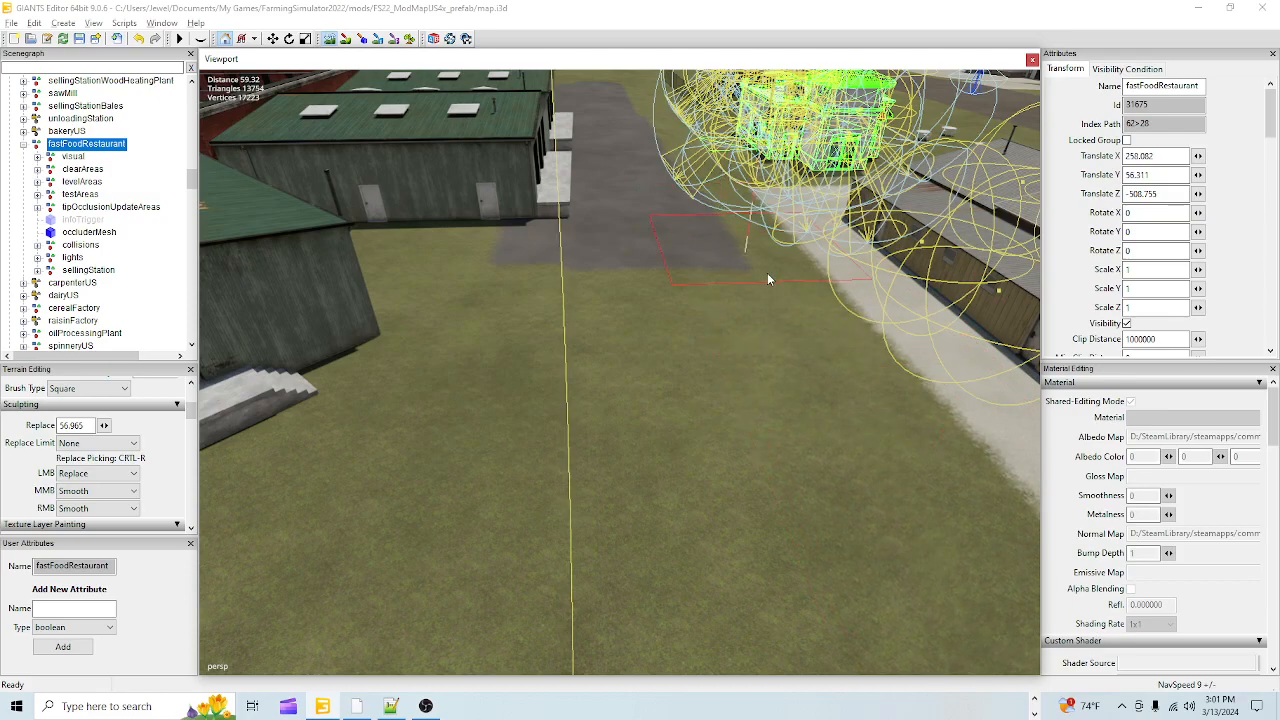
pyautogui.click(330, 36)
# - Paint asphalt over the leveled ground between the warehouses and the long barn, leaving a grass verge beside the barn's pavement
pyautogui.click(346, 39)
pyautogui.moveTo(488, 254)
pyautogui.mouseDown()
pyautogui.moveTo(395, 192)
pyautogui.moveTo(410, 351)
pyautogui.moveTo(573, 346)
pyautogui.moveTo(607, 276)
pyautogui.moveTo(634, 263)
pyautogui.moveTo(657, 484)
pyautogui.mouseUp()
pyautogui.moveTo(625, 293)
pyautogui.mouseDown()
pyautogui.moveTo(678, 359)
pyautogui.moveTo(711, 547)
pyautogui.moveTo(355, 555)
pyautogui.moveTo(307, 385)
pyautogui.mouseUp()
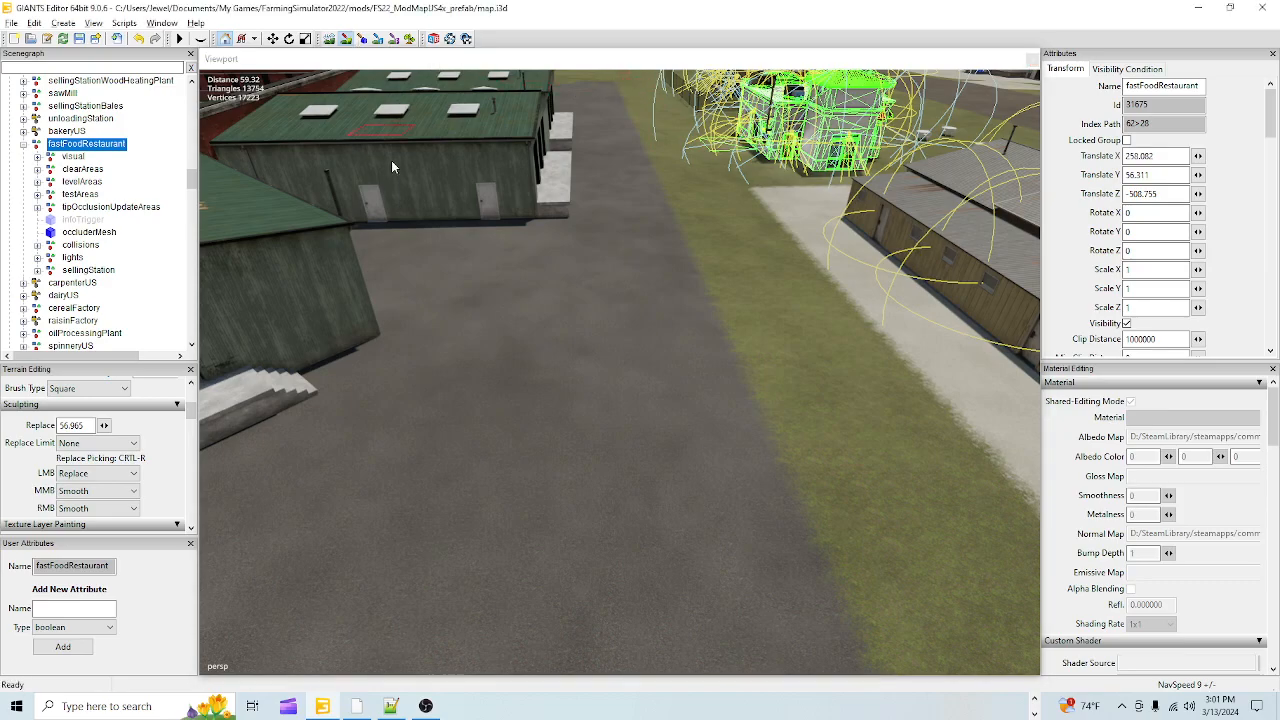
pyautogui.click(347, 40)
# - Examine the new asphalt at ground level along the loading docks for unevenness and edge quality
pyautogui.moveTo(550, 482)
pyautogui.keyDown('alt'); pyautogui.mouseDown()
pyautogui.moveTo(692, 180)
pyautogui.moveTo(629, 447)
pyautogui.moveTo(624, 372)
pyautogui.moveTo(543, 491)
pyautogui.mouseUp(); pyautogui.keyUp('alt')
pyautogui.scroll(4, 677, 443)
pyautogui.keyDown('alt'); pyautogui.moveTo(677, 443); pyautogui.dragTo(706, 400); pyautogui.keyUp('alt')
pyautogui.scroll(2, 629, 436)
pyautogui.keyDown('alt'); pyautogui.moveTo(629, 441); pyautogui.dragTo(548, 530); pyautogui.keyUp('alt')
pyautogui.scroll(-3, 646, 420)
pyautogui.scroll(-2, 650, 488)
pyautogui.scroll(3, 641, 413)
pyautogui.keyDown('alt'); pyautogui.moveTo(641, 413); pyautogui.dragTo(669, 389); pyautogui.keyUp('alt')
pyautogui.scroll(2, 642, 440)
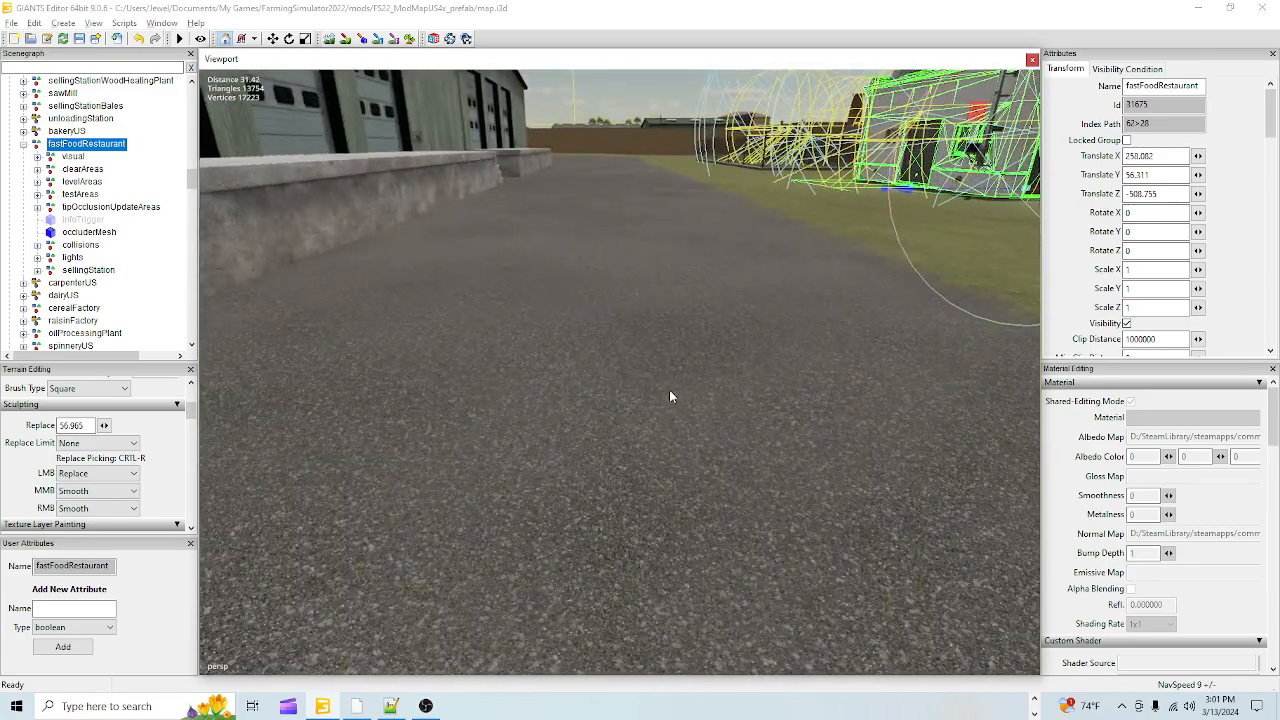
pyautogui.scroll(-6, 669, 389)
# - Touch up the asphalt edge along the grass verge near the fast food restaurant
pyautogui.click(347, 40)
pyautogui.click(643, 331)
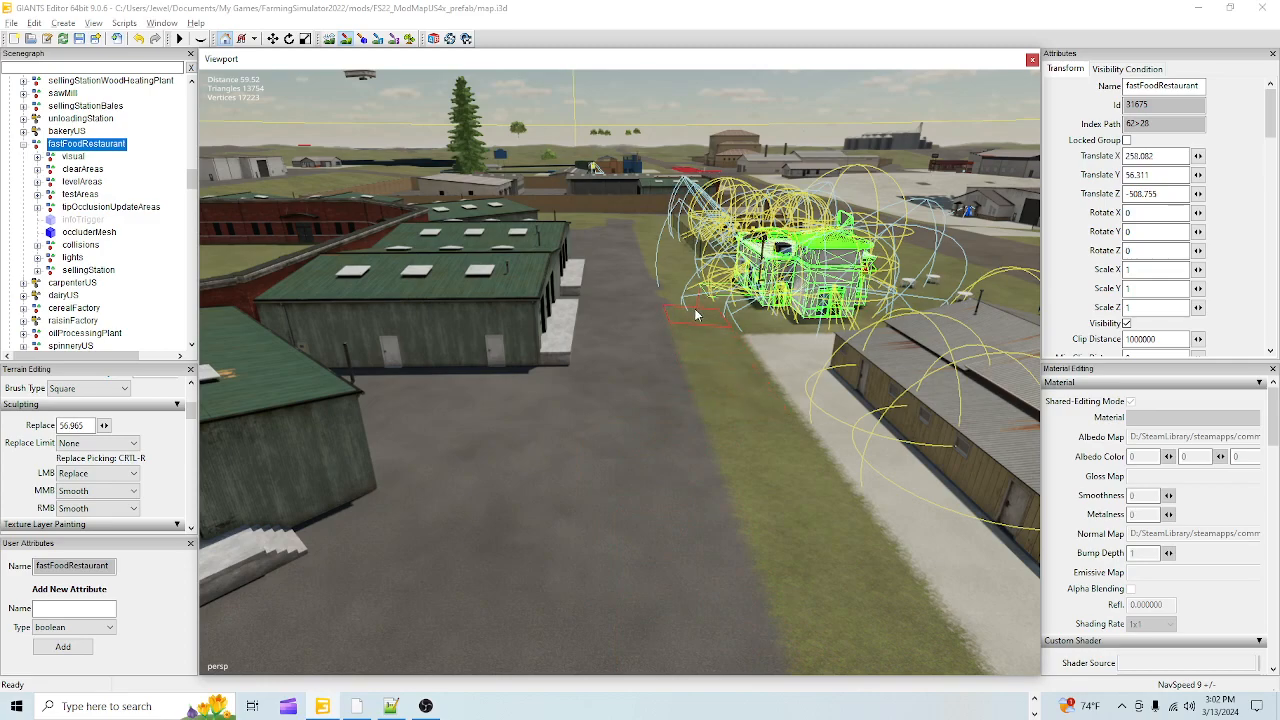
pyautogui.click(346, 40)
# - Examine the grass between the asphalt lane and the back and side doors of the fast food restaurant
pyautogui.keyDown('alt'); pyautogui.moveTo(547, 440); pyautogui.dragTo(629, 361, button='right'); pyautogui.keyUp('alt')
pyautogui.keyDown('alt'); pyautogui.moveTo(629, 361); pyautogui.dragTo(640, 334); pyautogui.keyUp('alt')
pyautogui.keyDown('alt'); pyautogui.moveTo(640, 334); pyautogui.dragTo(686, 270, button='right'); pyautogui.keyUp('alt')
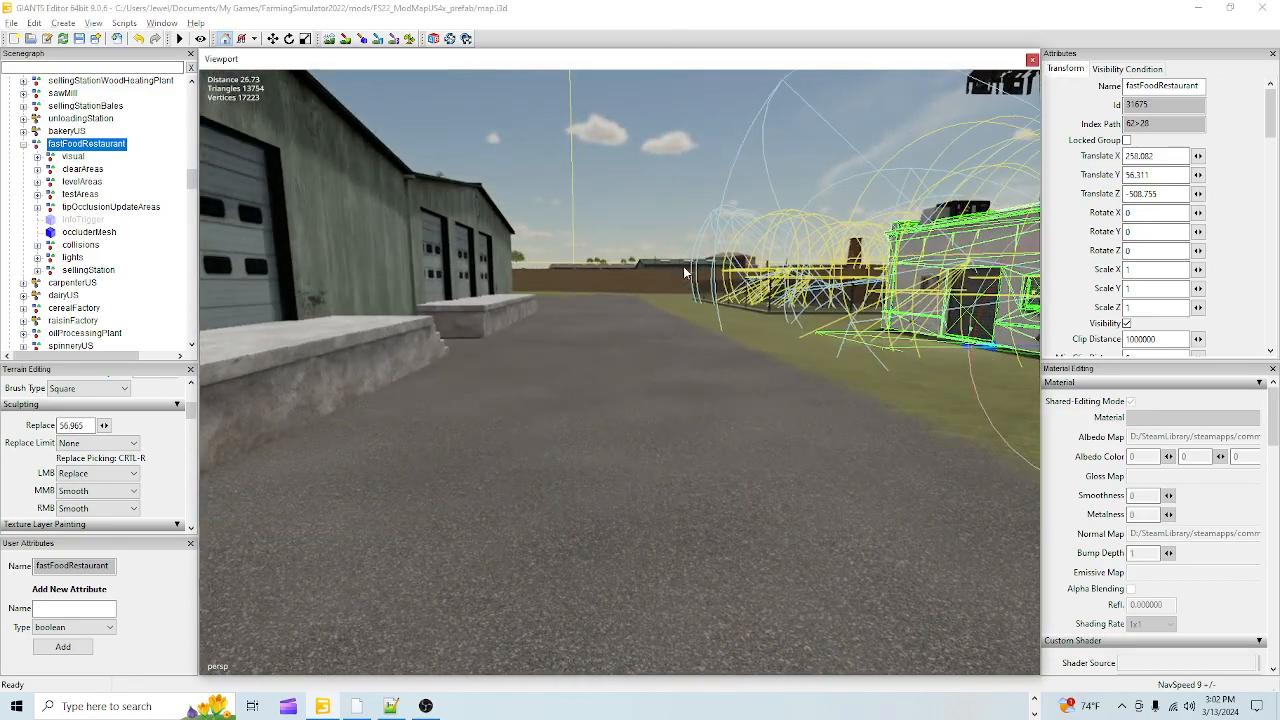
pyautogui.keyDown('alt'); pyautogui.moveTo(612, 349); pyautogui.dragTo(489, 440); pyautogui.keyUp('alt')
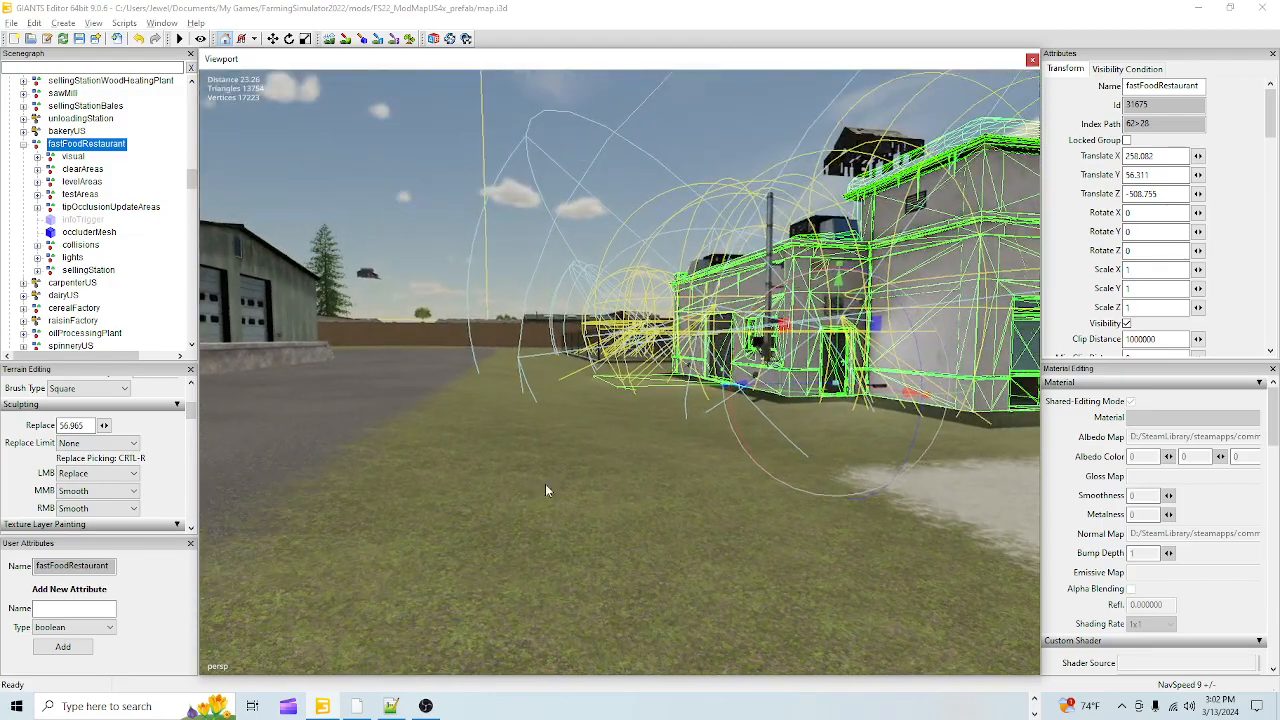
pyautogui.keyDown('alt'); pyautogui.moveTo(545, 490); pyautogui.dragTo(625, 439, button='right'); pyautogui.keyUp('alt')
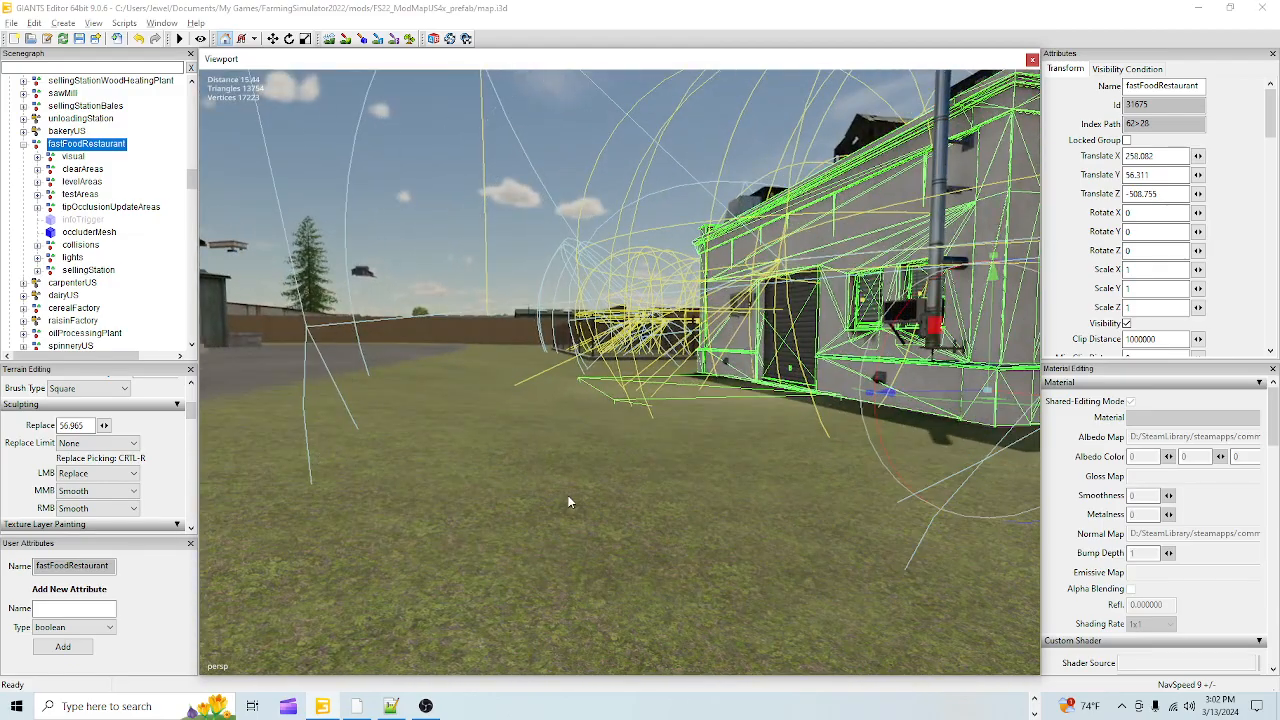
pyautogui.keyDown('alt'); pyautogui.moveTo(803, 334); pyautogui.dragTo(768, 406); pyautogui.keyUp('alt')
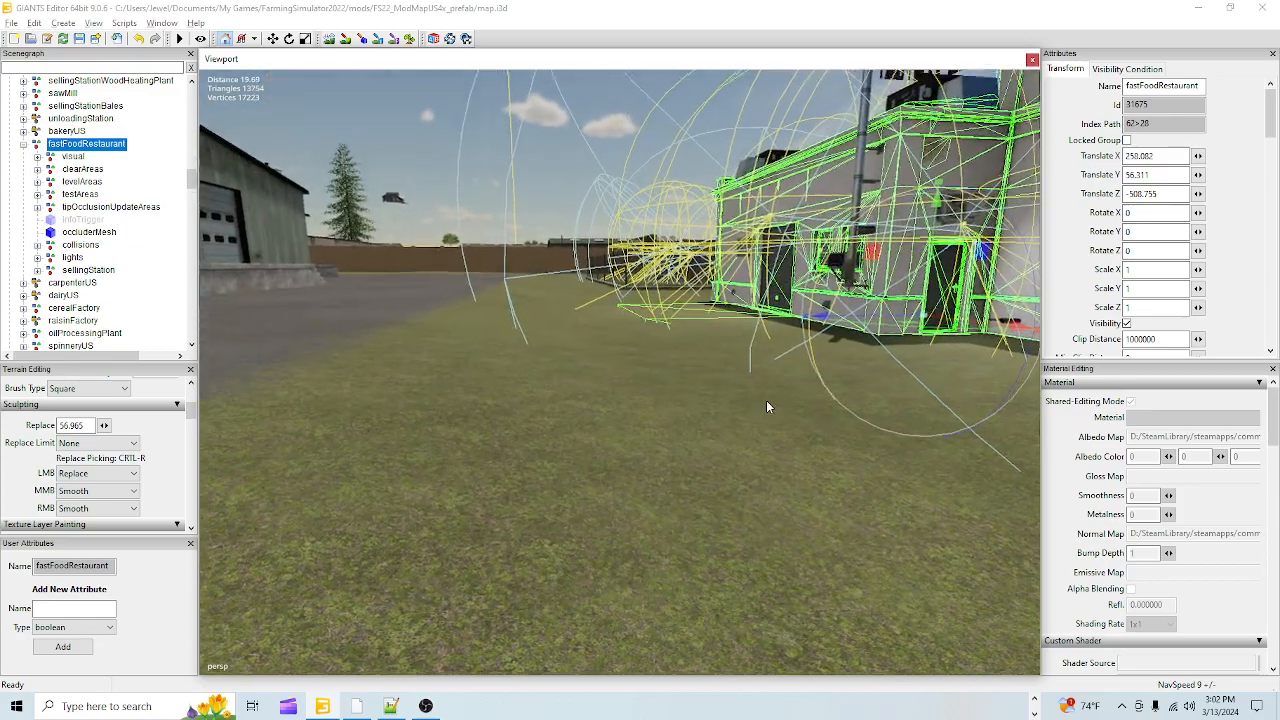
pyautogui.keyDown('alt'); pyautogui.moveTo(768, 406); pyautogui.dragTo(622, 573, button='right'); pyautogui.keyUp('alt')
pyautogui.keyDown('alt'); pyautogui.moveTo(750, 496); pyautogui.dragTo(664, 470); pyautogui.keyUp('alt')
pyautogui.keyDown('alt'); pyautogui.moveTo(664, 470); pyautogui.dragTo(846, 378, button='right'); pyautogui.keyUp('alt')
pyautogui.keyDown('alt'); pyautogui.moveTo(706, 471); pyautogui.dragTo(683, 538); pyautogui.keyUp('alt')
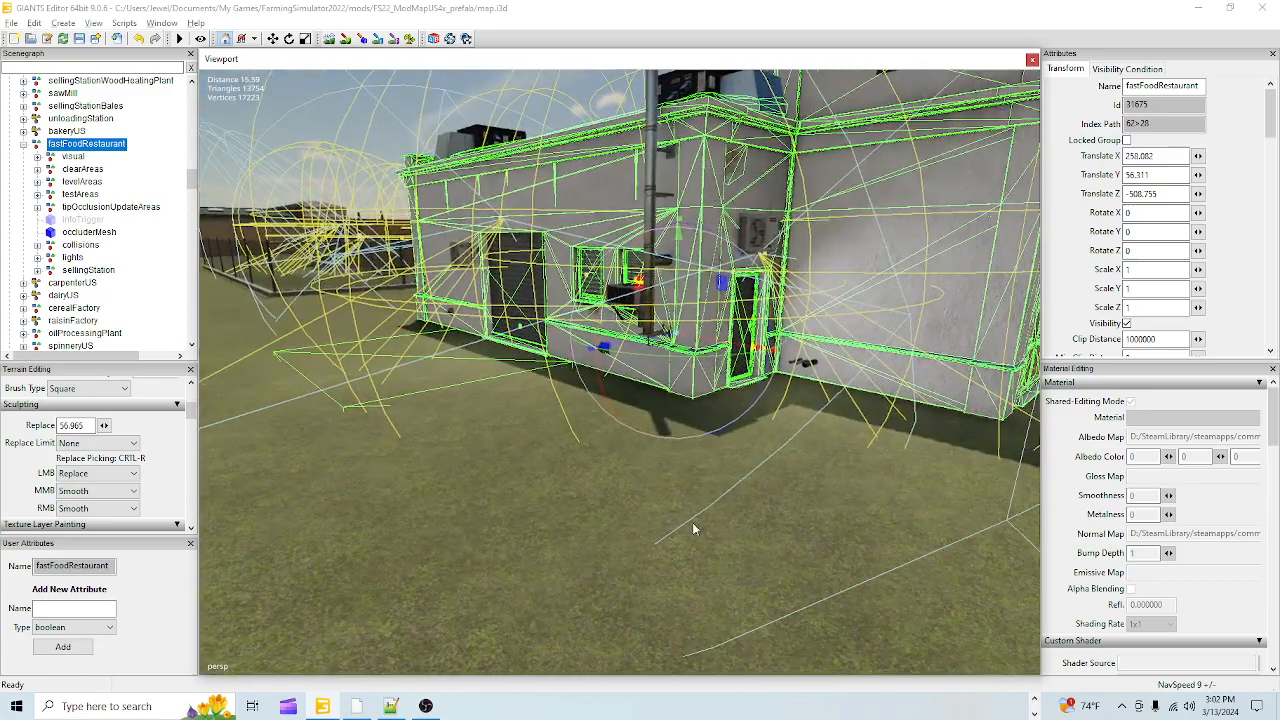
# - Examine the grass verge and asphalt lane running from the fast food restaurant past the long barn
pyautogui.keyDown('alt'); pyautogui.moveTo(683, 538); pyautogui.dragTo(645, 490, button='right'); pyautogui.keyUp('alt')
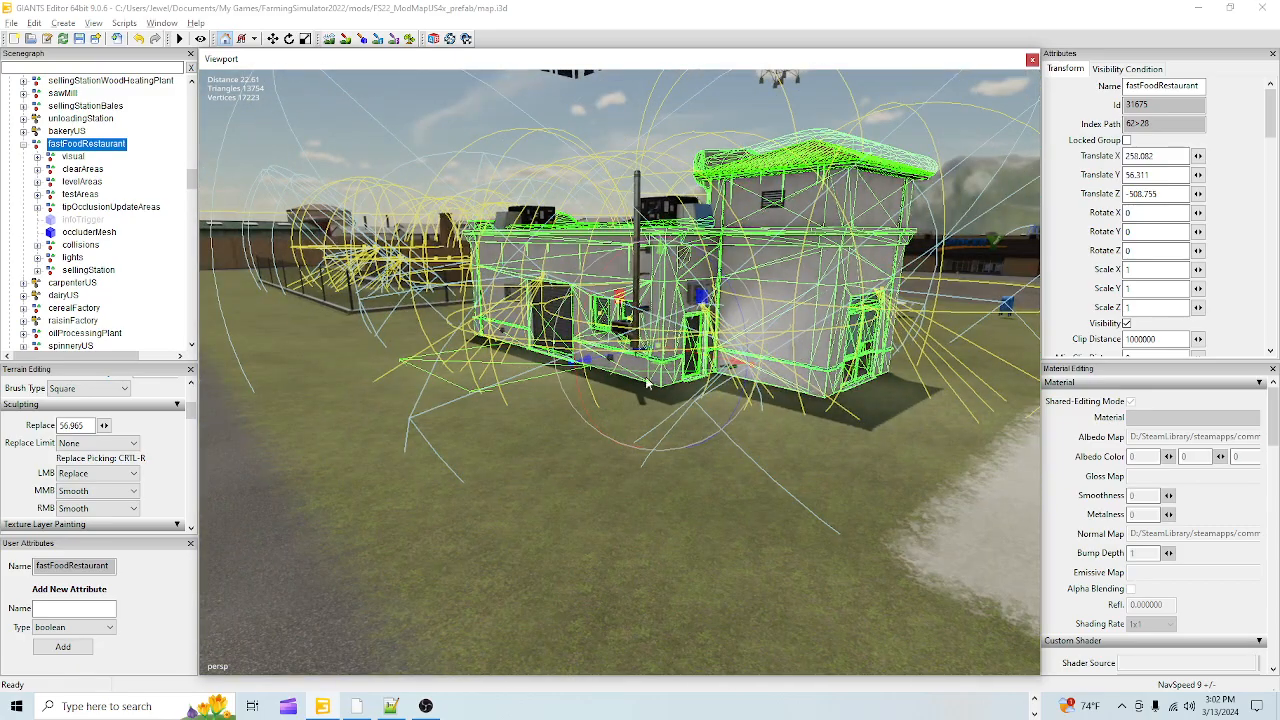
pyautogui.keyDown('alt'); pyautogui.moveTo(477, 382); pyautogui.dragTo(587, 504); pyautogui.keyUp('alt')
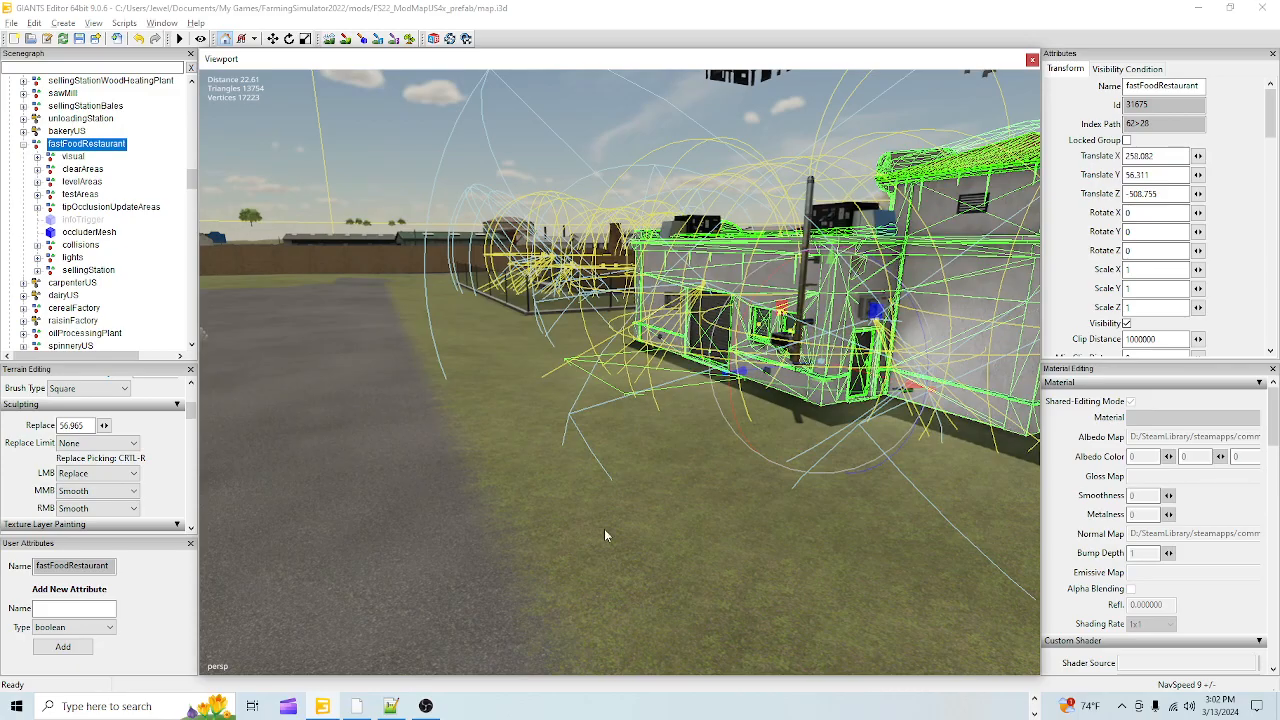
pyautogui.keyDown('alt'); pyautogui.moveTo(520, 531); pyautogui.dragTo(985, 546); pyautogui.keyUp('alt')
pyautogui.keyDown('alt'); pyautogui.moveTo(821, 559); pyautogui.dragTo(480, 417); pyautogui.keyUp('alt')
pyautogui.keyDown('alt'); pyautogui.moveTo(567, 430); pyautogui.dragTo(571, 277); pyautogui.keyUp('alt')
pyautogui.keyDown('alt'); pyautogui.moveTo(731, 383); pyautogui.dragTo(647, 512); pyautogui.keyUp('alt')
pyautogui.keyDown('alt'); pyautogui.moveTo(477, 434); pyautogui.dragTo(481, 475); pyautogui.keyUp('alt')
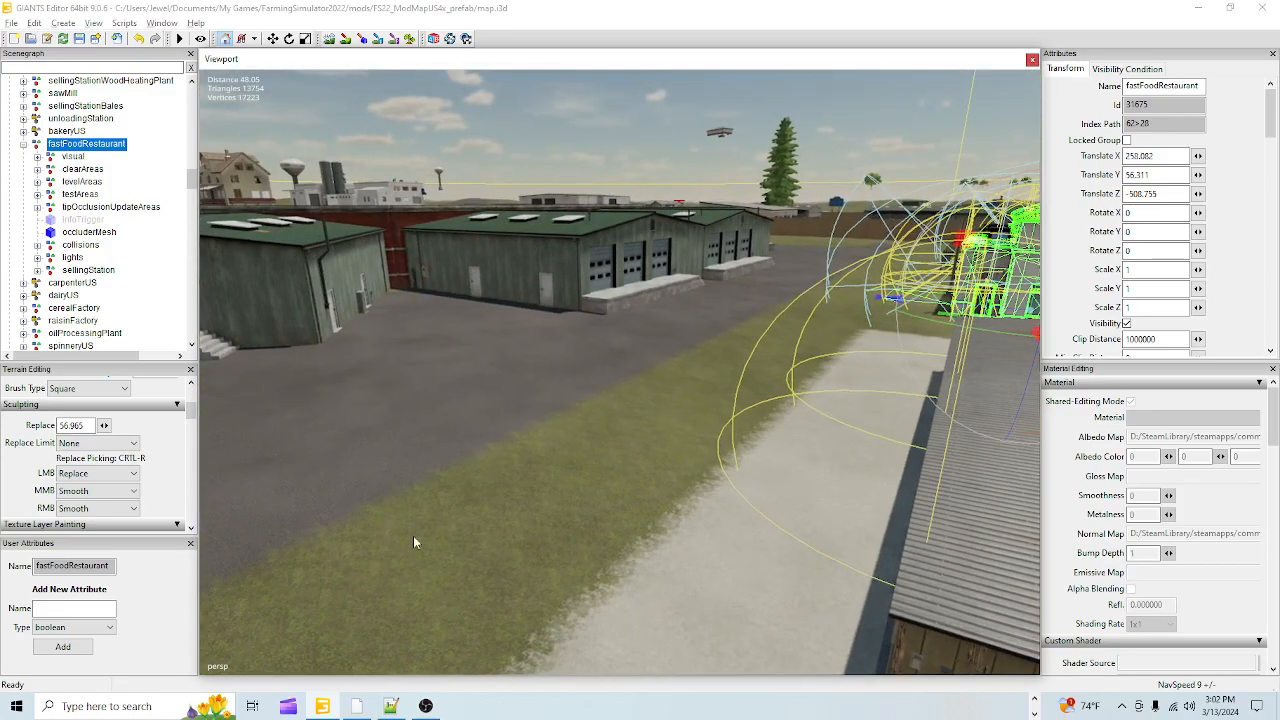
pyautogui.keyDown('alt'); pyautogui.moveTo(652, 567); pyautogui.dragTo(613, 562); pyautogui.keyUp('alt')
pyautogui.keyDown('alt'); pyautogui.moveTo(613, 562); pyautogui.dragTo(574, 615, button='right'); pyautogui.keyUp('alt')
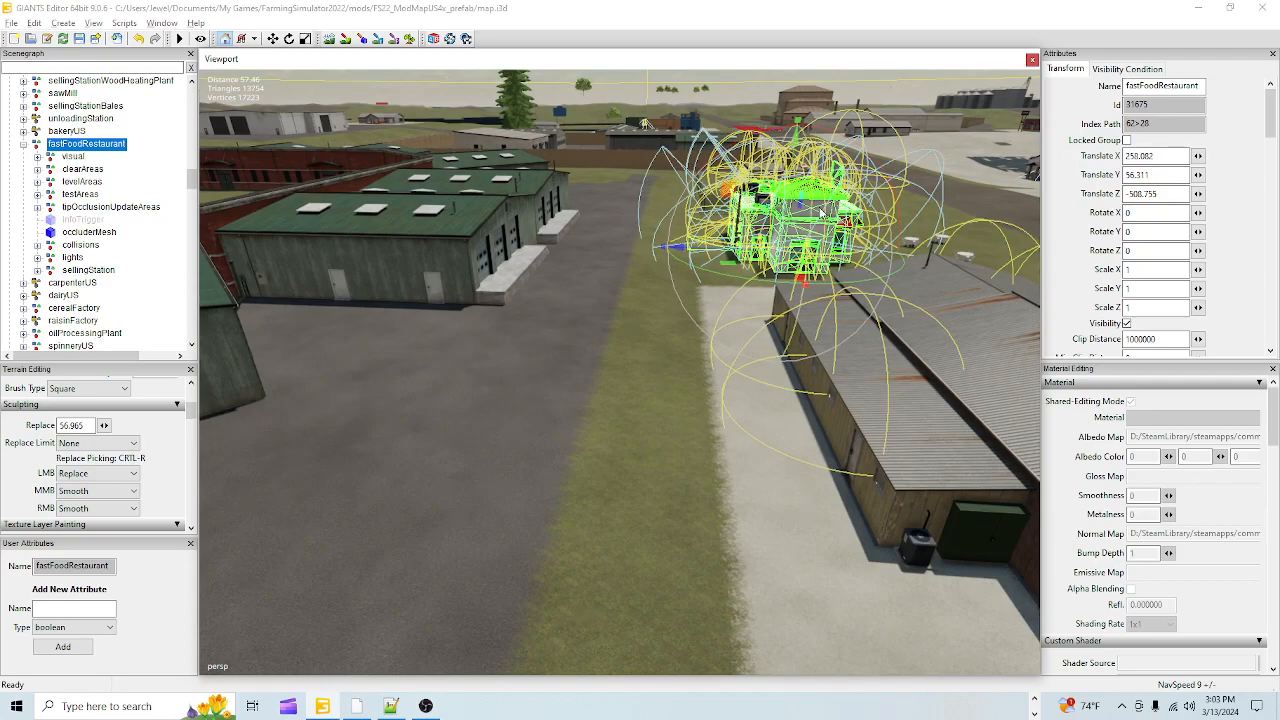
pyautogui.keyDown('alt'); pyautogui.moveTo(629, 451); pyautogui.dragTo(366, 560); pyautogui.keyUp('alt')
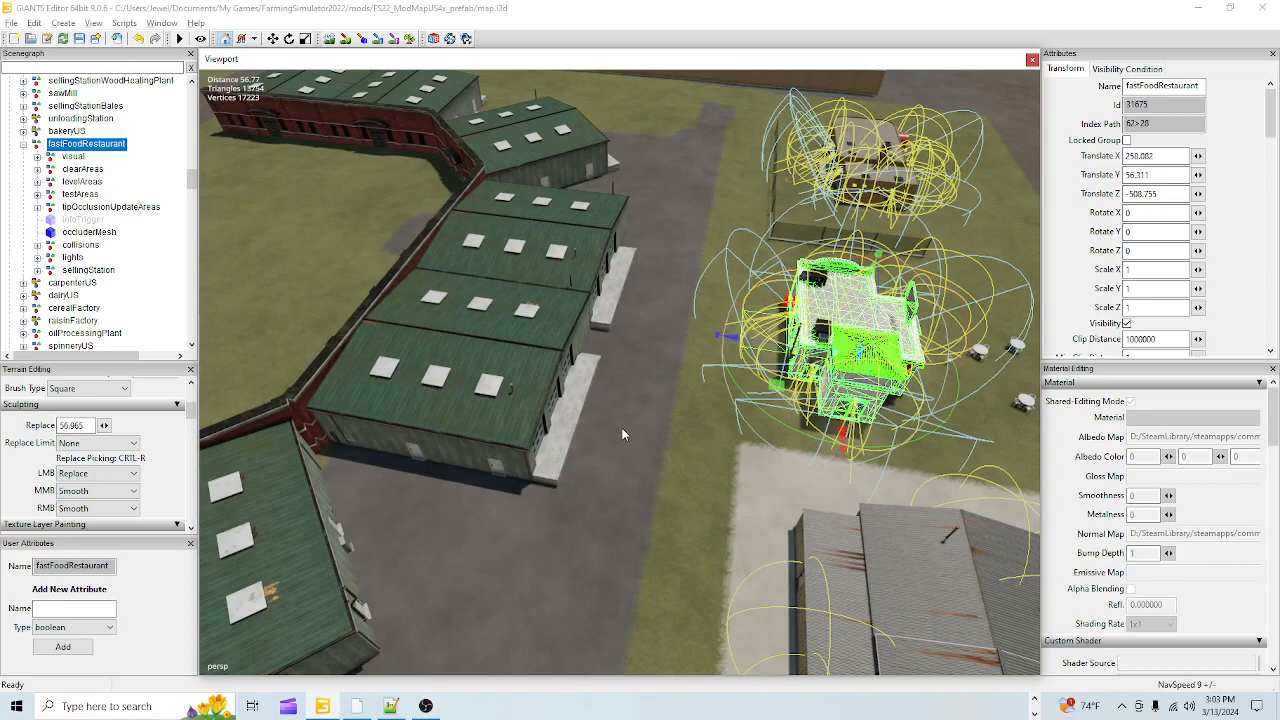
# - Paint an asphalt lane from the paved loading area, past the brick-paved lot, up to the main road beside the end warehouse
pyautogui.keyDown('alt'); pyautogui.moveTo(623, 427); pyautogui.dragTo(500, 446); pyautogui.keyUp('alt')
pyautogui.scroll(-4, 608, 451)
pyautogui.keyDown('alt'); pyautogui.moveTo(608, 451); pyautogui.dragTo(499, 448); pyautogui.keyUp('alt')
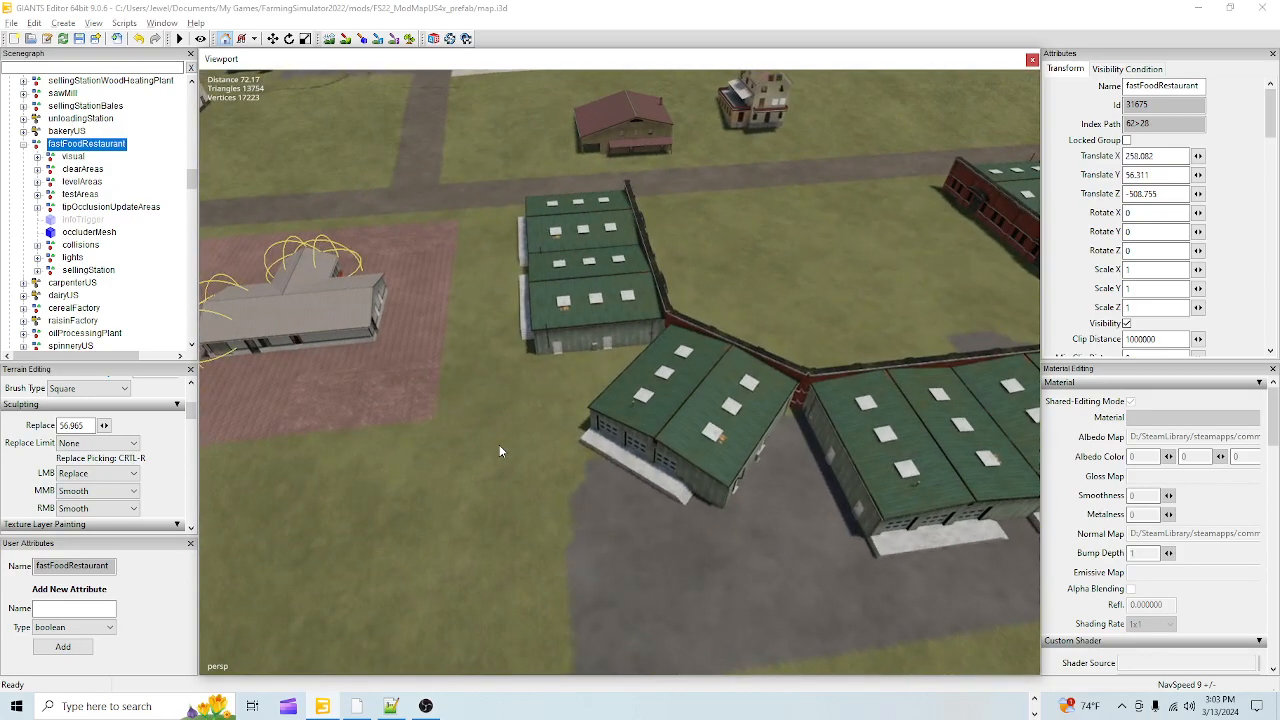
pyautogui.scroll(-4, 499, 444)
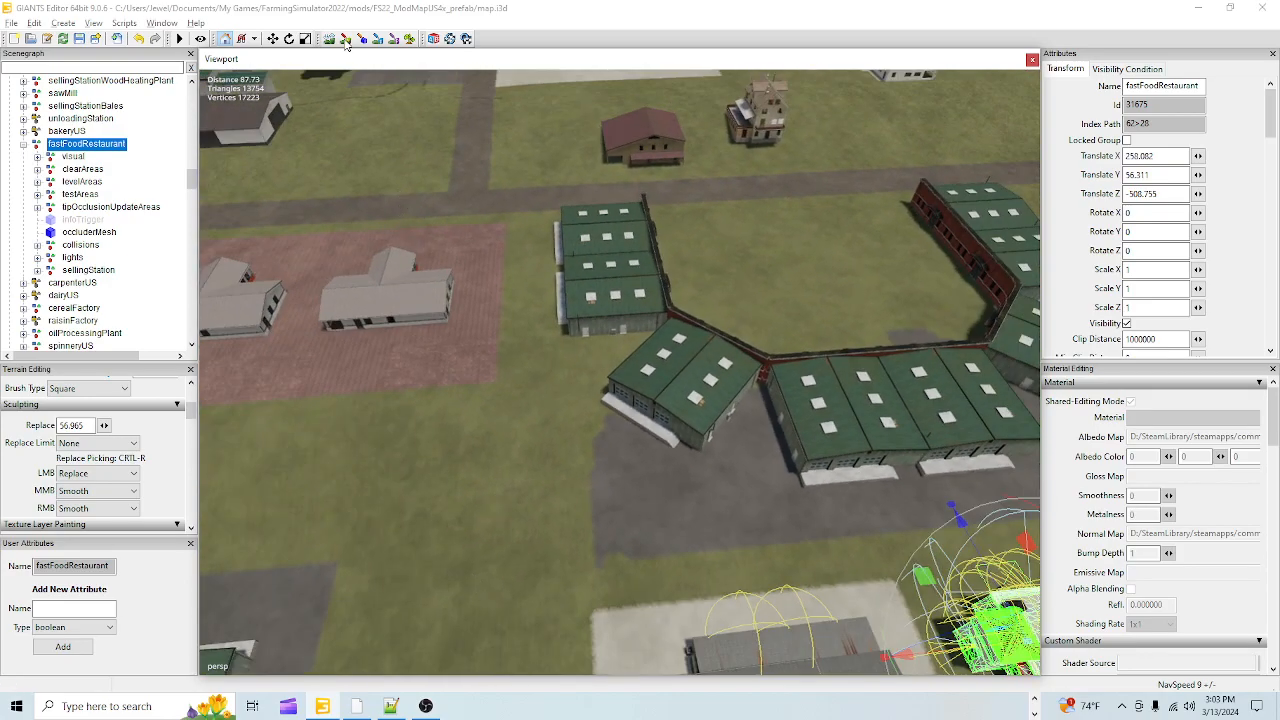
pyautogui.click(345, 40)
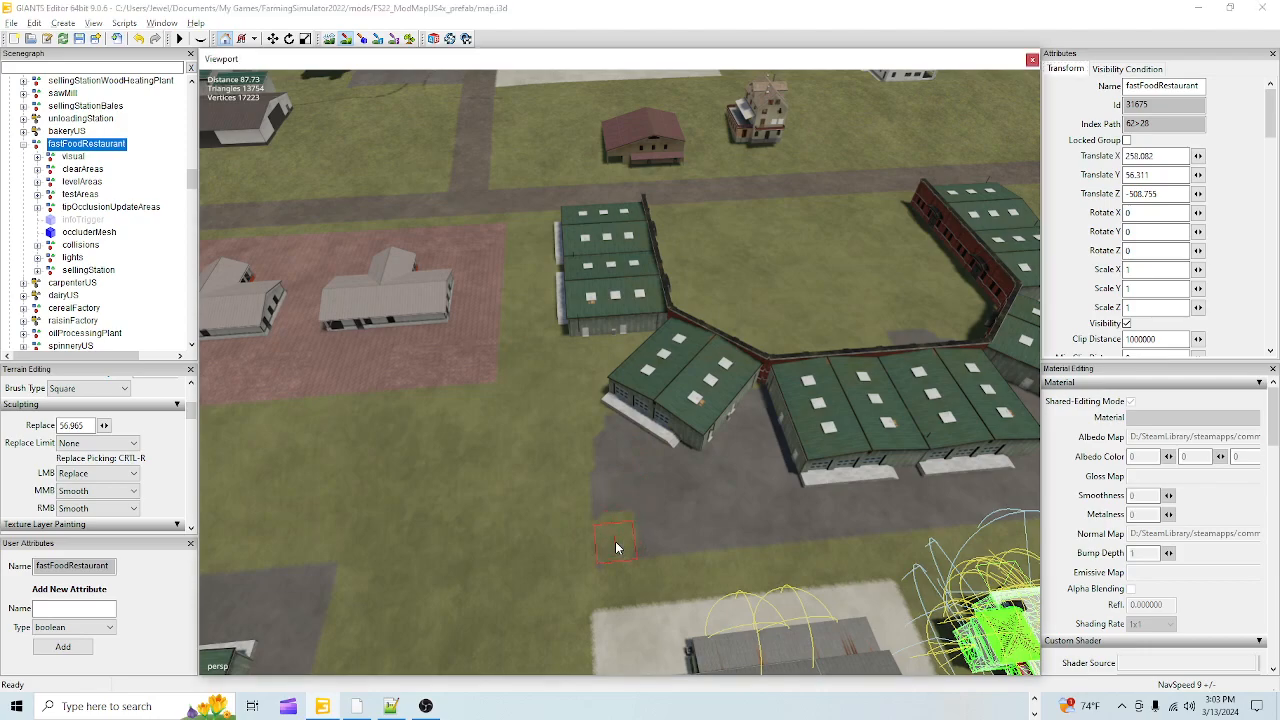
pyautogui.moveTo(695, 525); pyautogui.dragTo(539, 549)
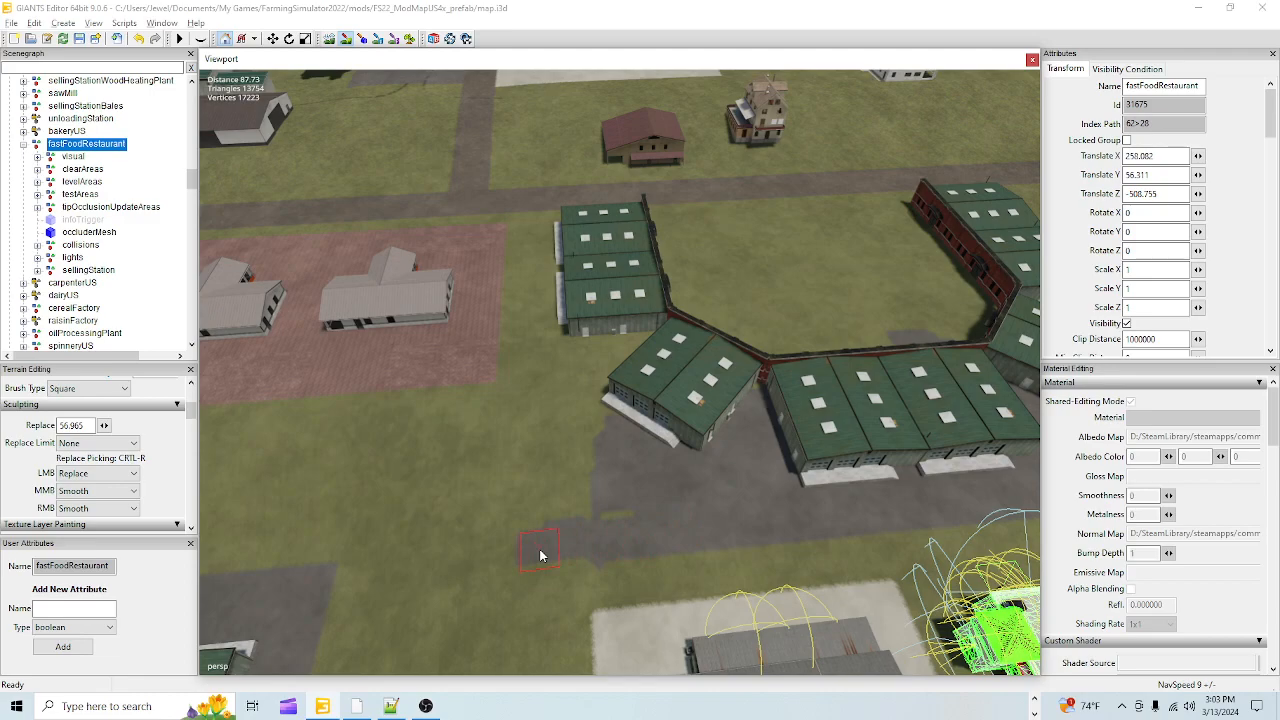
pyautogui.moveTo(523, 425); pyautogui.dragTo(526, 265)
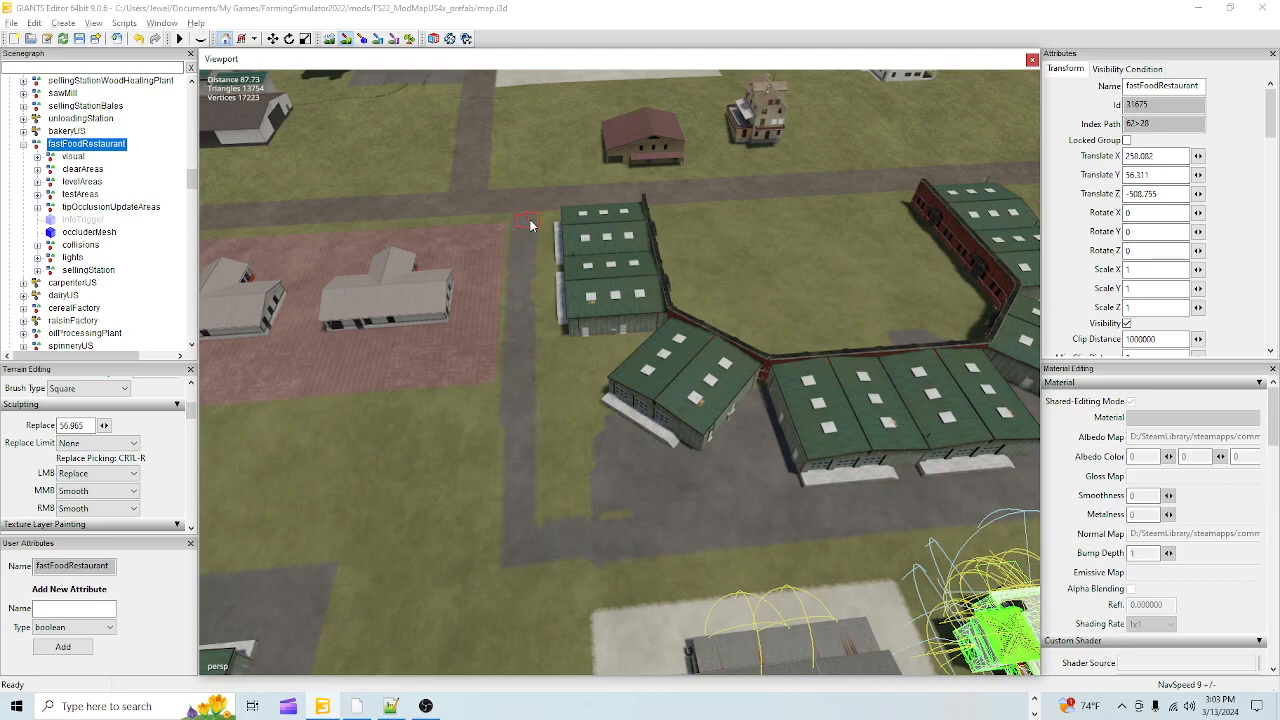
pyautogui.moveTo(549, 219)
pyautogui.mouseDown()
pyautogui.moveTo(557, 296)
pyautogui.moveTo(550, 262)
pyautogui.moveTo(540, 463)
pyautogui.moveTo(543, 346)
pyautogui.mouseUp()
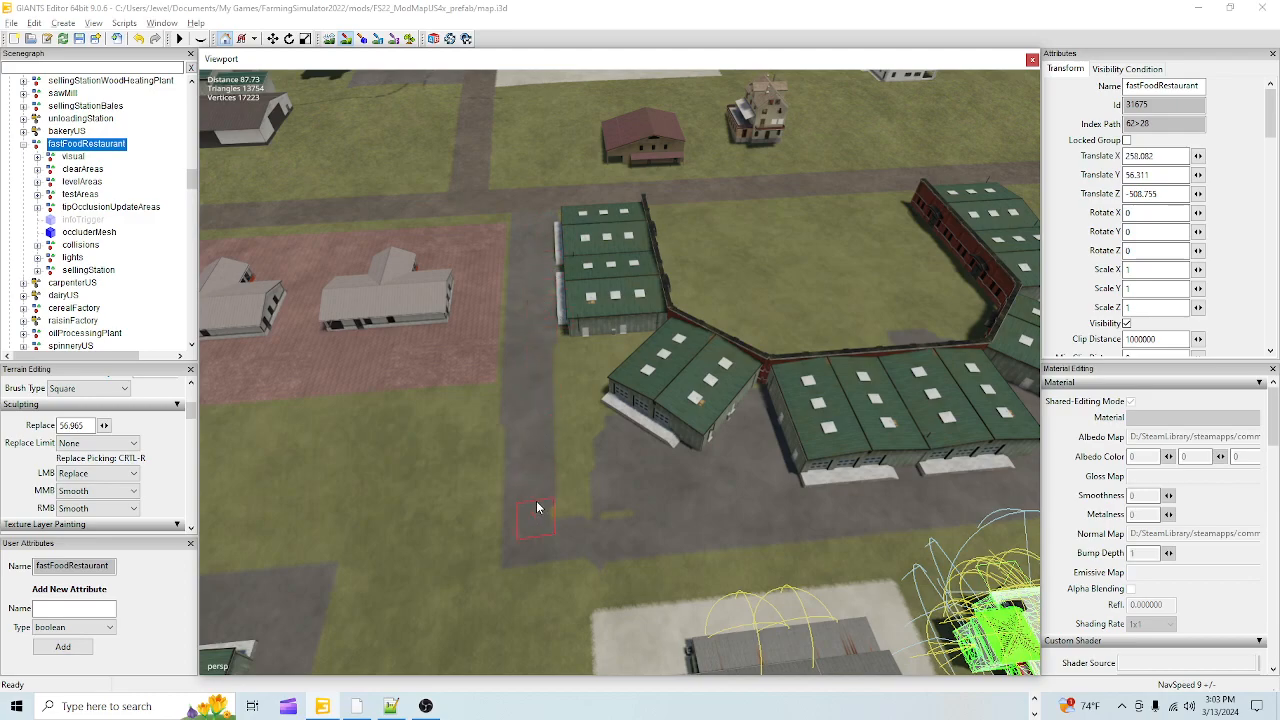
# - Fill the grass between the new lane and the warehouse fronts with asphalt using a larger brush
pyautogui.scroll(4, 554, 524)
pyautogui.moveTo(619, 505)
pyautogui.mouseDown()
pyautogui.moveTo(608, 502)
pyautogui.moveTo(600, 398)
pyautogui.mouseUp()
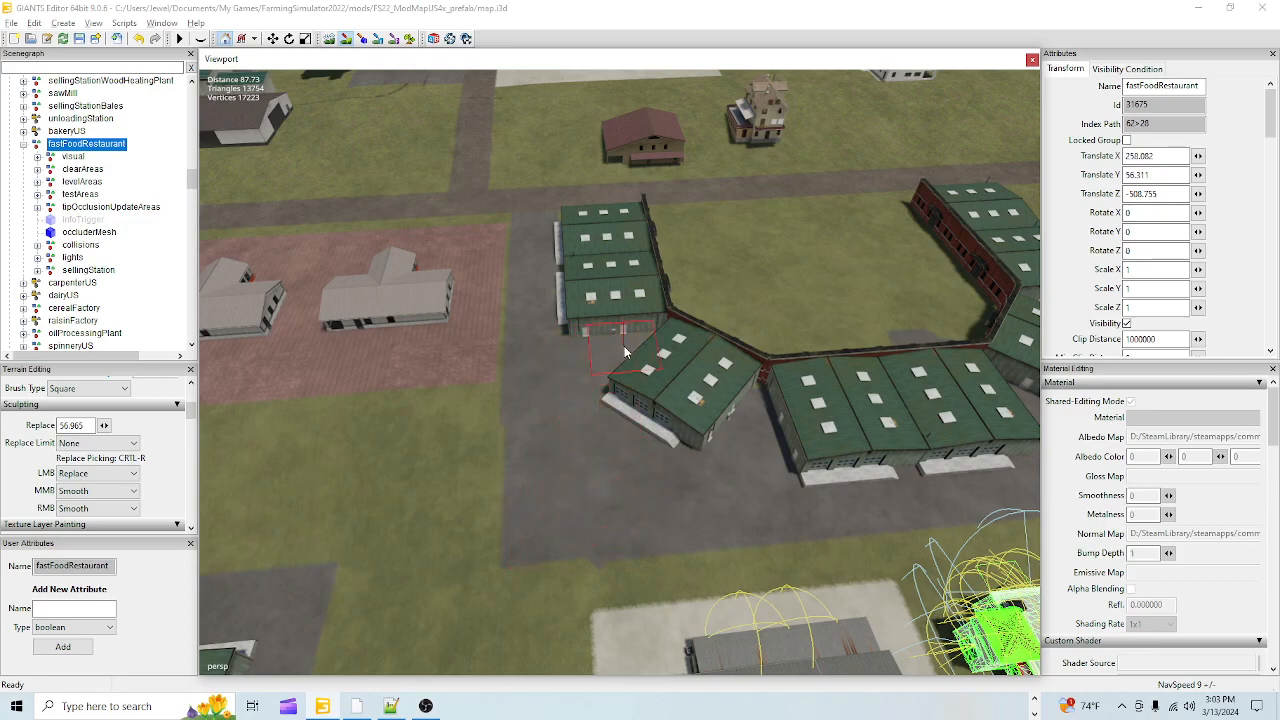
pyautogui.moveTo(537, 444); pyautogui.dragTo(548, 542)
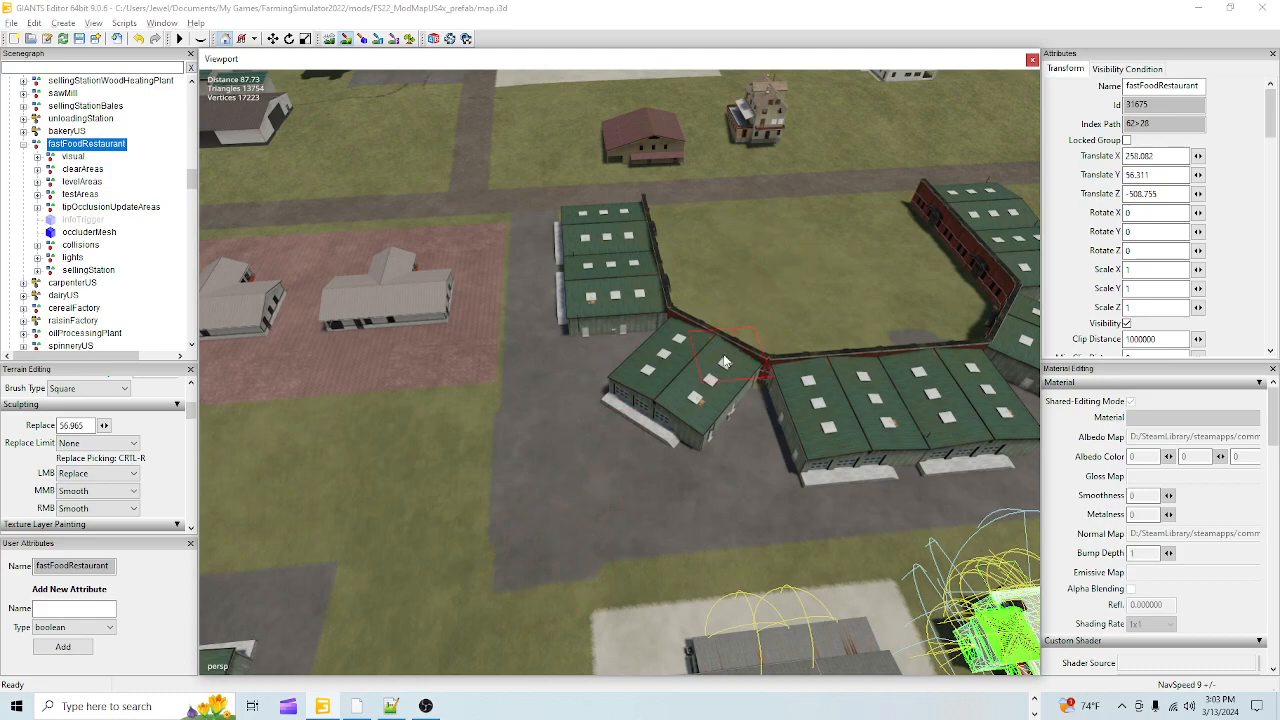
# - Paint asphalt across the whole grass courtyard enclosed by the warehouse row, up to the main road
pyautogui.moveTo(721, 356)
pyautogui.mouseDown()
pyautogui.moveTo(736, 371)
pyautogui.moveTo(695, 366)
pyautogui.moveTo(623, 296)
pyautogui.mouseUp()
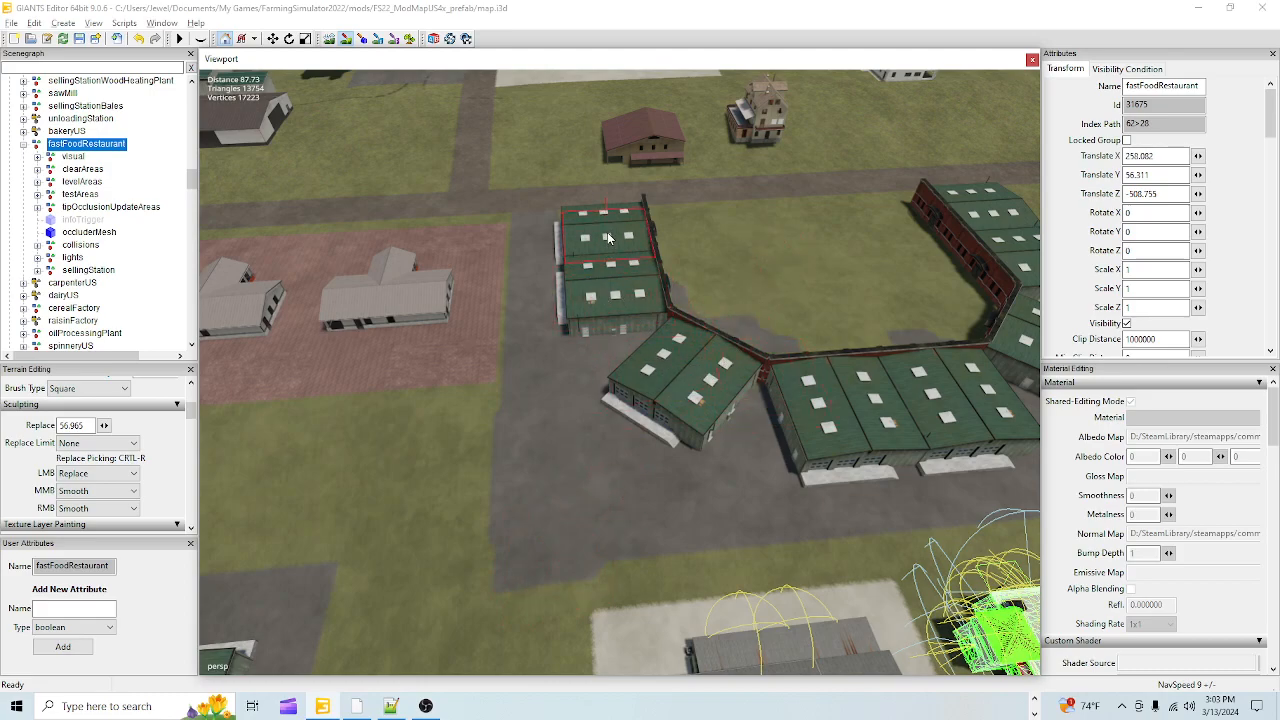
pyautogui.moveTo(629, 237); pyautogui.dragTo(732, 226)
pyautogui.moveTo(821, 228)
pyautogui.mouseDown()
pyautogui.moveTo(908, 215)
pyautogui.moveTo(1005, 328)
pyautogui.moveTo(885, 249)
pyautogui.moveTo(857, 315)
pyautogui.moveTo(823, 274)
pyautogui.moveTo(758, 310)
pyautogui.moveTo(747, 265)
pyautogui.moveTo(667, 290)
pyautogui.mouseUp()
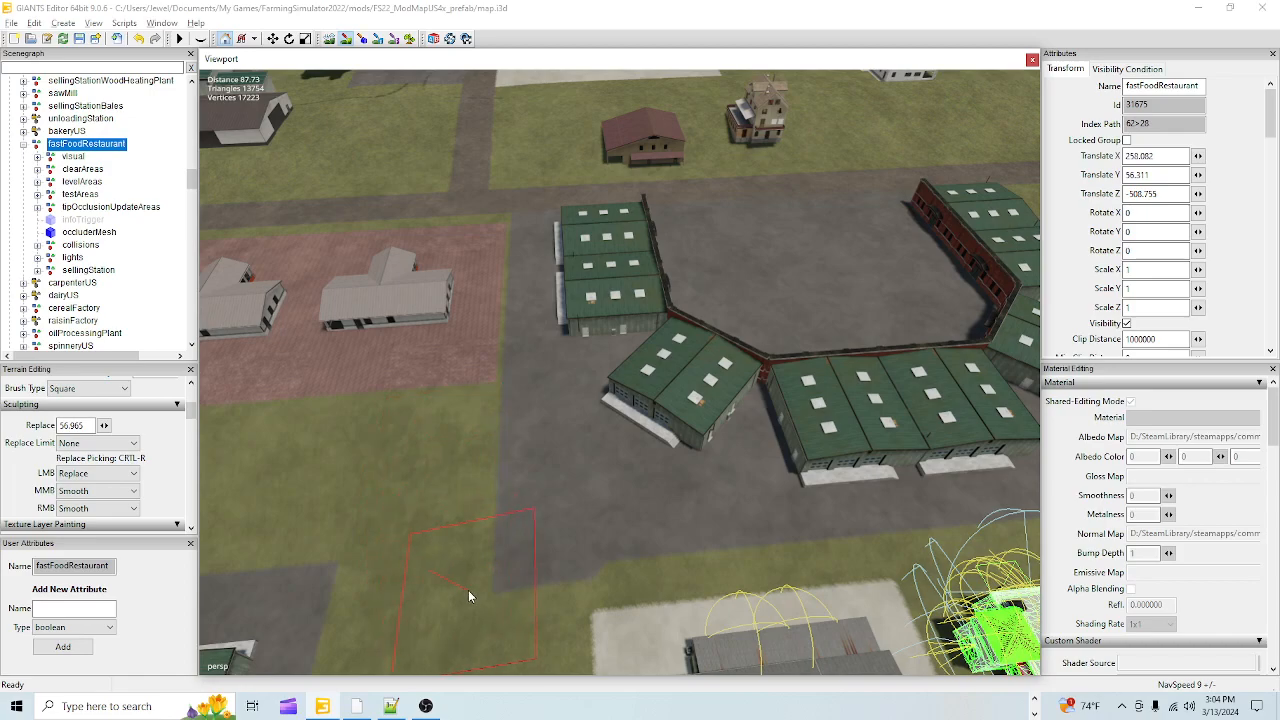
# - Trim the asphalt edge facing the long barn into a straight line with a smaller brush
pyautogui.scroll(-2, 516, 640)
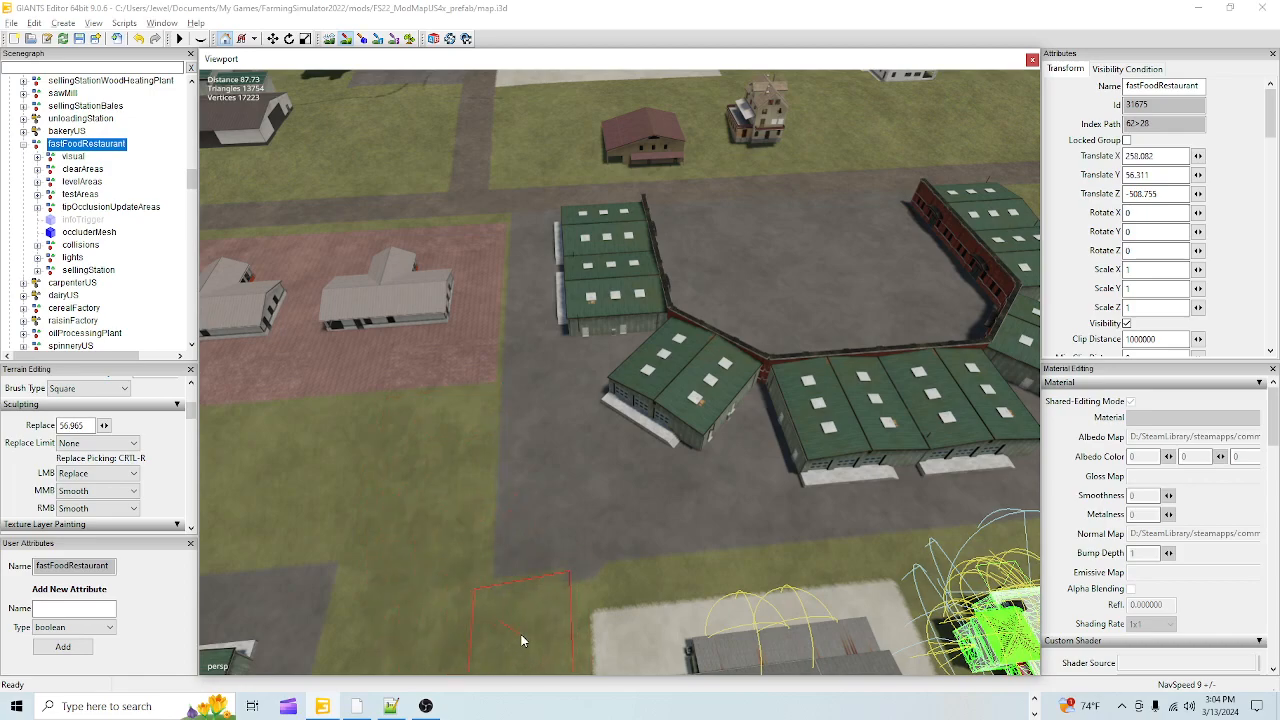
pyautogui.scroll(-2, 604, 575)
pyautogui.moveTo(606, 573); pyautogui.dragTo(599, 580)
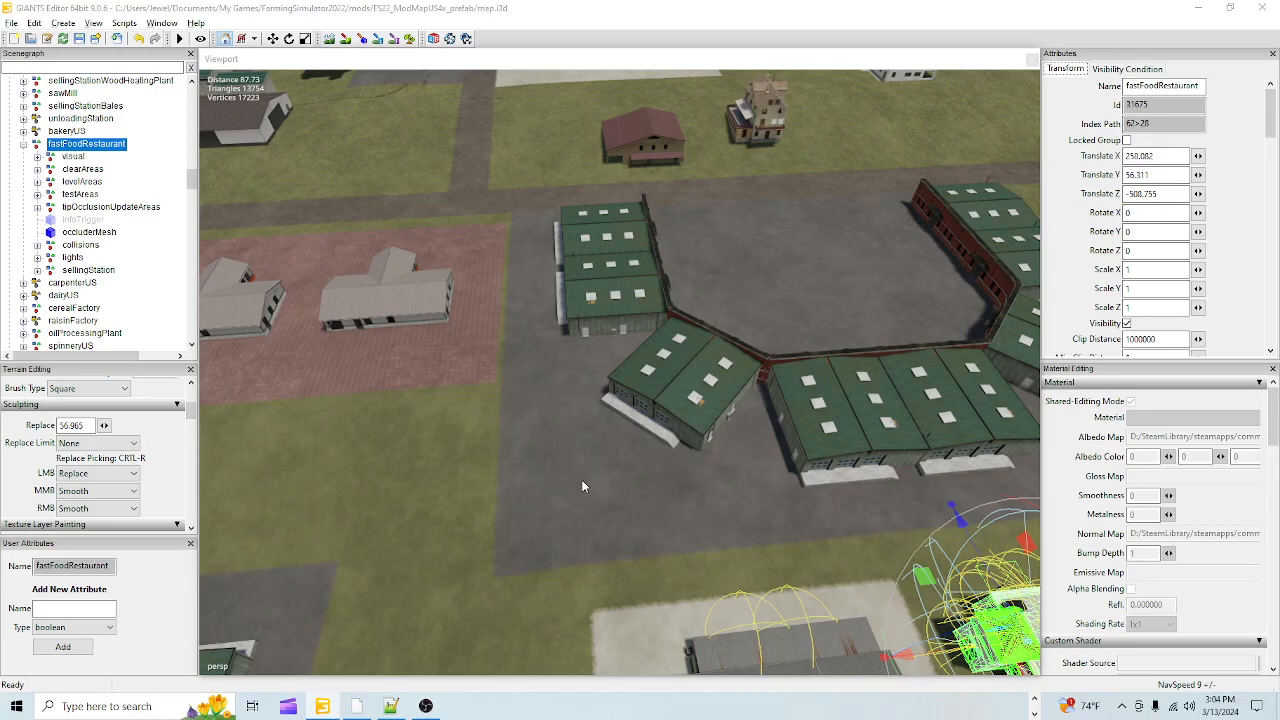
# - Paint asphalt over the grass strip between the walled compound and the opposite end warehouse, through to the main road
pyautogui.scroll(-3, 581, 479)
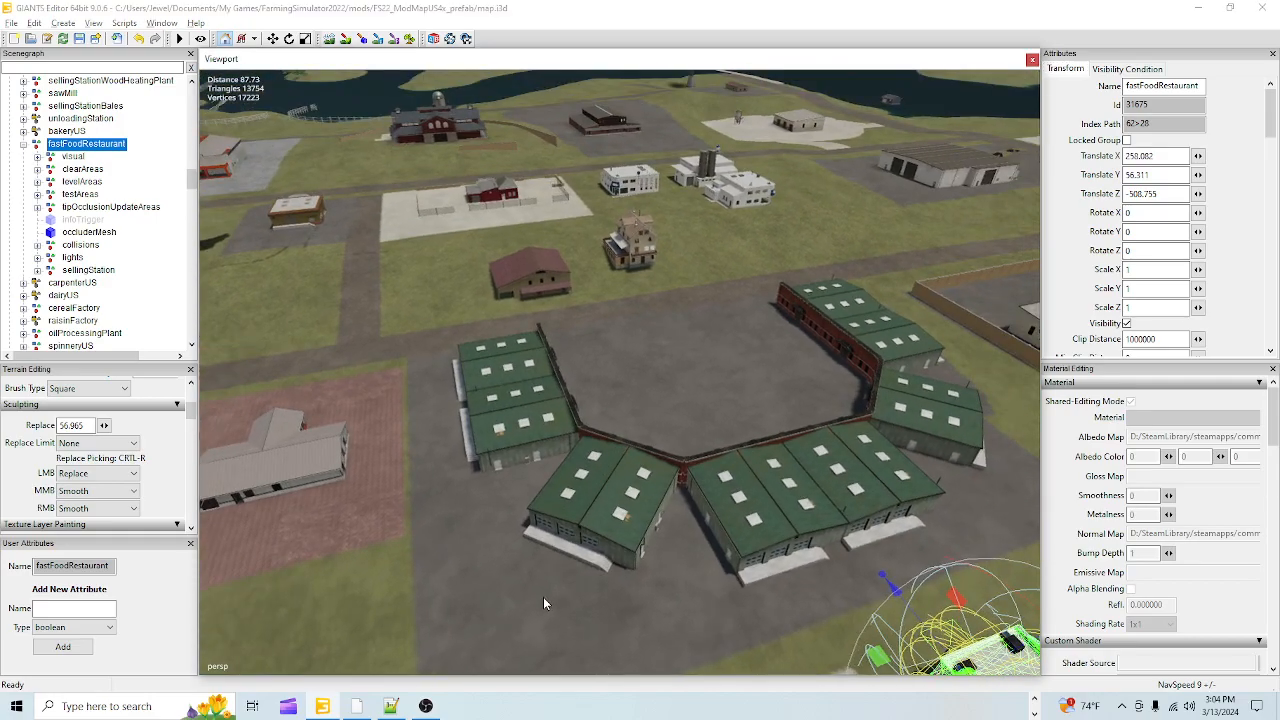
pyautogui.scroll(3, 781, 346)
pyautogui.keyDown('alt'); pyautogui.moveTo(517, 585); pyautogui.dragTo(417, 597); pyautogui.keyUp('alt')
pyautogui.scroll(3, 457, 586)
pyautogui.scroll(2, 530, 515)
pyautogui.keyDown('alt'); pyautogui.moveTo(527, 509); pyautogui.dragTo(462, 543); pyautogui.keyUp('alt')
pyautogui.scroll(3, 741, 288)
pyautogui.keyDown('alt'); pyautogui.moveTo(741, 288); pyautogui.dragTo(487, 387); pyautogui.keyUp('alt')
pyautogui.scroll(3, 213, 511)
pyautogui.keyDown('alt'); pyautogui.moveTo(213, 511); pyautogui.dragTo(742, 520); pyautogui.keyUp('alt')
pyautogui.scroll(-5, 670, 404)
pyautogui.keyDown('alt'); pyautogui.moveTo(557, 545); pyautogui.dragTo(628, 566); pyautogui.keyUp('alt')
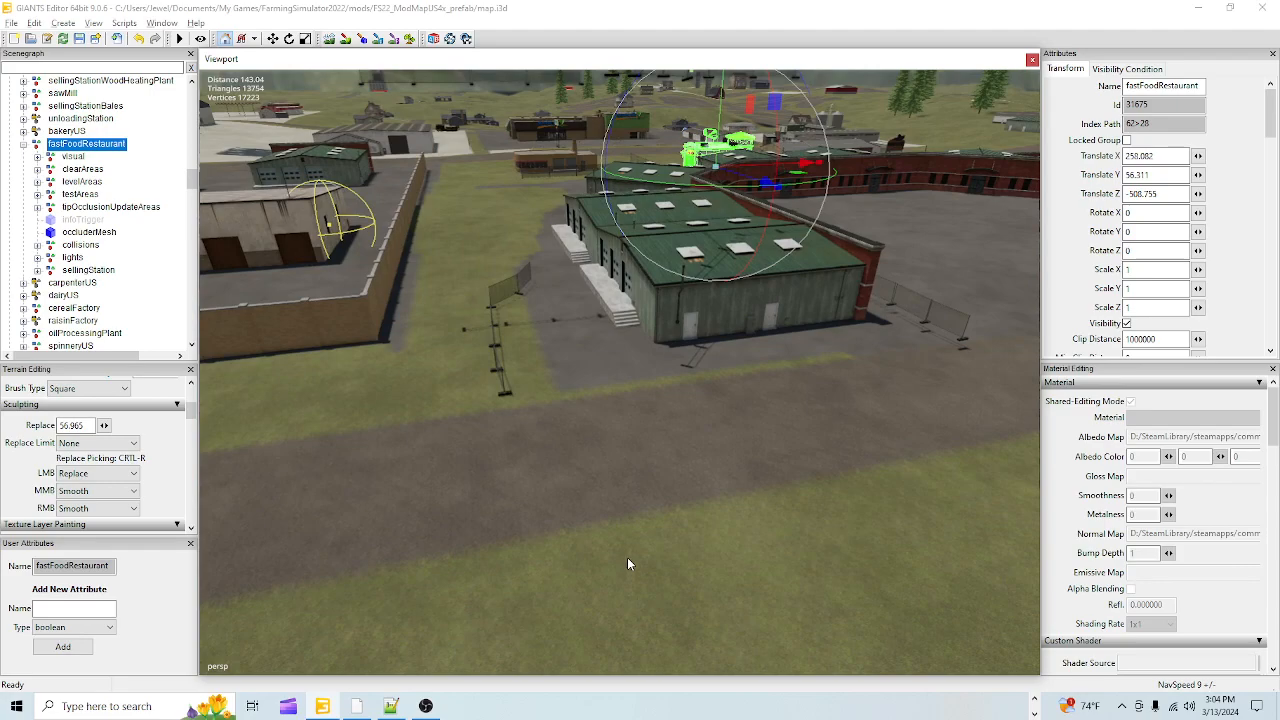
pyautogui.scroll(-2, 628, 566)
pyautogui.keyDown('alt'); pyautogui.moveTo(580, 610); pyautogui.dragTo(563, 578); pyautogui.keyUp('alt')
pyautogui.click(345, 39)
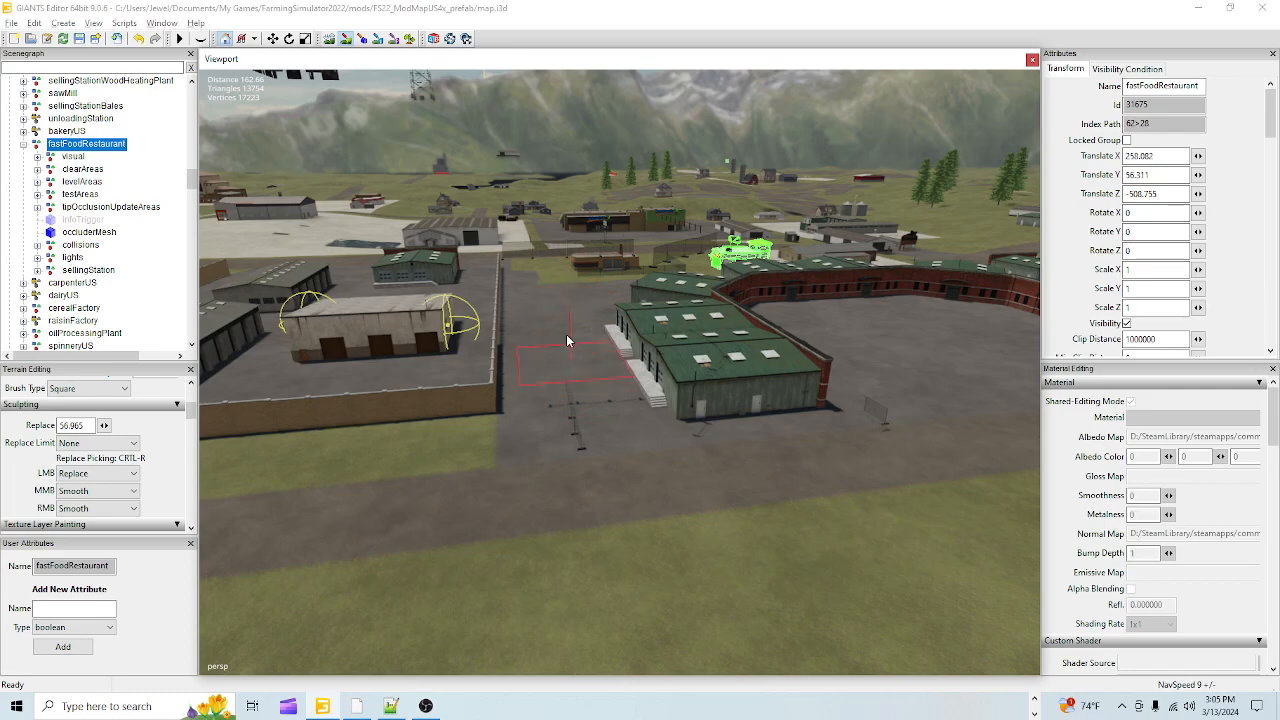
pyautogui.click(345, 38)
# - Extend the asphalt along the walled compound past the rounded brick building to the road
pyautogui.keyDown('alt'); pyautogui.moveTo(669, 484); pyautogui.dragTo(645, 557); pyautogui.keyUp('alt')
pyautogui.scroll(5, 860, 130)
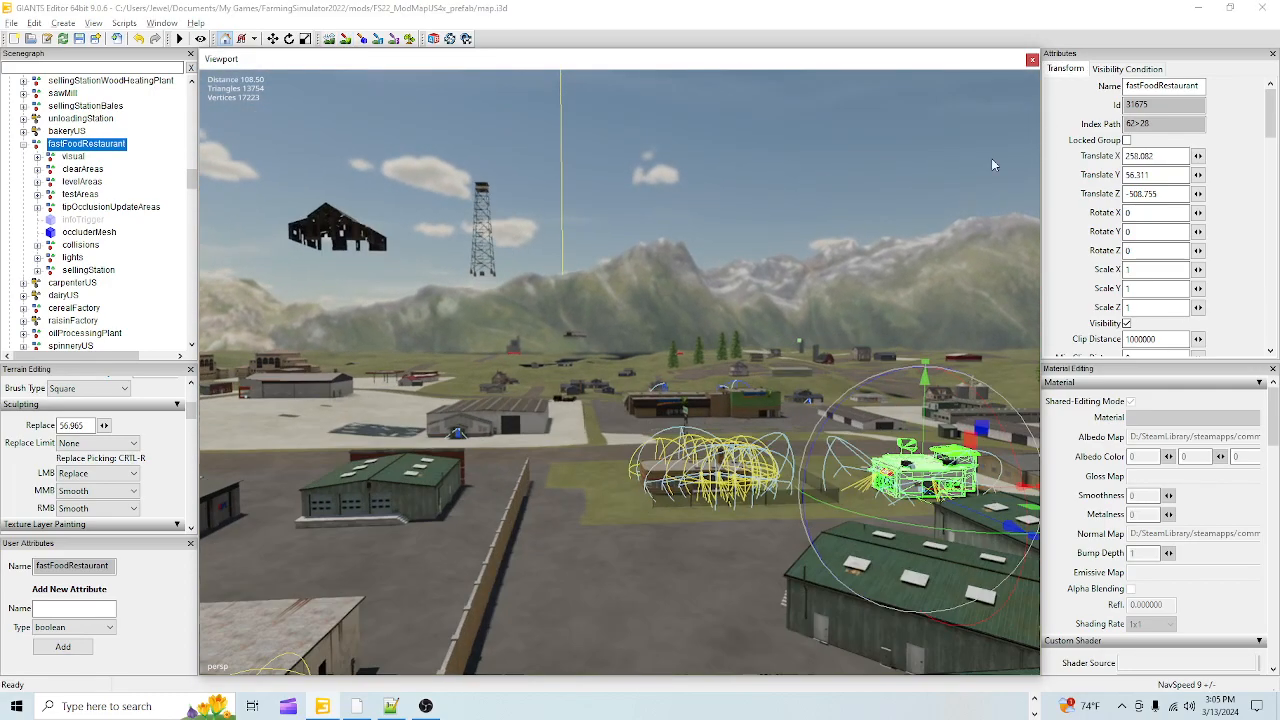
pyautogui.scroll(5, 614, 378)
pyautogui.keyDown('alt'); pyautogui.moveTo(614, 378); pyautogui.dragTo(703, 283); pyautogui.keyUp('alt')
pyautogui.scroll(-5, 700, 283)
pyautogui.click(345, 40)
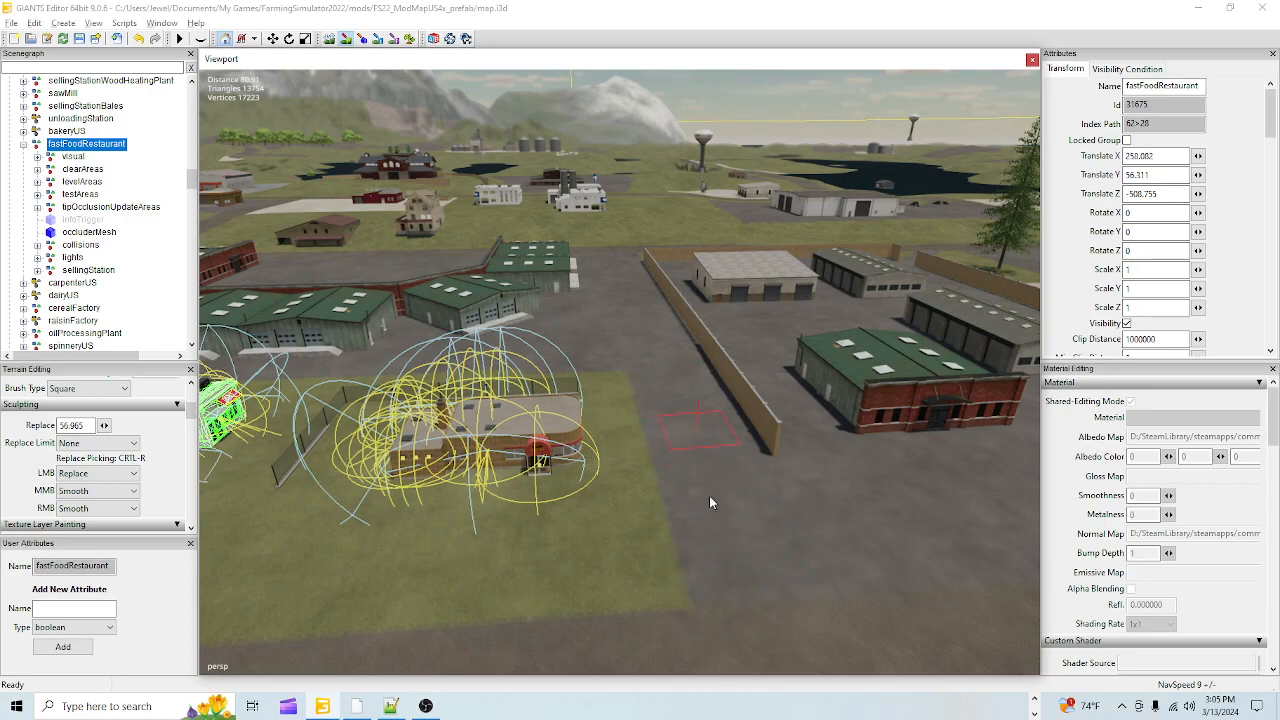
# - Examine the new asphalt lane and its grass edge beside the rounded brick building for unevenness
pyautogui.keyDown('alt'); pyautogui.moveTo(560, 545); pyautogui.dragTo(553, 398); pyautogui.keyUp('alt')
pyautogui.scroll(3, 580, 448)
pyautogui.scroll(3, 553, 398)
pyautogui.scroll(3, 678, 178)
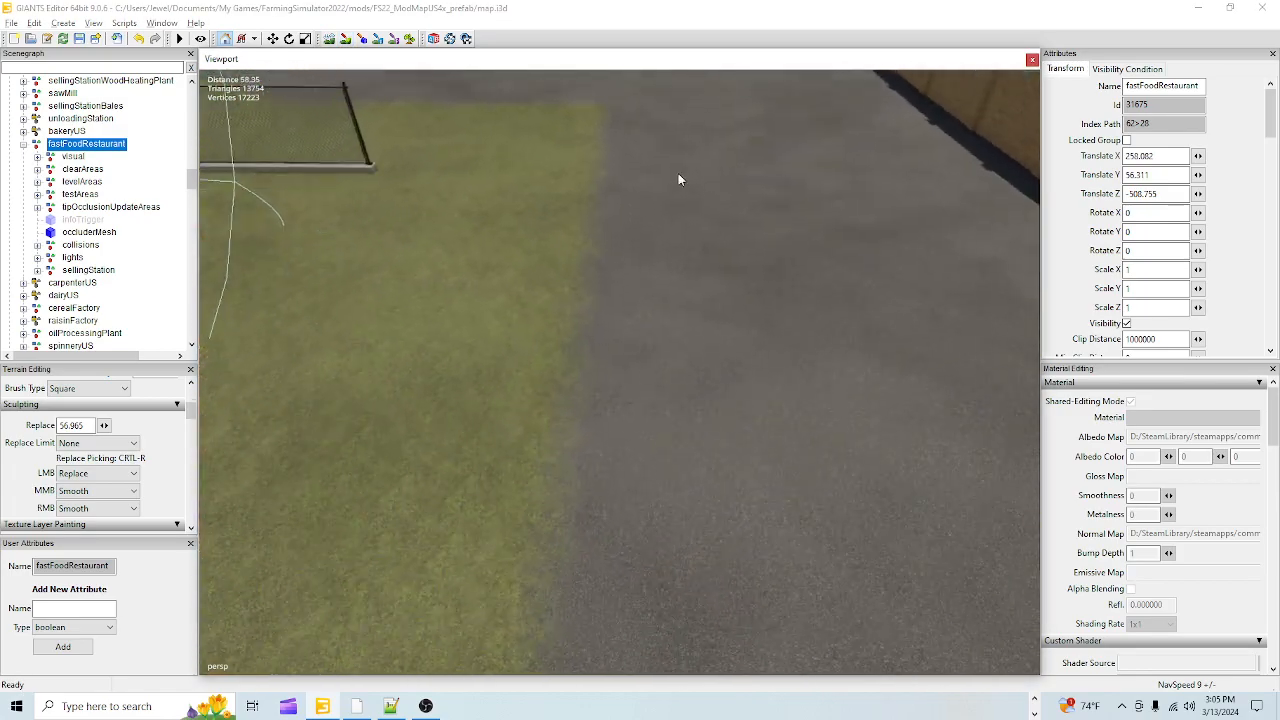
pyautogui.keyDown('alt'); pyautogui.moveTo(678, 178); pyautogui.dragTo(622, 299); pyautogui.keyUp('alt')
pyautogui.scroll(2, 634, 252)
pyautogui.scroll(2, 635, 258)
pyautogui.keyDown('alt'); pyautogui.moveTo(638, 357); pyautogui.dragTo(628, 427); pyautogui.keyUp('alt')
pyautogui.keyDown('alt'); pyautogui.moveTo(703, 448); pyautogui.dragTo(616, 445); pyautogui.keyUp('alt')
pyautogui.keyDown('alt'); pyautogui.moveTo(735, 362); pyautogui.dragTo(692, 477, button='right'); pyautogui.keyUp('alt')
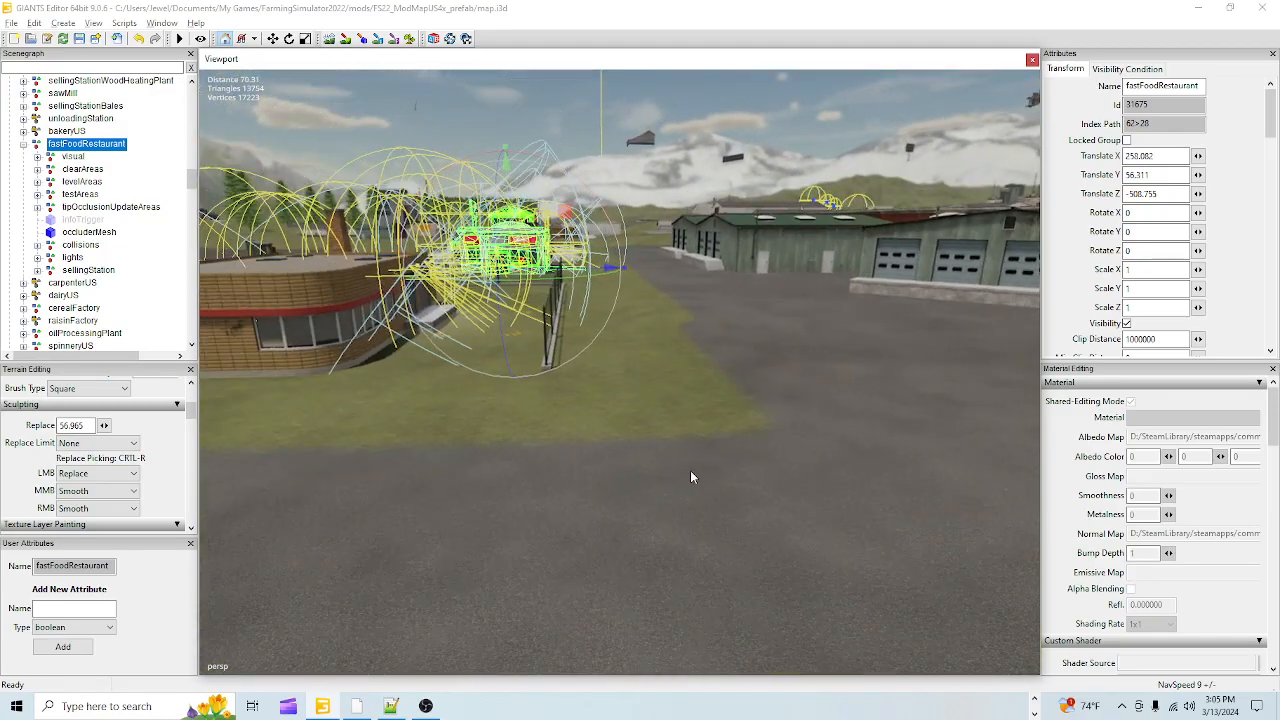
# - Examine the ground at the grass corner and around the striped floor markings behind the rounded brick building
pyautogui.click(330, 40)
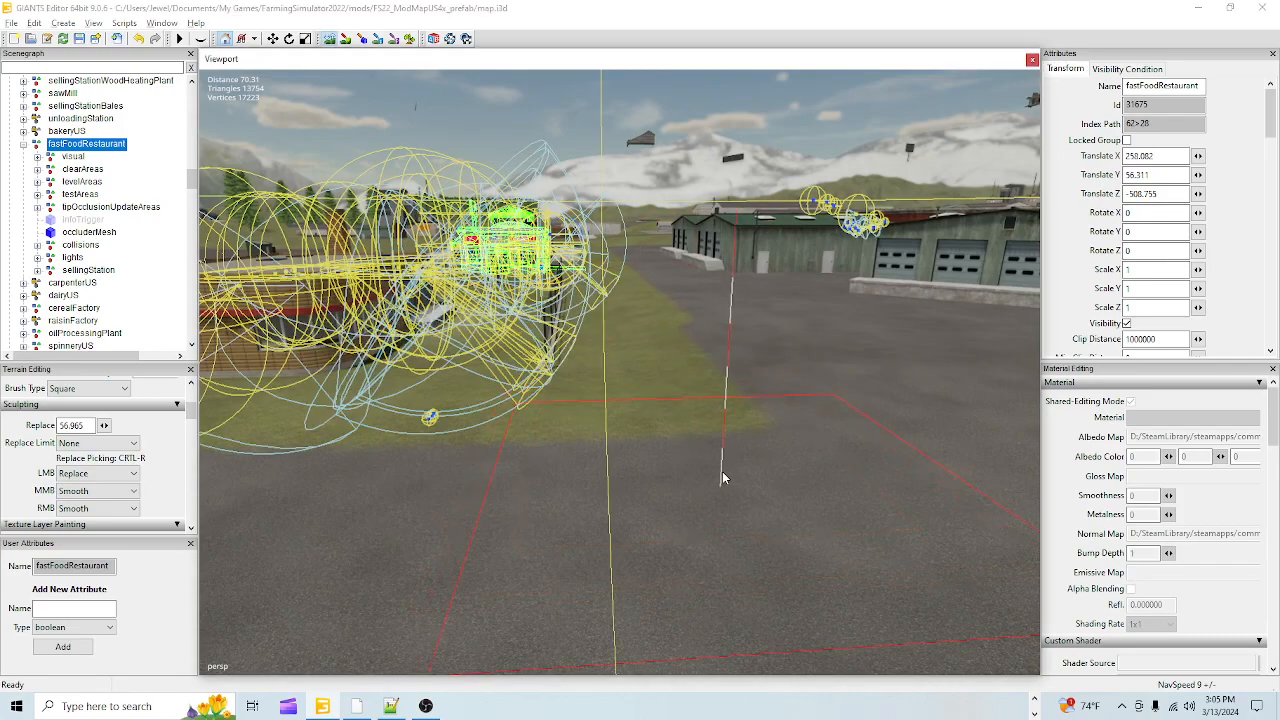
pyautogui.click(329, 39)
pyautogui.keyDown('alt'); pyautogui.moveTo(455, 498); pyautogui.dragTo(524, 595); pyautogui.keyUp('alt')
pyautogui.keyDown('alt'); pyautogui.moveTo(524, 595); pyautogui.dragTo(632, 468, button='right'); pyautogui.keyUp('alt')
pyautogui.keyDown('alt'); pyautogui.moveTo(558, 557); pyautogui.dragTo(606, 492); pyautogui.keyUp('alt')
pyautogui.keyDown('alt'); pyautogui.moveTo(510, 536); pyautogui.dragTo(695, 426, button='right'); pyautogui.keyUp('alt')
pyautogui.keyDown('alt'); pyautogui.moveTo(697, 432); pyautogui.dragTo(708, 559); pyautogui.keyUp('alt')
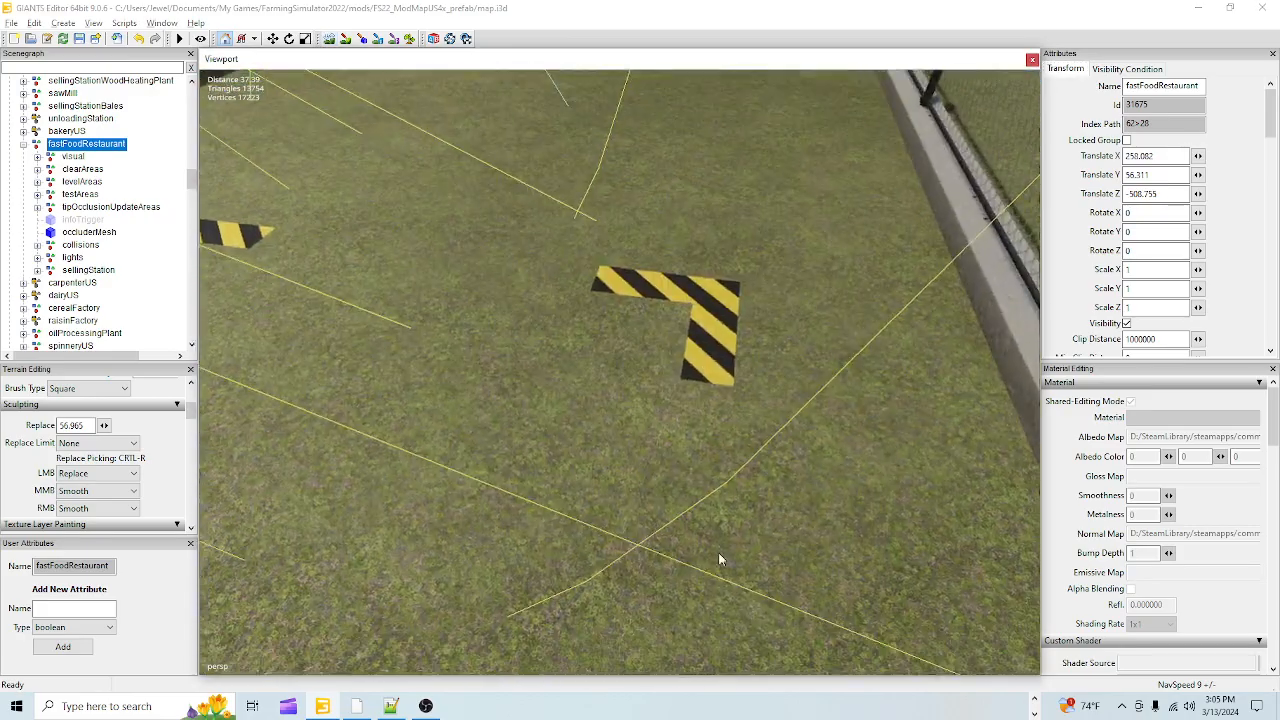
pyautogui.keyDown('alt'); pyautogui.moveTo(708, 559); pyautogui.dragTo(588, 693, button='right'); pyautogui.keyUp('alt')
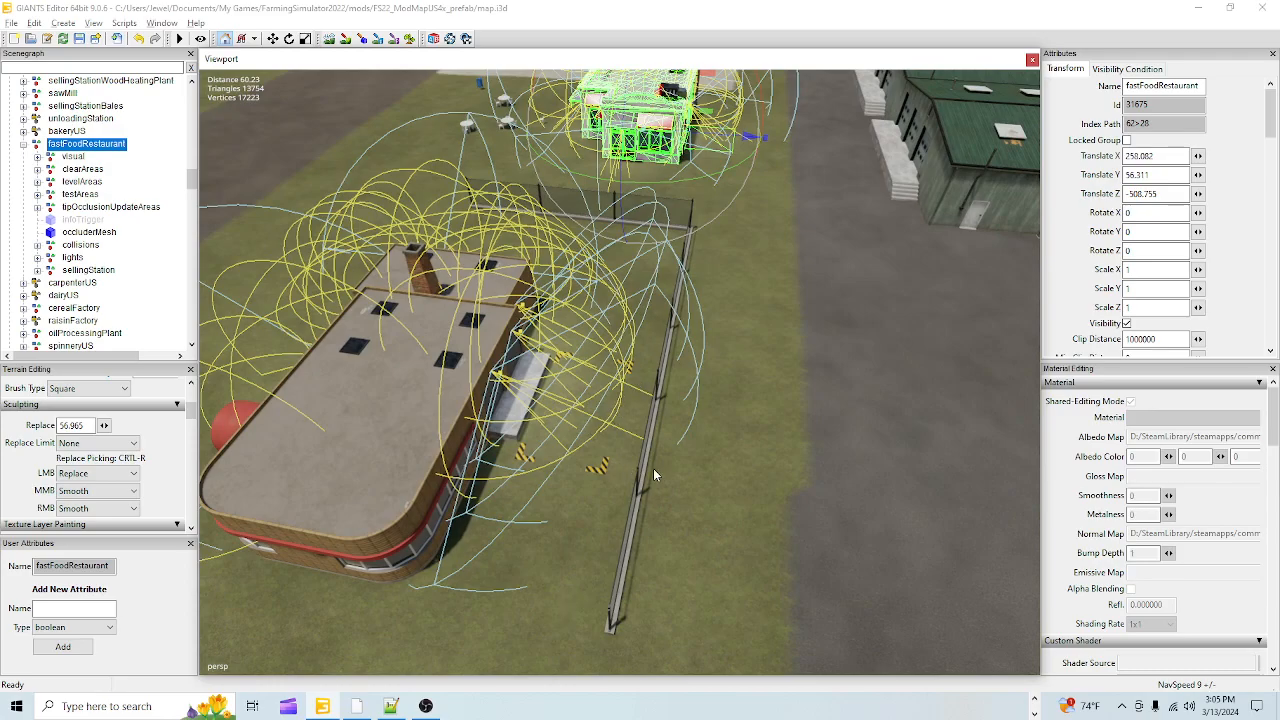
# - Touch up the asphalt edge around the corner of the rounded brick building's grass lot
pyautogui.keyDown('alt'); pyautogui.moveTo(583, 558); pyautogui.dragTo(681, 557); pyautogui.keyUp('alt')
pyautogui.keyDown('alt'); pyautogui.moveTo(647, 518); pyautogui.dragTo(568, 440); pyautogui.keyUp('alt')
pyautogui.keyDown('alt'); pyautogui.moveTo(674, 406); pyautogui.dragTo(602, 446, button='right'); pyautogui.keyUp('alt')
pyautogui.keyDown('alt'); pyautogui.moveTo(602, 446); pyautogui.dragTo(681, 487); pyautogui.keyUp('alt')
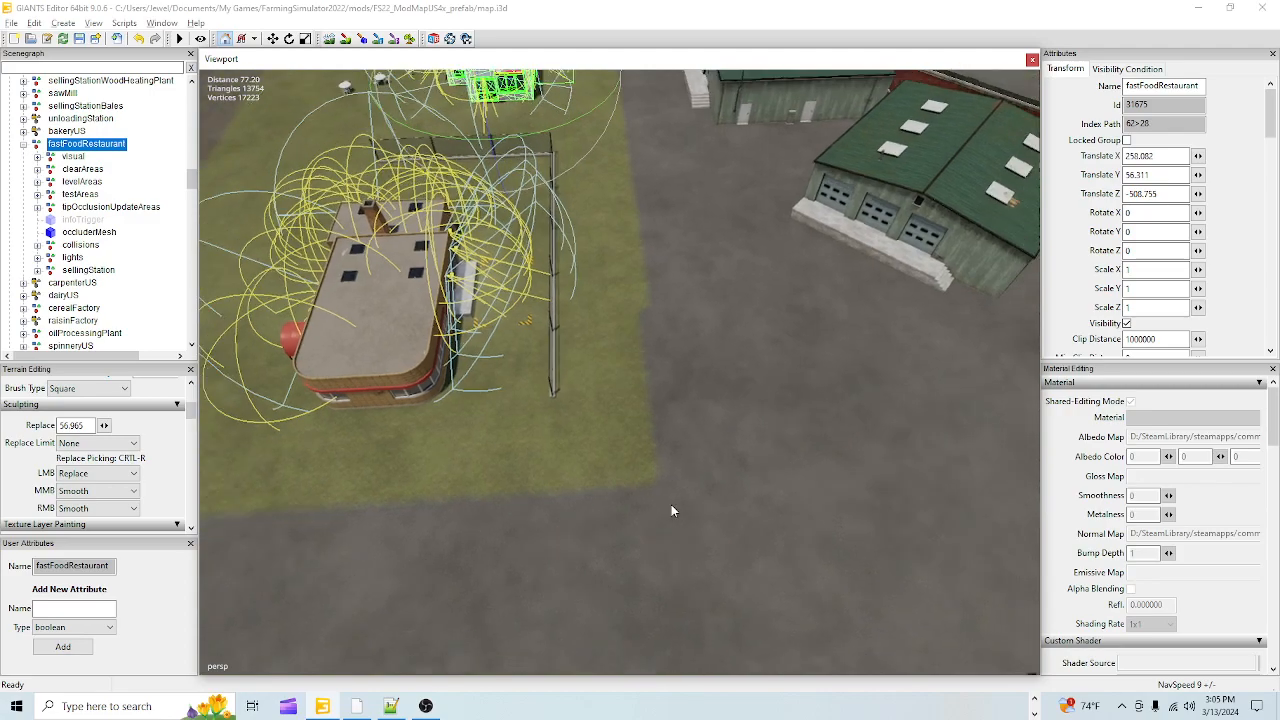
pyautogui.keyDown('alt'); pyautogui.moveTo(681, 487); pyautogui.dragTo(526, 244, button='right'); pyautogui.keyUp('alt')
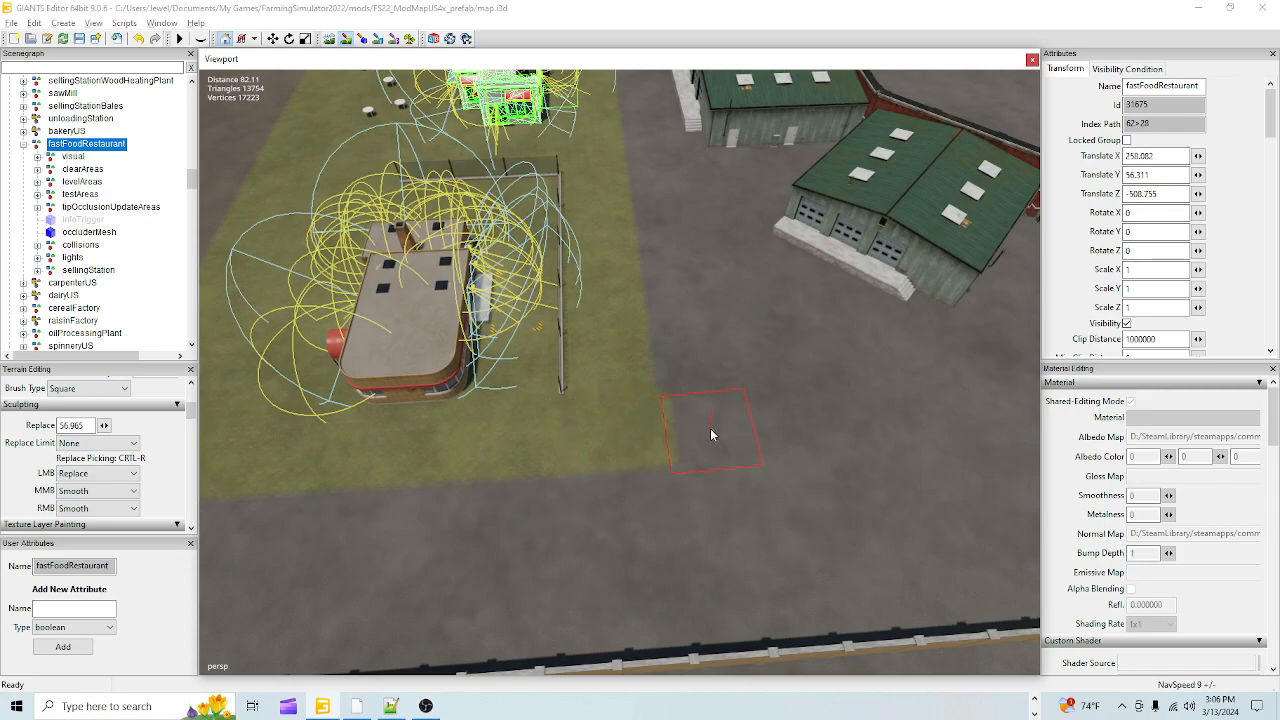
pyautogui.click(347, 39)
# - Examine the paved courtyard and the lane around the far end of the warehouse row
pyautogui.keyDown('alt'); pyautogui.moveTo(629, 443); pyautogui.dragTo(792, 356); pyautogui.keyUp('alt')
pyautogui.scroll(5, 792, 356)
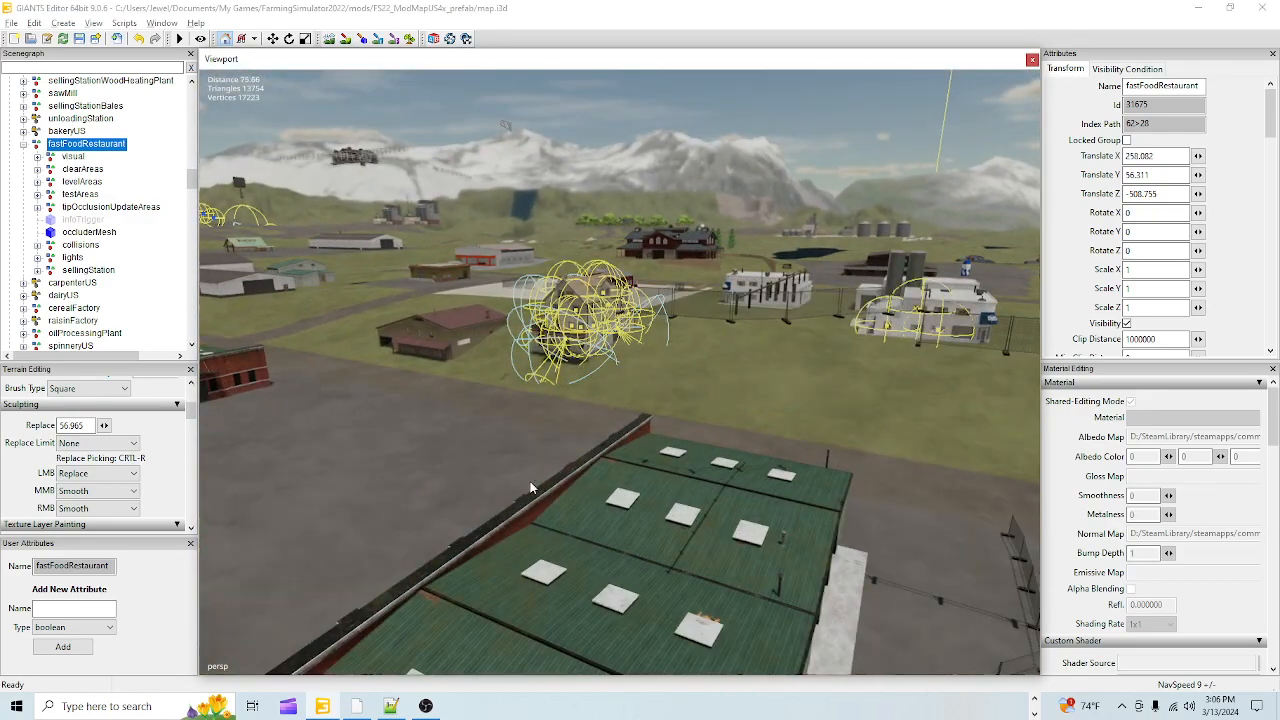
pyautogui.keyDown('alt'); pyautogui.moveTo(549, 469); pyautogui.dragTo(426, 316); pyautogui.keyUp('alt')
pyautogui.keyDown('alt'); pyautogui.moveTo(426, 316); pyautogui.dragTo(425, 528, button='right'); pyautogui.keyUp('alt')
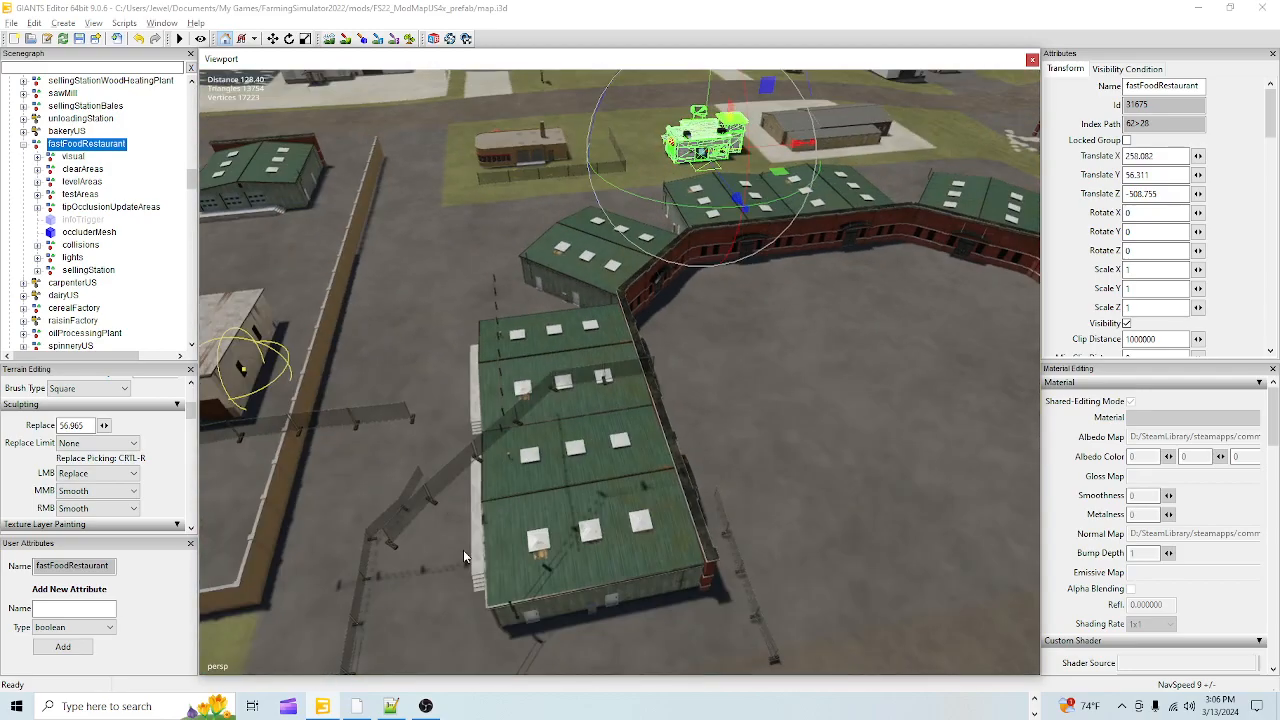
pyautogui.scroll(3, 500, 485)
pyautogui.keyDown('alt'); pyautogui.moveTo(500, 485); pyautogui.dragTo(611, 424); pyautogui.keyUp('alt')
pyautogui.scroll(3, 1027, 132)
# - Select the red-roofed animalTraderStable01_PLACE barn across the main road and locate it under animalTrader_AREA in the scenegraph
pyautogui.keyDown('alt'); pyautogui.moveTo(1028, 138); pyautogui.dragTo(684, 481); pyautogui.keyUp('alt')
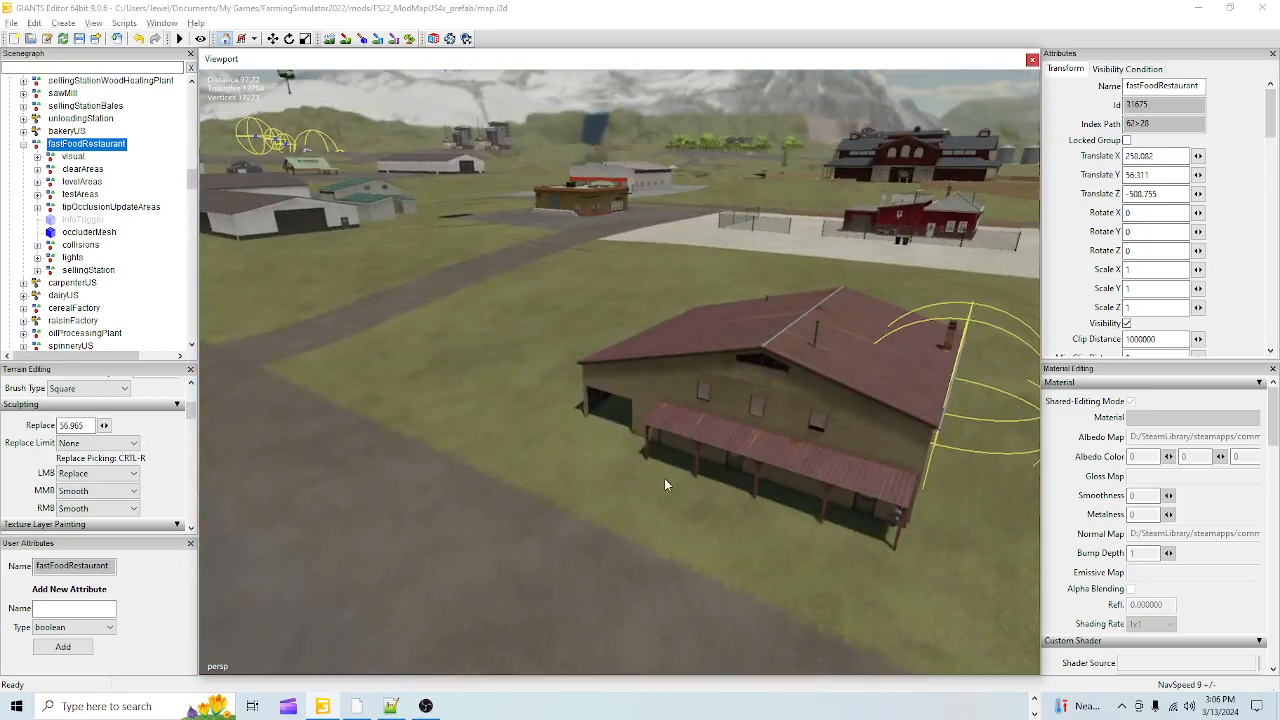
pyautogui.keyDown('alt'); pyautogui.moveTo(684, 481); pyautogui.dragTo(628, 167, button='right'); pyautogui.keyUp('alt')
pyautogui.keyDown('alt'); pyautogui.moveTo(628, 167); pyautogui.dragTo(722, 329); pyautogui.keyUp('alt')
pyautogui.keyDown('alt'); pyautogui.moveTo(722, 329); pyautogui.dragTo(431, 381, button='right'); pyautogui.keyUp('alt')
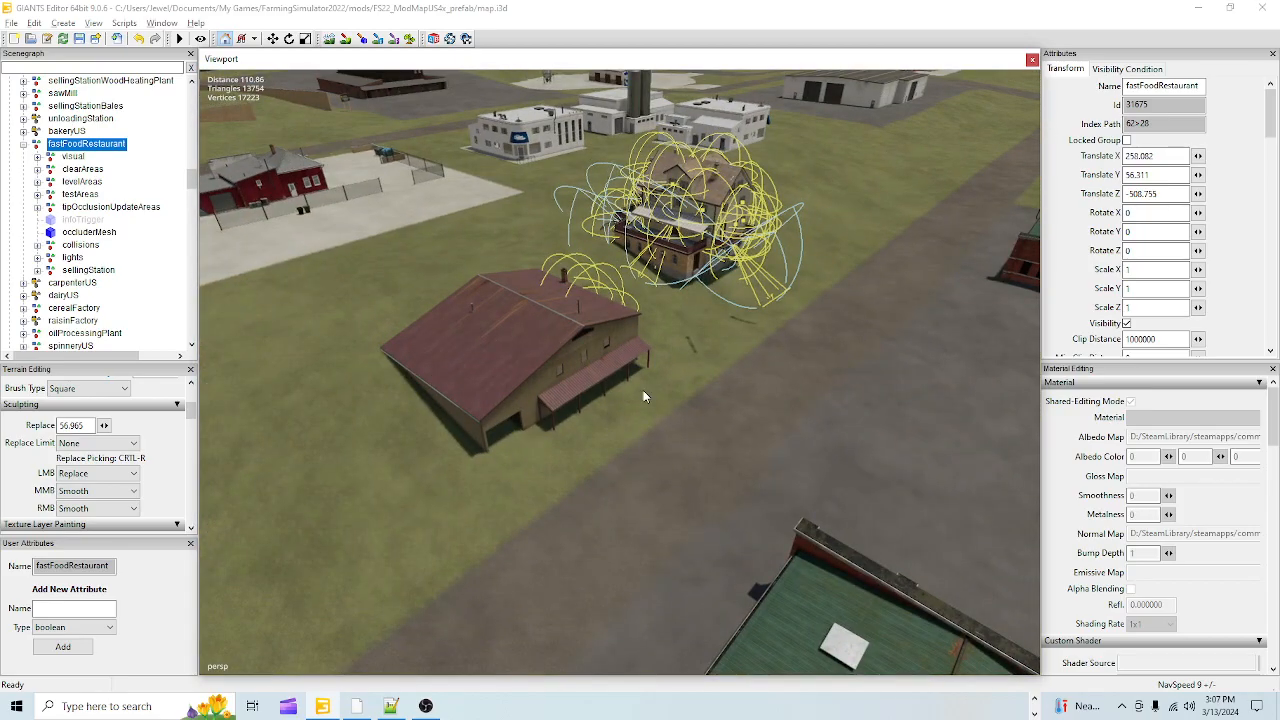
pyautogui.keyDown('alt'); pyautogui.moveTo(642, 389); pyautogui.dragTo(598, 396); pyautogui.keyUp('alt')
pyautogui.keyDown('alt'); pyautogui.moveTo(598, 396); pyautogui.dragTo(427, 523, button='right'); pyautogui.keyUp('alt')
pyautogui.click(636, 336)
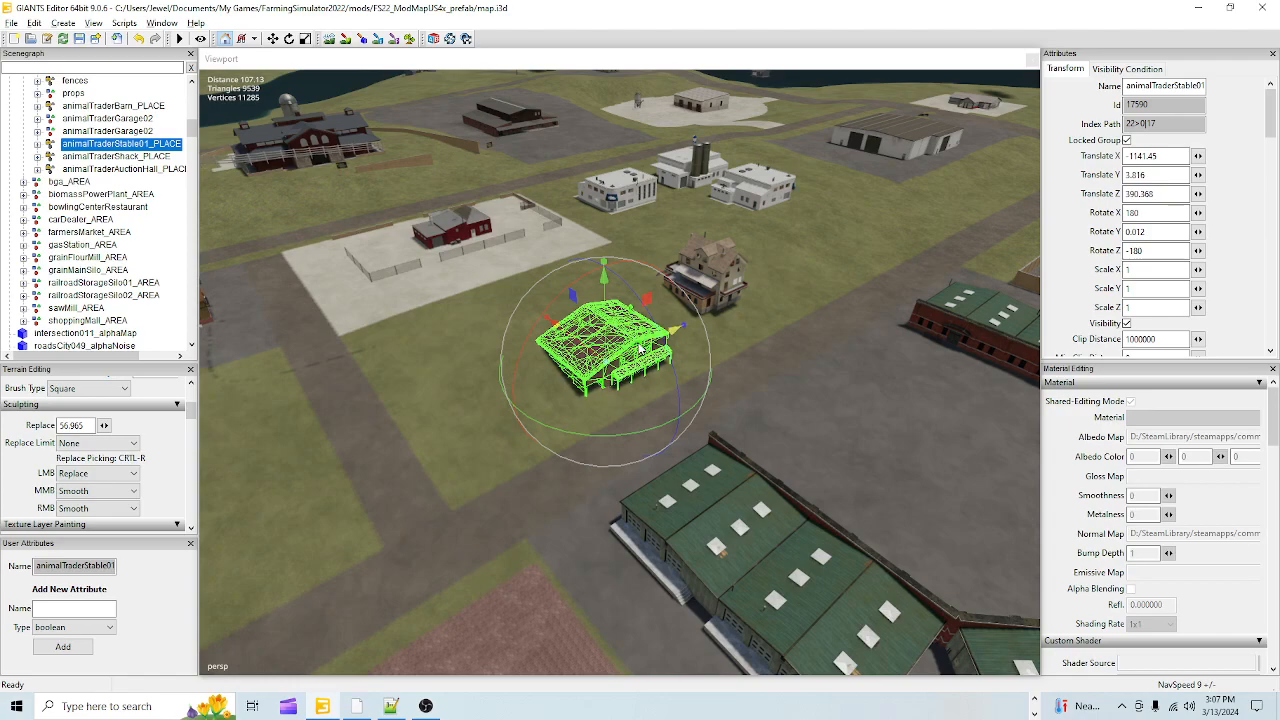
pyautogui.scroll(5, 78, 222)
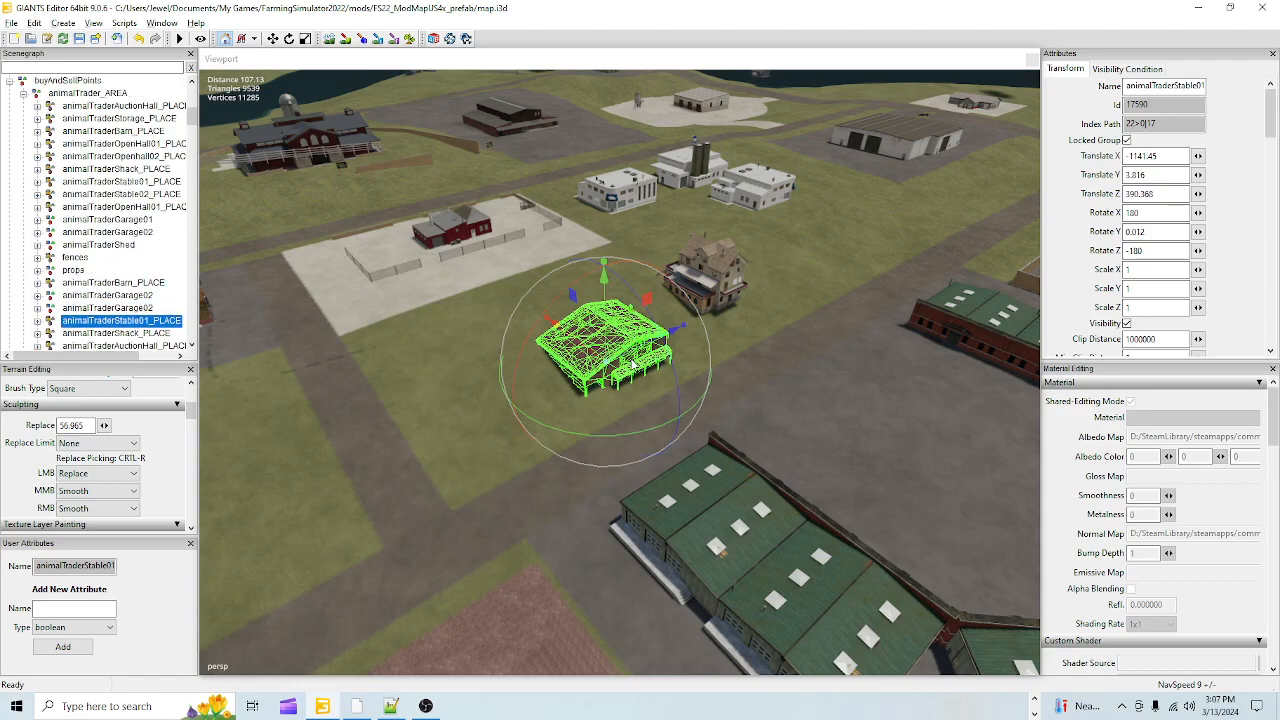
# - Move the animalTraderStable01_PLACE barn next to the long hall beyond the brick-paved lot, to X -1125.784 and Z 507.568
pyautogui.moveTo(633, 347); pyautogui.dragTo(3, 568)
pyautogui.keyDown('alt'); pyautogui.moveTo(592, 471); pyautogui.dragTo(322, 493); pyautogui.keyUp('alt')
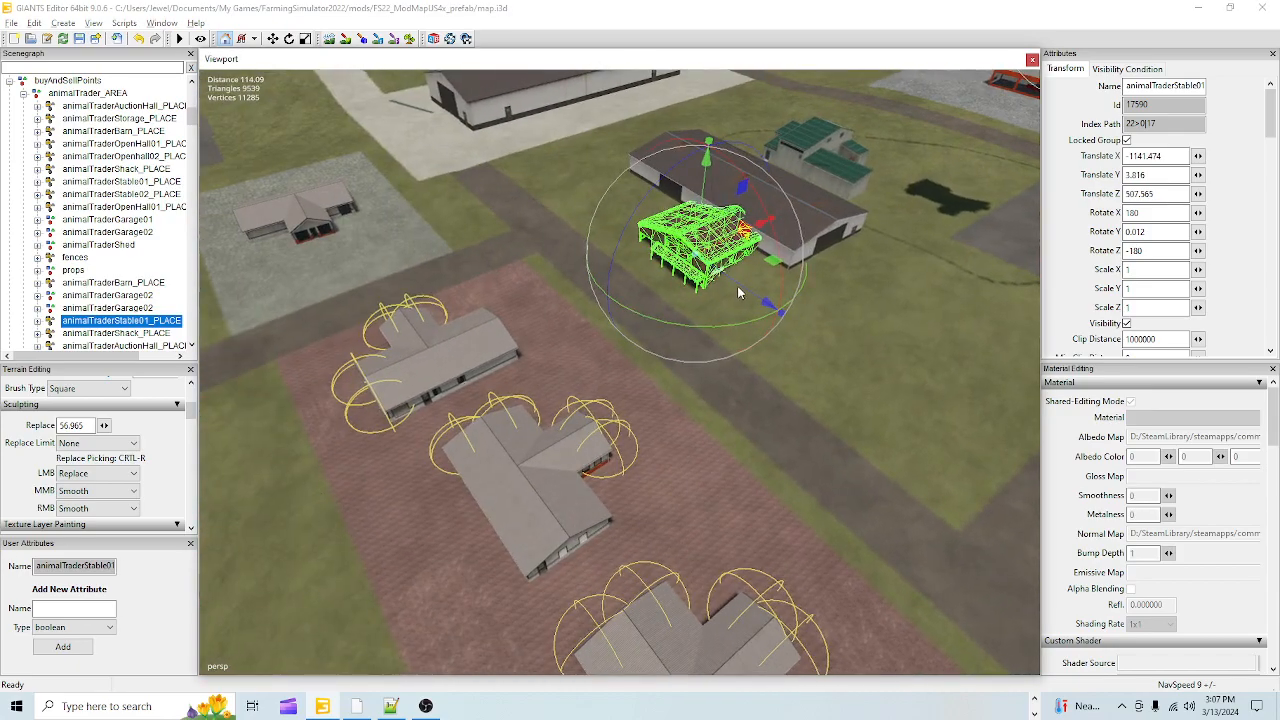
pyautogui.moveTo(737, 288); pyautogui.dragTo(656, 266)
# - Select the whole pizzeria group across the road from the warehouse row and shift it to Translate X 257.031
pyautogui.keyDown('alt'); pyautogui.moveTo(586, 388); pyautogui.dragTo(830, 390); pyautogui.keyUp('alt')
pyautogui.keyDown('alt'); pyautogui.moveTo(654, 417); pyautogui.dragTo(838, 171); pyautogui.keyUp('alt')
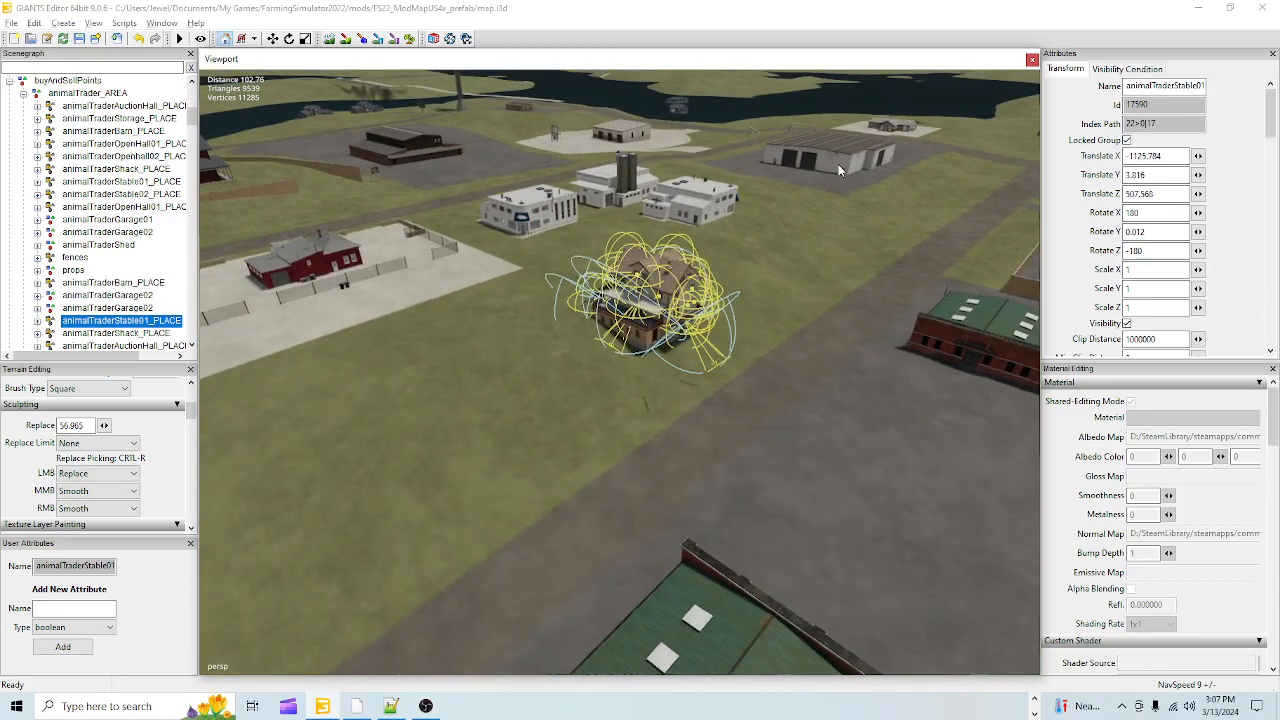
pyautogui.click(647, 320)
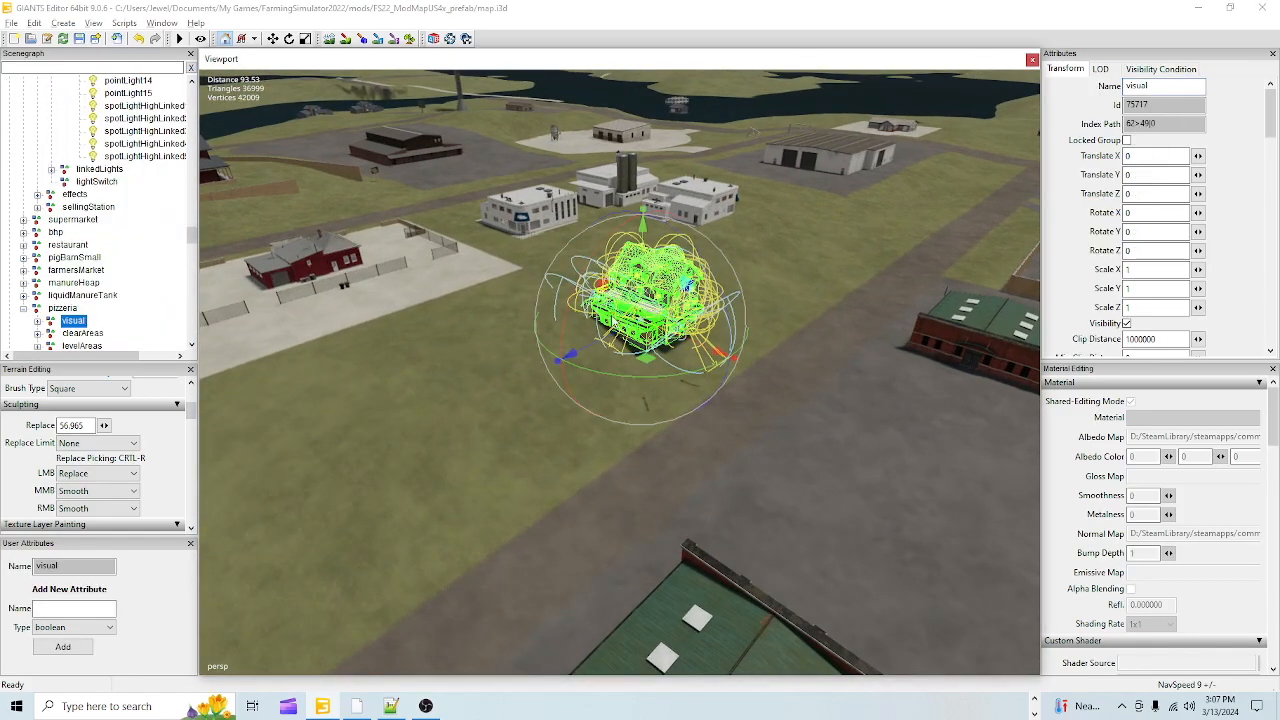
pyautogui.click(68, 312)
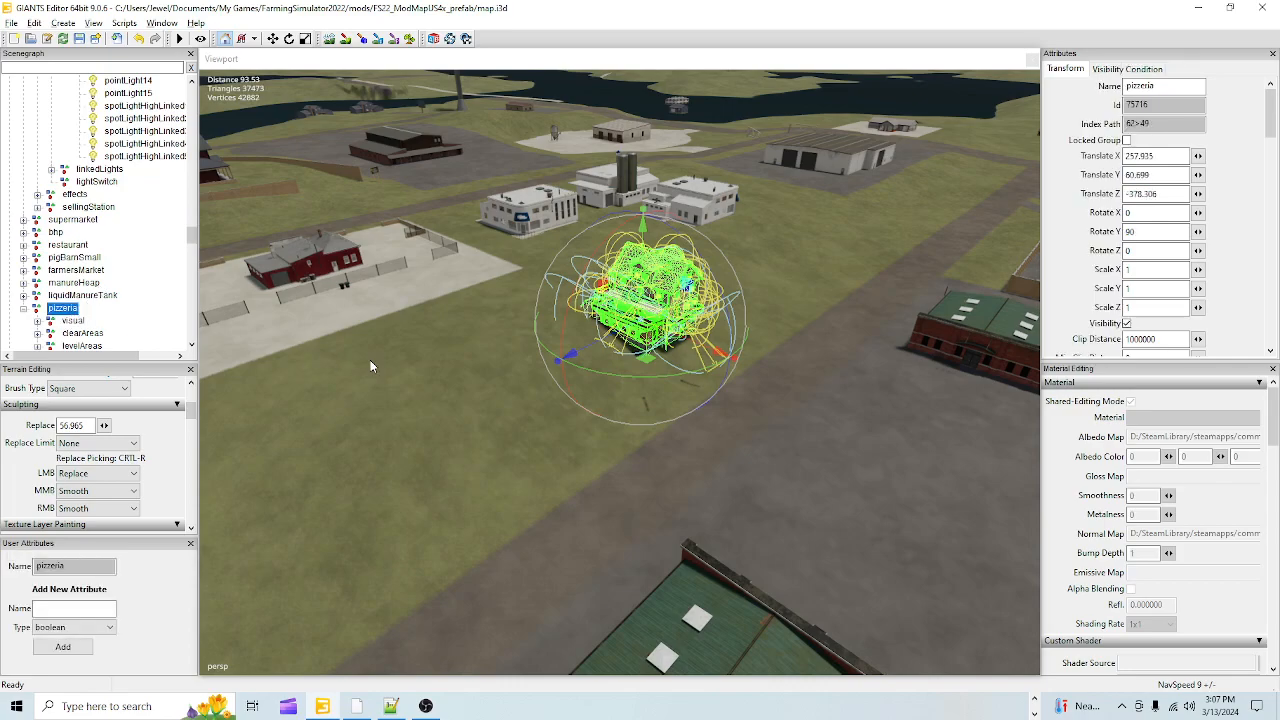
pyautogui.moveTo(590, 366); pyautogui.dragTo(668, 423)
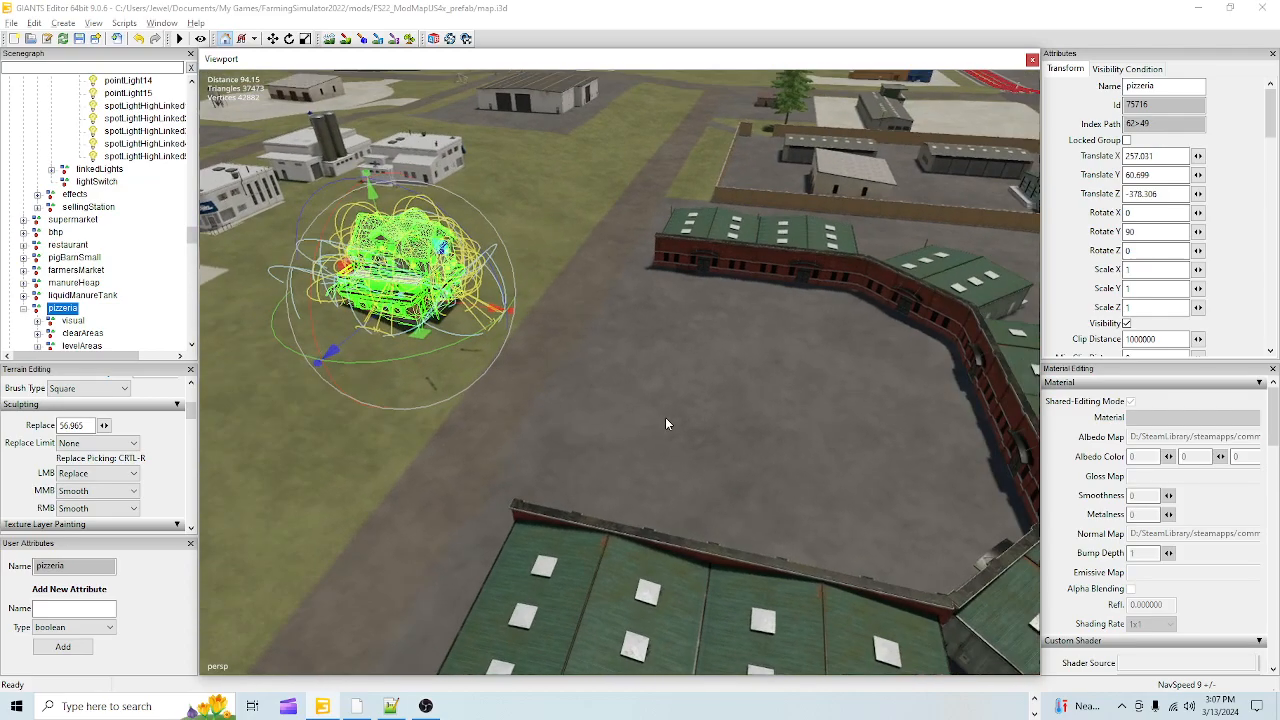
# - Examine the paved courtyard, the warehouse fronts and the road strip between them and the pizzeria
pyautogui.keyDown('alt'); pyautogui.moveTo(668, 423); pyautogui.dragTo(880, 25, button='right'); pyautogui.keyUp('alt')
pyautogui.keyDown('alt'); pyautogui.moveTo(567, 380); pyautogui.dragTo(638, 342); pyautogui.keyUp('alt')
pyautogui.keyDown('alt'); pyautogui.moveTo(638, 342); pyautogui.dragTo(631, 303, button='right'); pyautogui.keyUp('alt')
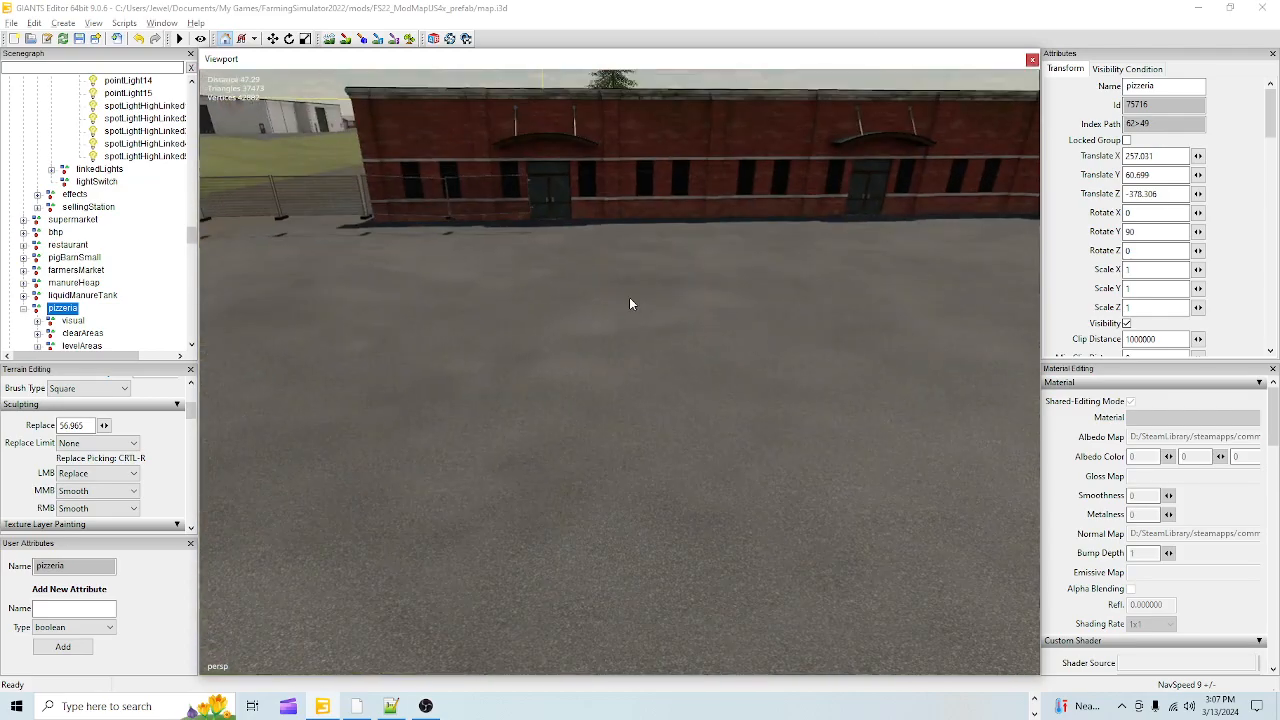
pyautogui.keyDown('alt'); pyautogui.moveTo(631, 303); pyautogui.dragTo(375, 267); pyautogui.keyUp('alt')
pyautogui.keyDown('alt'); pyautogui.moveTo(565, 358); pyautogui.dragTo(548, 344); pyautogui.keyUp('alt')
pyautogui.keyDown('alt'); pyautogui.moveTo(548, 344); pyautogui.dragTo(678, 98, button='right'); pyautogui.keyUp('alt')
pyautogui.keyDown('alt'); pyautogui.moveTo(678, 98); pyautogui.dragTo(584, 193); pyautogui.keyUp('alt')
pyautogui.keyDown('alt'); pyautogui.moveTo(584, 193); pyautogui.dragTo(557, 327, button='right'); pyautogui.keyUp('alt')
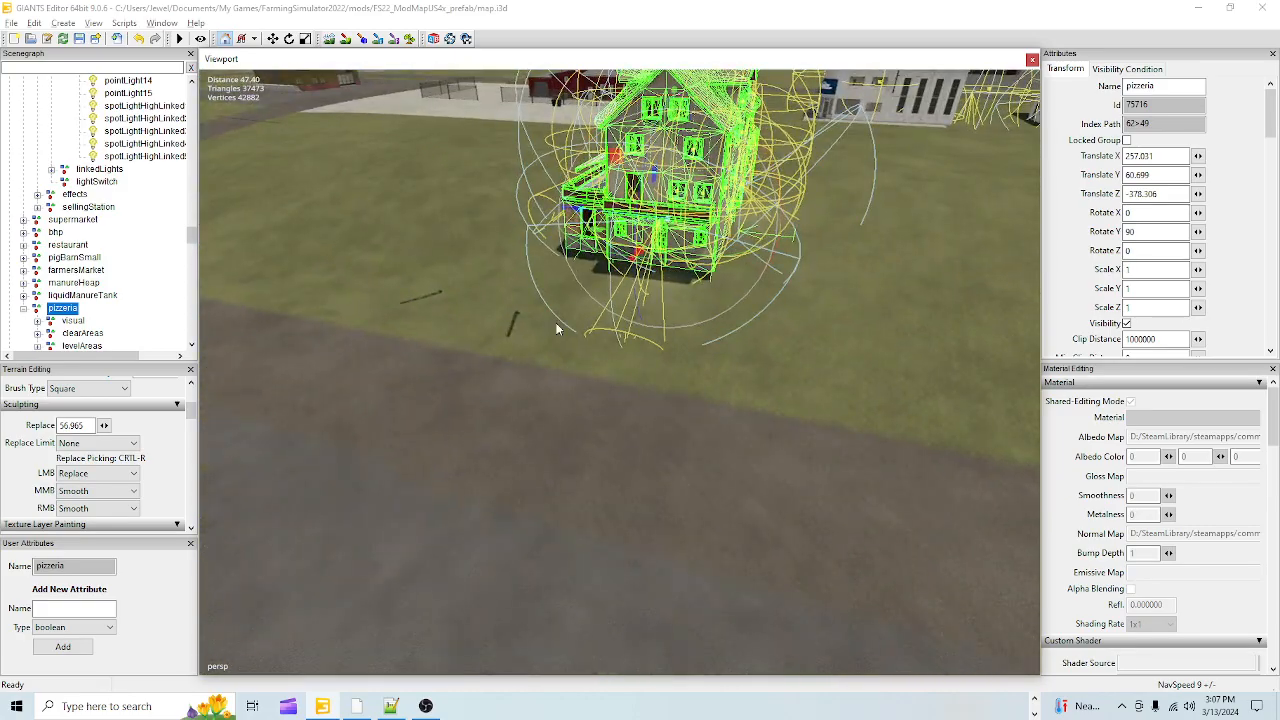
pyautogui.keyDown('alt'); pyautogui.moveTo(519, 410); pyautogui.dragTo(294, 399); pyautogui.keyUp('alt')
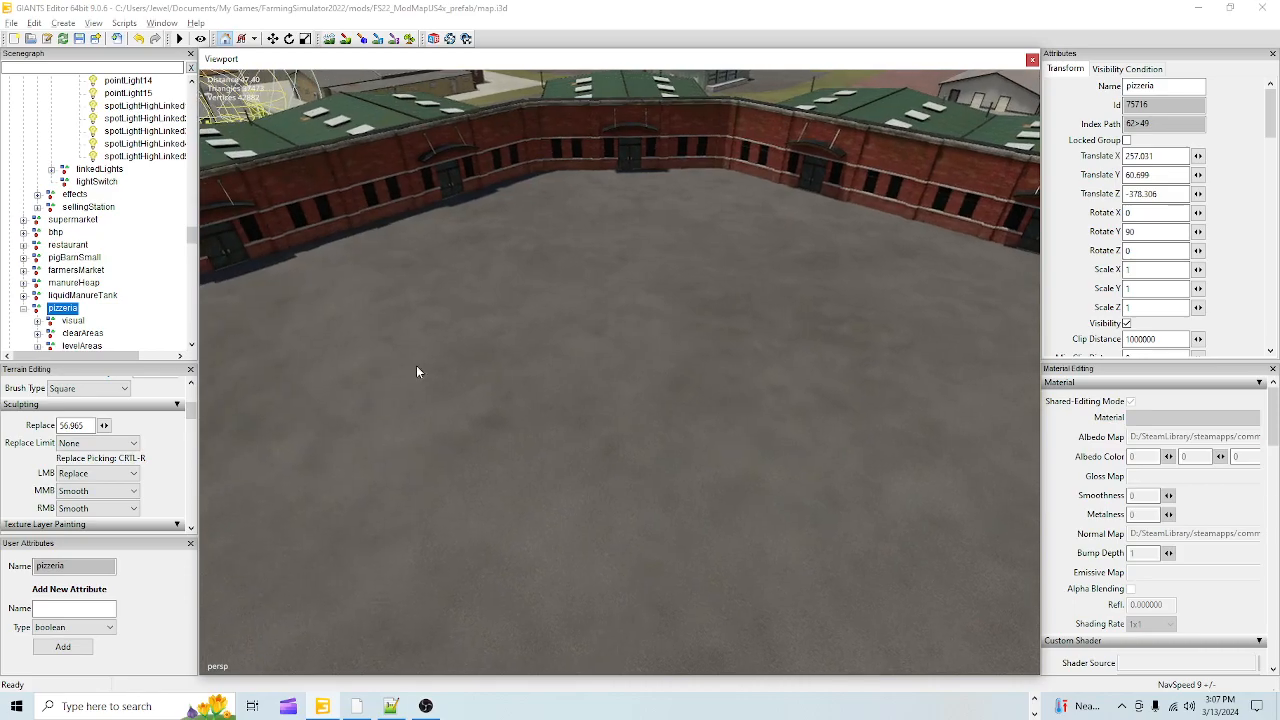
# - Rotate the pizzeria so its terrace side faces the courtyard, with rotation X 180, Y 0.258 and Z -180
pyautogui.keyDown('alt'); pyautogui.moveTo(294, 399); pyautogui.dragTo(451, 443, button='right'); pyautogui.keyUp('alt')
pyautogui.keyDown('alt'); pyautogui.moveTo(451, 443); pyautogui.dragTo(660, 440); pyautogui.keyUp('alt')
pyautogui.keyDown('alt'); pyautogui.moveTo(660, 440); pyautogui.dragTo(595, 477, button='right'); pyautogui.keyUp('alt')
pyautogui.rightClick(594, 471)
pyautogui.keyDown('alt'); pyautogui.moveTo(688, 408); pyautogui.dragTo(534, 485); pyautogui.keyUp('alt')
pyautogui.keyDown('alt'); pyautogui.moveTo(534, 485); pyautogui.dragTo(575, 351, button='right'); pyautogui.keyUp('alt')
pyautogui.keyDown('alt'); pyautogui.moveTo(575, 351); pyautogui.dragTo(625, 292); pyautogui.keyUp('alt')
pyautogui.keyDown('alt'); pyautogui.moveTo(625, 292); pyautogui.dragTo(669, 430, button='right'); pyautogui.keyUp('alt')
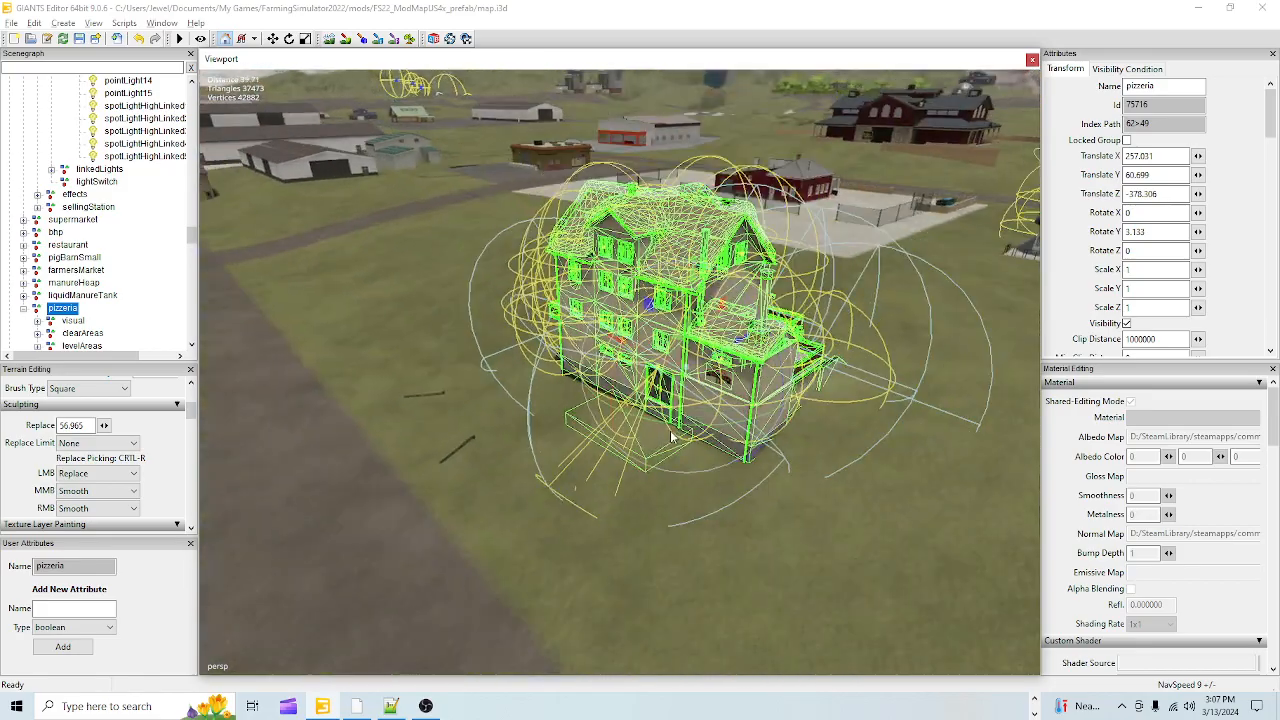
pyautogui.moveTo(686, 432); pyautogui.dragTo(466, 346)
pyautogui.keyDown('alt'); pyautogui.moveTo(466, 346); pyautogui.dragTo(723, 212, button='right'); pyautogui.keyUp('alt')
pyautogui.keyDown('alt'); pyautogui.moveTo(600, 455); pyautogui.dragTo(774, 380); pyautogui.keyUp('alt')
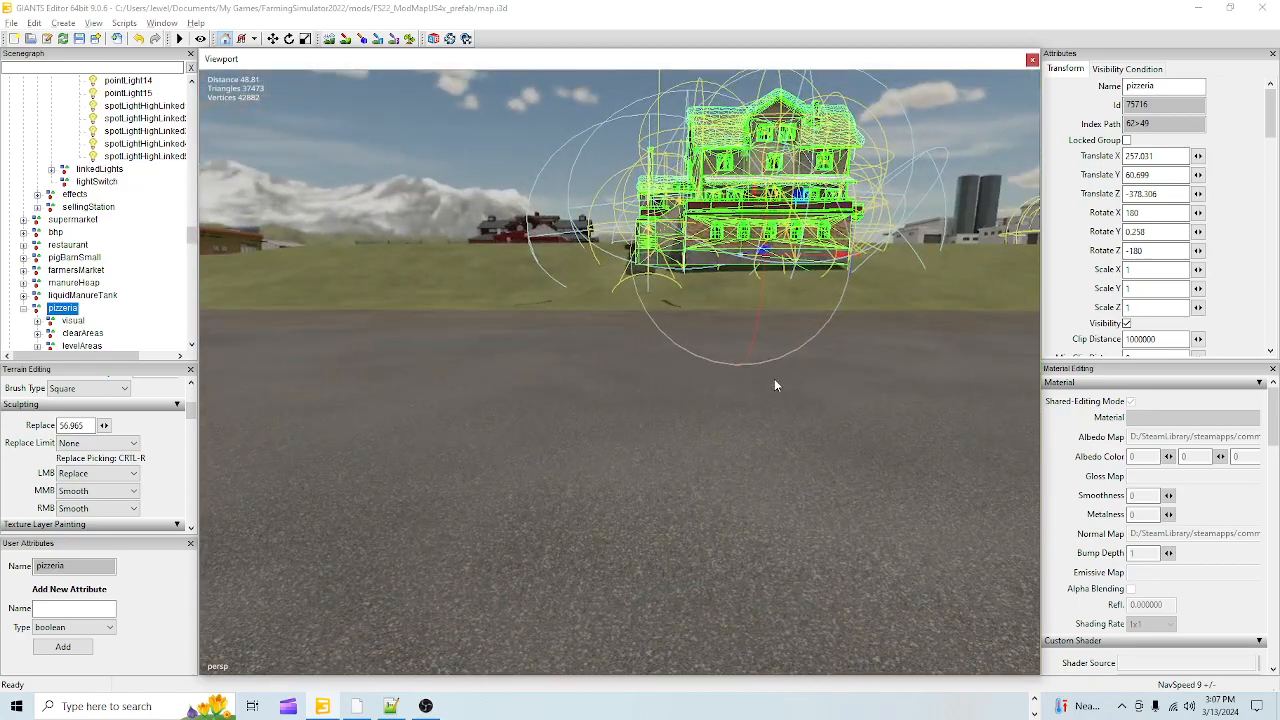
# - Flatten the grass terrain around the pizzeria to a replace height of 56.959 and even out the slopes around it
pyautogui.keyDown('alt'); pyautogui.moveTo(540, 505); pyautogui.dragTo(581, 466); pyautogui.keyUp('alt')
pyautogui.keyDown('alt'); pyautogui.moveTo(581, 466); pyautogui.dragTo(642, 370, button='right'); pyautogui.keyUp('alt')
pyautogui.keyDown('alt'); pyautogui.moveTo(642, 370); pyautogui.dragTo(603, 424); pyautogui.keyUp('alt')
pyautogui.keyDown('alt'); pyautogui.moveTo(603, 424); pyautogui.dragTo(549, 488, button='right'); pyautogui.keyUp('alt')
pyautogui.keyDown('alt'); pyautogui.moveTo(727, 387); pyautogui.dragTo(769, 289); pyautogui.keyUp('alt')
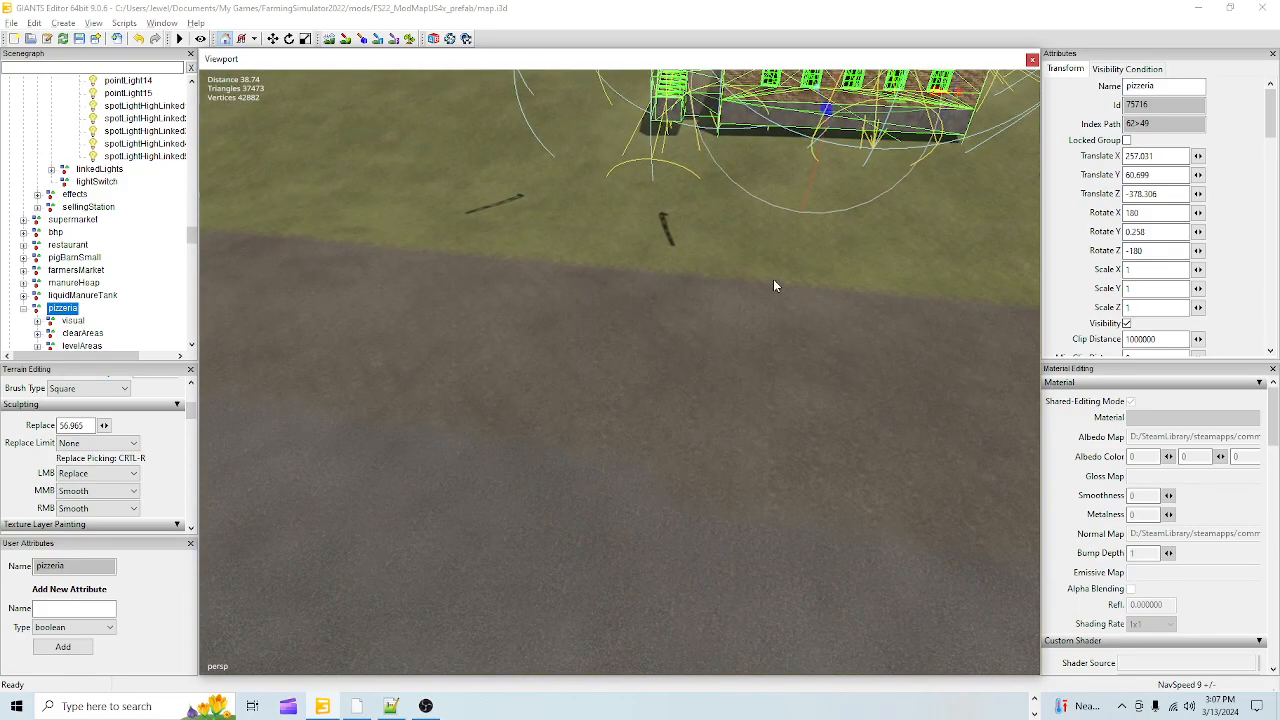
pyautogui.keyDown('alt'); pyautogui.moveTo(769, 289); pyautogui.dragTo(485, 643, button='right'); pyautogui.keyUp('alt')
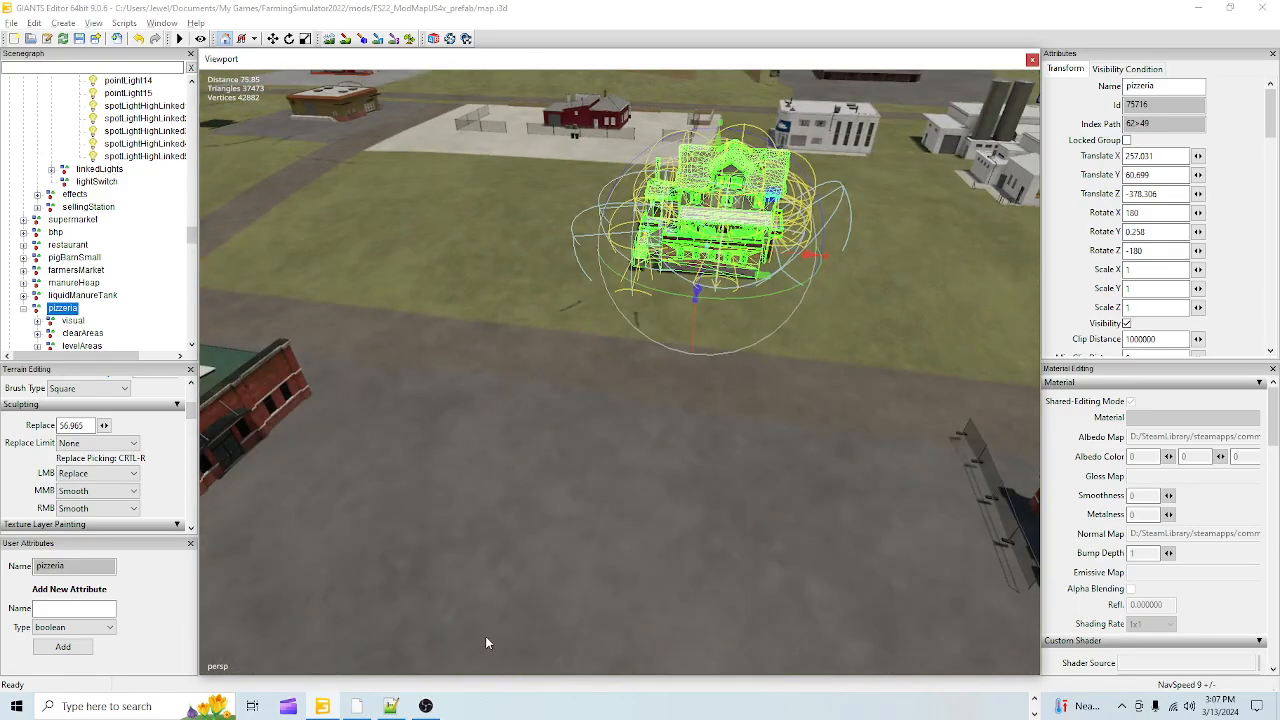
pyautogui.click(330, 39)
pyautogui.scroll(3, 600, 396)
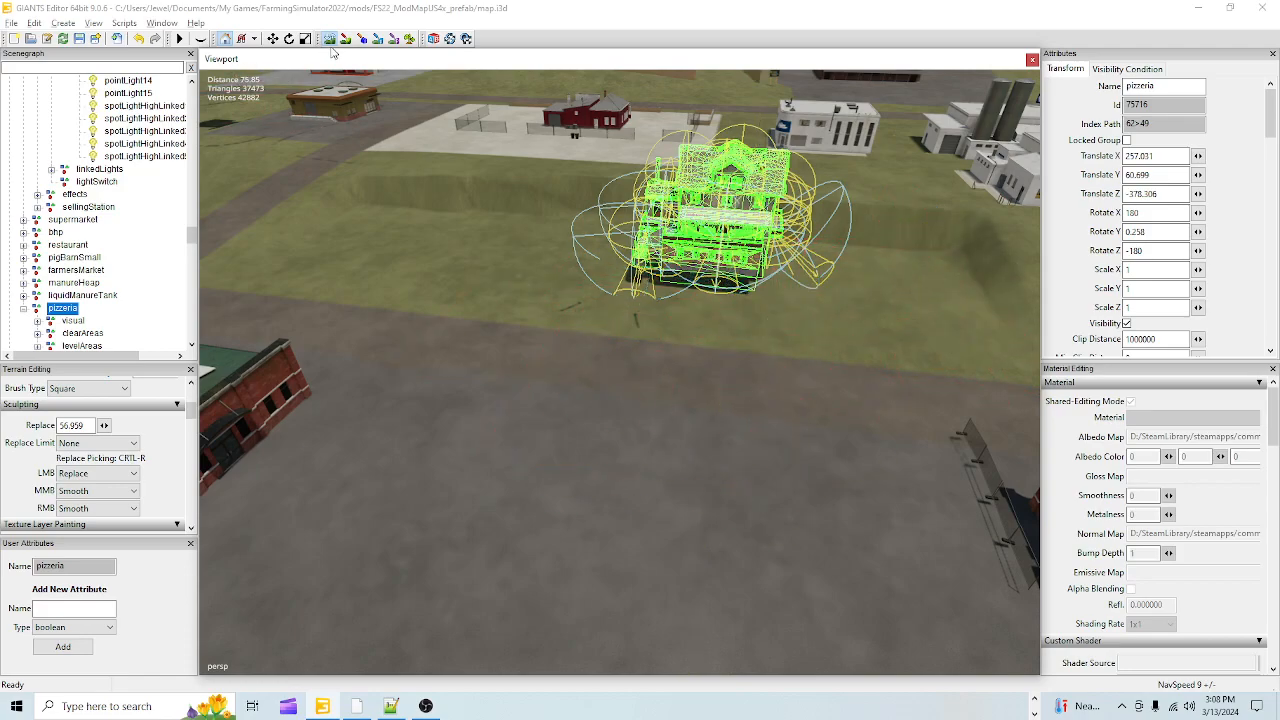
pyautogui.click(142, 40)
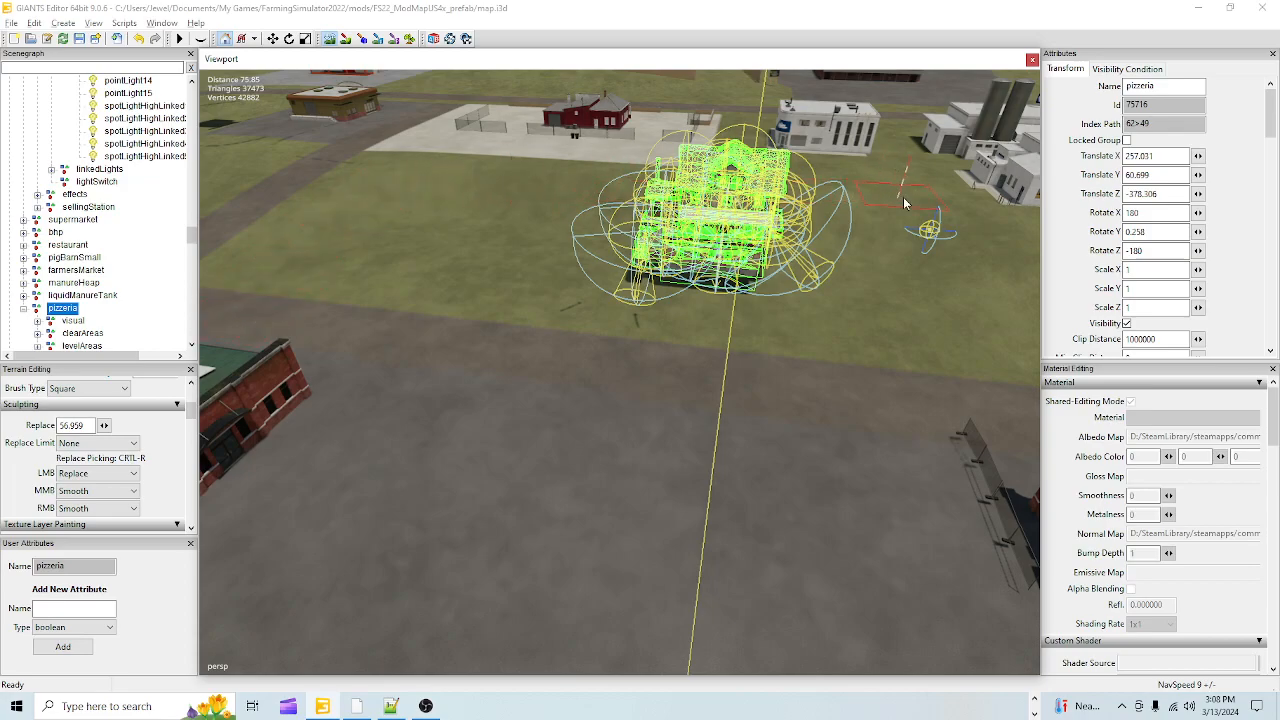
pyautogui.click(329, 38)
# - Examine the reshaped grass ground around the pizzeria and next to the white dairy buildings
pyautogui.scroll(4, 638, 356)
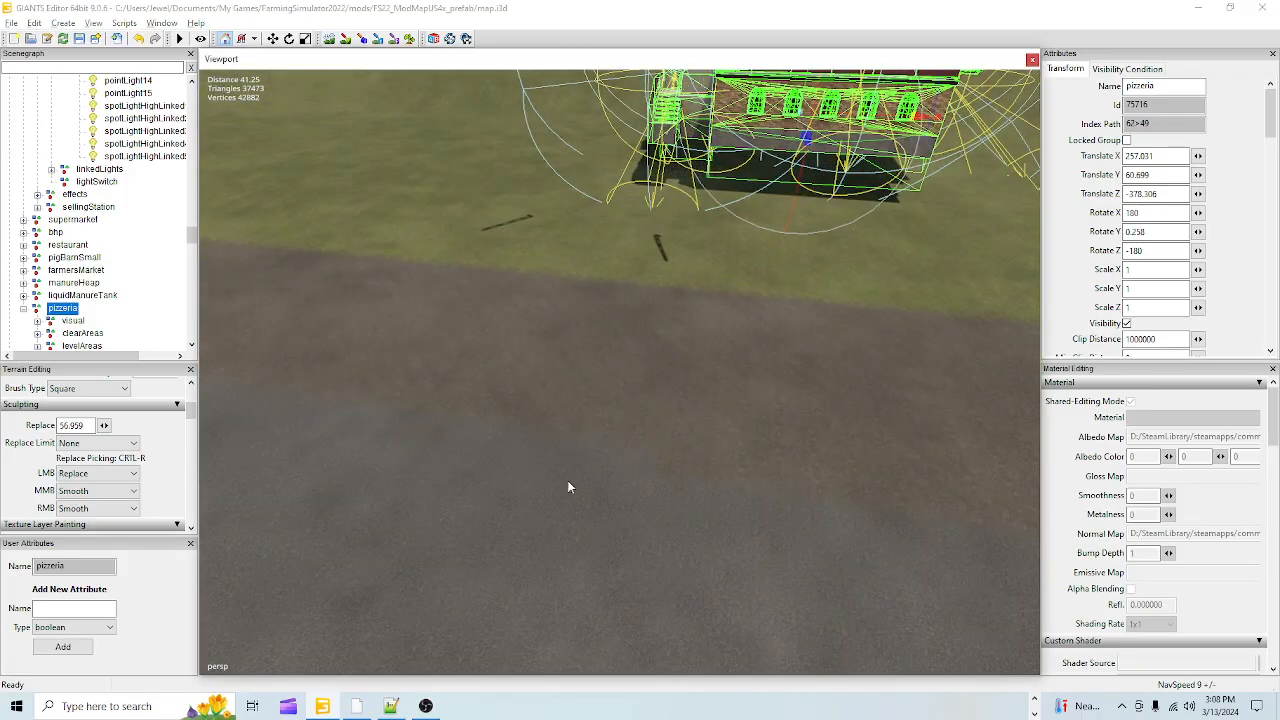
pyautogui.keyDown('alt'); pyautogui.moveTo(566, 484); pyautogui.dragTo(523, 509); pyautogui.keyUp('alt')
pyautogui.scroll(5, 716, 368)
pyautogui.keyDown('alt'); pyautogui.moveTo(716, 368); pyautogui.dragTo(665, 302); pyautogui.keyUp('alt')
pyautogui.scroll(5, 600, 574)
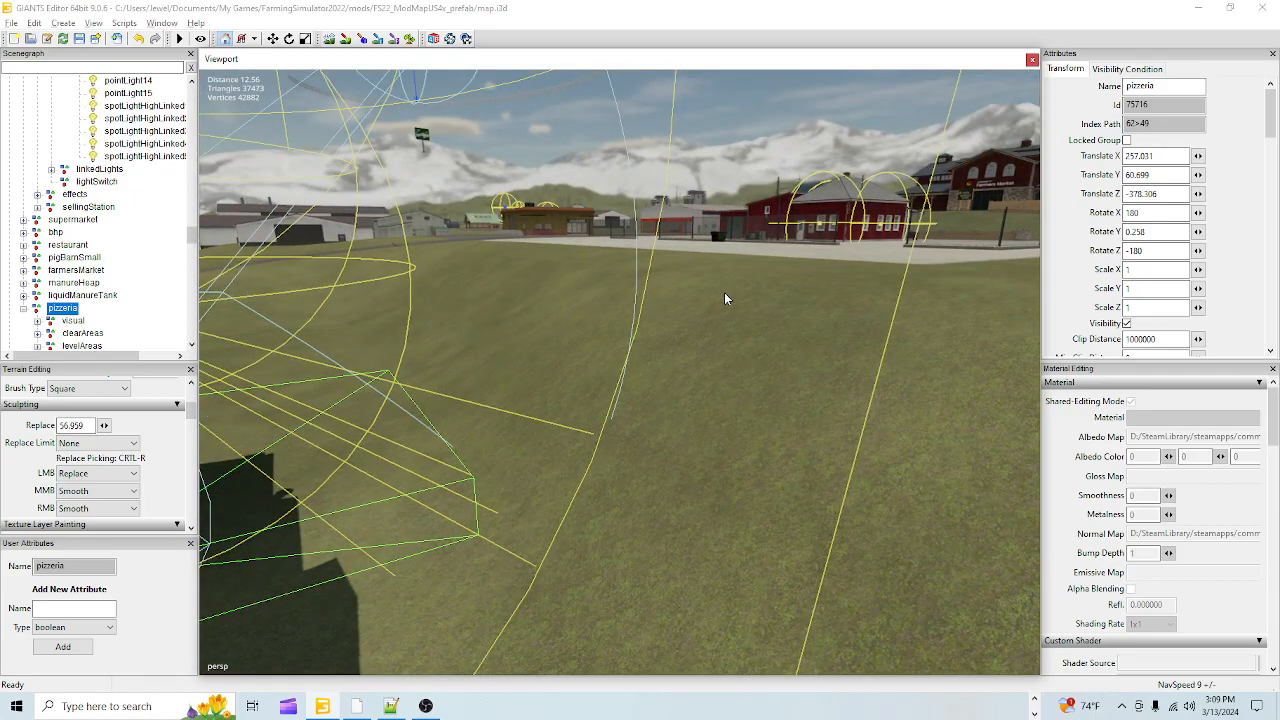
pyautogui.keyDown('alt'); pyautogui.moveTo(555, 374); pyautogui.dragTo(386, 463); pyautogui.keyUp('alt')
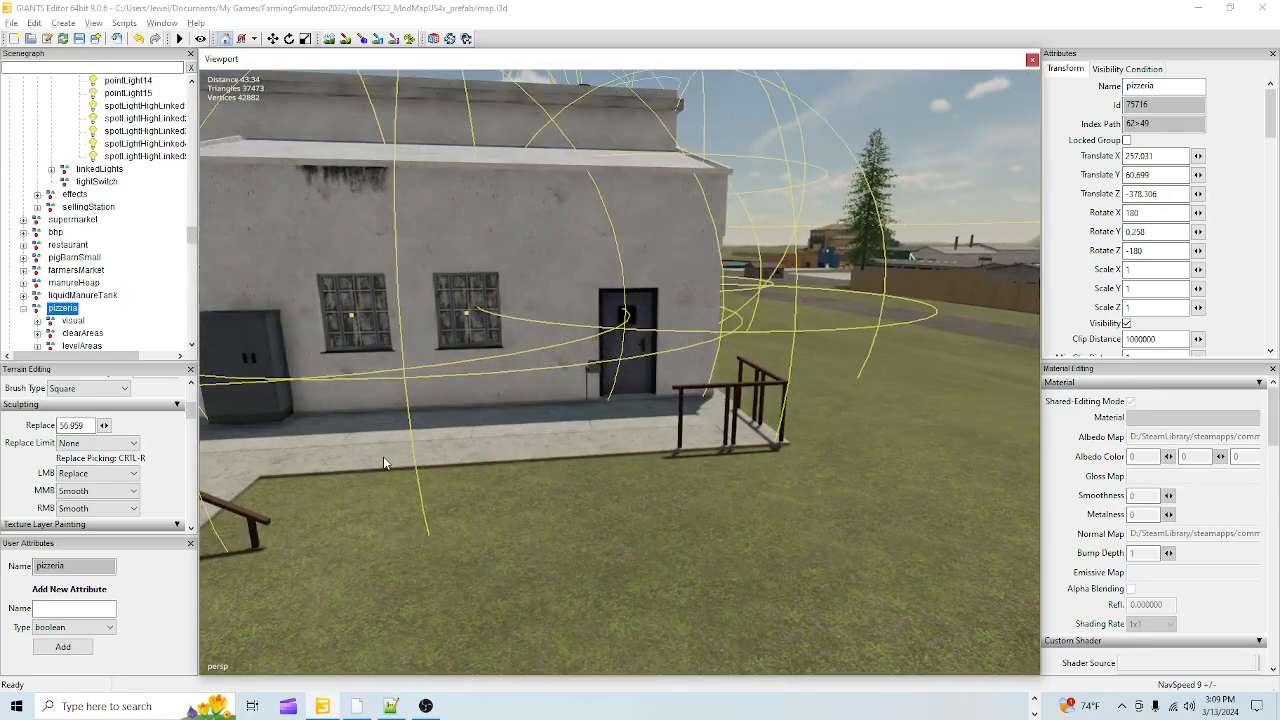
pyautogui.keyDown('alt'); pyautogui.moveTo(374, 506); pyautogui.dragTo(469, 333); pyautogui.keyUp('alt')
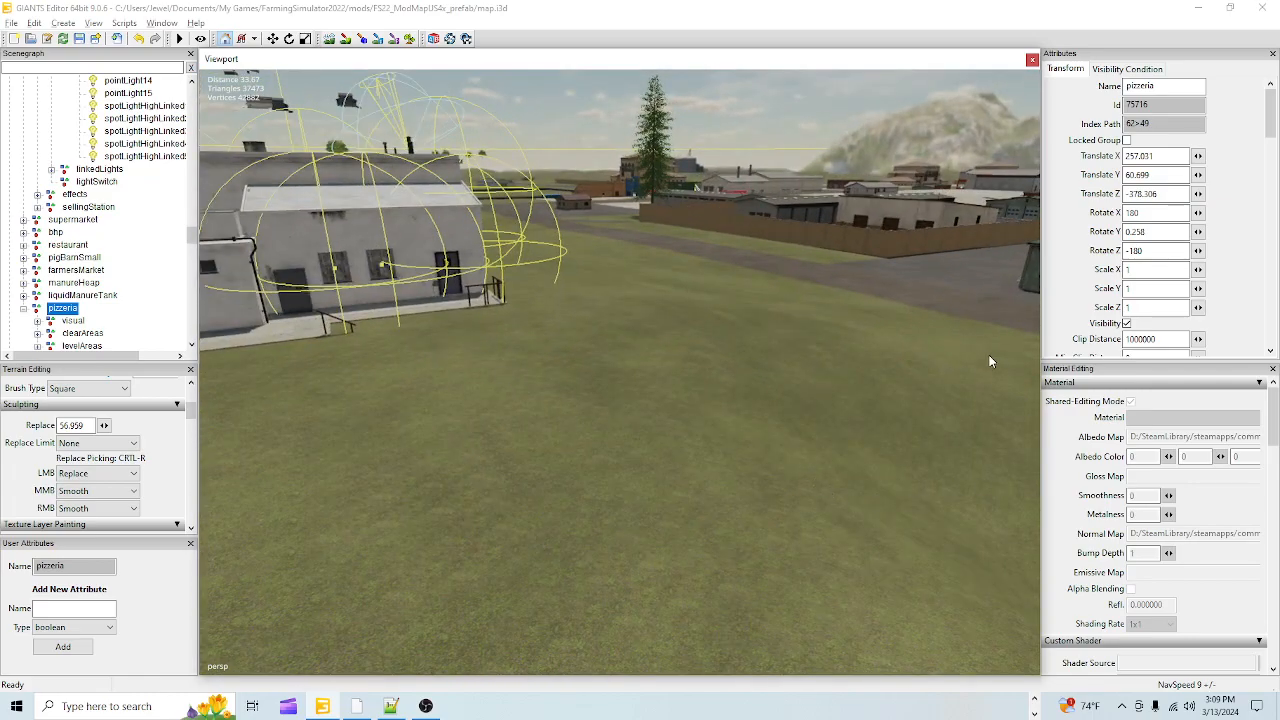
pyautogui.keyDown('alt'); pyautogui.moveTo(633, 356); pyautogui.dragTo(567, 473); pyautogui.keyUp('alt')
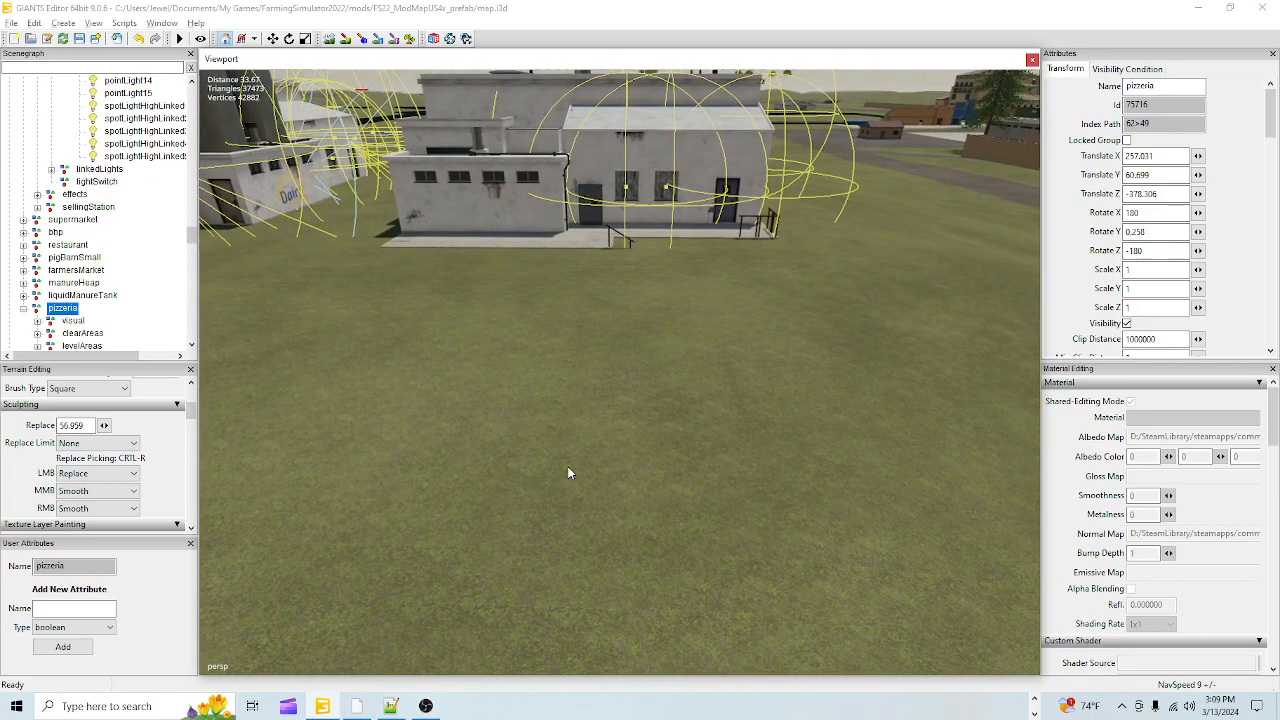
pyautogui.keyDown('alt'); pyautogui.moveTo(560, 523); pyautogui.dragTo(818, 522); pyautogui.keyUp('alt')
pyautogui.keyDown('alt'); pyautogui.moveTo(680, 527); pyautogui.dragTo(334, 498); pyautogui.keyUp('alt')
pyautogui.keyDown('alt'); pyautogui.moveTo(332, 493); pyautogui.dragTo(454, 586); pyautogui.keyUp('alt')
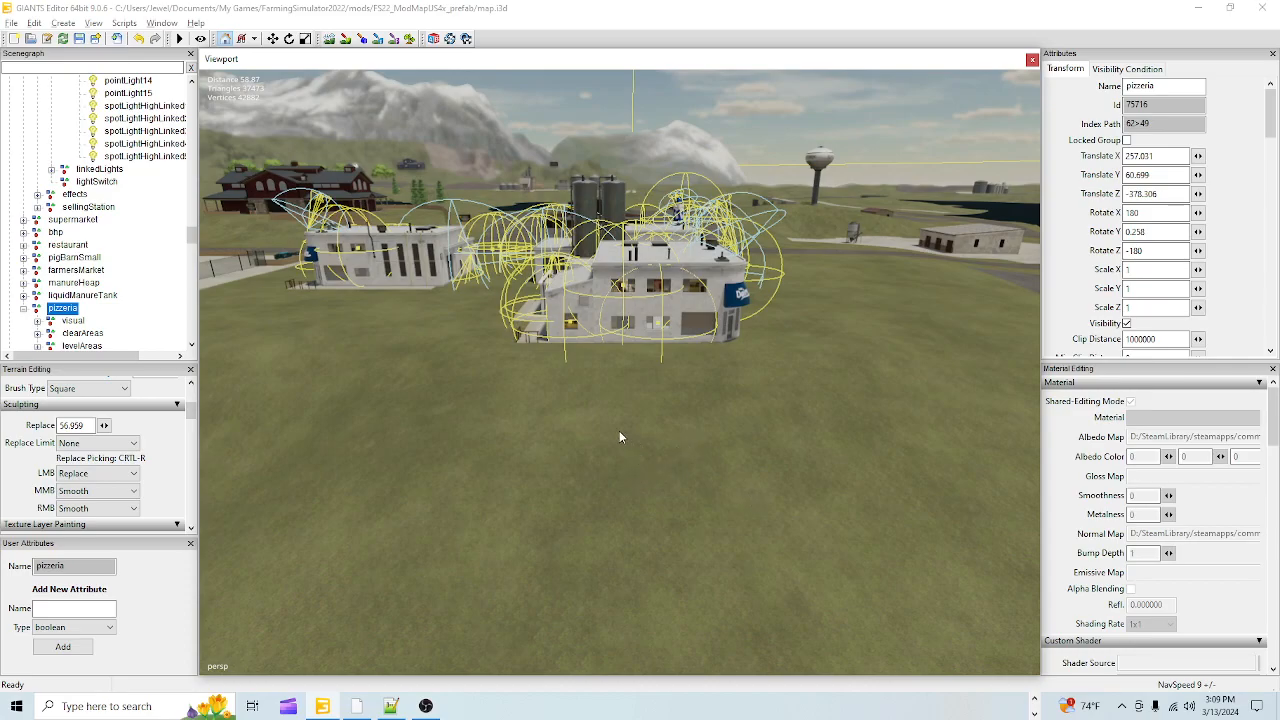
# - Move the pizzeria to Translate Z -383.59 and lower it onto the flattened grass at Translate Y 56.871
pyautogui.keyDown('alt'); pyautogui.moveTo(681, 511); pyautogui.dragTo(620, 453); pyautogui.keyUp('alt')
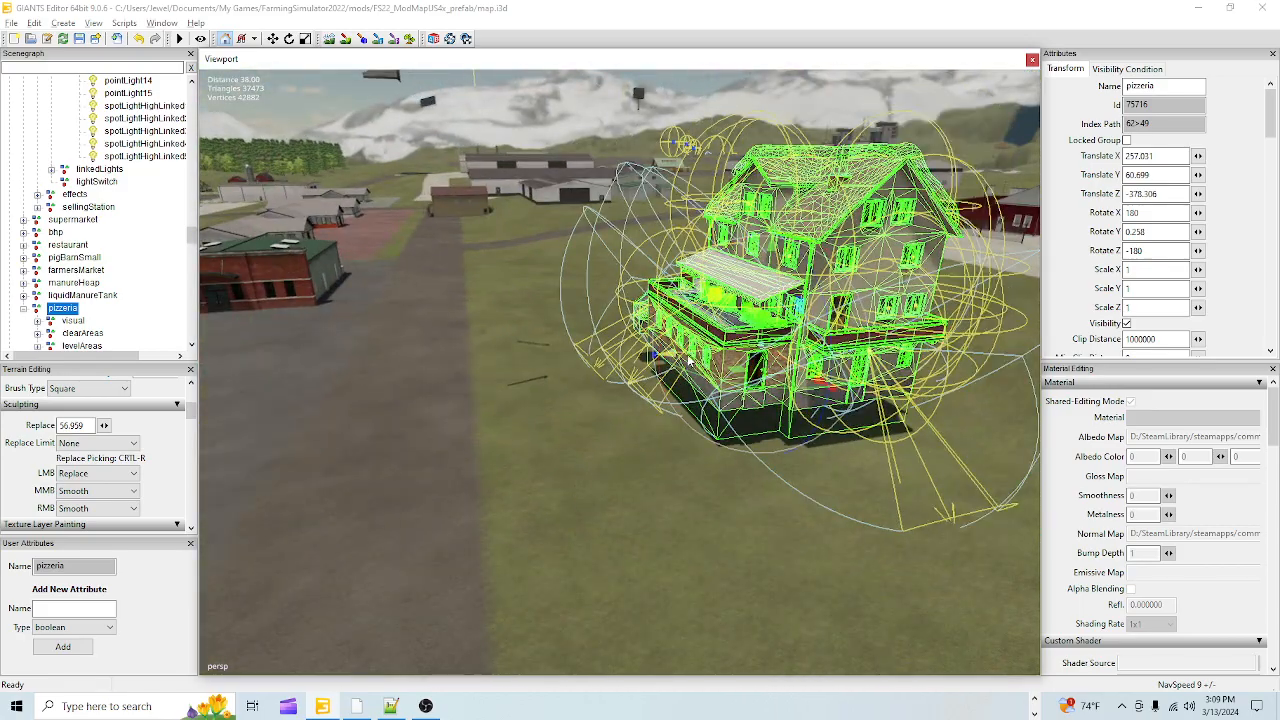
pyautogui.moveTo(685, 362); pyautogui.dragTo(614, 381)
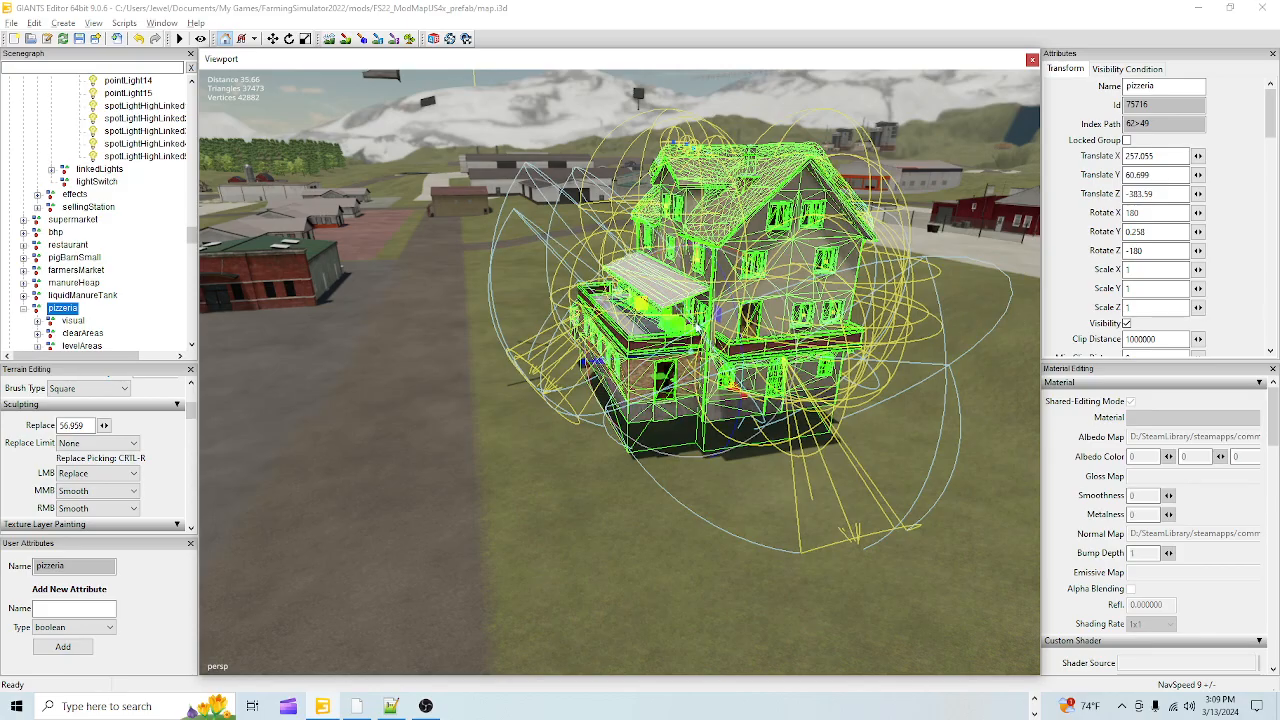
pyautogui.keyDown('alt'); pyautogui.moveTo(669, 366); pyautogui.dragTo(565, 418); pyautogui.keyUp('alt')
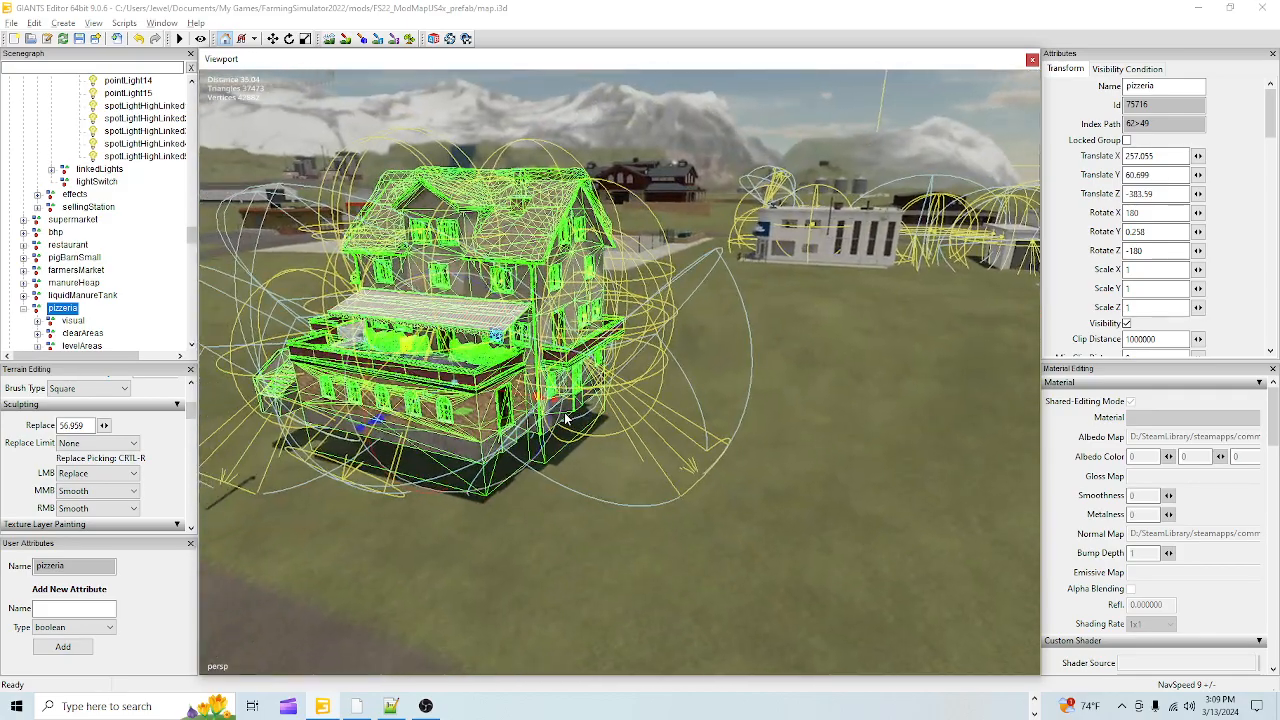
pyautogui.scroll(10, 523, 371)
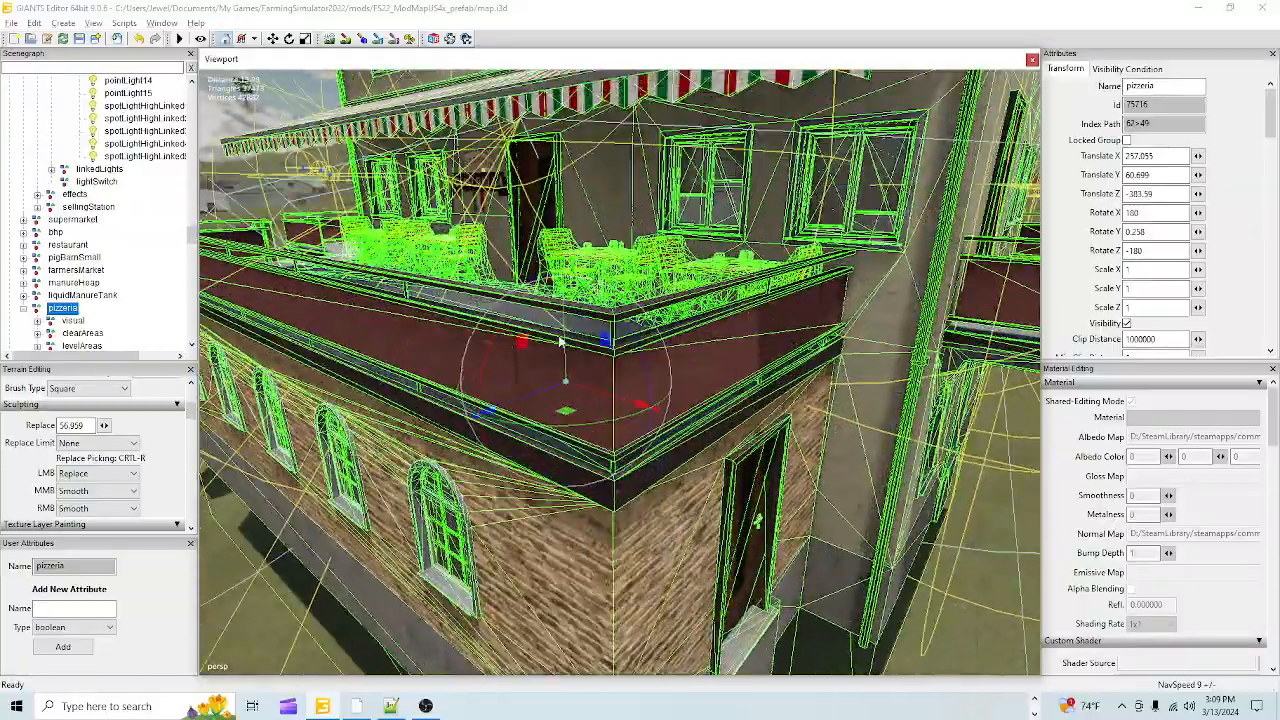
pyautogui.moveTo(561, 343); pyautogui.dragTo(543, 502)
# - Check the pizzeria's base at the terrace door corner and raise the building to Translate Y 56.945
pyautogui.keyDown('alt'); pyautogui.moveTo(662, 360); pyautogui.dragTo(694, 434); pyautogui.keyUp('alt')
pyautogui.scroll(5, 698, 385)
pyautogui.keyDown('alt'); pyautogui.moveTo(698, 379); pyautogui.dragTo(560, 412); pyautogui.keyUp('alt')
pyautogui.scroll(-5, 440, 347)
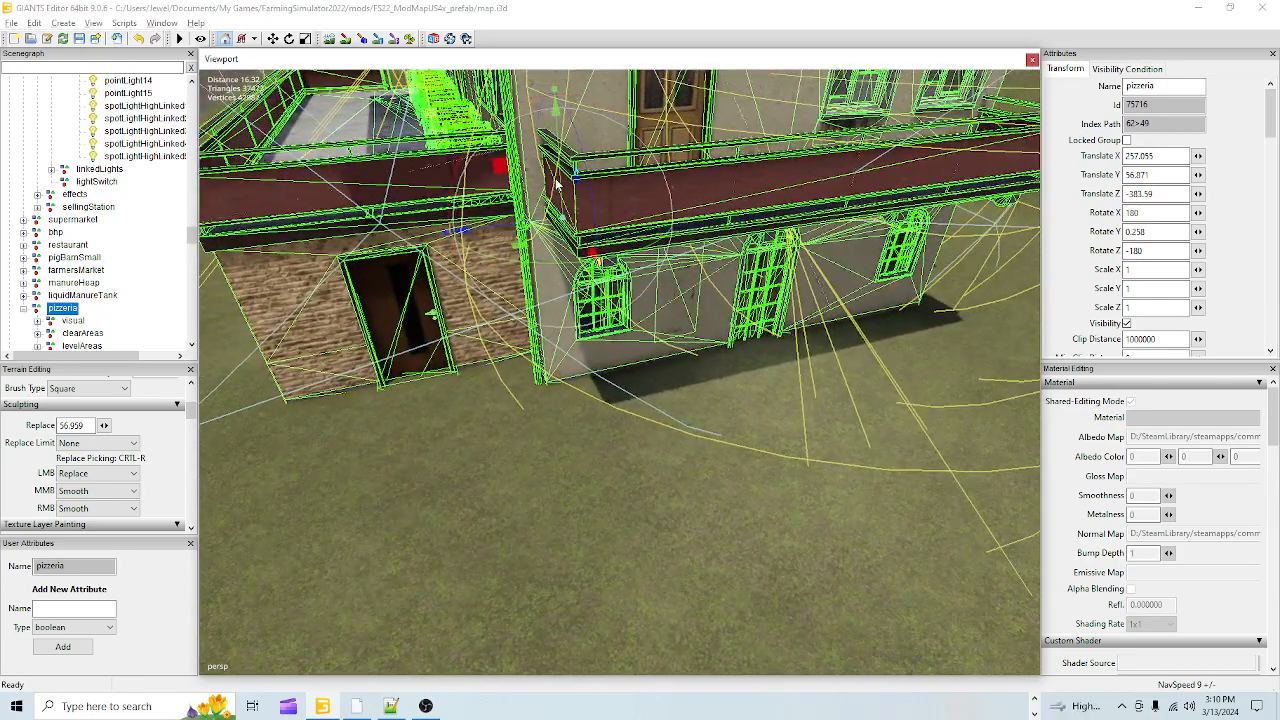
pyautogui.moveTo(560, 181); pyautogui.dragTo(563, 178)
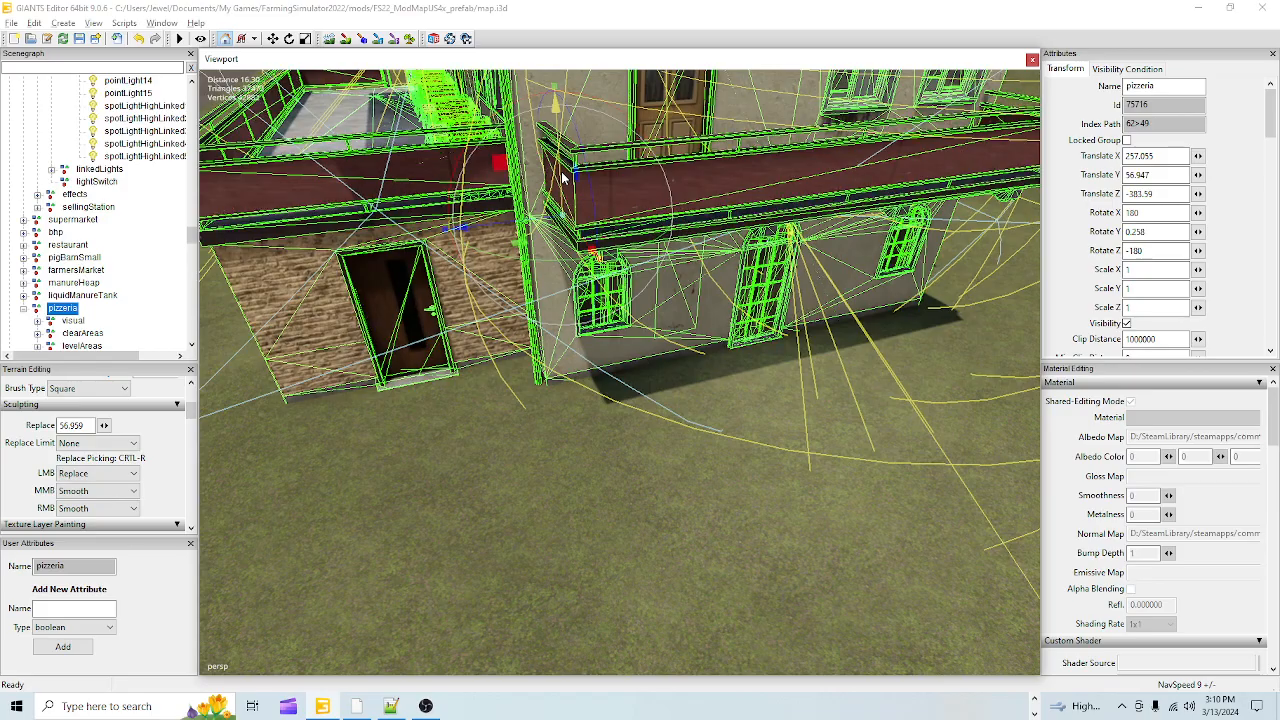
# - Inspect the ground-level window sill up close and raise the pizzeria slightly to Translate Y 56.958
pyautogui.keyDown('alt'); pyautogui.moveTo(775, 480); pyautogui.dragTo(662, 388, button='middle'); pyautogui.keyUp('alt')
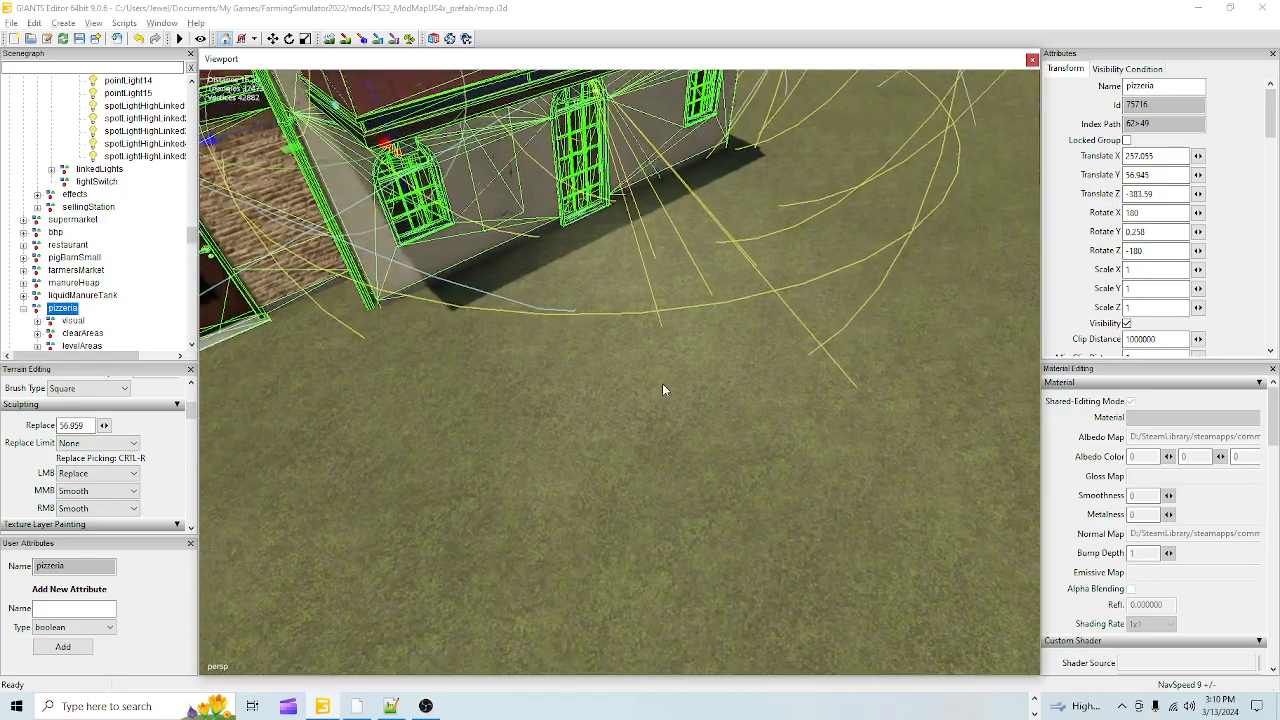
pyautogui.scroll(3, 612, 308)
pyautogui.keyDown('alt'); pyautogui.moveTo(612, 308); pyautogui.dragTo(571, 360, button='middle'); pyautogui.keyUp('alt')
pyautogui.scroll(3, 582, 344)
pyautogui.scroll(5, 583, 345)
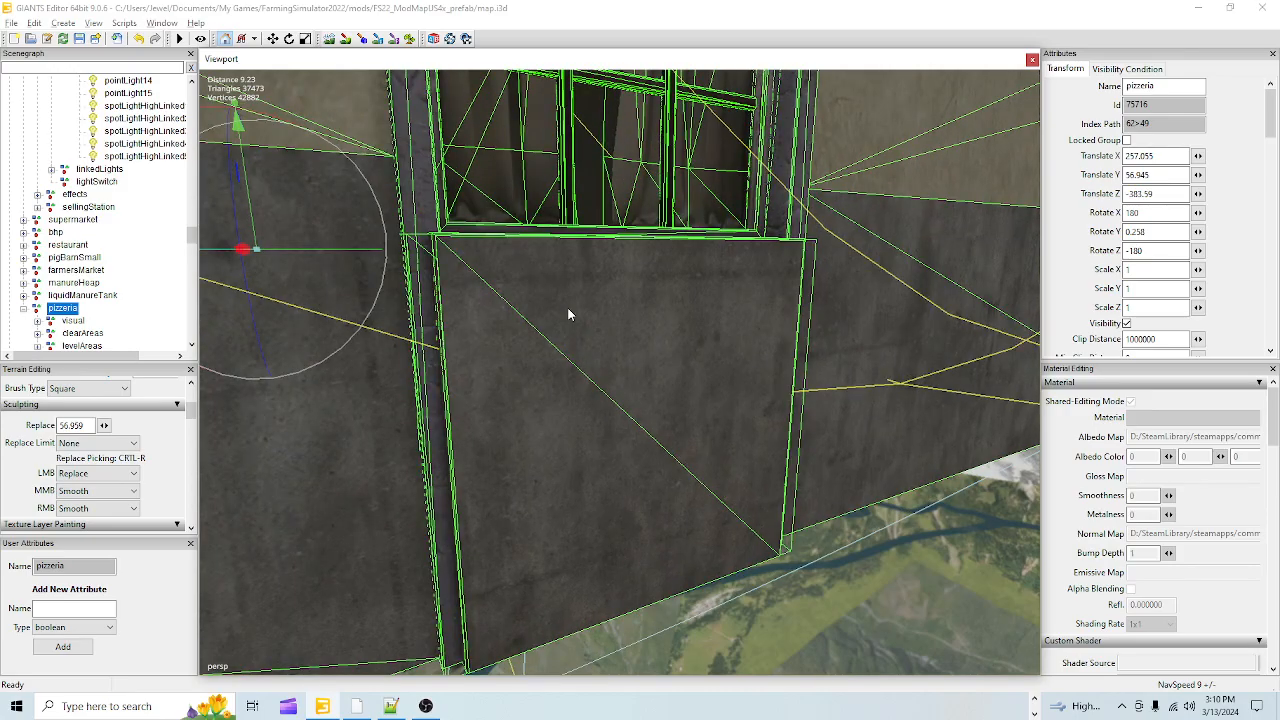
pyautogui.scroll(-2, 566, 312)
pyautogui.keyDown('alt'); pyautogui.moveTo(566, 312); pyautogui.dragTo(529, 347); pyautogui.keyUp('alt')
pyautogui.scroll(3, 572, 297)
pyautogui.scroll(3, 560, 268)
pyautogui.scroll(-3, 528, 347)
pyautogui.scroll(-1, 521, 369)
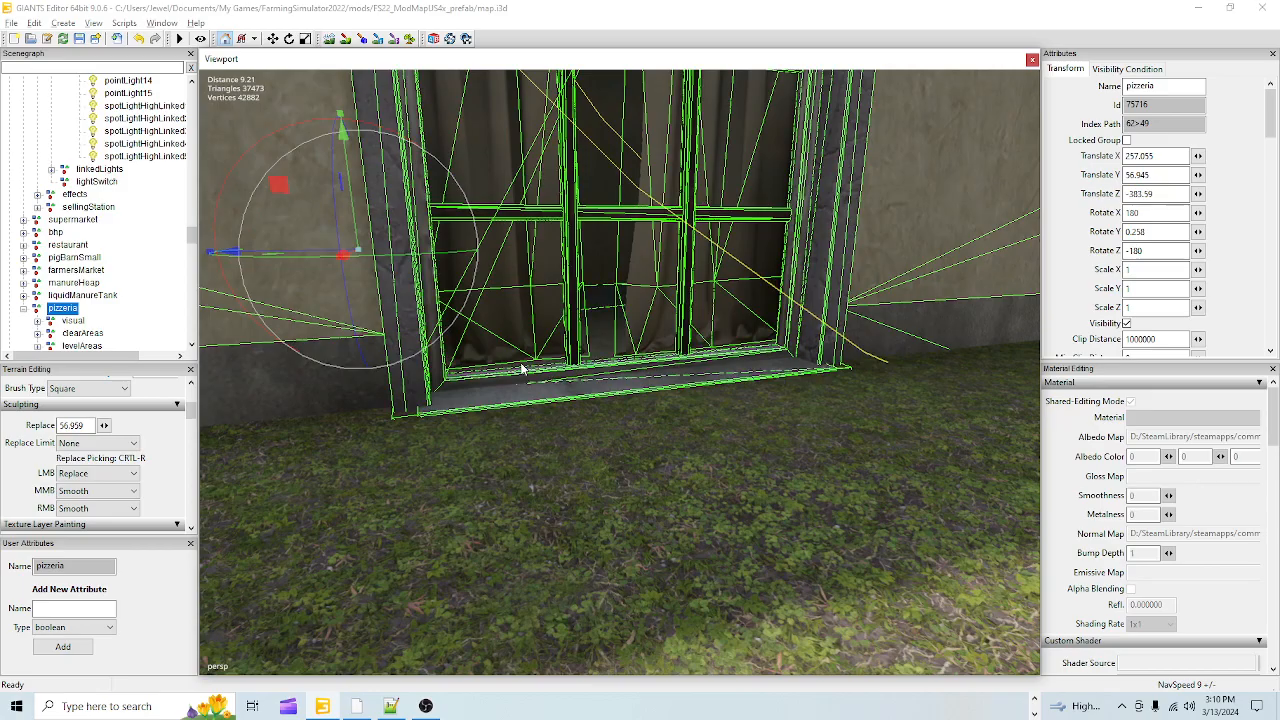
pyautogui.moveTo(353, 205); pyautogui.dragTo(358, 204)
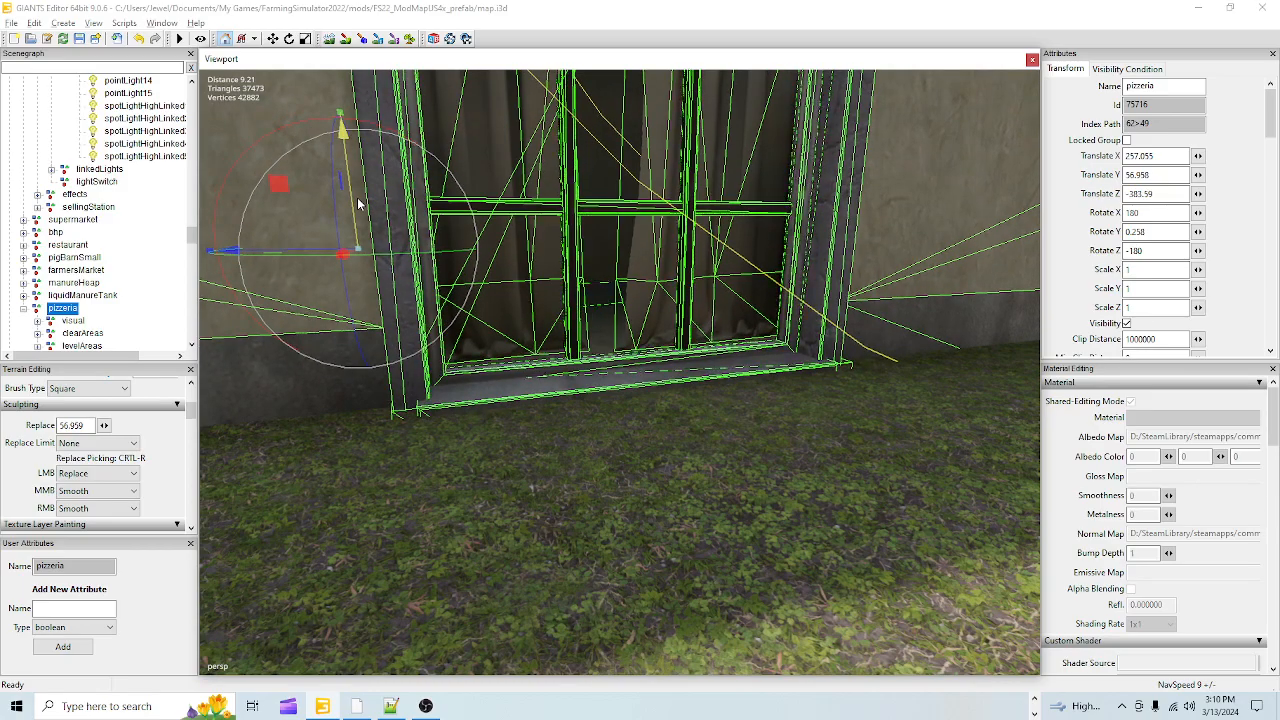
# - Examine where the foundation of the pizzeria's brick-faced wall meets the grass
pyautogui.keyDown('alt'); pyautogui.moveTo(556, 398); pyautogui.dragTo(548, 494); pyautogui.keyUp('alt')
pyautogui.scroll(-3, 610, 439)
pyautogui.scroll(-3, 545, 427)
pyautogui.scroll(-3, 526, 458)
pyautogui.scroll(3, 636, 444)
pyautogui.scroll(-3, 406, 487)
pyautogui.scroll(4, 540, 468)
pyautogui.keyDown('alt'); pyautogui.moveTo(532, 447); pyautogui.dragTo(785, 510); pyautogui.keyUp('alt')
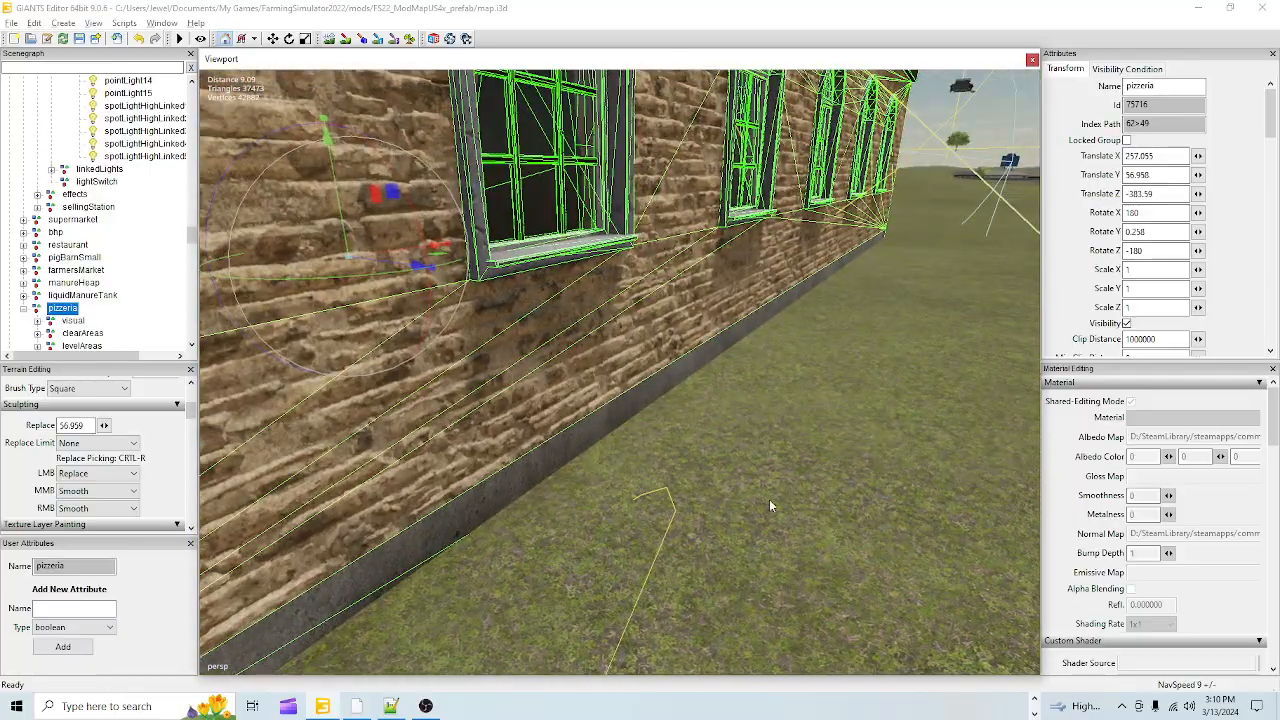
pyautogui.keyDown('alt'); pyautogui.moveTo(658, 498); pyautogui.dragTo(688, 494); pyautogui.keyUp('alt')
# - Examine the foundation and door thresholds along the pizzeria's plastered walls and double-door entrance for gaps above the grass
pyautogui.scroll(-5, 751, 413)
pyautogui.keyDown('alt'); pyautogui.moveTo(751, 413); pyautogui.dragTo(463, 540); pyautogui.keyUp('alt')
pyautogui.scroll(5, 571, 457)
pyautogui.keyDown('alt'); pyautogui.moveTo(571, 457); pyautogui.dragTo(710, 507); pyautogui.keyUp('alt')
pyautogui.scroll(4, 446, 512)
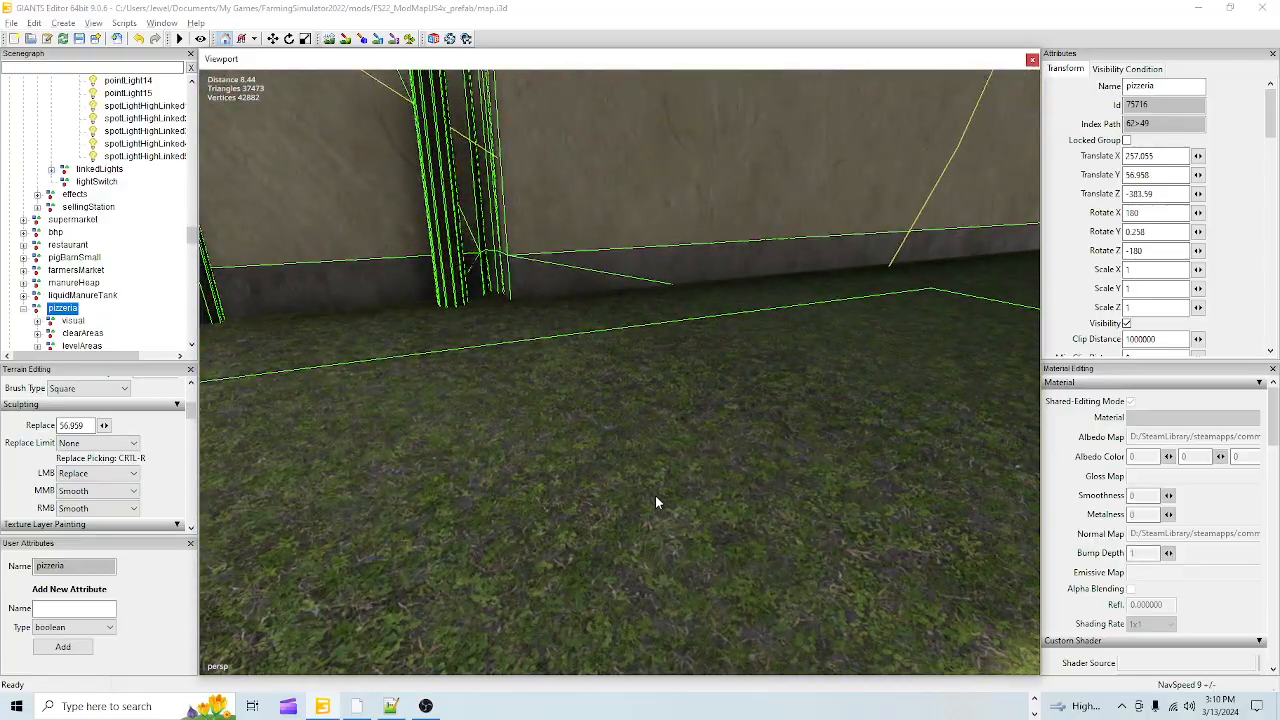
pyautogui.scroll(-4, 640, 490)
pyautogui.keyDown('alt'); pyautogui.moveTo(635, 489); pyautogui.dragTo(616, 493); pyautogui.keyUp('alt')
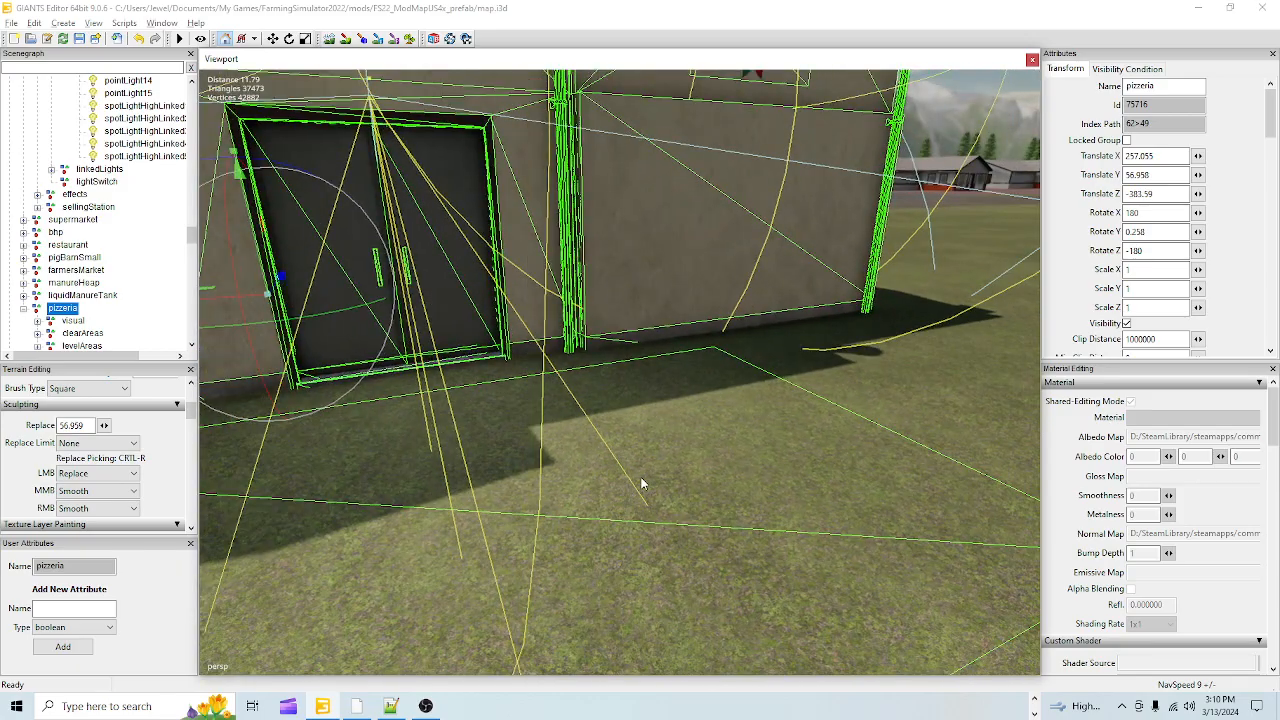
pyautogui.keyDown('alt'); pyautogui.moveTo(694, 370); pyautogui.dragTo(561, 447); pyautogui.keyUp('alt')
pyautogui.scroll(5, 520, 372)
pyautogui.scroll(5, 580, 426)
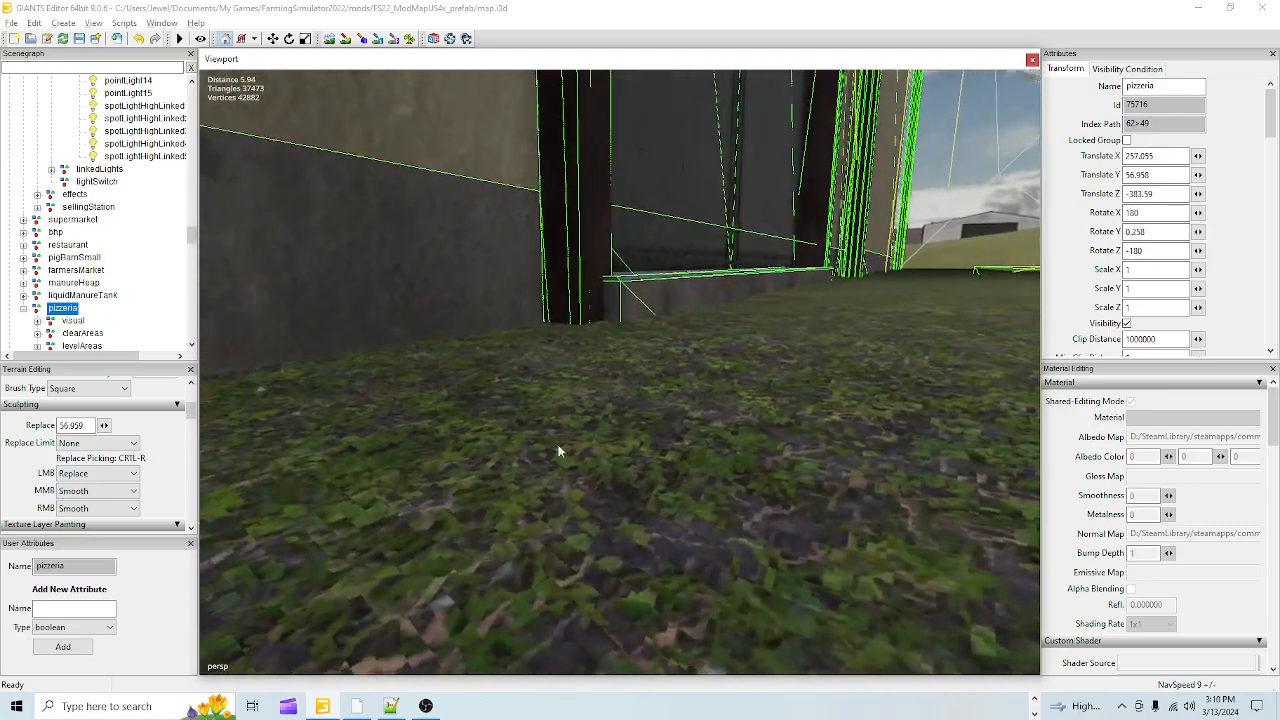
pyautogui.scroll(4, 549, 452)
pyautogui.scroll(-3, 544, 456)
pyautogui.scroll(-5, 562, 445)
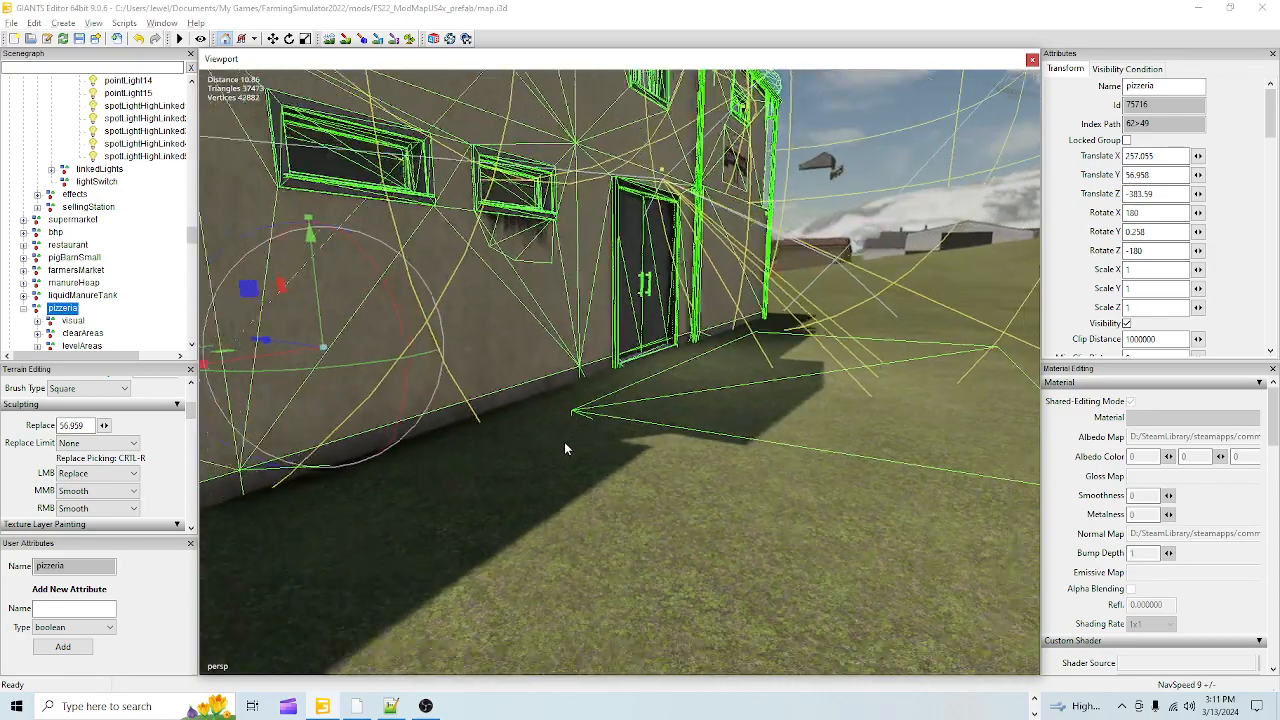
# - Level the grass in front of the pizzeria's double-door side to the terrain replace height 56.959
pyautogui.keyDown('alt'); pyautogui.moveTo(714, 448); pyautogui.dragTo(874, 343); pyautogui.keyUp('alt')
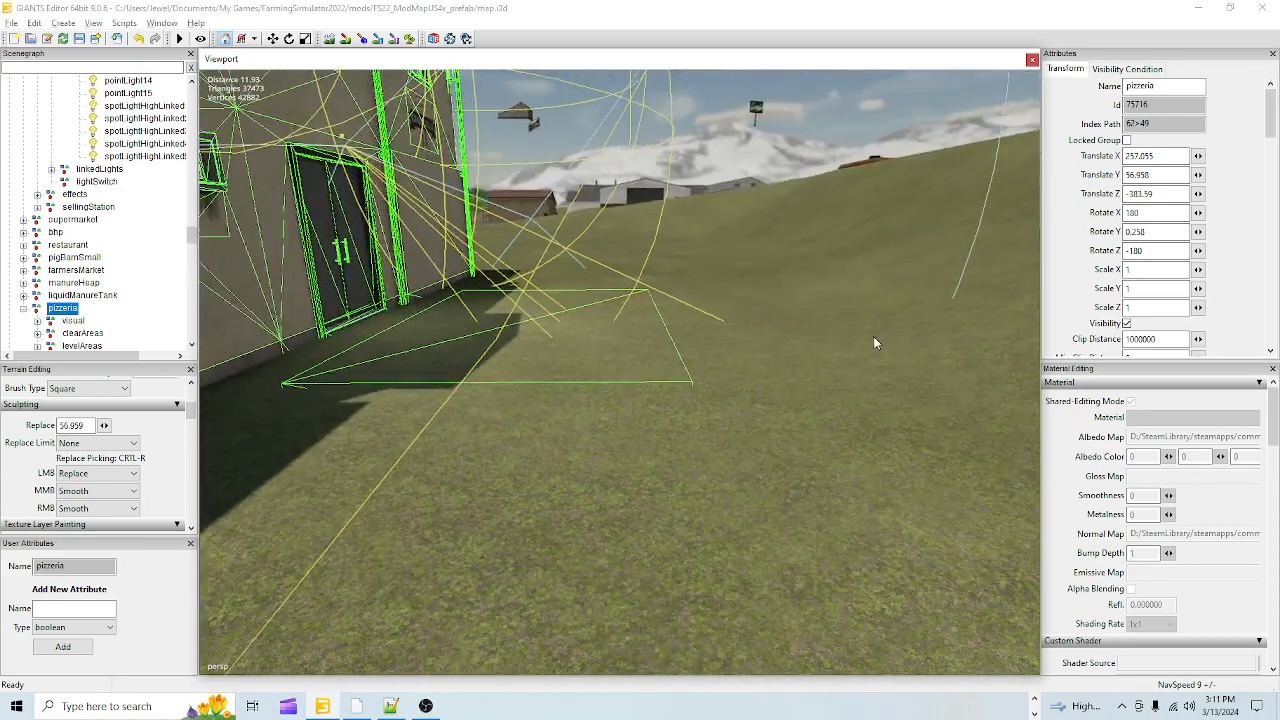
pyautogui.scroll(-5, 587, 545)
pyautogui.keyDown('alt'); pyautogui.moveTo(708, 454); pyautogui.dragTo(546, 443); pyautogui.keyUp('alt')
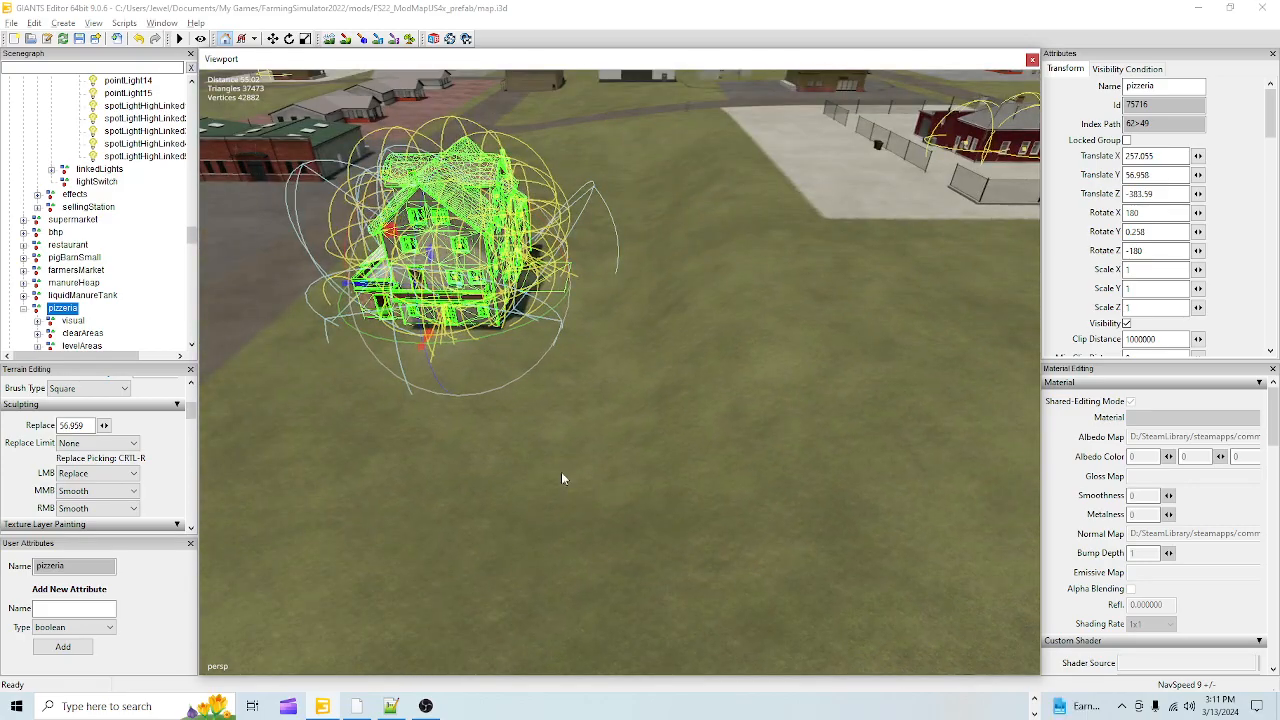
pyautogui.click(330, 38)
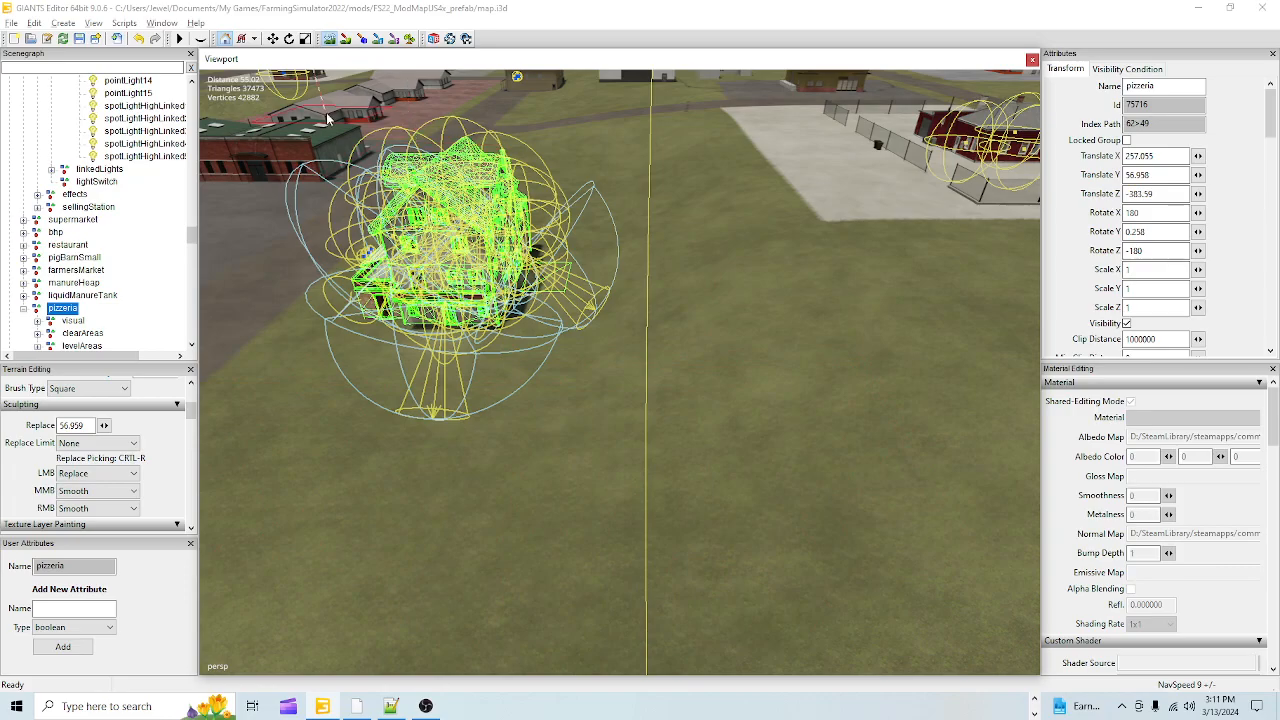
pyautogui.click(330, 40)
# - Move the pizzeria sideways along the road to Translate X 247.864 and Translate Z -383.631
pyautogui.keyDown('alt'); pyautogui.moveTo(674, 366); pyautogui.dragTo(492, 460); pyautogui.keyUp('alt')
pyautogui.scroll(4, 551, 403)
pyautogui.keyDown('alt'); pyautogui.moveTo(550, 401); pyautogui.dragTo(687, 482); pyautogui.keyUp('alt')
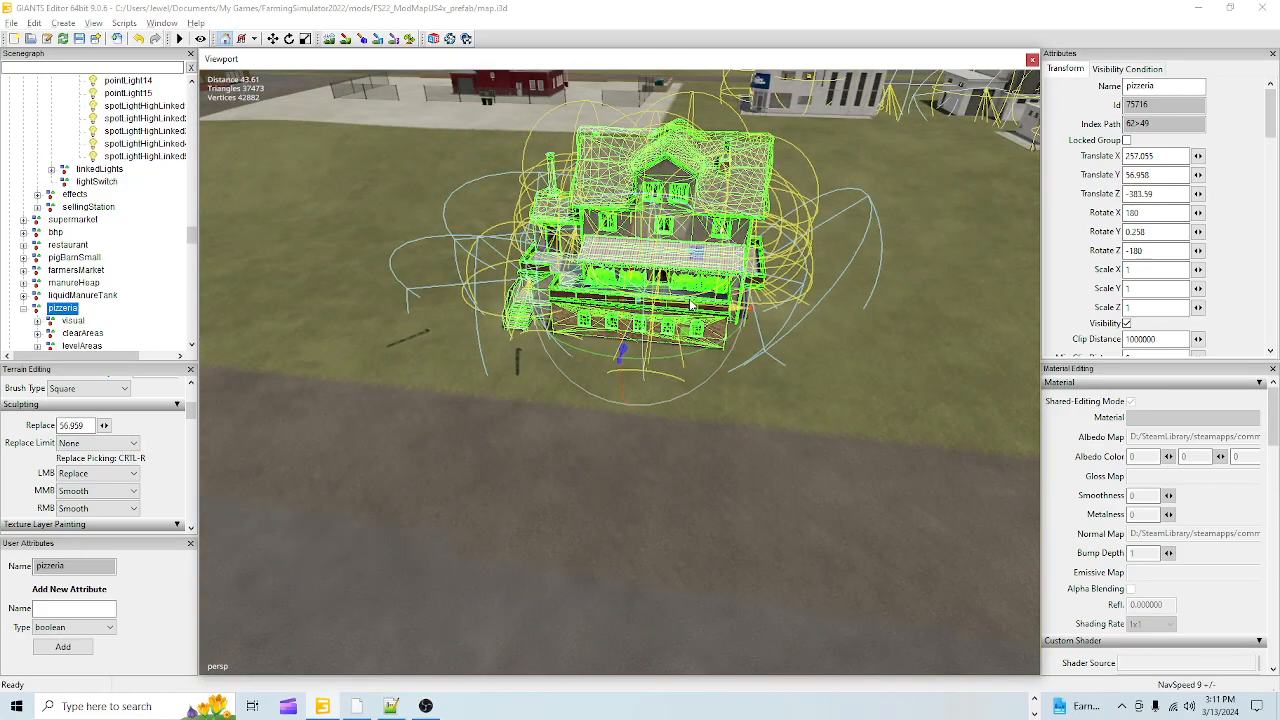
pyautogui.moveTo(688, 310); pyautogui.dragTo(806, 310)
pyautogui.keyDown('alt'); pyautogui.moveTo(713, 430); pyautogui.dragTo(679, 428); pyautogui.keyUp('alt')
pyautogui.keyDown('alt'); pyautogui.moveTo(619, 529); pyautogui.dragTo(610, 420); pyautogui.keyUp('alt')
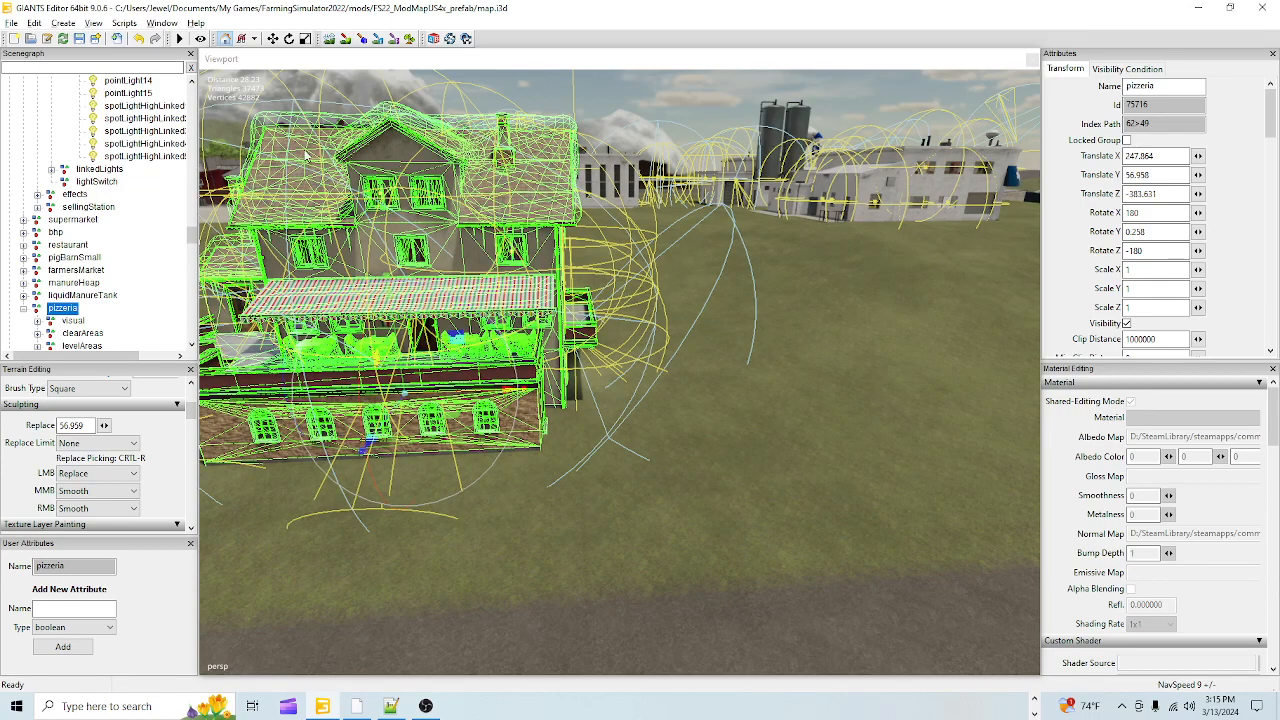
# - Level the grass around the relocated pizzeria's brick terrace and side wall to the terrain replace height 56.959
pyautogui.click(330, 39)
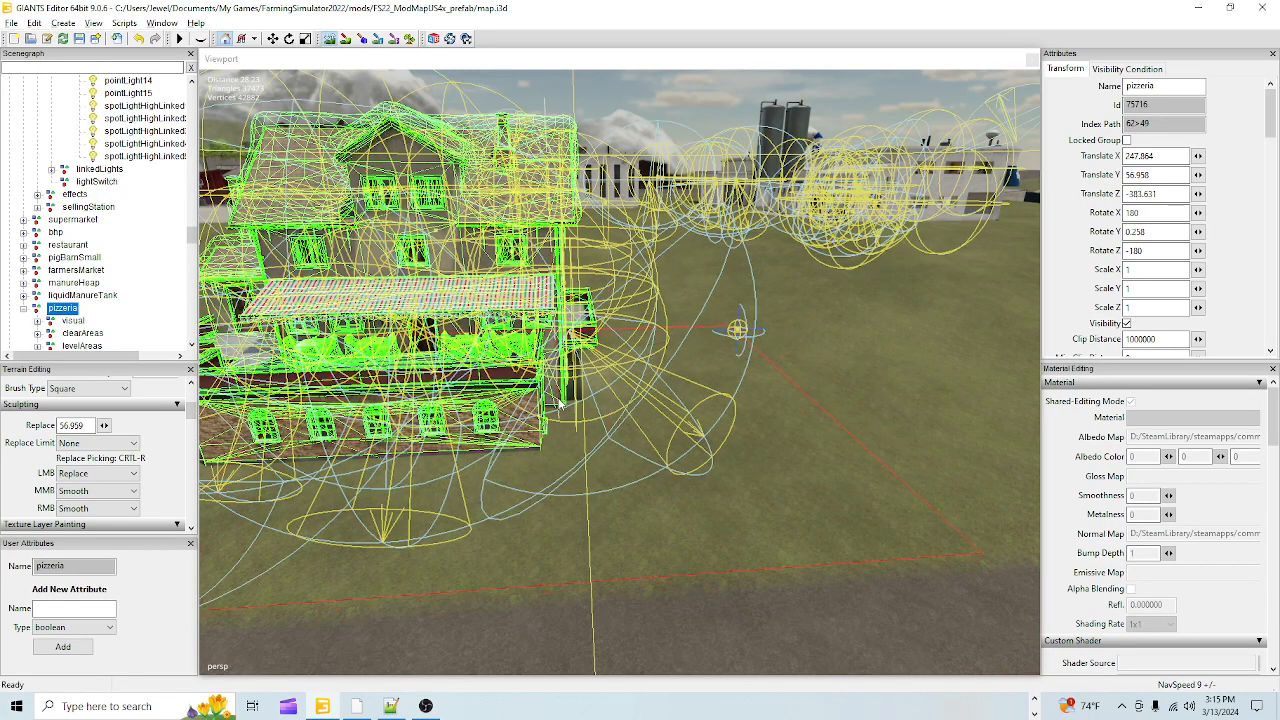
pyautogui.click(535, 413)
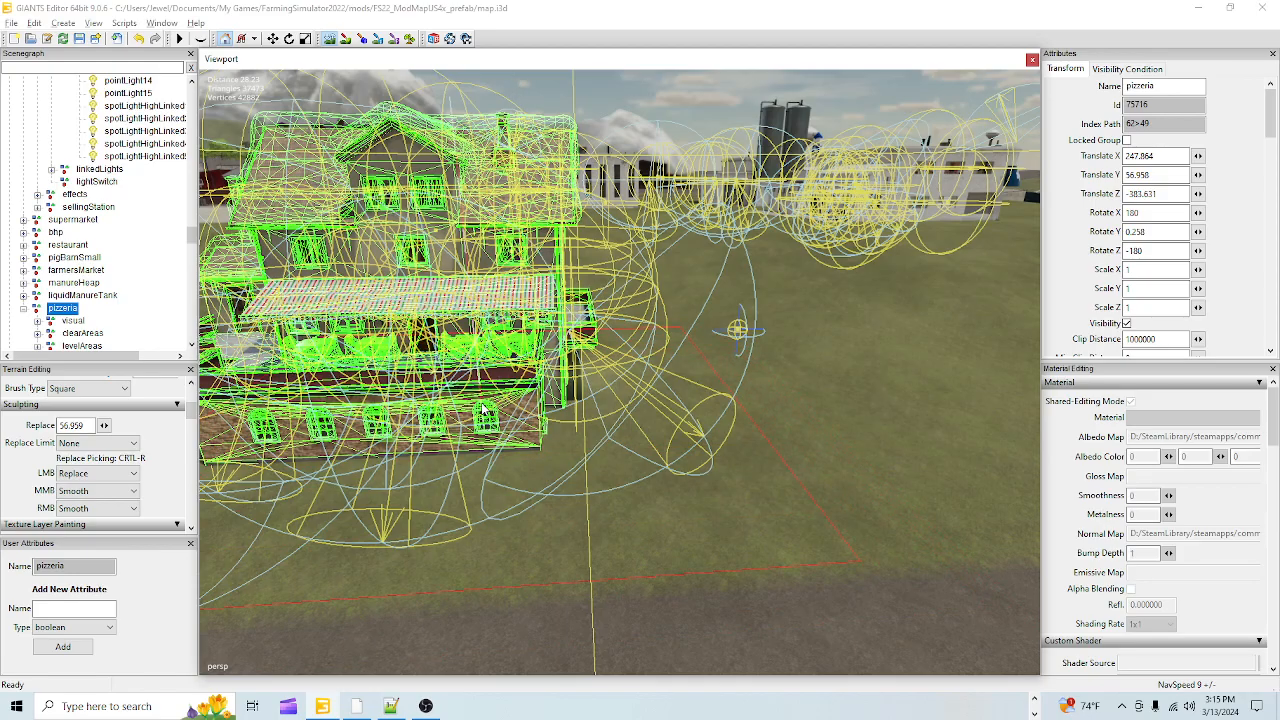
pyautogui.click(336, 43)
# - Examine the relocated pizzeria's position and surrounding ground relative to the roads, the green-roofed warehouses and the neighbouring lots
pyautogui.keyDown('alt'); pyautogui.moveTo(490, 275); pyautogui.dragTo(640, 446); pyautogui.keyUp('alt')
pyautogui.keyDown('alt'); pyautogui.moveTo(603, 393); pyautogui.dragTo(506, 417); pyautogui.keyUp('alt')
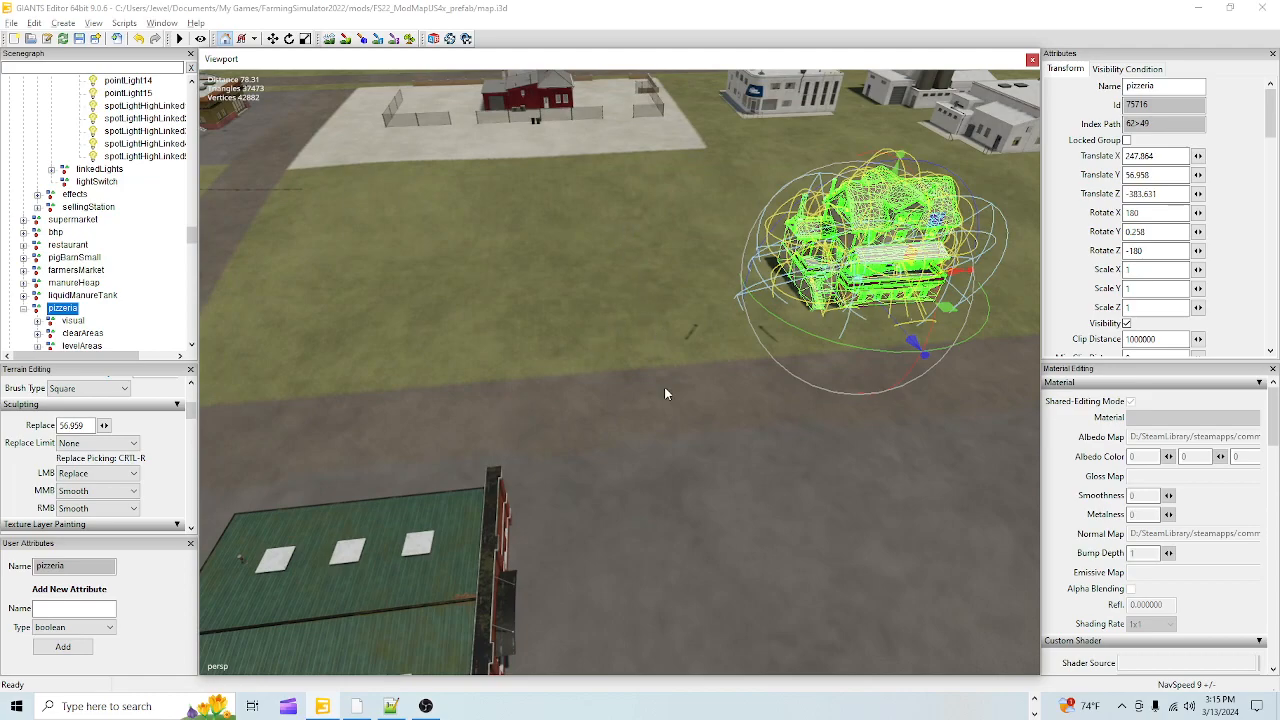
pyautogui.keyDown('alt'); pyautogui.moveTo(668, 366); pyautogui.dragTo(765, 421); pyautogui.keyUp('alt')
pyautogui.keyDown('alt'); pyautogui.moveTo(610, 511); pyautogui.dragTo(820, 277, button='right'); pyautogui.keyUp('alt')
pyautogui.keyDown('alt'); pyautogui.moveTo(658, 428); pyautogui.dragTo(788, 406); pyautogui.keyUp('alt')
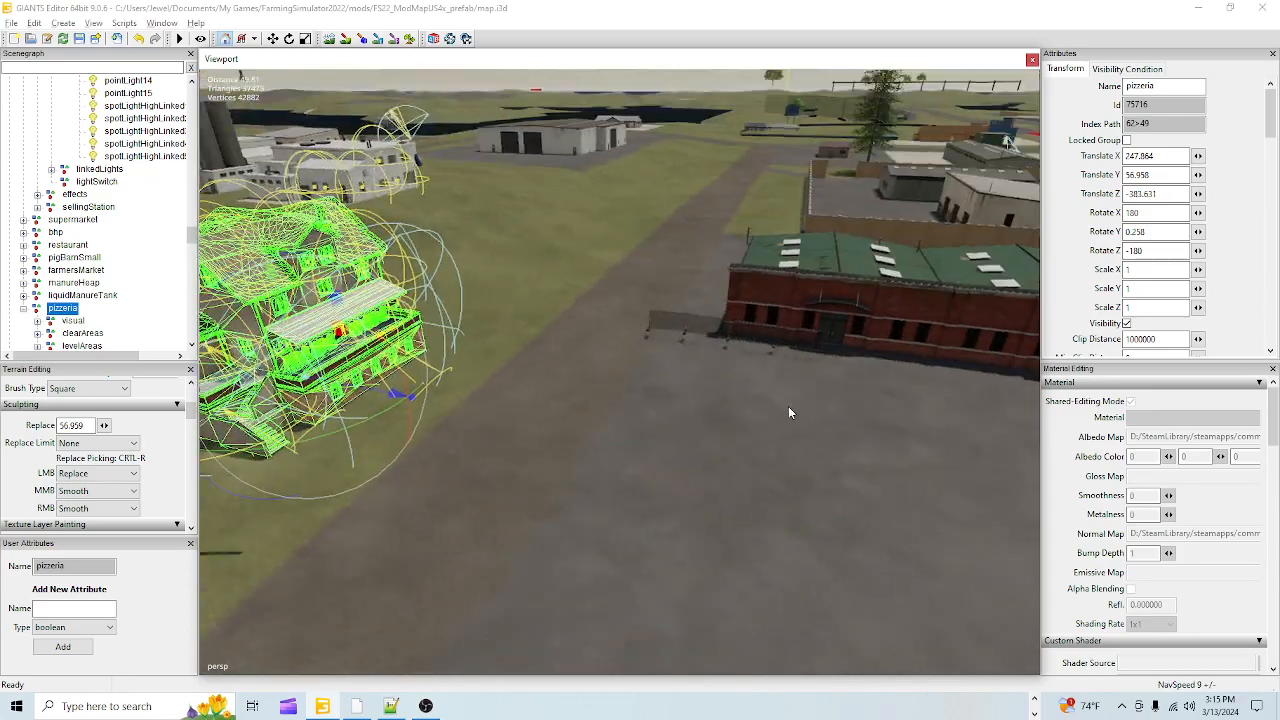
pyautogui.keyDown('alt'); pyautogui.moveTo(579, 518); pyautogui.dragTo(768, 252, button='right'); pyautogui.keyUp('alt')
pyautogui.keyDown('alt'); pyautogui.moveTo(768, 252); pyautogui.dragTo(640, 350); pyautogui.keyUp('alt')
pyautogui.keyDown('alt'); pyautogui.moveTo(640, 350); pyautogui.dragTo(711, 322, button='right'); pyautogui.keyUp('alt')
pyautogui.keyDown('alt'); pyautogui.moveTo(711, 322); pyautogui.dragTo(308, 394); pyautogui.keyUp('alt')
pyautogui.keyDown('alt'); pyautogui.moveTo(500, 317); pyautogui.dragTo(560, 225); pyautogui.keyUp('alt')
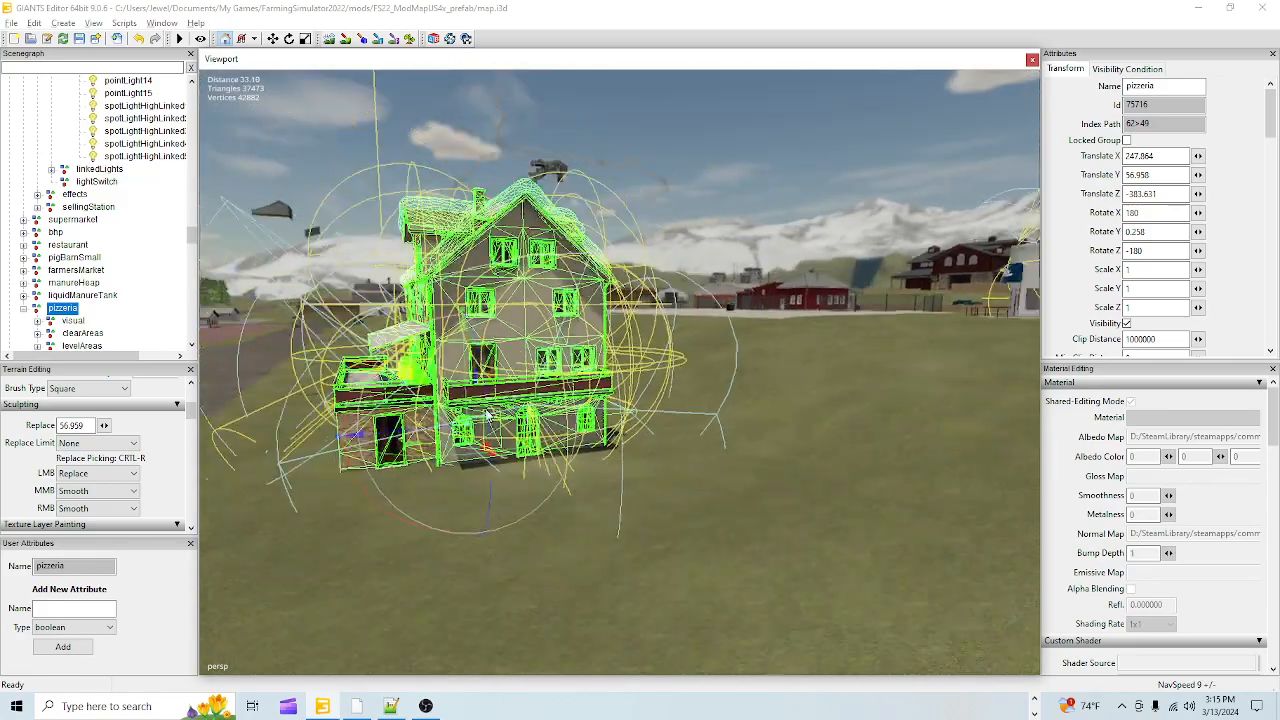
pyautogui.keyDown('alt'); pyautogui.moveTo(560, 225); pyautogui.dragTo(526, 489, button='right'); pyautogui.keyUp('alt')
pyautogui.keyDown('alt'); pyautogui.moveTo(580, 330); pyautogui.dragTo(672, 295); pyautogui.keyUp('alt')
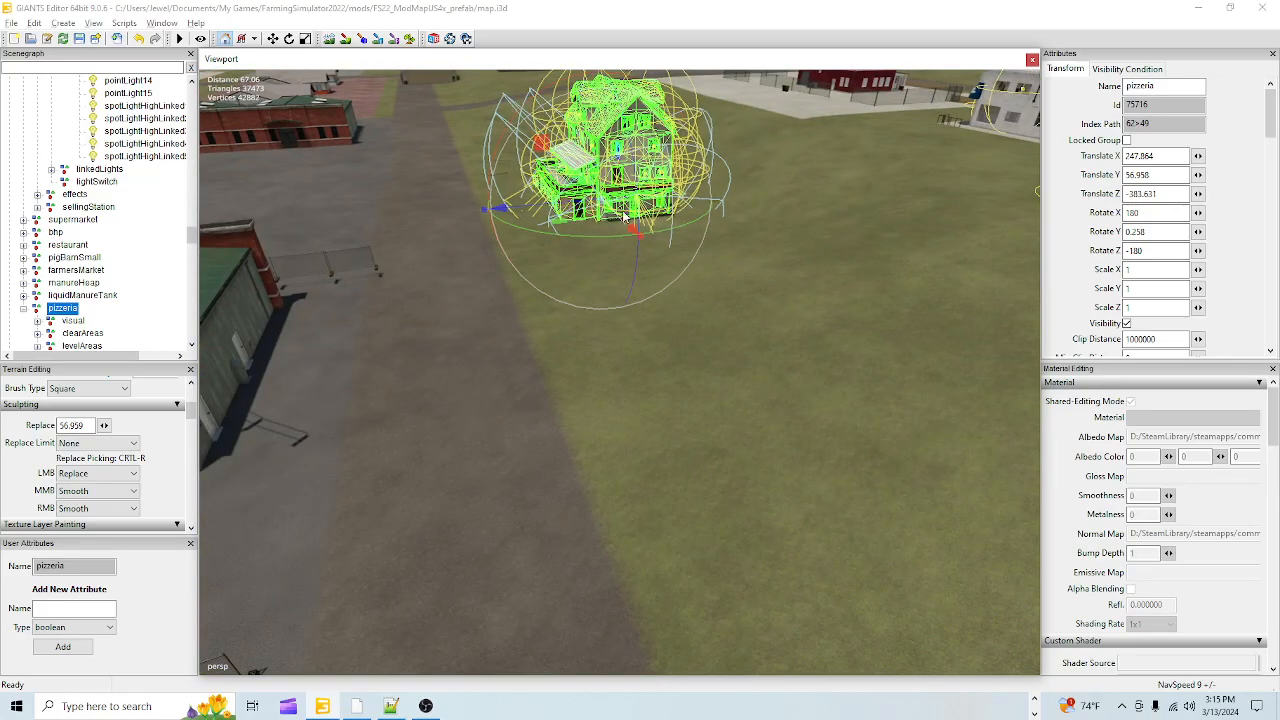
# - Level the grass strip beside the dirt road in line with the pizzeria to the terrain replace height 56.959
pyautogui.keyDown('alt'); pyautogui.moveTo(740, 439); pyautogui.dragTo(551, 295); pyautogui.keyUp('alt')
pyautogui.click(346, 42)
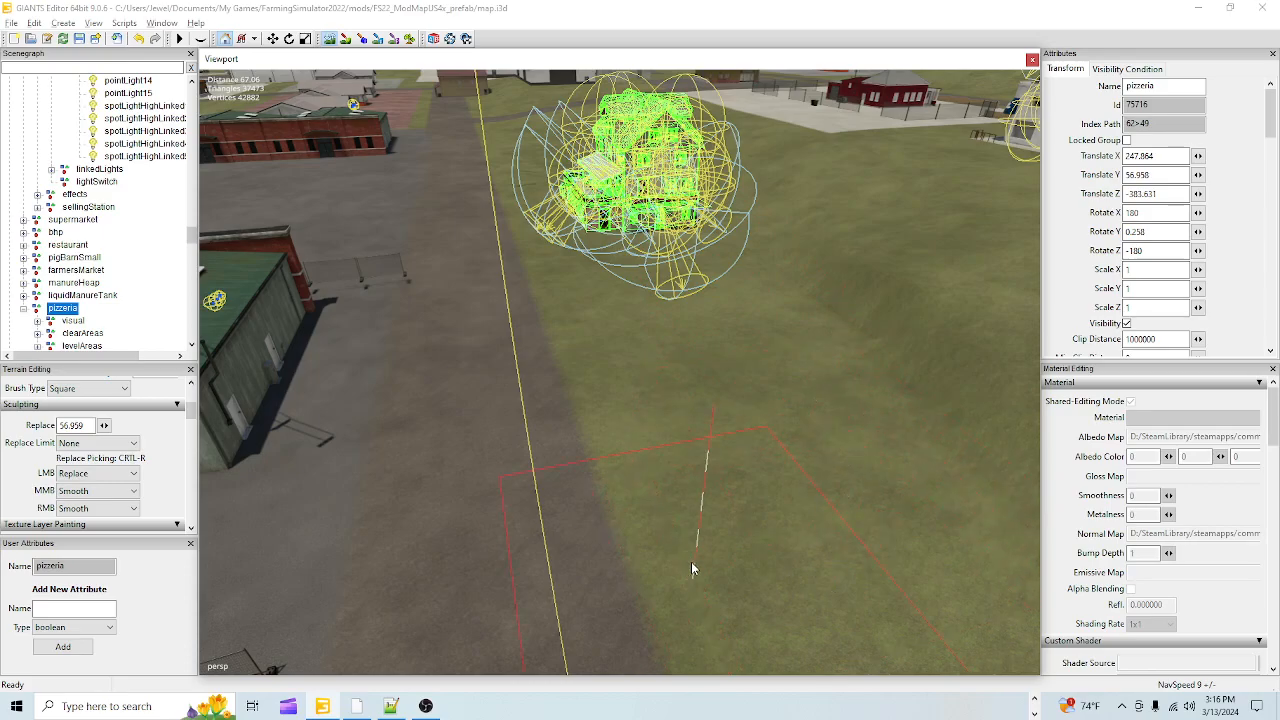
pyautogui.click(329, 39)
# - Extend the levelling at height 56.959 across the grass field between the dirt road and the dairy
pyautogui.moveTo(450, 271)
pyautogui.keyDown('alt'); pyautogui.mouseDown()
pyautogui.moveTo(570, 266)
pyautogui.moveTo(669, 320)
pyautogui.moveTo(686, 193)
pyautogui.mouseUp(); pyautogui.keyUp('alt')
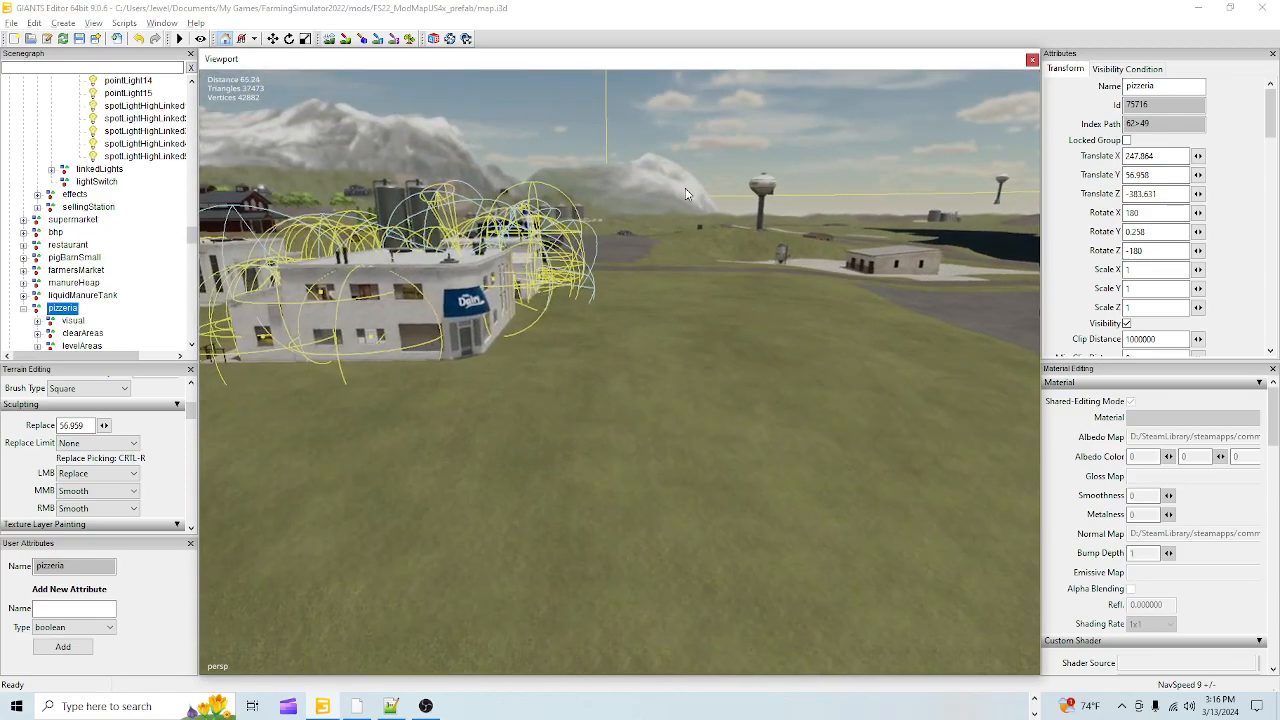
pyautogui.keyDown('alt'); pyautogui.moveTo(587, 357); pyautogui.dragTo(586, 449); pyautogui.keyUp('alt')
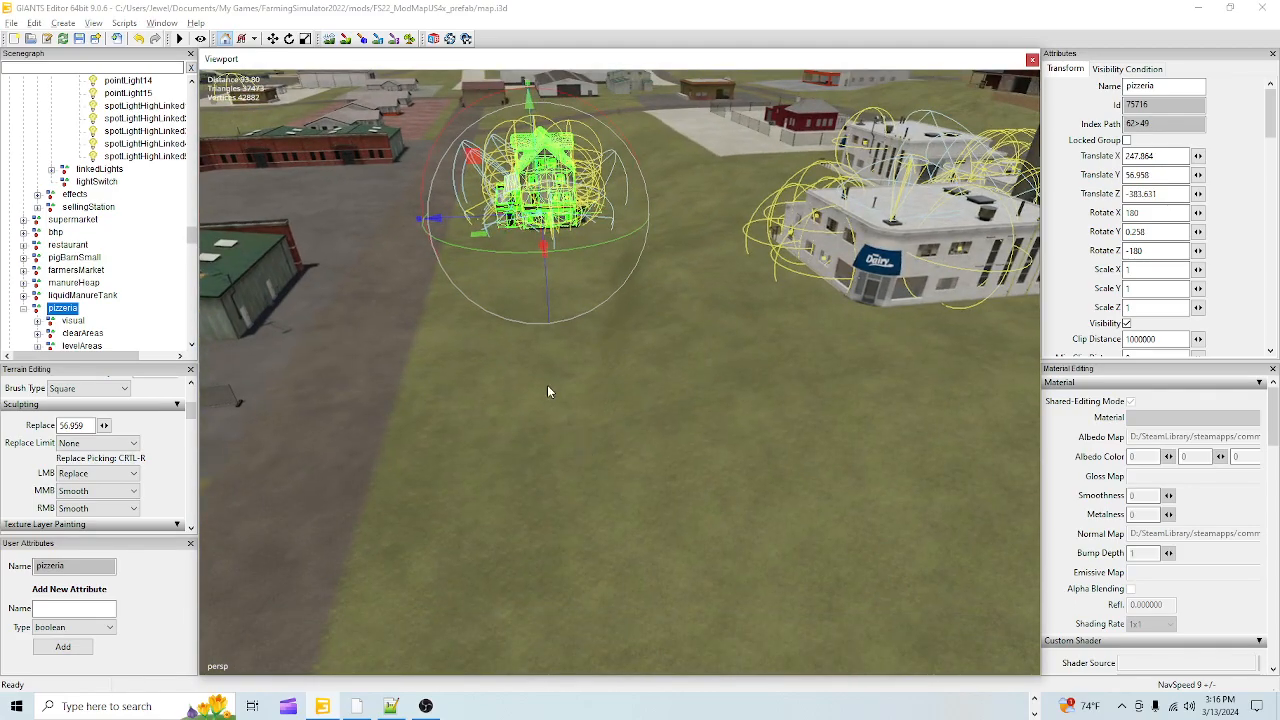
pyautogui.click(330, 39)
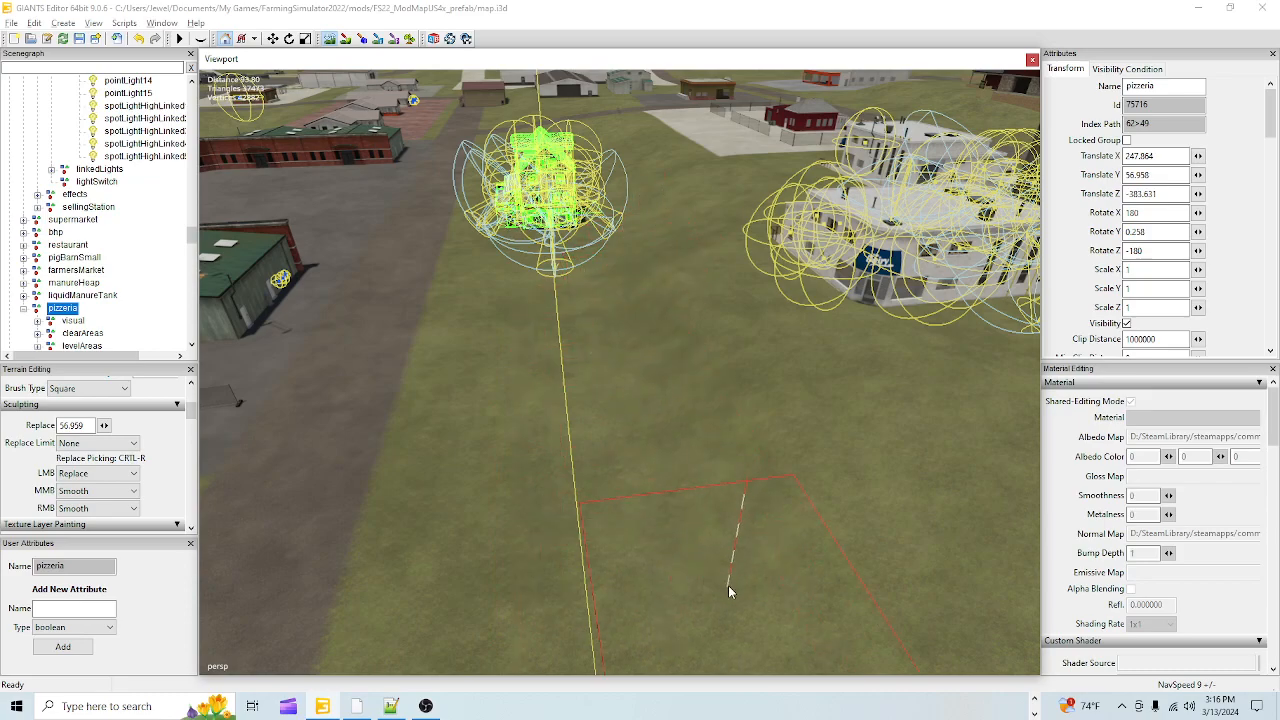
pyautogui.click(331, 40)
# - Examine the levelled ground around the pizzeria, from its terrace side across the grass towards the dairy
pyautogui.moveTo(522, 305)
pyautogui.keyDown('alt'); pyautogui.mouseDown()
pyautogui.moveTo(573, 312)
pyautogui.moveTo(528, 423)
pyautogui.mouseUp(); pyautogui.keyUp('alt')
pyautogui.scroll(4, 573, 308)
pyautogui.scroll(3, 573, 298)
pyautogui.scroll(3, 484, 328)
pyautogui.keyDown('alt'); pyautogui.moveTo(482, 326); pyautogui.dragTo(458, 248); pyautogui.keyUp('alt')
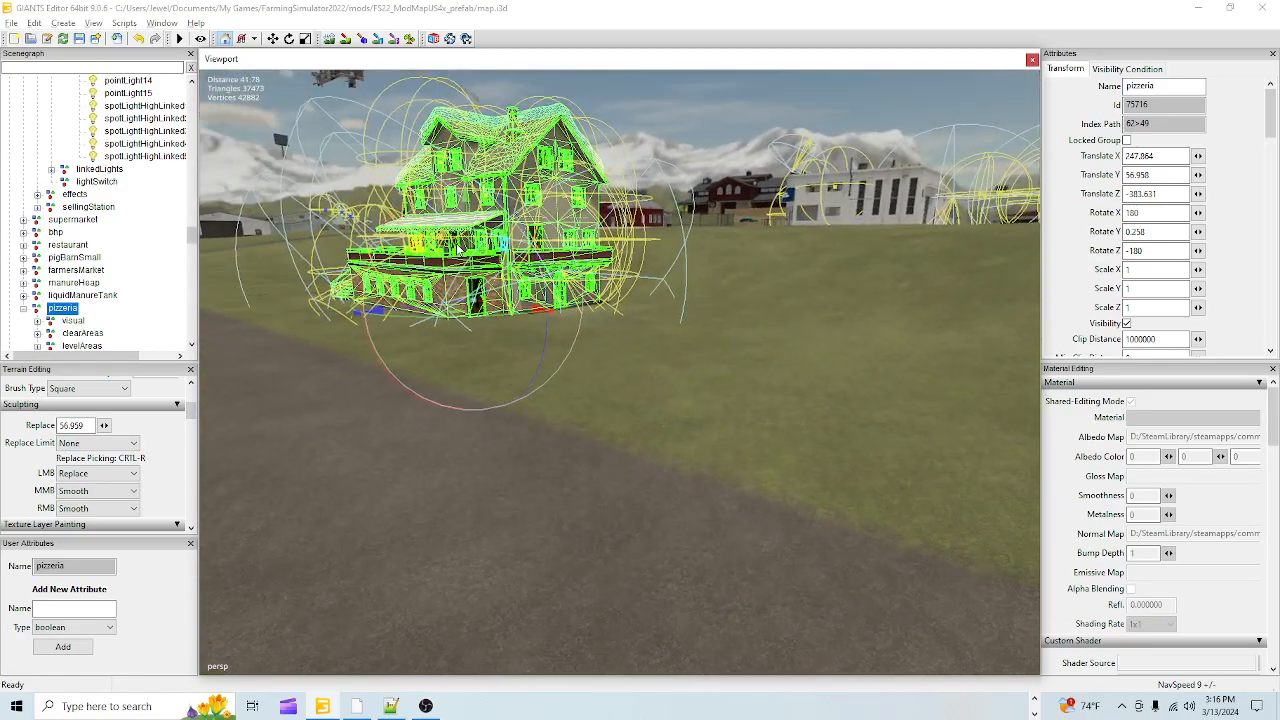
pyautogui.scroll(3, 583, 503)
pyautogui.keyDown('alt'); pyautogui.moveTo(583, 503); pyautogui.dragTo(581, 602); pyautogui.keyUp('alt')
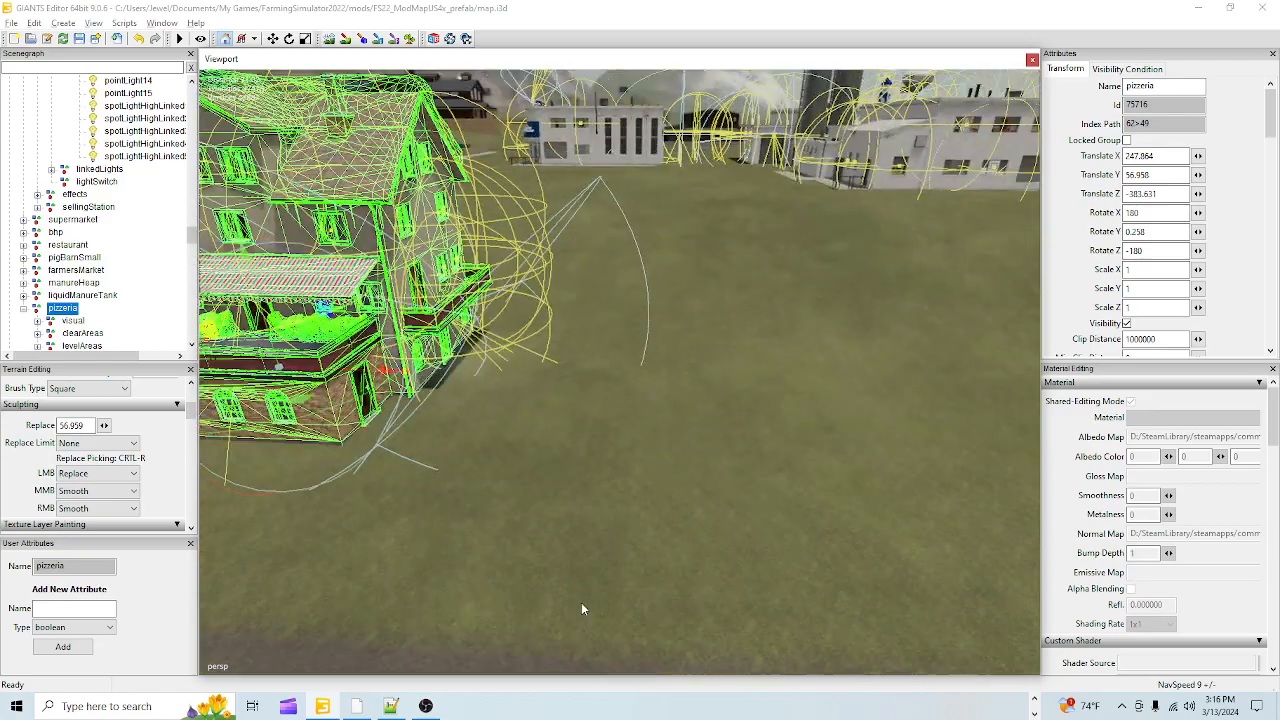
pyautogui.keyDown('alt'); pyautogui.moveTo(591, 541); pyautogui.dragTo(633, 581); pyautogui.keyUp('alt')
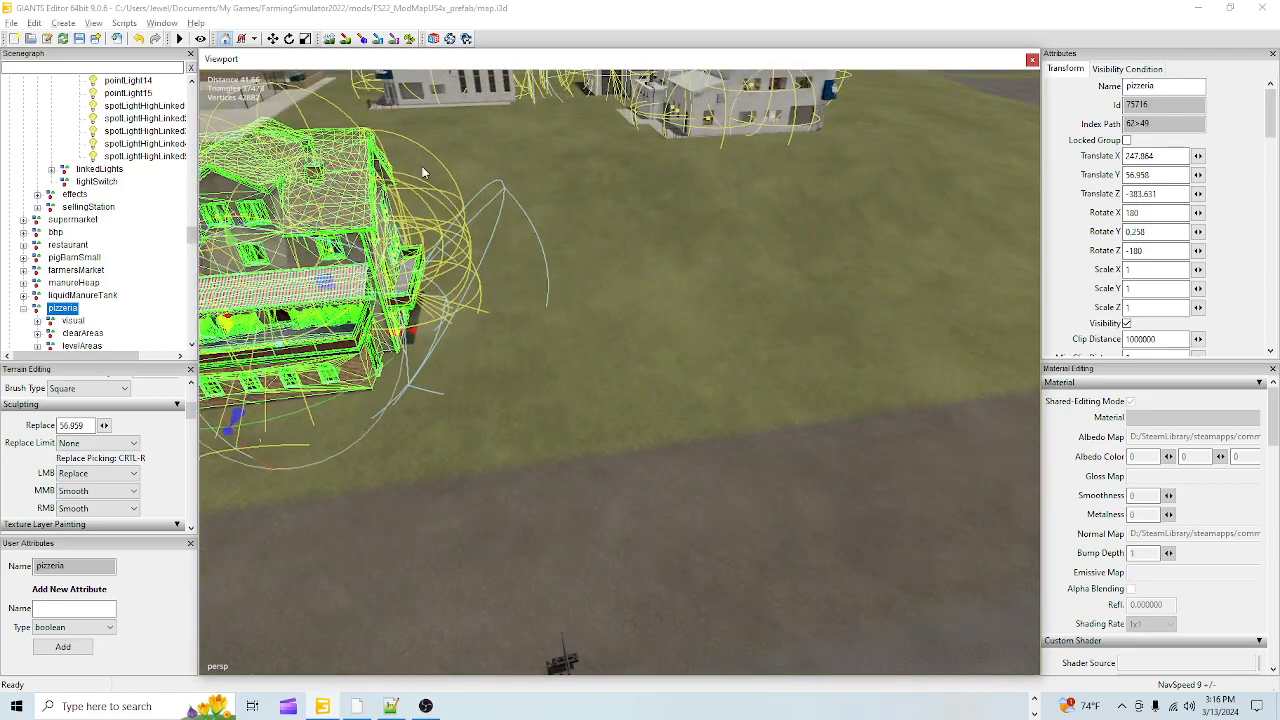
pyautogui.scroll(-3, 599, 360)
# - Paint a concrete surface under the pizzeria and along the grass verge beside the road, trimming its end near the fence
pyautogui.click(347, 41)
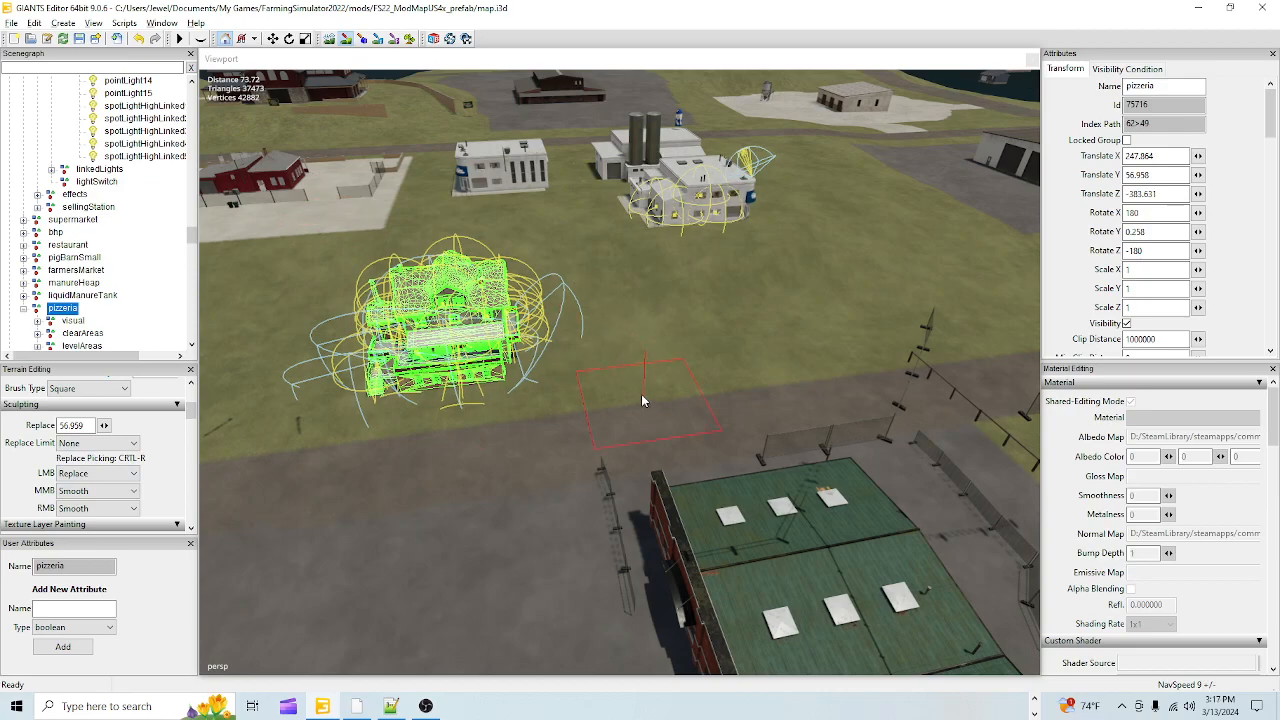
pyautogui.moveTo(600, 363)
pyautogui.mouseDown()
pyautogui.moveTo(563, 365)
pyautogui.moveTo(866, 324)
pyautogui.moveTo(905, 341)
pyautogui.moveTo(340, 400)
pyautogui.moveTo(250, 430)
pyautogui.moveTo(260, 390)
pyautogui.moveTo(613, 323)
pyautogui.moveTo(715, 269)
pyautogui.moveTo(626, 279)
pyautogui.moveTo(615, 285)
pyautogui.moveTo(626, 303)
pyautogui.moveTo(827, 280)
pyautogui.mouseUp()
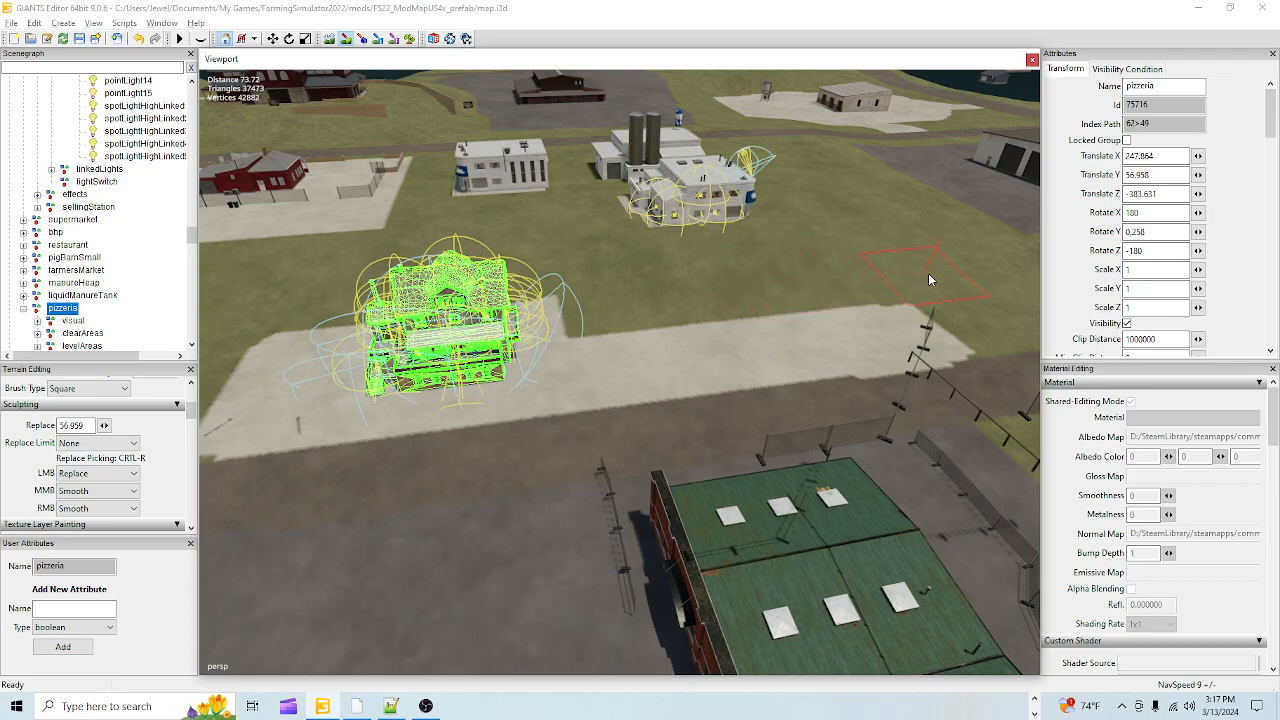
pyautogui.moveTo(928, 310); pyautogui.dragTo(929, 337)
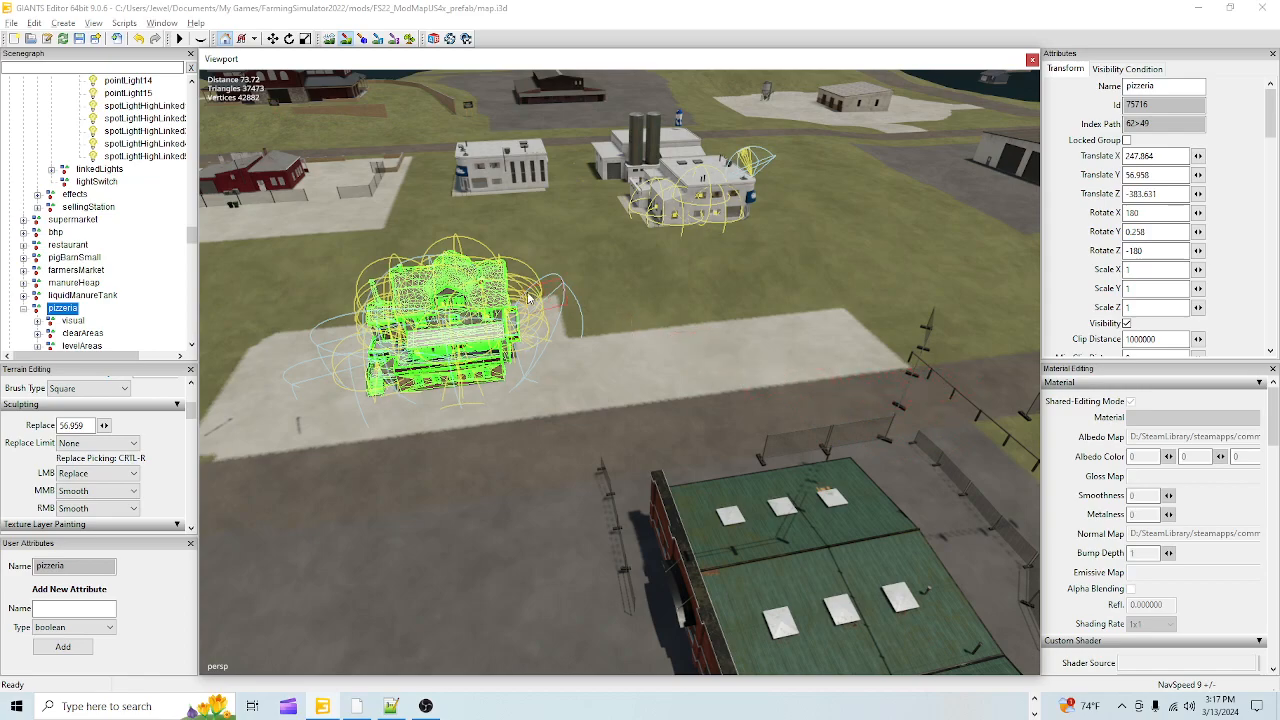
pyautogui.click(347, 40)
# - Examine the new concrete surface beside the pizzeria and the rise of the grass towards the dairy buildings
pyautogui.keyDown('alt'); pyautogui.moveTo(640, 456); pyautogui.dragTo(545, 524); pyautogui.keyUp('alt')
pyautogui.scroll(5, 617, 386)
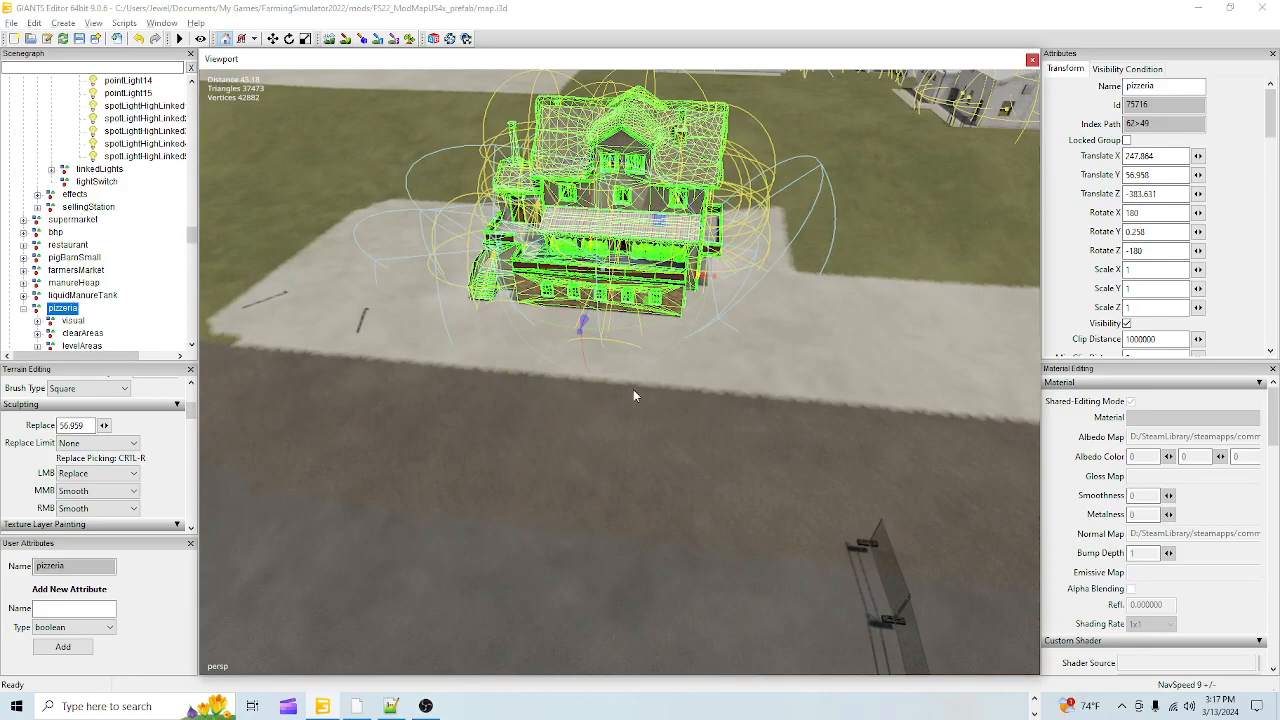
pyautogui.keyDown('alt'); pyautogui.moveTo(620, 392); pyautogui.dragTo(601, 421); pyautogui.keyUp('alt')
pyautogui.scroll(5, 608, 360)
pyautogui.keyDown('alt'); pyautogui.moveTo(618, 276); pyautogui.dragTo(606, 304); pyautogui.keyUp('alt')
pyautogui.scroll(5, 690, 180)
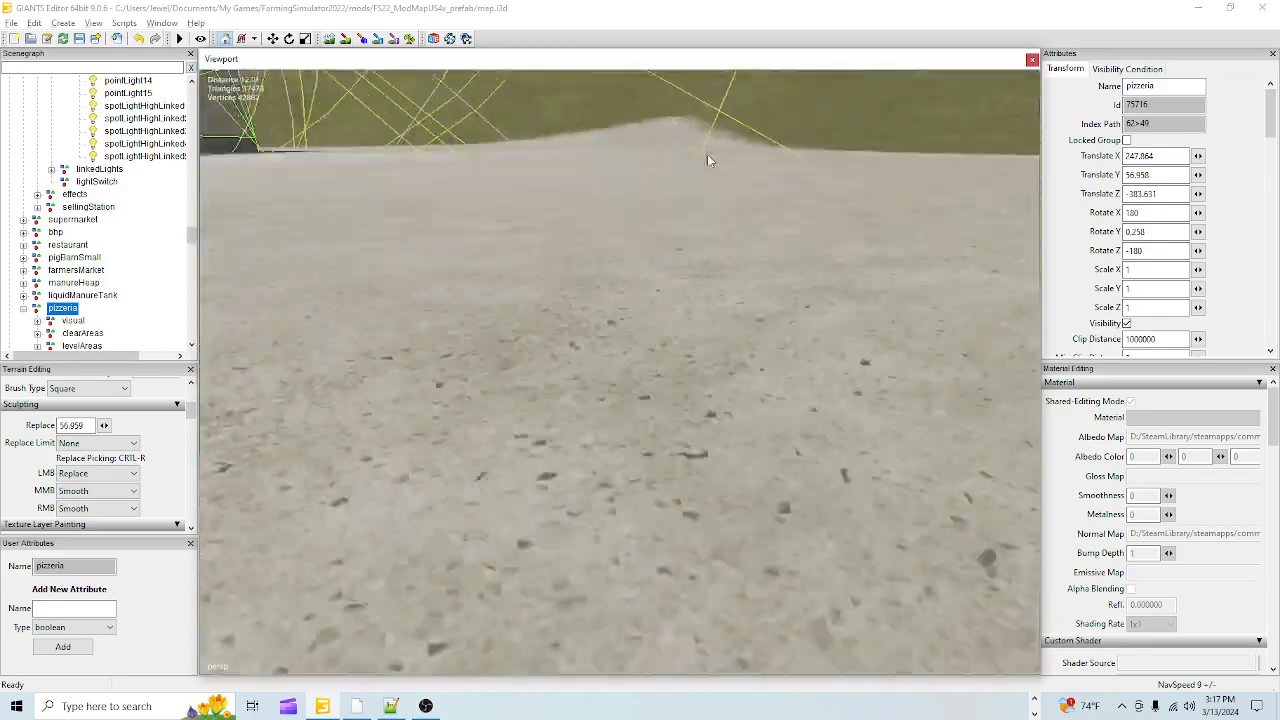
pyautogui.scroll(-5, 704, 163)
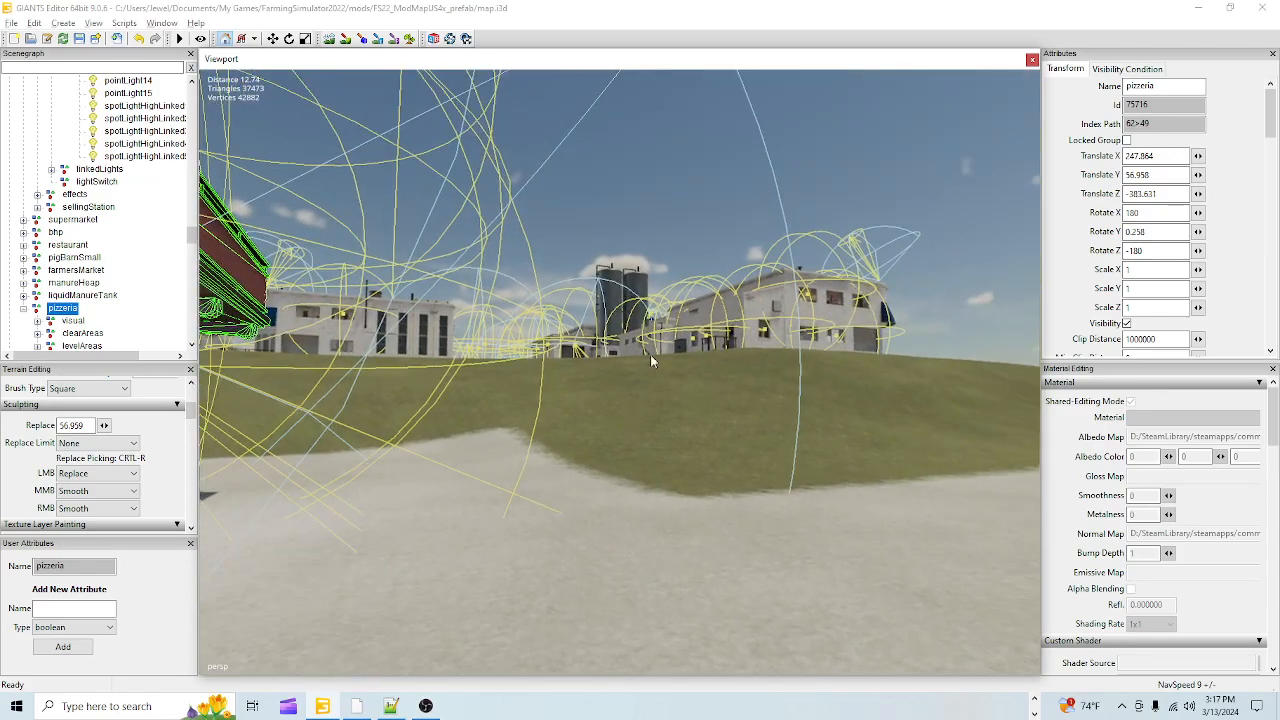
pyautogui.scroll(4, 583, 437)
pyautogui.scroll(4, 674, 323)
pyautogui.keyDown('alt'); pyautogui.moveTo(583, 437); pyautogui.dragTo(666, 380); pyautogui.keyUp('alt')
pyautogui.scroll(-3, 597, 535)
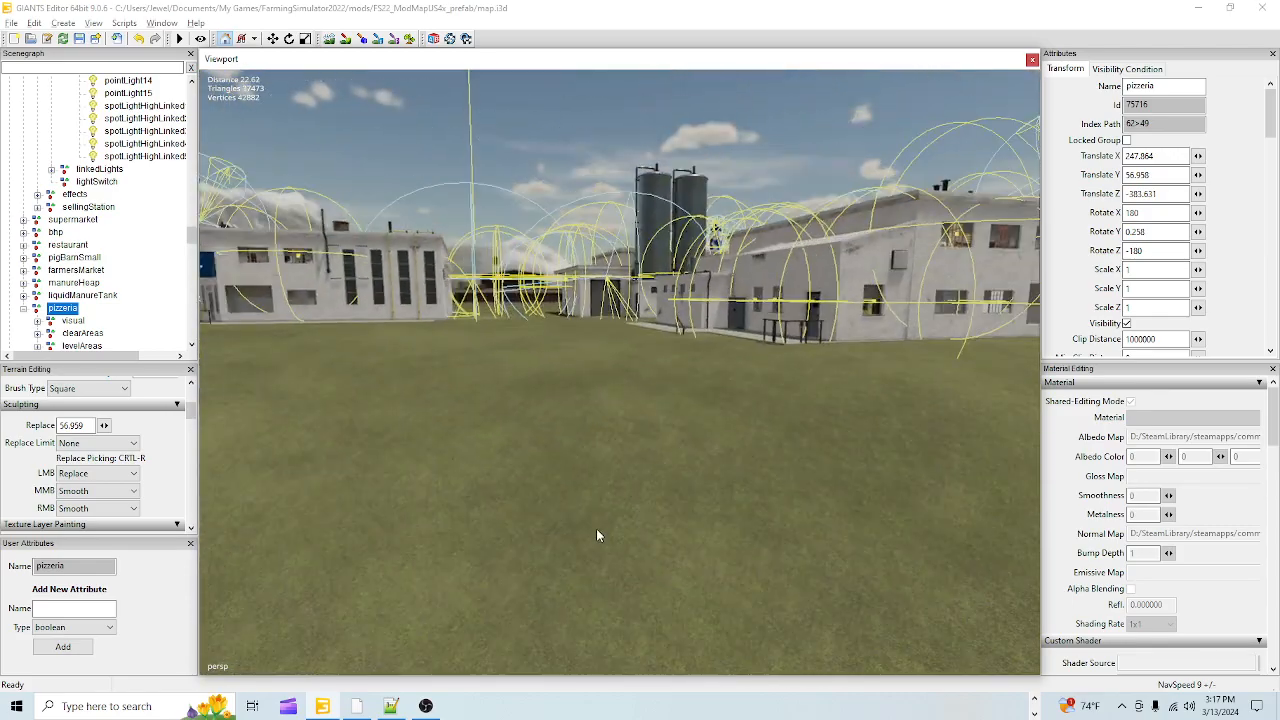
# - Examine the dairy's loading platform, stairs and supporting wall from below the terrain surface
pyautogui.keyDown('alt'); pyautogui.moveTo(579, 390); pyautogui.dragTo(644, 434); pyautogui.keyUp('alt')
pyautogui.scroll(5, 670, 228)
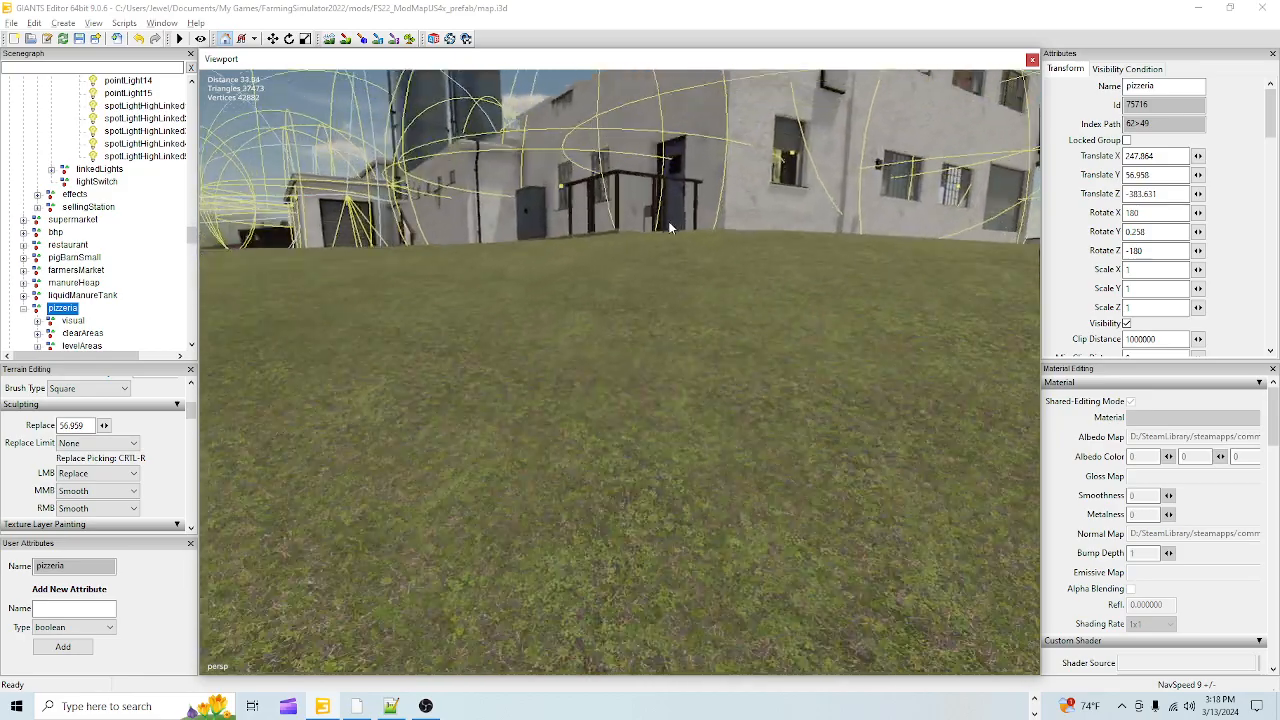
pyautogui.keyDown('alt'); pyautogui.moveTo(585, 321); pyautogui.dragTo(420, 174); pyautogui.keyUp('alt')
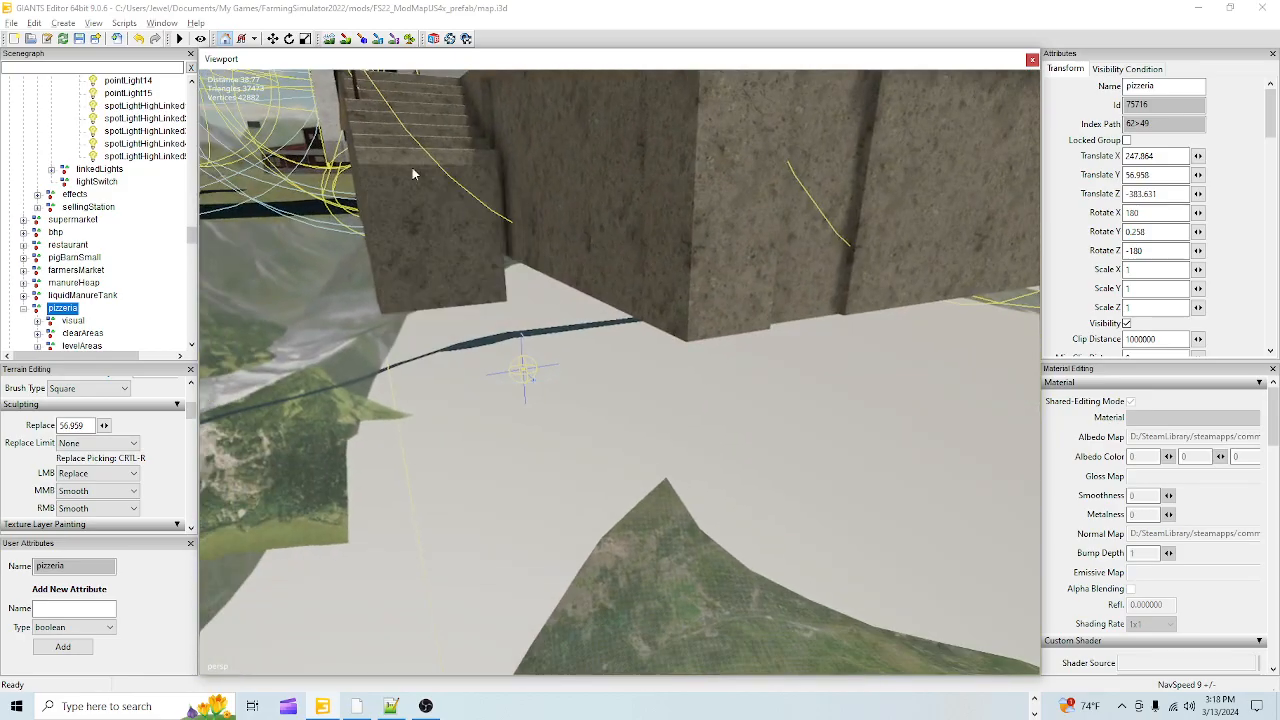
pyautogui.scroll(-2, 553, 238)
pyautogui.scroll(-1, 552, 240)
pyautogui.keyDown('alt'); pyautogui.moveTo(551, 241); pyautogui.dragTo(666, 186); pyautogui.keyUp('alt')
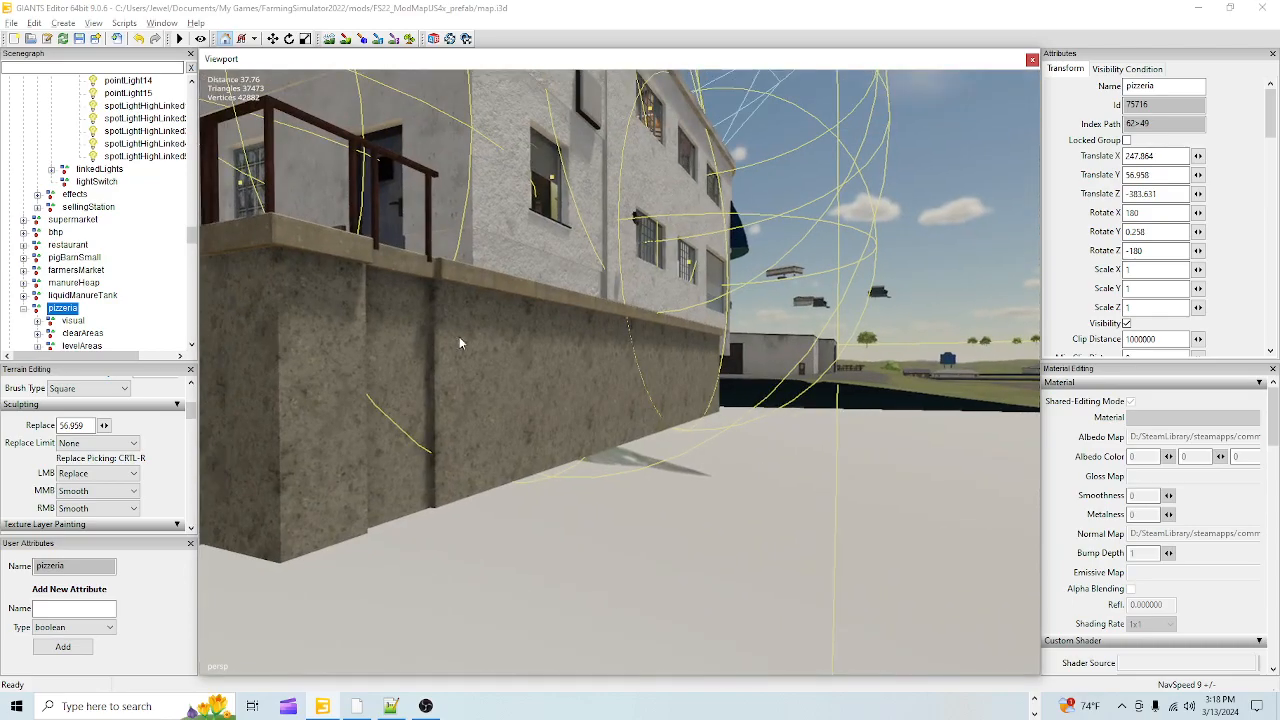
# - Examine how far the dairy's foundation extends below ground at the platform corner and the rounded entrance
pyautogui.keyDown('alt'); pyautogui.moveTo(473, 368); pyautogui.dragTo(628, 373); pyautogui.keyUp('alt')
pyautogui.scroll(3, 583, 352)
pyautogui.keyDown('alt'); pyautogui.moveTo(456, 492); pyautogui.dragTo(312, 498); pyautogui.keyUp('alt')
pyautogui.scroll(2, 366, 450)
pyautogui.keyDown('alt'); pyautogui.moveTo(440, 440); pyautogui.dragTo(340, 394); pyautogui.keyUp('alt')
pyautogui.scroll(-2, 356, 448)
pyautogui.keyDown('alt'); pyautogui.moveTo(356, 448); pyautogui.dragTo(307, 344); pyautogui.keyUp('alt')
pyautogui.scroll(2, 435, 332)
pyautogui.scroll(-3, 307, 344)
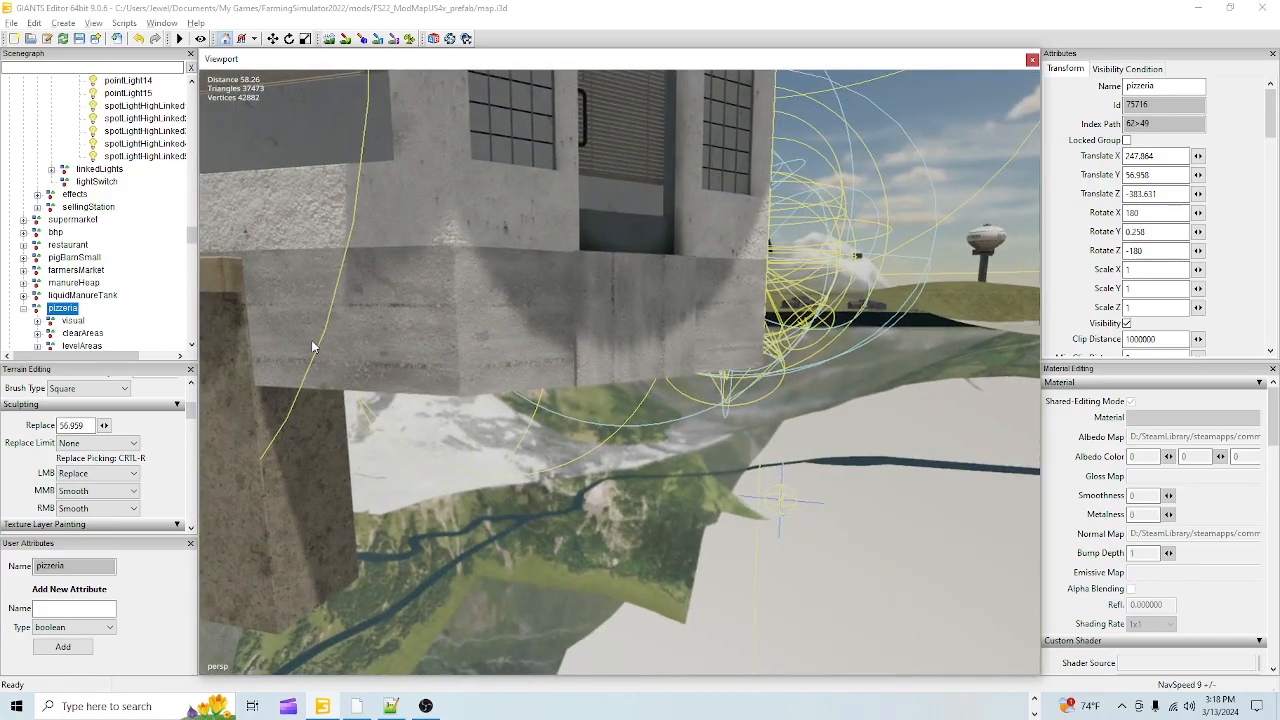
pyautogui.keyDown('alt'); pyautogui.moveTo(490, 391); pyautogui.dragTo(462, 391); pyautogui.keyUp('alt')
pyautogui.keyDown('alt'); pyautogui.moveTo(538, 328); pyautogui.dragTo(479, 385); pyautogui.keyUp('alt')
pyautogui.scroll(2, 496, 333)
pyautogui.keyDown('alt'); pyautogui.moveTo(496, 333); pyautogui.dragTo(631, 375); pyautogui.keyUp('alt')
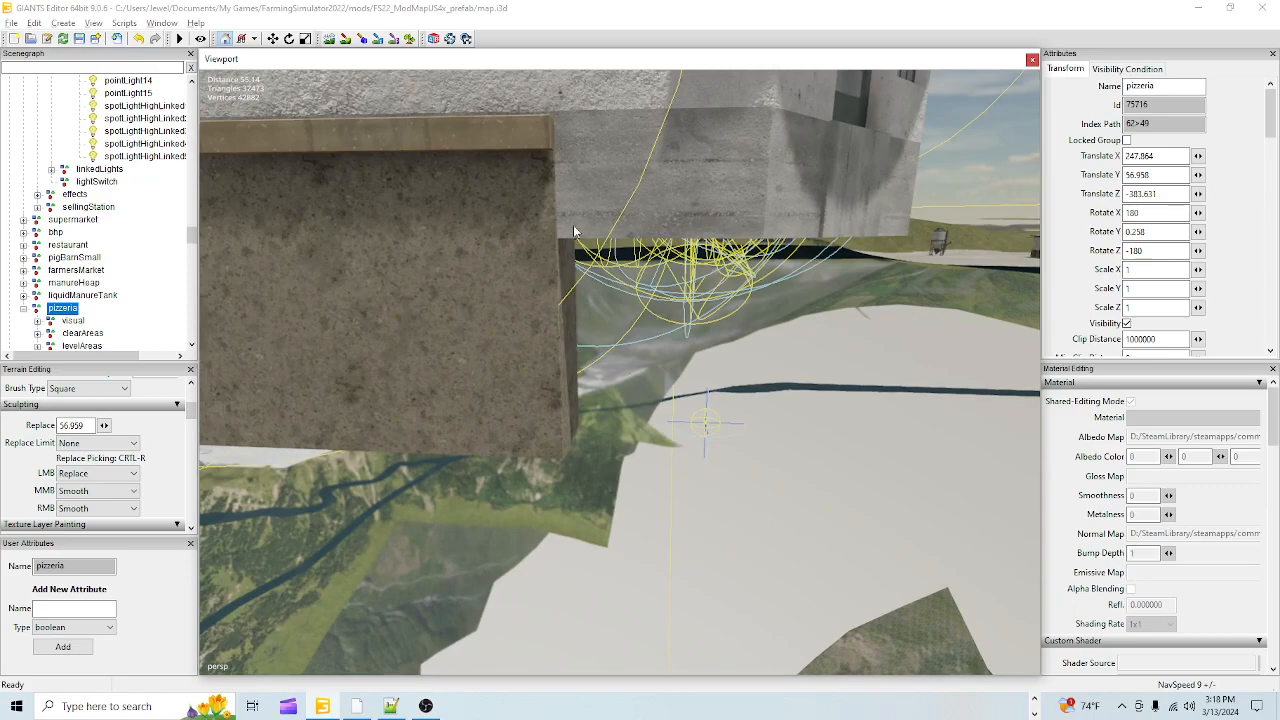
pyautogui.keyDown('alt'); pyautogui.moveTo(709, 201); pyautogui.dragTo(670, 364); pyautogui.keyUp('alt')
pyautogui.scroll(-4, 670, 364)
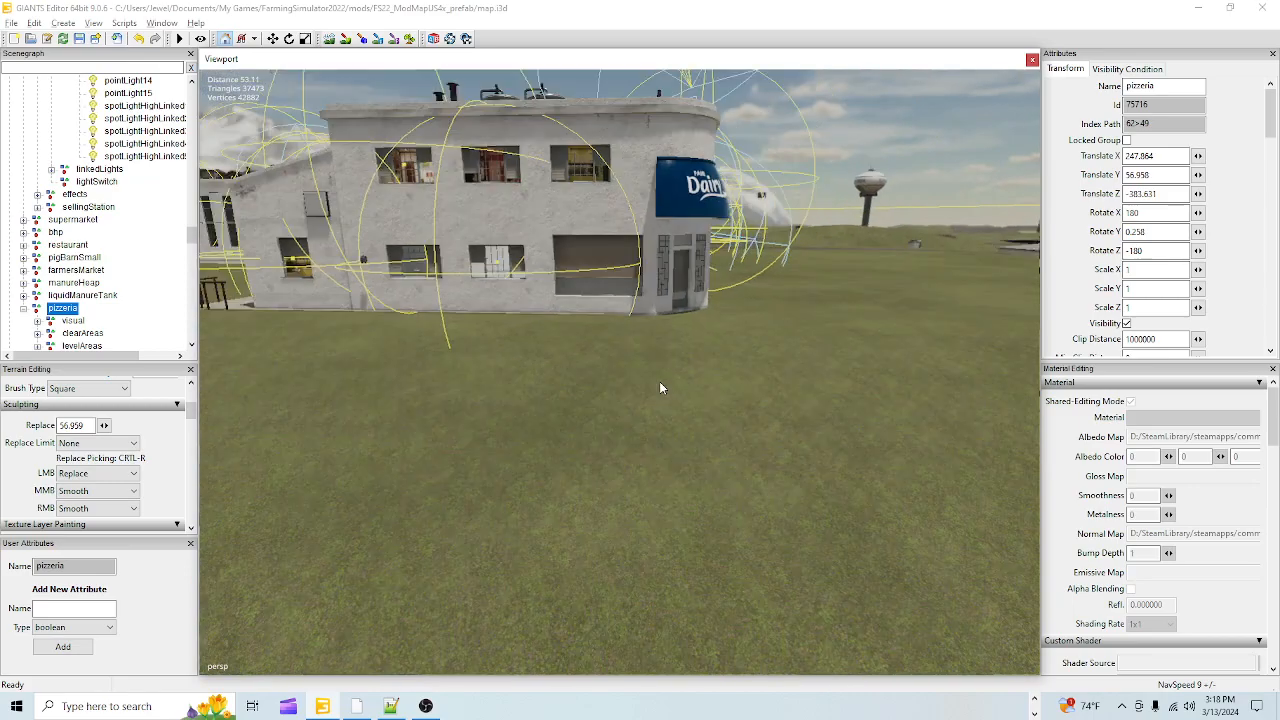
# - Level the grass between the pizzeria's concrete surface and the dairy buildings to the terrain replace height 56.959
pyautogui.keyDown('alt'); pyautogui.moveTo(642, 427); pyautogui.dragTo(501, 474); pyautogui.keyUp('alt')
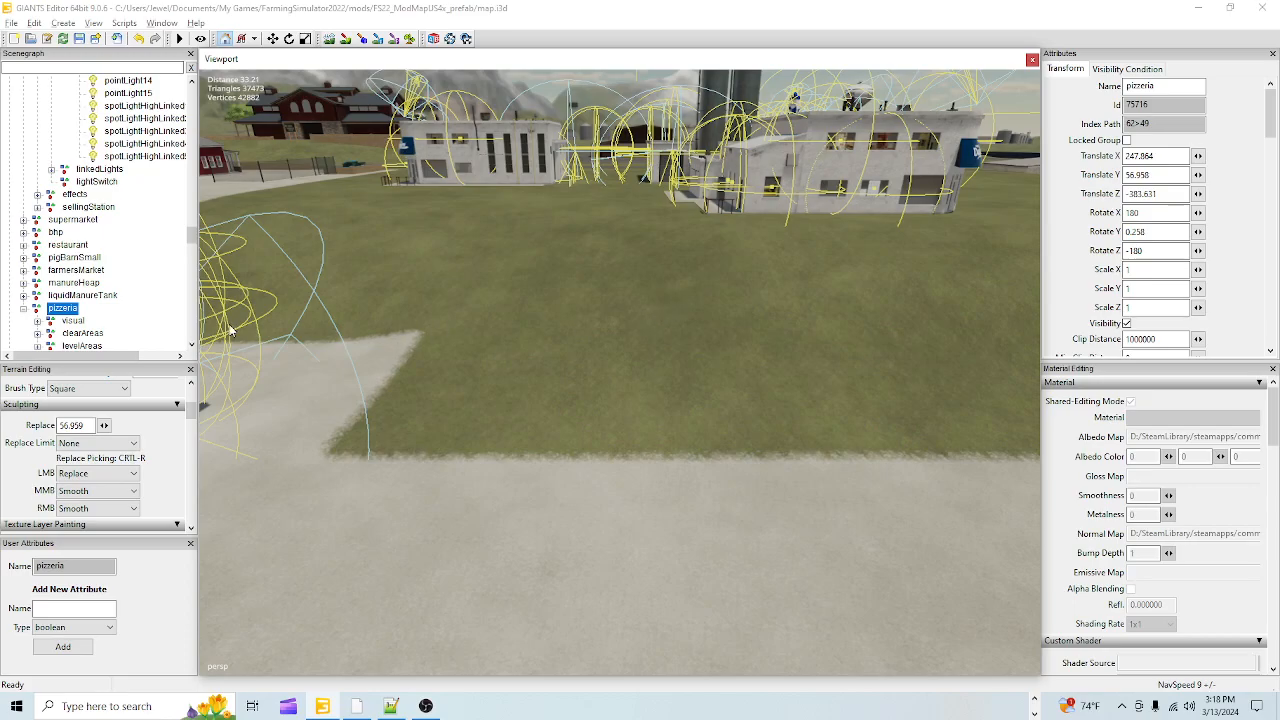
pyautogui.keyDown('alt'); pyautogui.moveTo(564, 481); pyautogui.dragTo(473, 495); pyautogui.keyUp('alt')
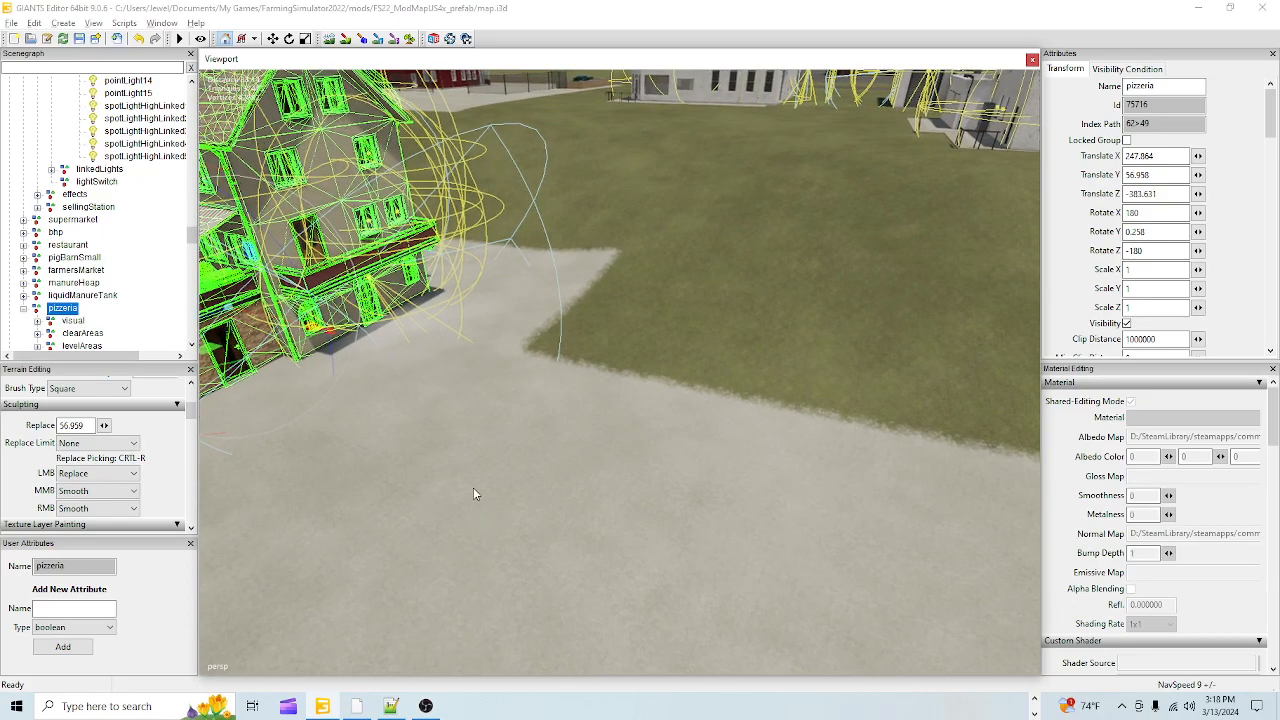
pyautogui.scroll(3, 528, 285)
pyautogui.keyDown('alt'); pyautogui.moveTo(528, 285); pyautogui.dragTo(456, 231); pyautogui.keyUp('alt')
pyautogui.scroll(-4, 594, 359)
pyautogui.click(329, 40)
pyautogui.moveTo(518, 468)
pyautogui.mouseDown()
pyautogui.moveTo(534, 391)
pyautogui.moveTo(501, 441)
pyautogui.mouseUp()
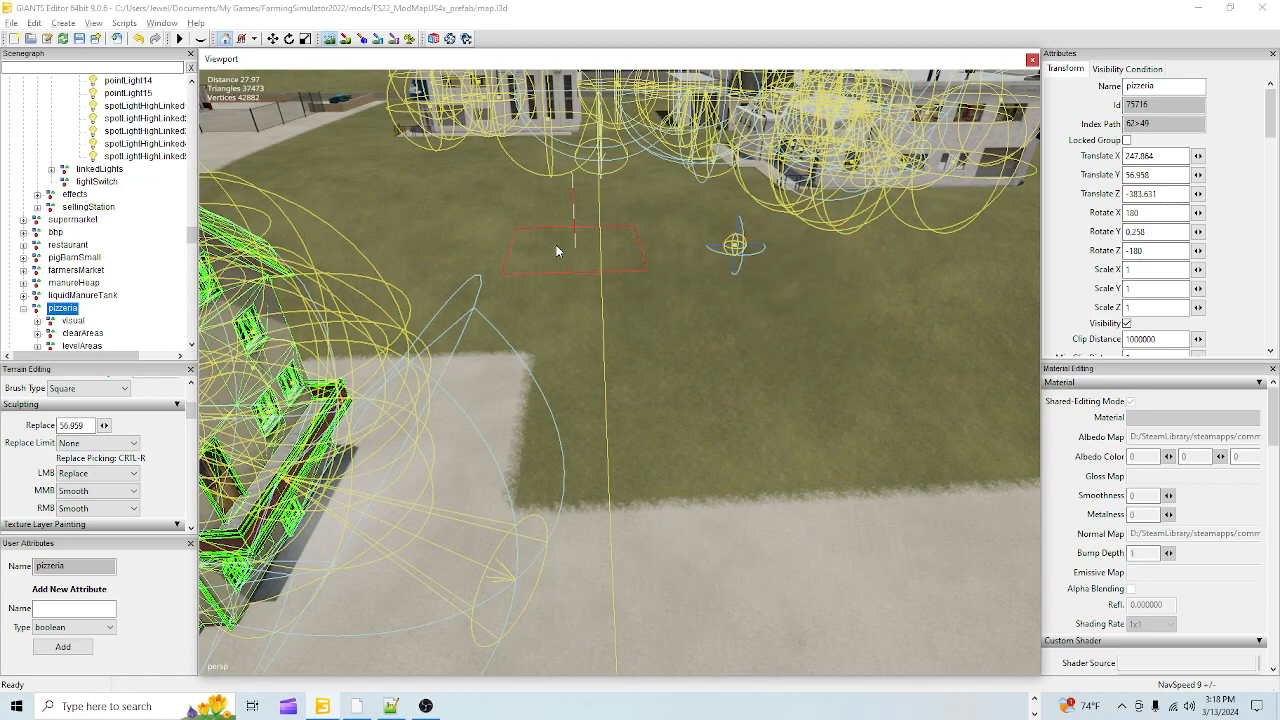
# - Extend the painted concrete surface beside the pizzeria slightly into the grass and straighten its edge
pyautogui.click(347, 39)
pyautogui.moveTo(585, 537)
pyautogui.mouseDown()
pyautogui.moveTo(567, 431)
pyautogui.moveTo(575, 507)
pyautogui.mouseUp()
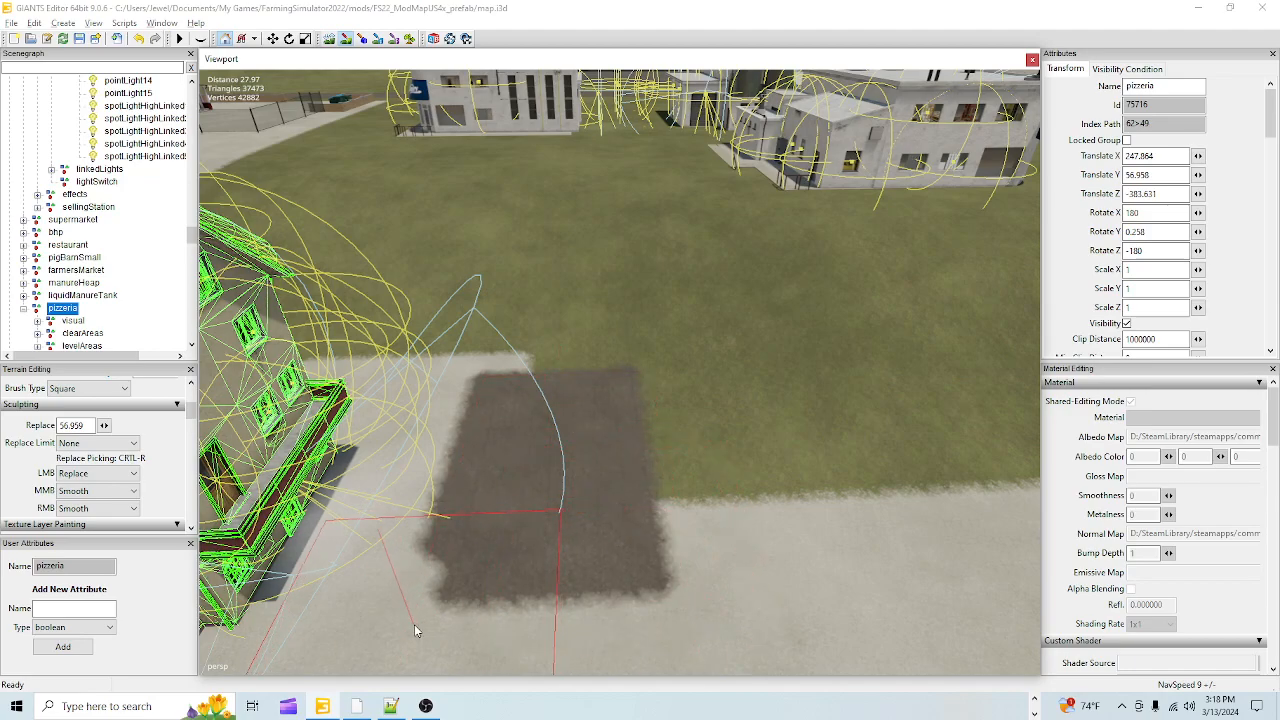
pyautogui.moveTo(415, 625)
pyautogui.mouseDown()
pyautogui.moveTo(478, 545)
pyautogui.moveTo(503, 443)
pyautogui.moveTo(534, 409)
pyautogui.moveTo(548, 414)
pyautogui.moveTo(551, 514)
pyautogui.moveTo(537, 449)
pyautogui.moveTo(558, 402)
pyautogui.moveTo(626, 337)
pyautogui.moveTo(717, 326)
pyautogui.moveTo(617, 280)
pyautogui.moveTo(579, 296)
pyautogui.moveTo(500, 297)
pyautogui.moveTo(713, 405)
pyautogui.moveTo(693, 369)
pyautogui.moveTo(701, 434)
pyautogui.moveTo(680, 427)
pyautogui.moveTo(666, 379)
pyautogui.mouseUp()
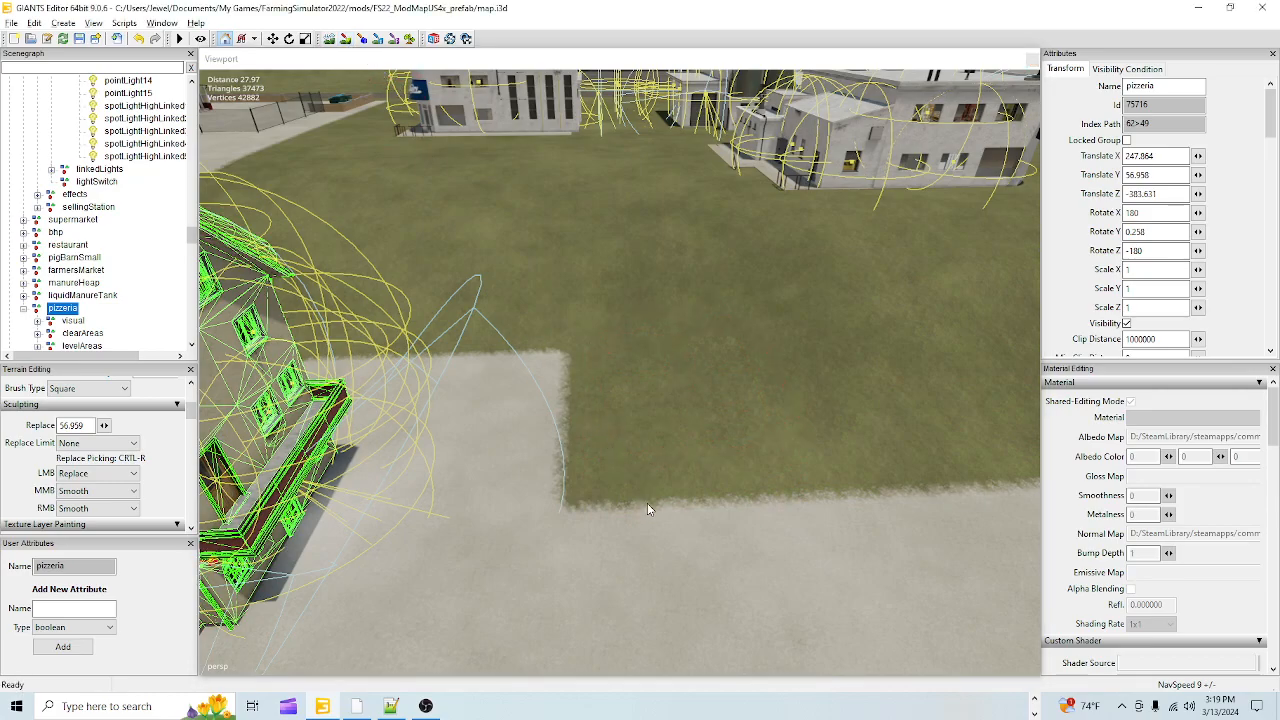
# - Lower the grass around the dairy's outside stairs and platform wall to the picked terrain height 60.696
pyautogui.scroll(3, 683, 430)
pyautogui.keyDown('alt'); pyautogui.moveTo(462, 311); pyautogui.dragTo(800, 357); pyautogui.keyUp('alt')
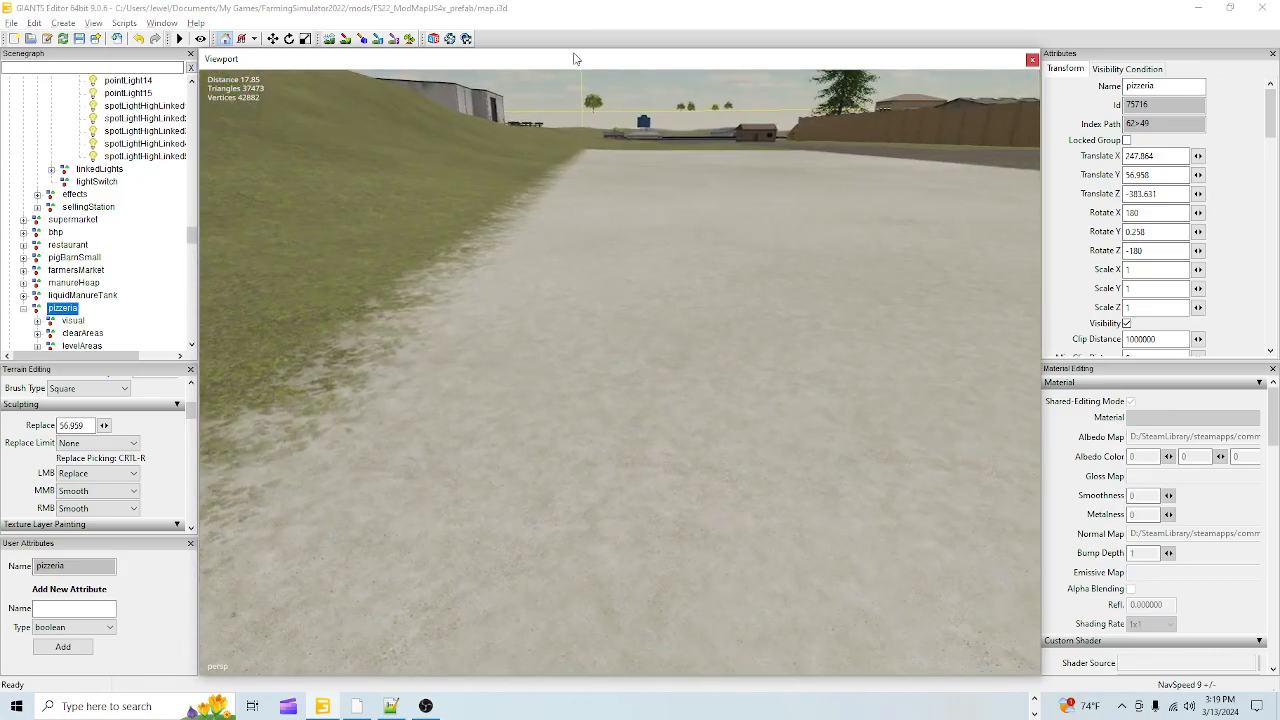
pyautogui.keyDown('alt'); pyautogui.moveTo(688, 346); pyautogui.dragTo(571, 405); pyautogui.keyUp('alt')
pyautogui.keyDown('alt'); pyautogui.moveTo(792, 304); pyautogui.dragTo(772, 478); pyautogui.keyUp('alt')
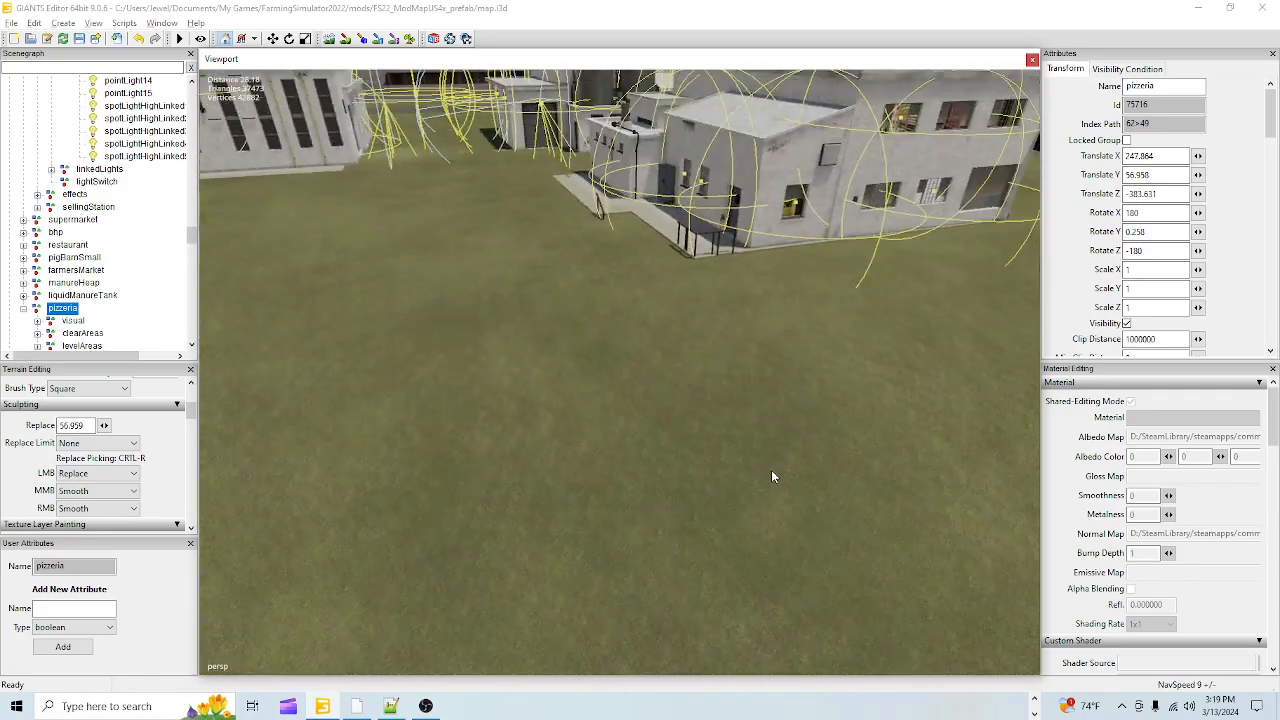
pyautogui.click(331, 40)
pyautogui.scroll(-1, 588, 265)
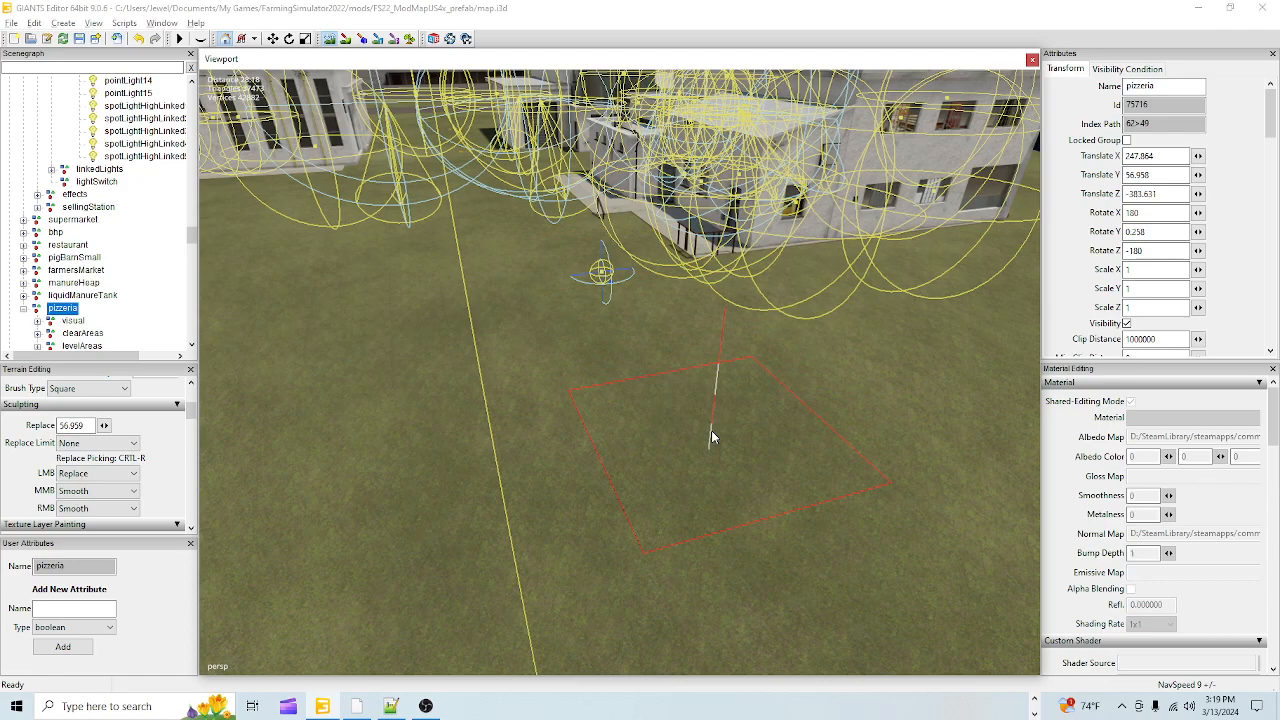
pyautogui.hotkey('ctrl', 'r')
pyautogui.moveTo(633, 256)
pyautogui.mouseDown()
pyautogui.moveTo(628, 238)
pyautogui.moveTo(633, 293)
pyautogui.moveTo(586, 266)
pyautogui.mouseUp()
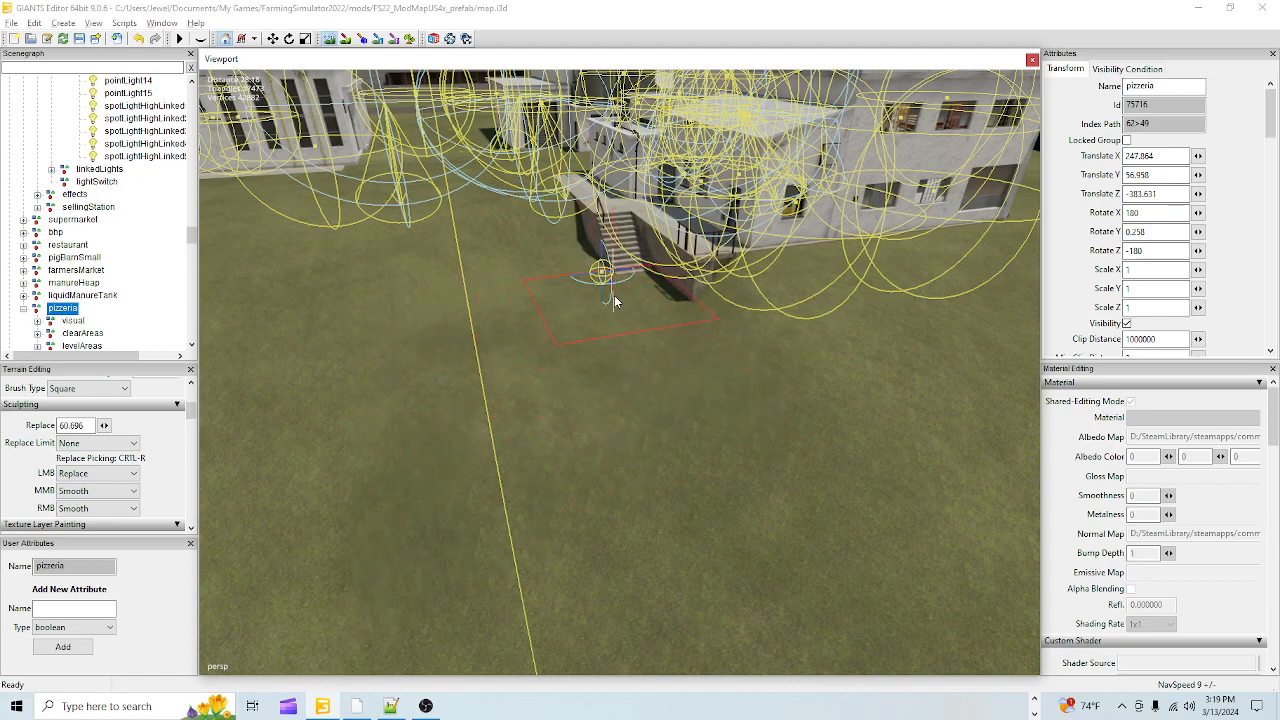
pyautogui.moveTo(706, 292); pyautogui.dragTo(857, 260)
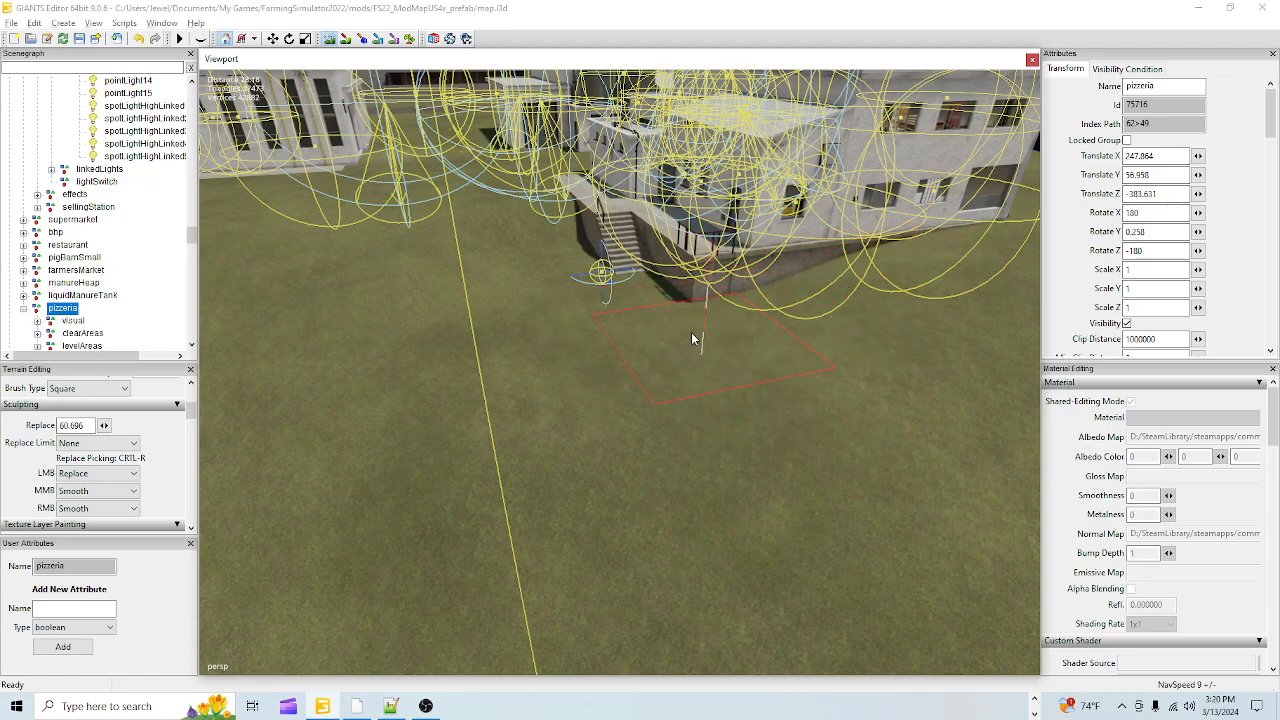
pyautogui.click(327, 40)
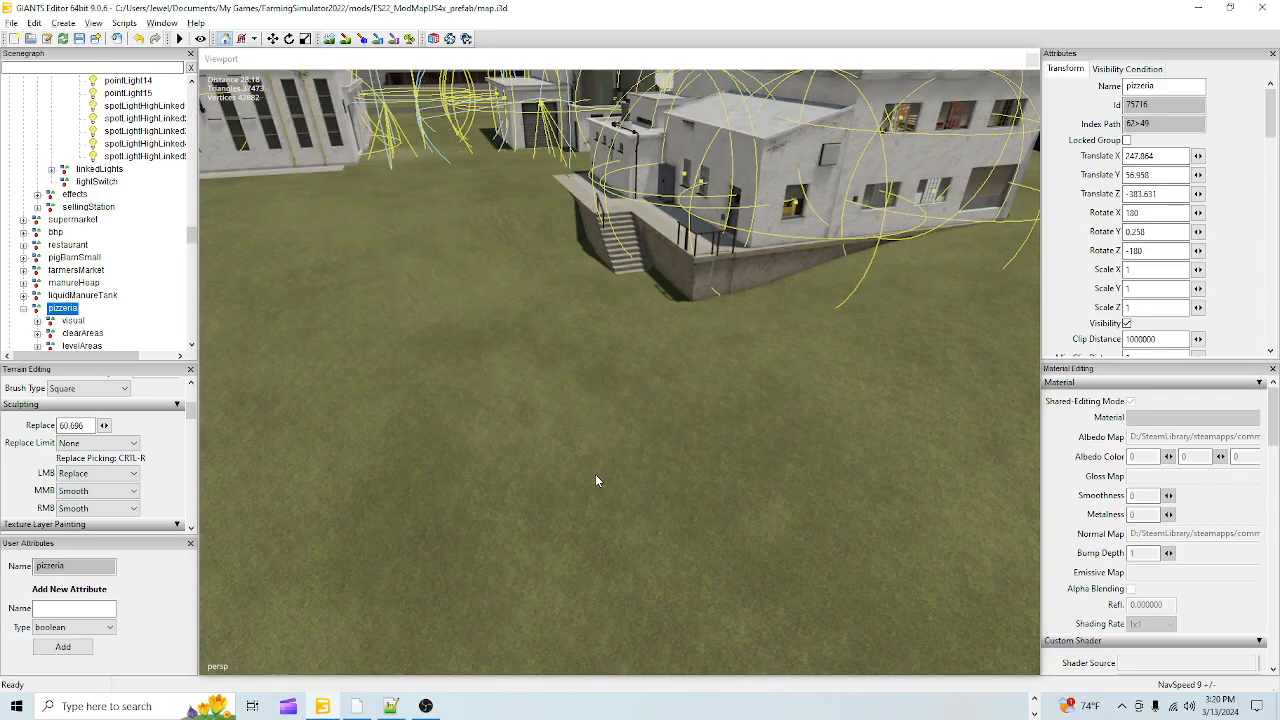
# - Examine how far the dairy's lowest stair steps reach below the terrain surface
pyautogui.scroll(3, 654, 268)
pyautogui.scroll(-2, 587, 431)
pyautogui.keyDown('alt'); pyautogui.moveTo(587, 431); pyautogui.dragTo(586, 462); pyautogui.keyUp('alt')
pyautogui.scroll(5, 634, 518)
pyautogui.scroll(-2, 590, 438)
pyautogui.scroll(1, 577, 442)
pyautogui.scroll(1, 586, 434)
pyautogui.scroll(-1, 587, 470)
pyautogui.scroll(1, 587, 470)
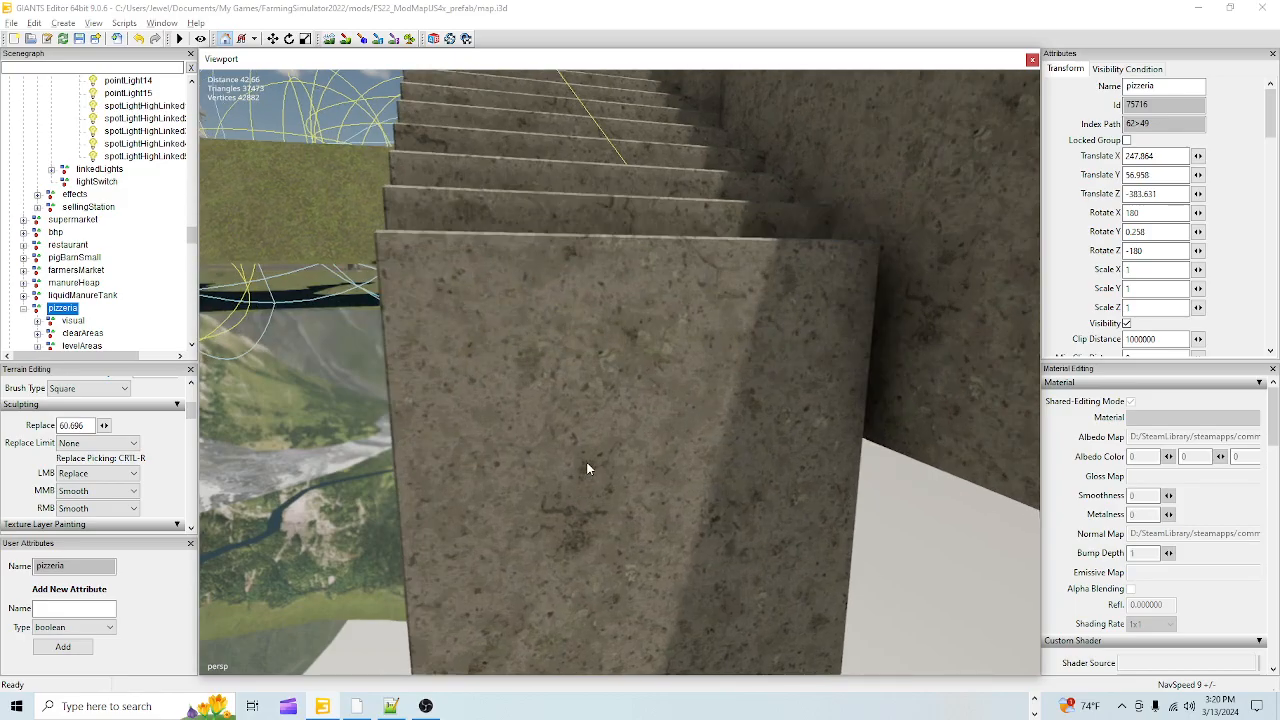
pyautogui.scroll(-1, 586, 462)
pyautogui.scroll(1, 584, 475)
pyautogui.scroll(-2, 588, 453)
pyautogui.scroll(-3, 578, 484)
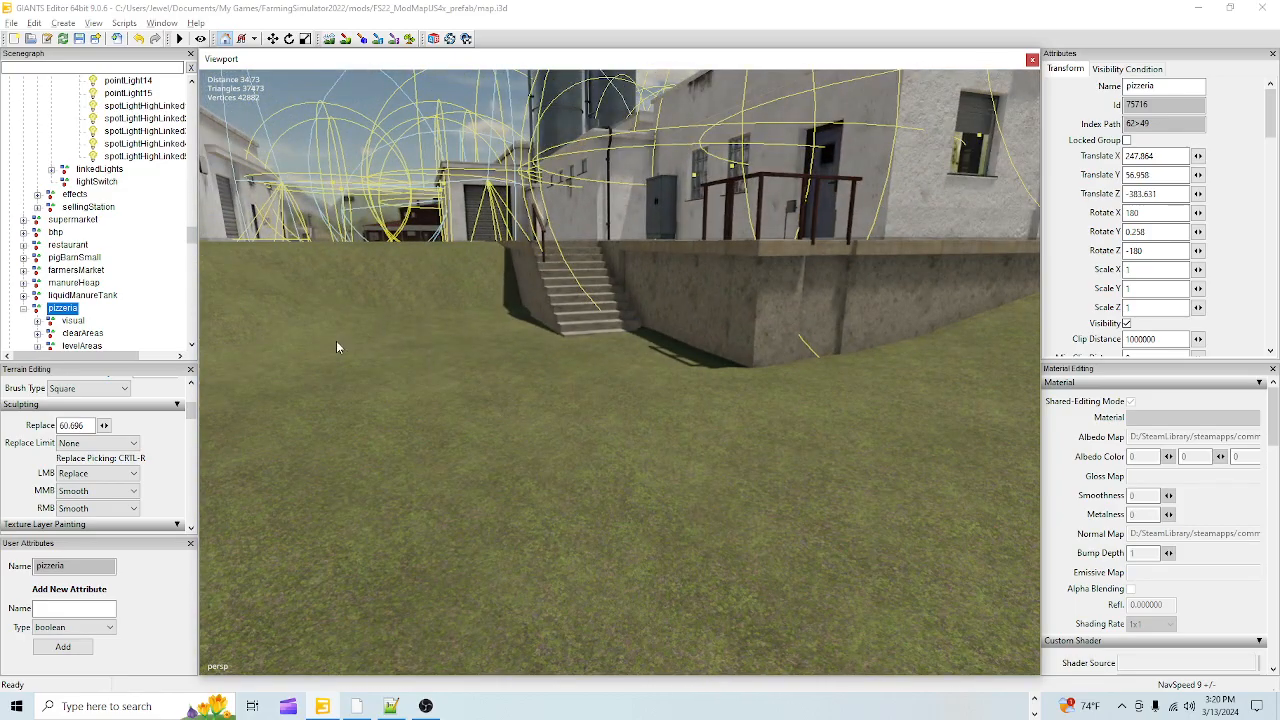
# - Try lowering the ground at the foot of the dairy stairs with replace heights 60 and 60.2
pyautogui.click(93, 425)
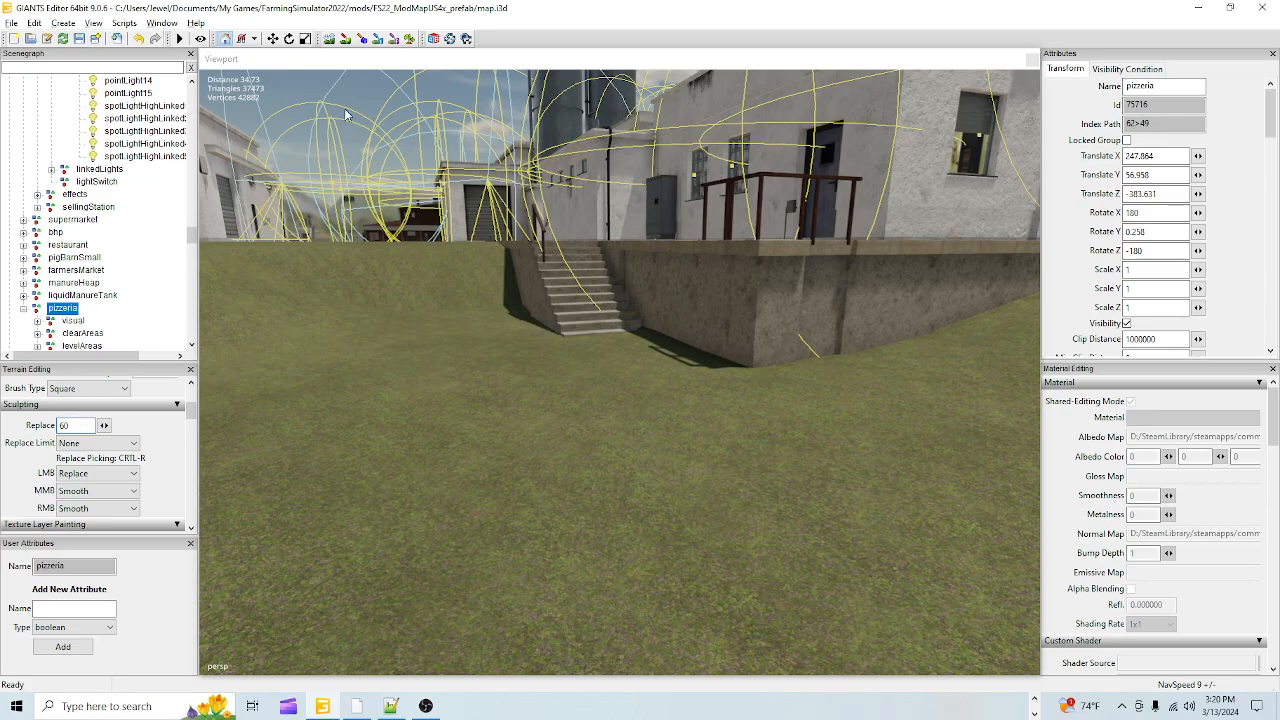
pyautogui.click(329, 39)
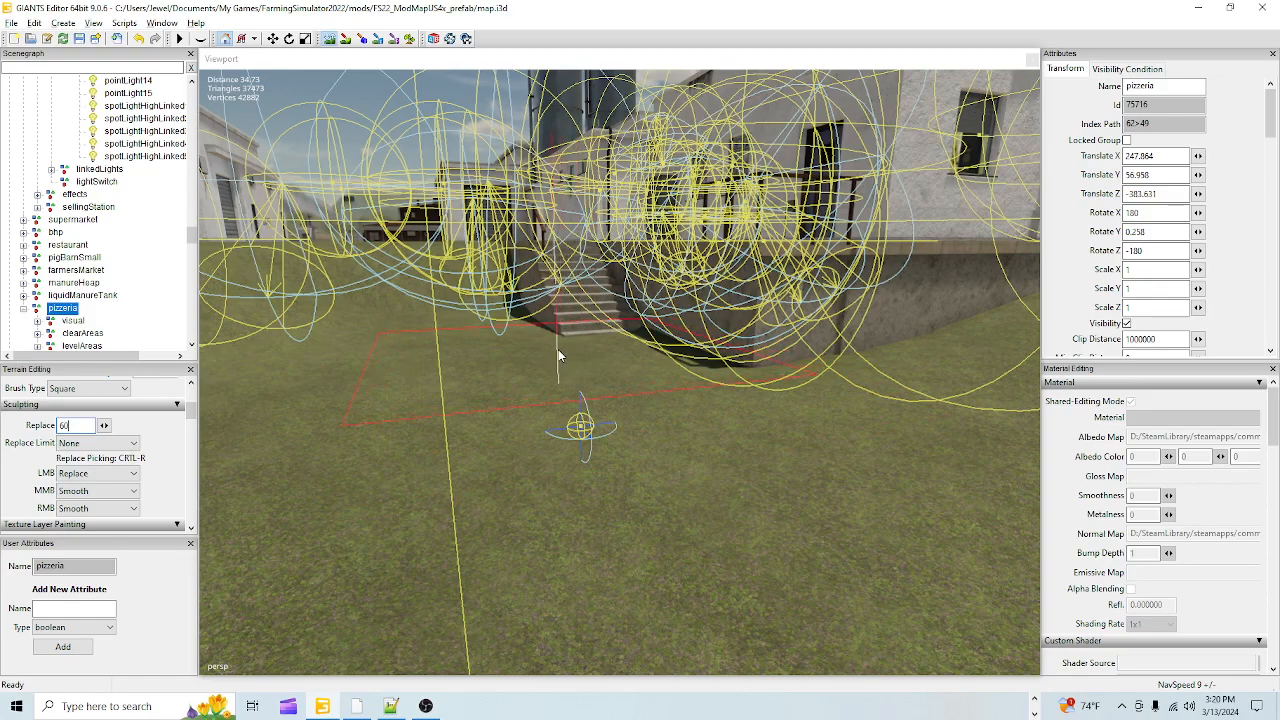
pyautogui.click(559, 355)
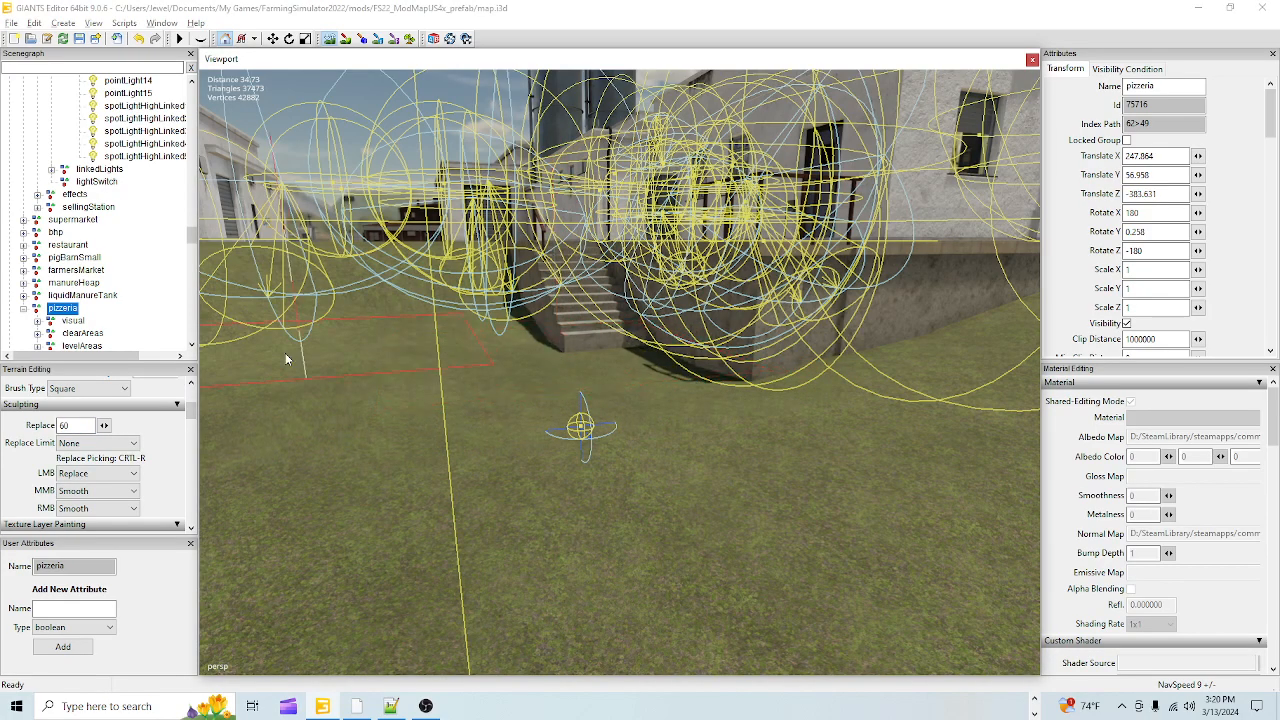
pyautogui.click(93, 425)
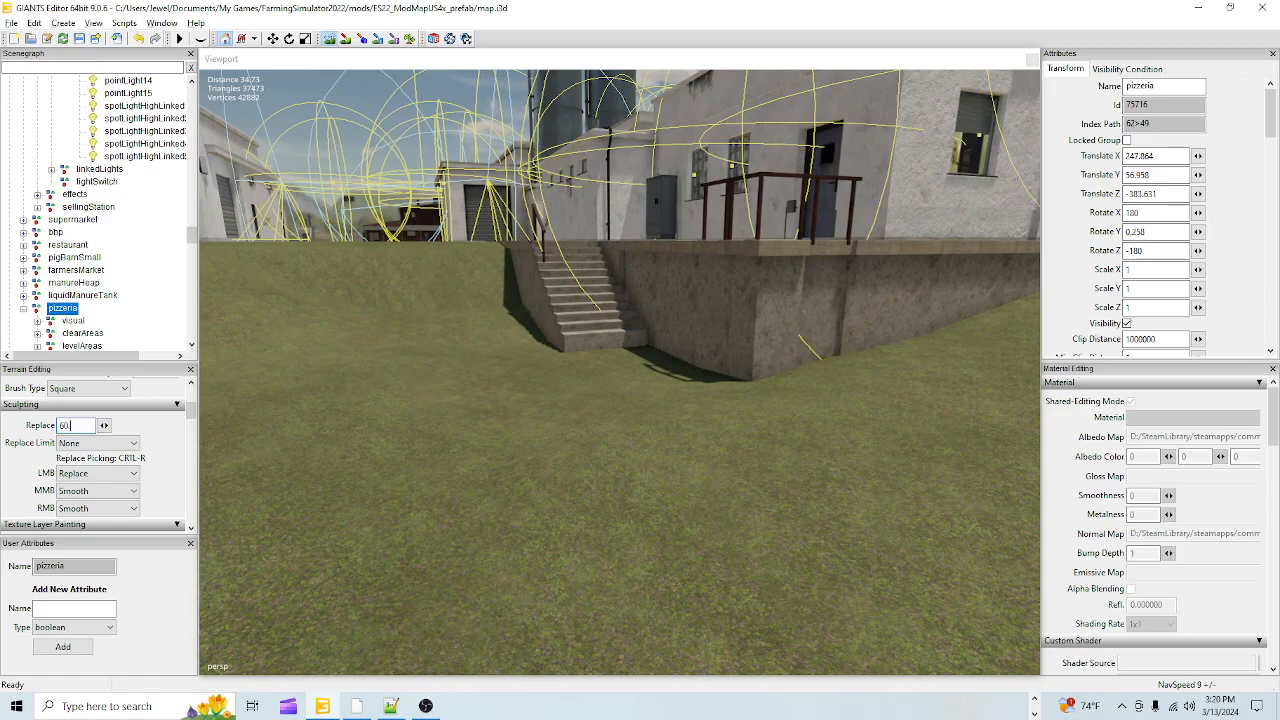
pyautogui.click(544, 364)
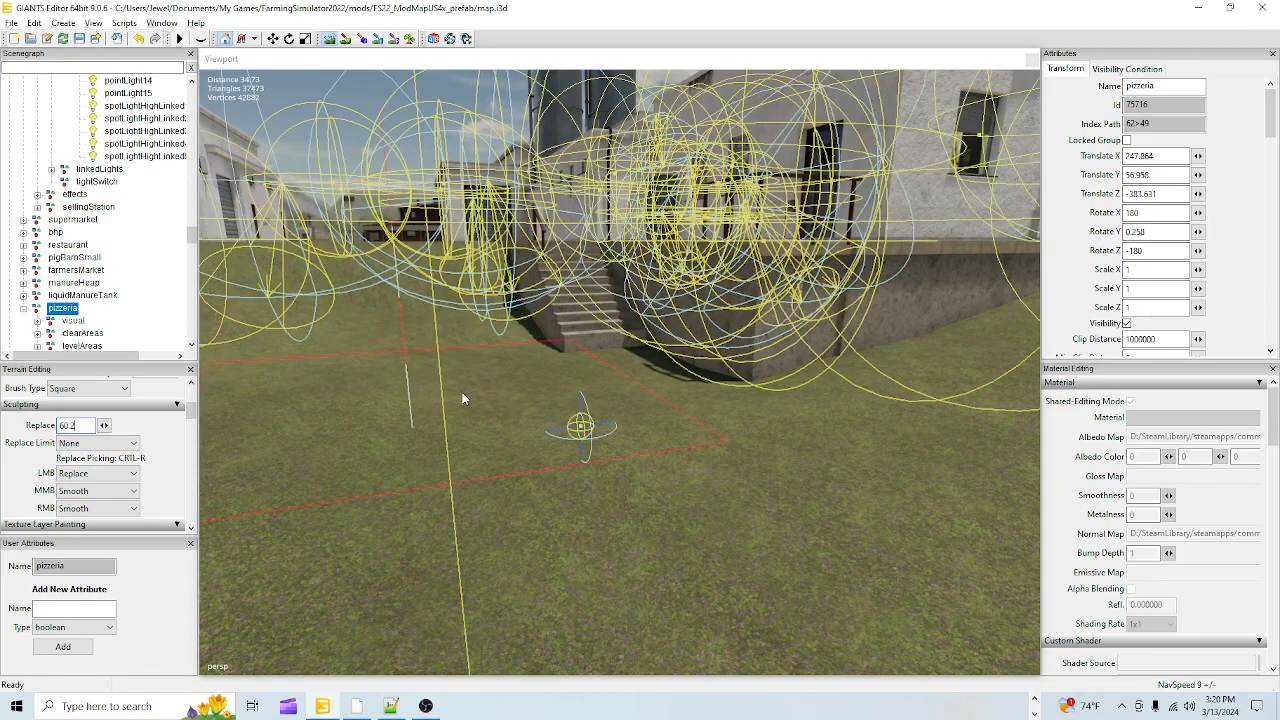
pyautogui.click(551, 357)
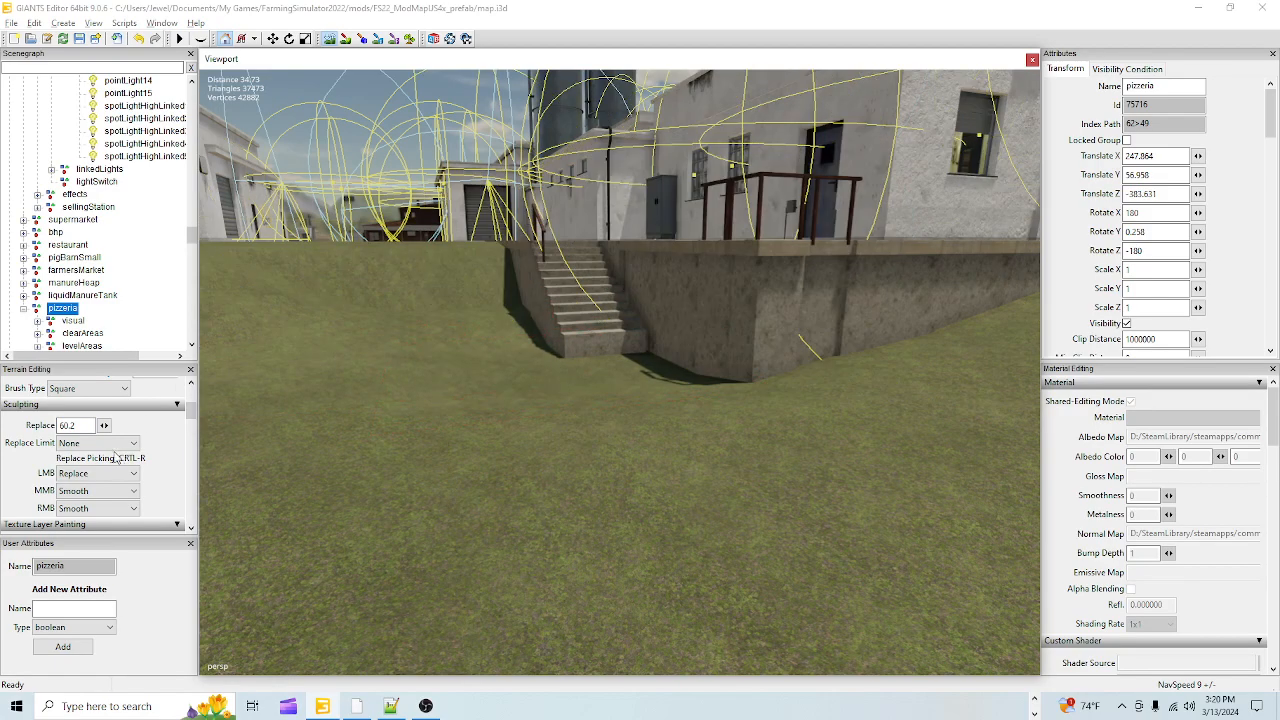
# - Level the ground at the foot of the dairy stairs to a terrain replace height of 60.5
pyautogui.click(87, 426)
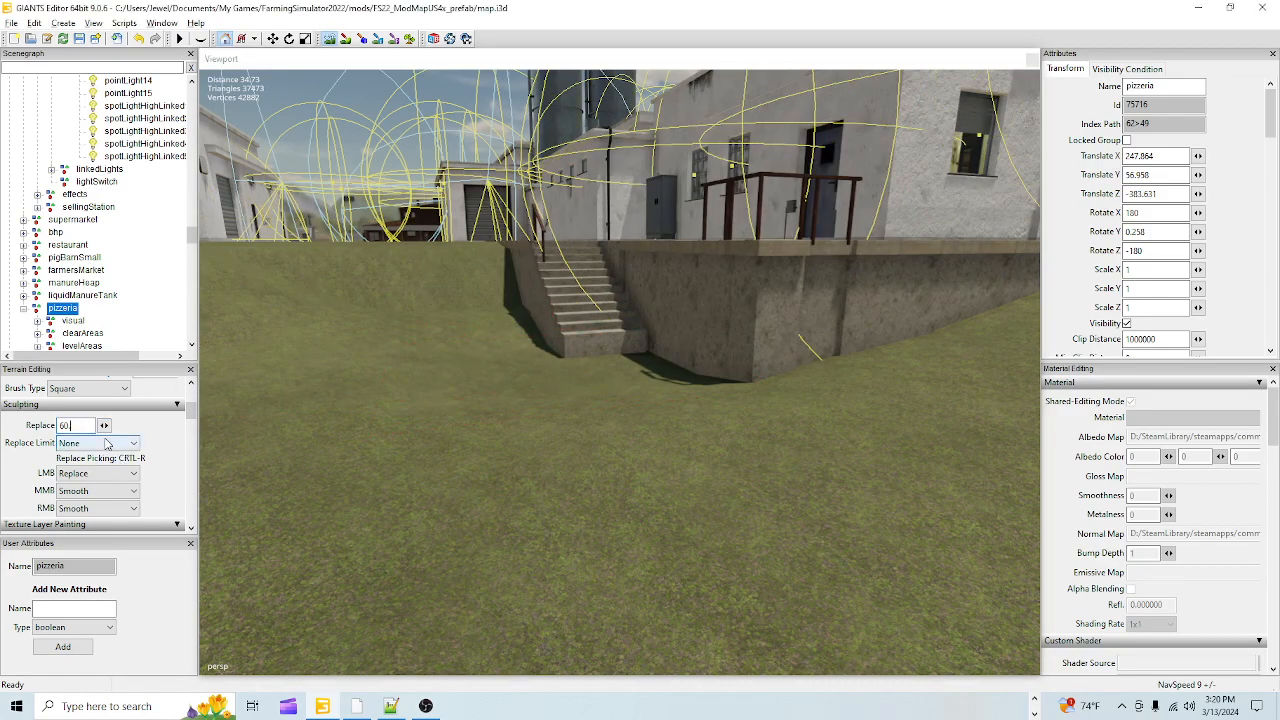
pyautogui.write('5')
pyautogui.click(566, 360)
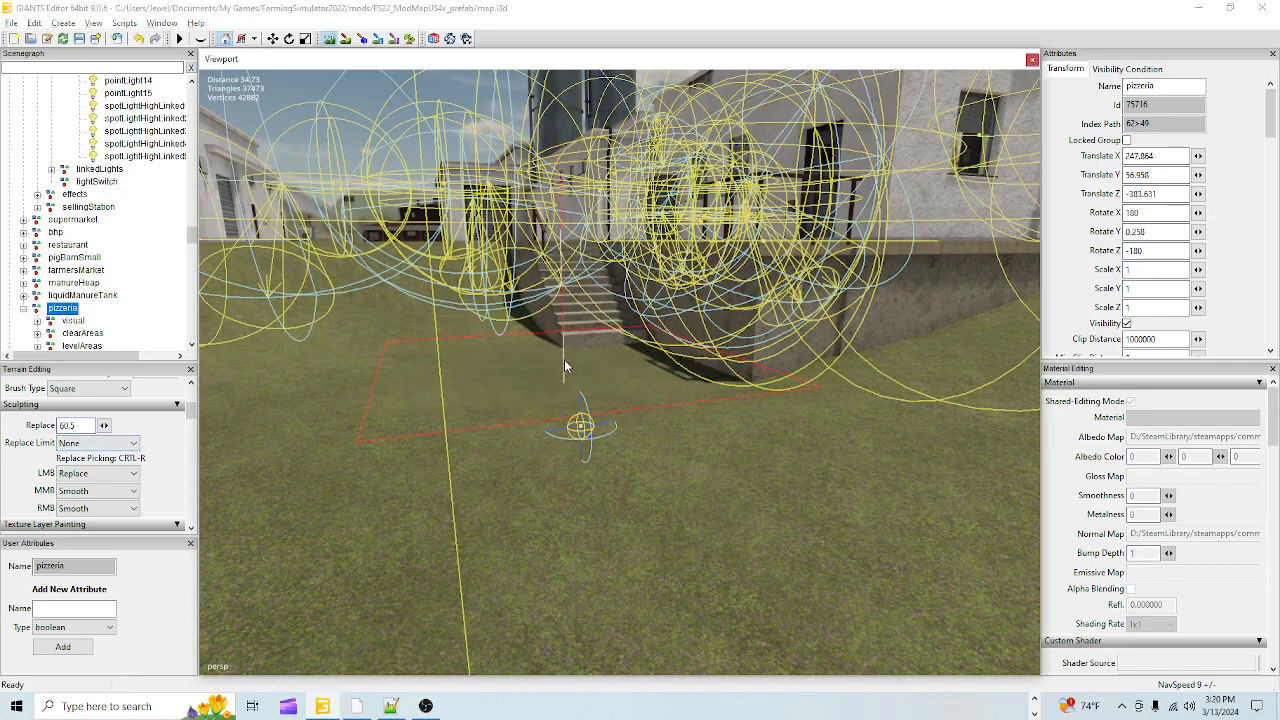
pyautogui.moveTo(565, 366)
pyautogui.mouseDown()
pyautogui.moveTo(530, 344)
pyautogui.moveTo(560, 444)
pyautogui.moveTo(588, 468)
pyautogui.moveTo(569, 464)
pyautogui.mouseUp()
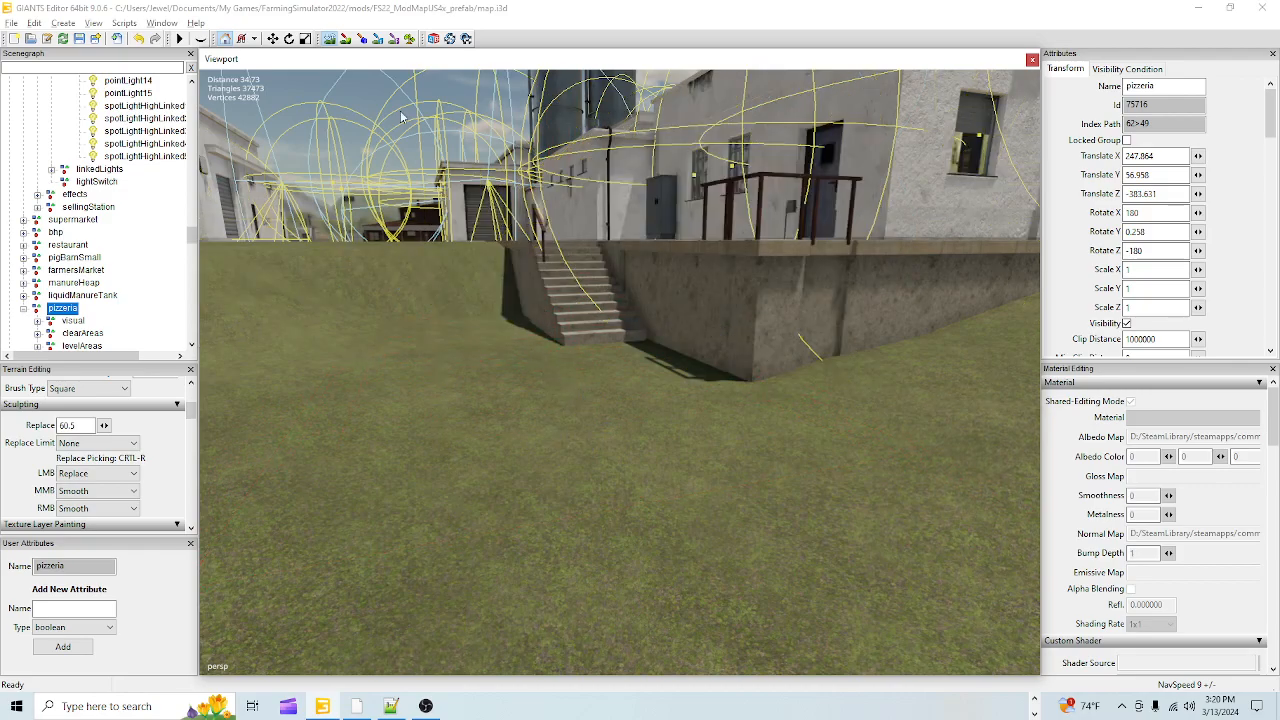
# - Examine where the bottom step of the dairy stairs meets the levelled grass
pyautogui.scroll(-2, 530, 359)
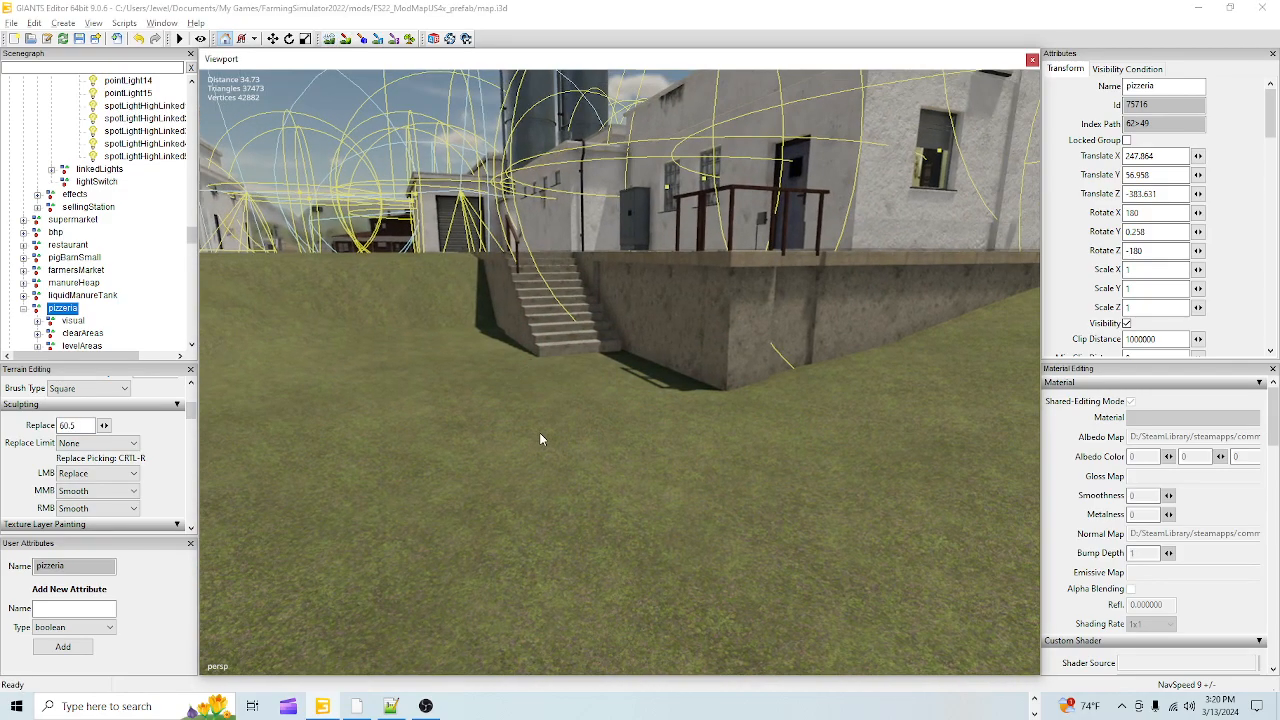
pyautogui.scroll(-2, 558, 442)
pyautogui.keyDown('alt'); pyautogui.moveTo(558, 443); pyautogui.dragTo(556, 417); pyautogui.keyUp('alt')
pyautogui.press('super')
pyautogui.press('super')
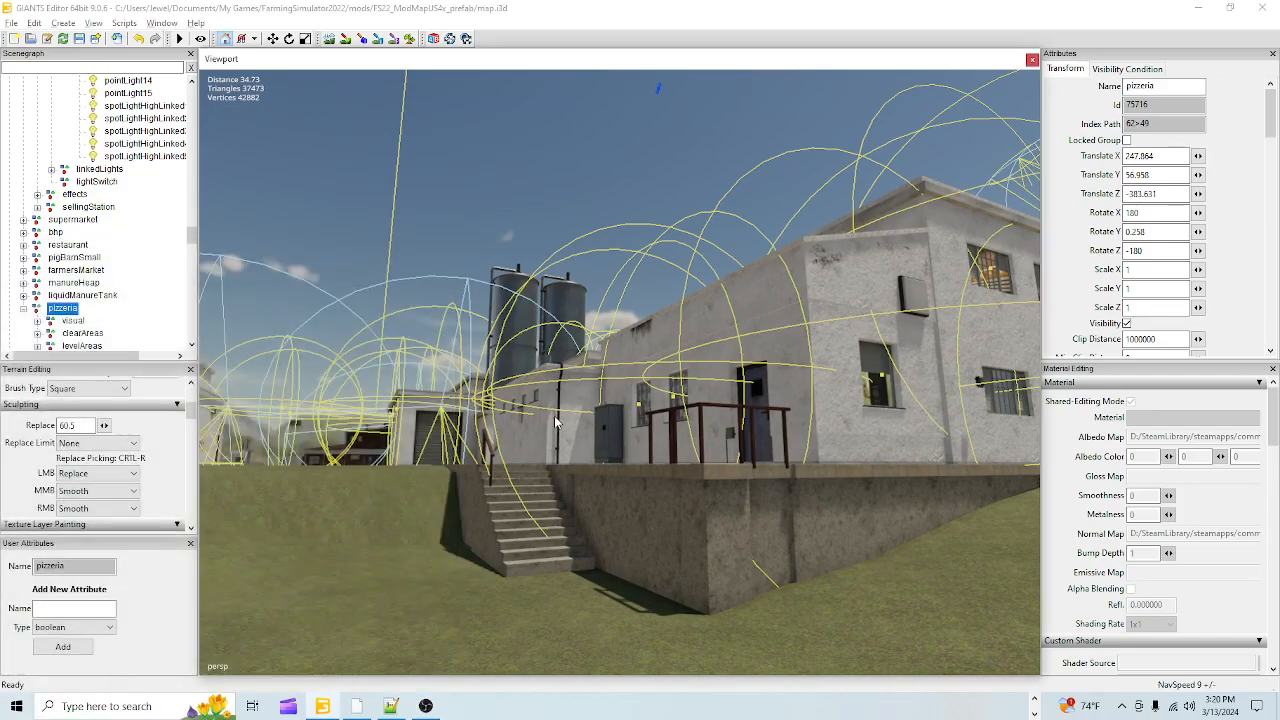
pyautogui.scroll(2, 525, 520)
pyautogui.scroll(5, 540, 470)
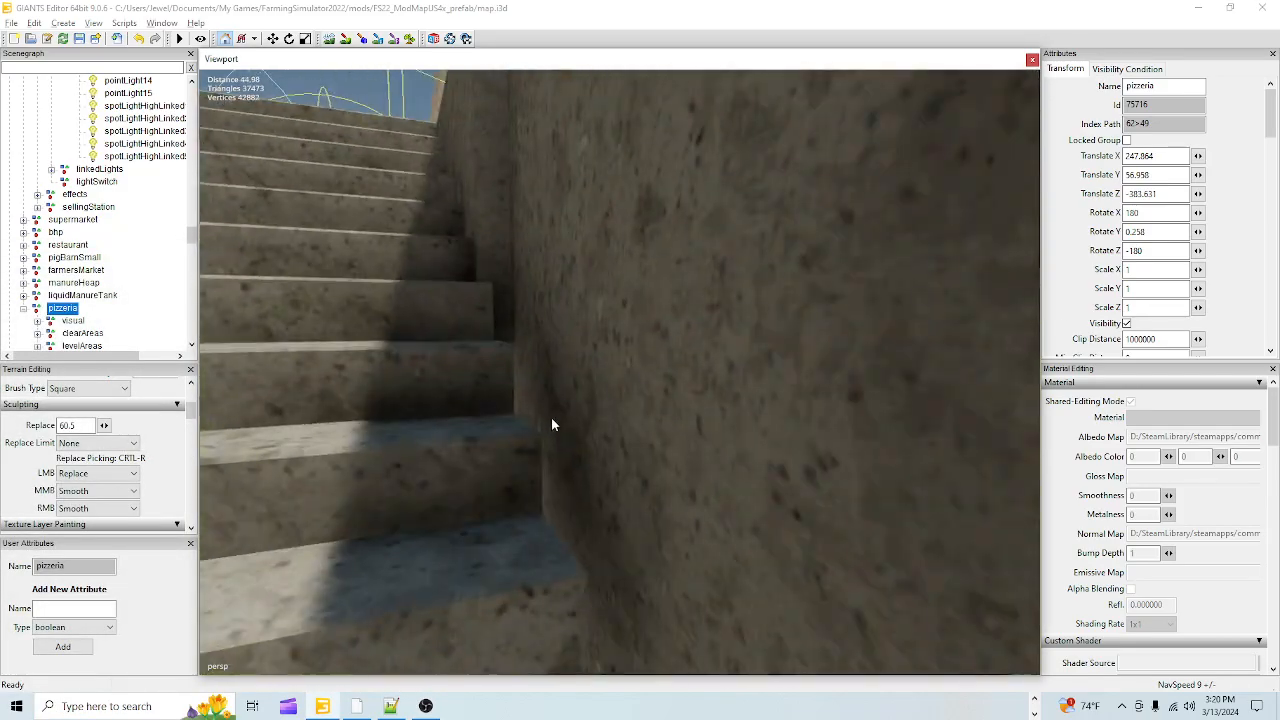
pyautogui.scroll(-4, 540, 425)
pyautogui.keyDown('alt'); pyautogui.moveTo(523, 469); pyautogui.dragTo(521, 372); pyautogui.keyUp('alt')
pyautogui.scroll(4, 518, 430)
pyautogui.scroll(-4, 527, 397)
pyautogui.scroll(4, 510, 430)
pyautogui.scroll(-4, 542, 407)
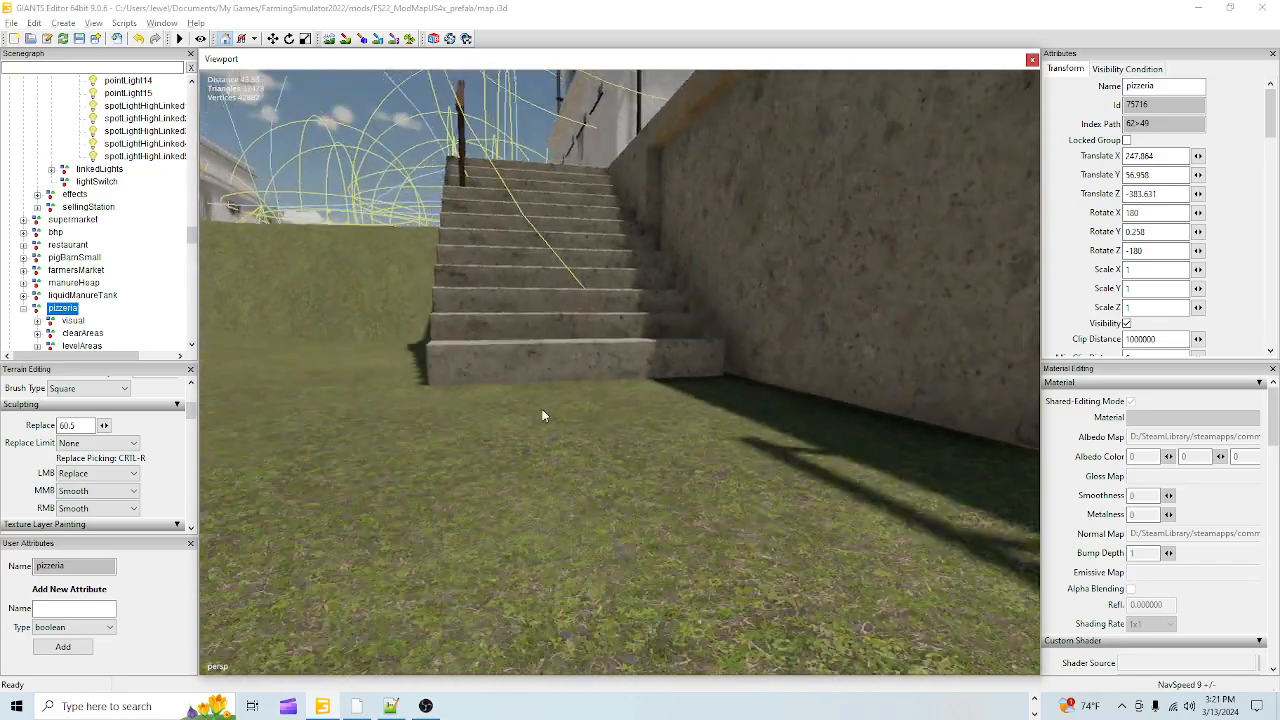
# - Examine the grass slope beside the stairs leading up to the dairy yard
pyautogui.keyDown('alt'); pyautogui.moveTo(536, 416); pyautogui.dragTo(672, 412); pyautogui.keyUp('alt')
pyautogui.scroll(7, 494, 402)
pyautogui.scroll(-10, 655, 445)
pyautogui.scroll(3, 571, 545)
pyautogui.keyDown('alt'); pyautogui.moveTo(571, 532); pyautogui.dragTo(542, 460); pyautogui.keyUp('alt')
pyautogui.scroll(5, 530, 505)
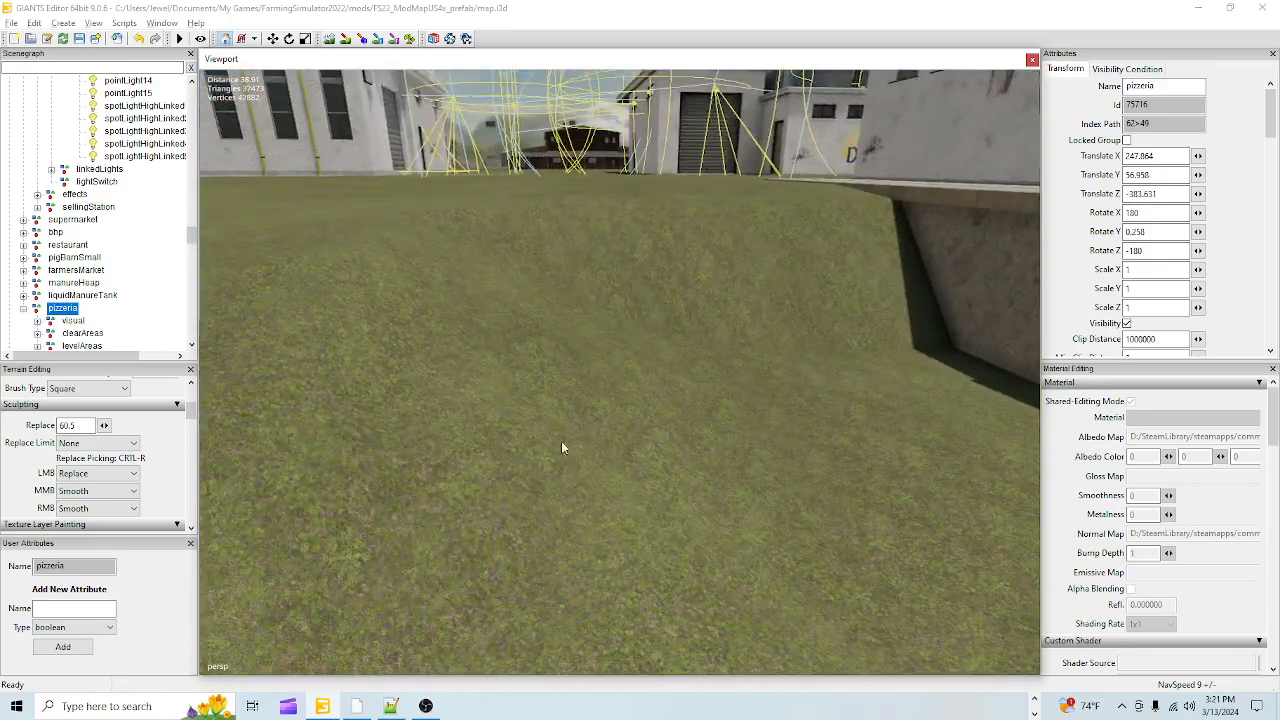
pyautogui.scroll(-6, 522, 572)
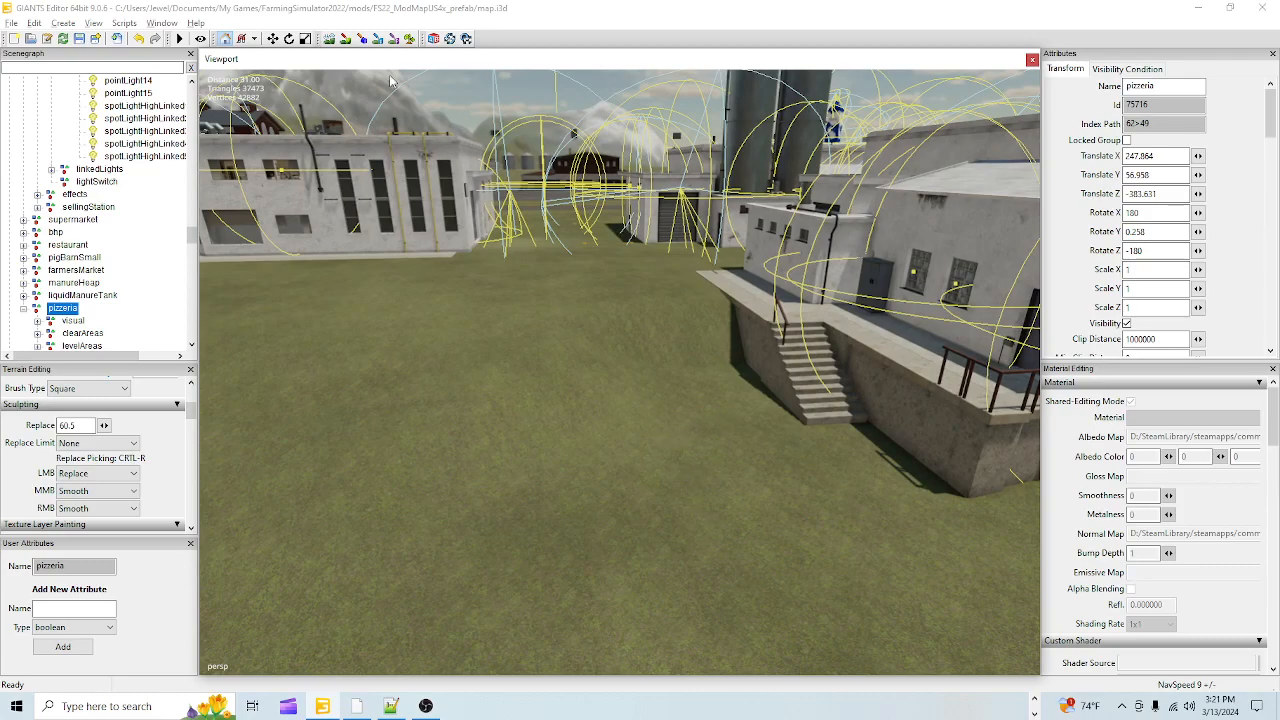
# - Examine the ground between the dairy buildings and towards the pizzeria from above the roofs
pyautogui.click(330, 41)
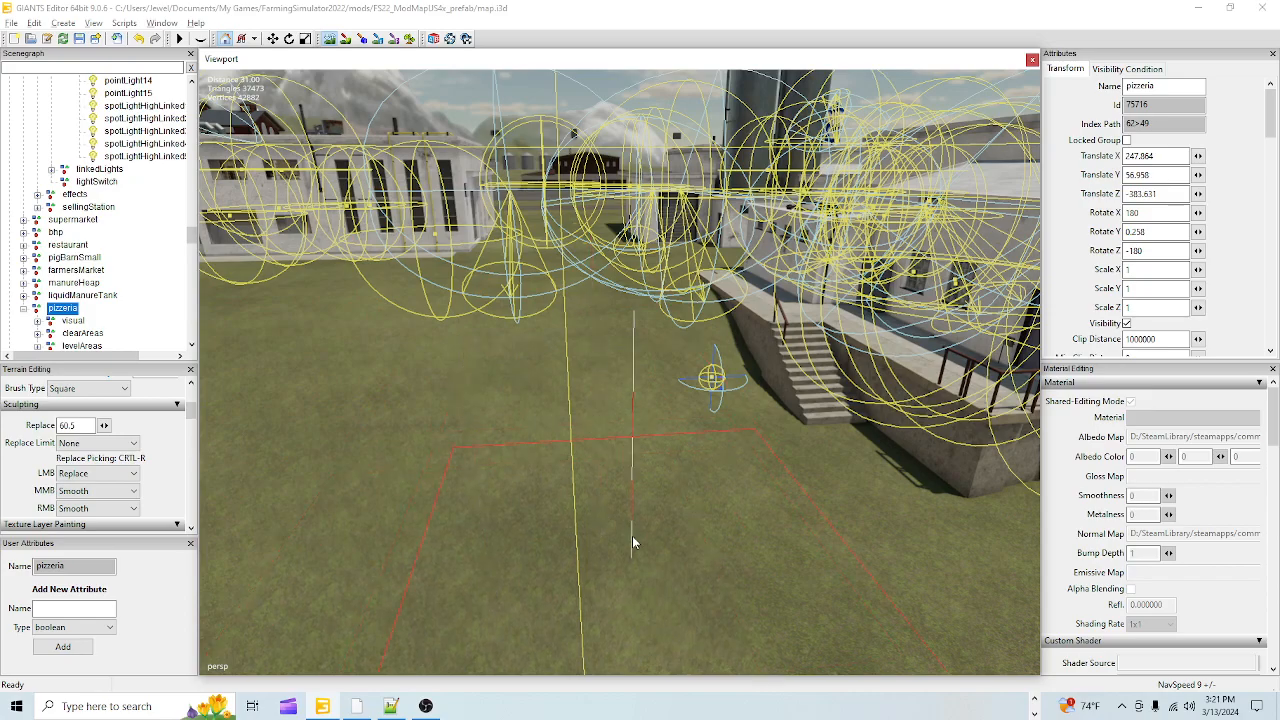
pyautogui.click(332, 39)
pyautogui.scroll(3, 623, 249)
pyautogui.keyDown('alt'); pyautogui.moveTo(623, 249); pyautogui.dragTo(586, 297); pyautogui.keyUp('alt')
pyautogui.scroll(2, 617, 404)
pyautogui.keyDown('alt'); pyautogui.moveTo(617, 404); pyautogui.dragTo(594, 500); pyautogui.keyUp('alt')
pyautogui.scroll(3, 603, 383)
pyautogui.keyDown('alt'); pyautogui.moveTo(603, 383); pyautogui.dragTo(660, 400); pyautogui.keyUp('alt')
pyautogui.keyDown('alt'); pyautogui.moveTo(560, 400); pyautogui.dragTo(565, 455); pyautogui.keyUp('alt')
pyautogui.scroll(-2, 644, 435)
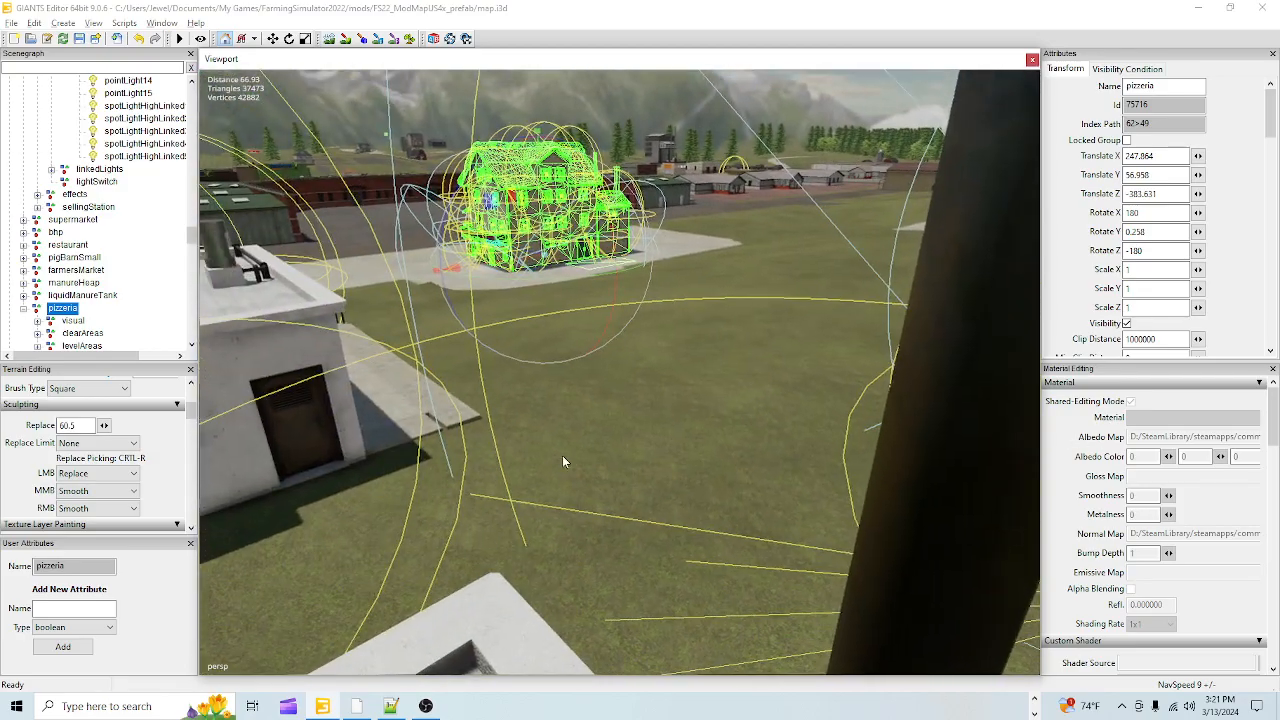
pyautogui.scroll(3, 577, 410)
pyautogui.keyDown('alt'); pyautogui.moveTo(577, 410); pyautogui.dragTo(717, 398); pyautogui.keyUp('alt')
pyautogui.scroll(-2, 717, 400)
pyautogui.keyDown('alt'); pyautogui.moveTo(794, 377); pyautogui.dragTo(821, 400); pyautogui.keyUp('alt')
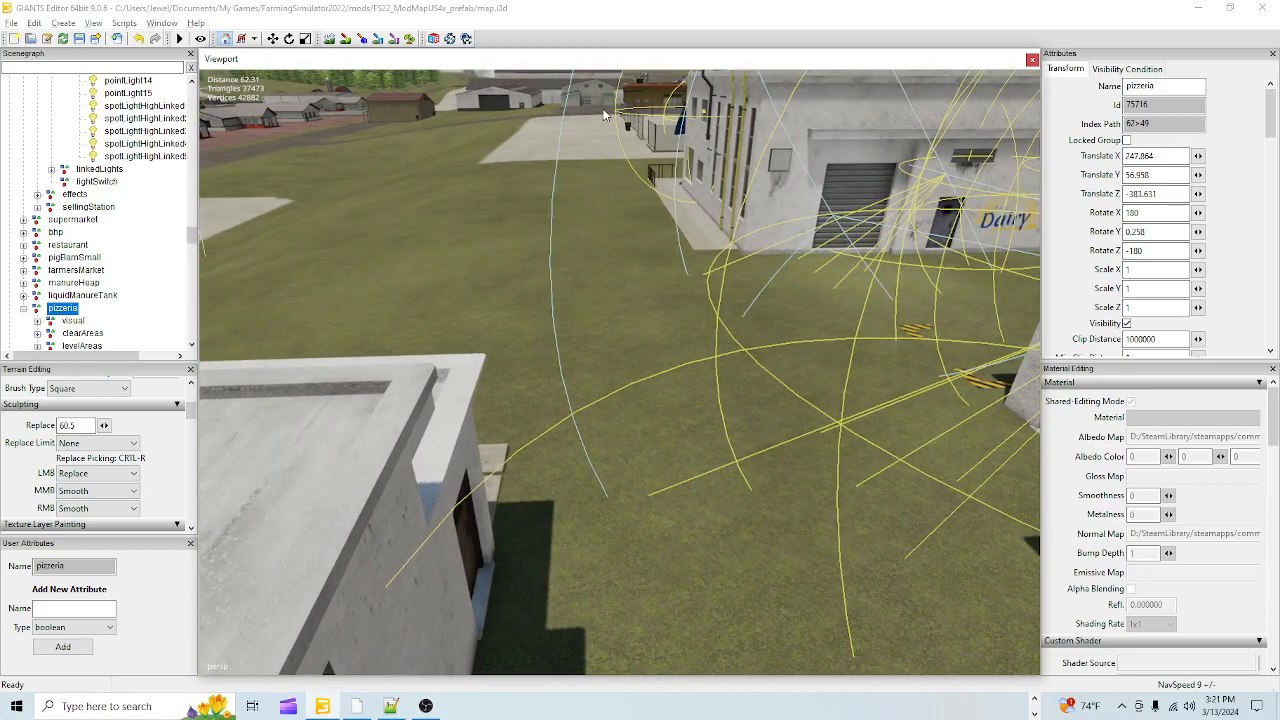
# - Examine the grass along the back of the dairy's loading platform in relation to the pizzeria
pyautogui.keyDown('alt'); pyautogui.moveTo(602, 310); pyautogui.dragTo(603, 326); pyautogui.keyUp('alt')
pyautogui.scroll(4, 631, 400)
pyautogui.keyDown('alt'); pyautogui.moveTo(634, 430); pyautogui.dragTo(462, 392); pyautogui.keyUp('alt')
pyautogui.keyDown('alt'); pyautogui.moveTo(477, 460); pyautogui.dragTo(575, 490); pyautogui.keyUp('alt')
pyautogui.scroll(3, 493, 542)
pyautogui.scroll(-3, 502, 530)
pyautogui.scroll(-3, 595, 531)
pyautogui.scroll(-1, 595, 531)
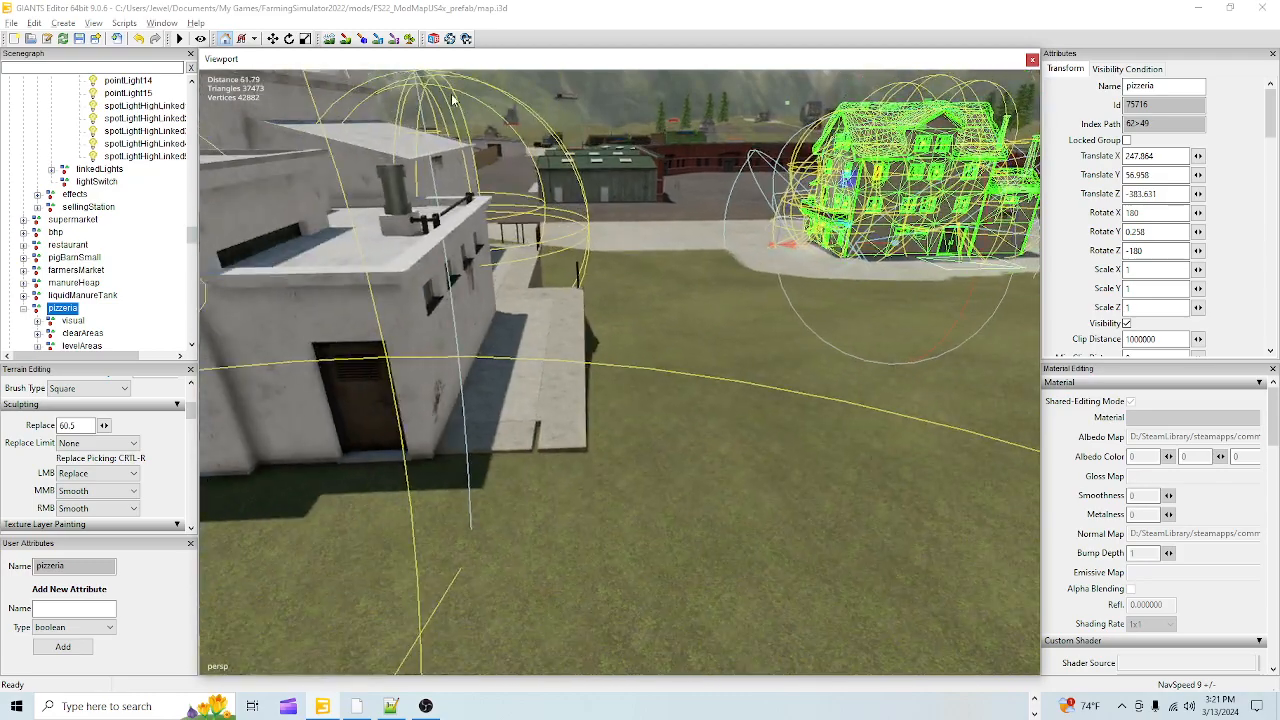
pyautogui.click(329, 38)
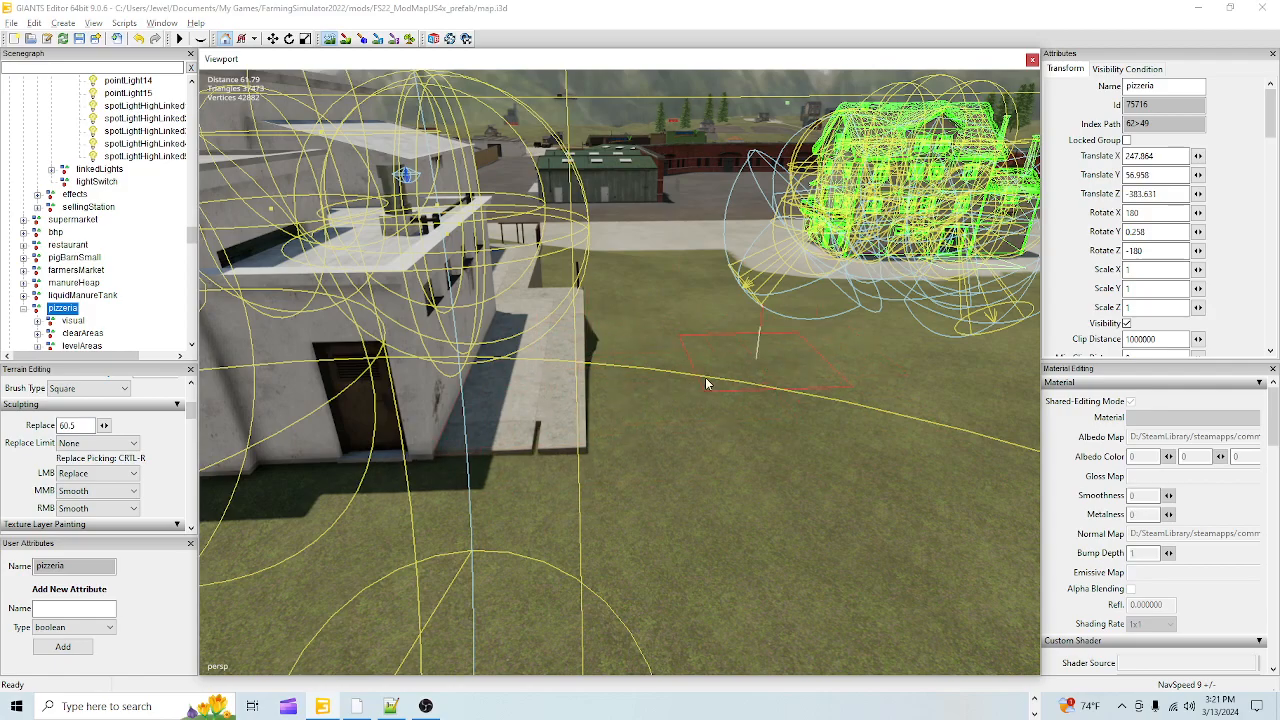
pyautogui.click(329, 38)
# - Examine the rise of the grass around the dairy's platform corner and supporting wall
pyautogui.keyDown('alt'); pyautogui.moveTo(794, 521); pyautogui.dragTo(709, 577); pyautogui.keyUp('alt')
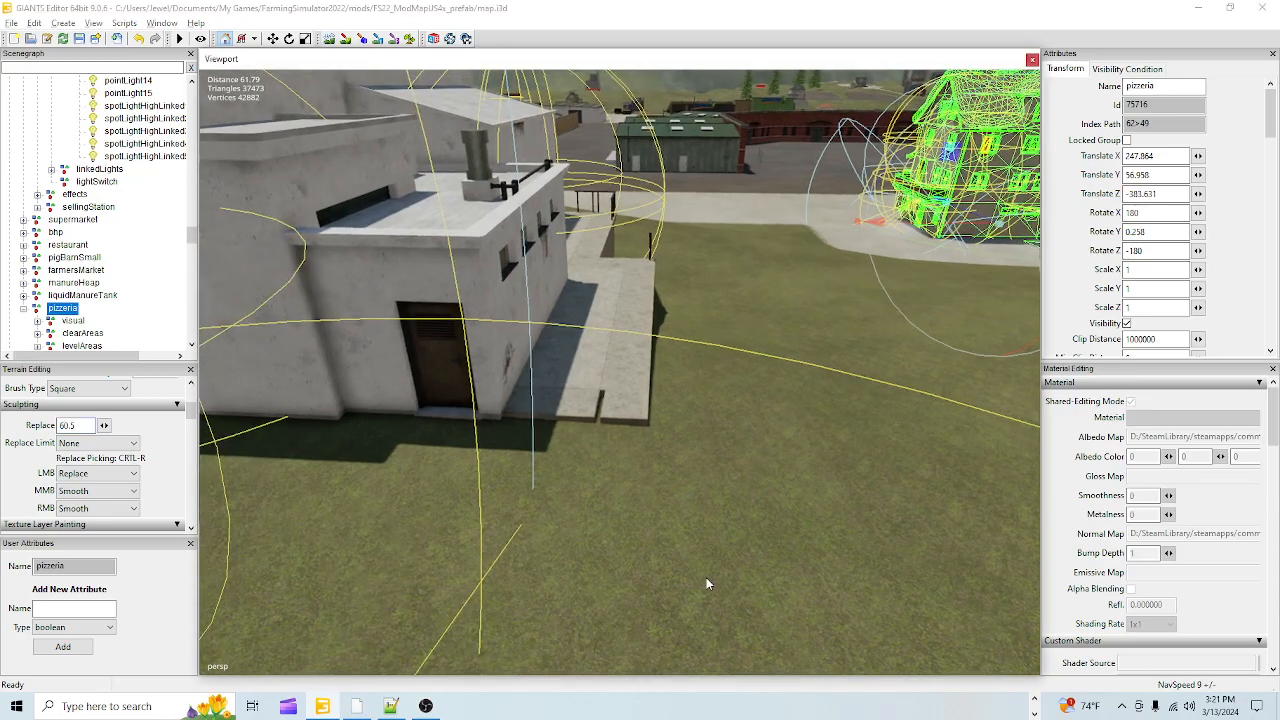
pyautogui.scroll(3, 747, 449)
pyautogui.scroll(-3, 713, 470)
pyautogui.keyDown('alt'); pyautogui.moveTo(677, 485); pyautogui.dragTo(367, 536); pyautogui.keyUp('alt')
pyautogui.scroll(3, 820, 507)
pyautogui.scroll(3, 769, 533)
pyautogui.keyDown('alt'); pyautogui.moveTo(563, 521); pyautogui.dragTo(444, 503); pyautogui.keyUp('alt')
pyautogui.scroll(2, 738, 625)
pyautogui.keyDown('alt'); pyautogui.moveTo(444, 503); pyautogui.dragTo(528, 548, button='right'); pyautogui.keyUp('alt')
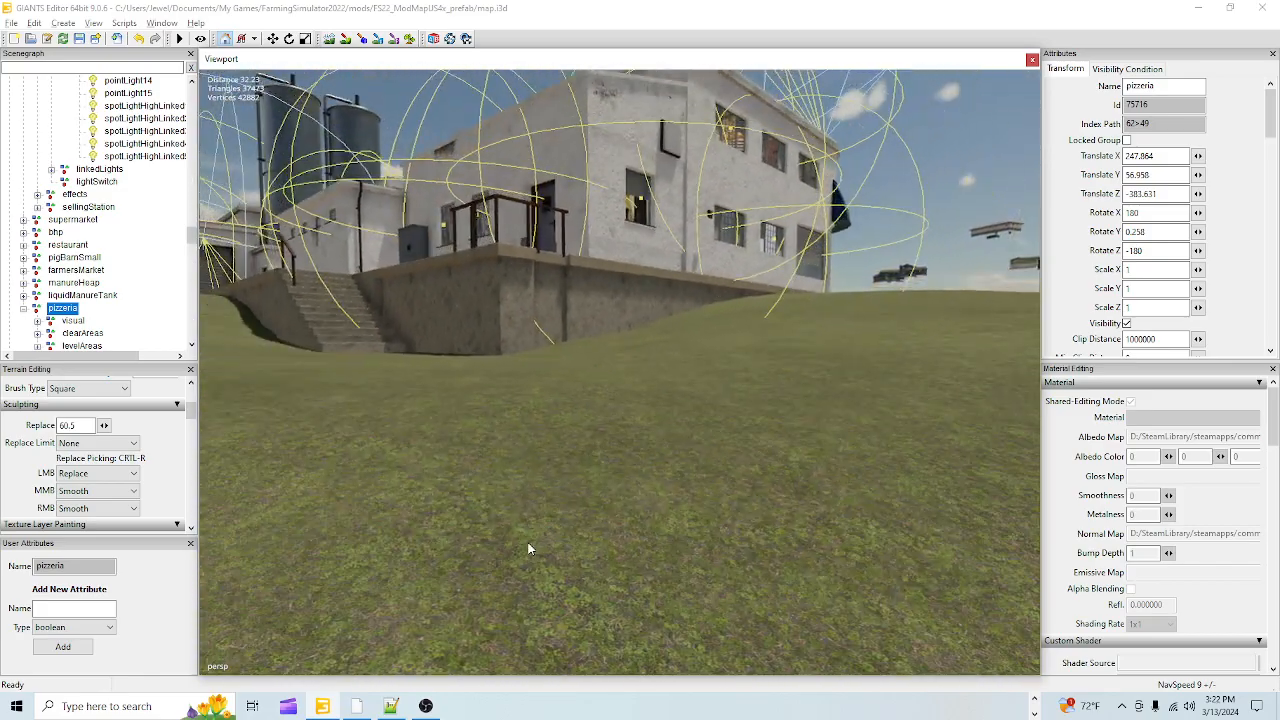
# - Examine the grass between the pizzeria's concrete surface and the dairy's stairs, gauging the area with the terrain sculpting brush
pyautogui.keyDown('alt'); pyautogui.moveTo(528, 548); pyautogui.dragTo(563, 520); pyautogui.keyUp('alt')
pyautogui.keyDown('alt'); pyautogui.moveTo(563, 520); pyautogui.dragTo(434, 709, button='right'); pyautogui.keyUp('alt')
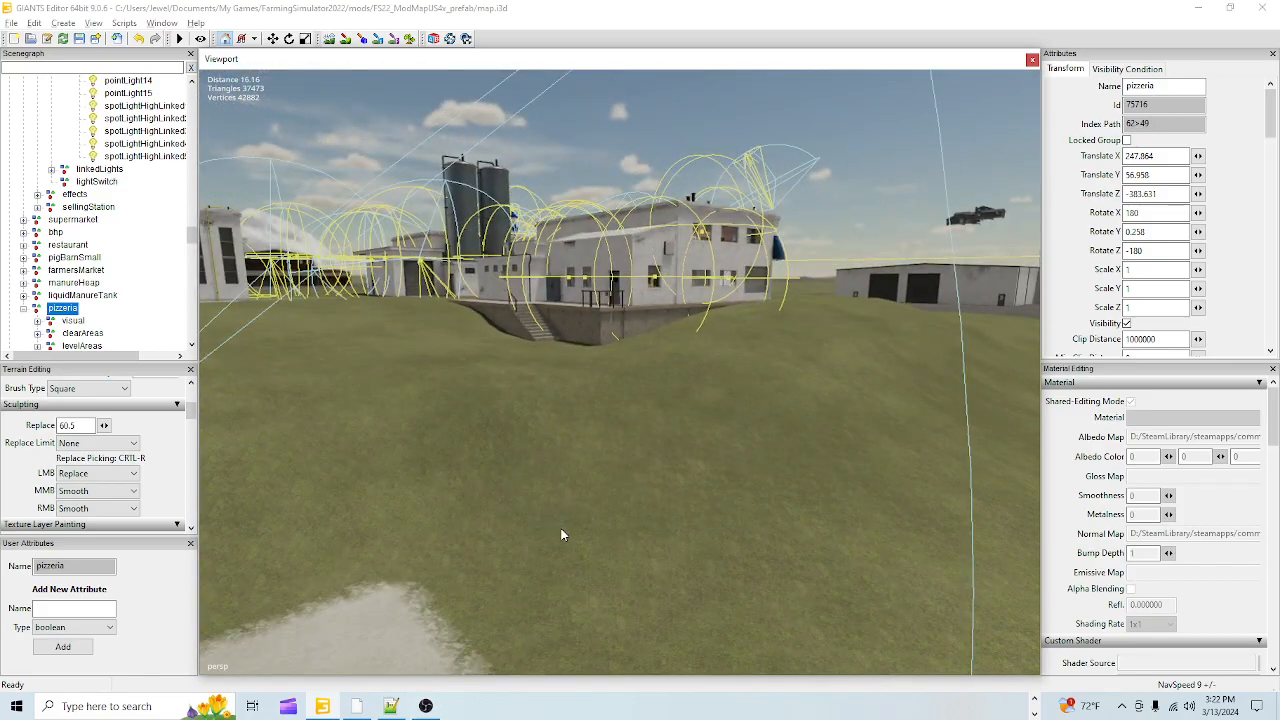
pyautogui.keyDown('alt'); pyautogui.moveTo(599, 497); pyautogui.dragTo(600, 502); pyautogui.keyUp('alt')
pyautogui.keyDown('alt'); pyautogui.moveTo(600, 502); pyautogui.dragTo(895, 347, button='right'); pyautogui.keyUp('alt')
pyautogui.keyDown('alt'); pyautogui.moveTo(804, 490); pyautogui.dragTo(684, 513); pyautogui.keyUp('alt')
pyautogui.keyDown('alt'); pyautogui.moveTo(684, 513); pyautogui.dragTo(590, 635, button='right'); pyautogui.keyUp('alt')
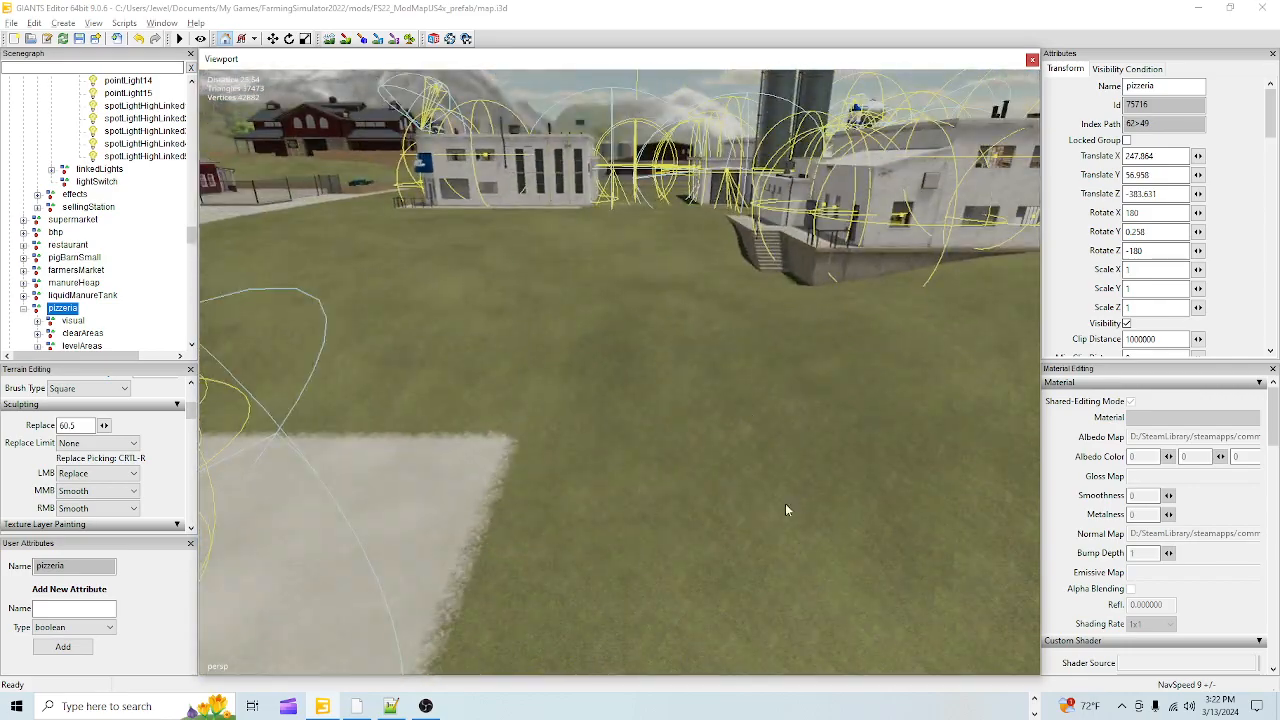
pyautogui.click(325, 37)
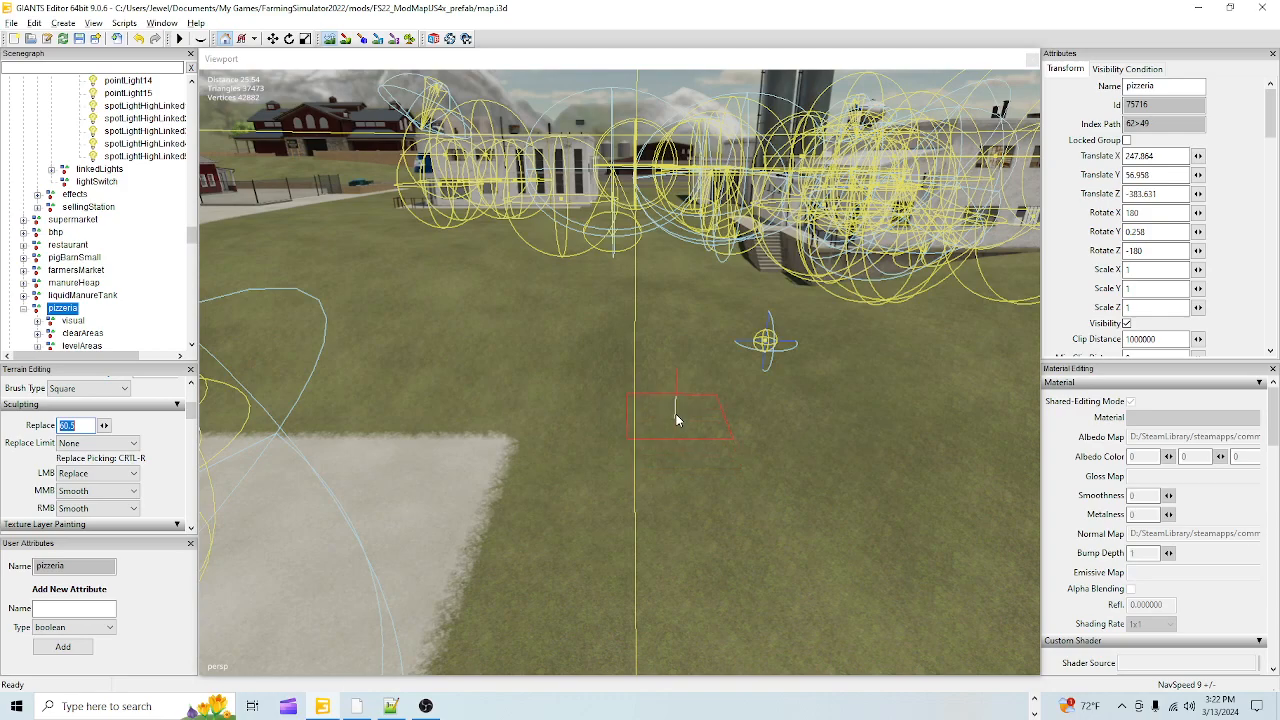
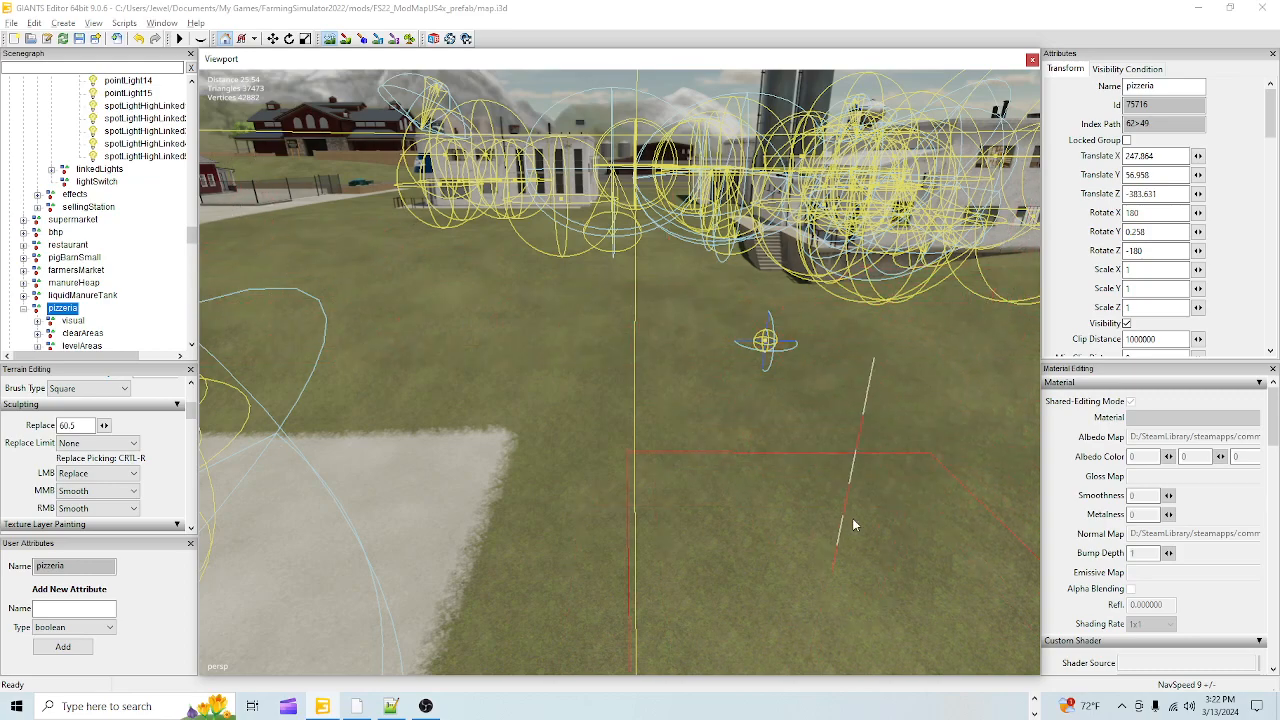
pyautogui.click(334, 40)
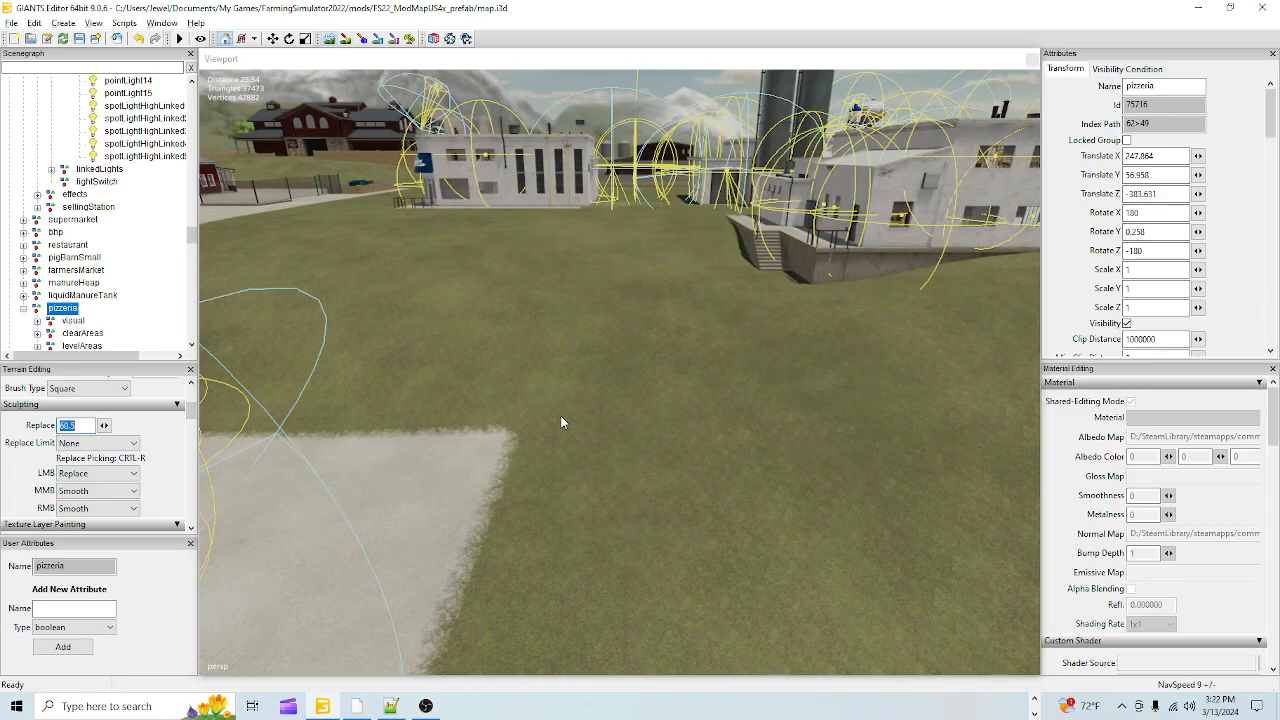
# - Examine the dairy's stairs, railings and platform corner up close, including how the grass meets the lowest step
pyautogui.scroll(5, 691, 281)
pyautogui.keyDown('alt'); pyautogui.moveTo(728, 315); pyautogui.dragTo(867, 292); pyautogui.keyUp('alt')
pyautogui.scroll(4, 787, 373)
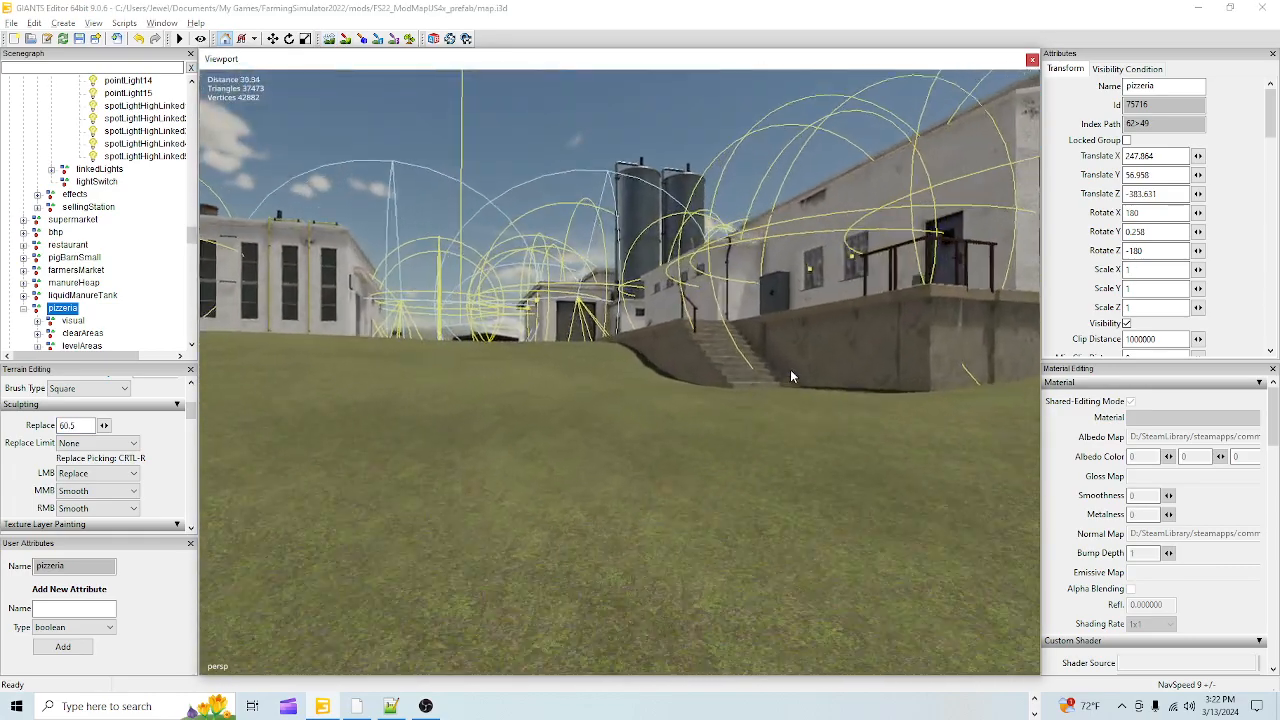
pyautogui.keyDown('alt'); pyautogui.moveTo(811, 350); pyautogui.dragTo(698, 454); pyautogui.keyUp('alt')
pyautogui.scroll(3, 774, 383)
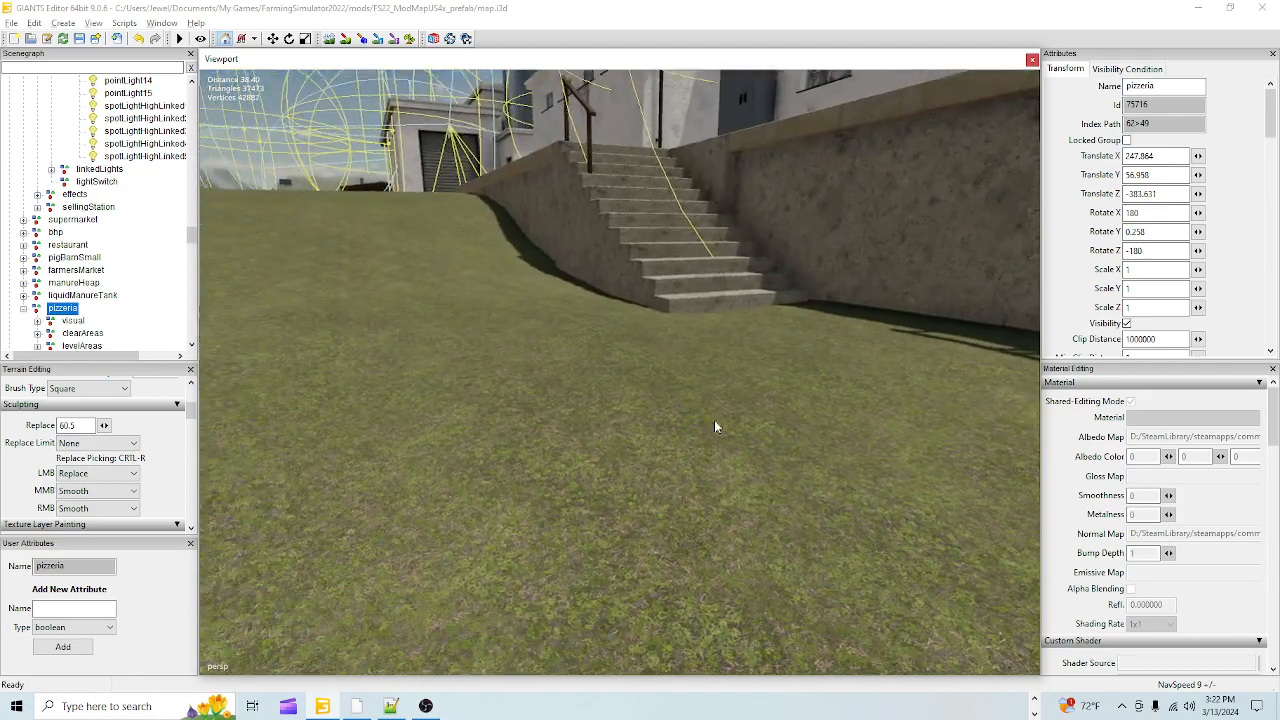
pyautogui.scroll(-5, 813, 280)
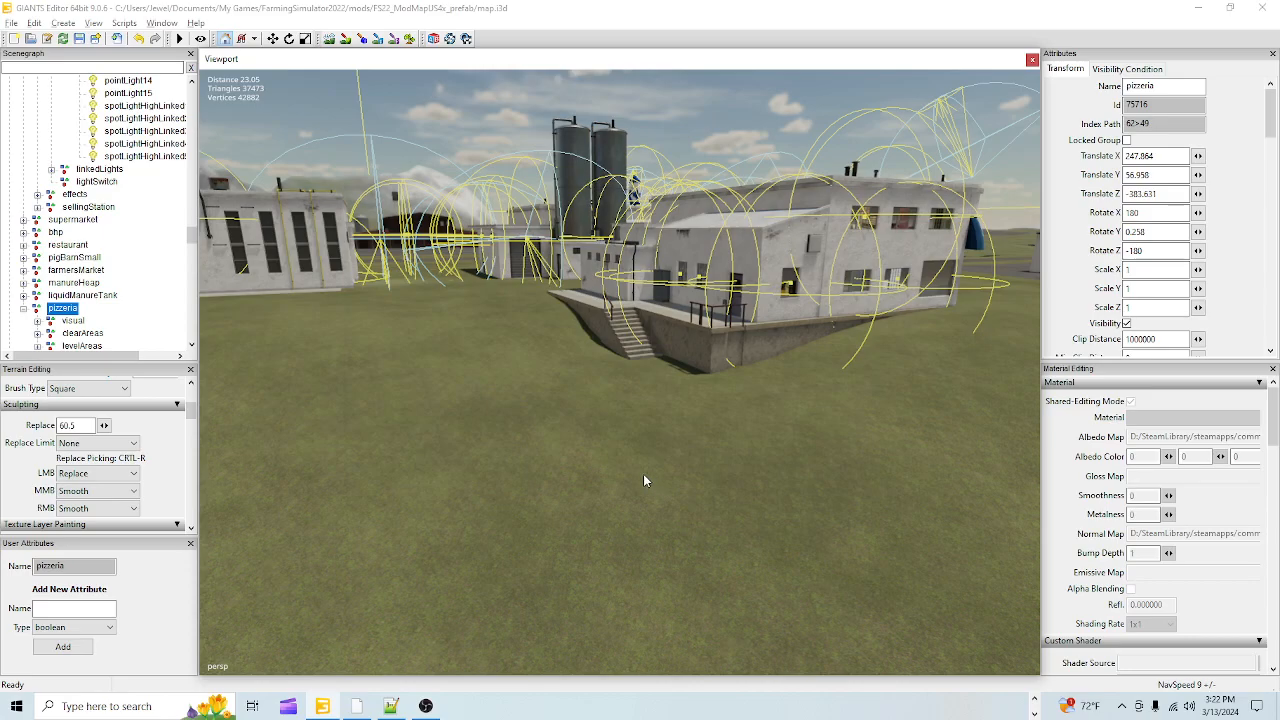
pyautogui.keyDown('alt'); pyautogui.moveTo(651, 483); pyautogui.dragTo(563, 517); pyautogui.keyUp('alt')
pyautogui.scroll(5, 660, 443)
pyautogui.keyDown('alt'); pyautogui.moveTo(660, 443); pyautogui.dragTo(703, 489); pyautogui.keyUp('alt')
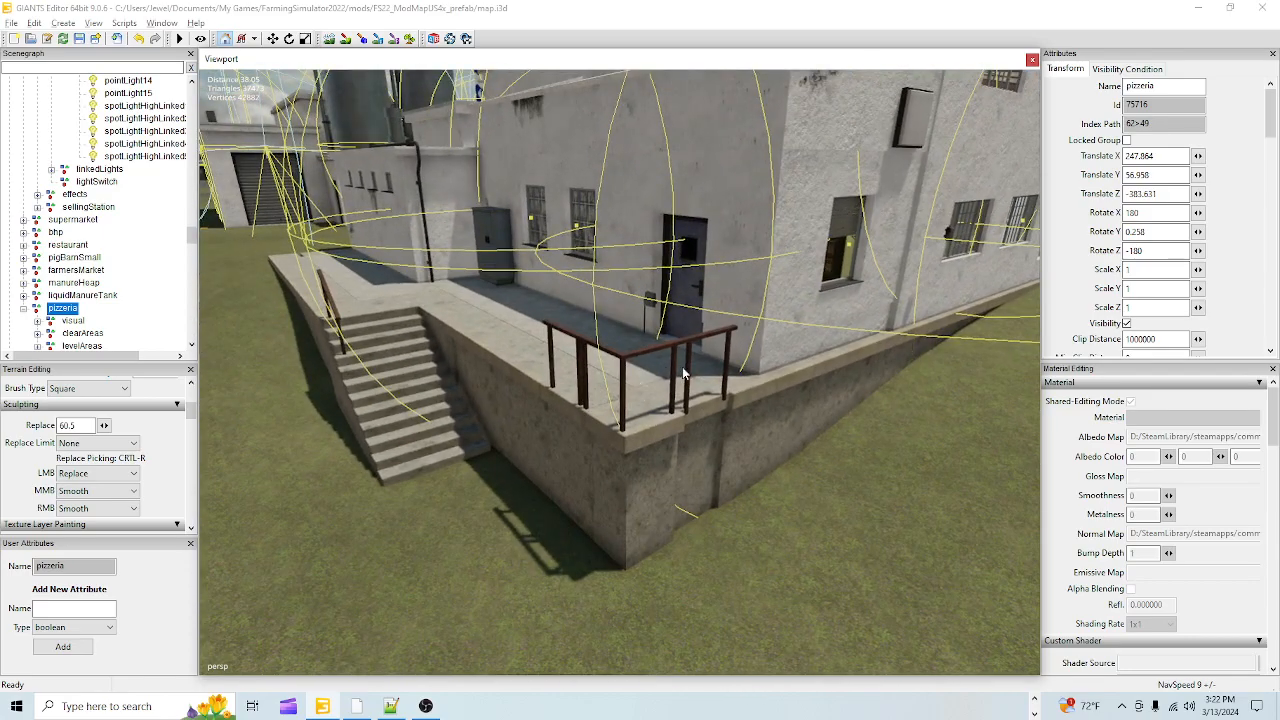
pyautogui.keyDown('alt'); pyautogui.moveTo(686, 508); pyautogui.dragTo(668, 370); pyautogui.keyUp('alt')
pyautogui.keyDown('alt'); pyautogui.moveTo(704, 430); pyautogui.dragTo(674, 421); pyautogui.keyUp('alt')
pyautogui.keyDown('alt'); pyautogui.moveTo(574, 470); pyautogui.dragTo(685, 453); pyautogui.keyUp('alt')
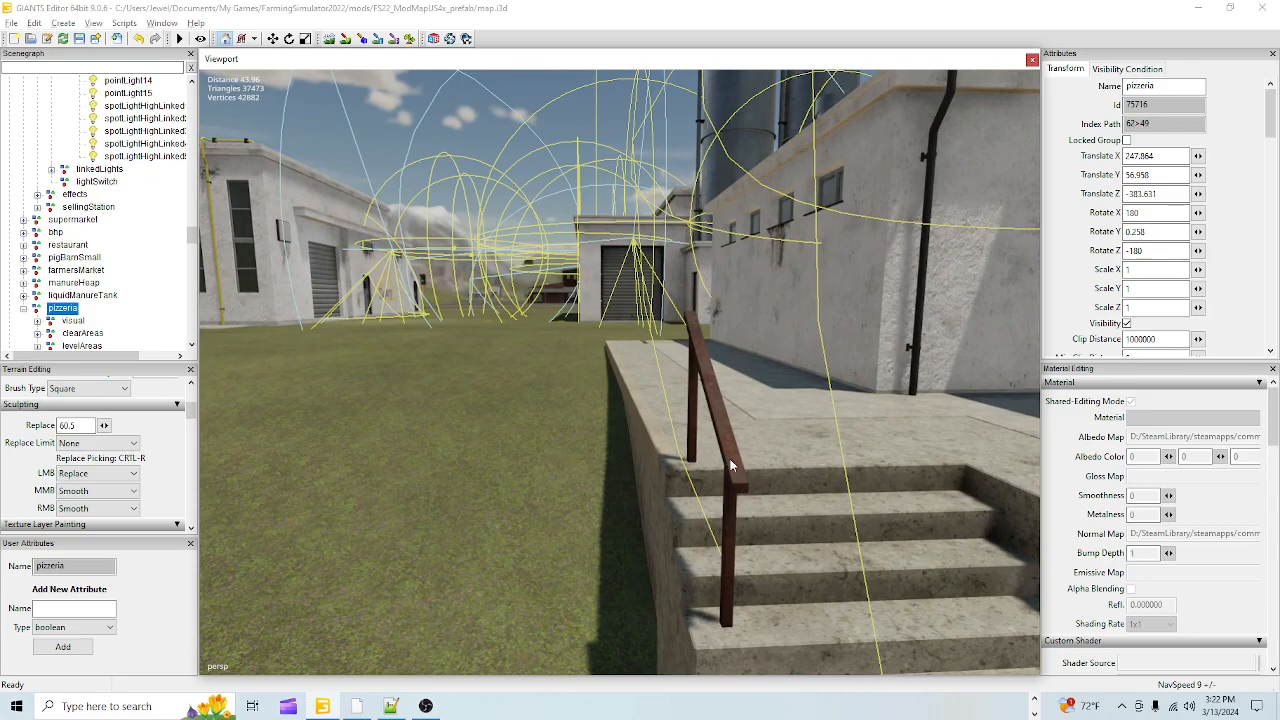
# - Duplicate the dairy's stair and railing object pedestalDairy02 within pedestalDairy_PLACE
pyautogui.click(731, 466)
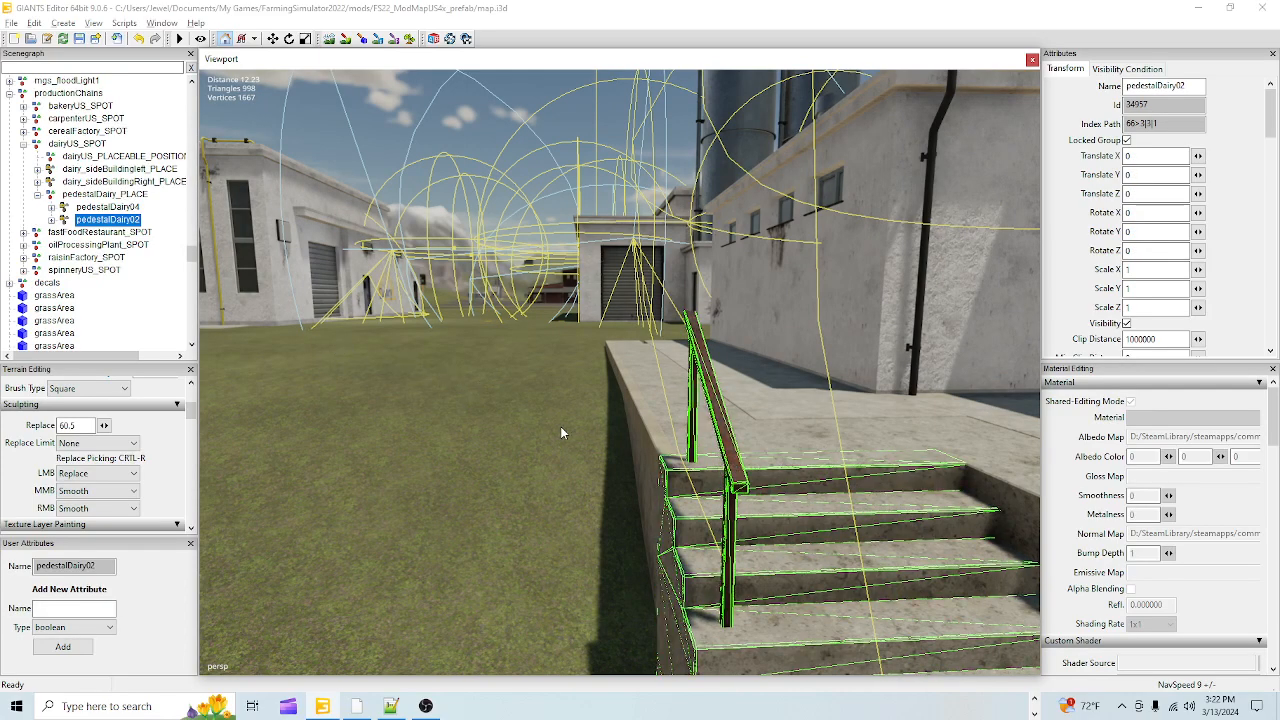
pyautogui.keyDown('alt'); pyautogui.moveTo(560, 426); pyautogui.dragTo(823, 443); pyautogui.keyUp('alt')
pyautogui.scroll(-3, 643, 588)
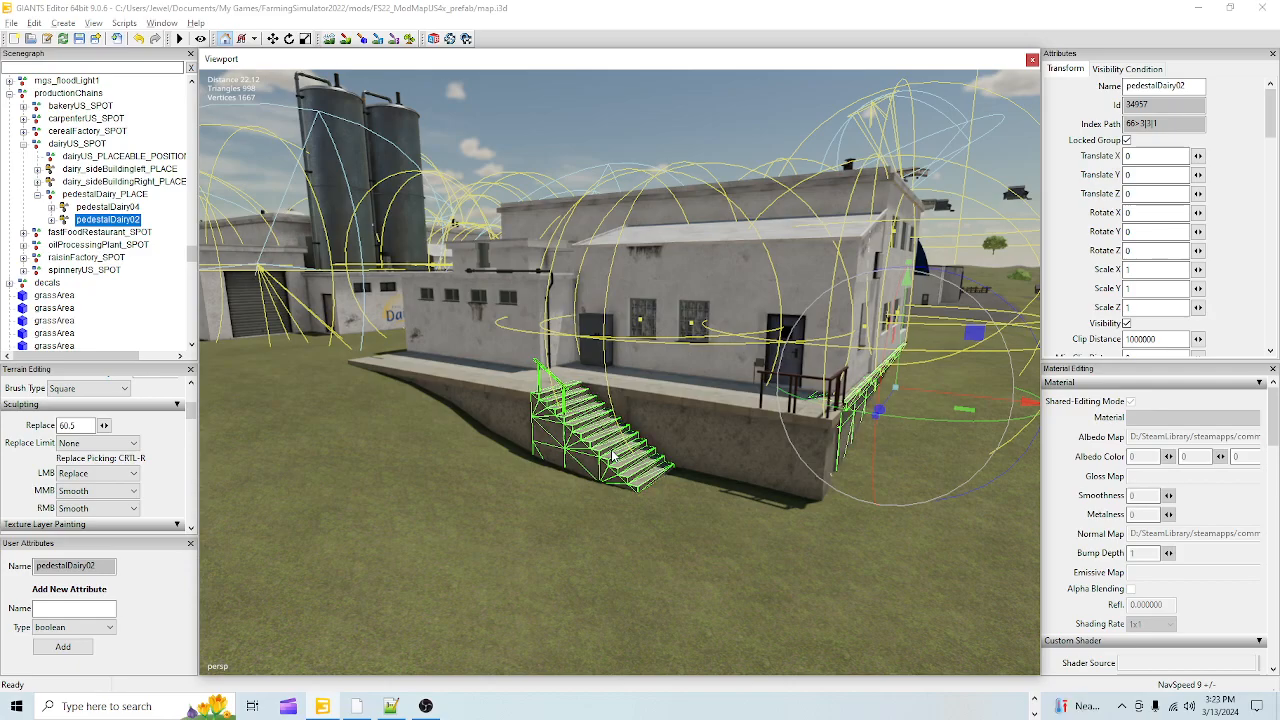
pyautogui.press('Delete')
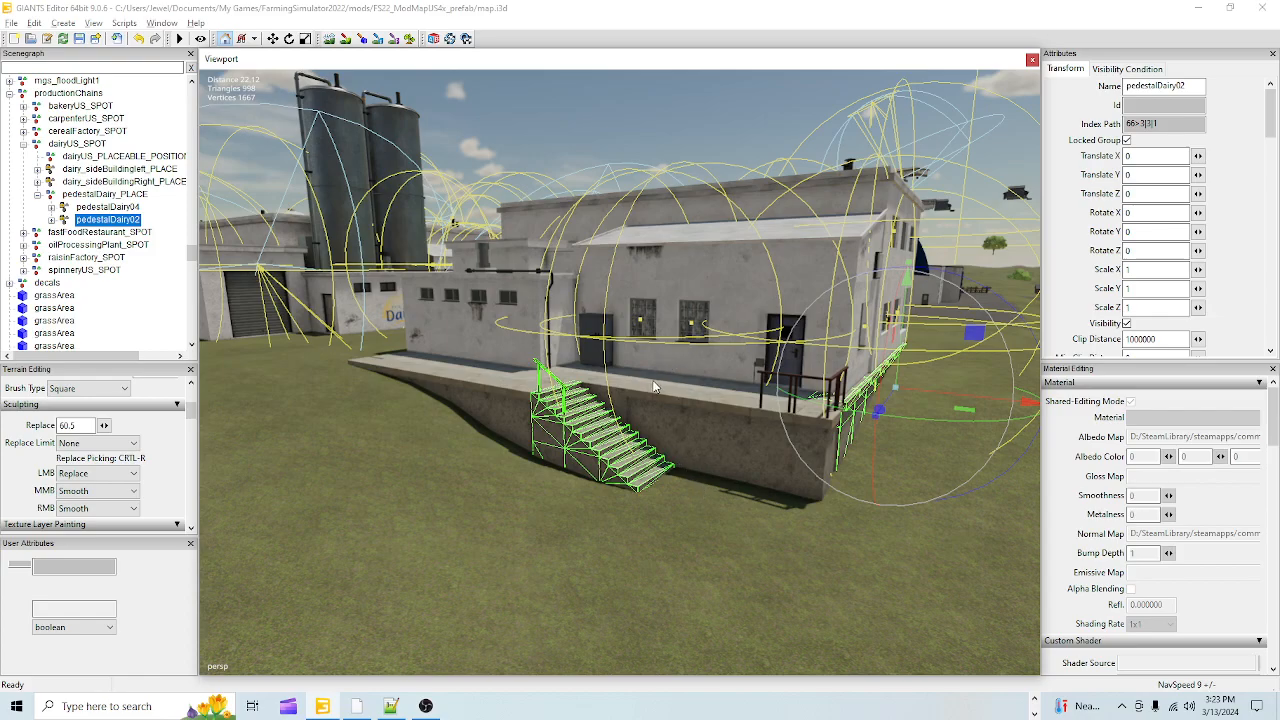
pyautogui.hotkey('ctrl', 'd')
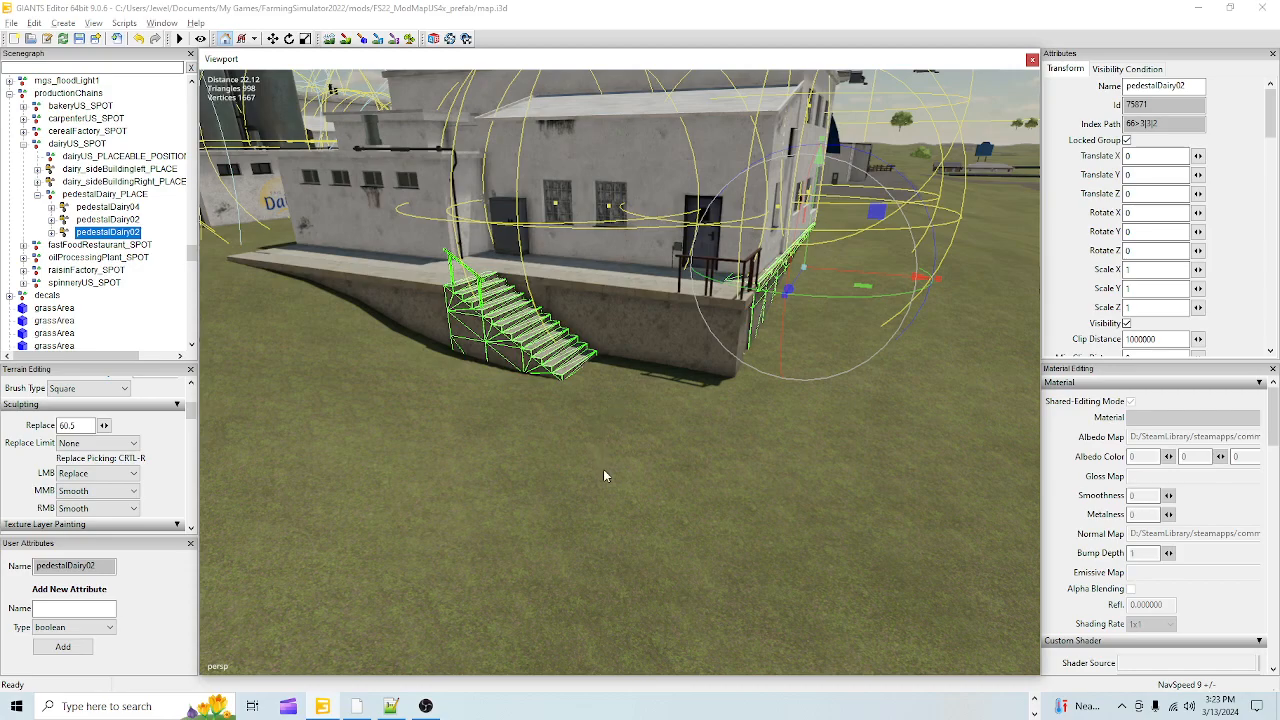
# - Try the copied pedestalDairy02 group on the grass in front of the dairy, and delete that copy
pyautogui.hotkey('ctrl', 'b')
pyautogui.click(645, 476)
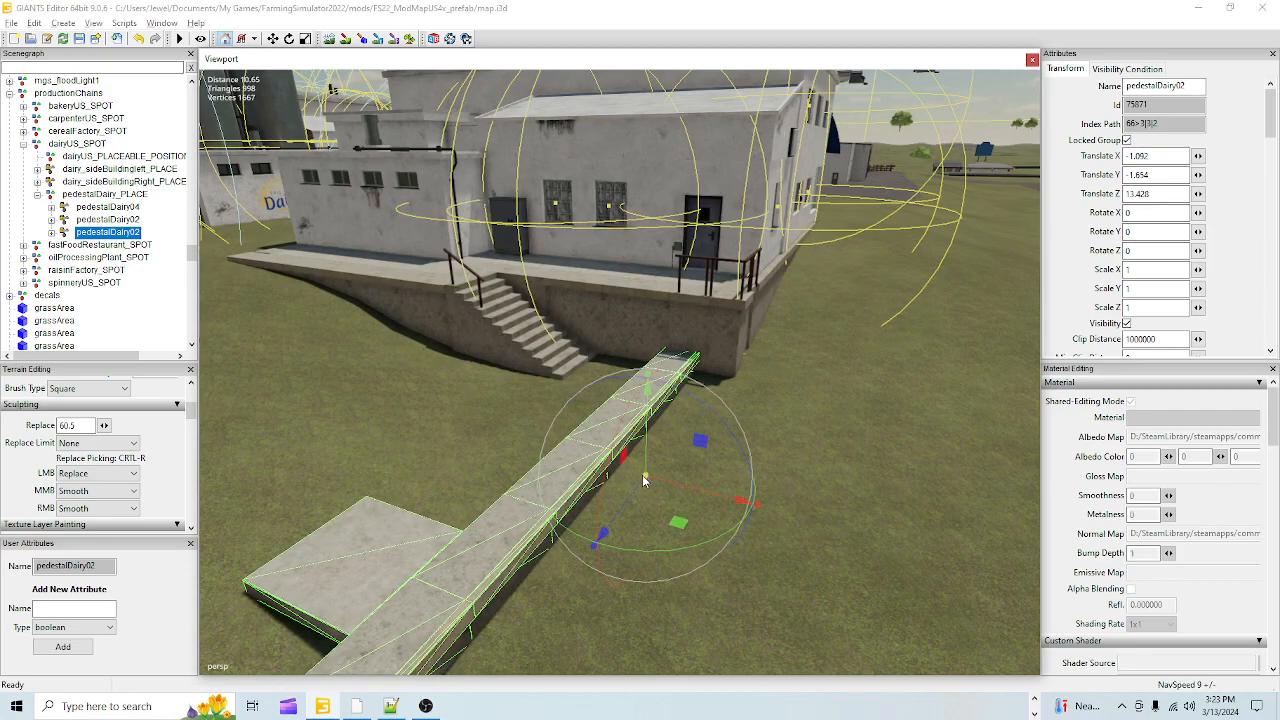
pyautogui.scroll(-1, 772, 477)
pyautogui.moveTo(816, 413)
pyautogui.keyDown('alt'); pyautogui.mouseDown()
pyautogui.moveTo(772, 477)
pyautogui.moveTo(805, 411)
pyautogui.mouseUp(); pyautogui.keyUp('alt')
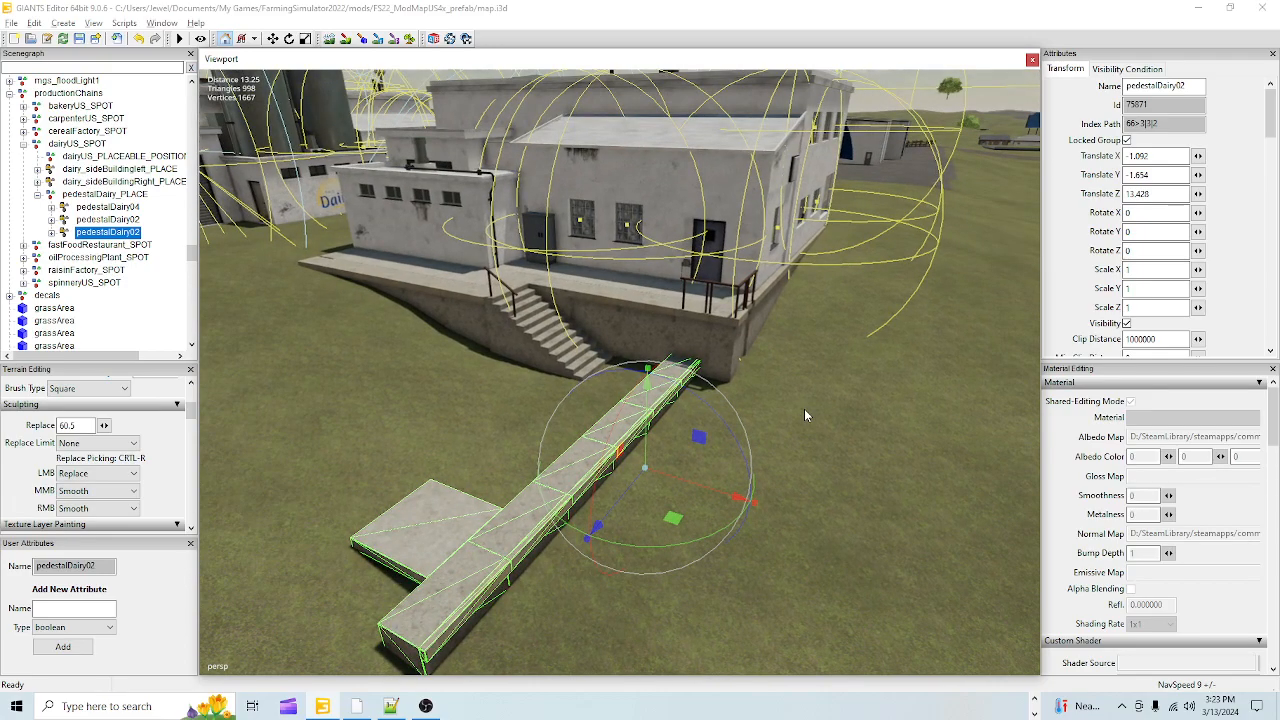
pyautogui.press('Delete')
# - Duplicate the stair01 group inside the remaining pedestalDairy02 group twice
pyautogui.click(556, 350)
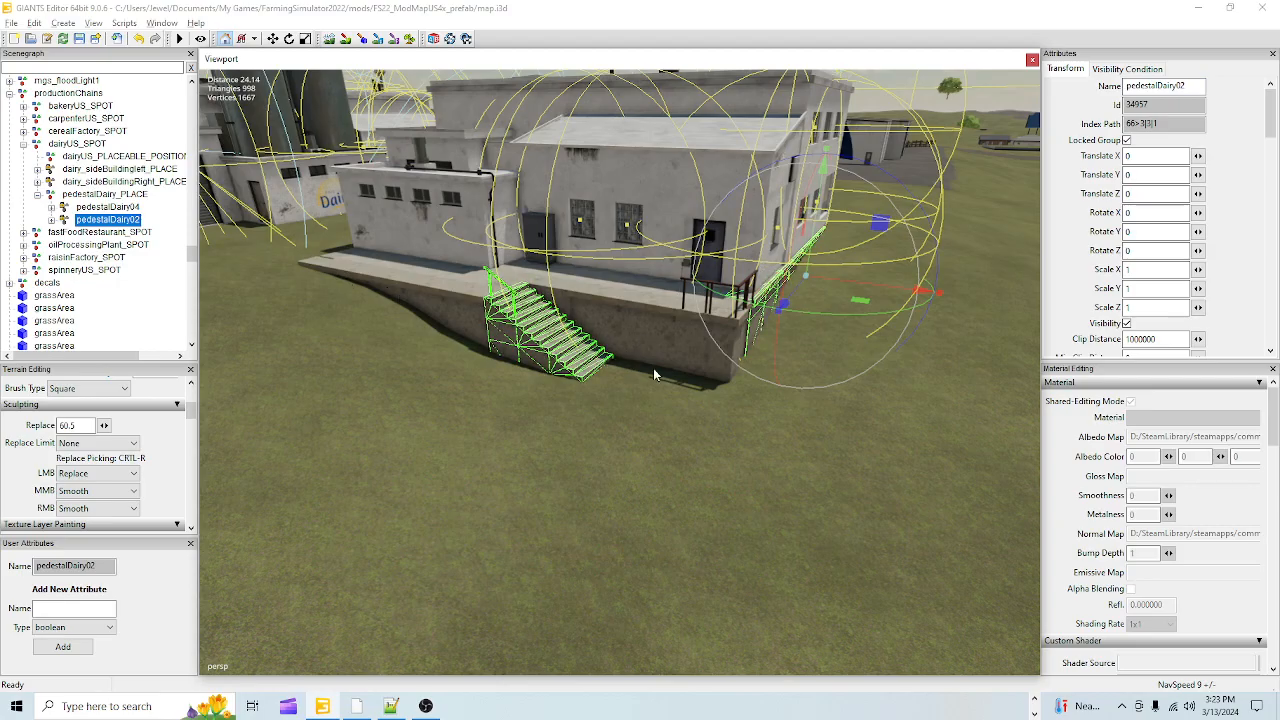
pyautogui.keyDown('alt'); pyautogui.moveTo(639, 366); pyautogui.dragTo(720, 358); pyautogui.keyUp('alt')
pyautogui.keyDown('alt'); pyautogui.moveTo(675, 411); pyautogui.dragTo(717, 277, button='right'); pyautogui.keyUp('alt')
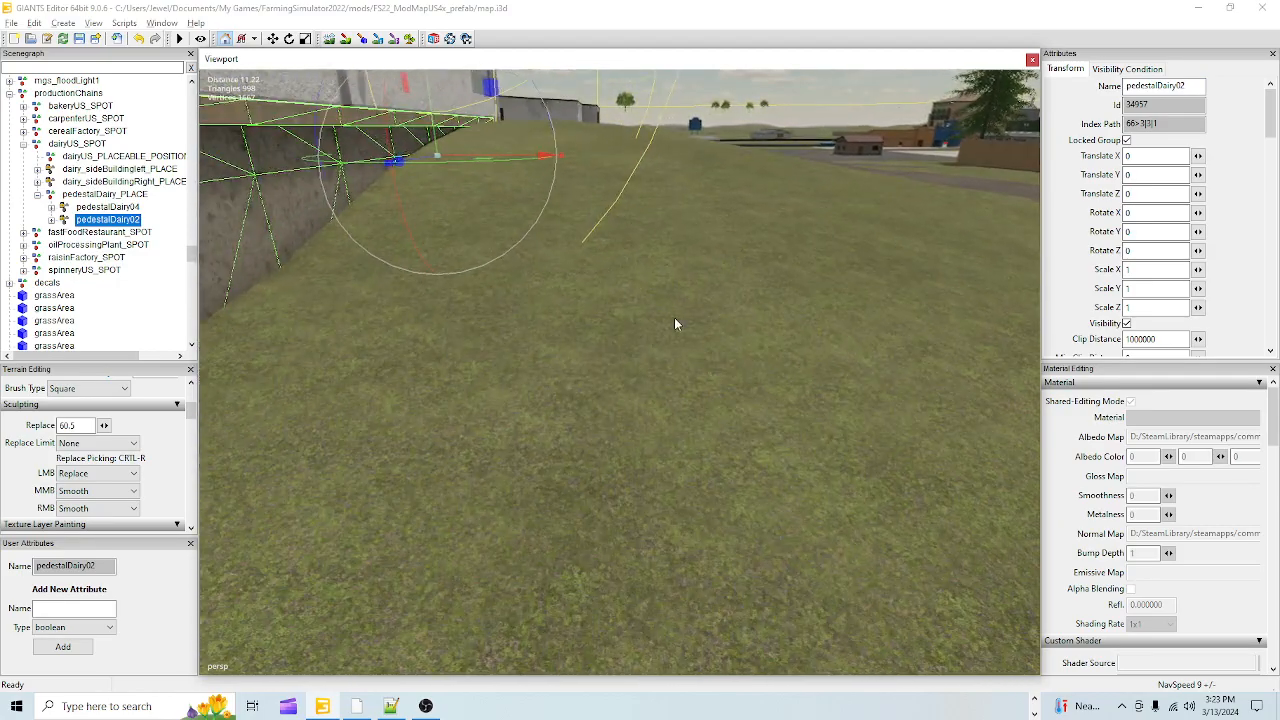
pyautogui.keyDown('alt'); pyautogui.moveTo(677, 323); pyautogui.dragTo(712, 259); pyautogui.keyUp('alt')
pyautogui.keyDown('alt'); pyautogui.moveTo(712, 266); pyautogui.dragTo(560, 450, button='right'); pyautogui.keyUp('alt')
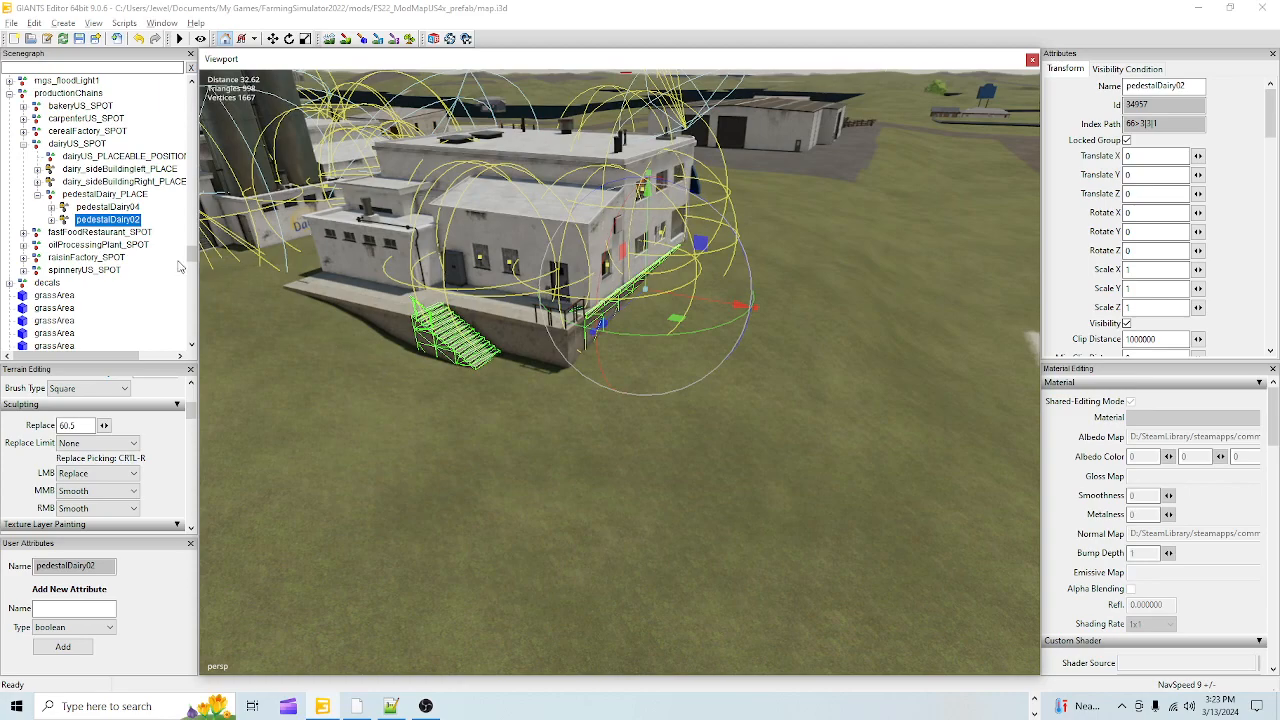
pyautogui.click(53, 221)
pyautogui.scroll(-2, 97, 258)
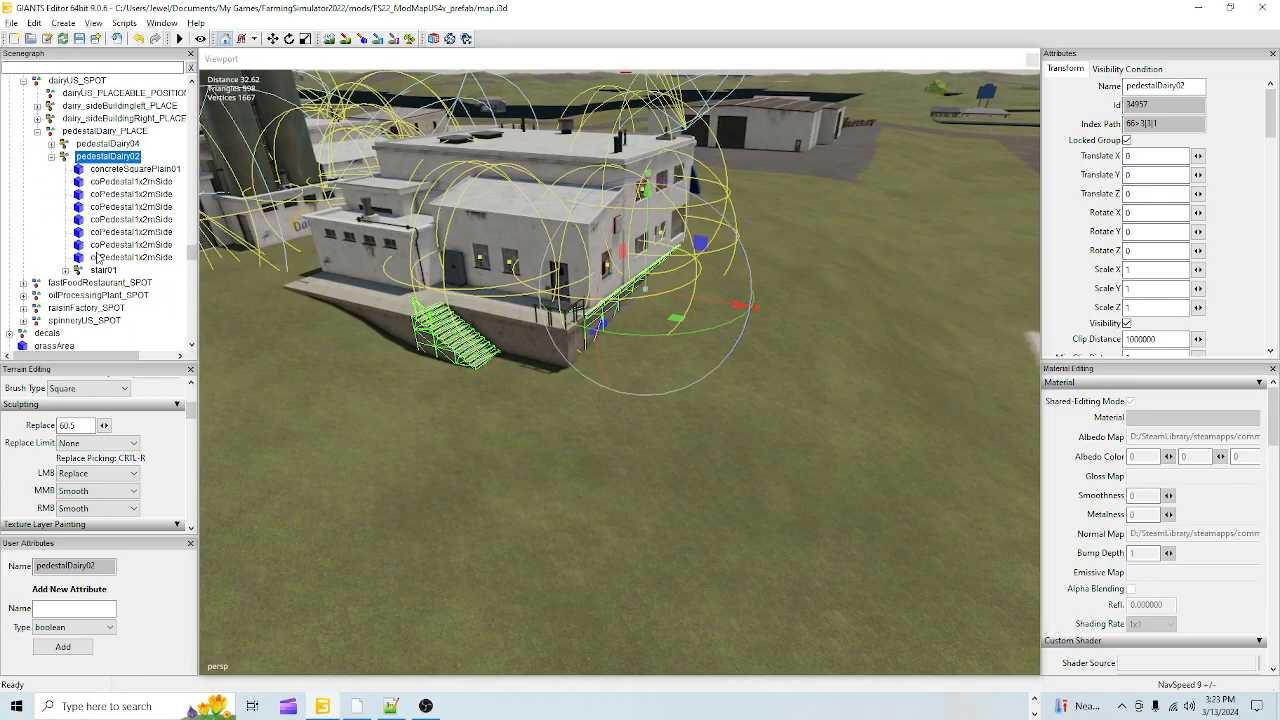
pyautogui.click(103, 271)
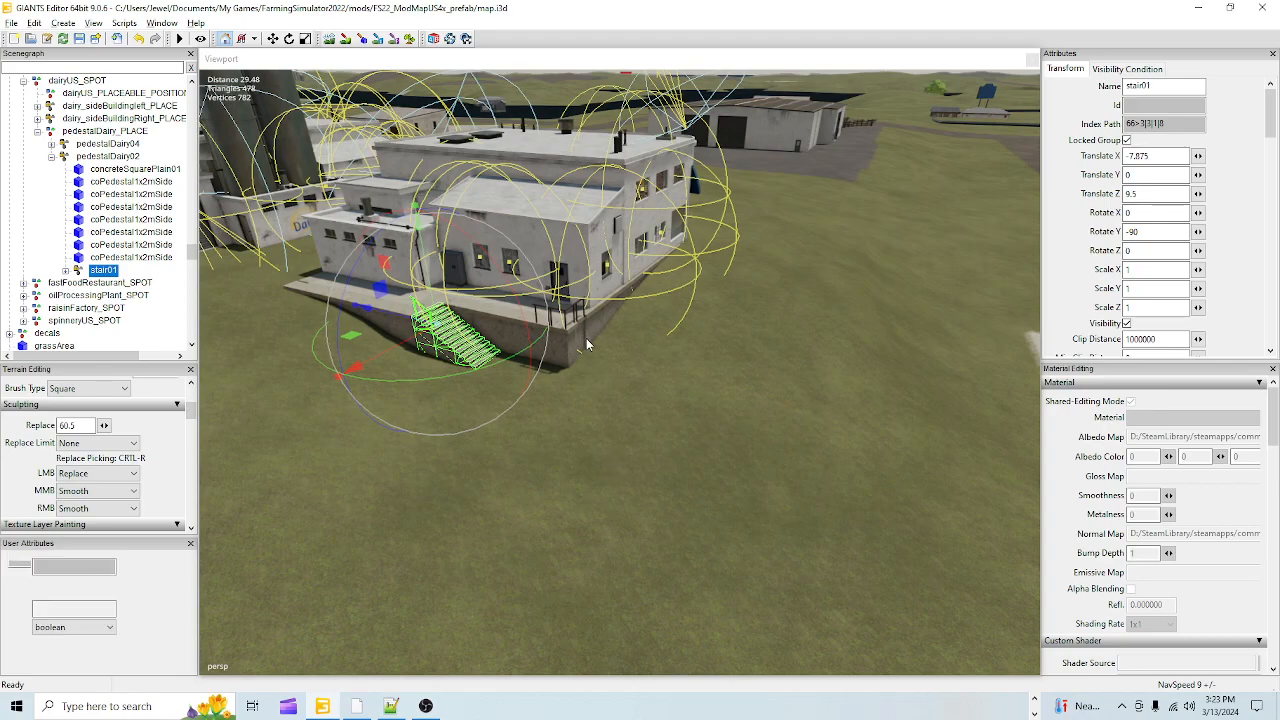
pyautogui.hotkey('ctrl', 'd')
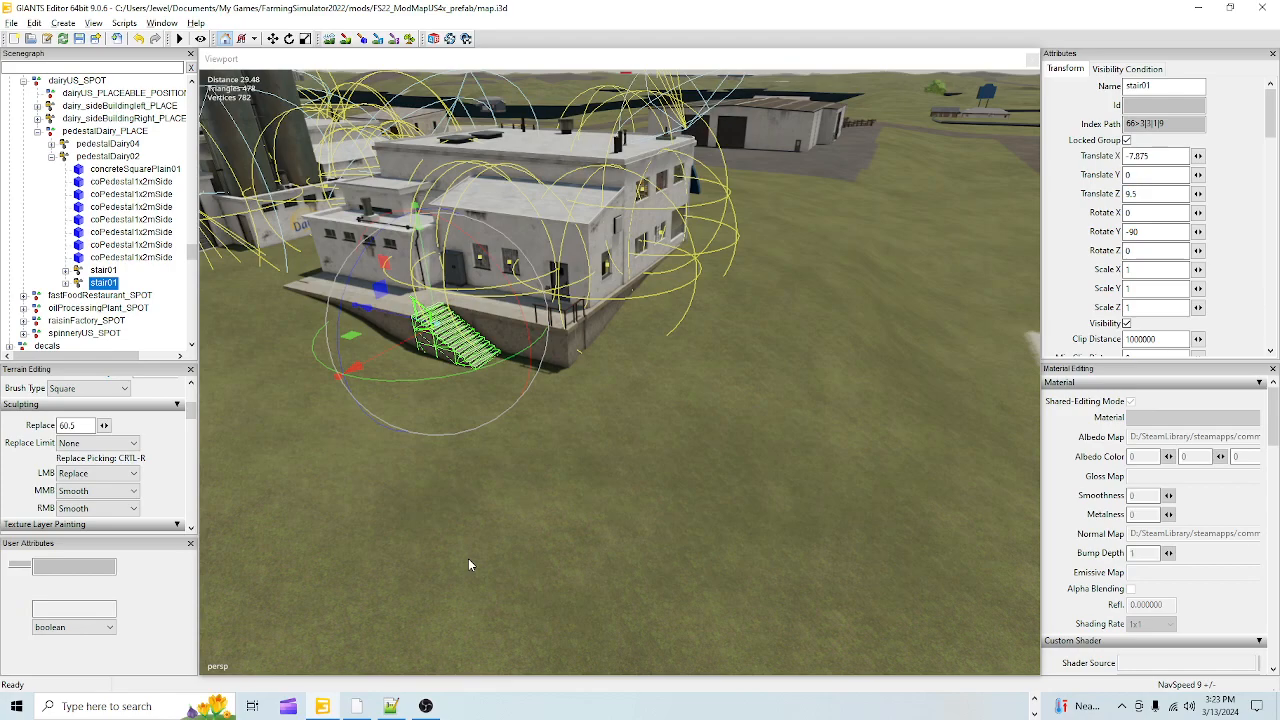
pyautogui.hotkey('ctrl', 'd')
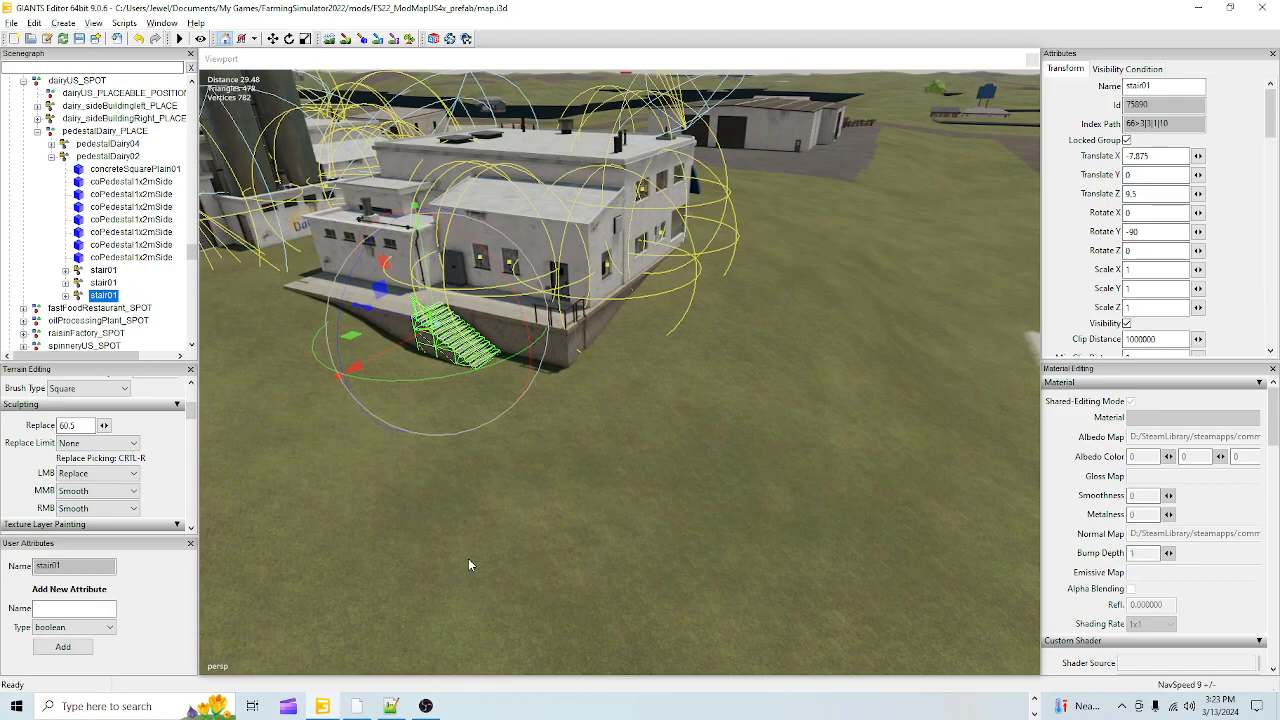
# - Place the last stair01 copy on the grass at the corner of the paved yard, rotated to about -51.8 around Y
pyautogui.hotkey('ctrl', 'b')
pyautogui.click(468, 558)
pyautogui.keyDown('alt'); pyautogui.moveTo(594, 538); pyautogui.dragTo(579, 565); pyautogui.keyUp('alt')
pyautogui.scroll(5, 579, 565)
pyautogui.keyDown('alt'); pyautogui.moveTo(599, 323); pyautogui.dragTo(531, 248); pyautogui.keyUp('alt')
pyautogui.scroll(-5, 543, 314)
pyautogui.keyDown('alt'); pyautogui.moveTo(706, 350); pyautogui.dragTo(647, 412); pyautogui.keyUp('alt')
pyautogui.scroll(-5, 674, 342)
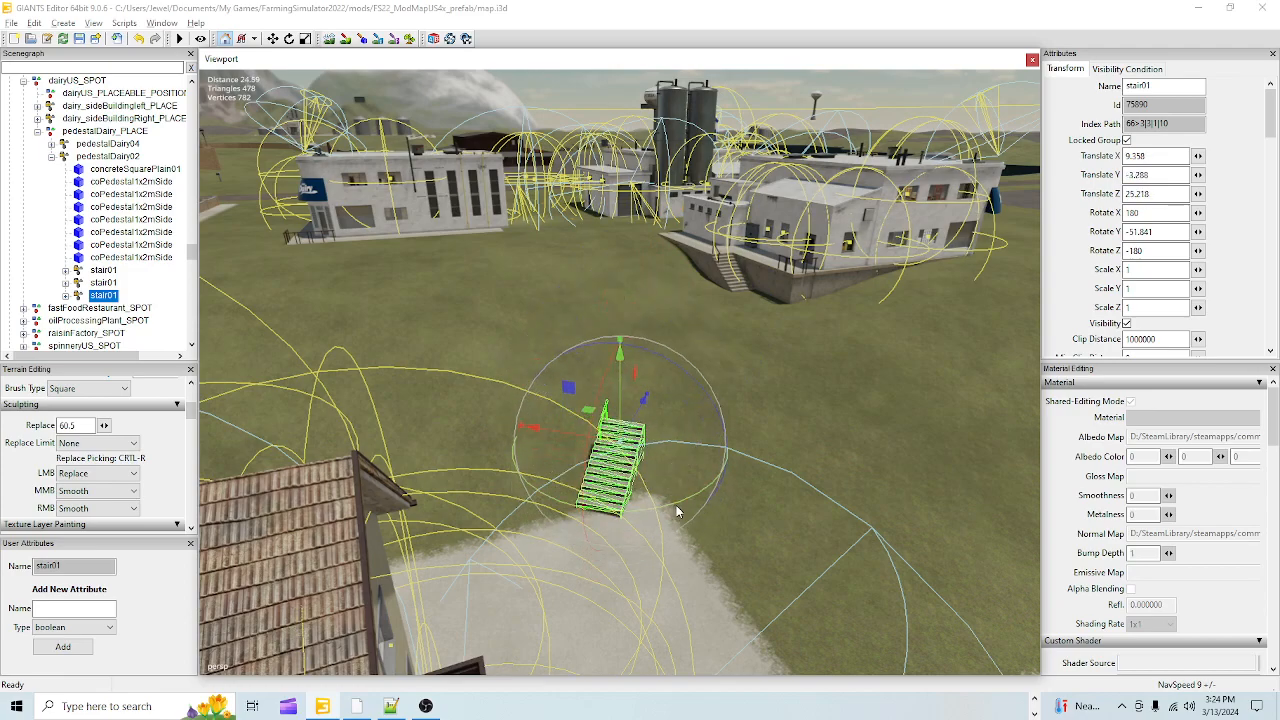
# - Shift the stair copy to about X 10.17, Z 23.02 and turn it to about -43.6 around Y
pyautogui.moveTo(576, 436); pyautogui.dragTo(648, 451)
pyautogui.moveTo(714, 534); pyautogui.dragTo(697, 533)
pyautogui.moveTo(651, 444); pyautogui.dragTo(695, 407)
pyautogui.keyDown('alt'); pyautogui.moveTo(709, 494); pyautogui.dragTo(747, 546); pyautogui.keyUp('alt')
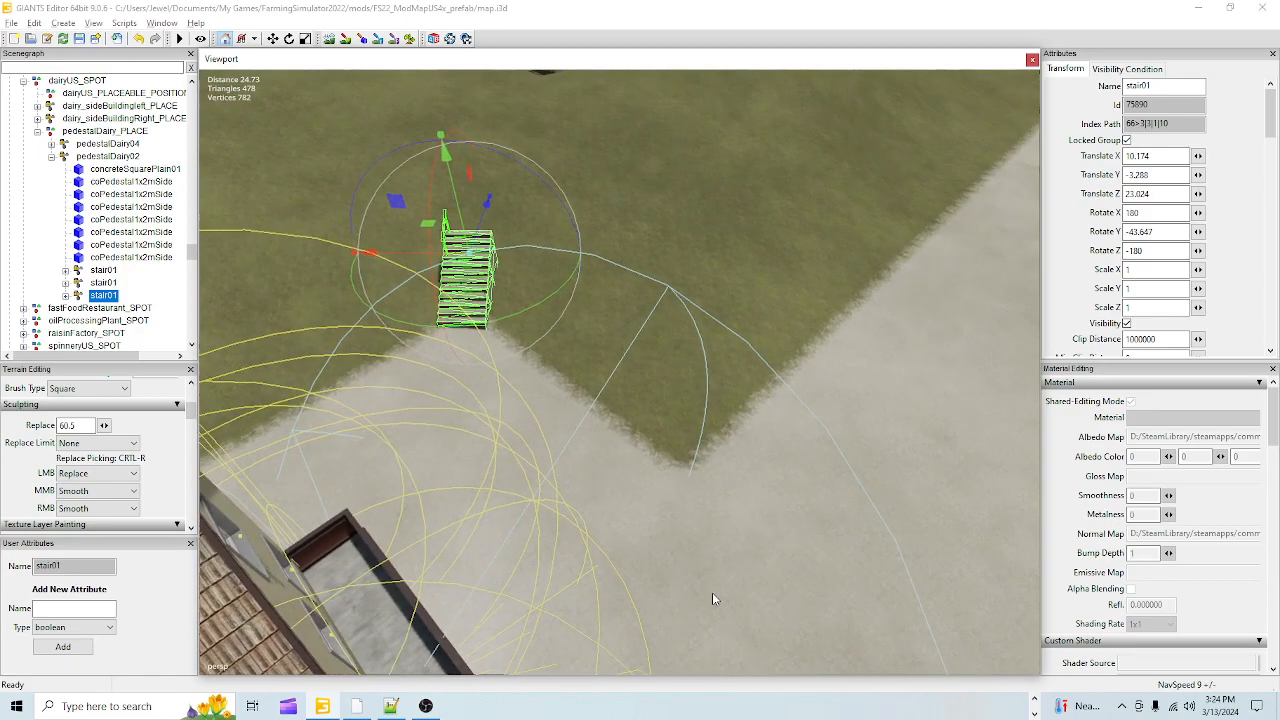
# - Sample the paved yard's terrain height, 56.957, as the sculpting replace value
pyautogui.scroll(5, 712, 592)
pyautogui.keyDown('alt'); pyautogui.moveTo(757, 380); pyautogui.dragTo(545, 455); pyautogui.keyUp('alt')
pyautogui.scroll(-3, 545, 461)
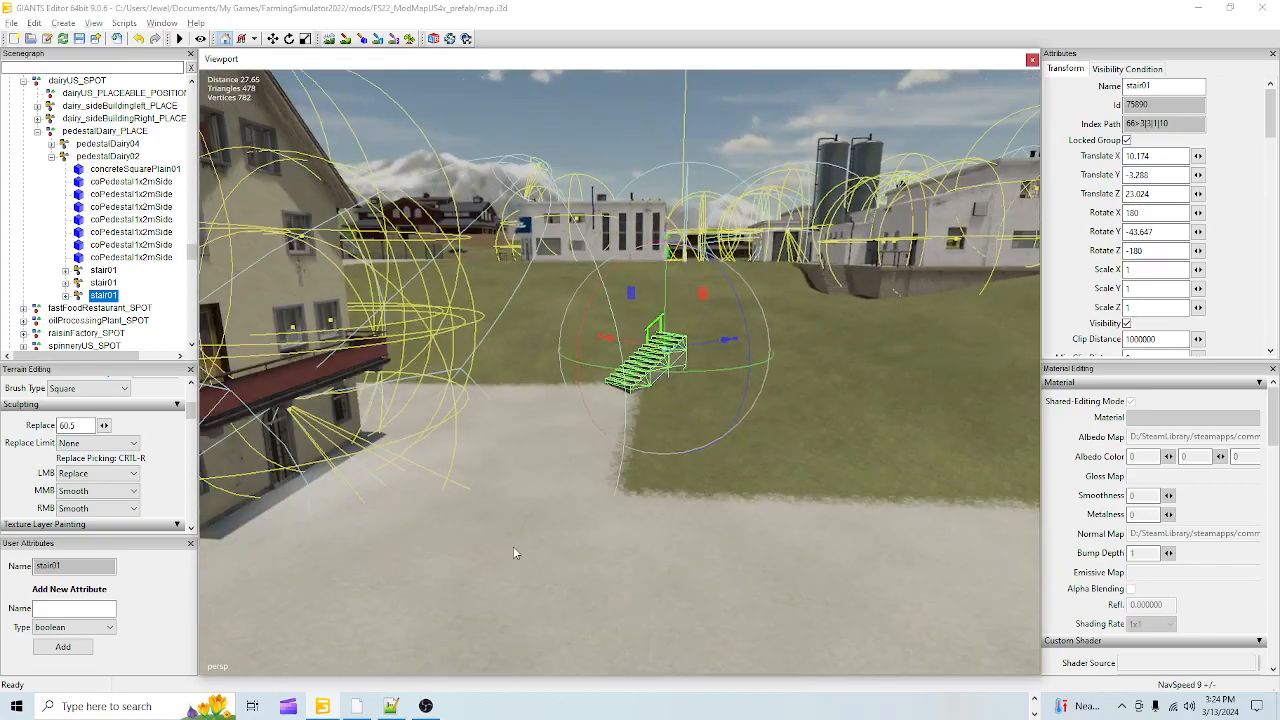
pyautogui.click(329, 38)
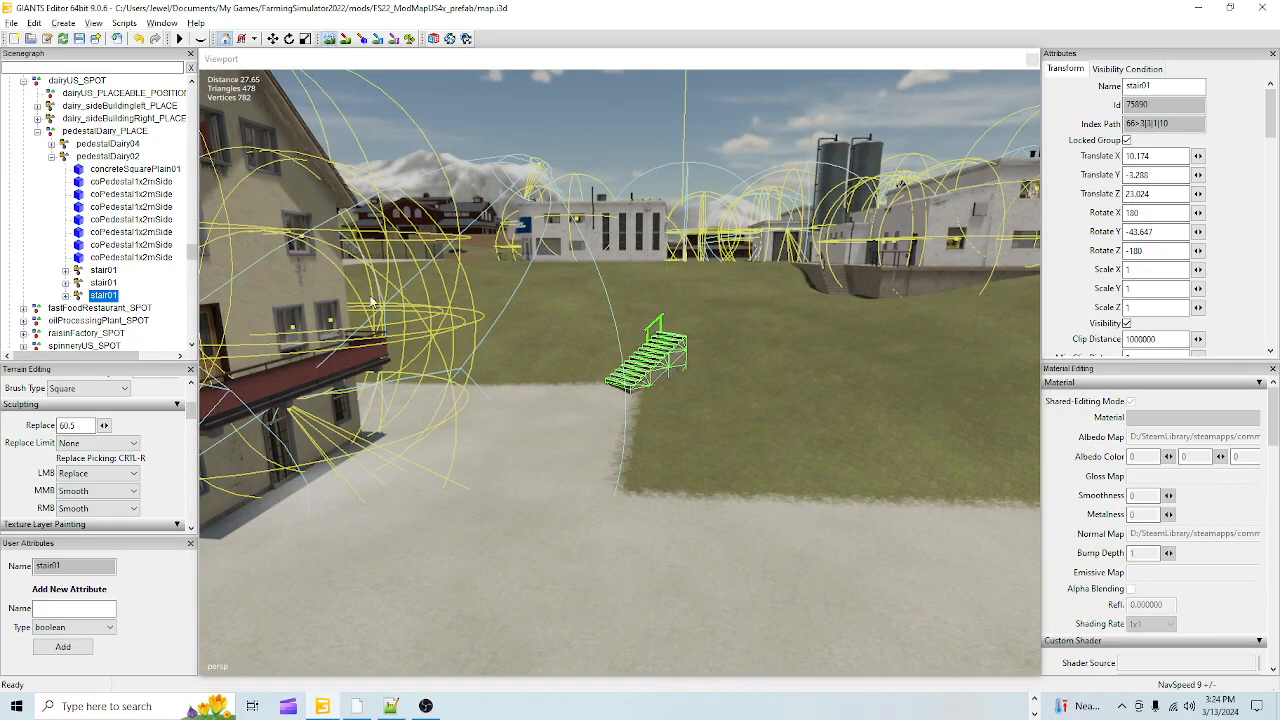
pyautogui.keyDown('ctrl'); pyautogui.rightClick(240, 446); pyautogui.keyUp('ctrl')
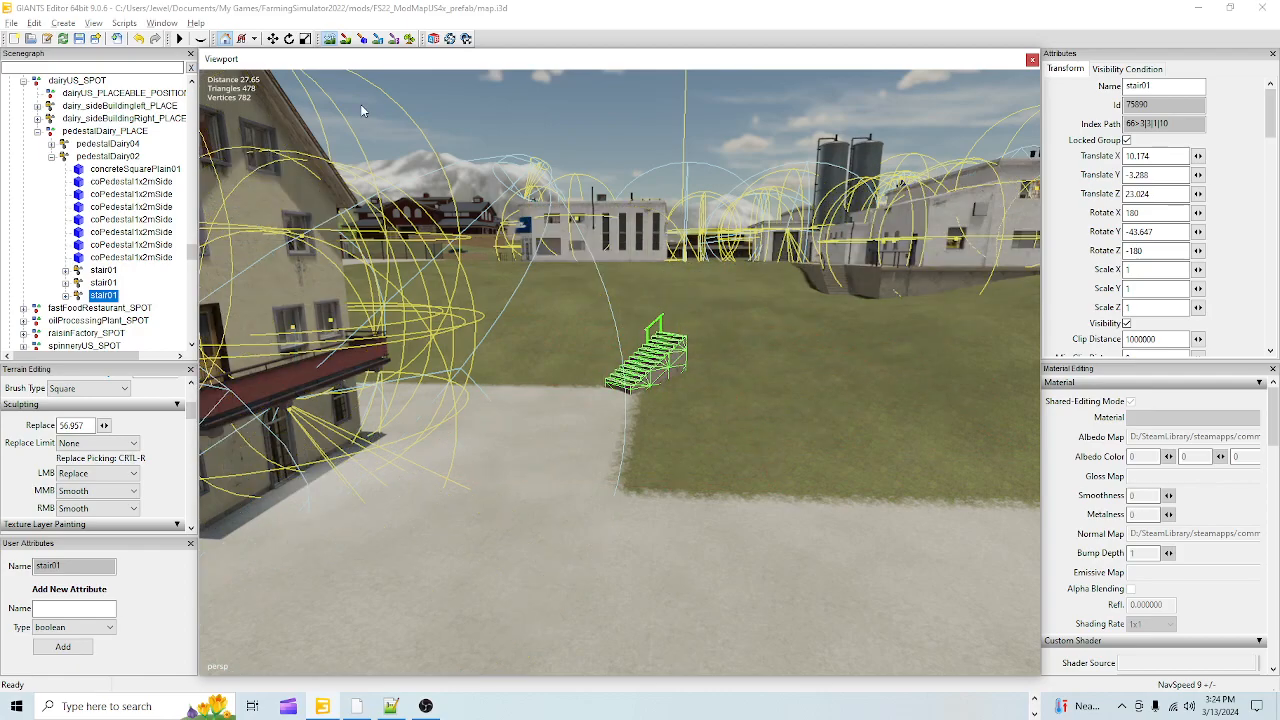
pyautogui.click(330, 40)
# - Lower the stair copy to a Y translation of about -3.436
pyautogui.keyDown('alt'); pyautogui.moveTo(611, 479); pyautogui.dragTo(588, 476); pyautogui.keyUp('alt')
pyautogui.scroll(5, 576, 532)
pyautogui.moveTo(576, 532)
pyautogui.keyDown('alt'); pyautogui.mouseDown()
pyautogui.moveTo(626, 471)
pyautogui.moveTo(683, 460)
pyautogui.moveTo(728, 500)
pyautogui.mouseUp(); pyautogui.keyUp('alt')
pyautogui.scroll(3, 709, 411)
pyautogui.keyDown('alt'); pyautogui.moveTo(588, 512); pyautogui.dragTo(618, 454); pyautogui.keyUp('alt')
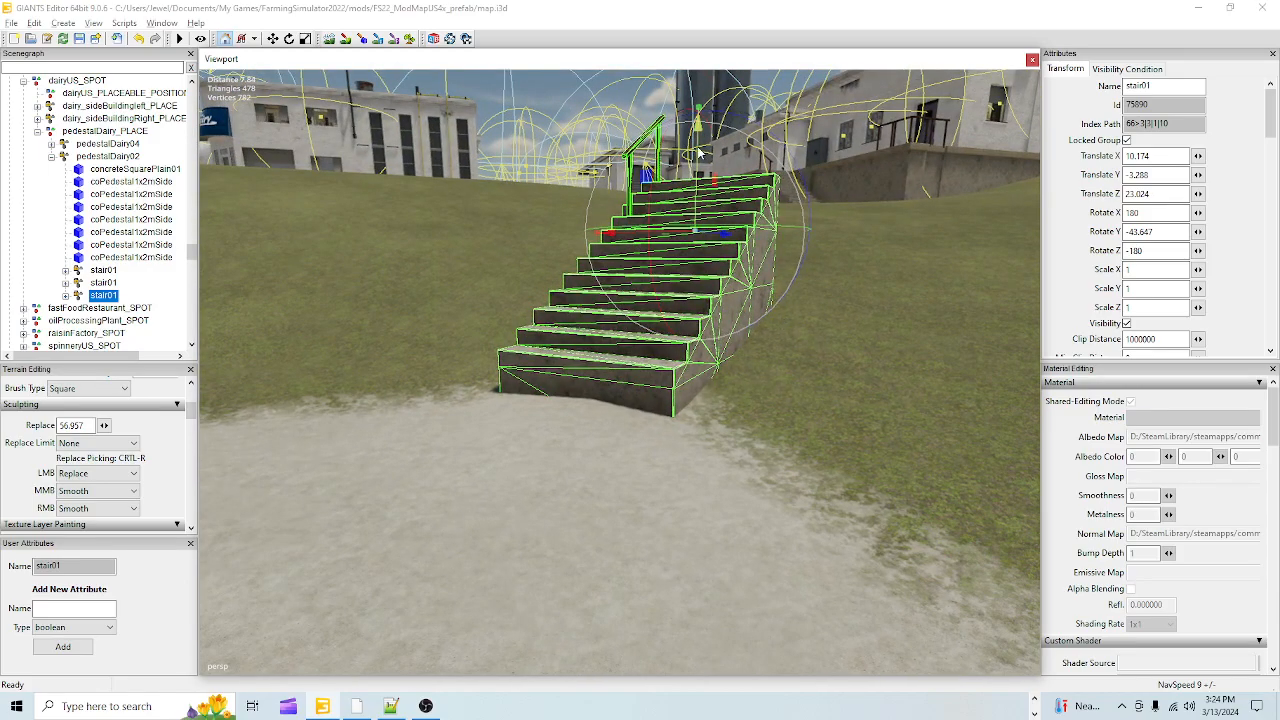
pyautogui.moveTo(700, 164); pyautogui.dragTo(697, 177)
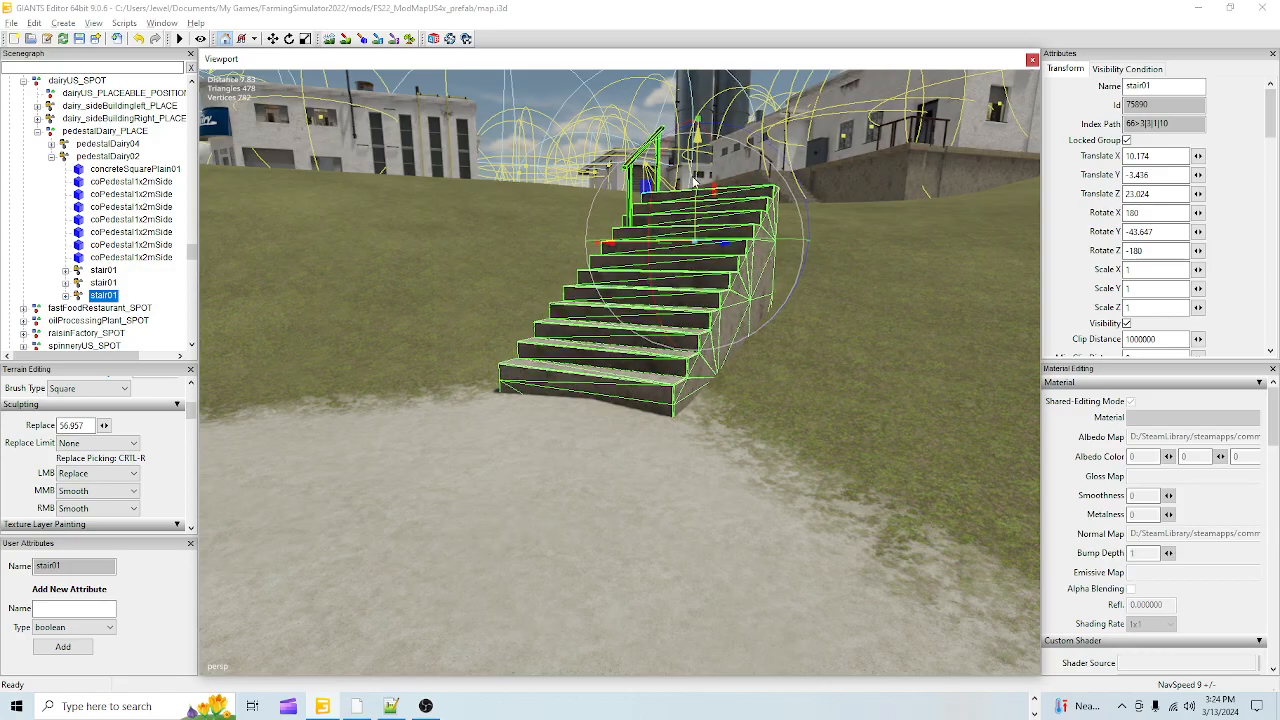
# - Level the paved ground at the foot of the stair copy to the 56.957 replace height
pyautogui.keyDown('alt'); pyautogui.moveTo(656, 367); pyautogui.dragTo(621, 385); pyautogui.keyUp('alt')
pyautogui.scroll(5, 621, 385)
pyautogui.keyDown('alt'); pyautogui.moveTo(639, 339); pyautogui.dragTo(746, 361); pyautogui.keyUp('alt')
pyautogui.keyDown('alt'); pyautogui.moveTo(746, 361); pyautogui.dragTo(653, 474, button='right'); pyautogui.keyUp('alt')
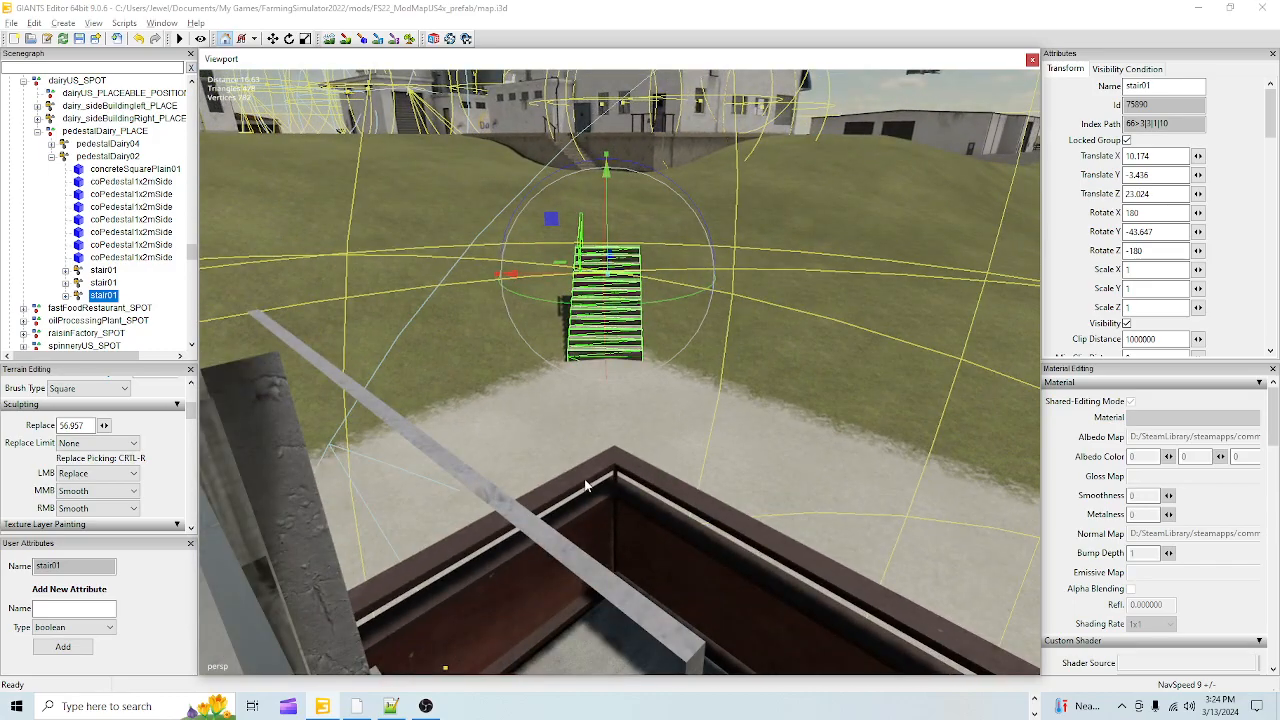
pyautogui.keyDown('alt'); pyautogui.moveTo(585, 481); pyautogui.dragTo(705, 441); pyautogui.keyUp('alt')
pyautogui.keyDown('alt'); pyautogui.moveTo(705, 441); pyautogui.dragTo(600, 492, button='right'); pyautogui.keyUp('alt')
pyautogui.keyDown('alt'); pyautogui.moveTo(600, 492); pyautogui.dragTo(591, 489); pyautogui.keyUp('alt')
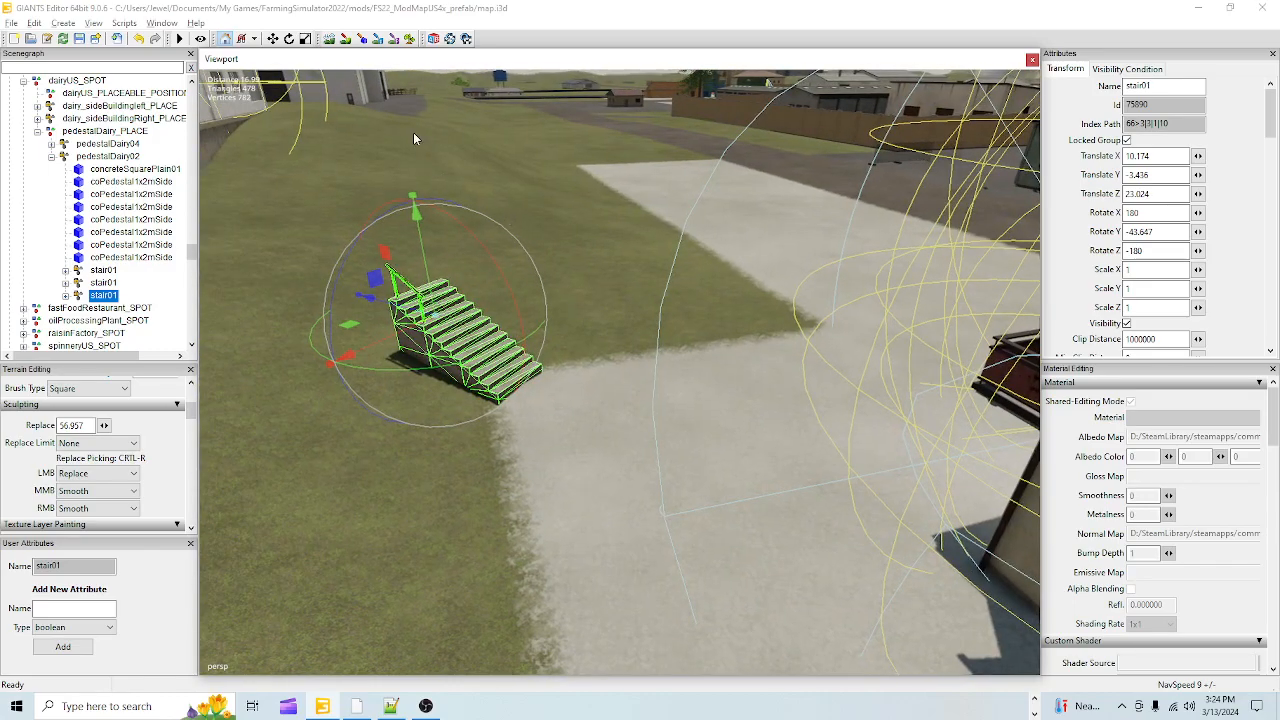
pyautogui.click(315, 36)
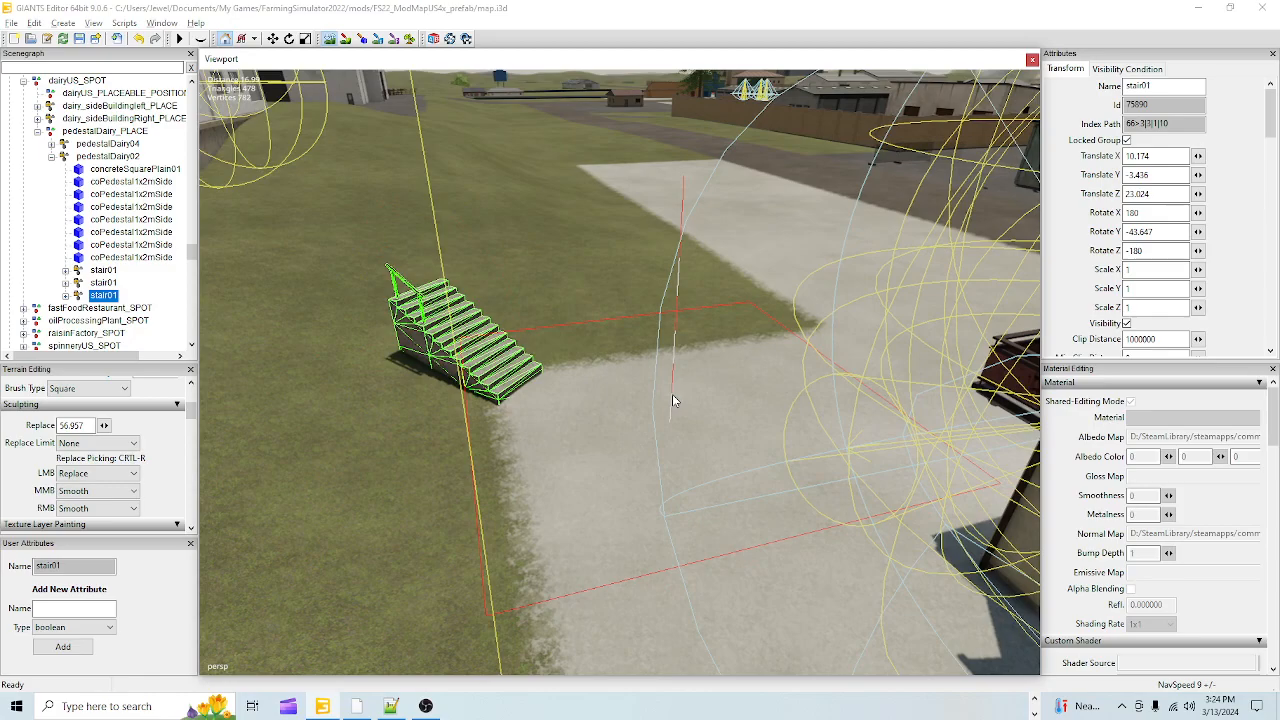
pyautogui.click(330, 41)
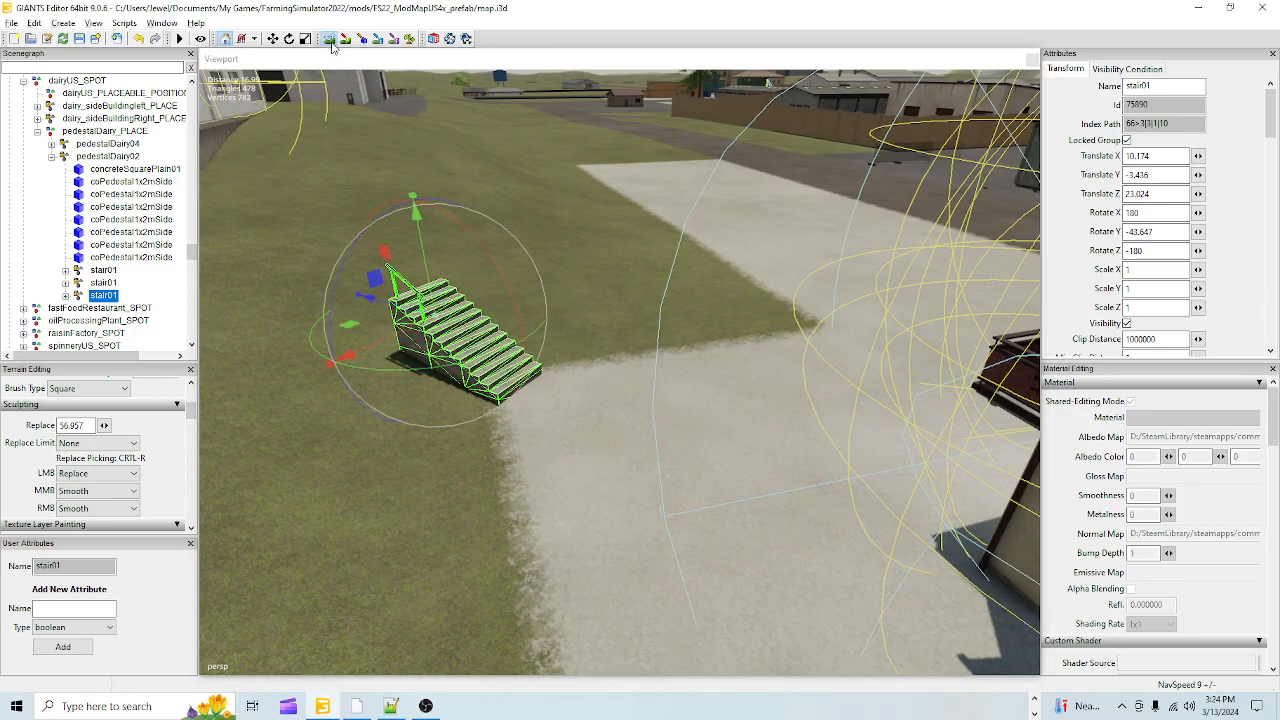
# - Lower the stair copy further to a Y translation of about -3.549, seating its bottom step on the paved ground
pyautogui.keyDown('alt'); pyautogui.moveTo(540, 335); pyautogui.dragTo(616, 334); pyautogui.keyUp('alt')
pyautogui.keyDown('alt'); pyautogui.moveTo(616, 334); pyautogui.dragTo(680, 244, button='right'); pyautogui.keyUp('alt')
pyautogui.keyDown('alt'); pyautogui.moveTo(680, 244); pyautogui.dragTo(528, 263); pyautogui.keyUp('alt')
pyautogui.keyDown('alt'); pyautogui.moveTo(626, 380); pyautogui.dragTo(632, 322); pyautogui.keyUp('alt')
pyautogui.moveTo(545, 183); pyautogui.dragTo(545, 193)
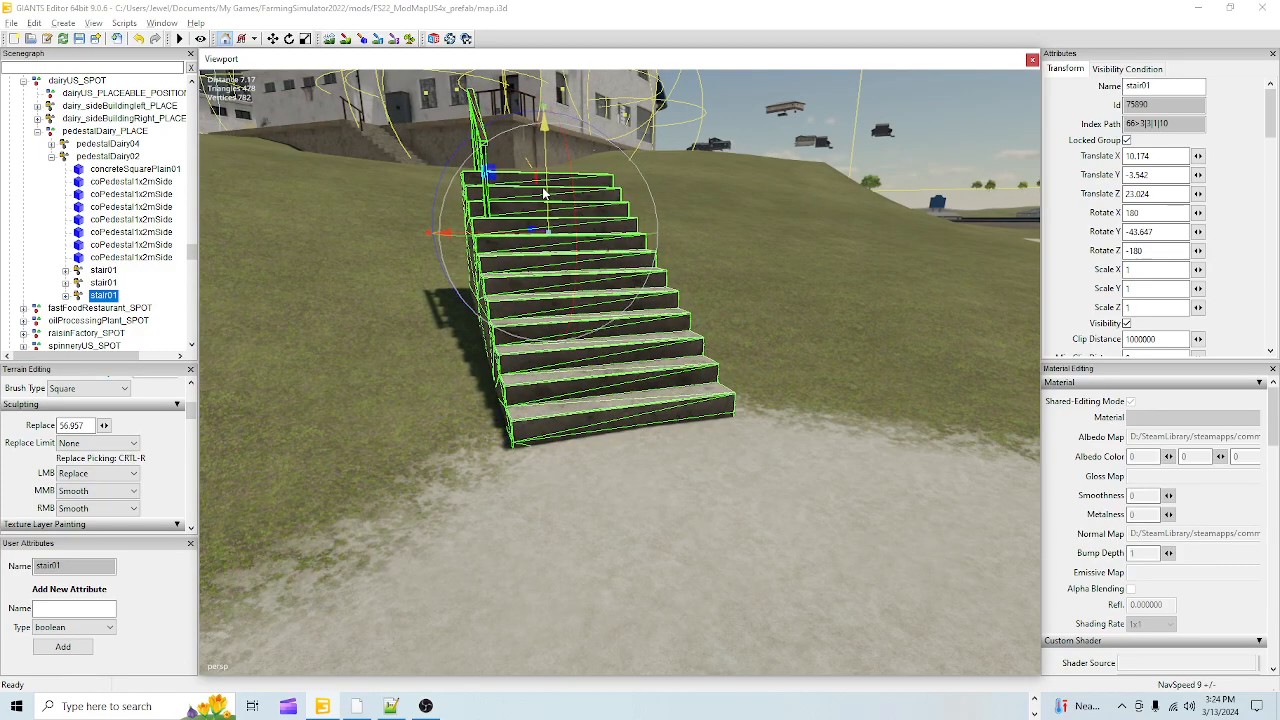
pyautogui.keyDown('alt'); pyautogui.moveTo(665, 477); pyautogui.dragTo(691, 429, button='right'); pyautogui.keyUp('alt')
pyautogui.keyDown('alt'); pyautogui.moveTo(691, 429); pyautogui.dragTo(651, 367); pyautogui.keyUp('alt')
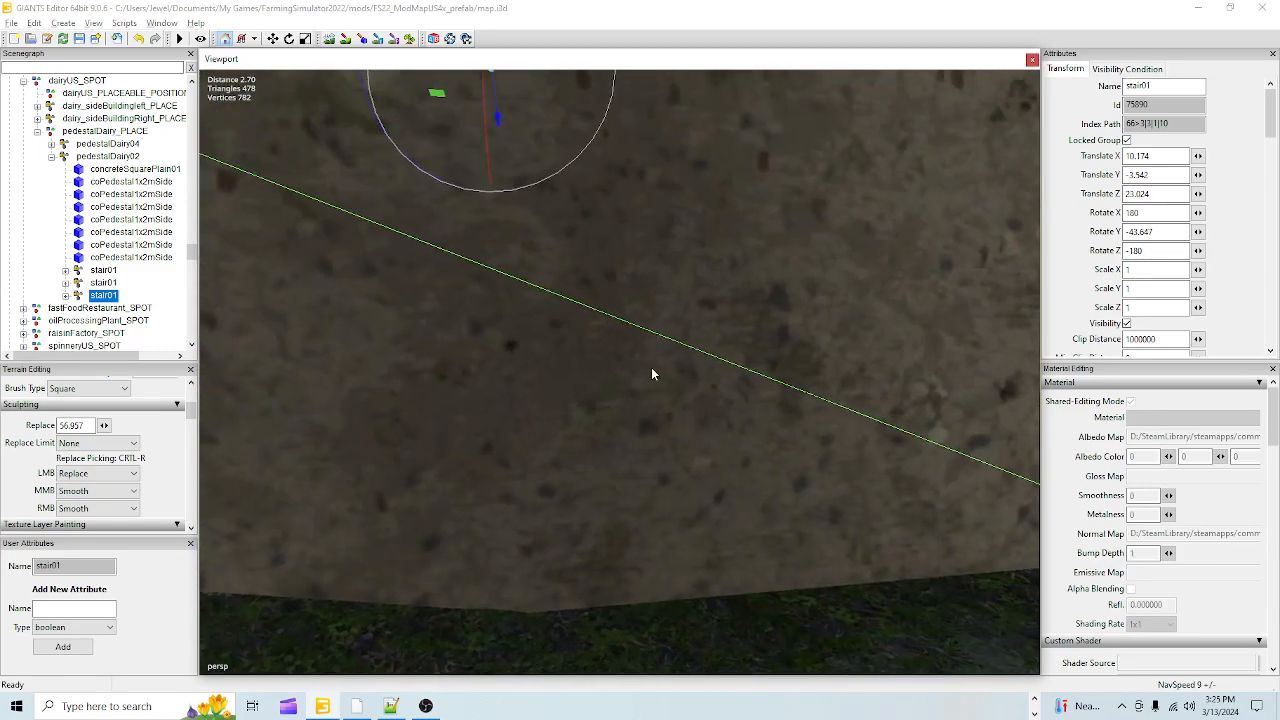
pyautogui.keyDown('alt'); pyautogui.moveTo(651, 367); pyautogui.dragTo(638, 396, button='right'); pyautogui.keyUp('alt')
pyautogui.moveTo(637, 395)
pyautogui.keyDown('alt'); pyautogui.mouseDown()
pyautogui.moveTo(645, 490)
pyautogui.moveTo(623, 376)
pyautogui.mouseUp(); pyautogui.keyUp('alt')
pyautogui.keyDown('alt'); pyautogui.moveTo(623, 376); pyautogui.dragTo(669, 480, button='right'); pyautogui.keyUp('alt')
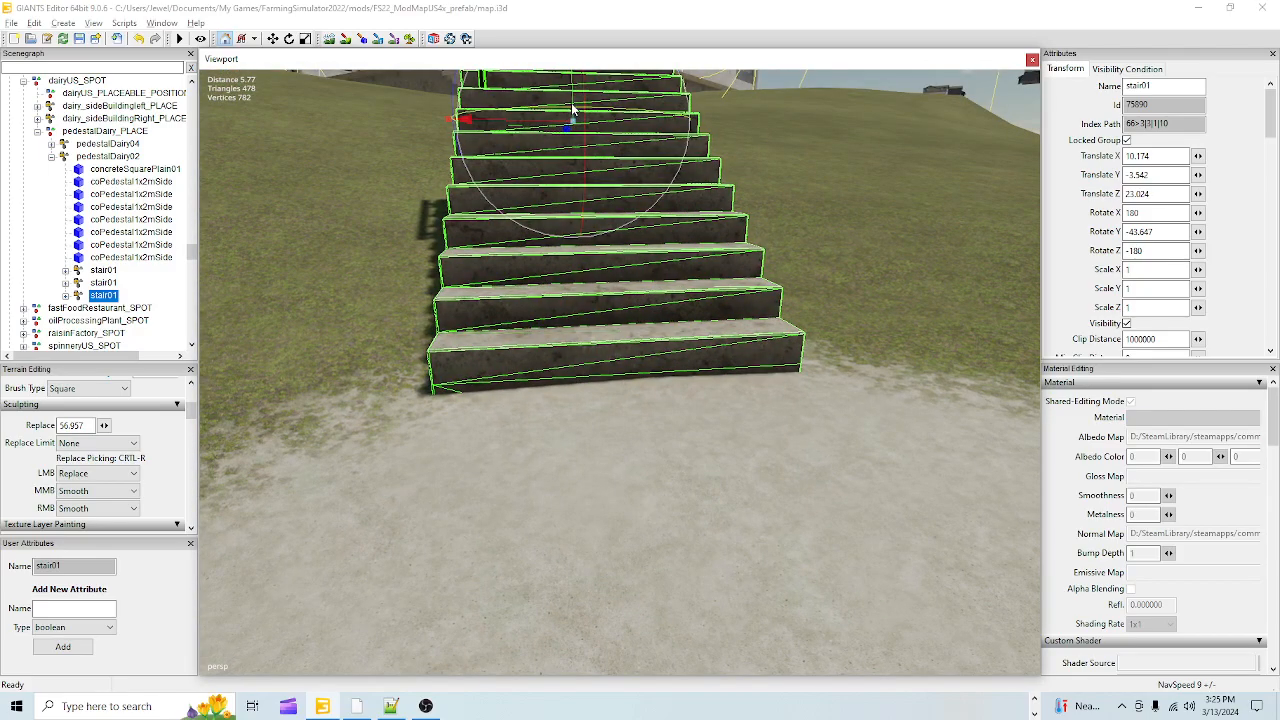
pyautogui.moveTo(573, 95); pyautogui.dragTo(573, 96)
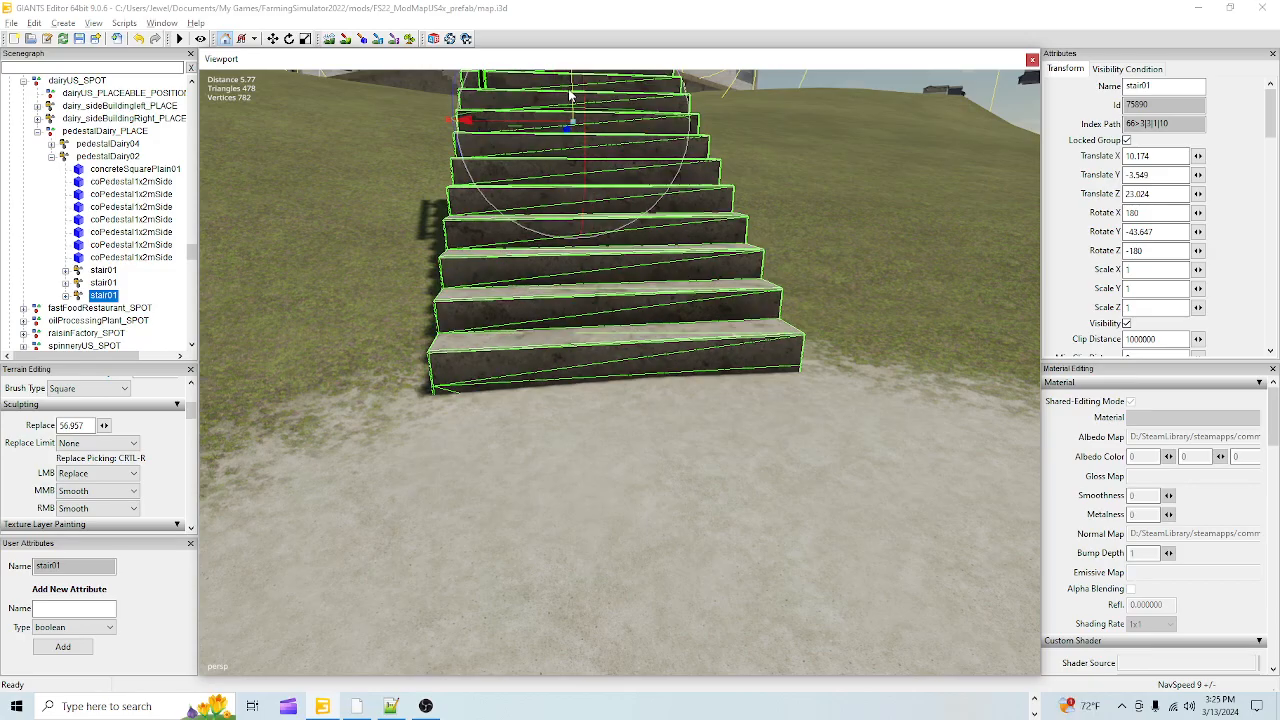
# - Examine how the stair copy's base meets the ground and how the slope runs from its top to the dairy
pyautogui.keyDown('alt'); pyautogui.moveTo(858, 461); pyautogui.dragTo(794, 429); pyautogui.keyUp('alt')
pyautogui.keyDown('alt'); pyautogui.moveTo(794, 429); pyautogui.dragTo(834, 381, button='right'); pyautogui.keyUp('alt')
pyautogui.keyDown('alt'); pyautogui.moveTo(834, 381); pyautogui.dragTo(431, 392); pyautogui.keyUp('alt')
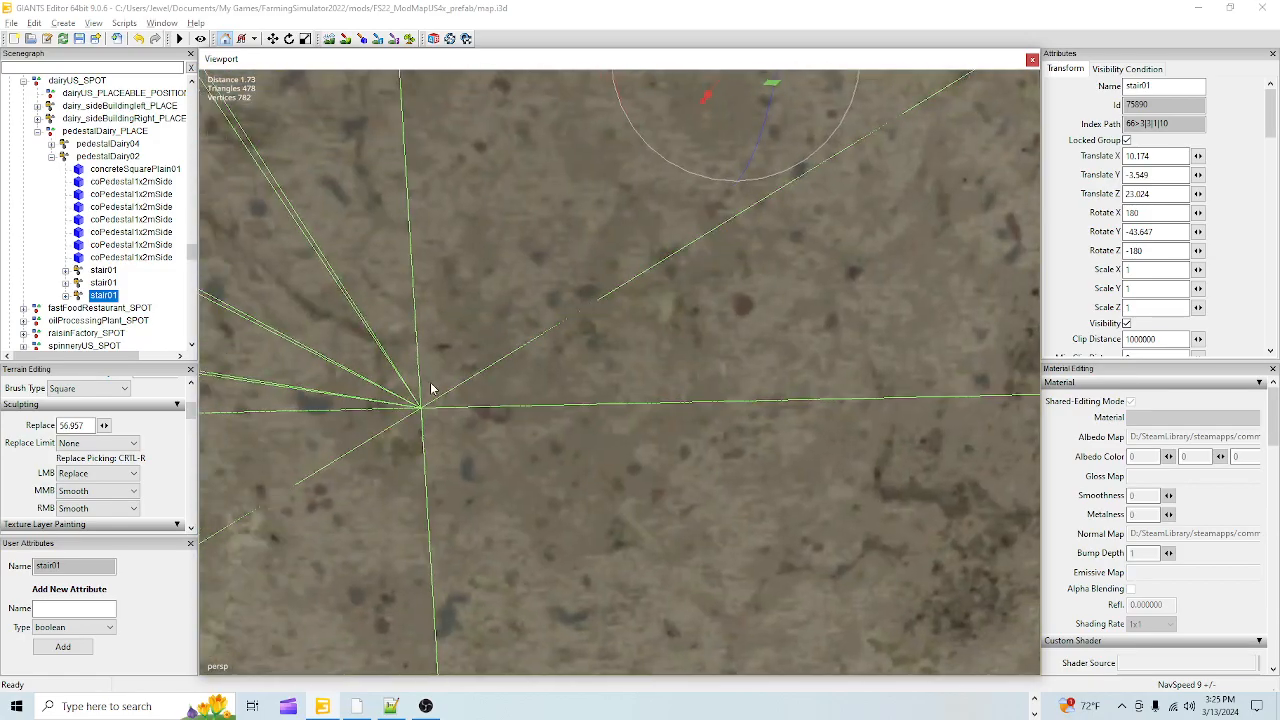
pyautogui.keyDown('alt'); pyautogui.moveTo(431, 392); pyautogui.dragTo(686, 528, button='right'); pyautogui.keyUp('alt')
pyautogui.keyDown('alt'); pyautogui.moveTo(686, 528); pyautogui.dragTo(779, 558); pyautogui.keyUp('alt')
pyautogui.keyDown('alt'); pyautogui.moveTo(779, 558); pyautogui.dragTo(749, 559, button='right'); pyautogui.keyUp('alt')
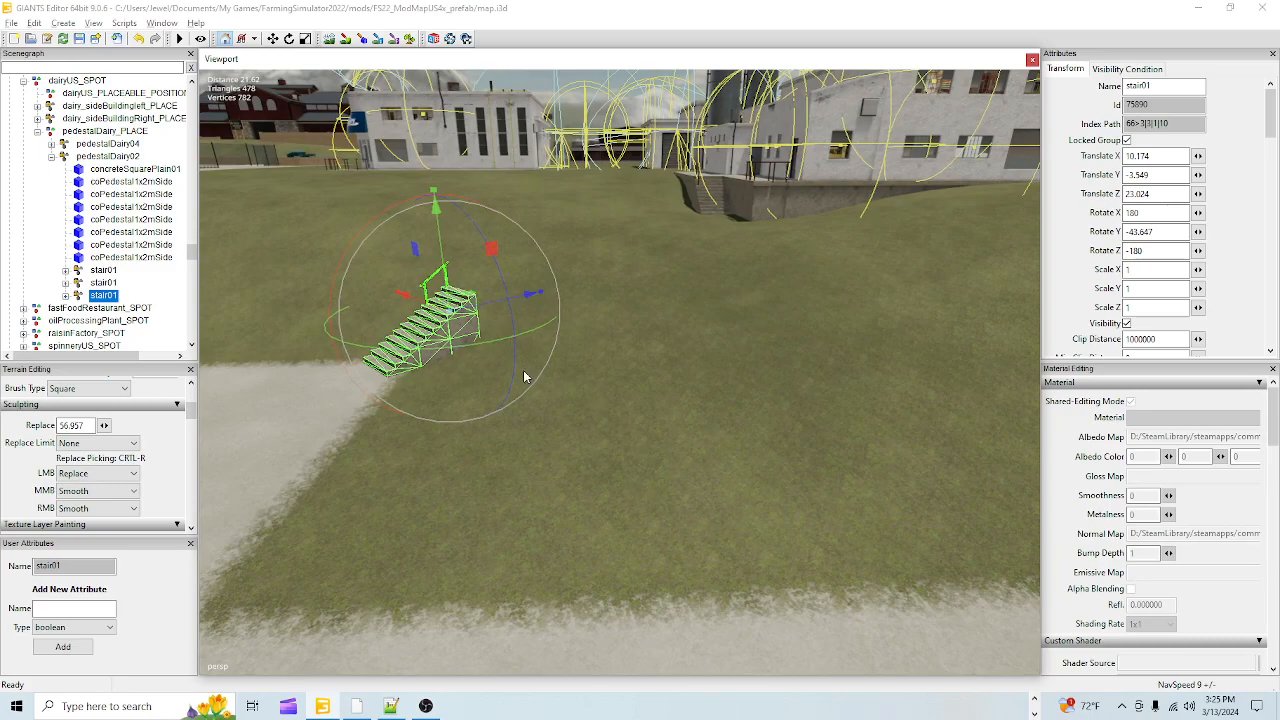
pyautogui.keyDown('alt'); pyautogui.moveTo(524, 371); pyautogui.dragTo(477, 351); pyautogui.keyUp('alt')
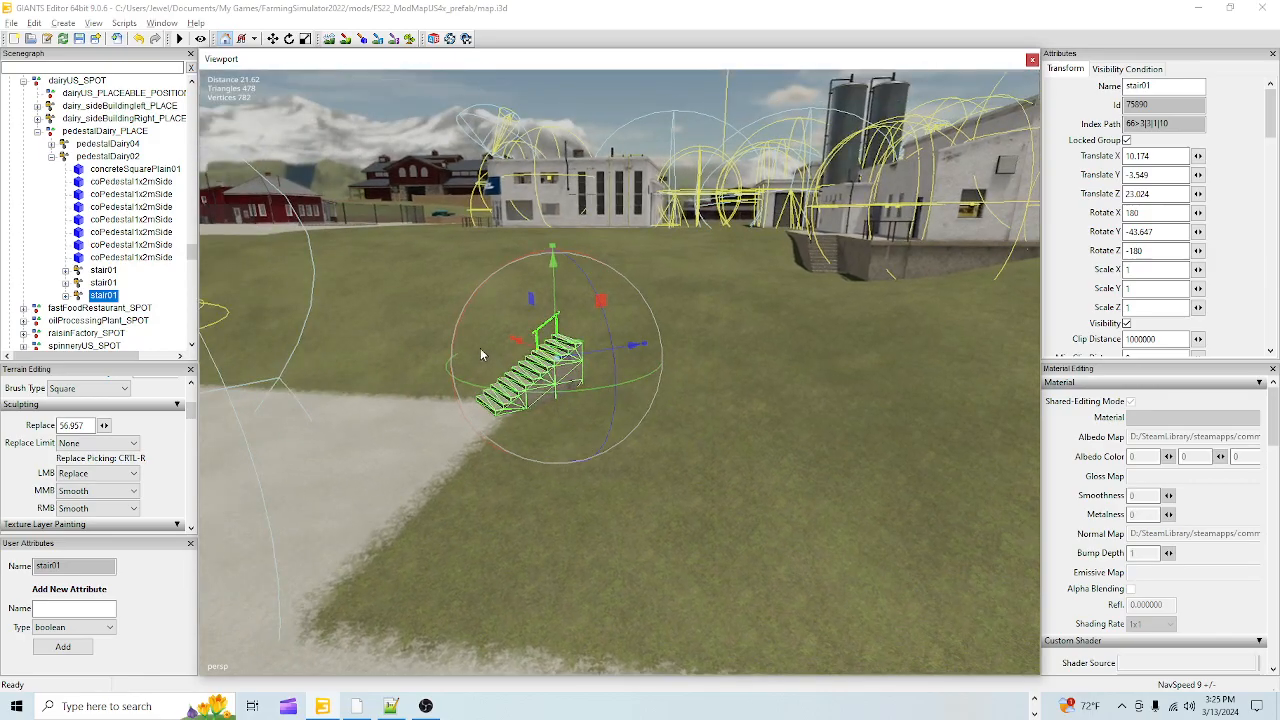
pyautogui.keyDown('alt'); pyautogui.moveTo(477, 351); pyautogui.dragTo(451, 513, button='right'); pyautogui.keyUp('alt')
pyautogui.keyDown('alt'); pyautogui.moveTo(451, 513); pyautogui.dragTo(431, 498); pyautogui.keyUp('alt')
pyautogui.keyDown('alt'); pyautogui.moveTo(431, 498); pyautogui.dragTo(399, 524, button='right'); pyautogui.keyUp('alt')
pyautogui.keyDown('alt'); pyautogui.moveTo(399, 524); pyautogui.dragTo(593, 570); pyautogui.keyUp('alt')
pyautogui.keyDown('alt'); pyautogui.moveTo(593, 570); pyautogui.dragTo(531, 330, button='right'); pyautogui.keyUp('alt')
pyautogui.keyDown('alt'); pyautogui.moveTo(545, 420); pyautogui.dragTo(560, 535); pyautogui.keyUp('alt')
pyautogui.keyDown('alt'); pyautogui.moveTo(560, 535); pyautogui.dragTo(630, 419, button='right'); pyautogui.keyUp('alt')
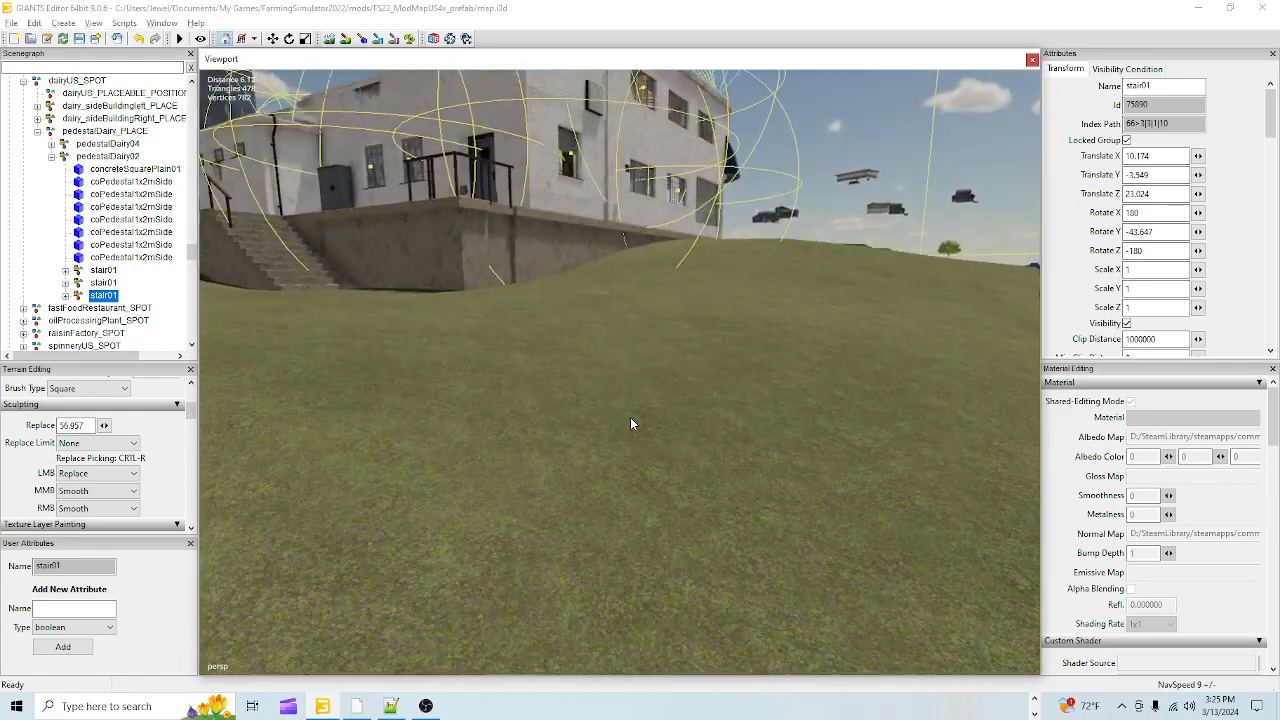
pyautogui.keyDown('alt'); pyautogui.moveTo(630, 419); pyautogui.dragTo(529, 488); pyautogui.keyUp('alt')
pyautogui.keyDown('alt'); pyautogui.moveTo(529, 488); pyautogui.dragTo(469, 638, button='right'); pyautogui.keyUp('alt')
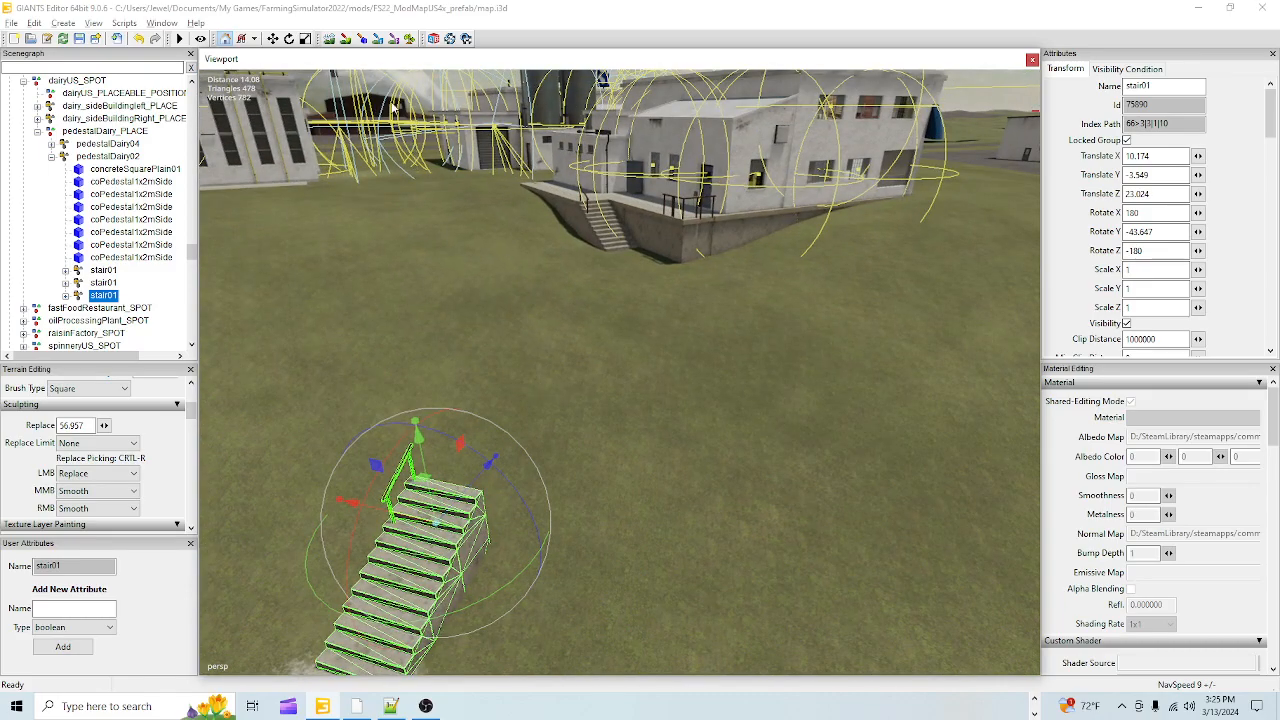
# - Sample the terrain height at the foot of the dairy's own stairs, 60.551, as the sculpting replace value
pyautogui.click(333, 40)
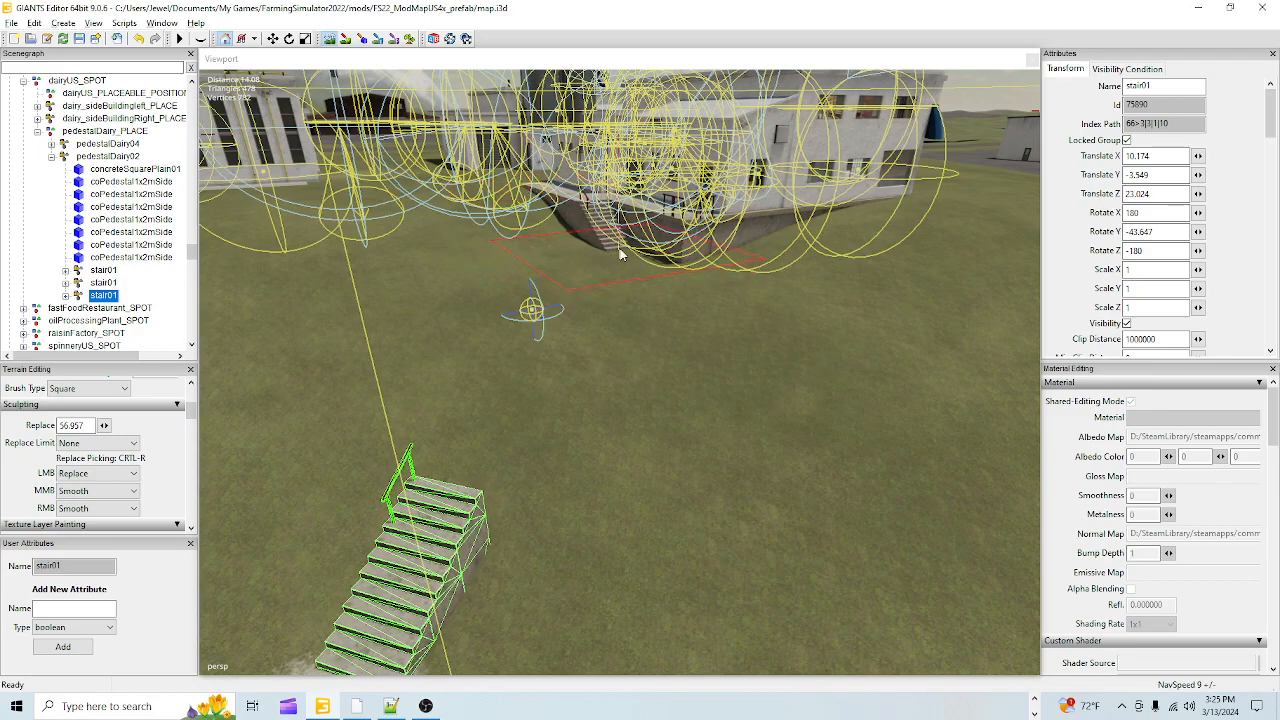
pyautogui.click(616, 250)
pyautogui.scroll(-3, 613, 251)
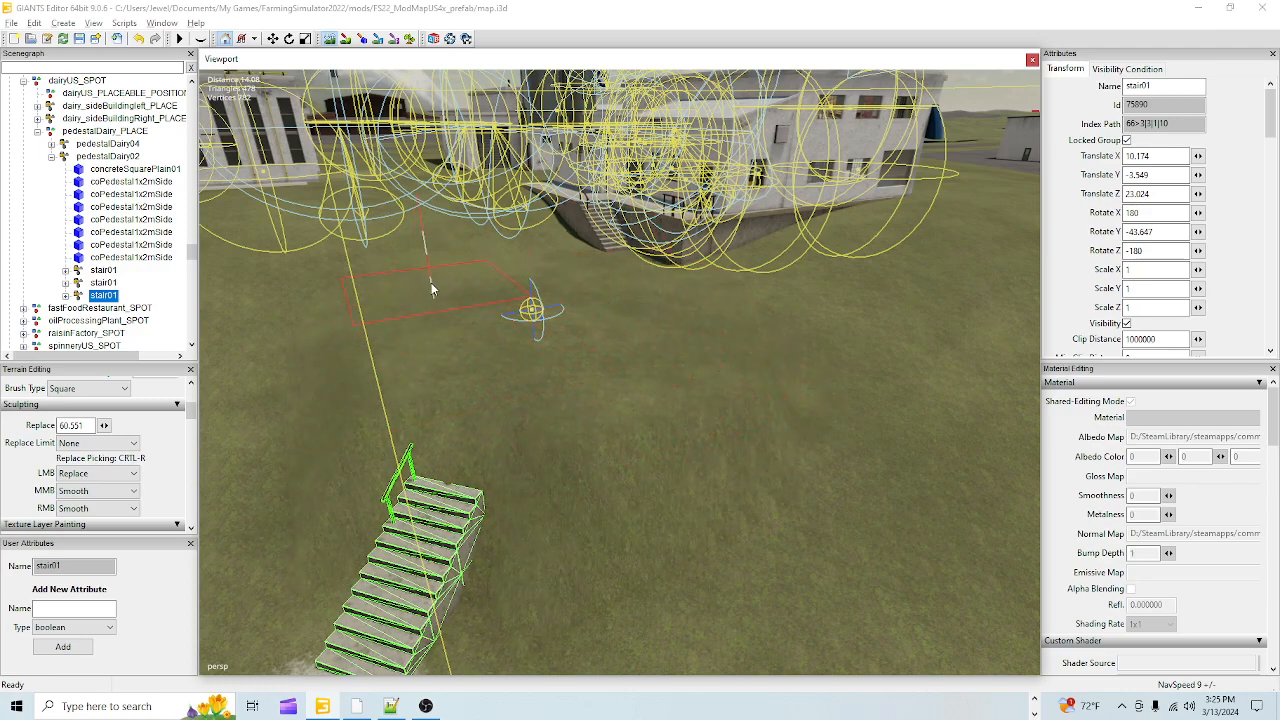
# - Sculpt the grass around the stair copy and toward the dairy to the 60.551 replace height, filling in around the steps
pyautogui.click(336, 416)
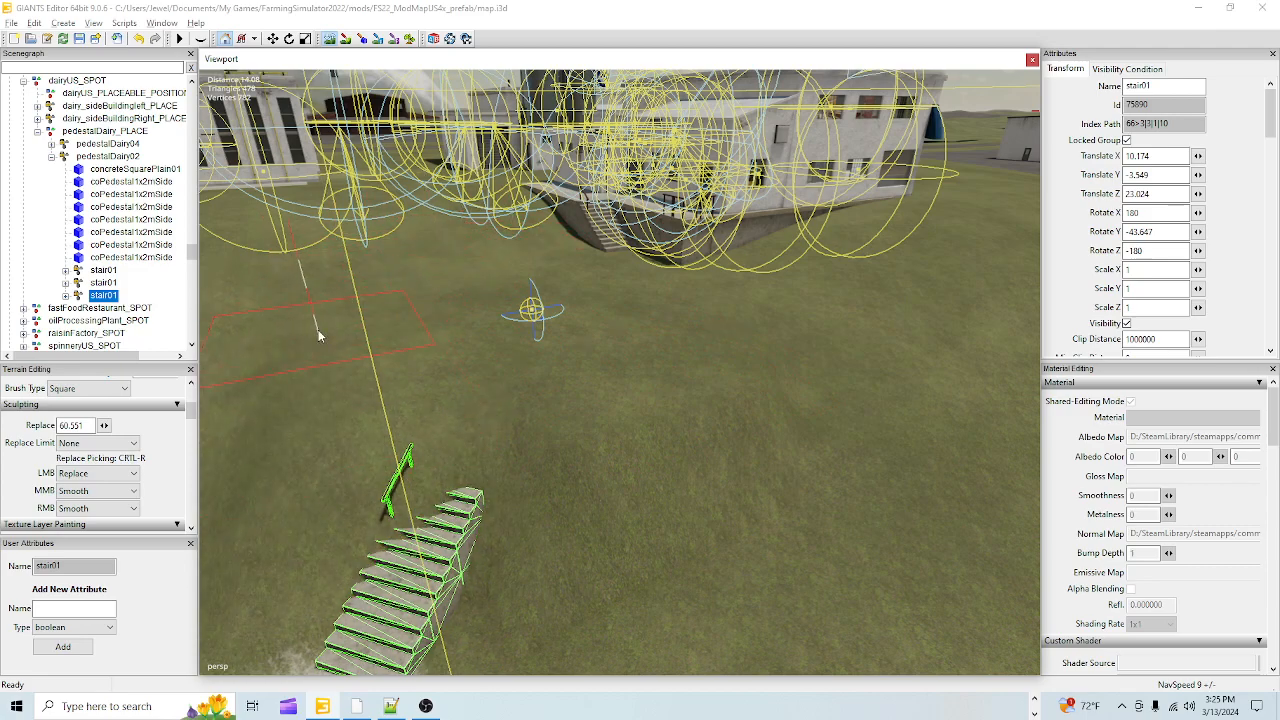
pyautogui.click(323, 441)
pyautogui.moveTo(252, 464)
pyautogui.mouseDown()
pyautogui.moveTo(252, 540)
pyautogui.moveTo(306, 555)
pyautogui.mouseUp()
pyautogui.click(609, 545)
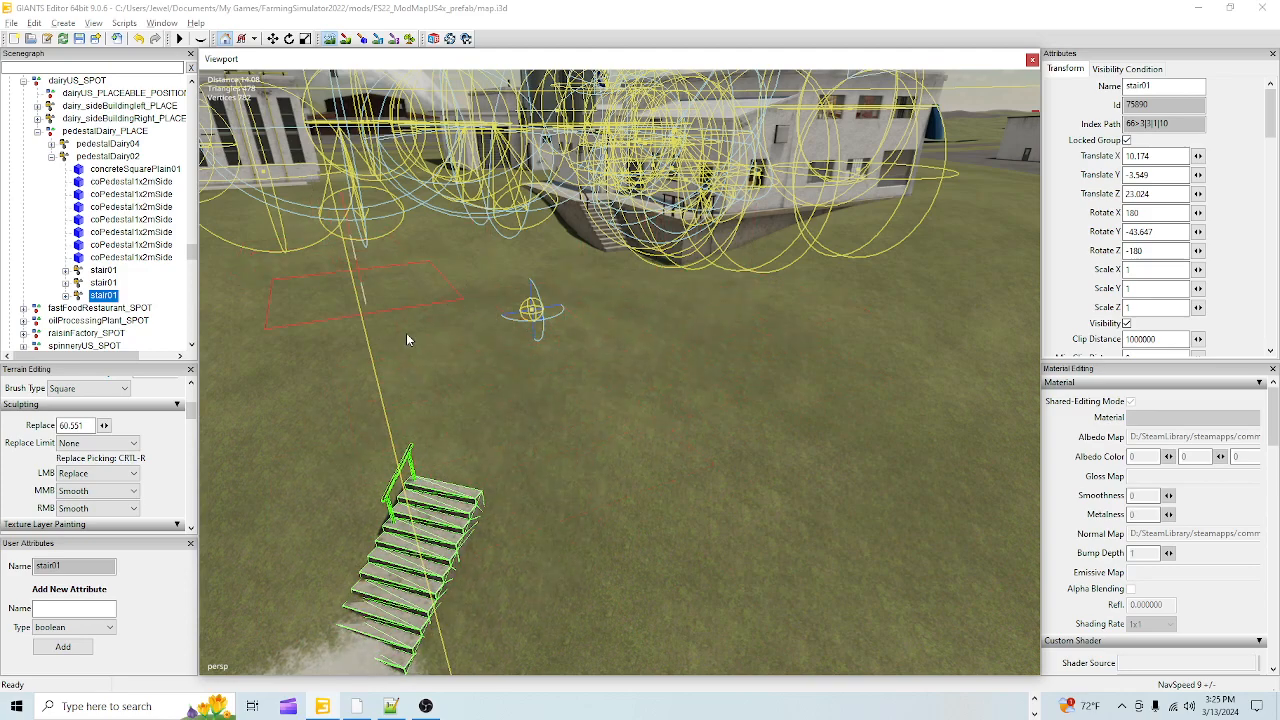
pyautogui.click(523, 430)
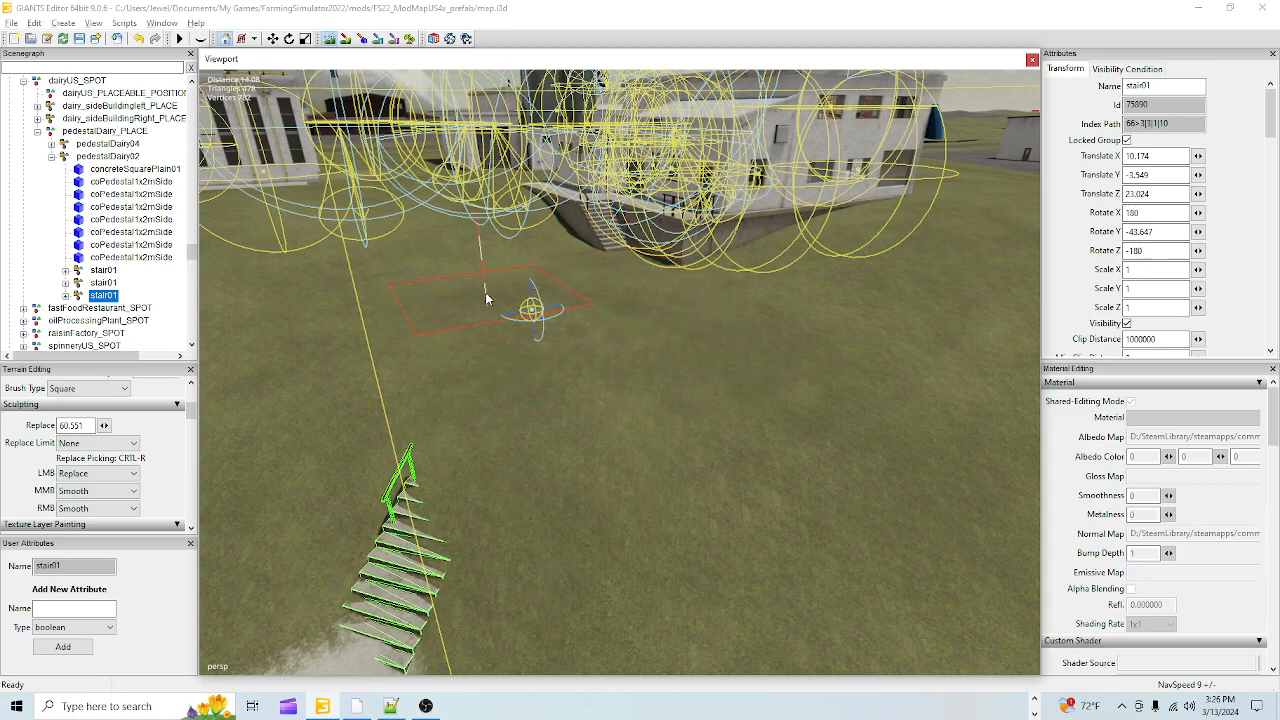
# - Set the terrain brush opacity to 0.509, hardness to 0.552 and value to 0.543
pyautogui.scroll(-2, 50, 490)
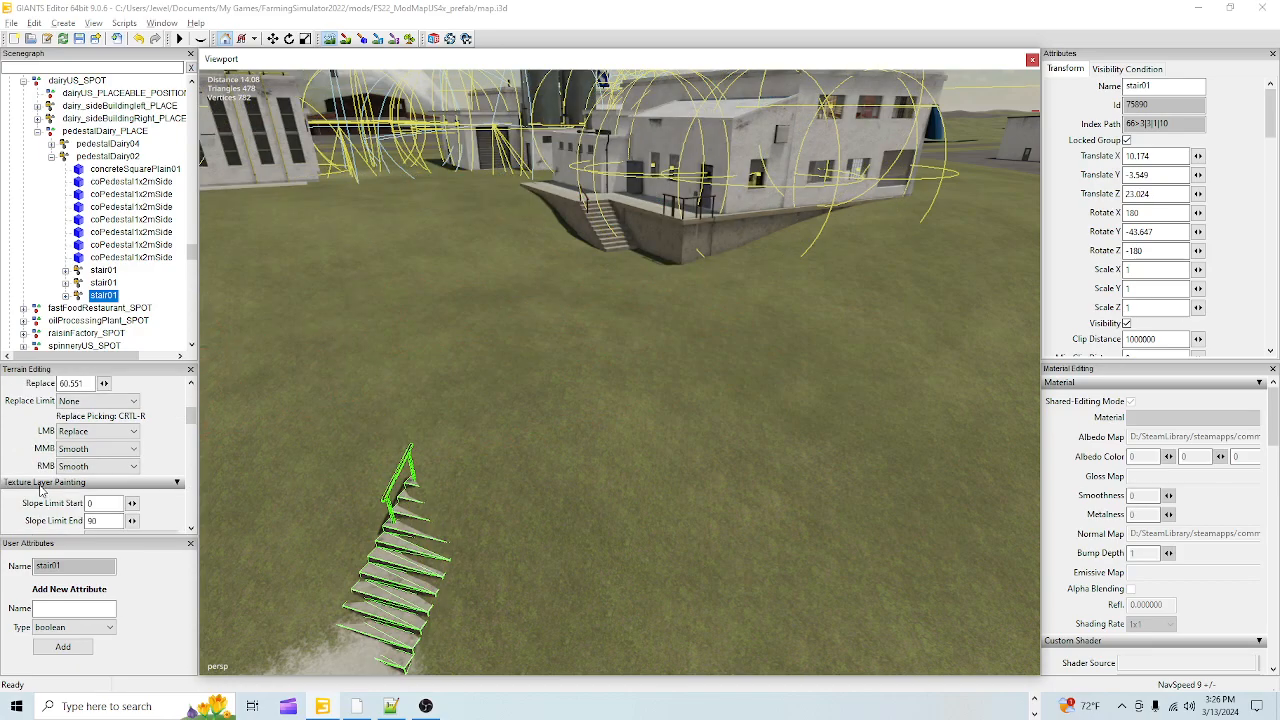
pyautogui.scroll(-4, 35, 505)
pyautogui.scroll(4, 24, 486)
pyautogui.scroll(10, 22, 484)
pyautogui.click(88, 459)
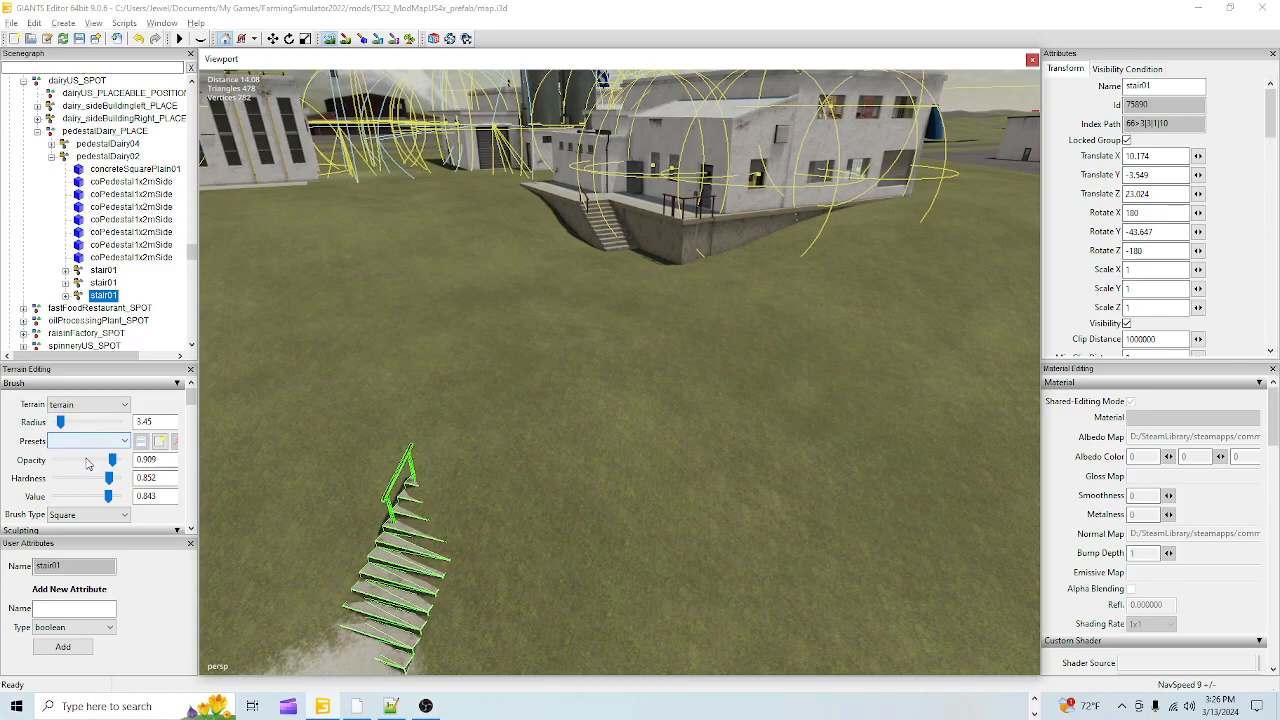
pyautogui.click(96, 480)
pyautogui.click(96, 480)
pyautogui.click(89, 498)
pyautogui.click(89, 498)
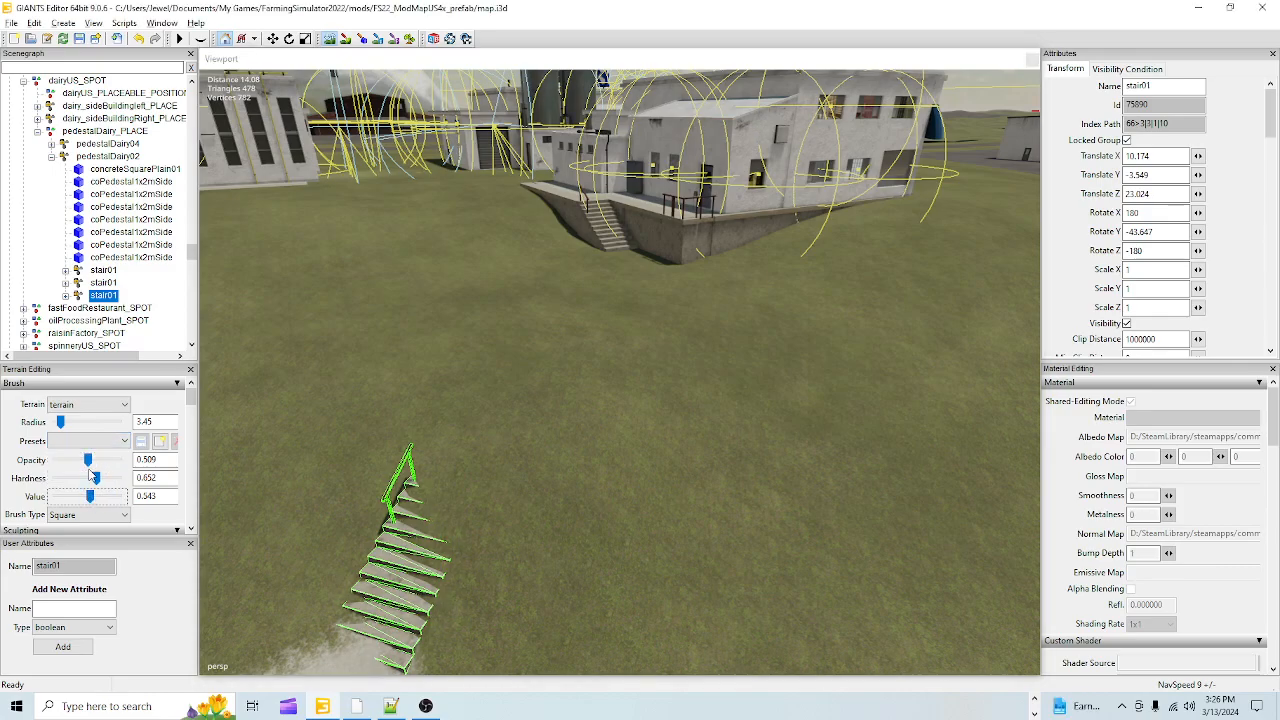
pyautogui.click(91, 480)
# - Sculpt the grass around the stair copy's upper end with the softer brush, then level it down to uncover the steps
pyautogui.click(432, 451)
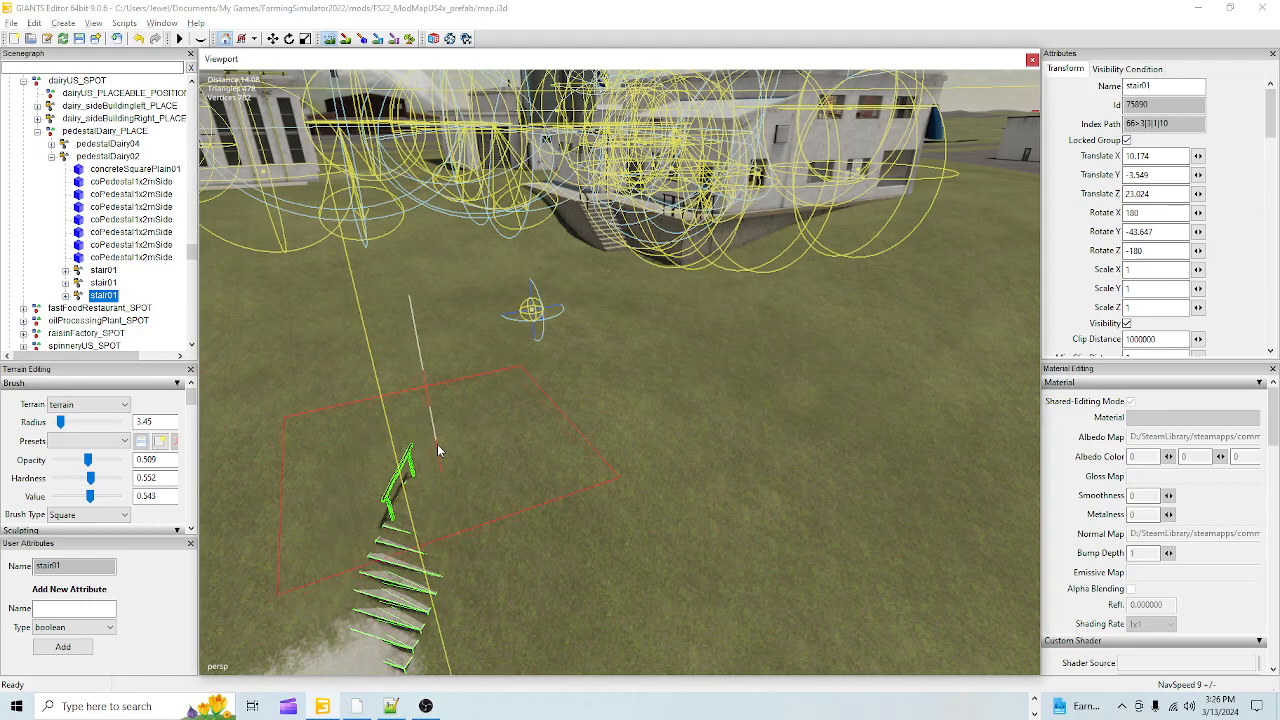
pyautogui.moveTo(437, 453)
pyautogui.mouseDown()
pyautogui.moveTo(430, 481)
pyautogui.moveTo(324, 568)
pyautogui.moveTo(336, 540)
pyautogui.moveTo(412, 558)
pyautogui.mouseUp()
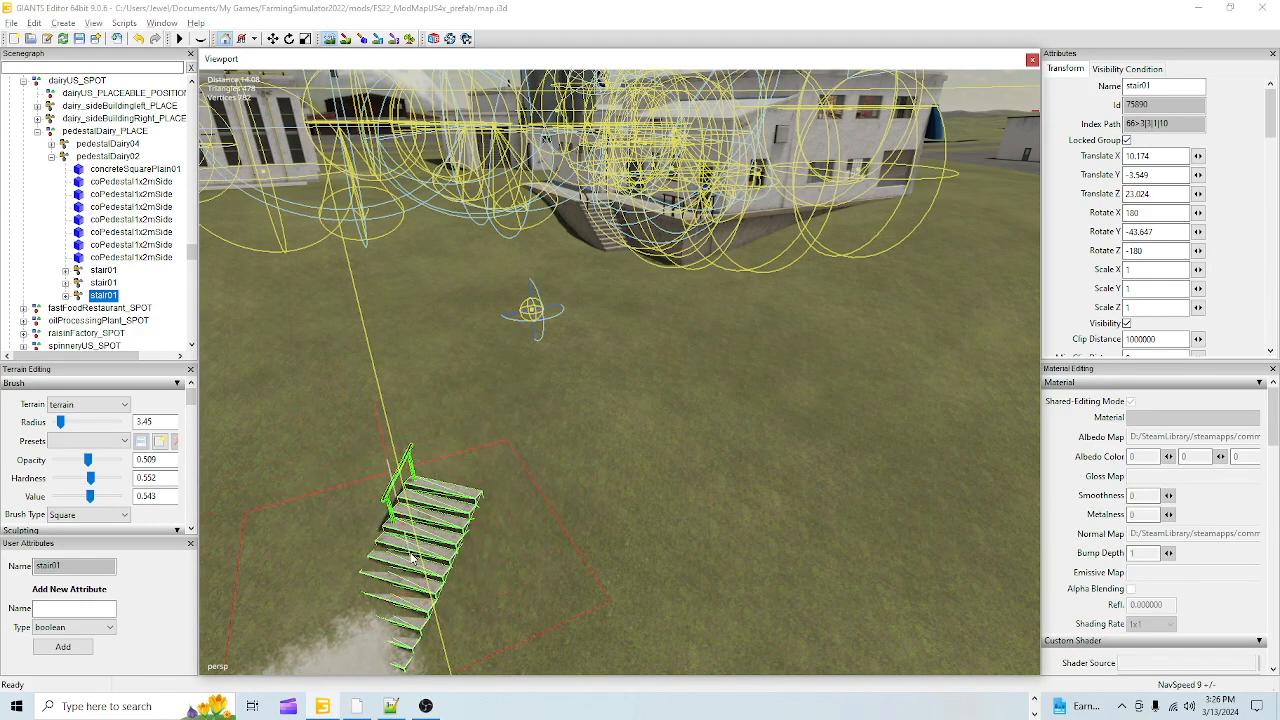
pyautogui.moveTo(451, 506); pyautogui.dragTo(450, 448)
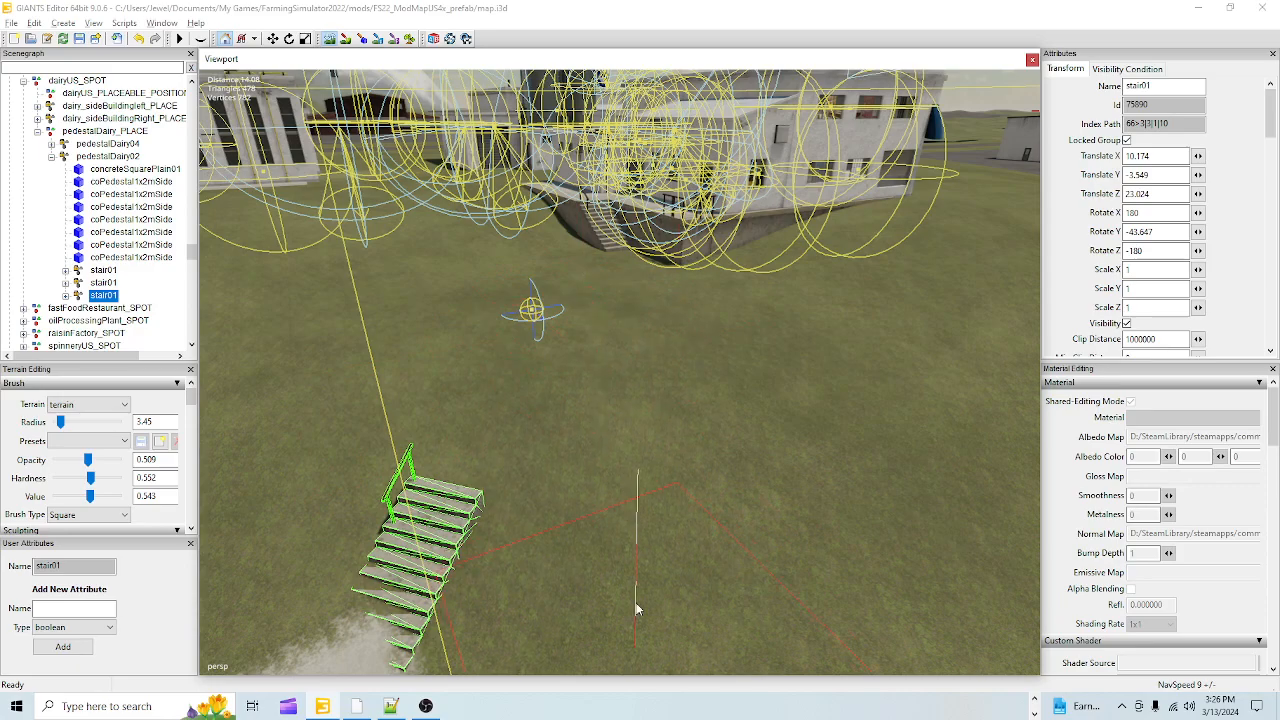
# - Examine the stair copy from several angles, checking how the slope runs from the paved yard up to the dairy
pyautogui.click(328, 38)
pyautogui.moveTo(690, 300)
pyautogui.keyDown('alt'); pyautogui.mouseDown()
pyautogui.moveTo(573, 443)
pyautogui.moveTo(563, 382)
pyautogui.mouseUp(); pyautogui.keyUp('alt')
pyautogui.press('super')
pyautogui.press('super')
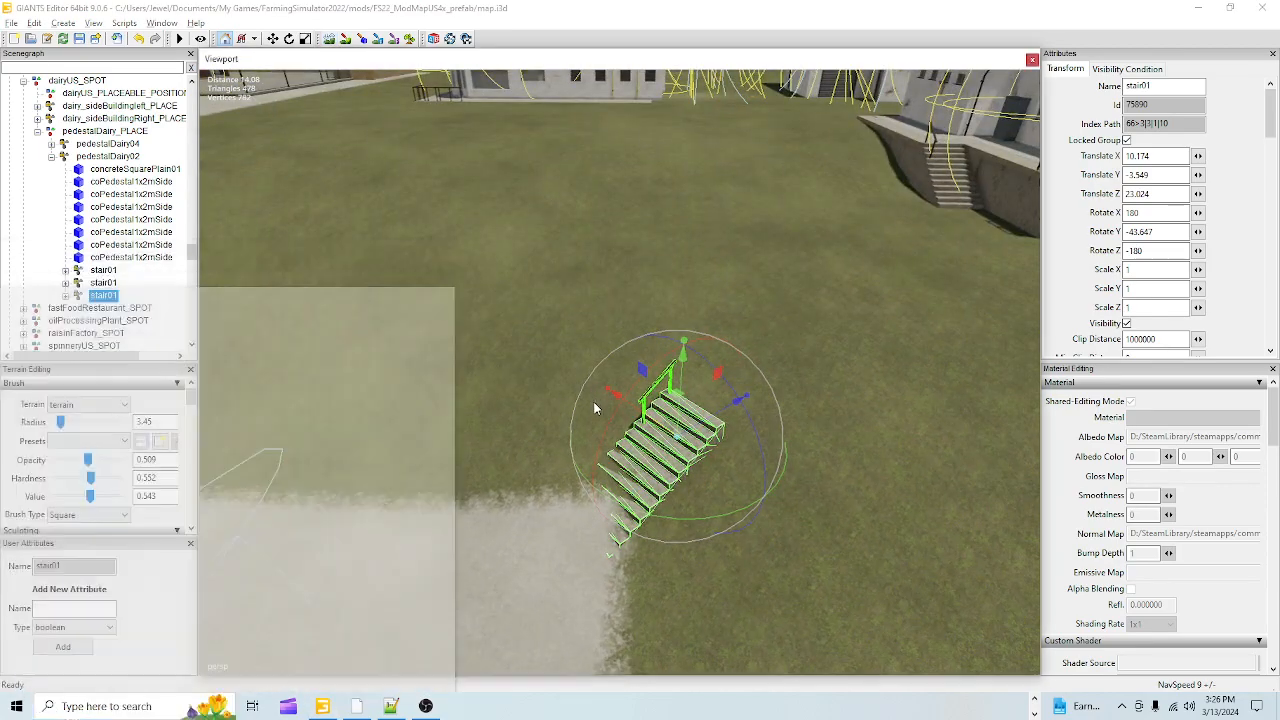
pyautogui.scroll(4, 585, 453)
pyautogui.keyDown('alt'); pyautogui.moveTo(585, 453); pyautogui.dragTo(500, 642); pyautogui.keyUp('alt')
pyautogui.scroll(-6, 500, 642)
pyautogui.keyDown('alt'); pyautogui.moveTo(500, 642); pyautogui.dragTo(571, 523, button='middle'); pyautogui.keyUp('alt')
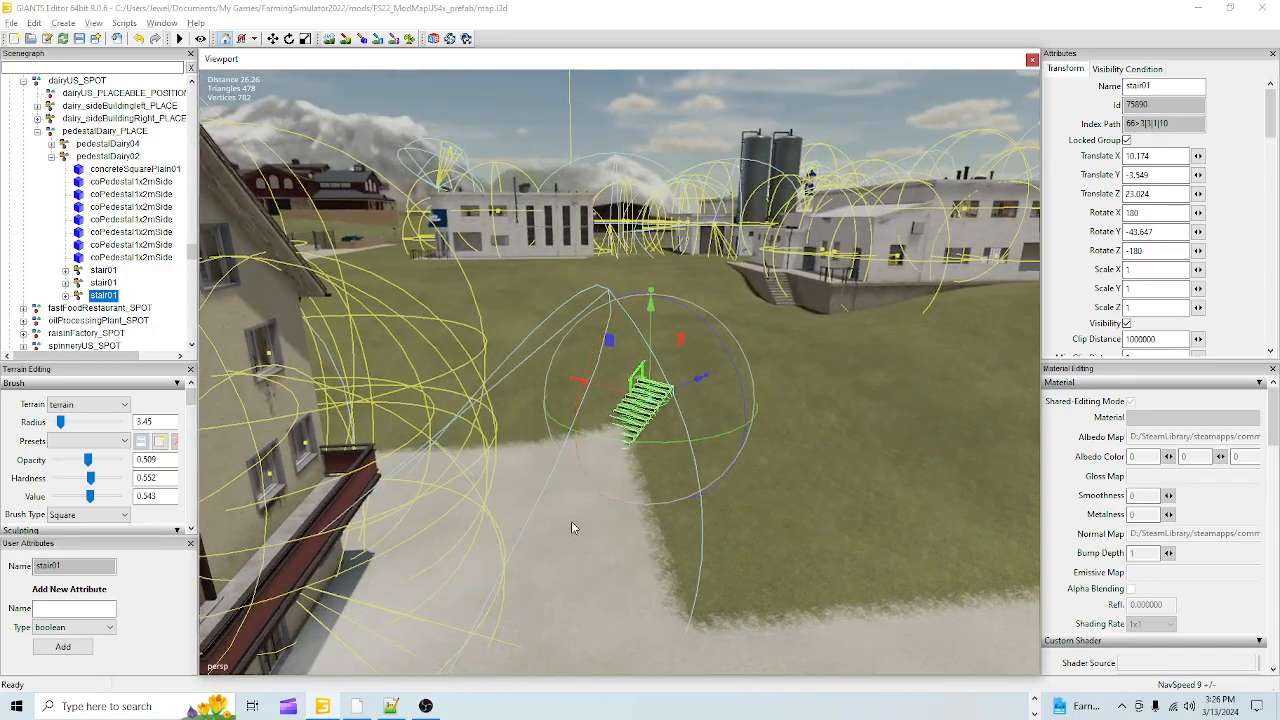
pyautogui.scroll(5, 671, 329)
pyautogui.keyDown('alt'); pyautogui.moveTo(672, 331); pyautogui.dragTo(475, 298); pyautogui.keyUp('alt')
pyautogui.scroll(-8, 604, 507)
pyautogui.click(330, 39)
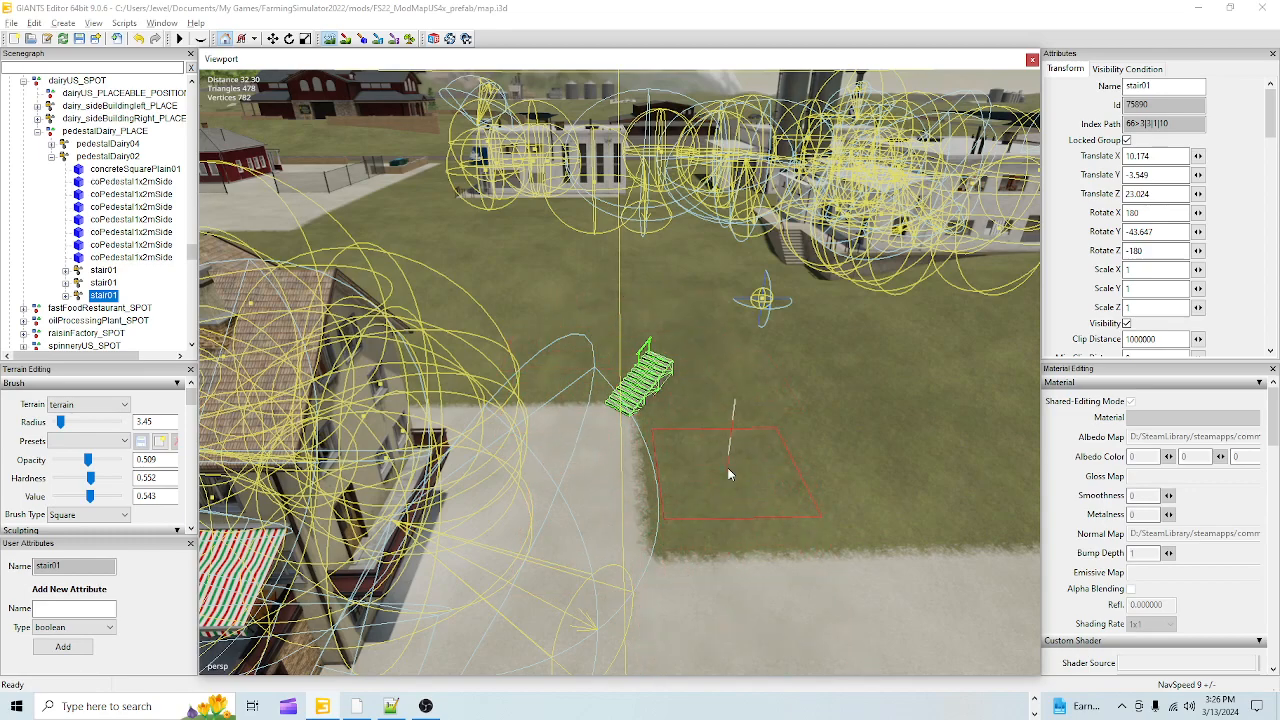
pyautogui.click(336, 45)
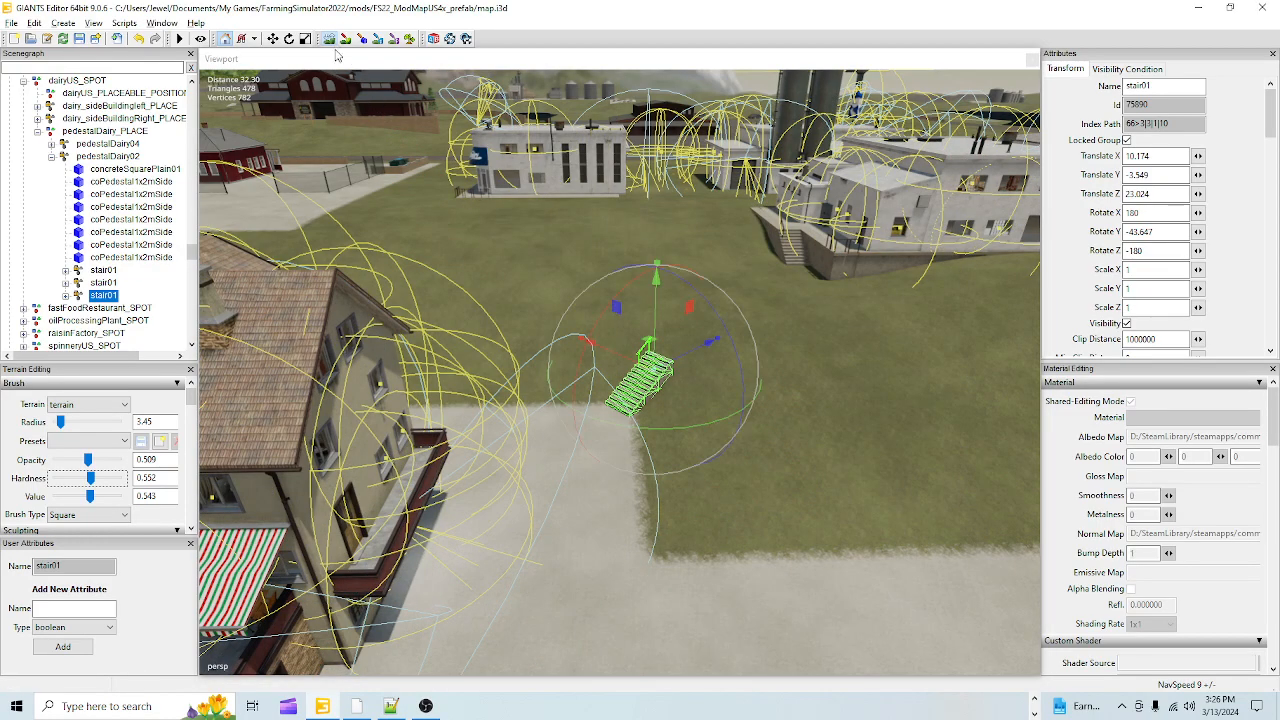
pyautogui.keyDown('alt'); pyautogui.moveTo(557, 602); pyautogui.dragTo(670, 553); pyautogui.keyUp('alt')
pyautogui.scroll(4, 630, 539)
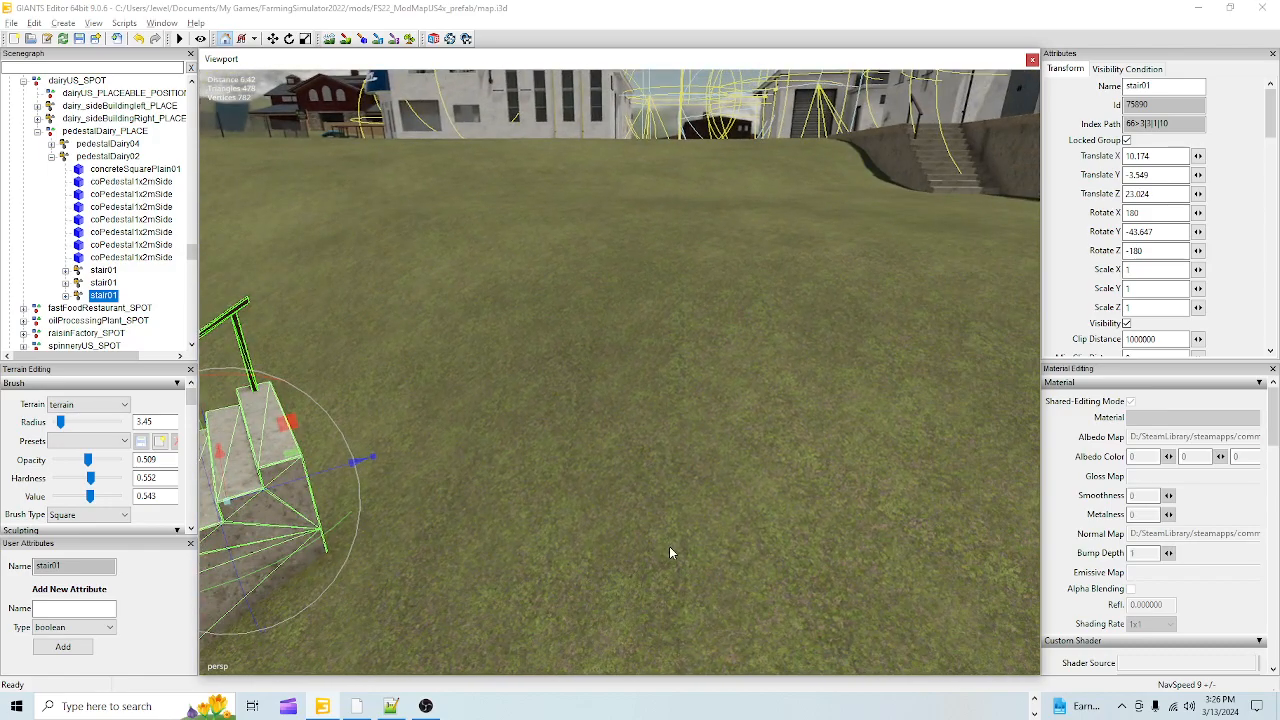
# - Raise the grass at the top and side of the stair copy with the 60.551 replace height
pyautogui.click(337, 41)
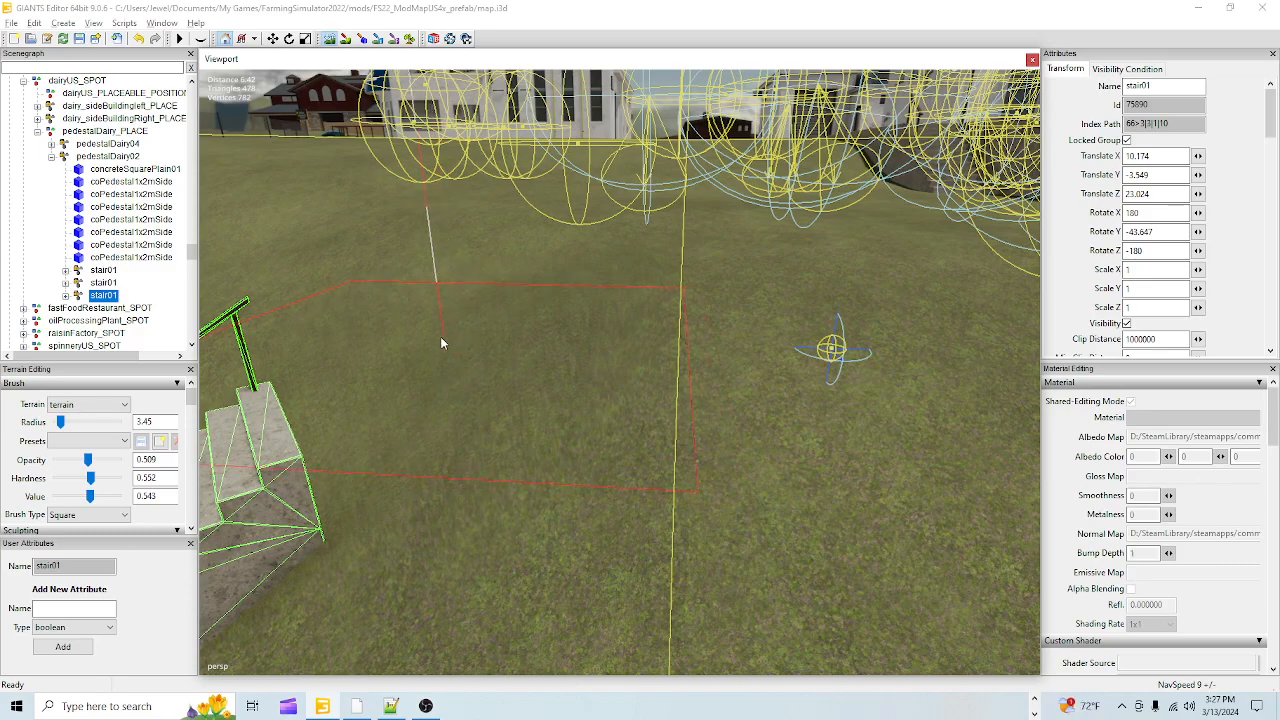
pyautogui.click(302, 418)
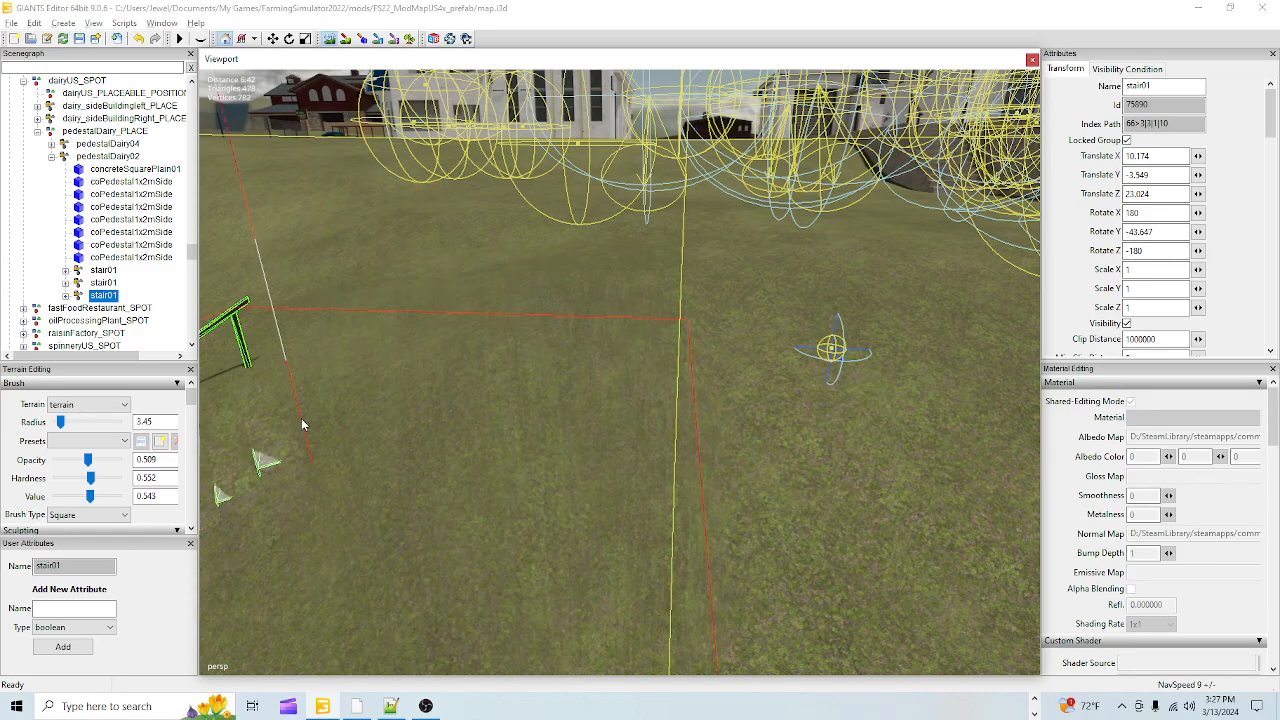
pyautogui.press('f')
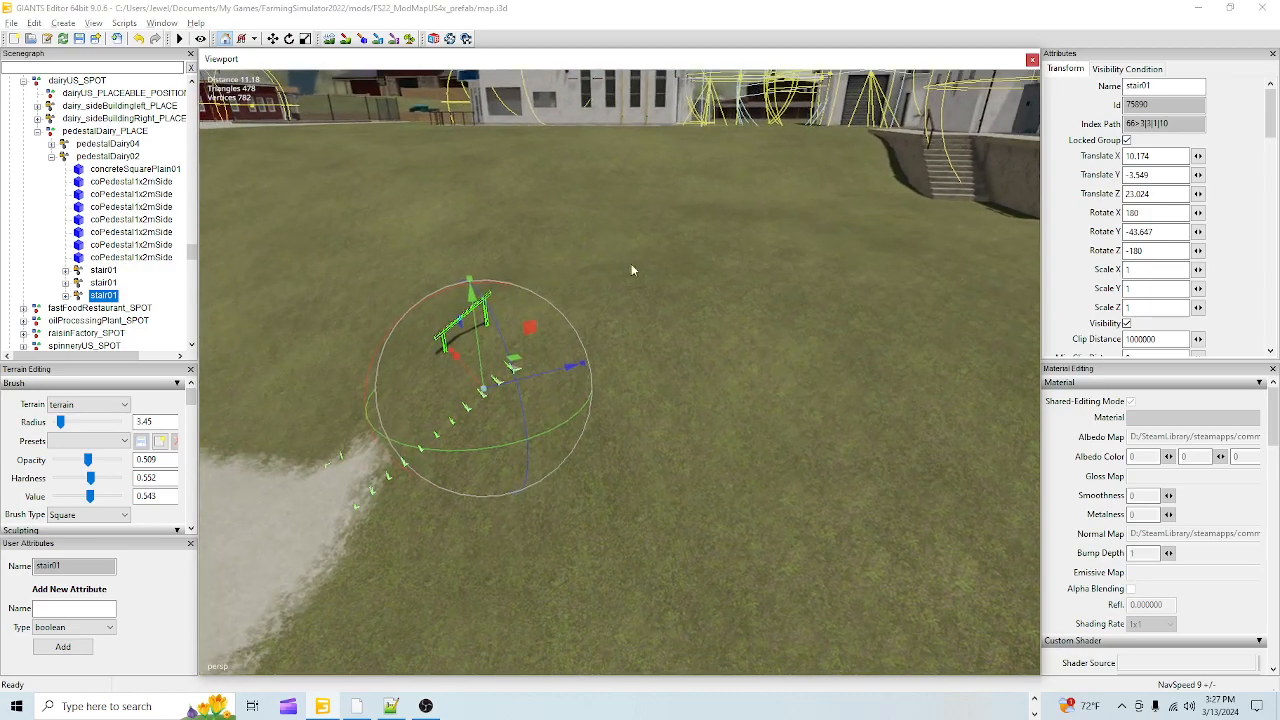
# - Smooth the raised grass across the stair copy from its handrail down to the paved edge to uncover the steps
pyautogui.click(328, 40)
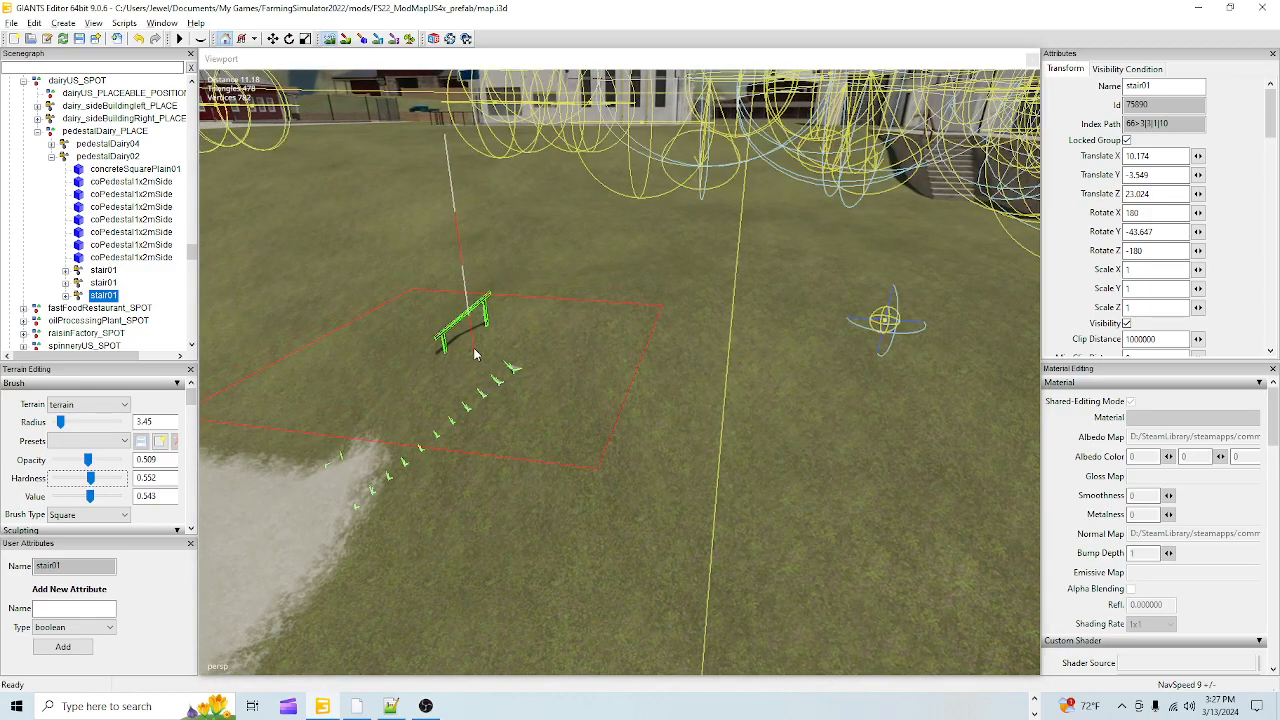
pyautogui.moveTo(419, 375)
pyautogui.mouseDown(button='middle')
pyautogui.moveTo(364, 422)
pyautogui.moveTo(421, 337)
pyautogui.moveTo(371, 463)
pyautogui.mouseUp(button='middle')
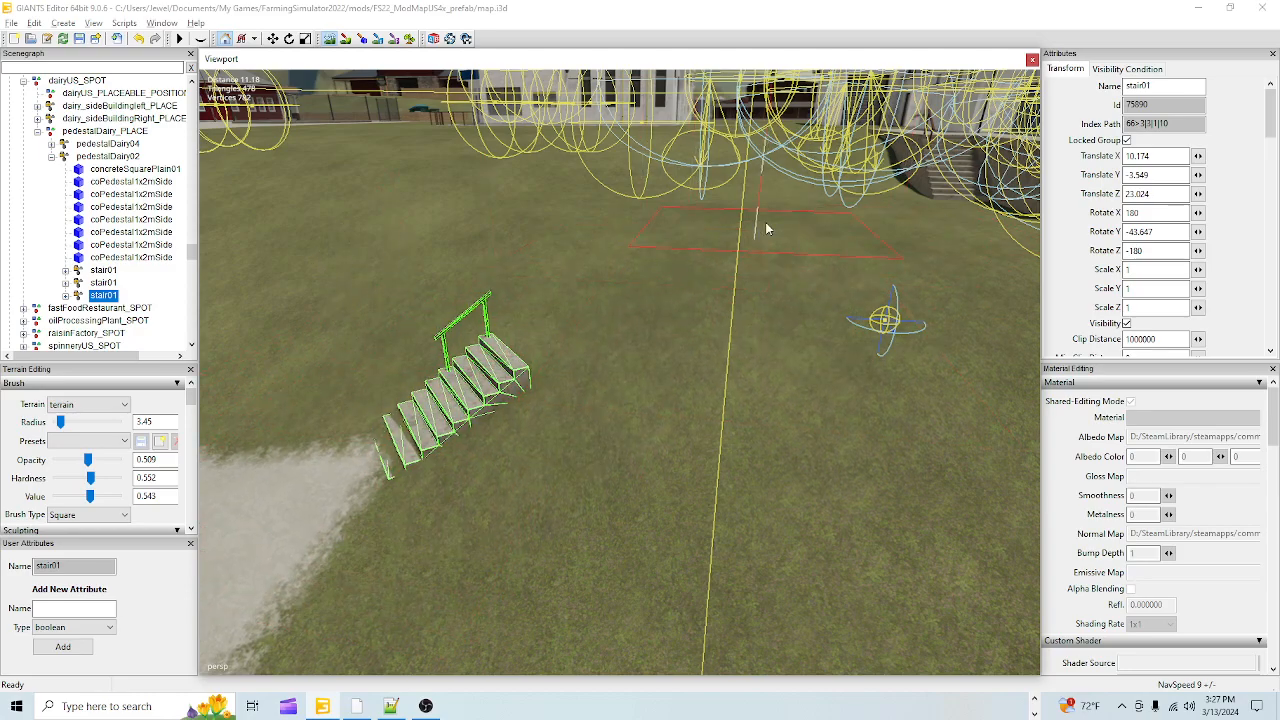
pyautogui.moveTo(365, 453)
pyautogui.mouseDown(button='middle')
pyautogui.moveTo(430, 414)
pyautogui.moveTo(414, 452)
pyautogui.mouseUp(button='middle')
# - Smooth the terrain around the stair copy's bottom steps where the paving meets the grass
pyautogui.click(330, 42)
pyautogui.moveTo(612, 318)
pyautogui.keyDown('alt'); pyautogui.mouseDown()
pyautogui.moveTo(591, 347)
pyautogui.moveTo(480, 350)
pyautogui.mouseUp(); pyautogui.keyUp('alt')
pyautogui.click(323, 36)
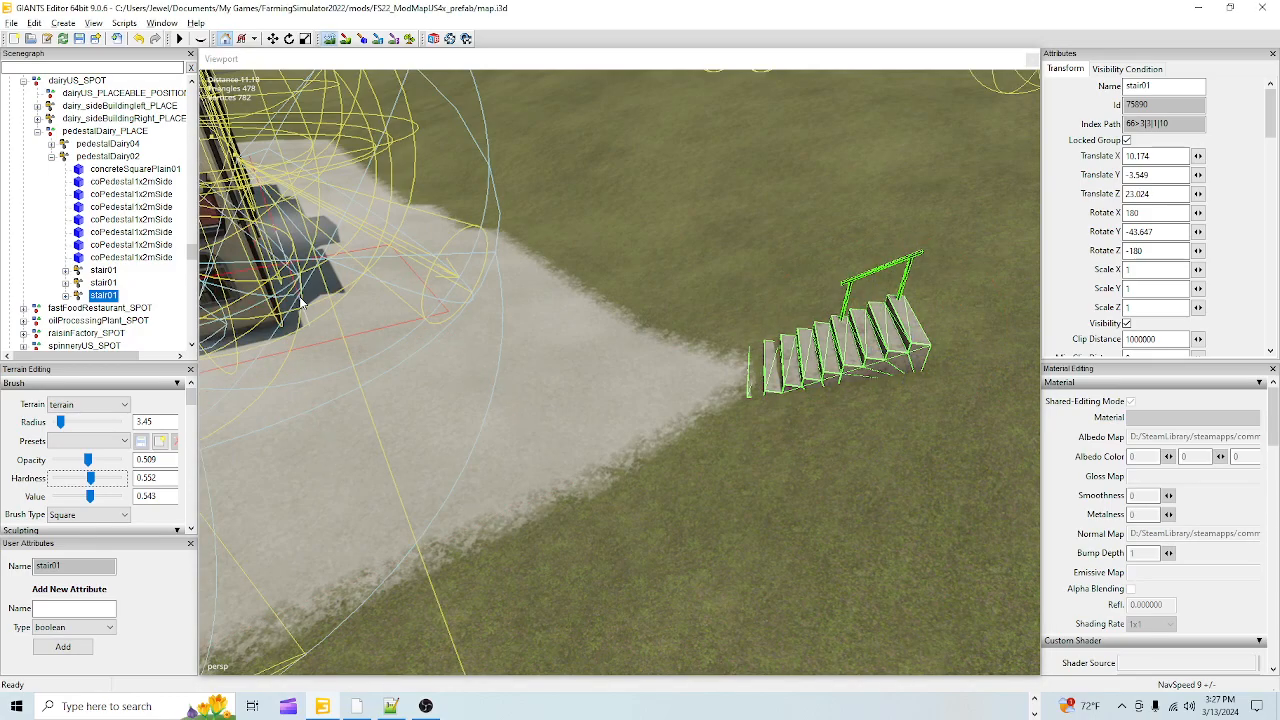
pyautogui.moveTo(746, 388)
pyautogui.mouseDown(button='middle')
pyautogui.moveTo(780, 345)
pyautogui.moveTo(766, 341)
pyautogui.moveTo(738, 390)
pyautogui.mouseUp(button='middle')
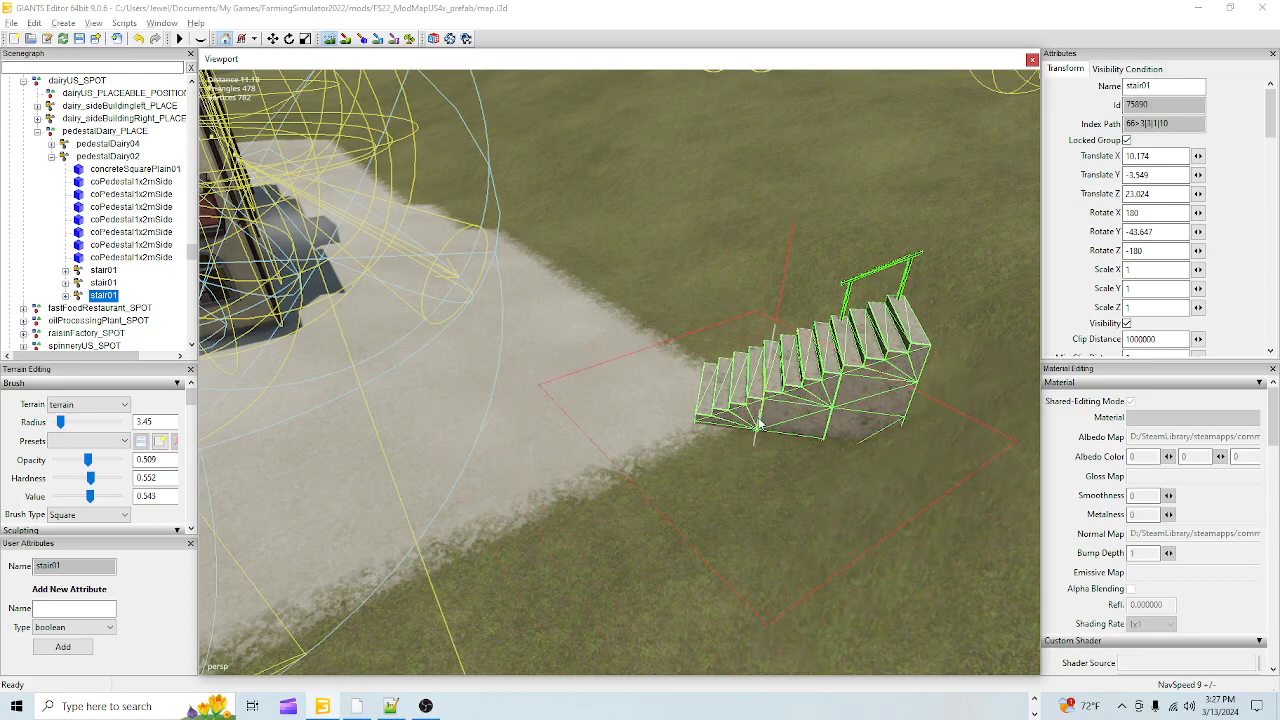
# - Examine the stair copy's top step and exposed side up close against the surrounding slope
pyautogui.click(329, 39)
pyautogui.moveTo(405, 375)
pyautogui.keyDown('alt'); pyautogui.mouseDown()
pyautogui.moveTo(499, 389)
pyautogui.moveTo(543, 369)
pyautogui.mouseUp(); pyautogui.keyUp('alt')
pyautogui.scroll(6, 650, 456)
pyautogui.keyDown('alt'); pyautogui.moveTo(660, 358); pyautogui.dragTo(615, 344); pyautogui.keyUp('alt')
pyautogui.scroll(1, 604, 443)
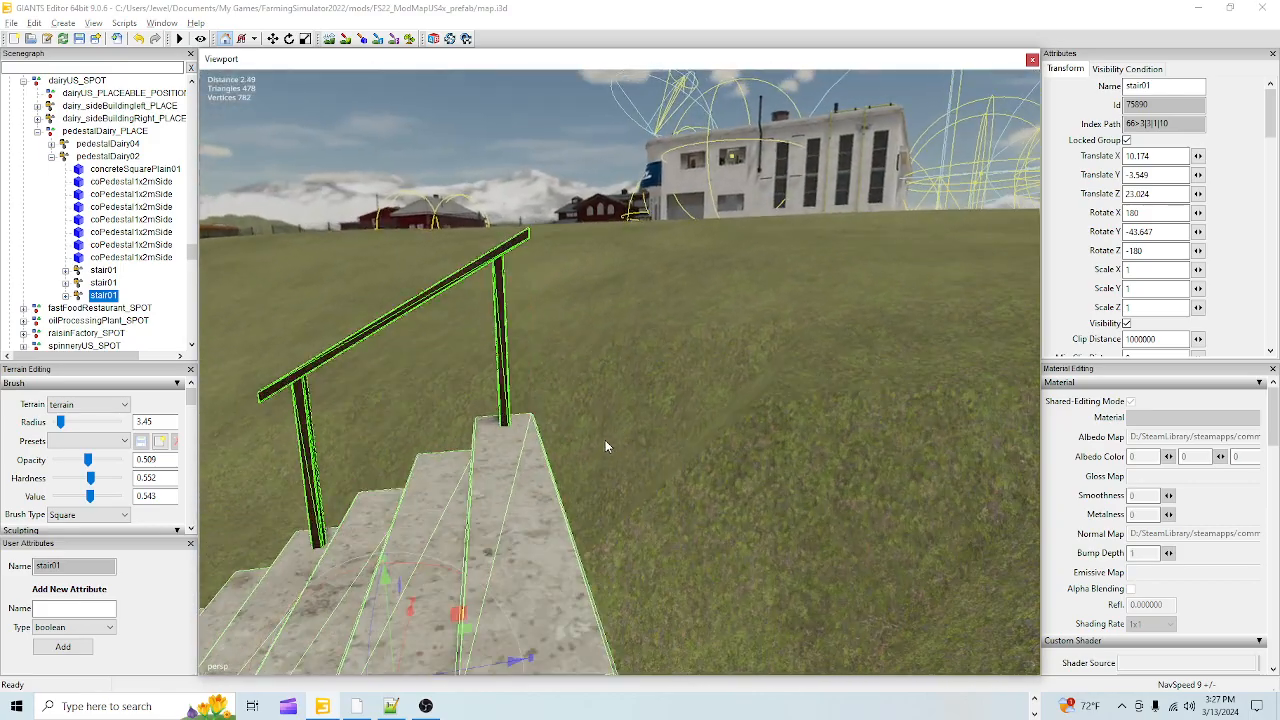
pyautogui.keyDown('alt'); pyautogui.moveTo(604, 443); pyautogui.dragTo(592, 387); pyautogui.keyUp('alt')
pyautogui.scroll(-2, 582, 428)
pyautogui.keyDown('alt'); pyautogui.moveTo(582, 428); pyautogui.dragTo(605, 460, button='middle'); pyautogui.keyUp('alt')
pyautogui.scroll(-1, 611, 475)
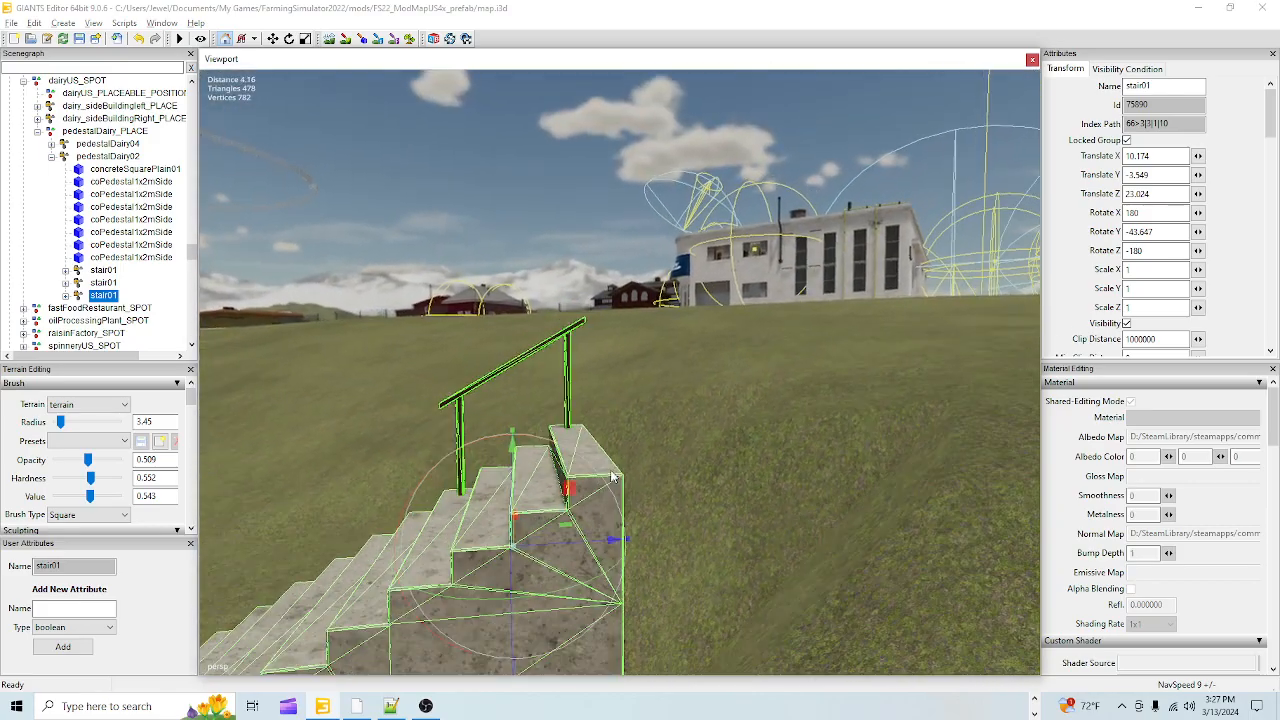
# - Reduce the terrain brush radius to 1.7 and sculpt the ground behind and beside the stair copy's top step
pyautogui.click(330, 40)
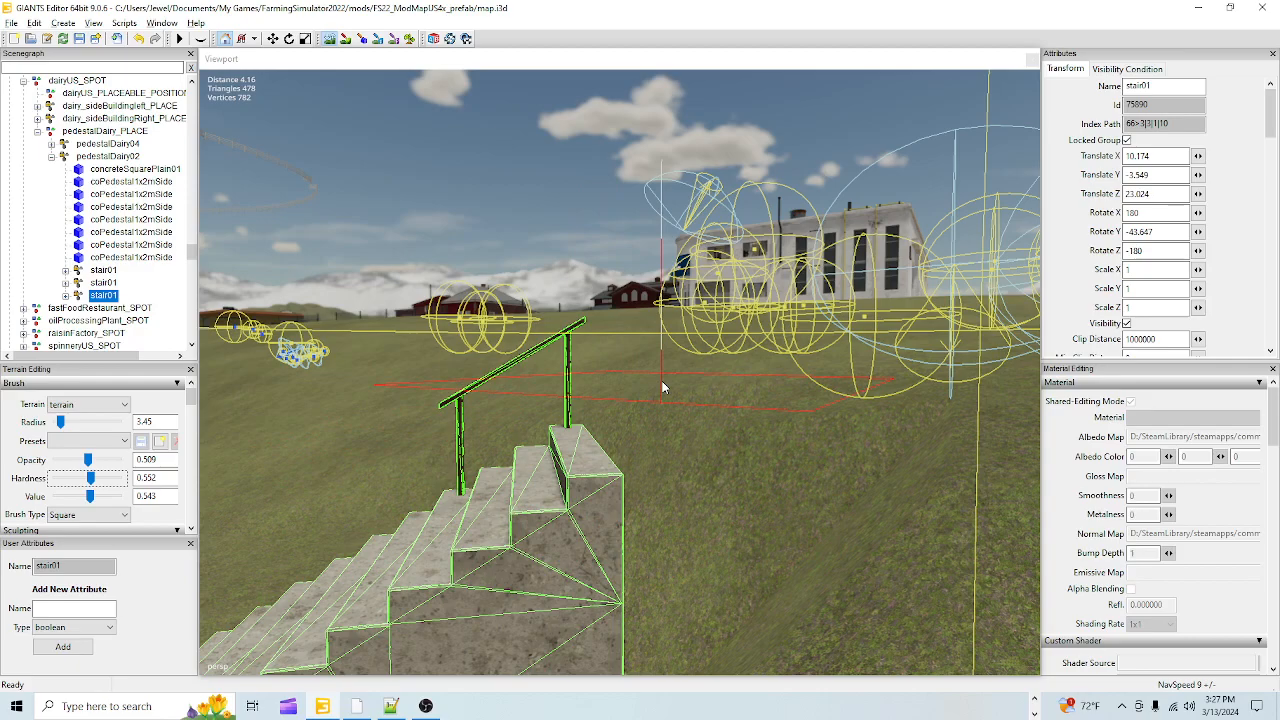
pyautogui.scroll(-3, 760, 404)
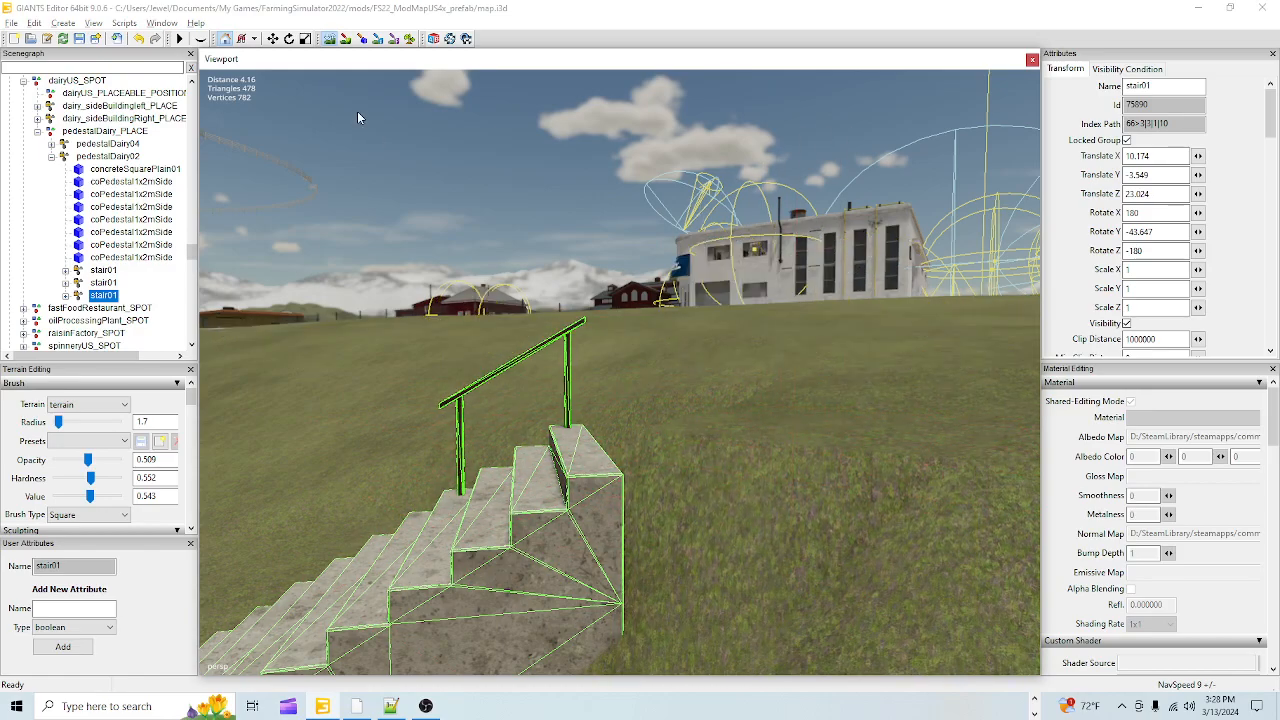
pyautogui.click(330, 42)
pyautogui.keyDown('alt'); pyautogui.moveTo(590, 290); pyautogui.dragTo(673, 399); pyautogui.keyUp('alt')
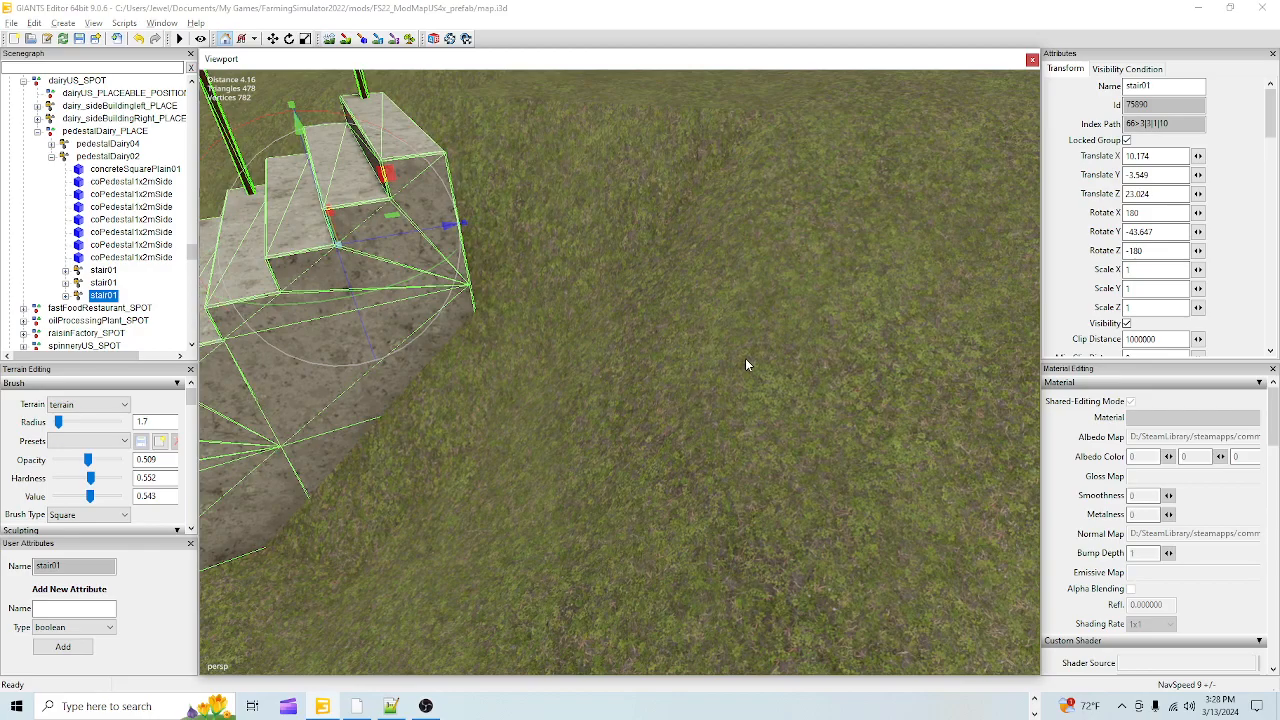
pyautogui.scroll(-3, 745, 364)
pyautogui.keyDown('alt'); pyautogui.moveTo(708, 440); pyautogui.dragTo(702, 425); pyautogui.keyUp('alt')
pyautogui.click(329, 39)
pyautogui.moveTo(609, 378)
pyautogui.mouseDown()
pyautogui.moveTo(619, 381)
pyautogui.moveTo(604, 331)
pyautogui.moveTo(577, 305)
pyautogui.mouseUp()
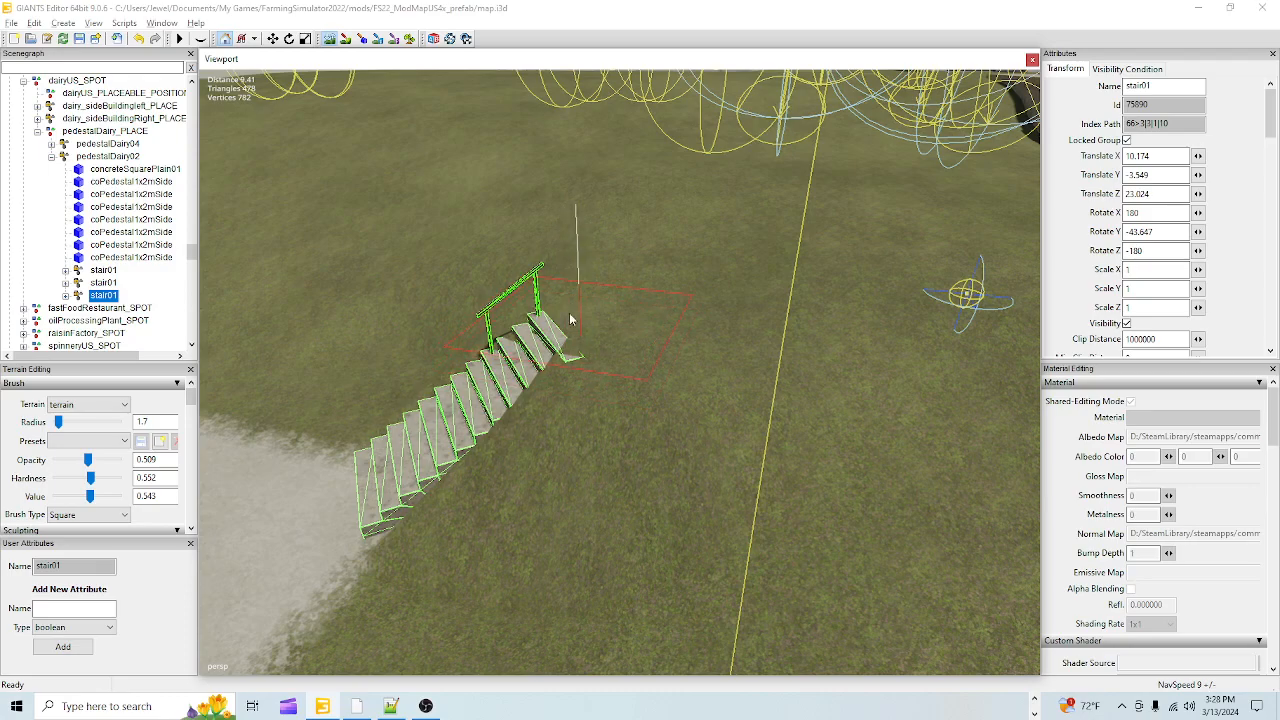
pyautogui.moveTo(551, 335)
pyautogui.mouseDown()
pyautogui.moveTo(565, 321)
pyautogui.moveTo(472, 304)
pyautogui.moveTo(549, 322)
pyautogui.moveTo(508, 310)
pyautogui.moveTo(532, 409)
pyautogui.moveTo(603, 381)
pyautogui.mouseUp()
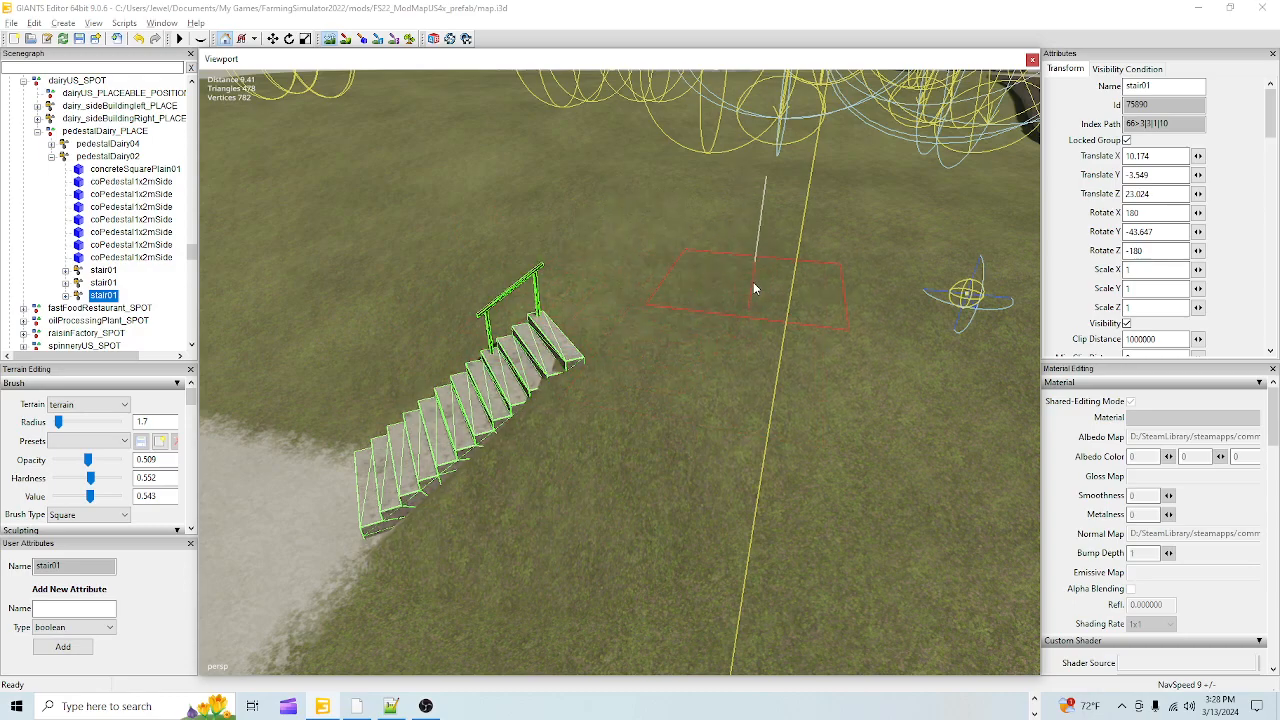
# - Blend the ground beyond the stair copy's top step, using brush radii of 3.45 and 0.95
pyautogui.scroll(5, 735, 336)
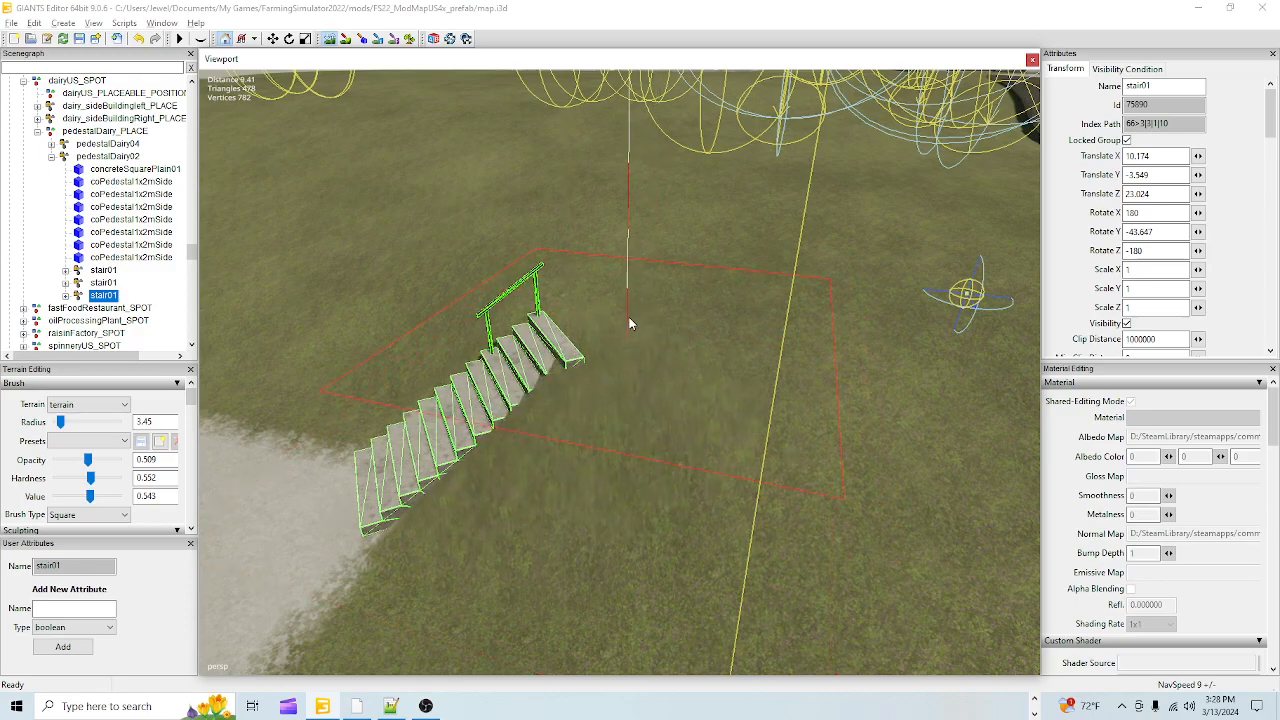
pyautogui.scroll(-11, 438, 402)
pyautogui.scroll(1, 480, 407)
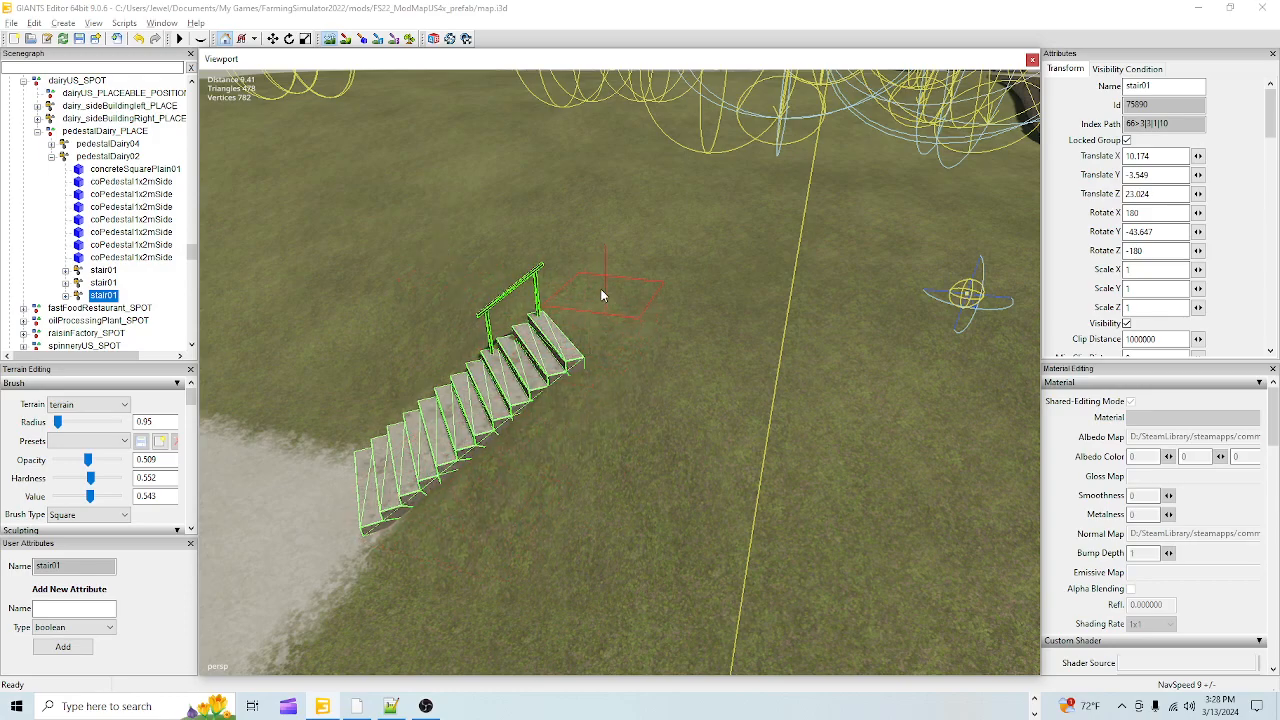
# - Examine up close how the stair copy's top step and side meet the reshaped grass
pyautogui.click(332, 40)
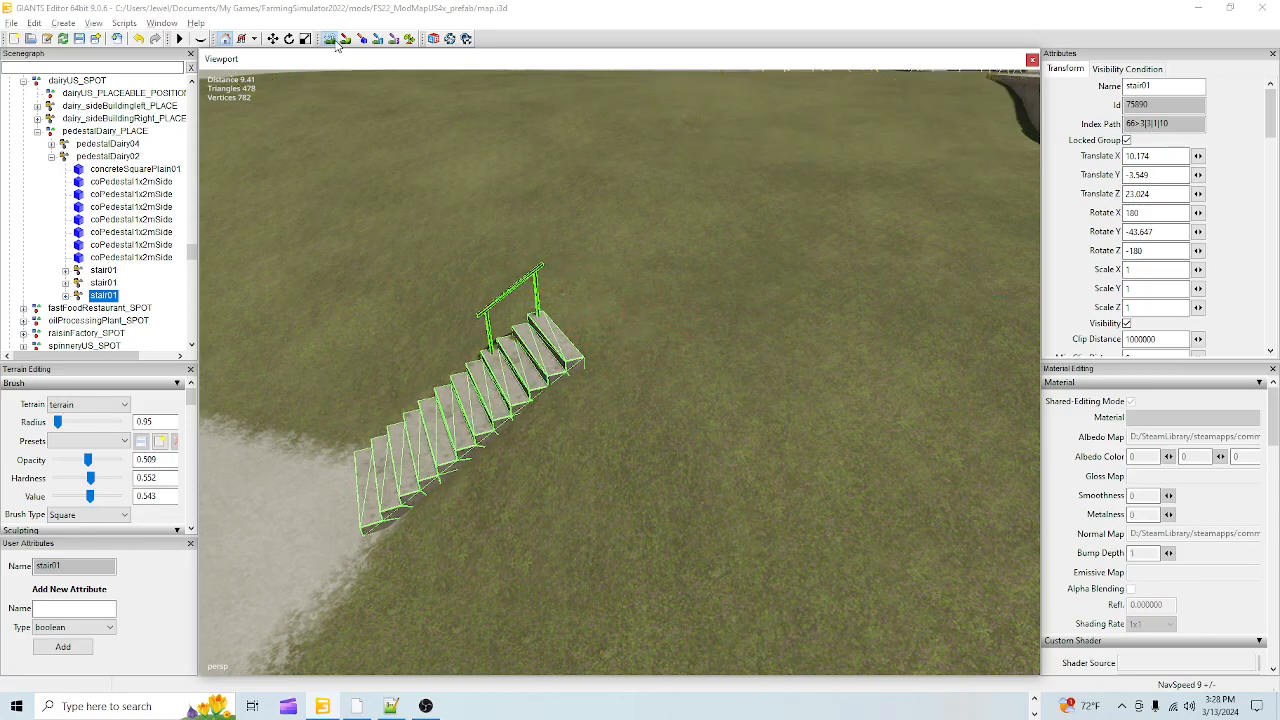
pyautogui.moveTo(709, 377); pyautogui.dragTo(624, 420, button='right')
pyautogui.keyDown('alt'); pyautogui.moveTo(569, 465); pyautogui.dragTo(580, 394, button='right'); pyautogui.keyUp('alt')
pyautogui.keyDown('alt'); pyautogui.moveTo(580, 394); pyautogui.dragTo(680, 302); pyautogui.keyUp('alt')
pyautogui.keyDown('alt'); pyautogui.moveTo(680, 302); pyautogui.dragTo(576, 485, button='right'); pyautogui.keyUp('alt')
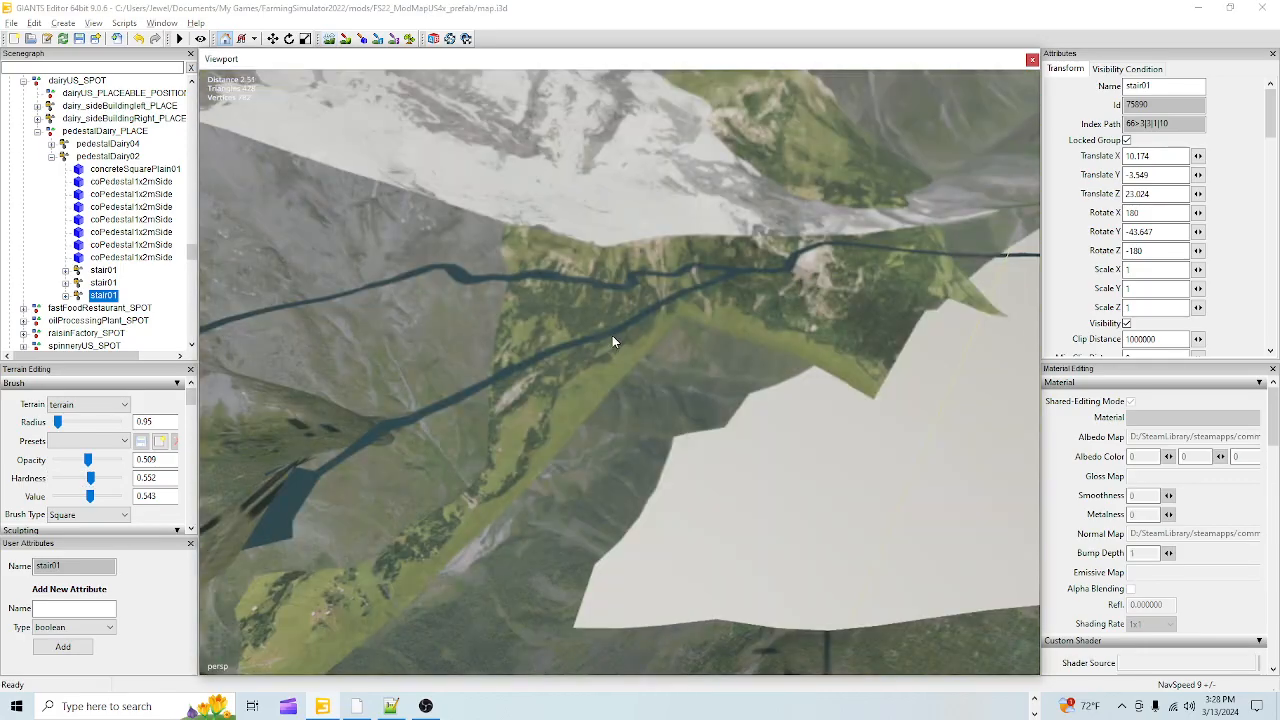
pyautogui.scroll(2, 626, 384)
pyautogui.scroll(-4, 552, 430)
pyautogui.scroll(3, 660, 452)
pyautogui.scroll(-4, 621, 440)
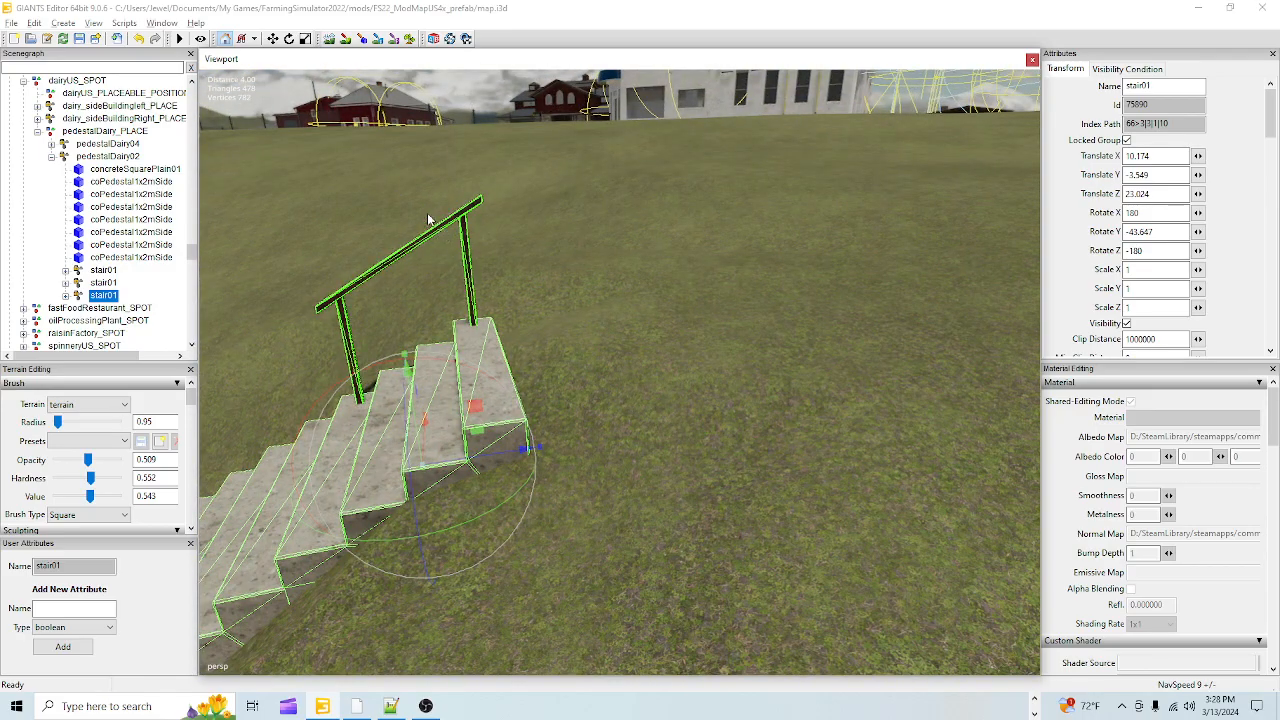
# - Sculpt the ground beside and over the stair copy's upper steps, using terrain brush radii of 1.45 and 1.95
pyautogui.click(329, 38)
pyautogui.scroll(4, 609, 341)
pyautogui.scroll(-3, 636, 321)
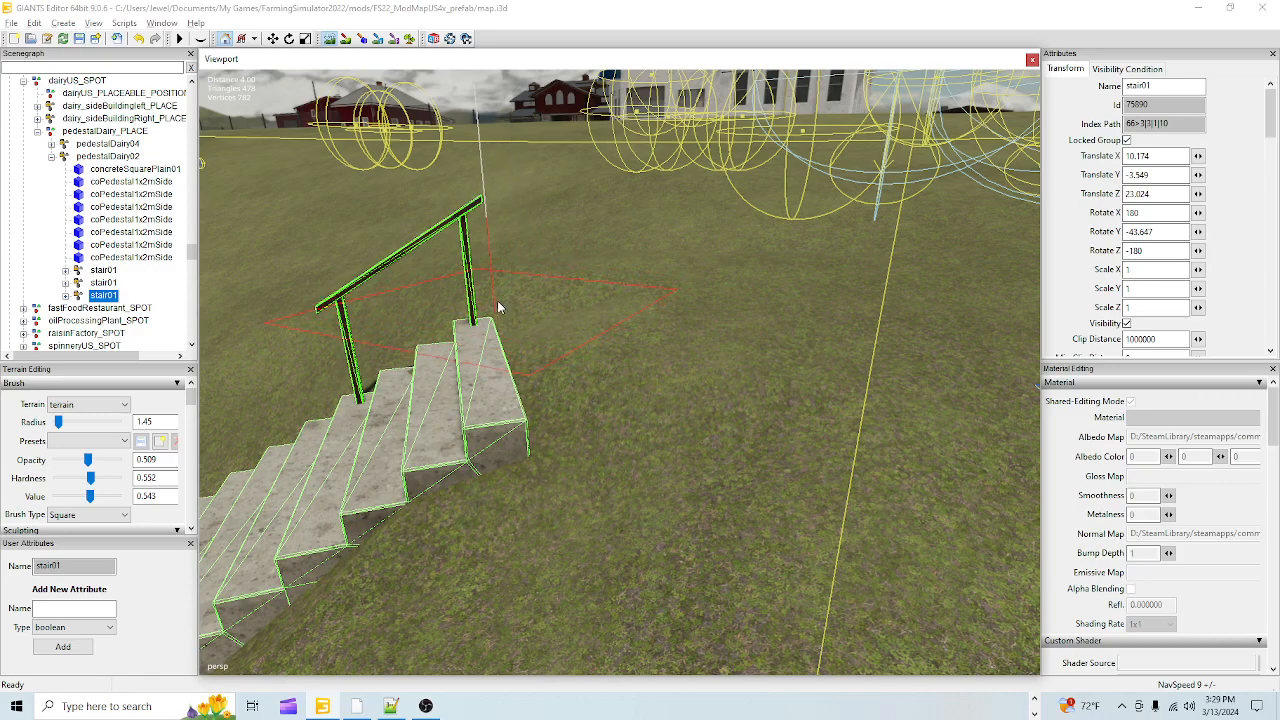
pyautogui.scroll(2, 503, 297)
pyautogui.moveTo(503, 297); pyautogui.dragTo(491, 281)
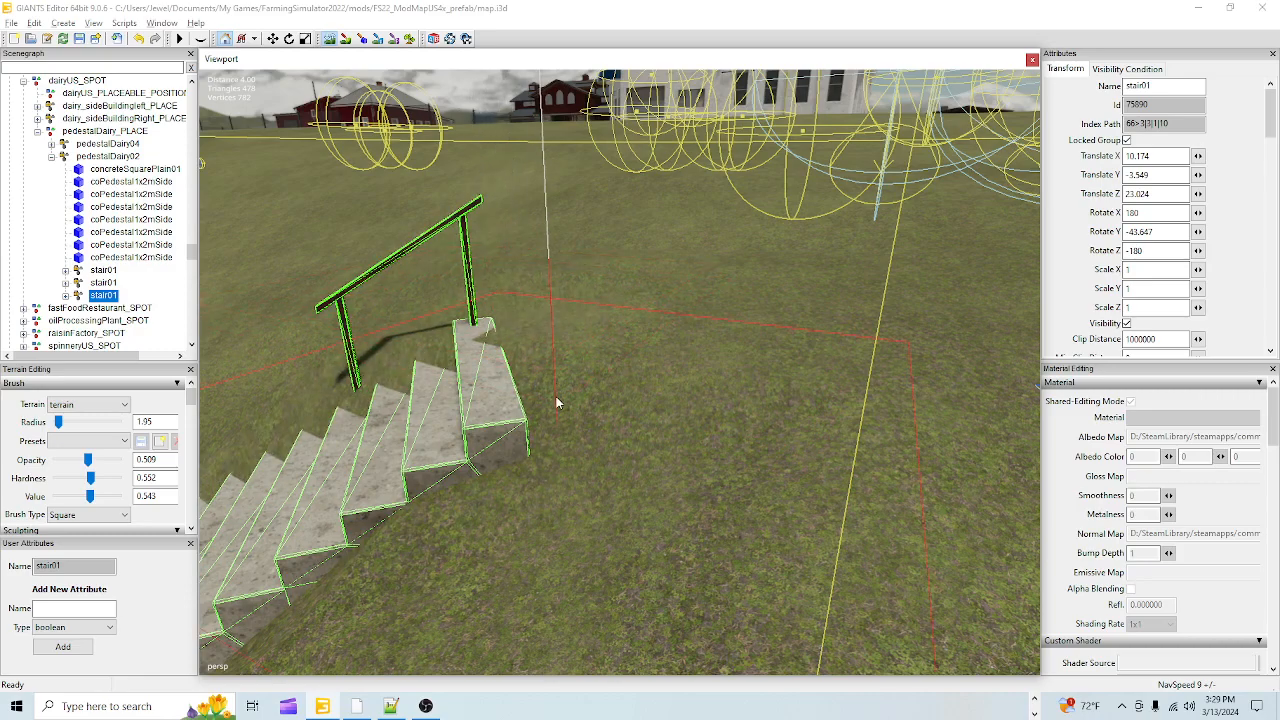
pyautogui.moveTo(570, 410)
pyautogui.mouseDown()
pyautogui.moveTo(566, 395)
pyautogui.moveTo(528, 383)
pyautogui.mouseUp()
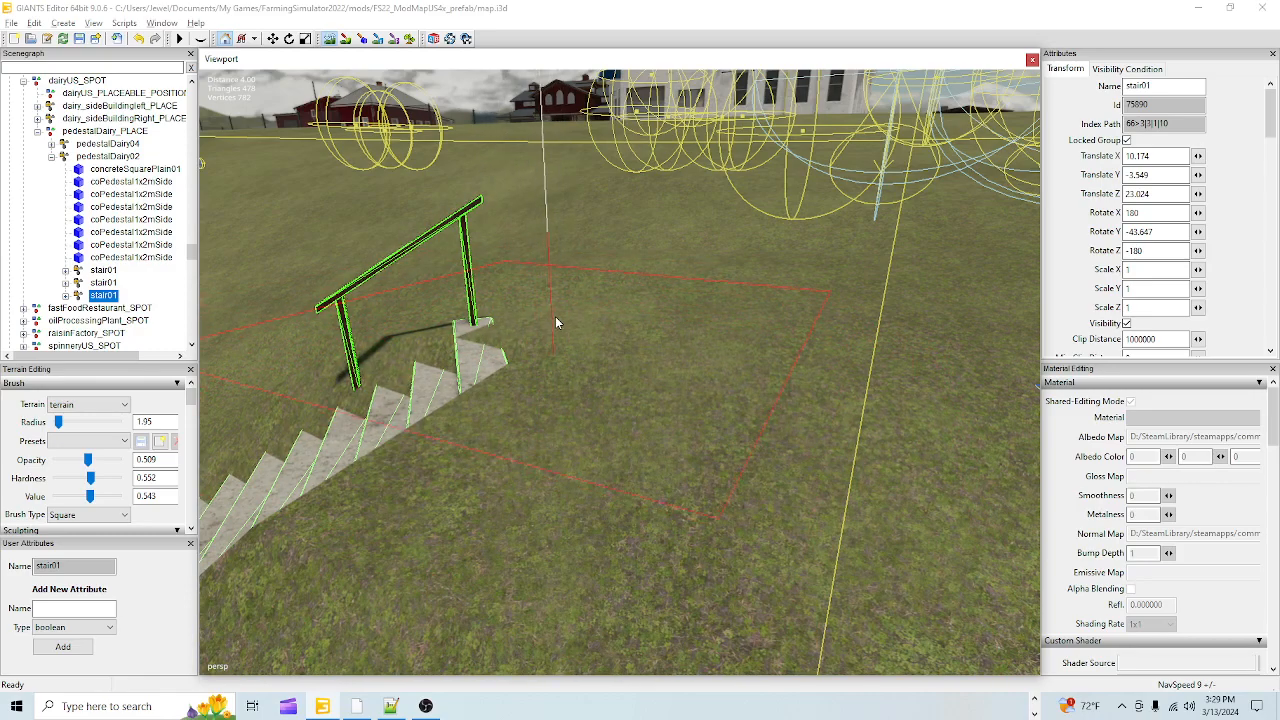
pyautogui.moveTo(535, 304); pyautogui.dragTo(511, 296)
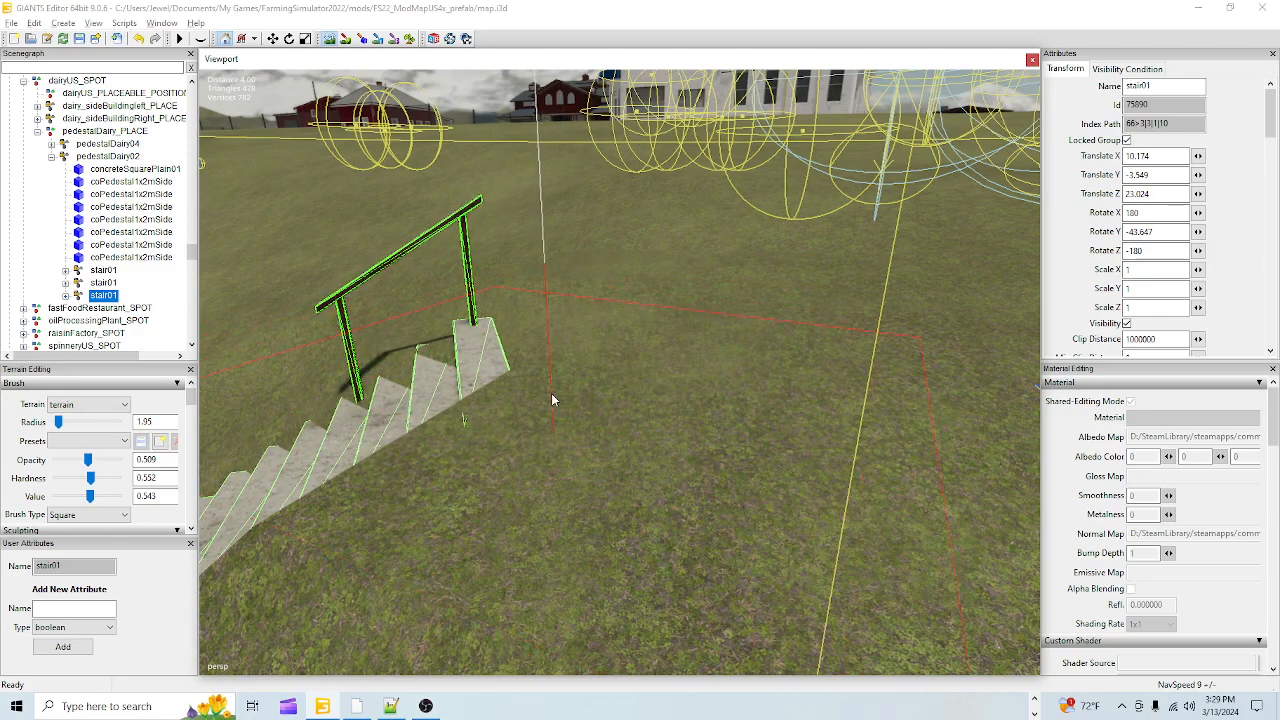
pyautogui.moveTo(558, 390); pyautogui.dragTo(552, 402)
pyautogui.moveTo(516, 335)
pyautogui.mouseDown()
pyautogui.moveTo(504, 344)
pyautogui.moveTo(518, 376)
pyautogui.moveTo(527, 350)
pyautogui.moveTo(489, 349)
pyautogui.moveTo(500, 356)
pyautogui.moveTo(460, 376)
pyautogui.mouseUp()
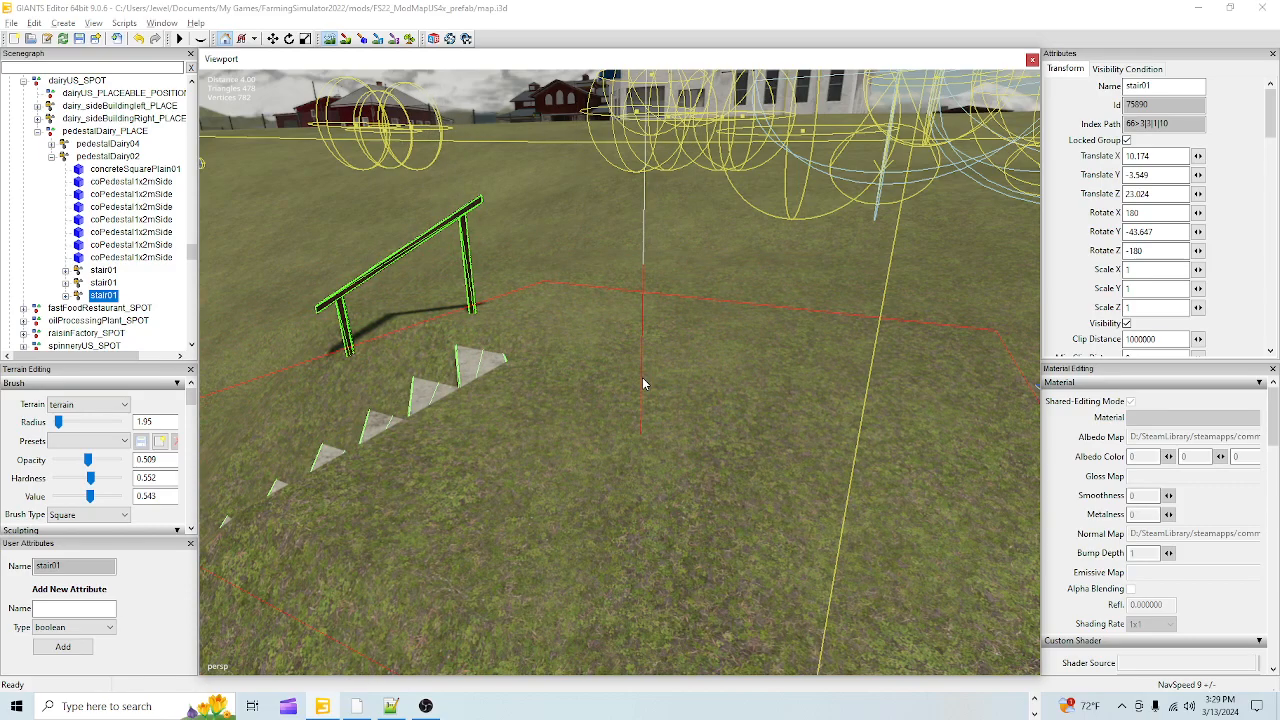
pyautogui.click(332, 41)
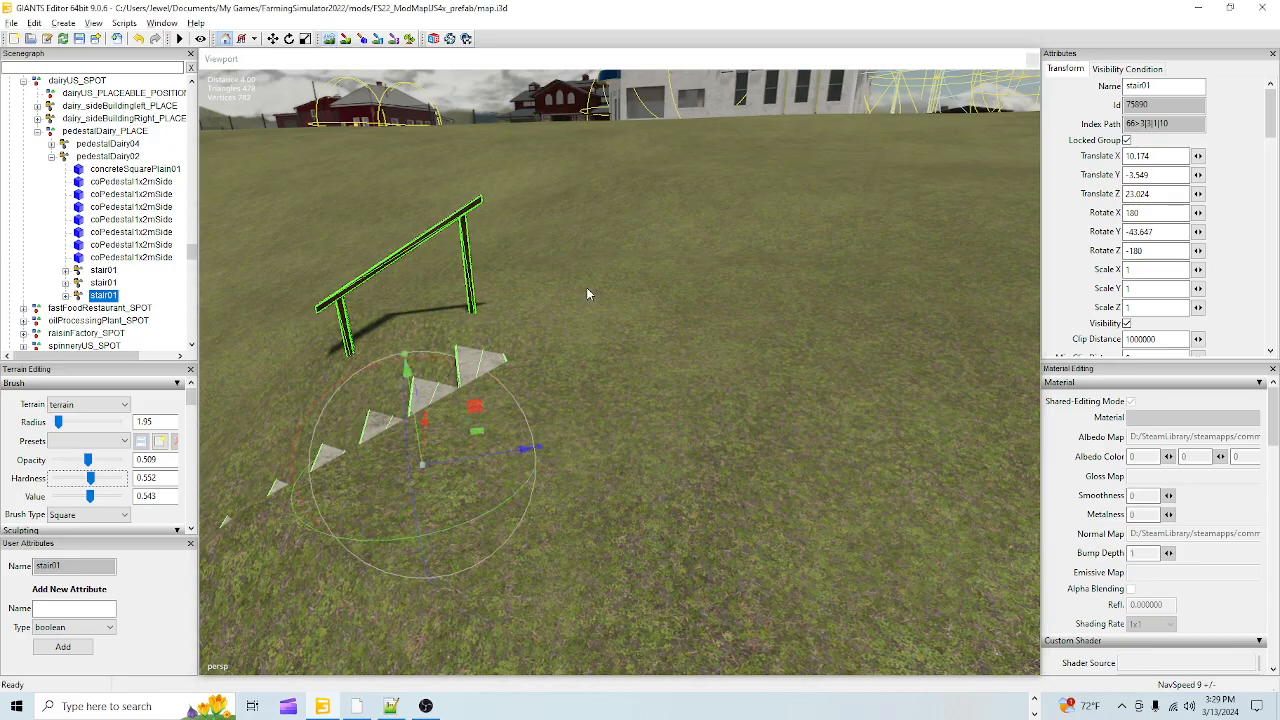
# - Uncover the buried stair copy by reshaping the ground along its exposed side with brush radius 1.95
pyautogui.scroll(-3, 664, 291)
pyautogui.keyDown('alt'); pyautogui.moveTo(664, 291); pyautogui.dragTo(643, 437); pyautogui.keyUp('alt')
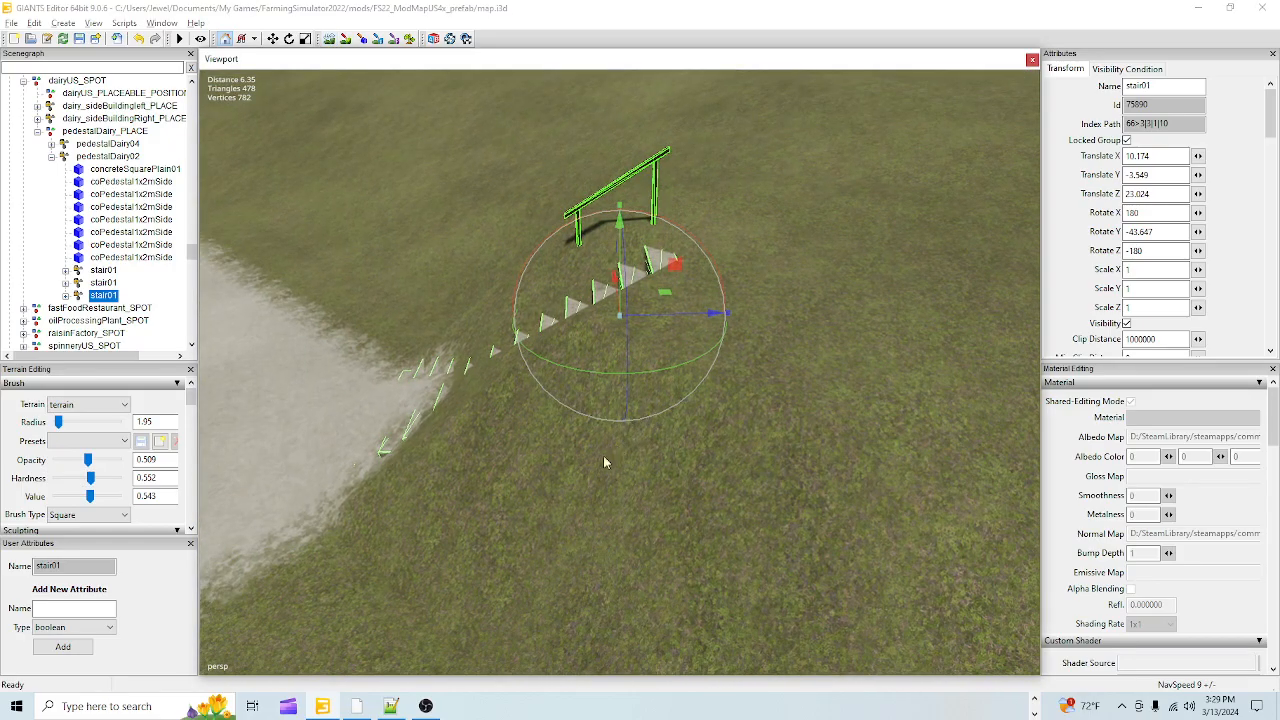
pyautogui.scroll(4, 603, 455)
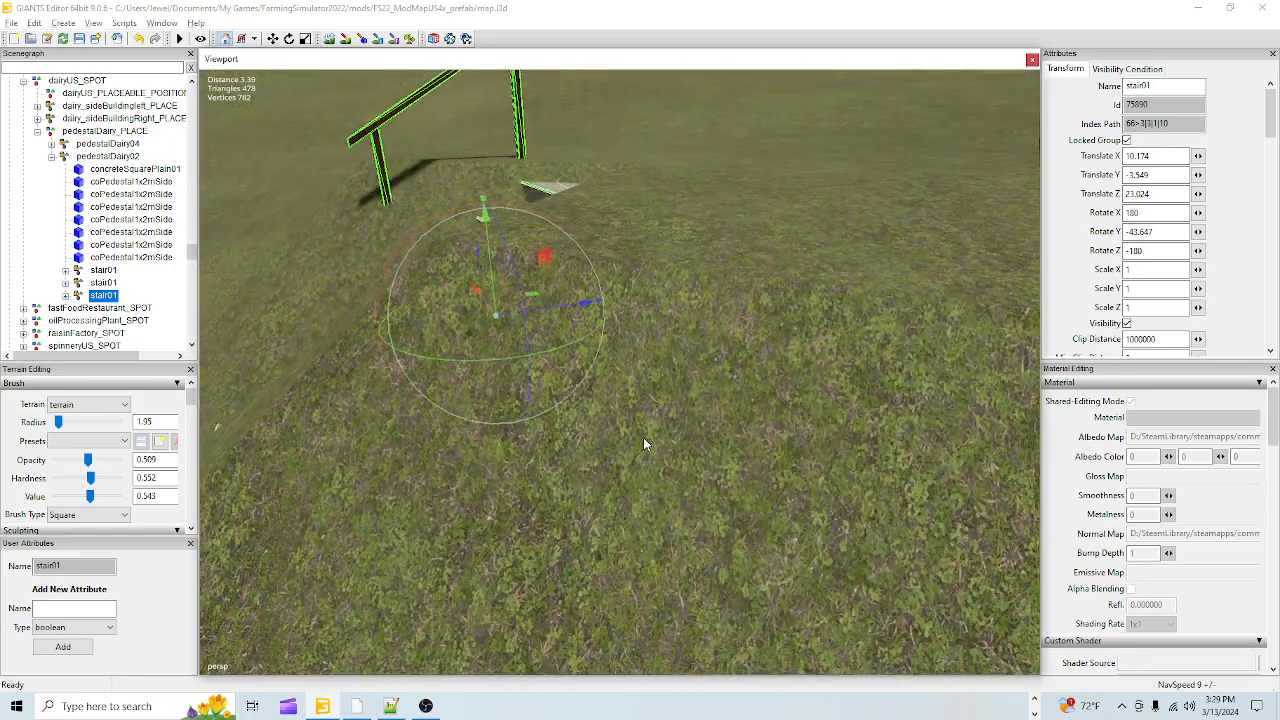
pyautogui.scroll(-6, 672, 305)
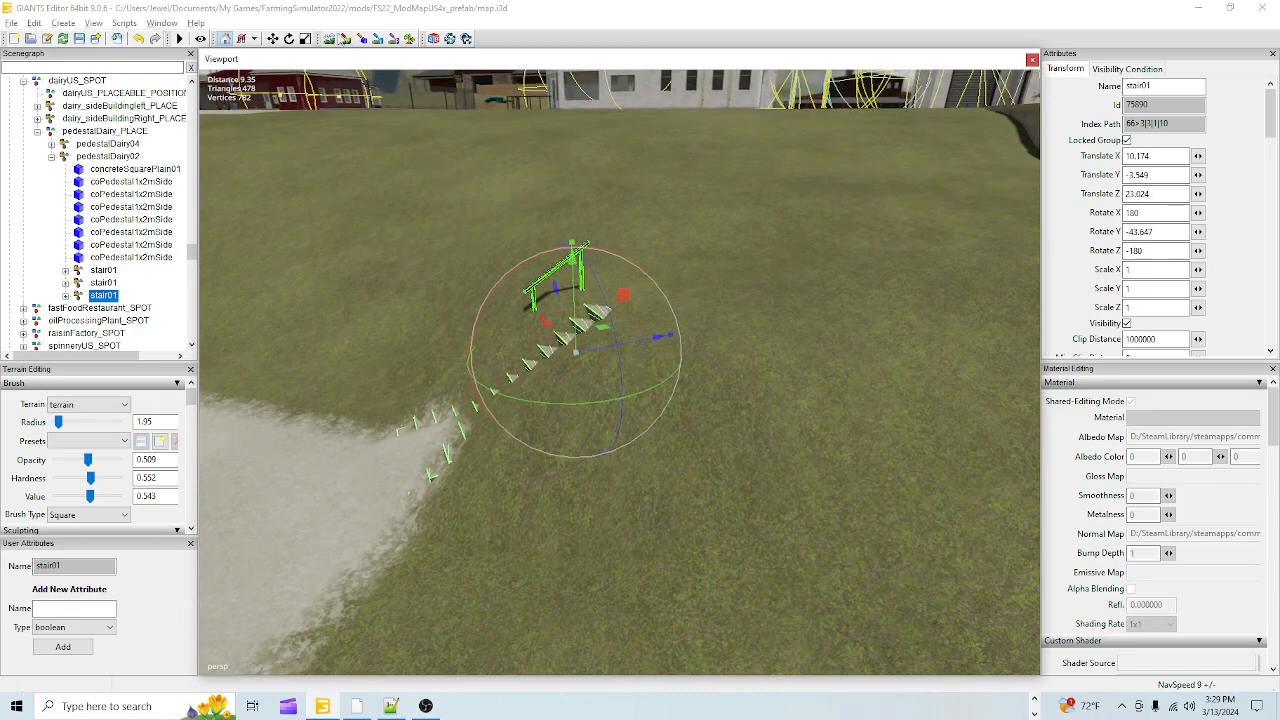
pyautogui.click(331, 39)
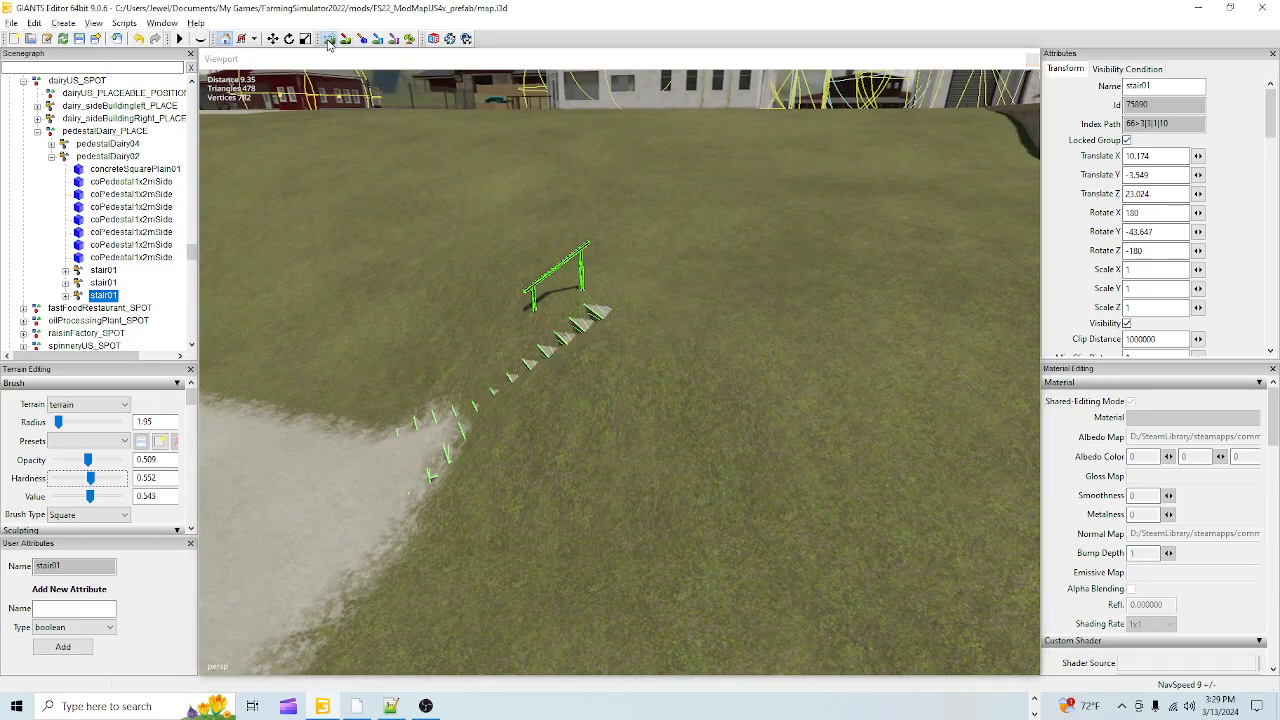
pyautogui.moveTo(306, 470)
pyautogui.mouseDown()
pyautogui.moveTo(379, 472)
pyautogui.moveTo(441, 428)
pyautogui.moveTo(469, 486)
pyautogui.mouseUp()
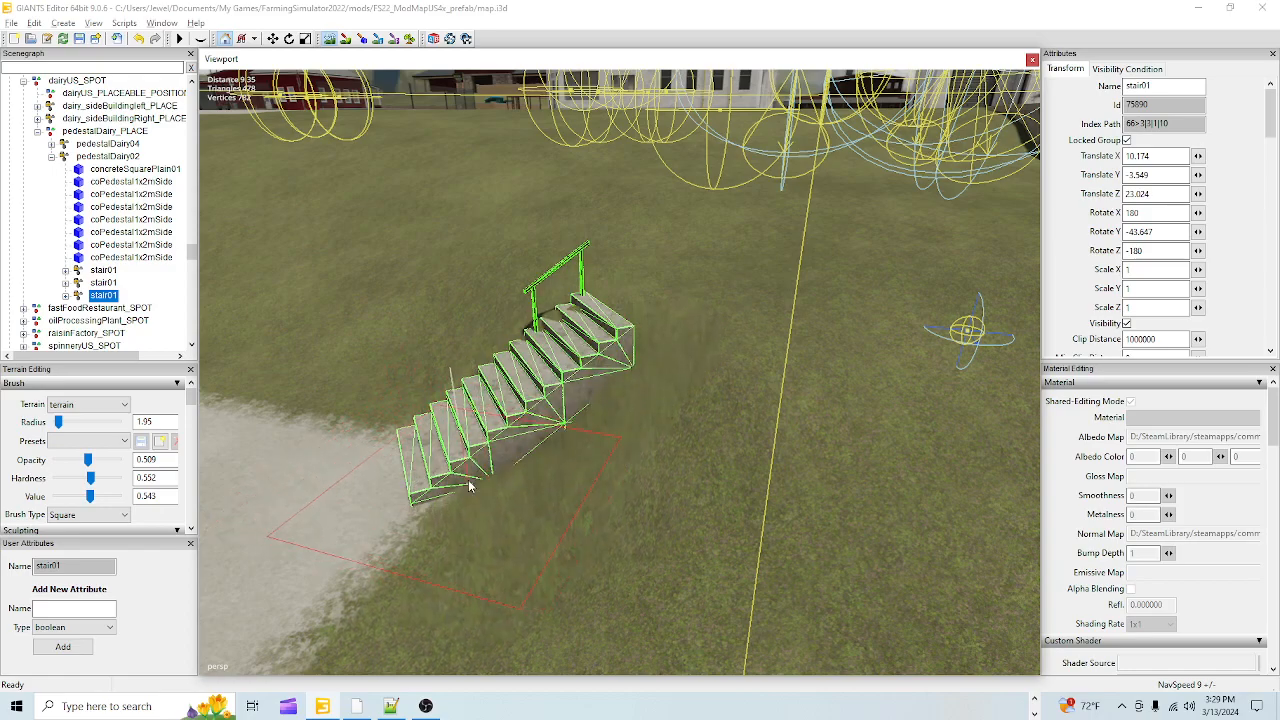
pyautogui.click(345, 39)
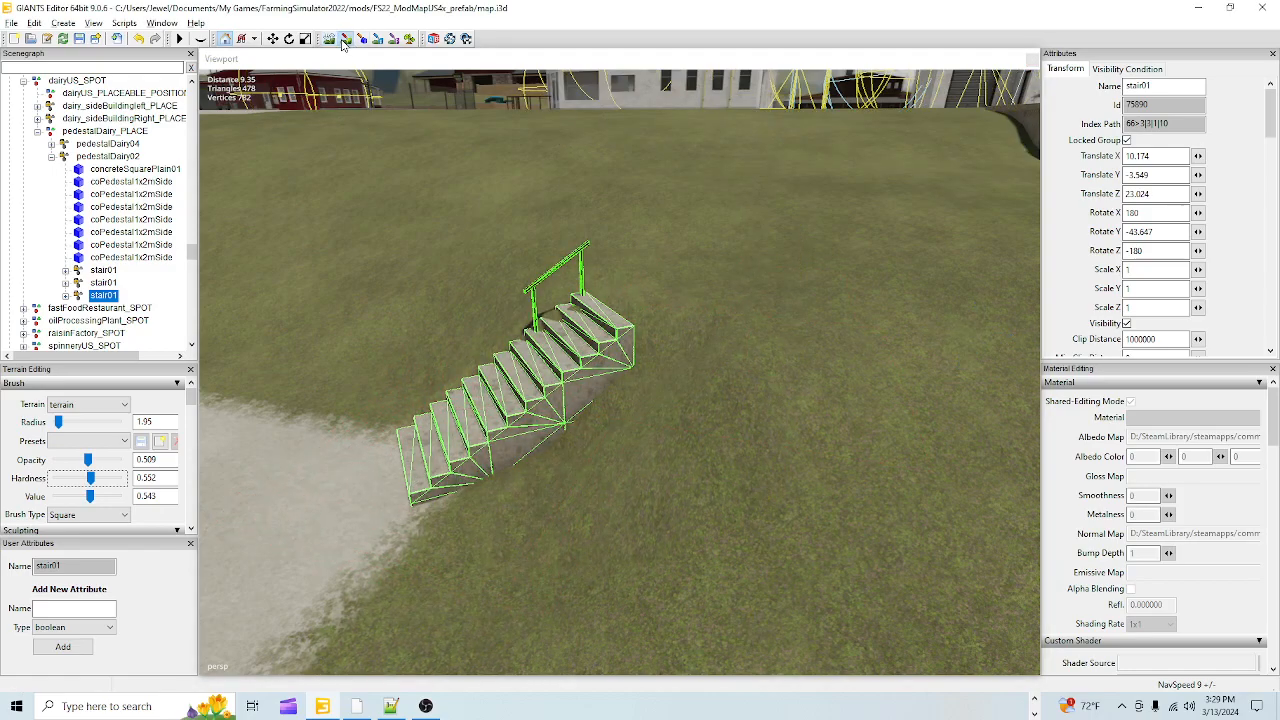
pyautogui.click(340, 41)
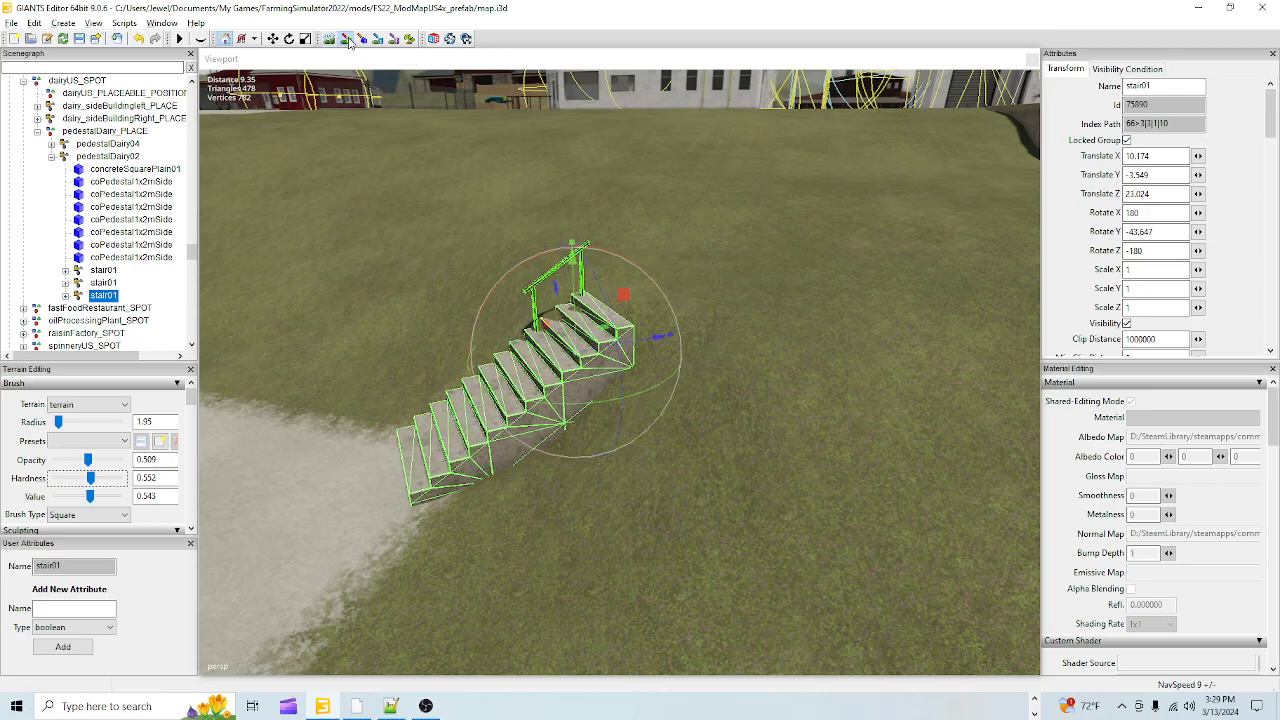
# - Examine the stair copy's exposed side and underside against the reshaped slope and the paved edge
pyautogui.keyDown('alt'); pyautogui.moveTo(664, 508); pyautogui.dragTo(683, 432, button='right'); pyautogui.keyUp('alt')
pyautogui.keyDown('alt'); pyautogui.moveTo(683, 432); pyautogui.dragTo(568, 389); pyautogui.keyUp('alt')
pyautogui.keyDown('alt'); pyautogui.moveTo(568, 389); pyautogui.dragTo(578, 440, button='right'); pyautogui.keyUp('alt')
pyautogui.keyDown('alt'); pyautogui.moveTo(578, 440); pyautogui.dragTo(646, 417); pyautogui.keyUp('alt')
pyautogui.keyDown('alt'); pyautogui.moveTo(646, 417); pyautogui.dragTo(654, 388, button='right'); pyautogui.keyUp('alt')
pyautogui.keyDown('alt'); pyautogui.moveTo(654, 388); pyautogui.dragTo(731, 480); pyautogui.keyUp('alt')
pyautogui.keyDown('alt'); pyautogui.moveTo(731, 480); pyautogui.dragTo(701, 461, button='right'); pyautogui.keyUp('alt')
pyautogui.keyDown('alt'); pyautogui.moveTo(701, 461); pyautogui.dragTo(515, 484); pyautogui.keyUp('alt')
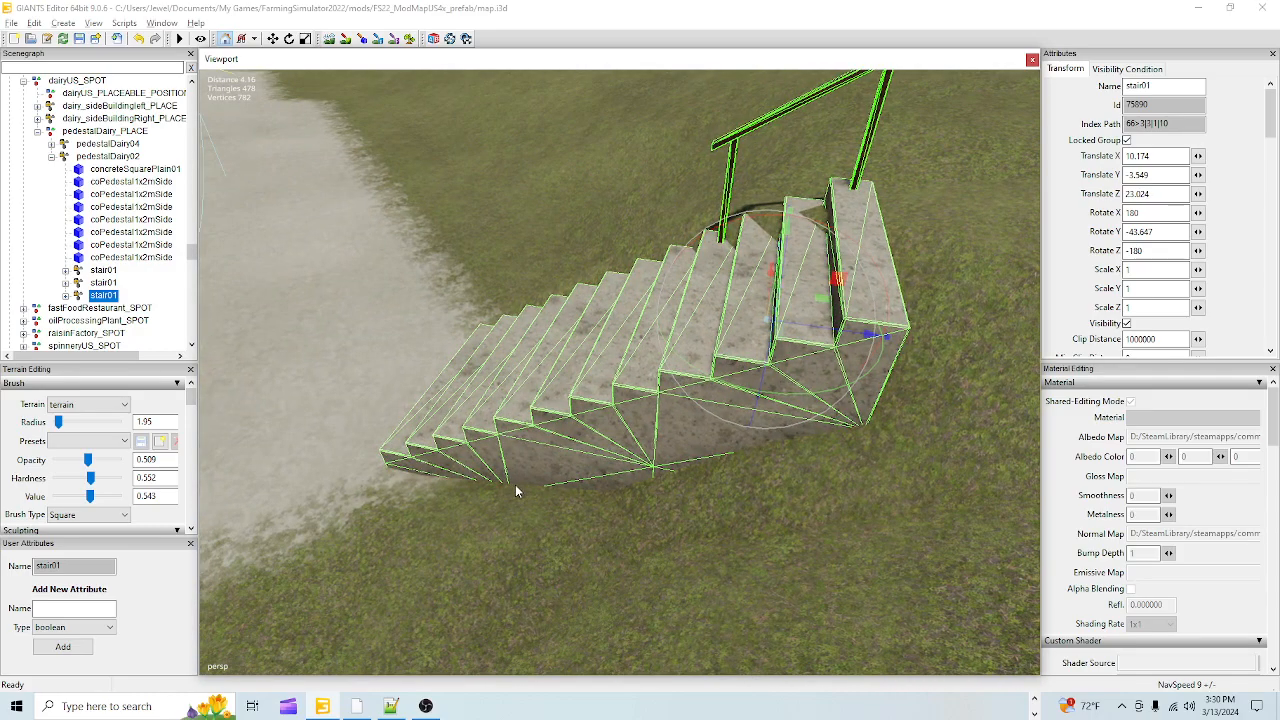
pyautogui.keyDown('alt'); pyautogui.moveTo(516, 486); pyautogui.dragTo(533, 405, button='right'); pyautogui.keyUp('alt')
pyautogui.keyDown('alt'); pyautogui.moveTo(533, 405); pyautogui.dragTo(590, 454); pyautogui.keyUp('alt')
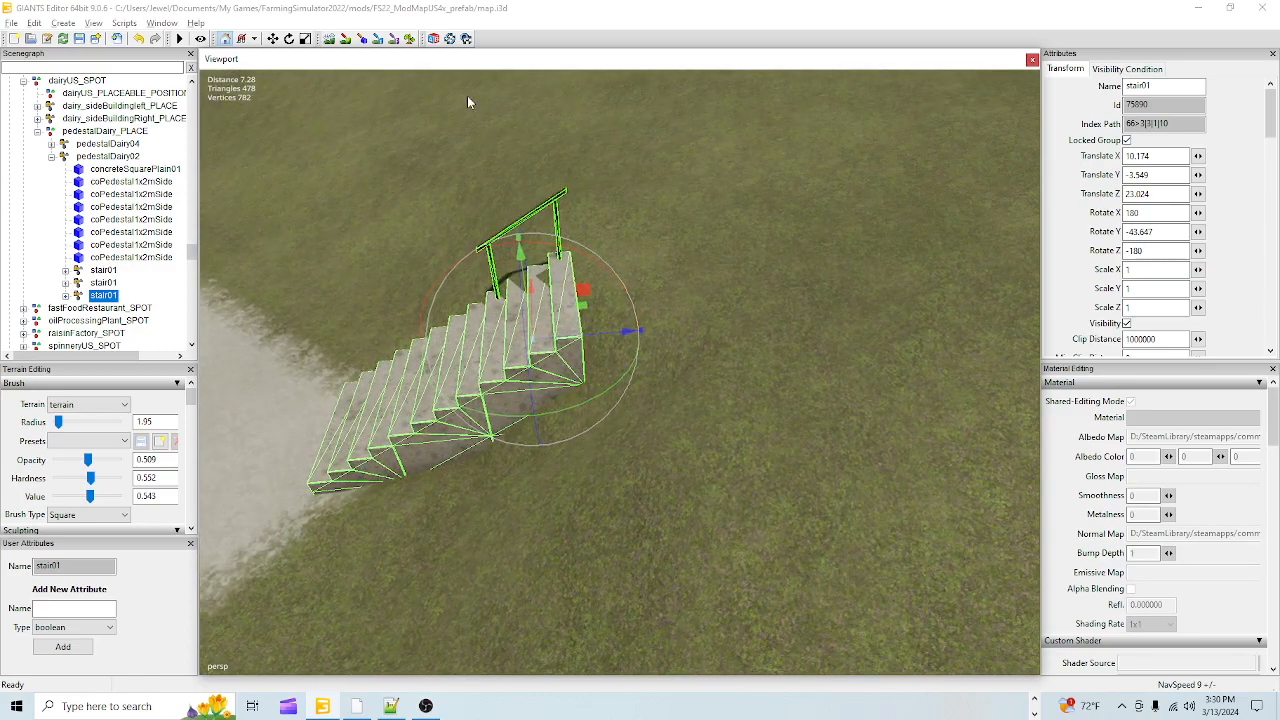
# - Try to reshape the ground beyond the stair copy's top step, and undo that terrain stroke
pyautogui.click(369, 38)
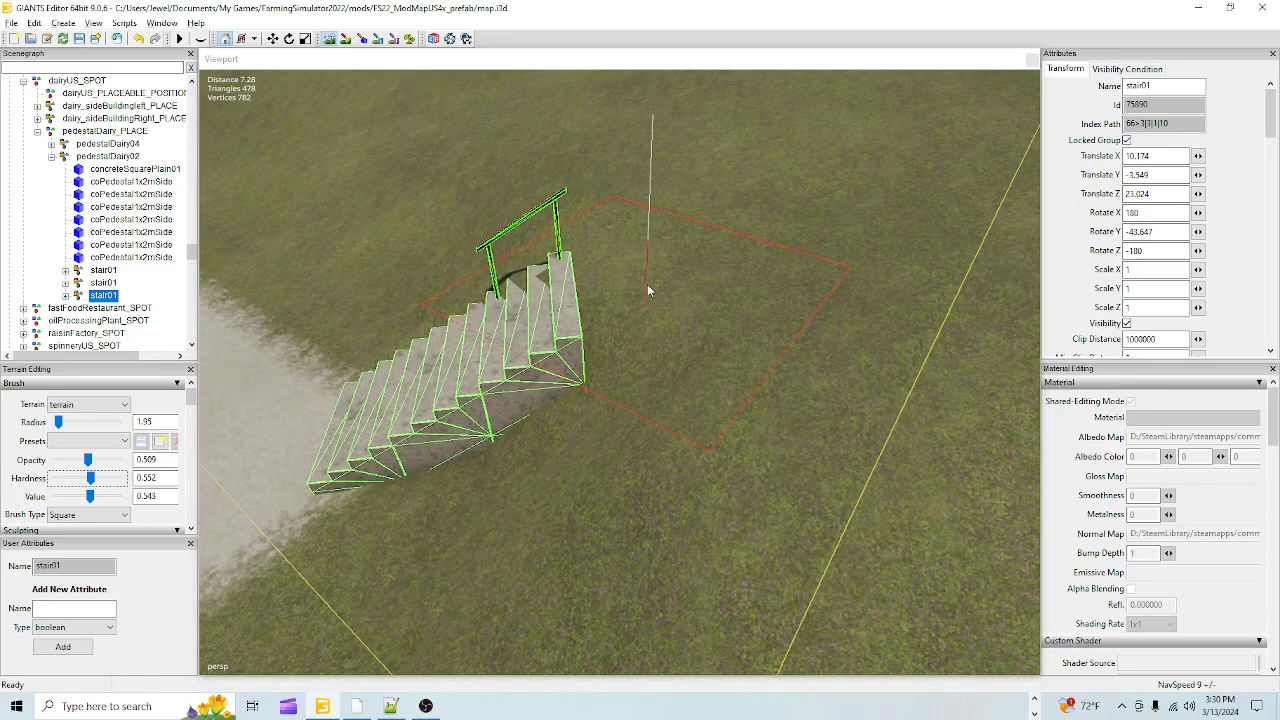
pyautogui.moveTo(645, 287); pyautogui.dragTo(677, 286)
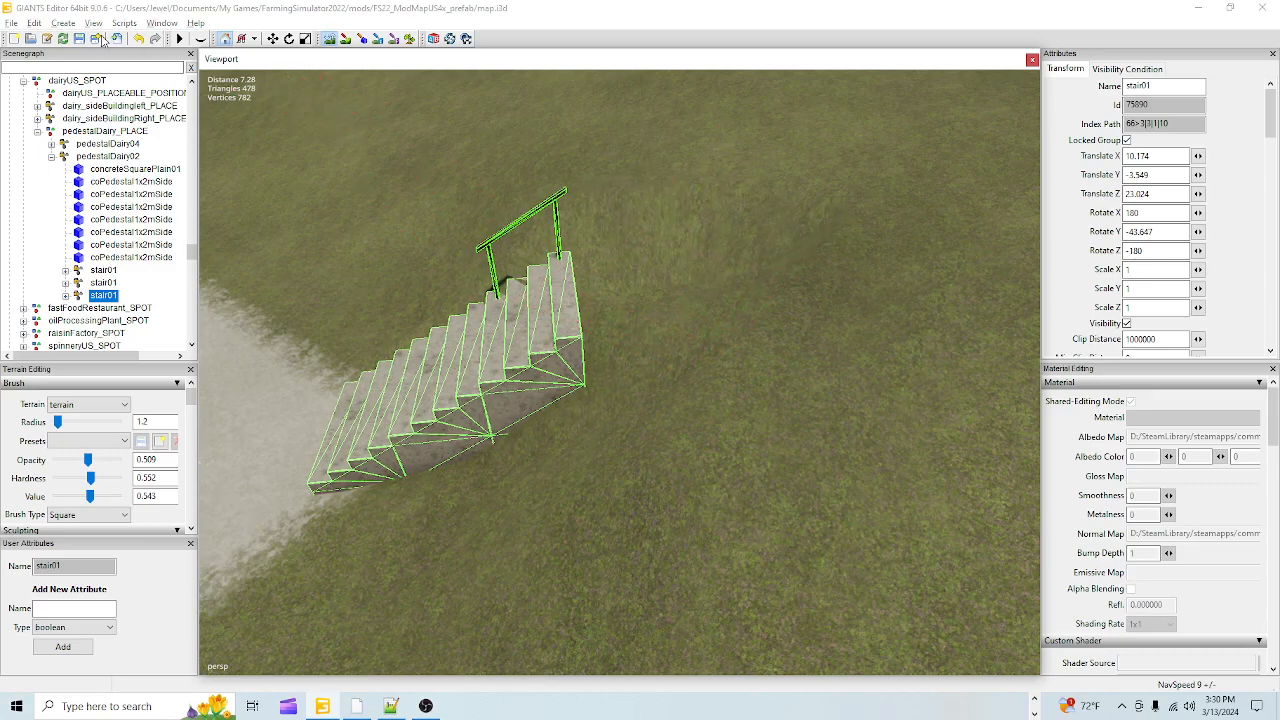
pyautogui.click(141, 40)
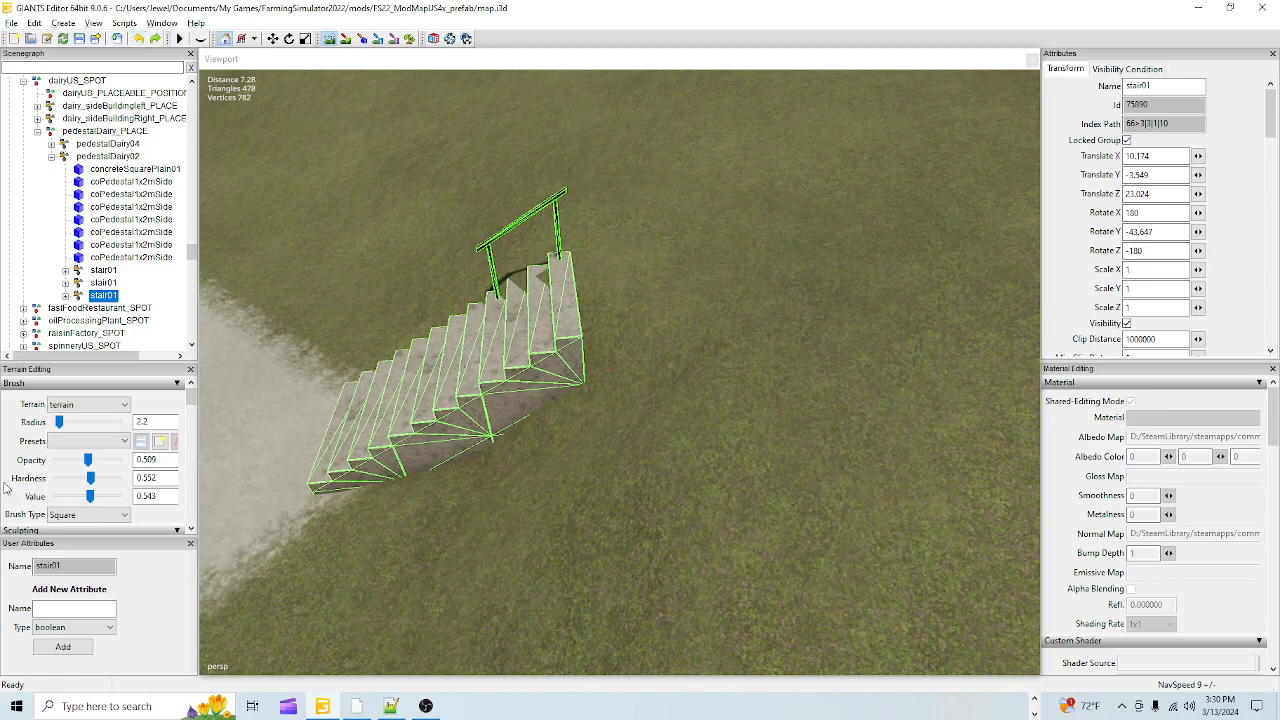
# - Set the sculpting replace height to 60 and rework the ground around the stair copy's top steps
pyautogui.scroll(-3, 5, 486)
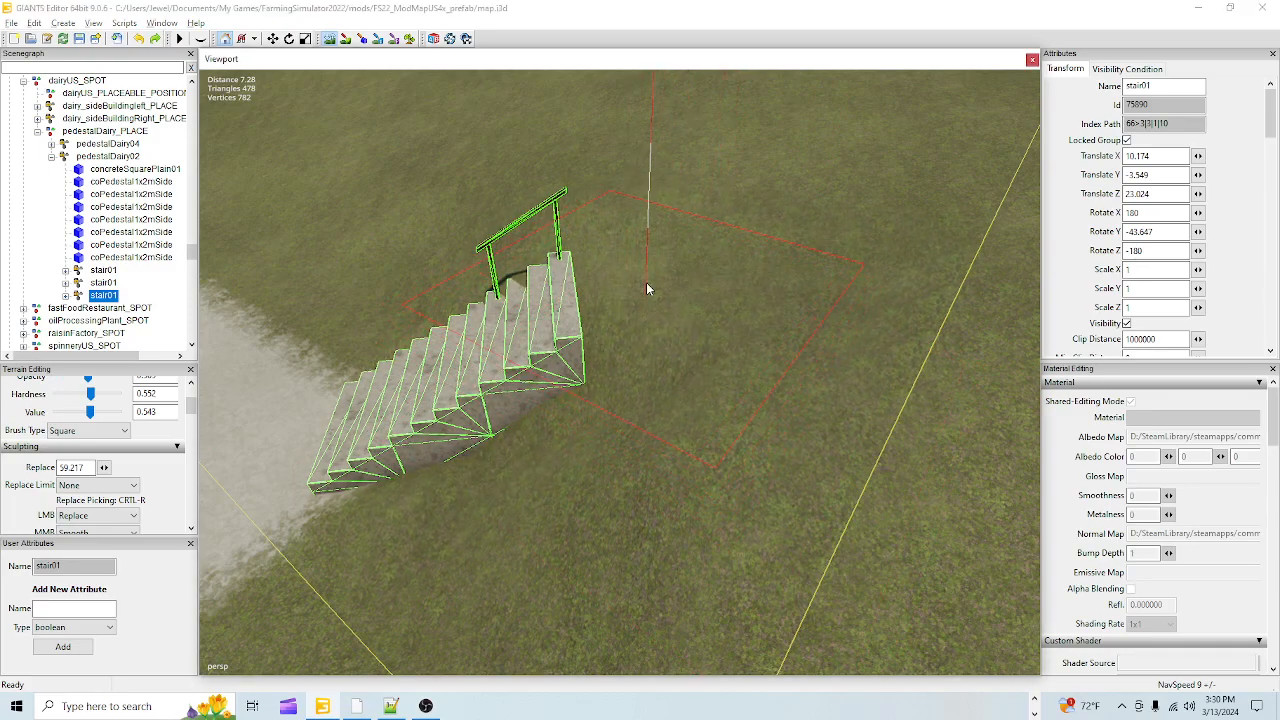
pyautogui.moveTo(597, 283)
pyautogui.mouseDown()
pyautogui.moveTo(580, 277)
pyautogui.moveTo(590, 267)
pyautogui.moveTo(624, 347)
pyautogui.moveTo(624, 315)
pyautogui.moveTo(625, 349)
pyautogui.moveTo(633, 290)
pyautogui.mouseUp()
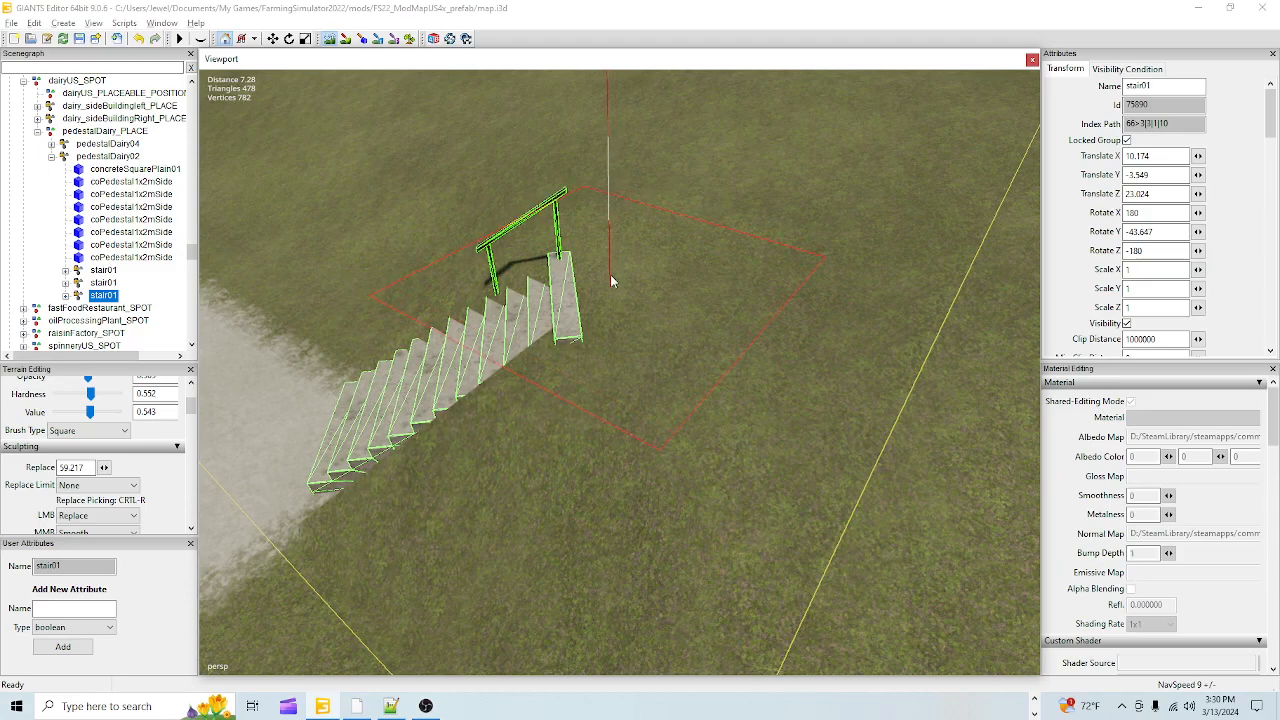
pyautogui.click(90, 468)
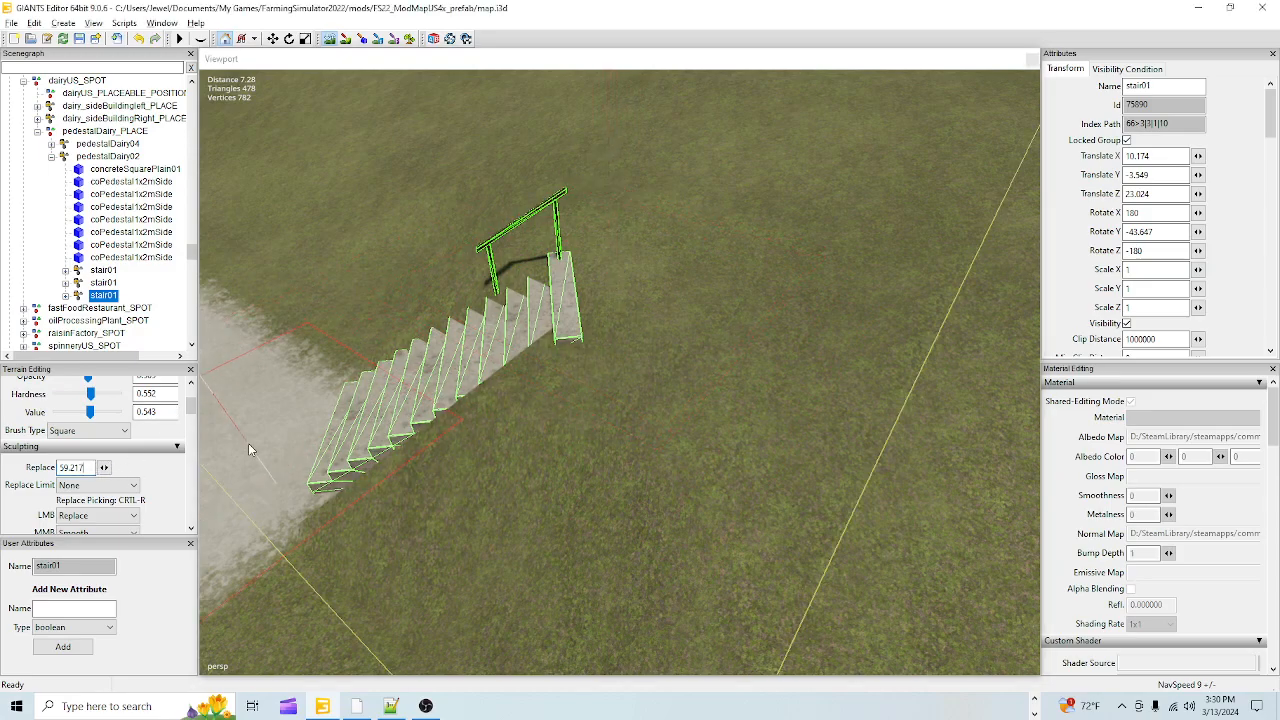
pyautogui.press('BackSpace')
pyautogui.press('BackSpace')
pyautogui.press('BackSpace')
pyautogui.press('BackSpace')
pyautogui.press('BackSpace')
pyautogui.press('BackSpace')
pyautogui.write('6')
pyautogui.moveTo(637, 302); pyautogui.dragTo(606, 240)
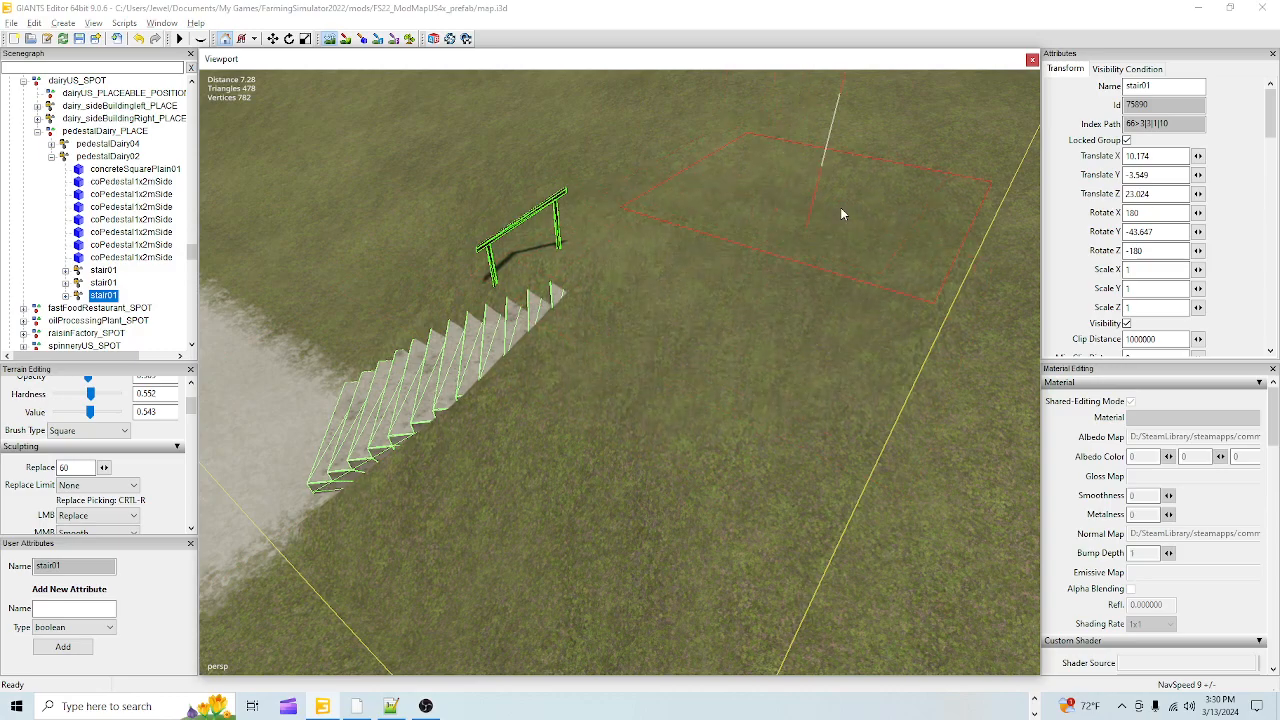
pyautogui.click(506, 318)
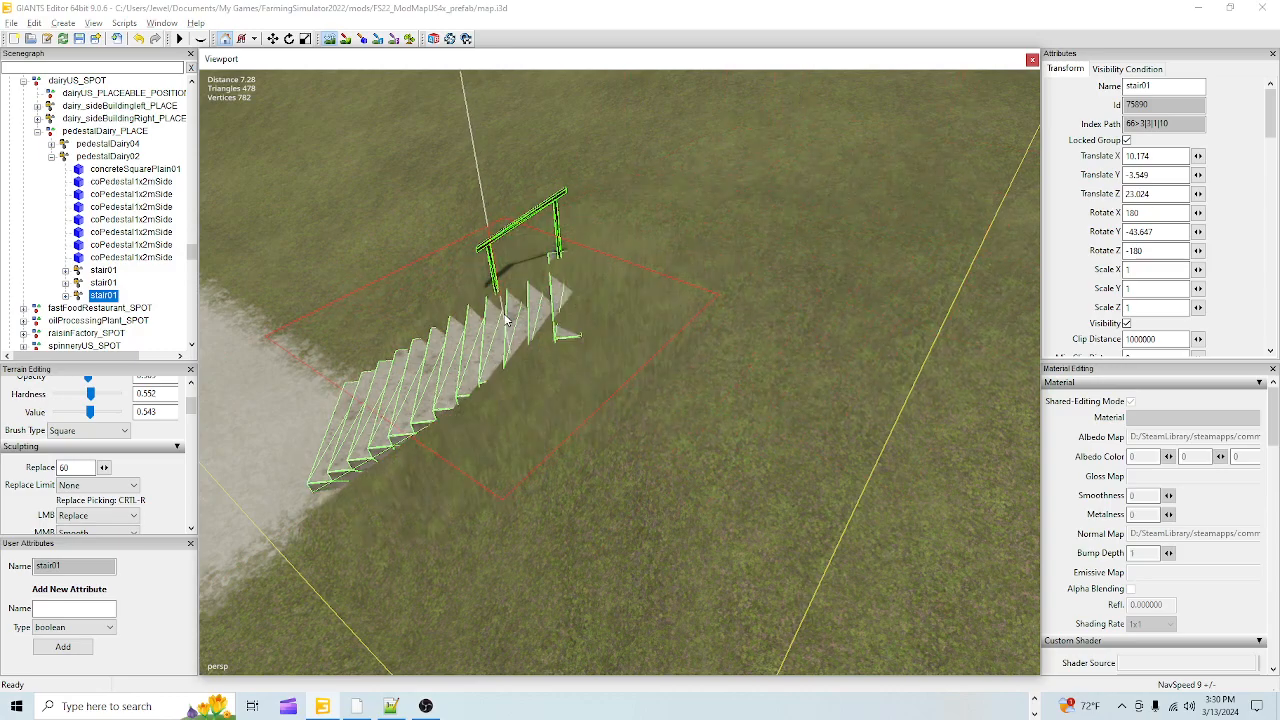
# - Reduce the brush hardness to 0.252 and value to 0.261, and blend the ground along the stair copy's exposed side
pyautogui.moveTo(90, 412)
pyautogui.mouseDown()
pyautogui.moveTo(78, 414)
pyautogui.moveTo(78, 388)
pyautogui.moveTo(73, 418)
pyautogui.mouseUp()
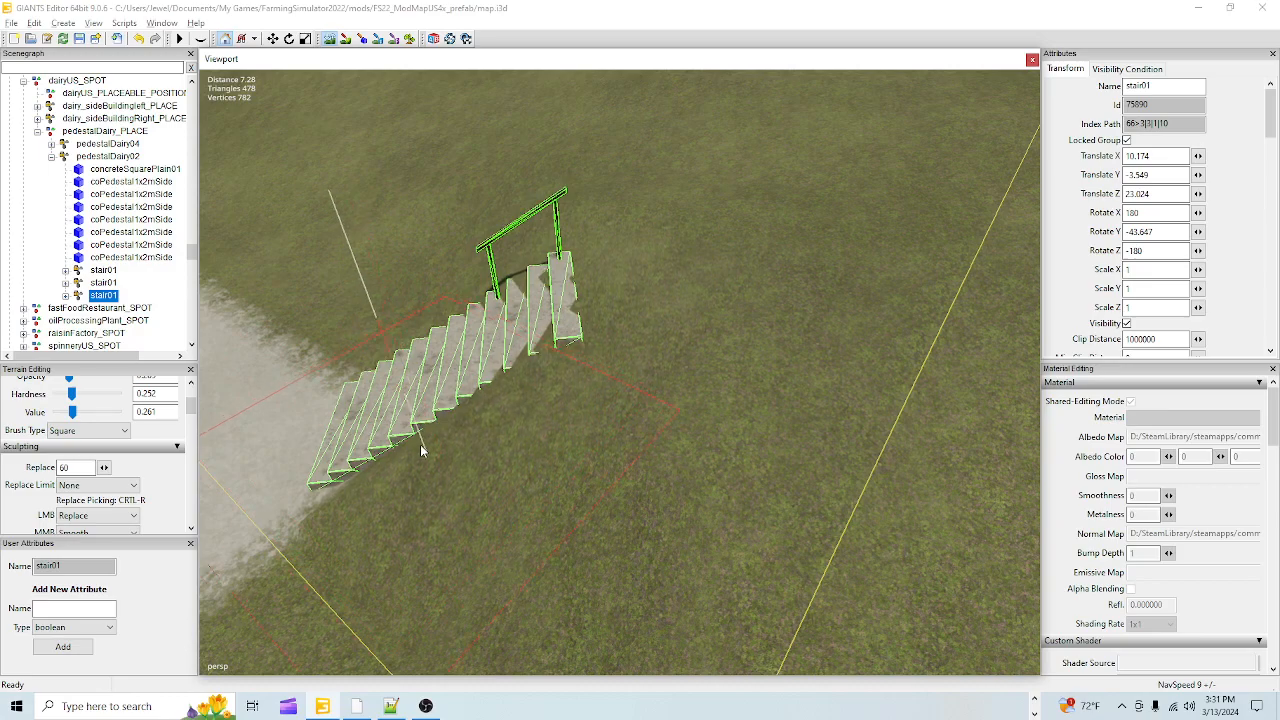
pyautogui.scroll(-4, 515, 411)
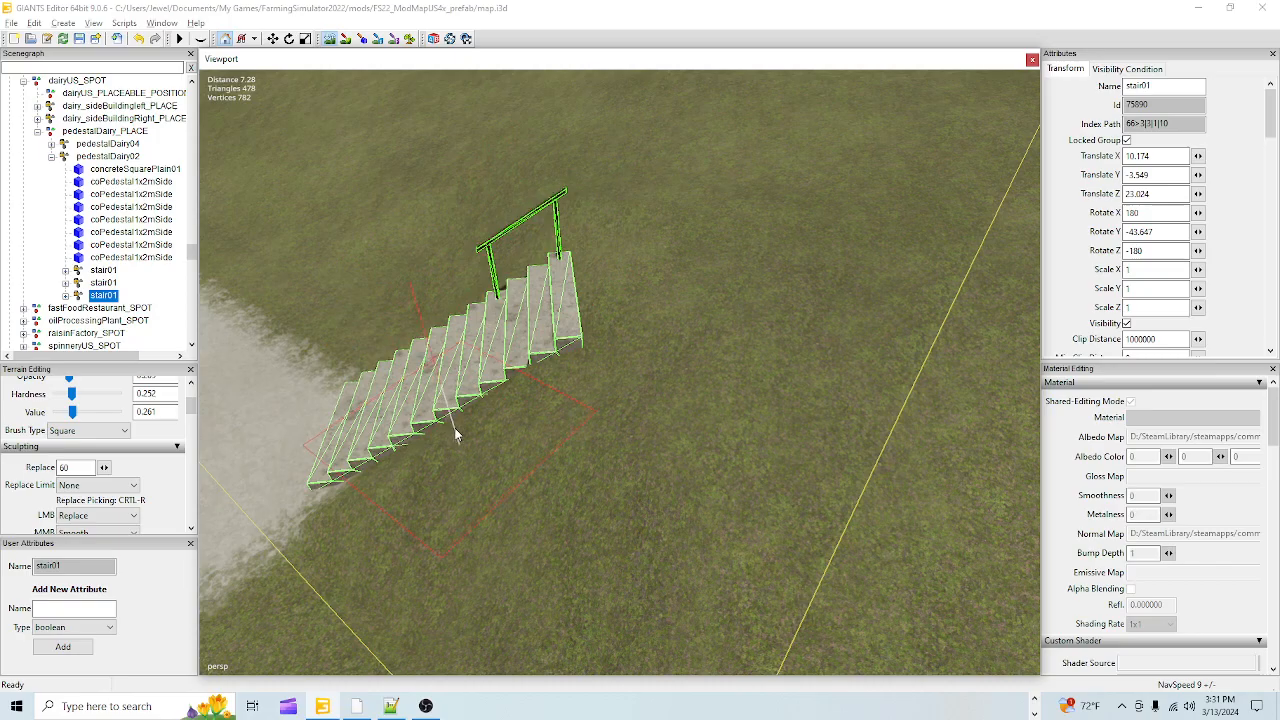
pyautogui.click(330, 39)
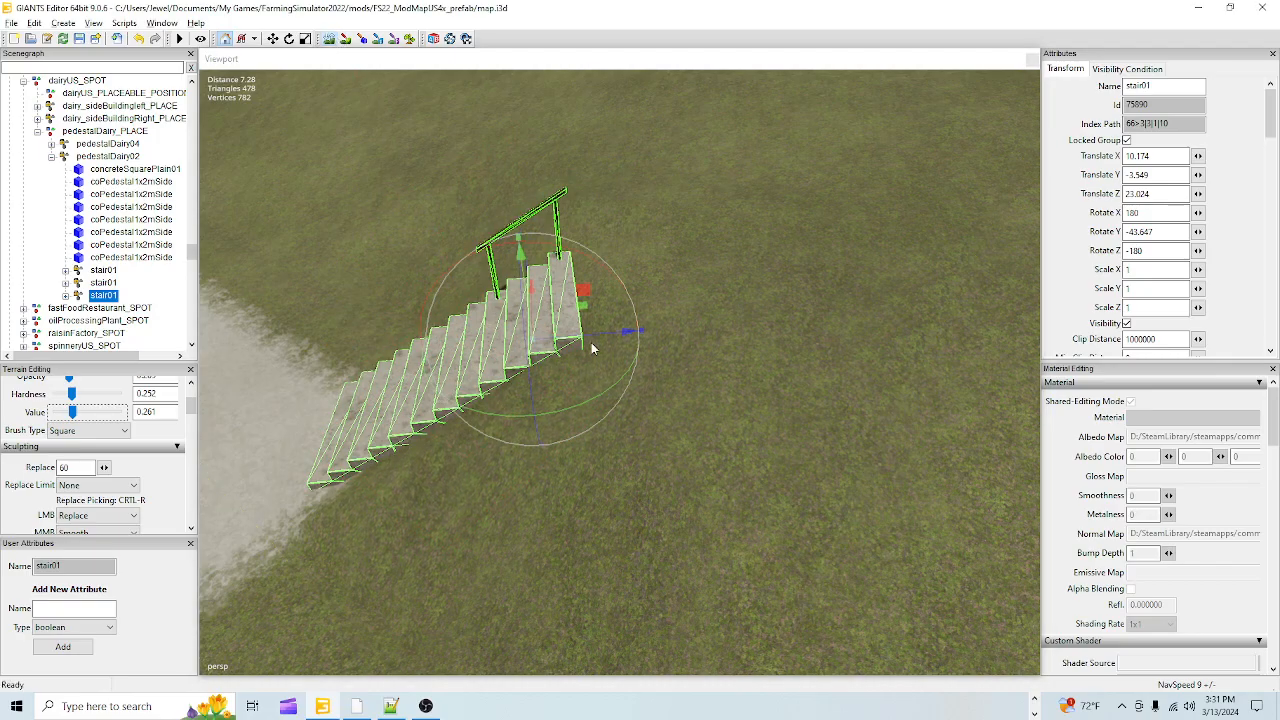
# - Examine up close how the stair copy's top step and exposed side meet the blended ground
pyautogui.scroll(5, 565, 490)
pyautogui.keyDown('alt'); pyautogui.moveTo(577, 412); pyautogui.dragTo(493, 406); pyautogui.keyUp('alt')
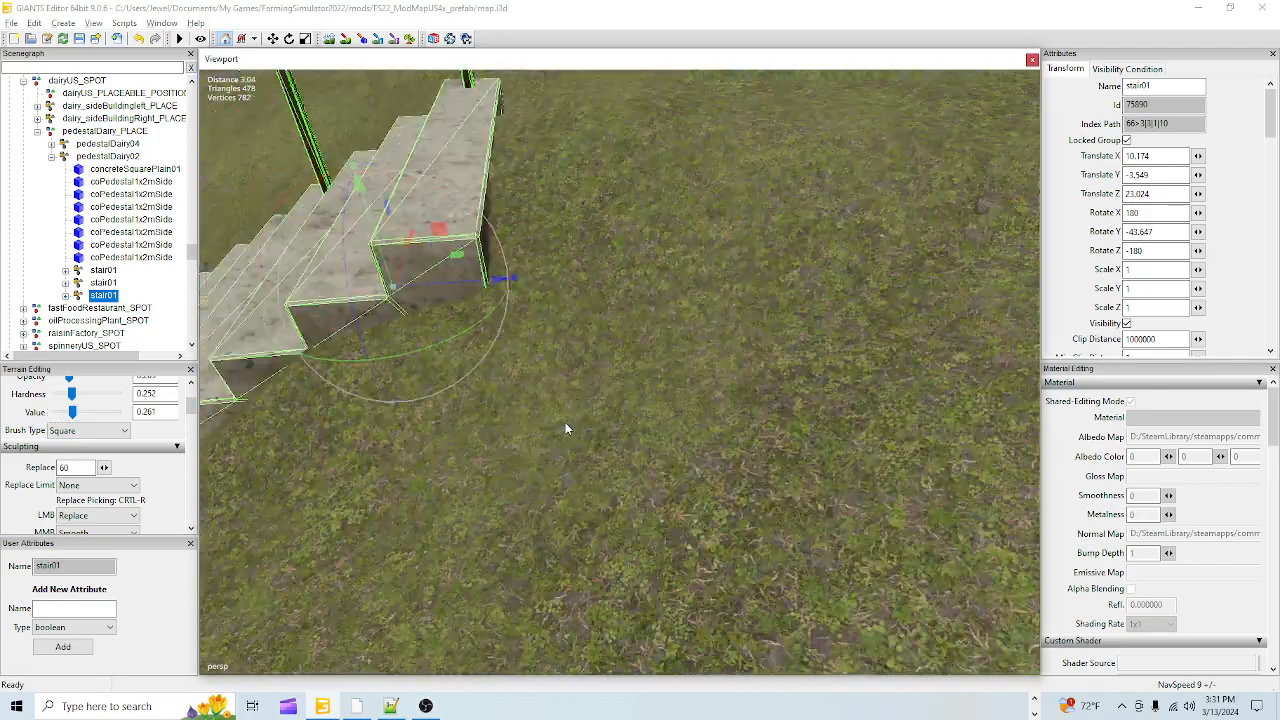
pyautogui.scroll(2, 573, 347)
pyautogui.scroll(-1, 572, 336)
pyautogui.scroll(-2, 746, 353)
pyautogui.scroll(-2, 731, 367)
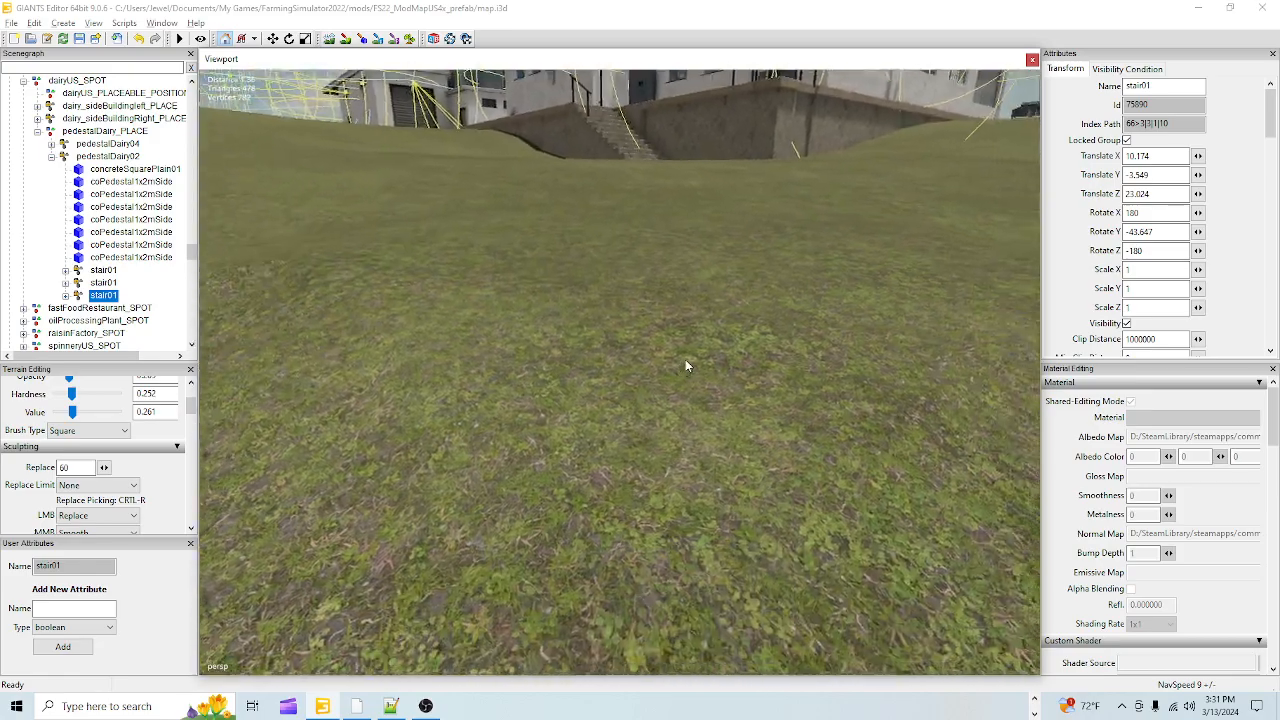
pyautogui.scroll(-3, 685, 361)
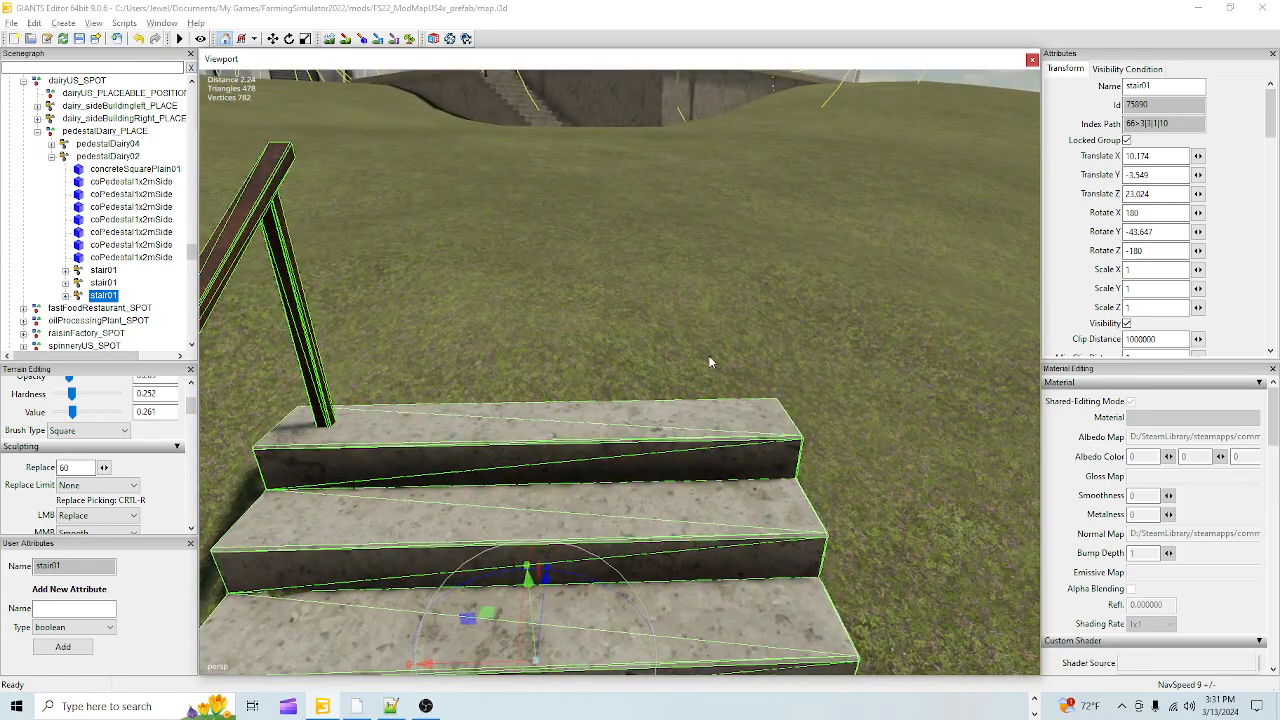
pyautogui.scroll(-3, 691, 395)
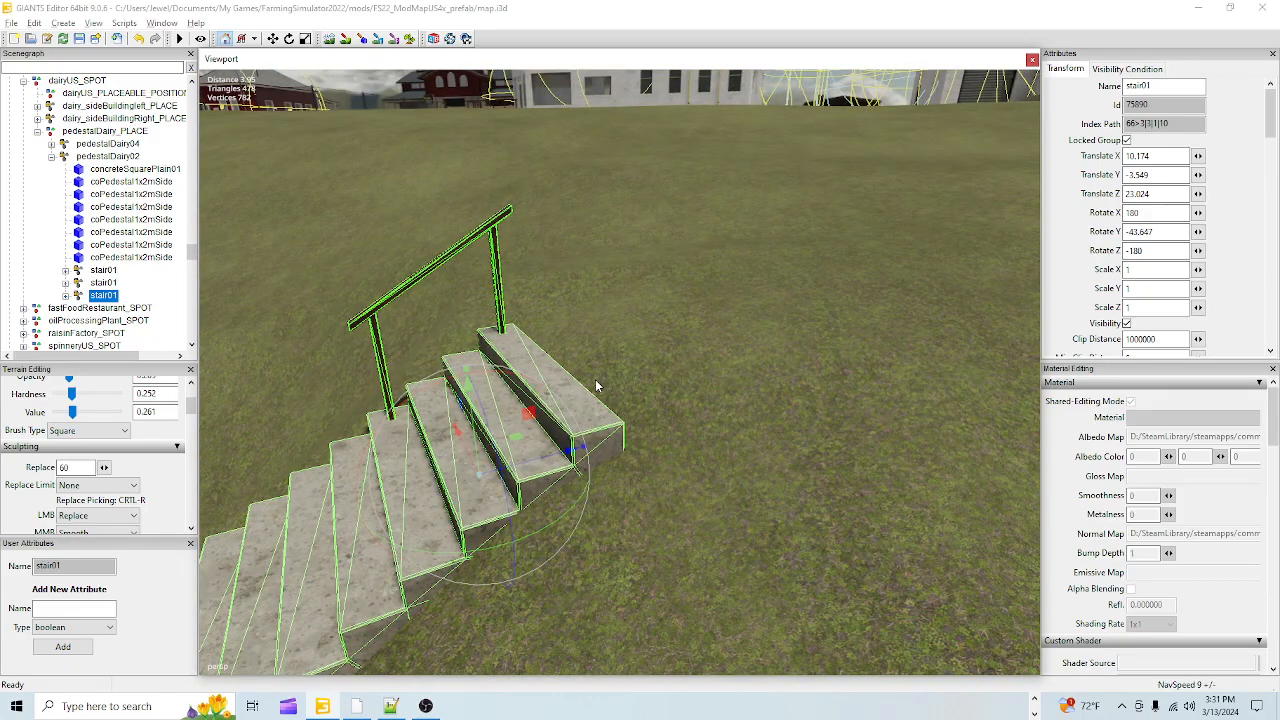
pyautogui.keyDown('alt'); pyautogui.moveTo(597, 385); pyautogui.dragTo(652, 396); pyautogui.keyUp('alt')
pyautogui.scroll(-5, 665, 400)
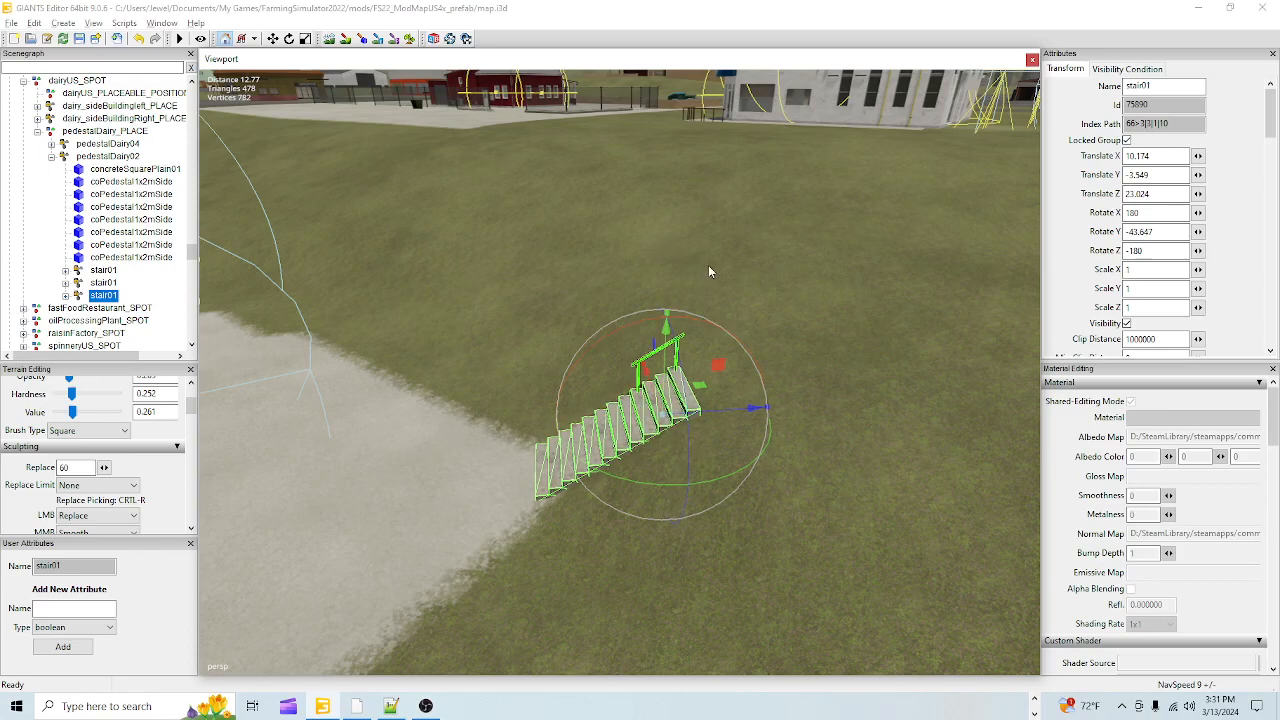
# - Examine the stair copy's position and slope between the paved yard and the dairy building from several angles
pyautogui.keyDown('alt'); pyautogui.moveTo(718, 319); pyautogui.dragTo(576, 268); pyautogui.keyUp('alt')
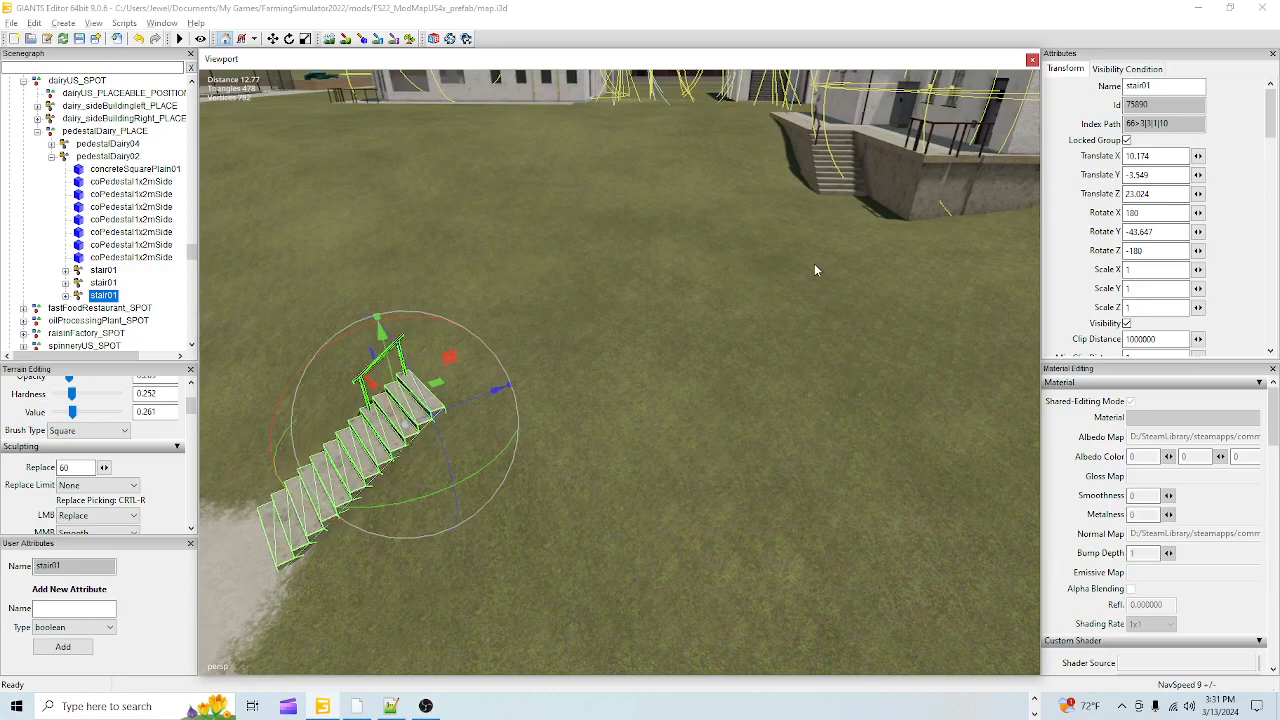
pyautogui.keyDown('alt'); pyautogui.moveTo(822, 232); pyautogui.dragTo(741, 337); pyautogui.keyUp('alt')
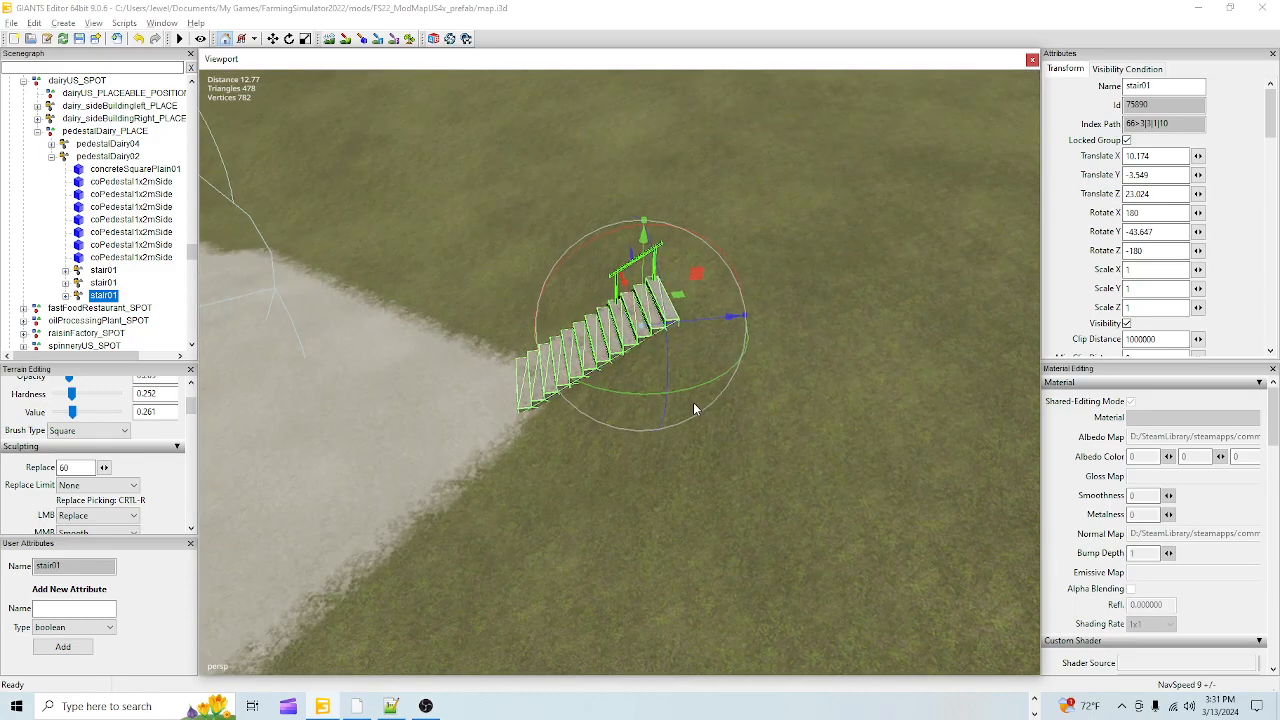
pyautogui.keyDown('alt'); pyautogui.moveTo(701, 433); pyautogui.dragTo(579, 404); pyautogui.keyUp('alt')
pyautogui.keyDown('alt'); pyautogui.moveTo(543, 454); pyautogui.dragTo(528, 436, button='middle'); pyautogui.keyUp('alt')
pyautogui.keyDown('alt'); pyautogui.moveTo(528, 436); pyautogui.dragTo(557, 289, button='right'); pyautogui.keyUp('alt')
pyautogui.keyDown('alt'); pyautogui.moveTo(557, 289); pyautogui.dragTo(850, 291); pyautogui.keyUp('alt')
pyautogui.keyDown('alt'); pyautogui.moveTo(850, 291); pyautogui.dragTo(690, 415, button='right'); pyautogui.keyUp('alt')
pyautogui.keyDown('alt'); pyautogui.moveTo(690, 415); pyautogui.dragTo(683, 412); pyautogui.keyUp('alt')
pyautogui.scroll(5, 683, 412)
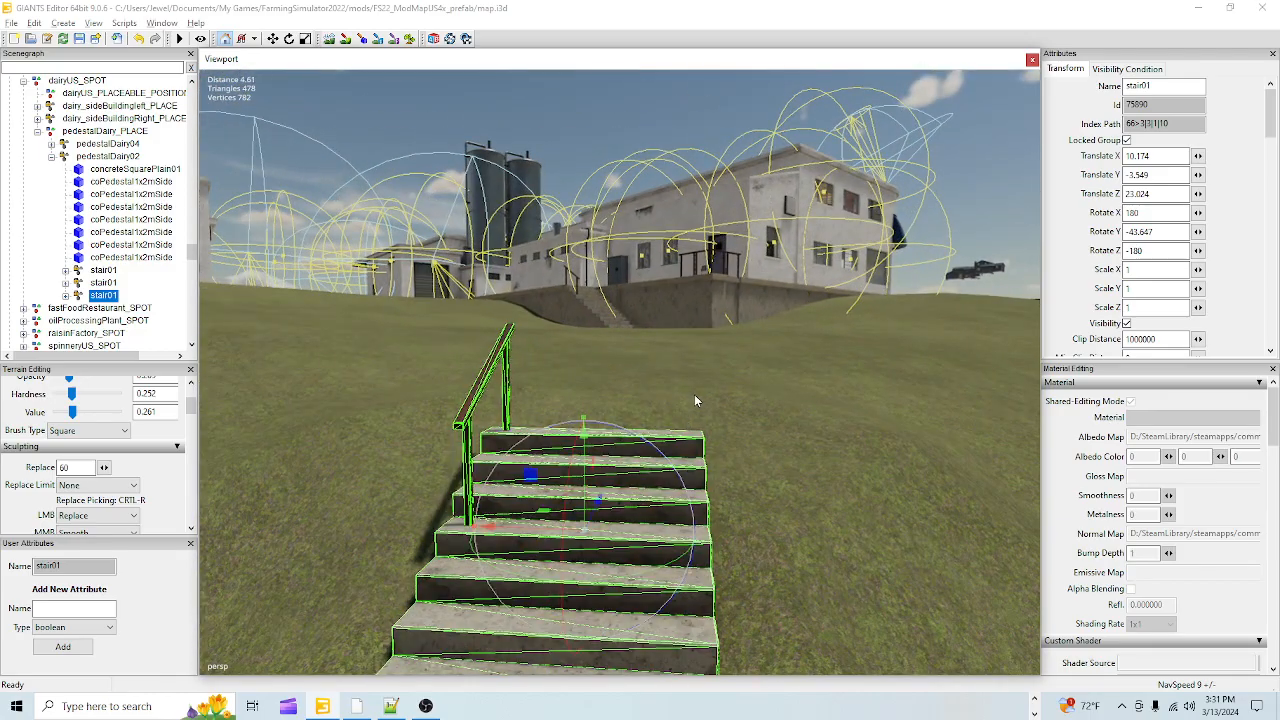
pyautogui.scroll(3, 700, 425)
pyautogui.keyDown('alt'); pyautogui.moveTo(698, 422); pyautogui.dragTo(683, 383); pyautogui.keyUp('alt')
pyautogui.scroll(-3, 657, 451)
pyautogui.keyDown('alt'); pyautogui.moveTo(657, 451); pyautogui.dragTo(666, 346); pyautogui.keyUp('alt')
pyautogui.scroll(3, 755, 386)
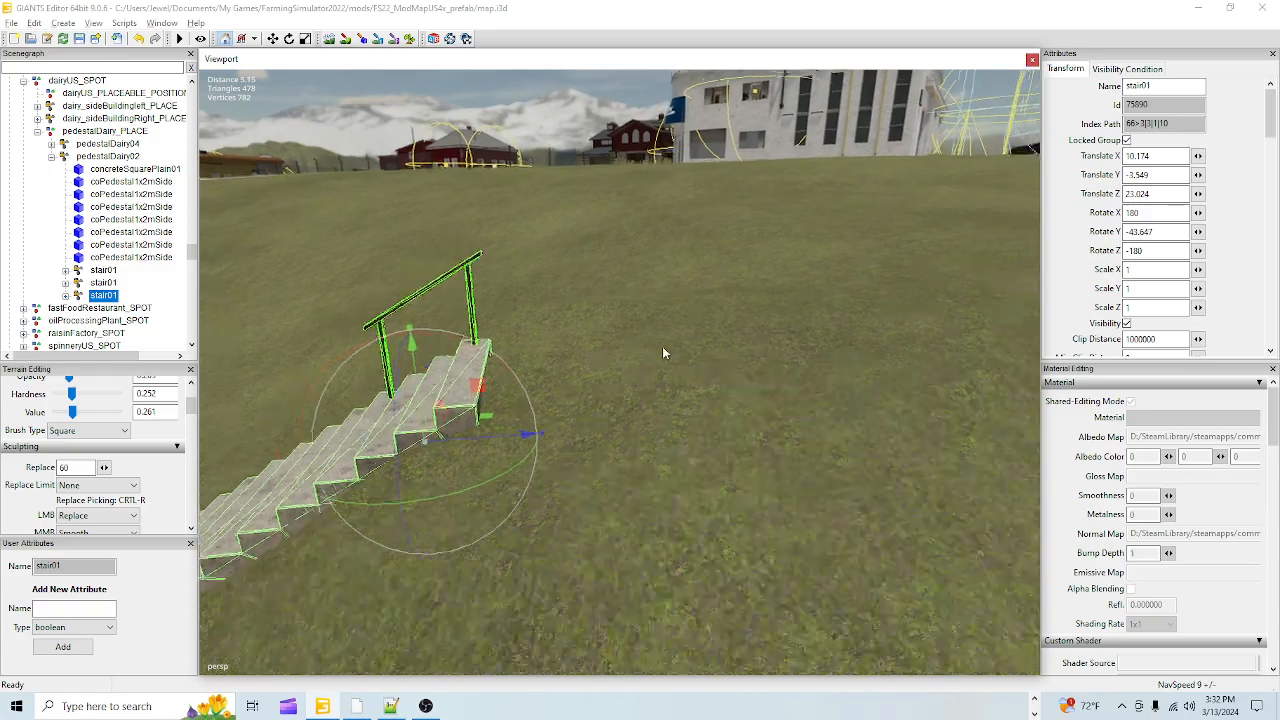
# - Pick a sculpting replace height of 59.373 from the ground beside the stair copy's top step
pyautogui.scroll(-3, 660, 382)
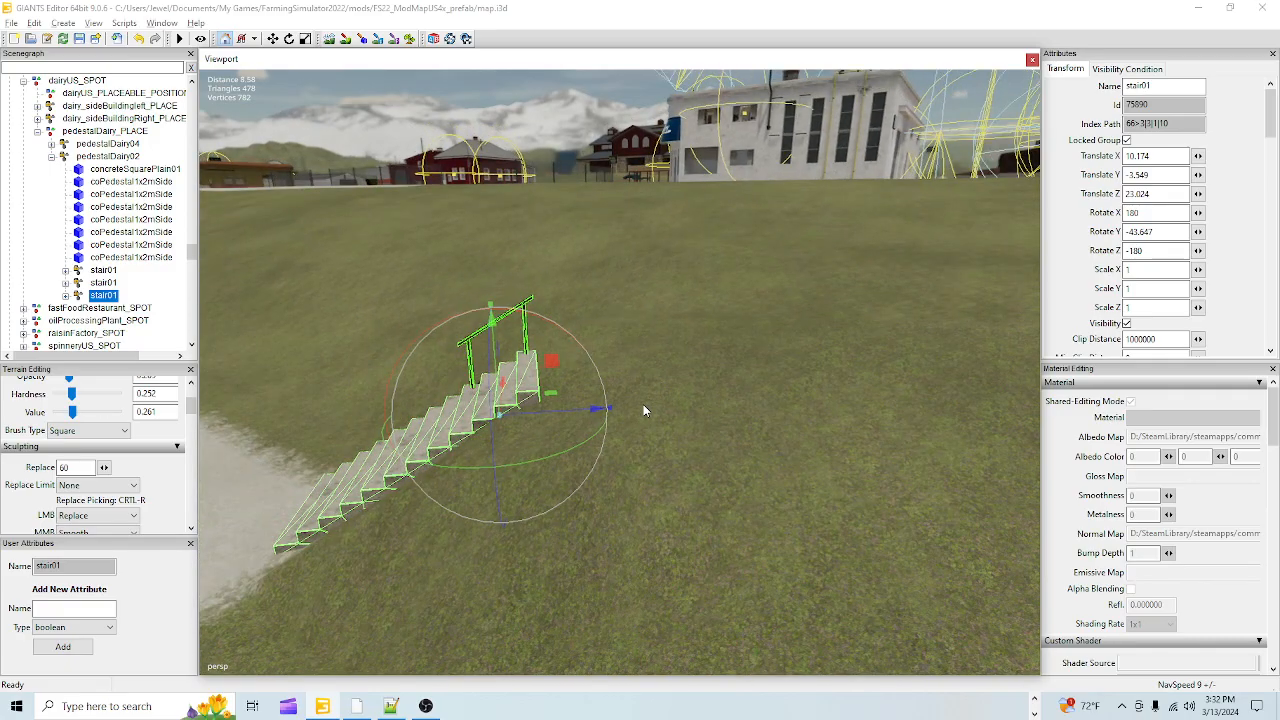
pyautogui.keyDown('alt'); pyautogui.moveTo(643, 405); pyautogui.dragTo(611, 405); pyautogui.keyUp('alt')
pyautogui.scroll(5, 656, 360)
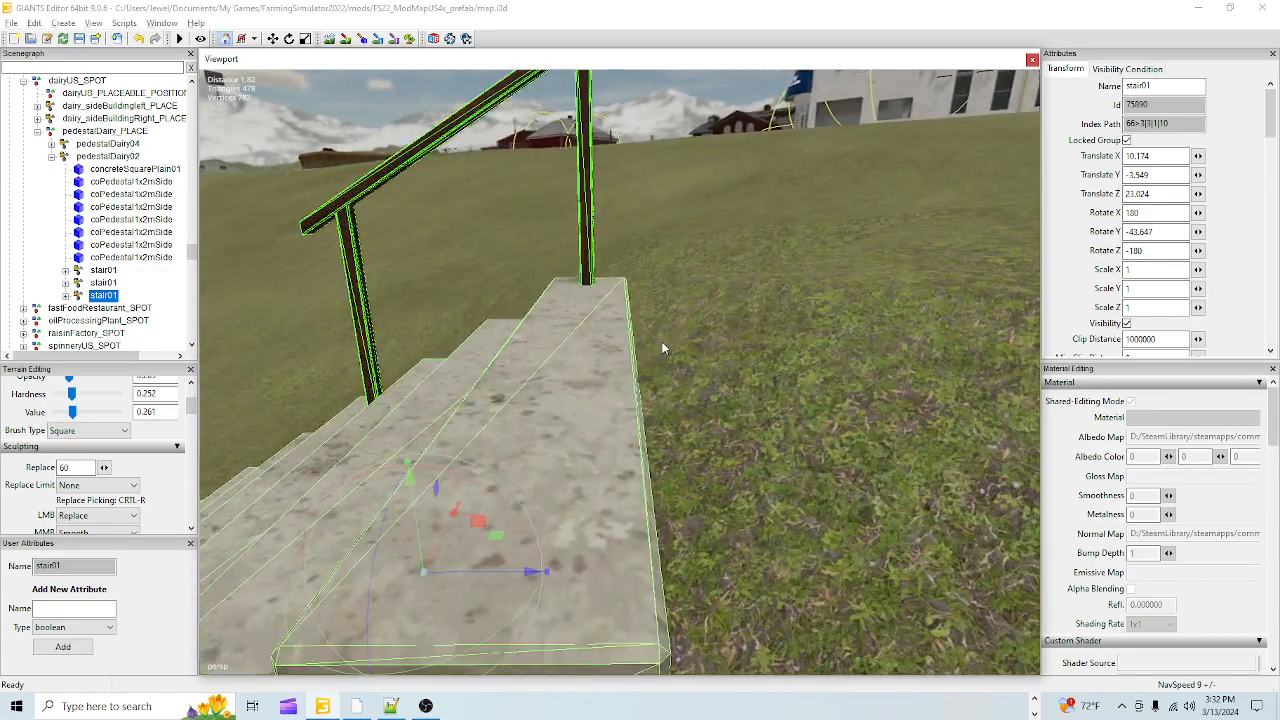
pyautogui.keyDown('alt'); pyautogui.moveTo(677, 377); pyautogui.dragTo(690, 380); pyautogui.keyUp('alt')
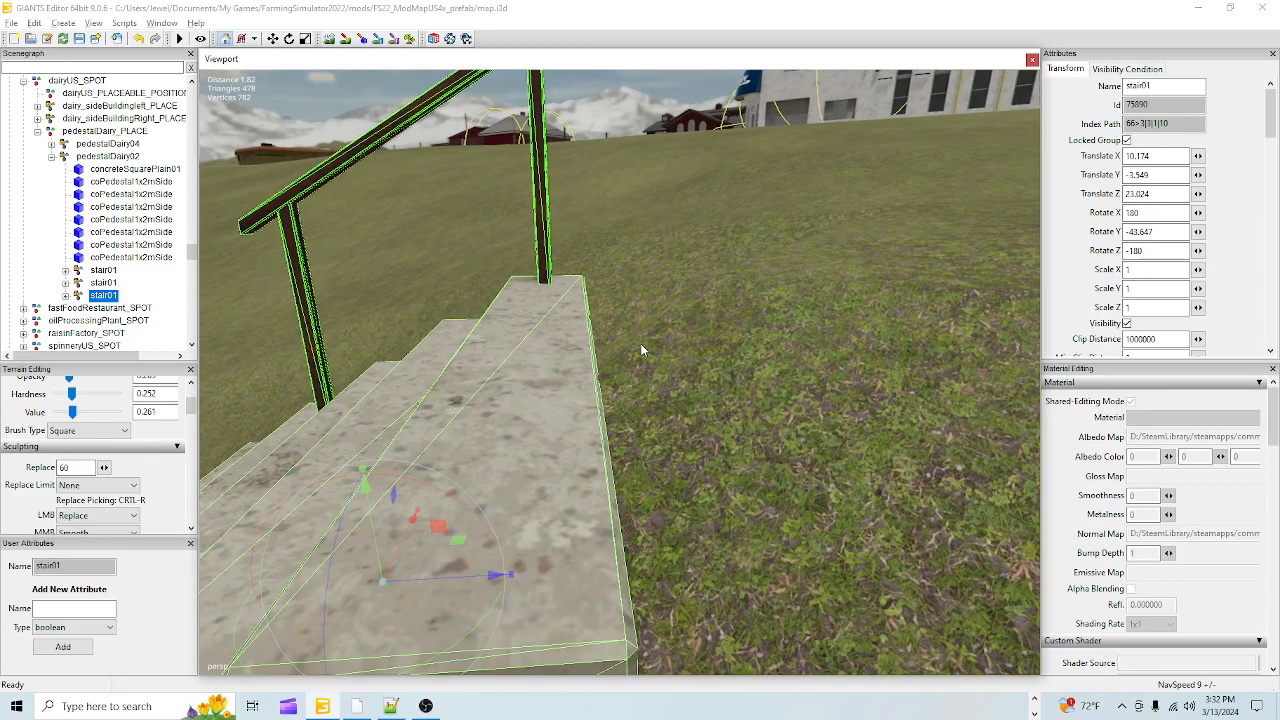
pyautogui.click(331, 41)
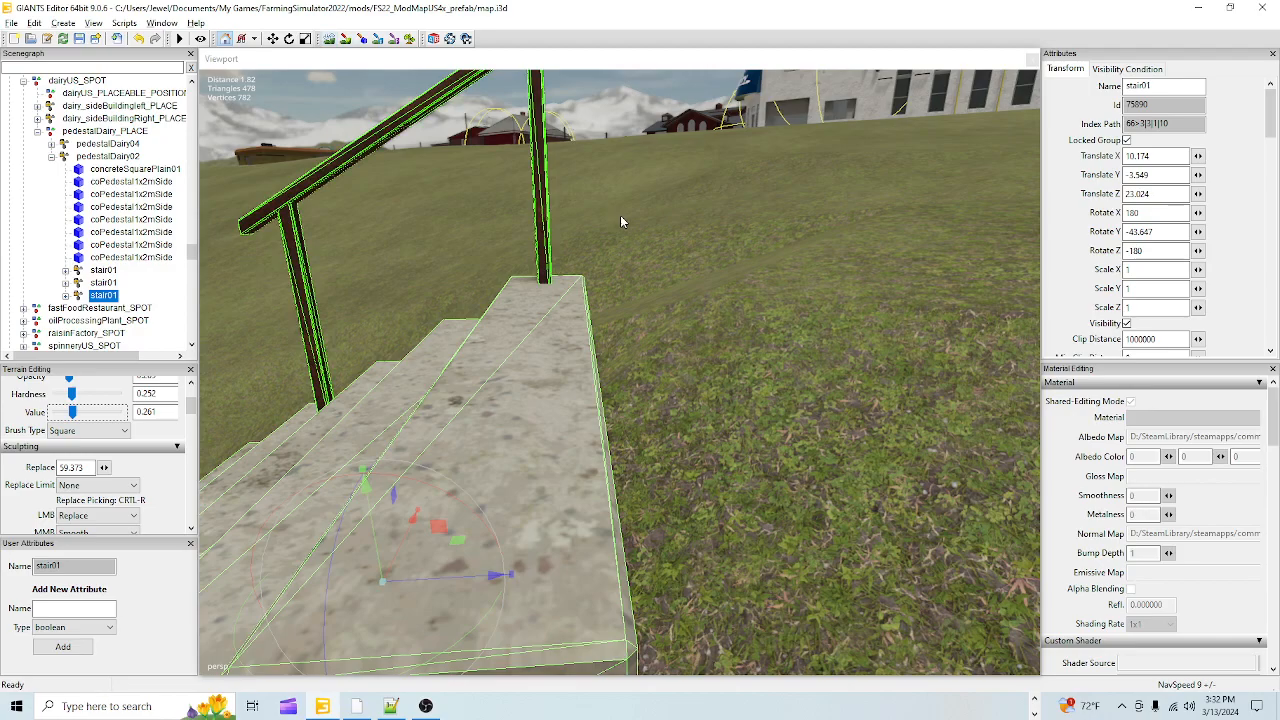
pyautogui.press('f')
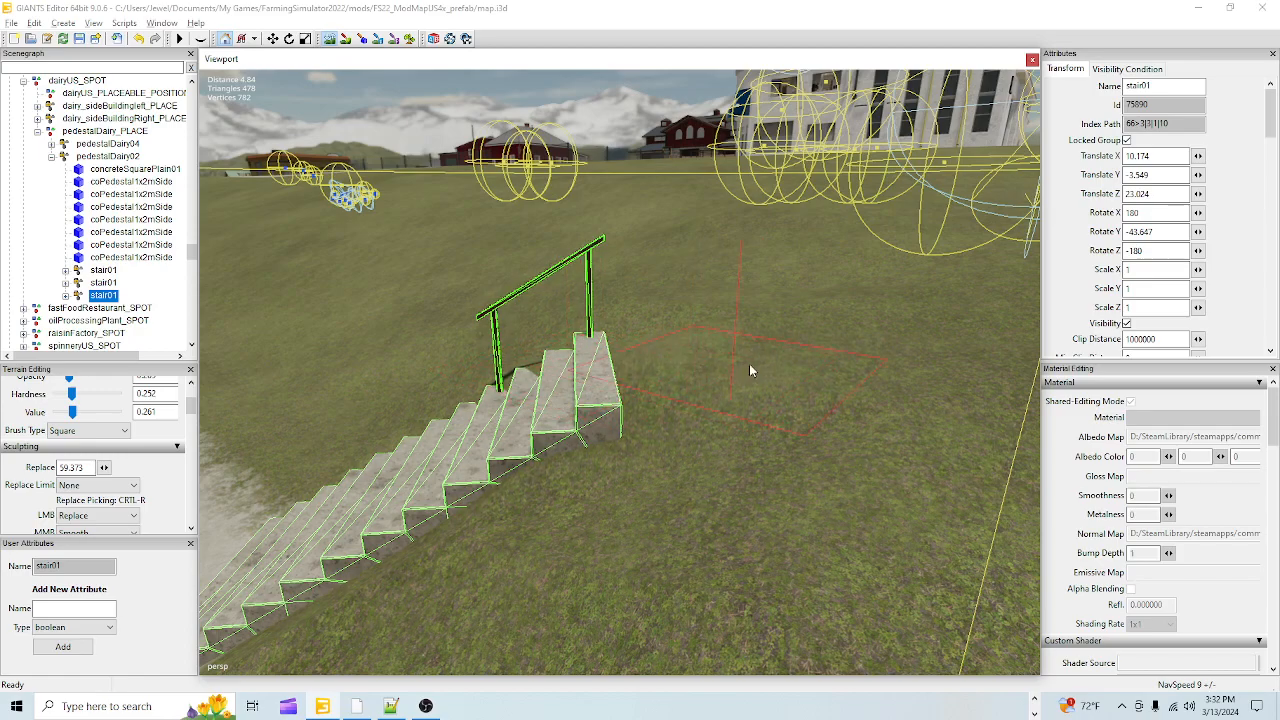
# - Set brush opacity to 0.509, hardness to 0.552 and value to 0.561, and raise the ground around and along the stair copy's upper steps
pyautogui.scroll(5, 763, 355)
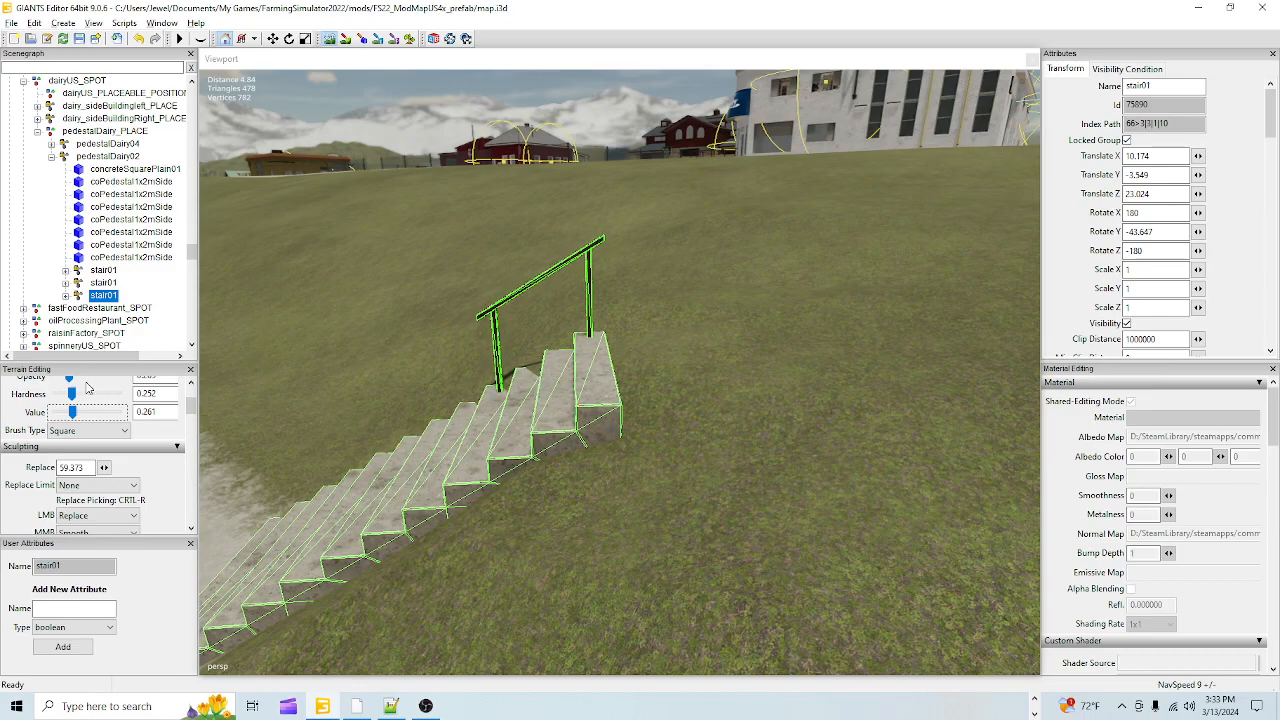
pyautogui.scroll(1, 33, 411)
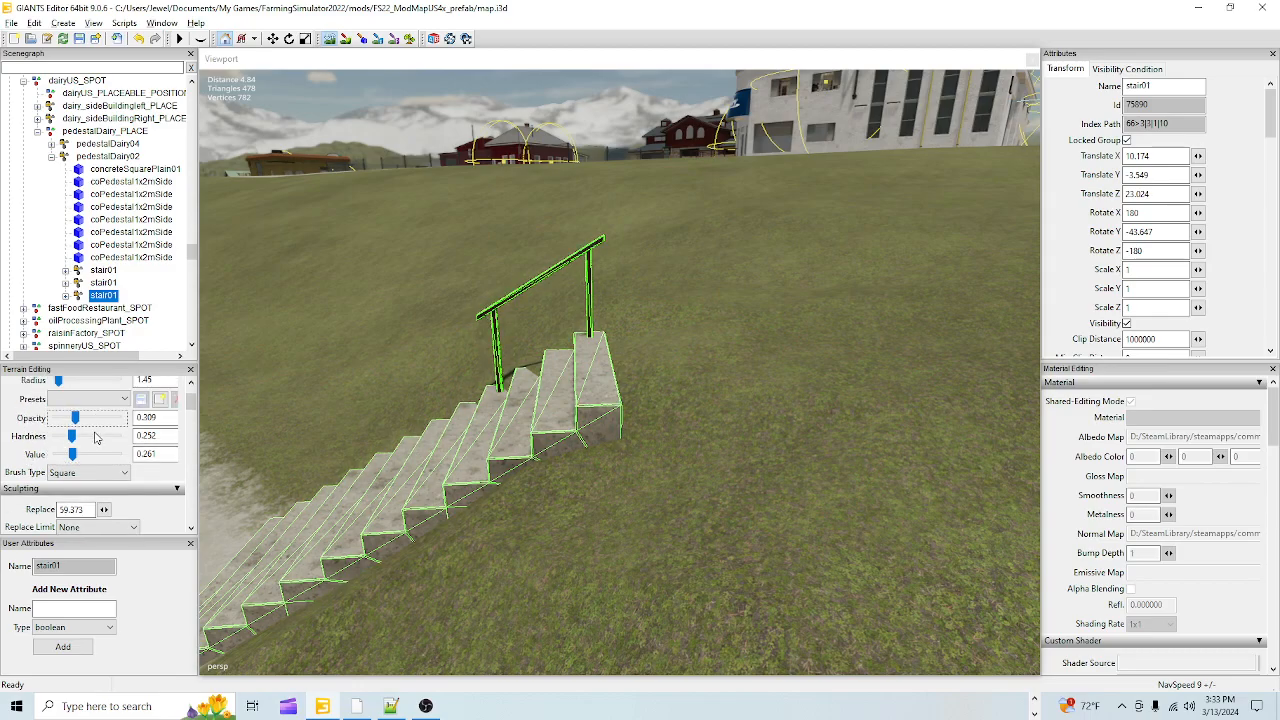
pyautogui.click(93, 442)
pyautogui.click(92, 459)
pyautogui.click(748, 351)
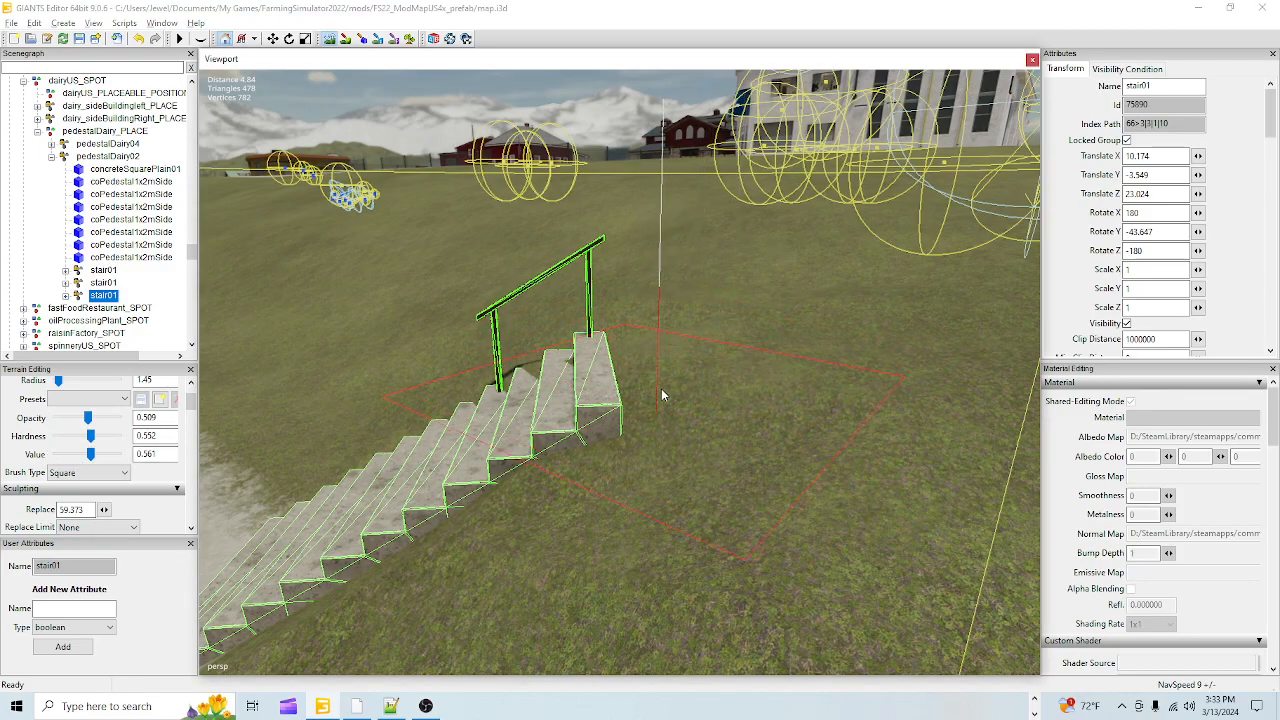
pyautogui.moveTo(687, 420)
pyautogui.mouseDown()
pyautogui.moveTo(680, 459)
pyautogui.moveTo(697, 414)
pyautogui.mouseUp()
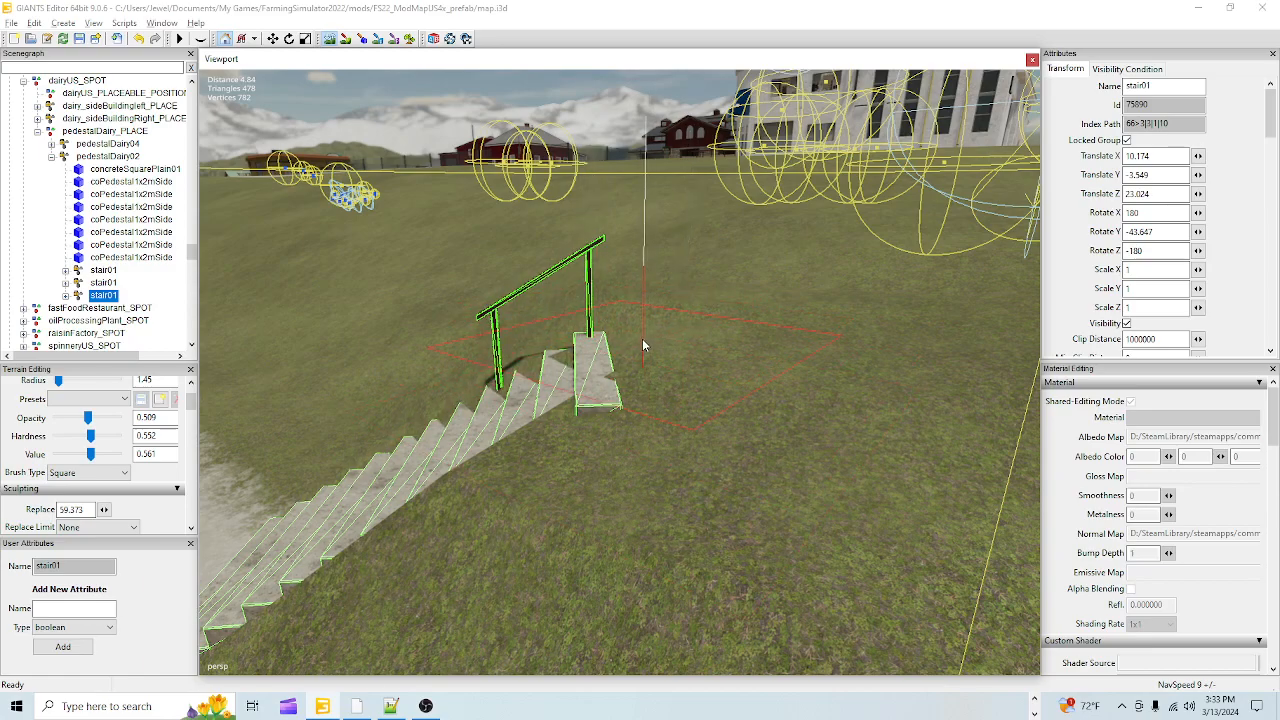
pyautogui.moveTo(628, 332)
pyautogui.mouseDown()
pyautogui.moveTo(644, 364)
pyautogui.moveTo(621, 330)
pyautogui.moveTo(612, 358)
pyautogui.mouseUp()
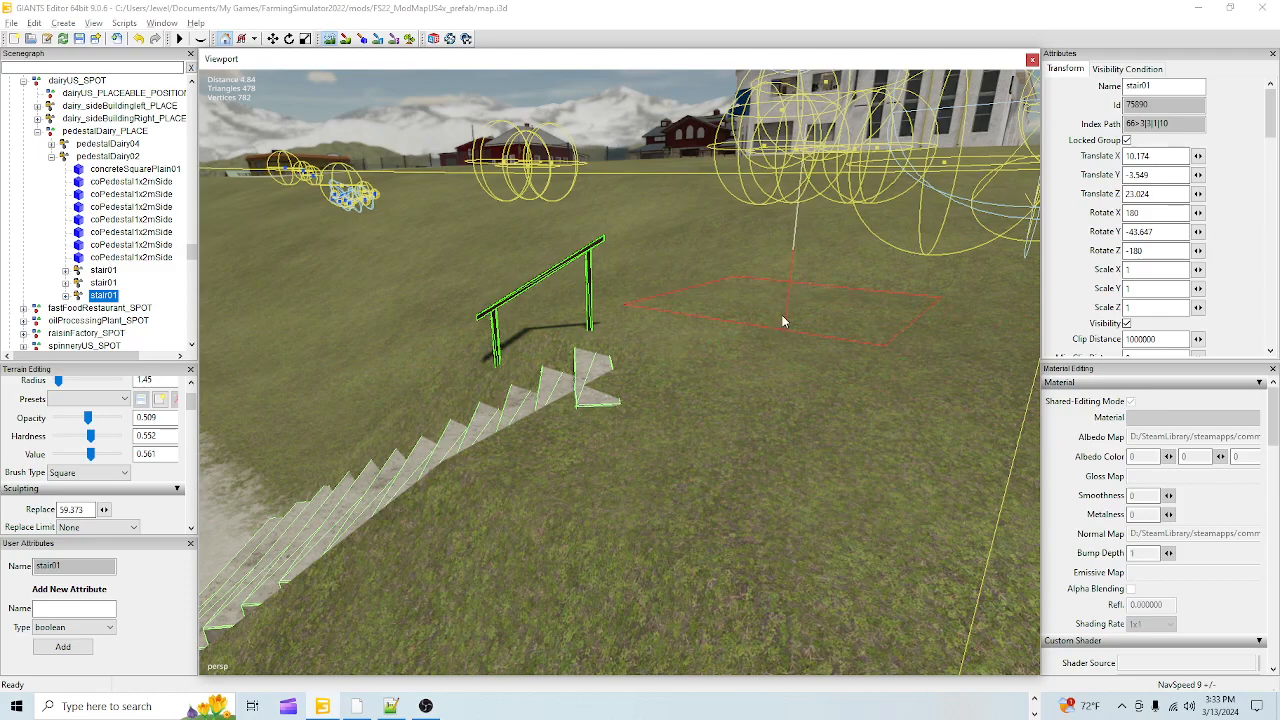
pyautogui.moveTo(556, 386); pyautogui.dragTo(640, 371)
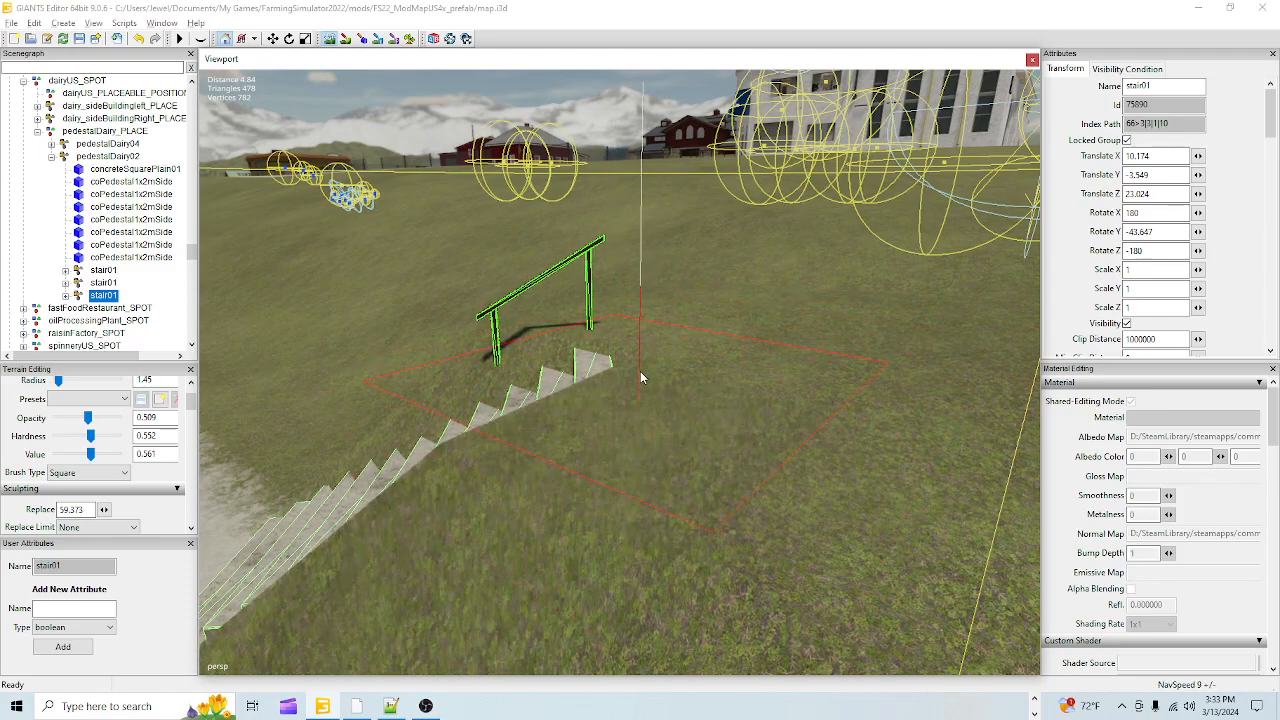
pyautogui.moveTo(529, 411); pyautogui.dragTo(397, 502)
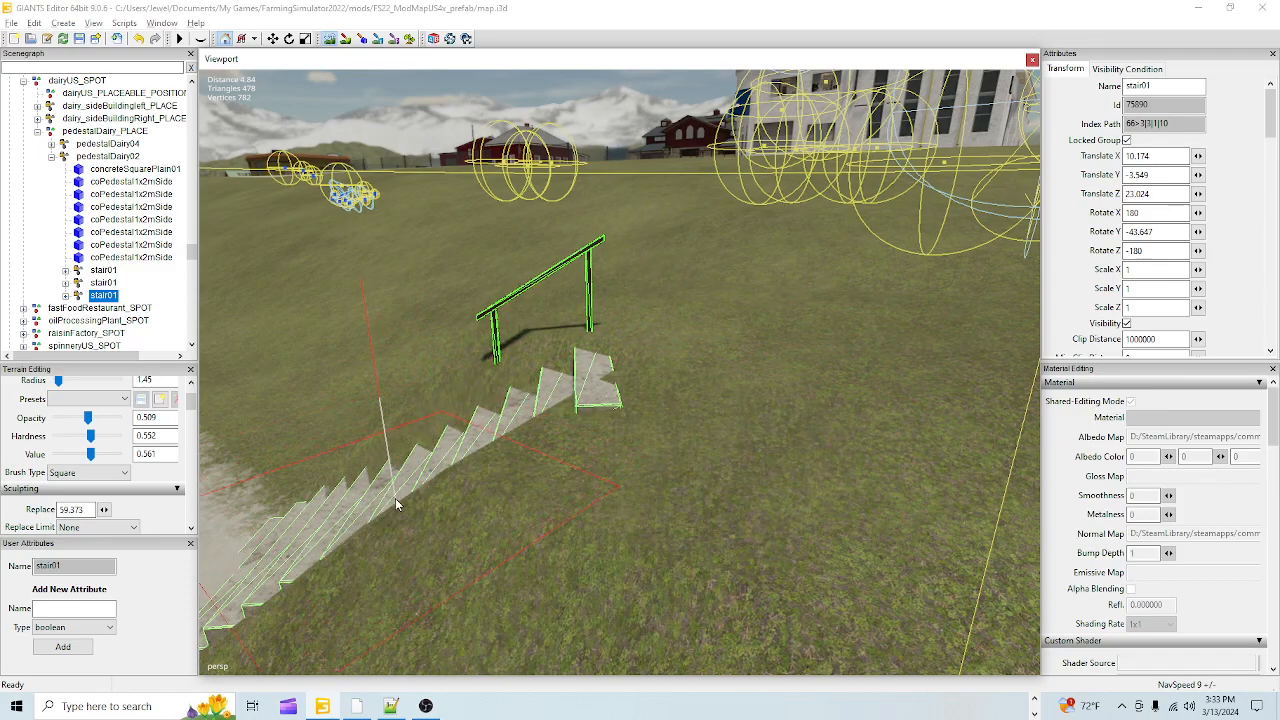
# - Reduce brush opacity to 0.17, hardness to 0.152 and value to 0.161, and lower the ground to uncover the stair copy's steps
pyautogui.click(88, 422)
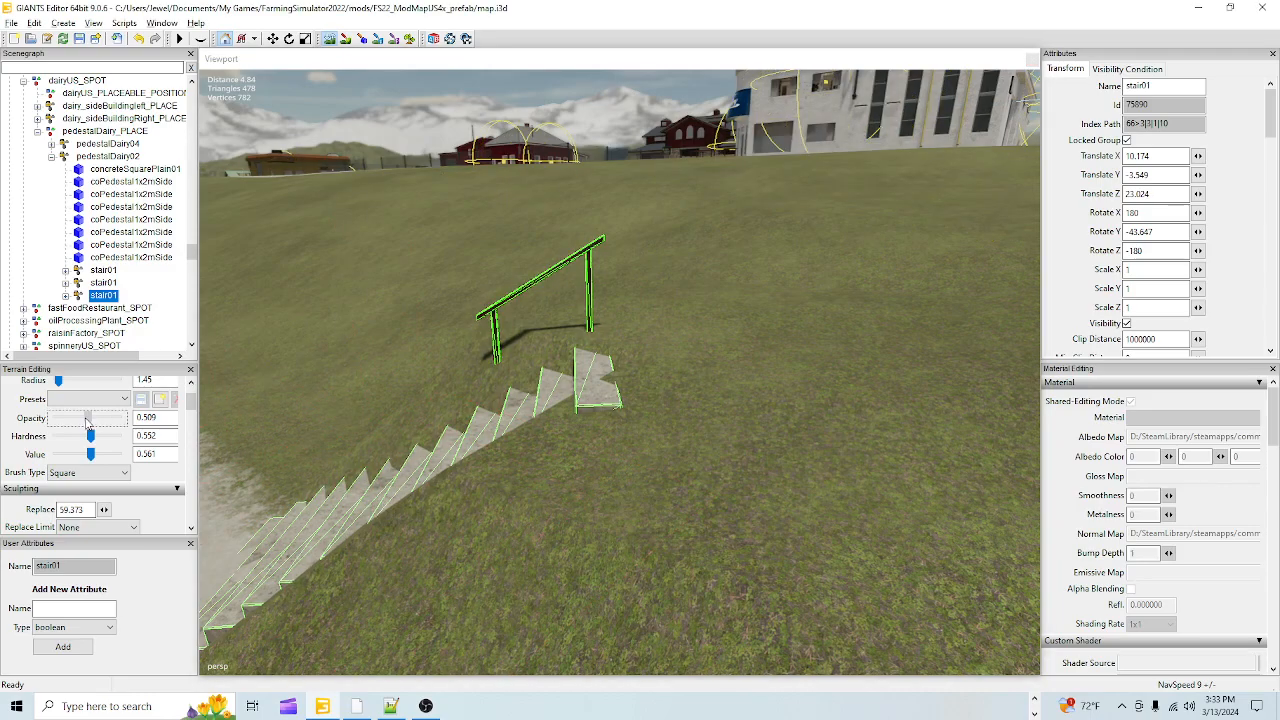
pyautogui.click(67, 435)
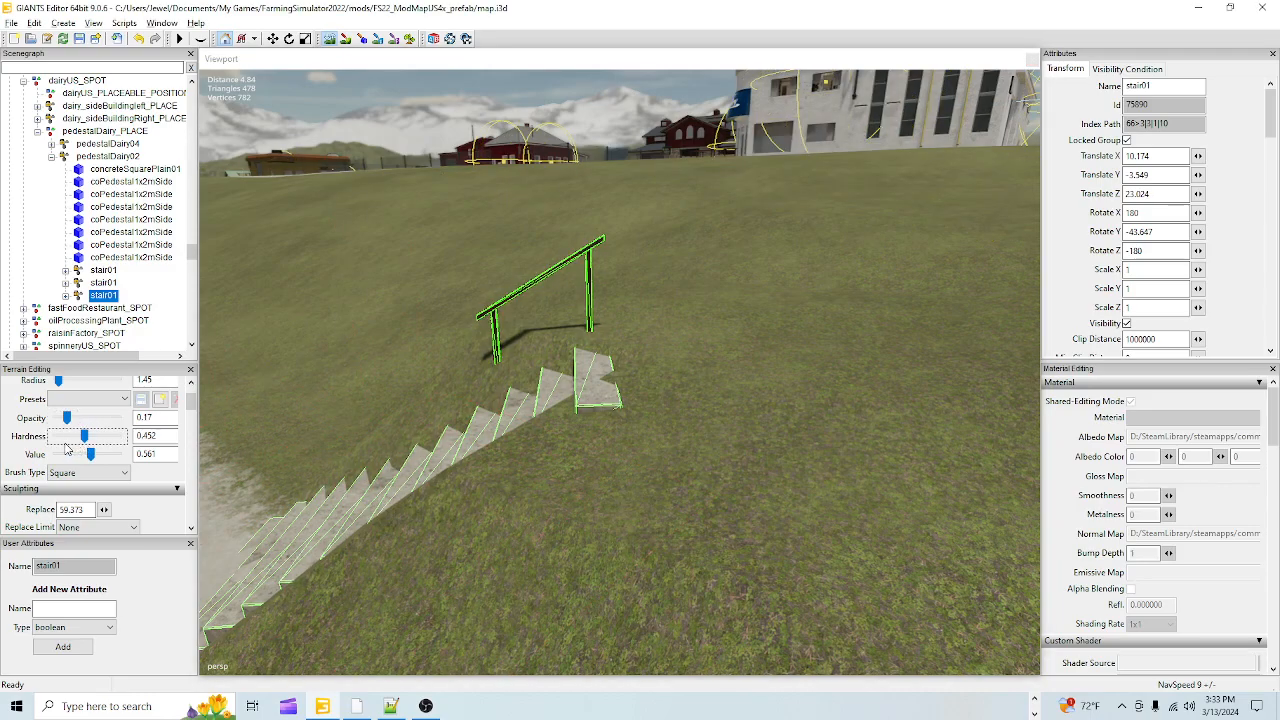
pyautogui.click(77, 455)
pyautogui.click(368, 507)
pyautogui.moveTo(369, 508)
pyautogui.mouseDown()
pyautogui.moveTo(371, 560)
pyautogui.moveTo(366, 538)
pyautogui.moveTo(395, 480)
pyautogui.moveTo(481, 349)
pyautogui.moveTo(400, 480)
pyautogui.moveTo(322, 562)
pyautogui.moveTo(340, 590)
pyautogui.moveTo(368, 485)
pyautogui.moveTo(422, 408)
pyautogui.mouseUp()
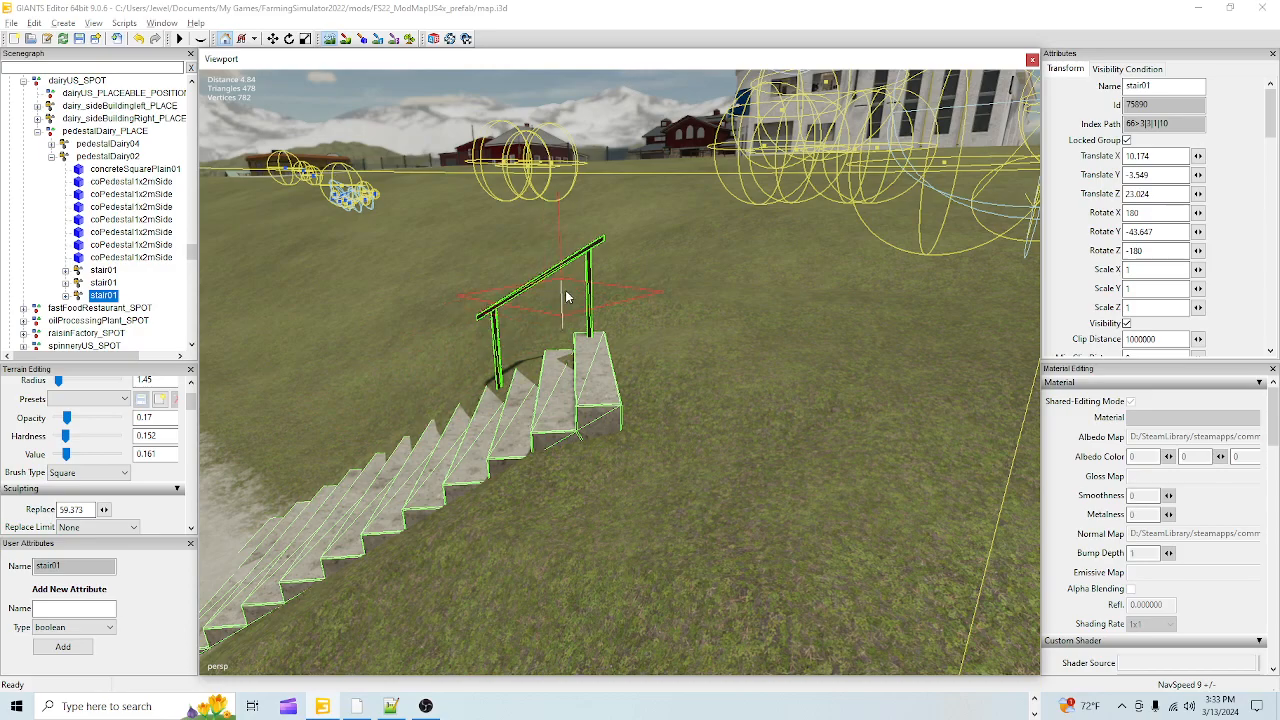
pyautogui.moveTo(537, 313)
pyautogui.mouseDown()
pyautogui.moveTo(490, 381)
pyautogui.moveTo(502, 368)
pyautogui.mouseUp()
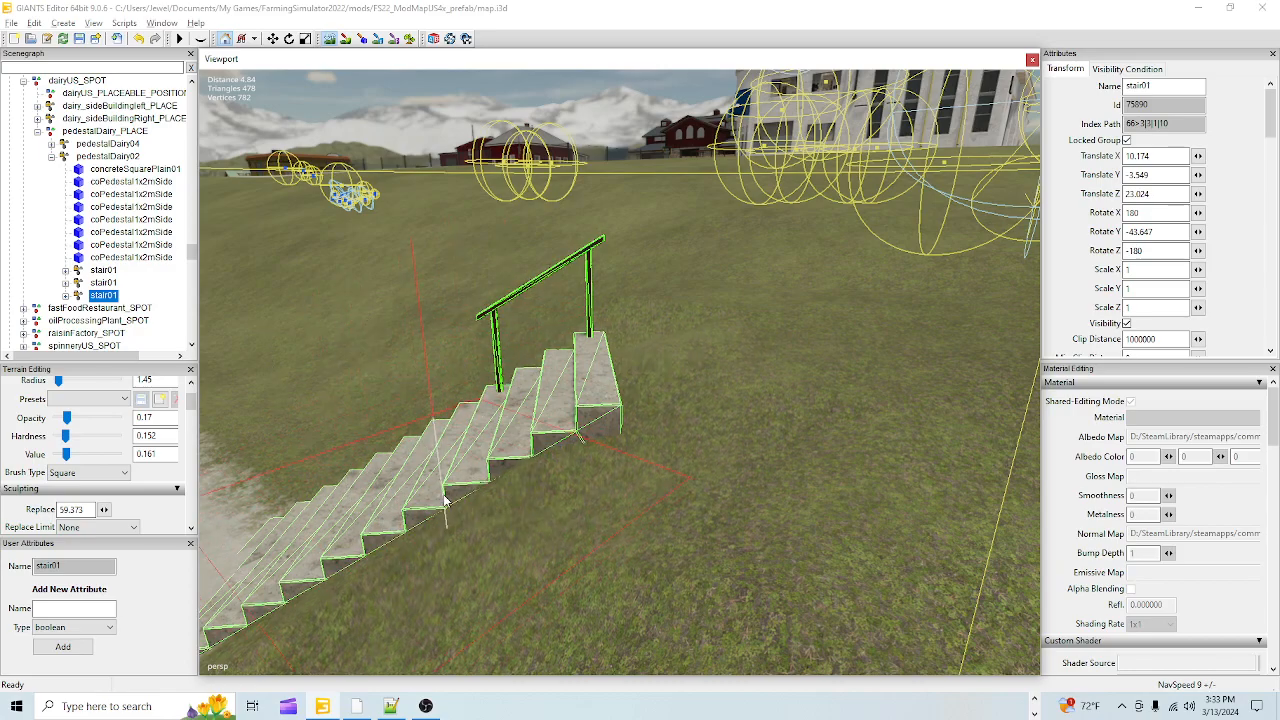
pyautogui.click(329, 40)
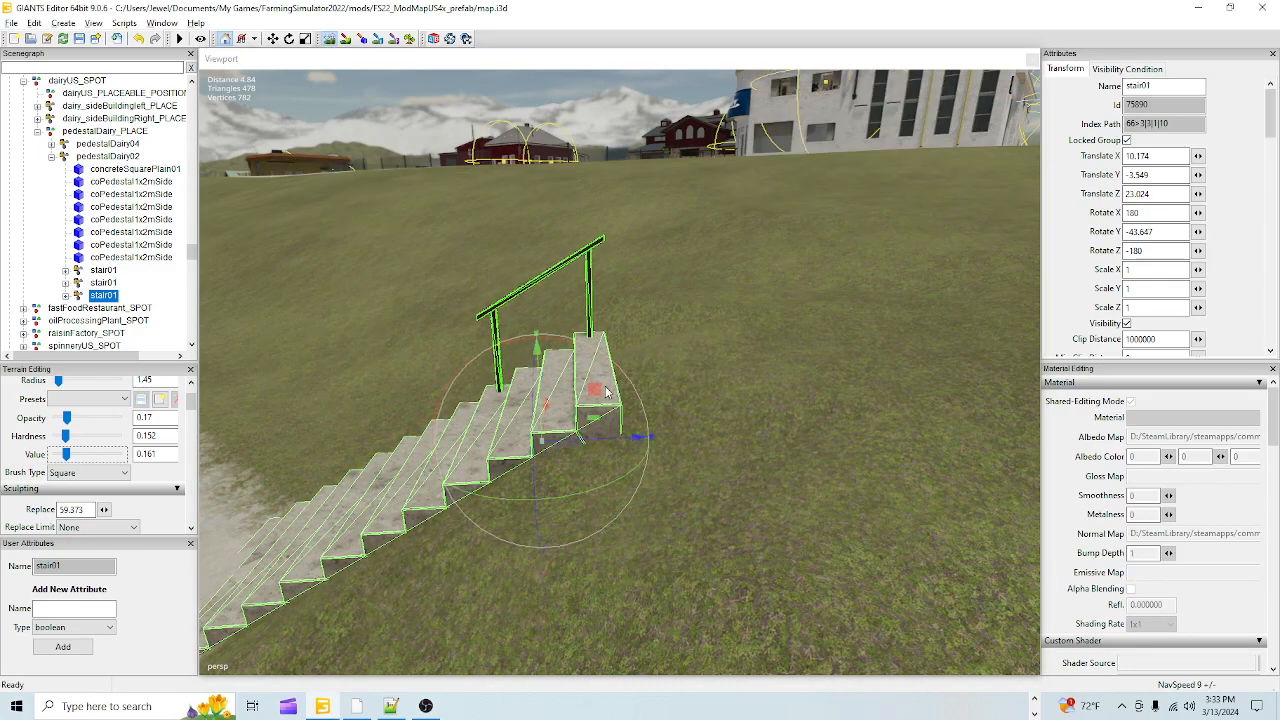
# - Examine the stair copy's top step and exposed side up close, and the raised concrete walkway beside the dairy
pyautogui.scroll(5, 694, 398)
pyautogui.keyDown('alt'); pyautogui.moveTo(696, 374); pyautogui.dragTo(594, 394); pyautogui.keyUp('alt')
pyautogui.scroll(-3, 751, 391)
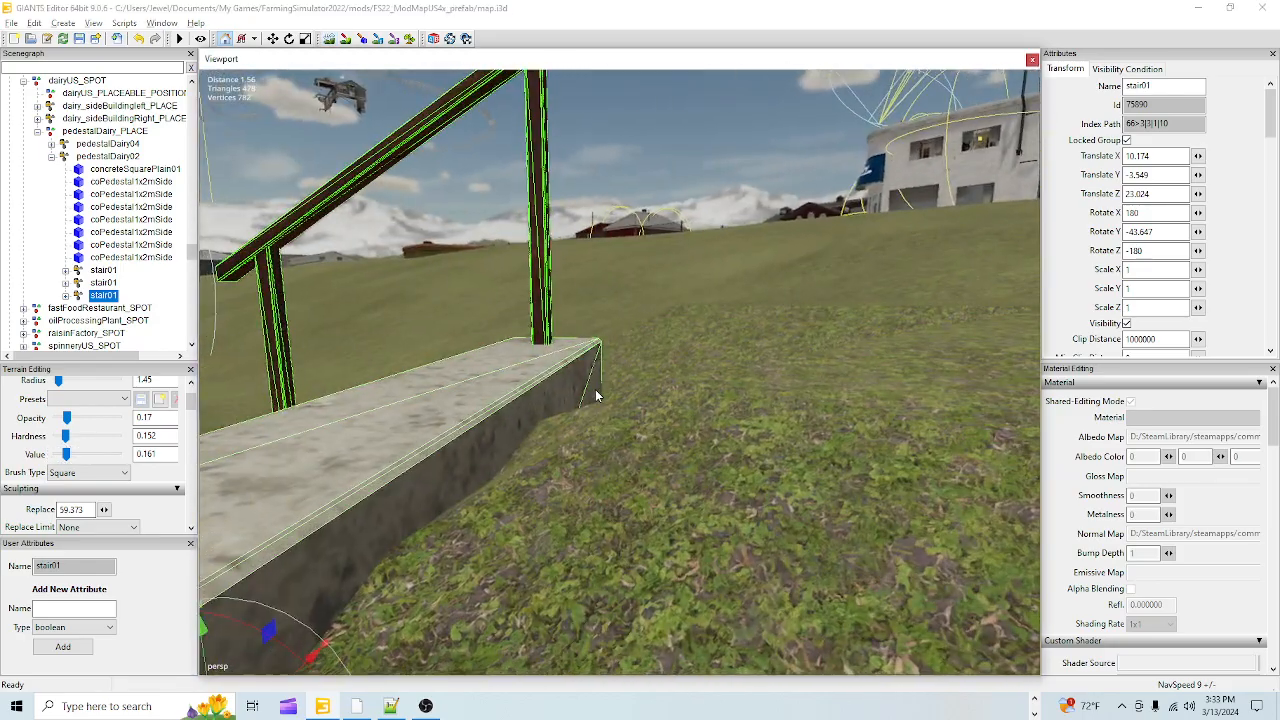
pyautogui.scroll(-3, 575, 413)
pyautogui.keyDown('alt'); pyautogui.moveTo(532, 434); pyautogui.dragTo(800, 350); pyautogui.keyUp('alt')
pyautogui.scroll(-5, 640, 508)
pyautogui.scroll(5, 638, 478)
pyautogui.keyDown('alt'); pyautogui.moveTo(645, 455); pyautogui.dragTo(663, 544); pyautogui.keyUp('alt')
pyautogui.scroll(-3, 663, 544)
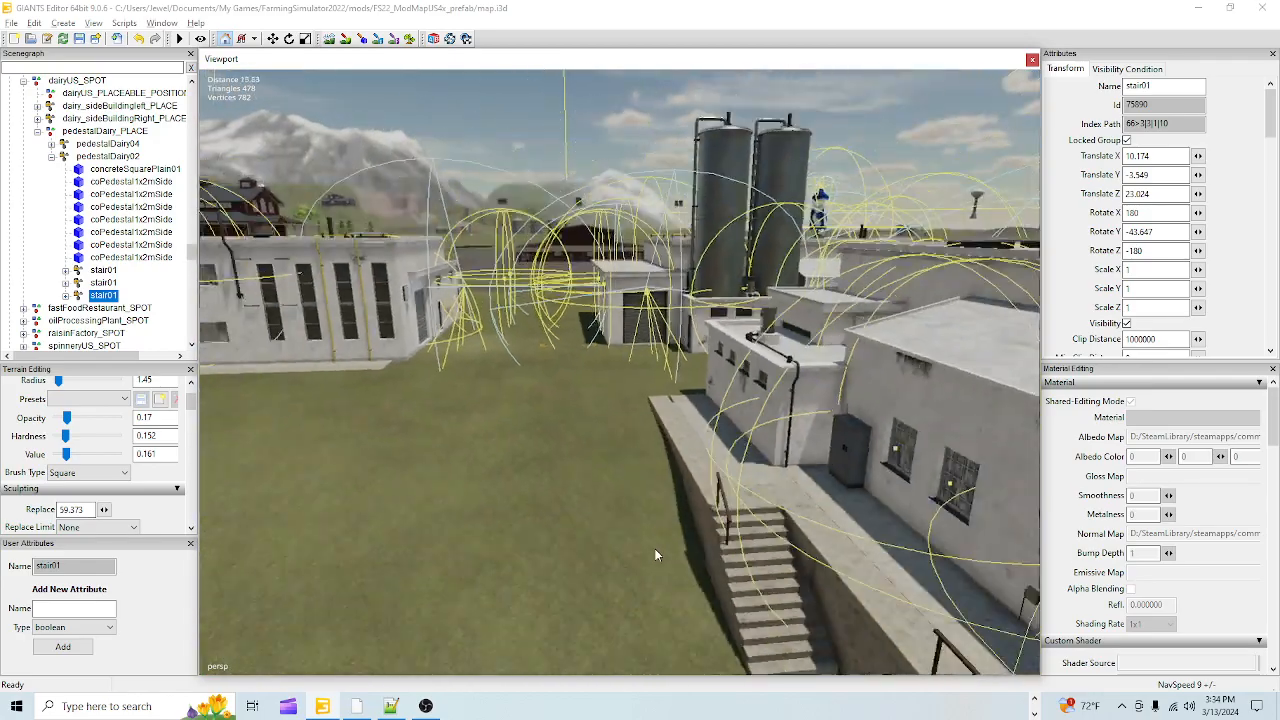
# - Select the coPedestal1x2mSide block at the top of the dairy stairs within pedestalDairy04
pyautogui.click(690, 475)
pyautogui.keyDown('alt'); pyautogui.moveTo(680, 488); pyautogui.dragTo(652, 546); pyautogui.keyUp('alt')
pyautogui.scroll(5, 665, 467)
pyautogui.keyDown('alt'); pyautogui.moveTo(665, 467); pyautogui.dragTo(586, 482); pyautogui.keyUp('alt')
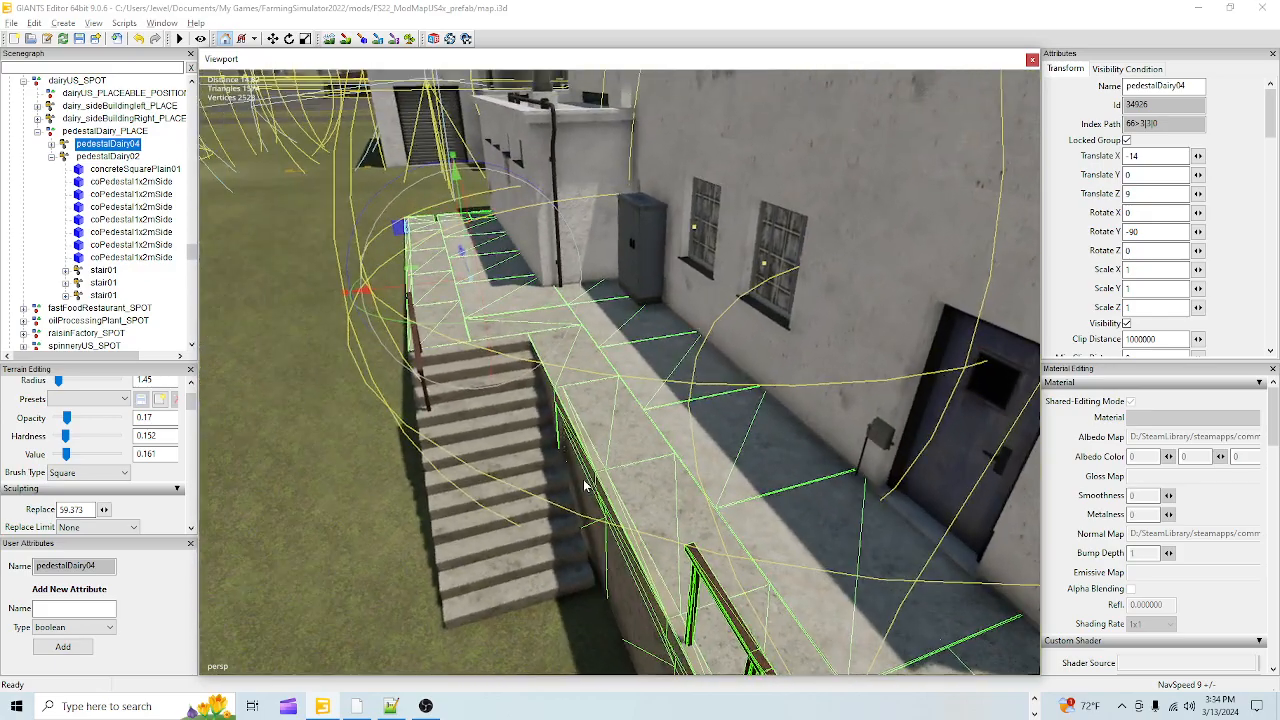
pyautogui.click(48, 143)
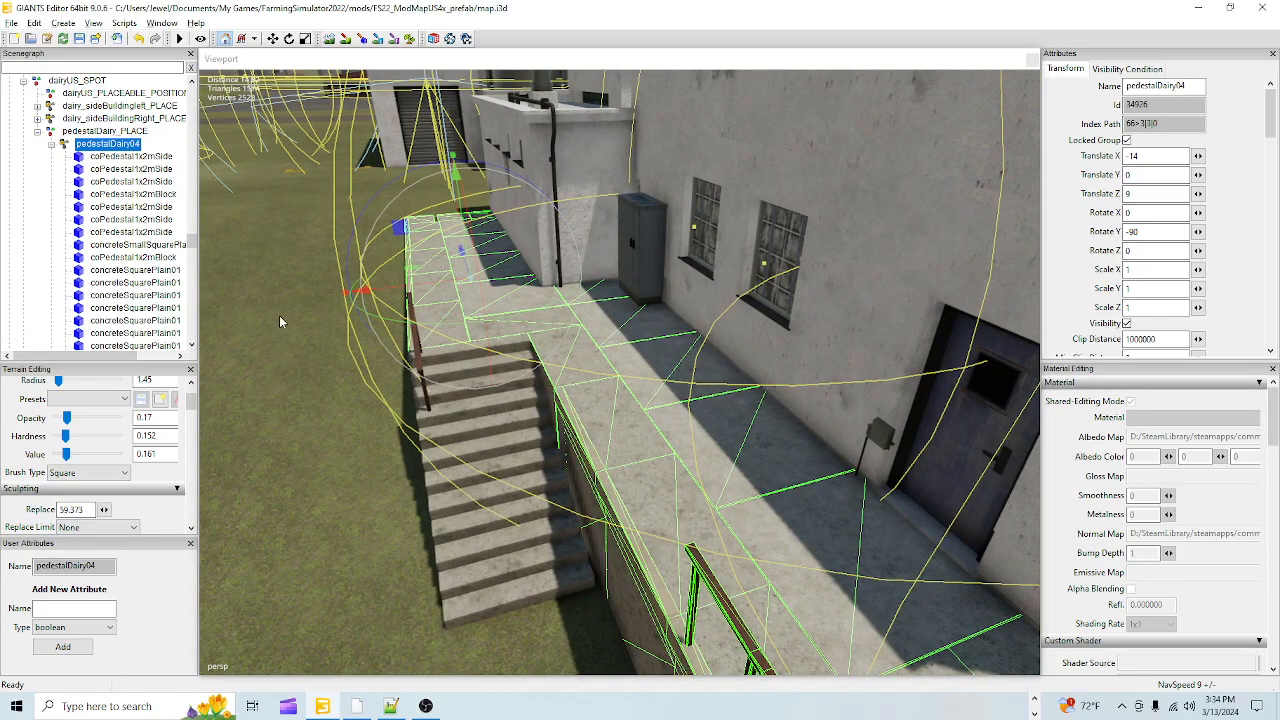
pyautogui.click(127, 169)
pyautogui.press('f')
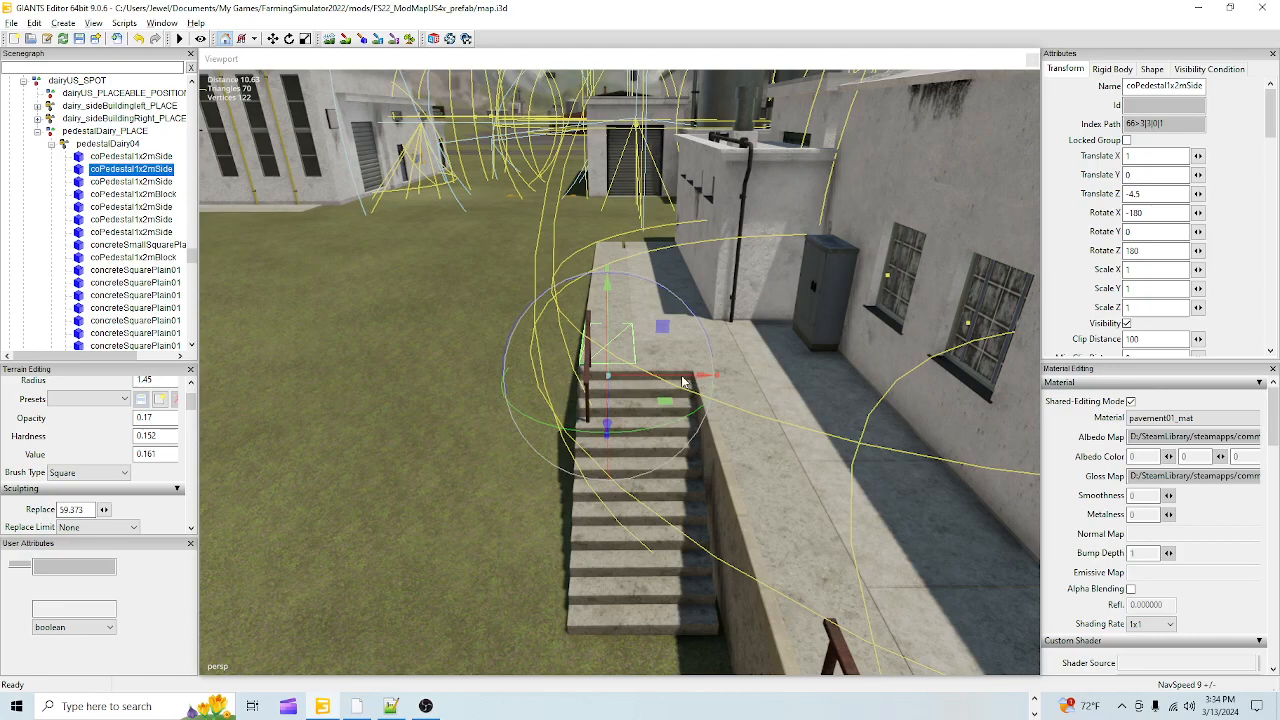
# - Duplicate the pedestal block and move the copy away from the dairy stairs onto the grass, at Translate X 4.9
pyautogui.hotkey('ctrl', 'd')
pyautogui.moveTo(673, 380); pyautogui.dragTo(472, 384)
pyautogui.keyDown('alt'); pyautogui.moveTo(546, 401); pyautogui.dragTo(593, 375); pyautogui.keyUp('alt')
pyautogui.scroll(5, 489, 378)
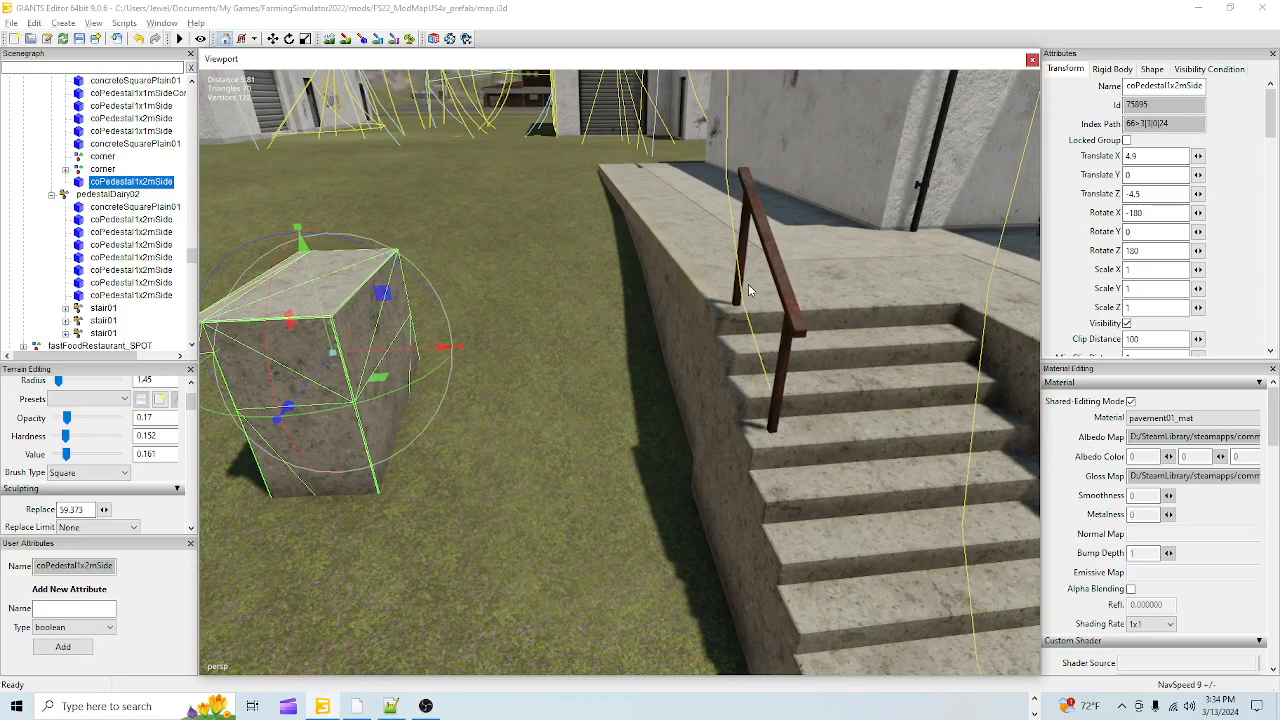
# - Move the pedestal copy beside the lower stairs at Translate 12.528, -1.256, -23.678 and turn it to Rotate Y 41.083
pyautogui.scroll(-8, 626, 418)
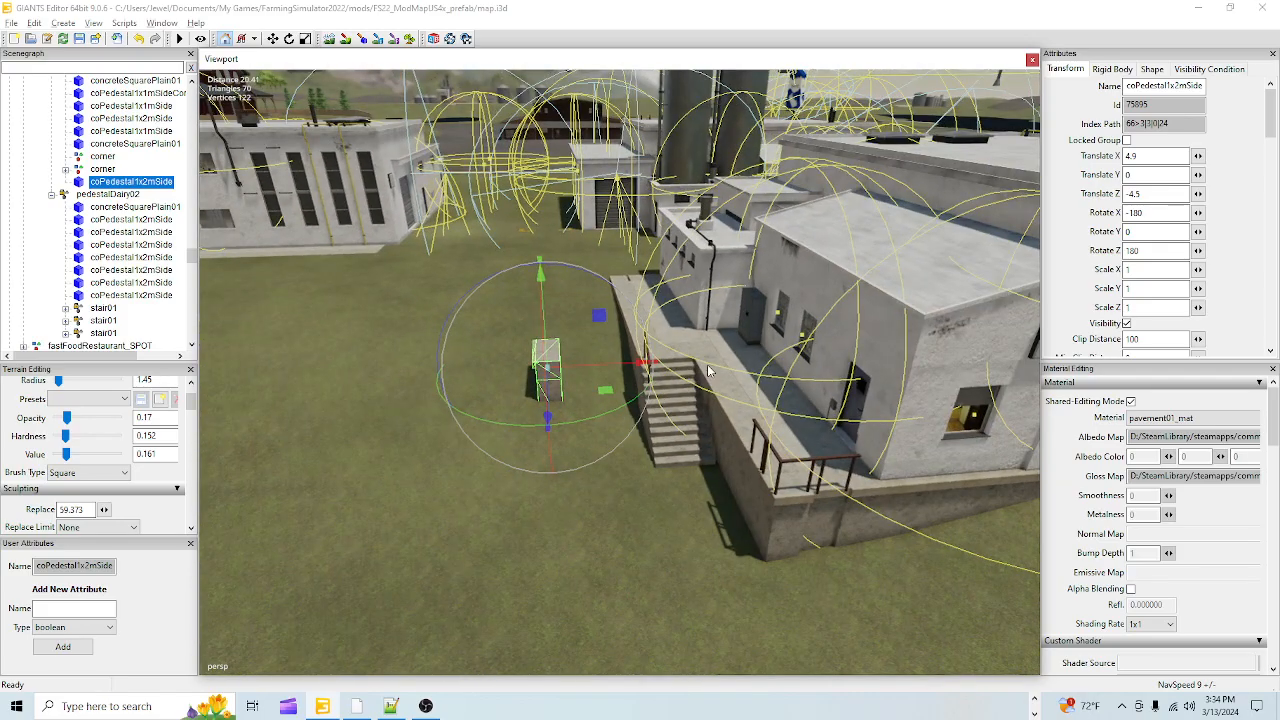
pyautogui.keyDown('alt'); pyautogui.moveTo(719, 369); pyautogui.dragTo(640, 430); pyautogui.keyUp('alt')
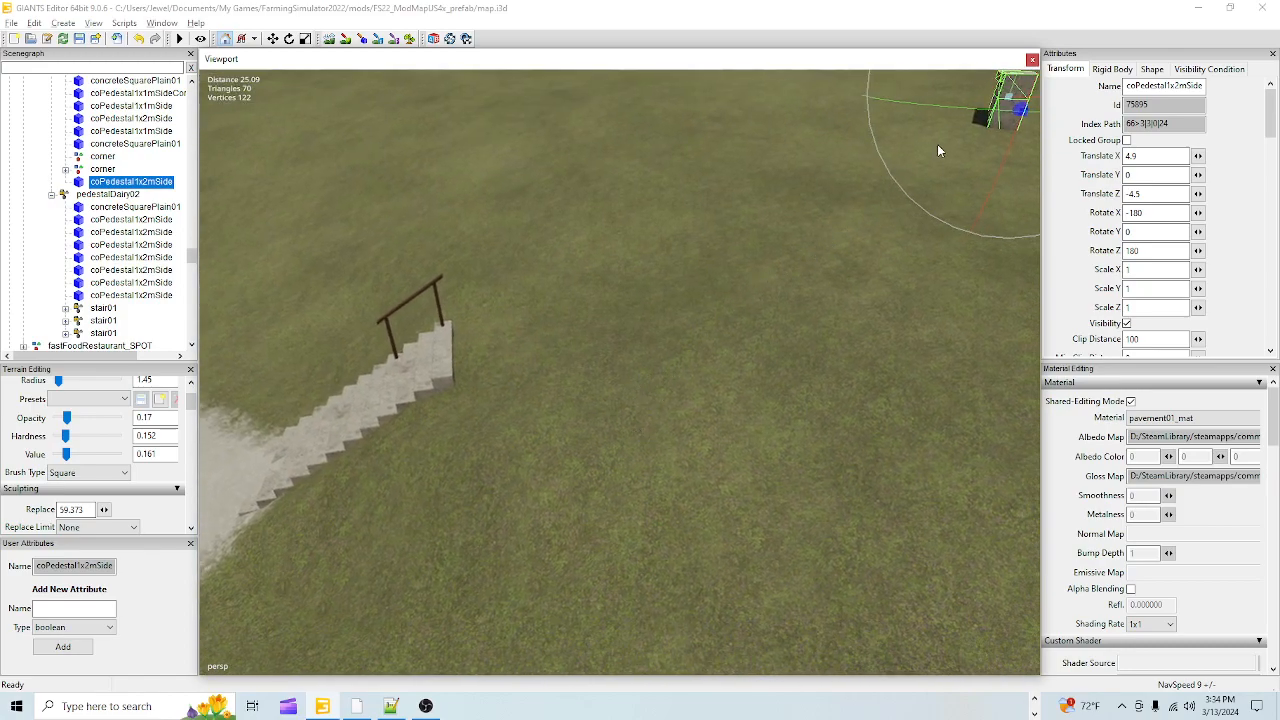
pyautogui.keyDown('alt'); pyautogui.moveTo(1017, 108); pyautogui.dragTo(840, 264); pyautogui.keyUp('alt')
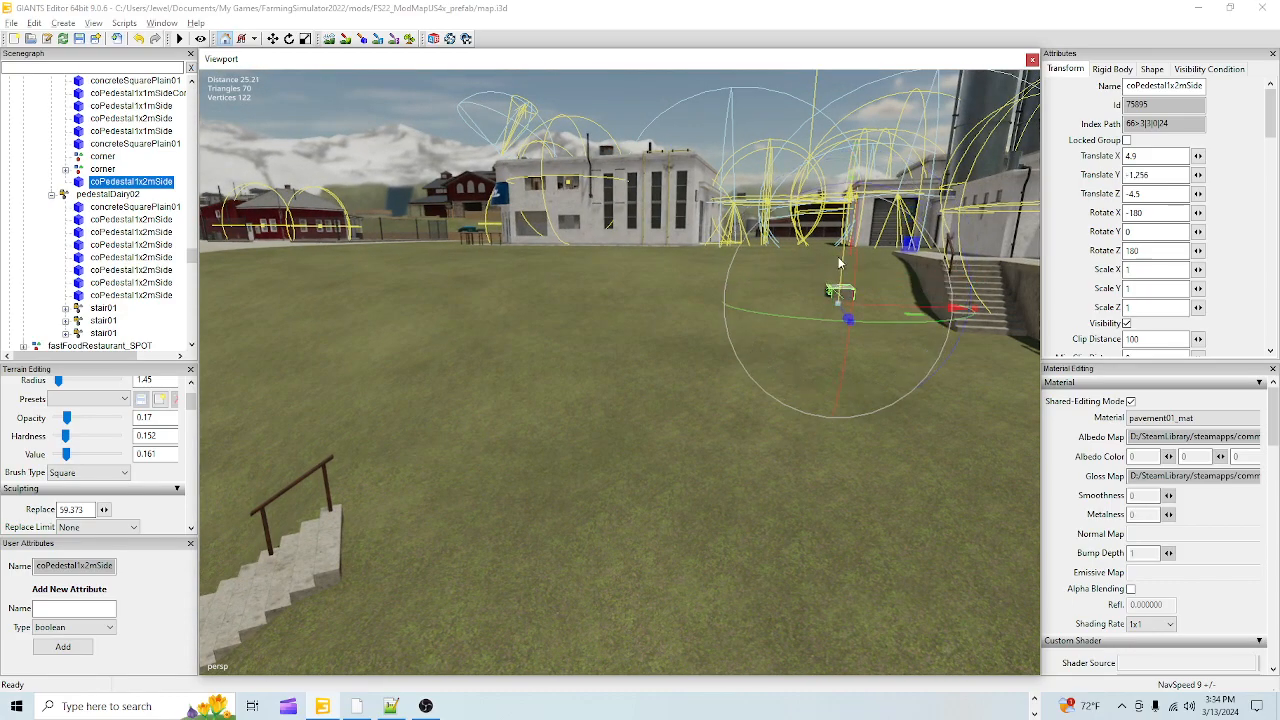
pyautogui.moveTo(873, 309); pyautogui.dragTo(226, 535)
pyautogui.moveTo(351, 355); pyautogui.dragTo(556, 360)
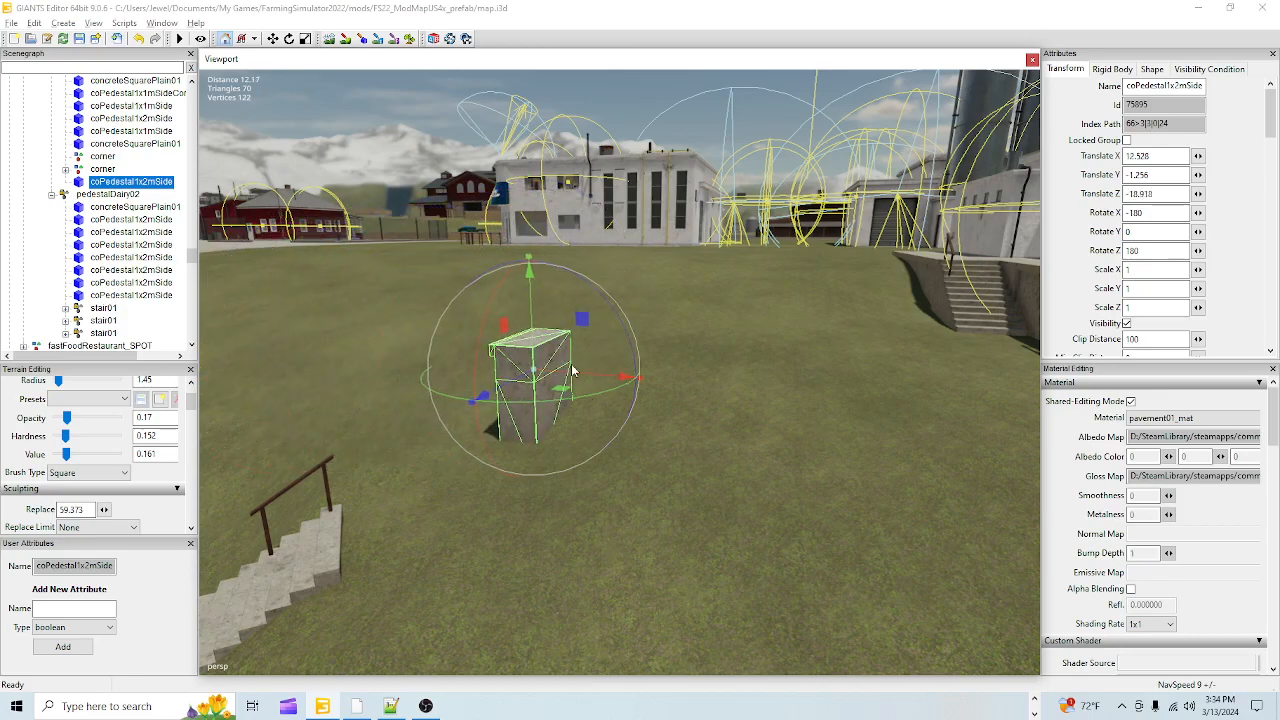
pyautogui.moveTo(497, 410); pyautogui.dragTo(304, 568)
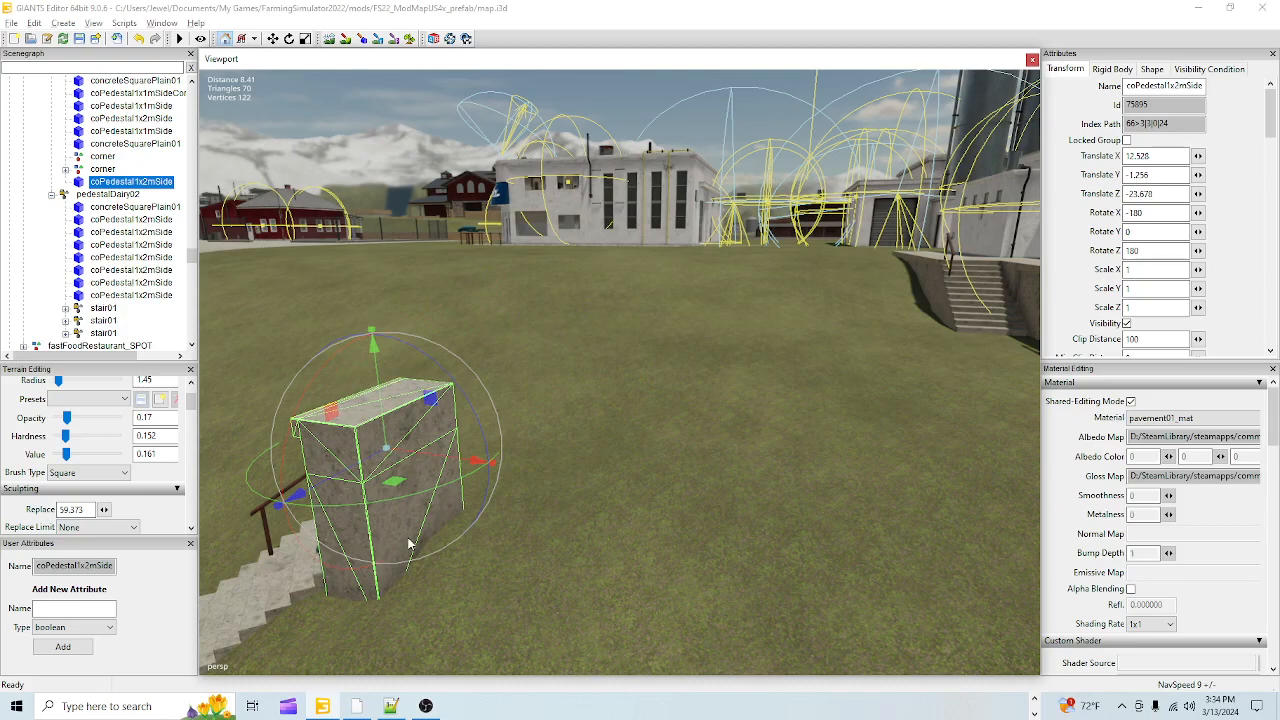
pyautogui.moveTo(413, 505); pyautogui.dragTo(306, 436)
# - Rotate the pedestal copy to lie flat at Rotate 41.066, 1.253, 88.564 and lower it to Translate Y -3.279 by the stair top
pyautogui.keyDown('alt'); pyautogui.moveTo(518, 434); pyautogui.dragTo(652, 376); pyautogui.keyUp('alt')
pyautogui.scroll(6, 465, 441)
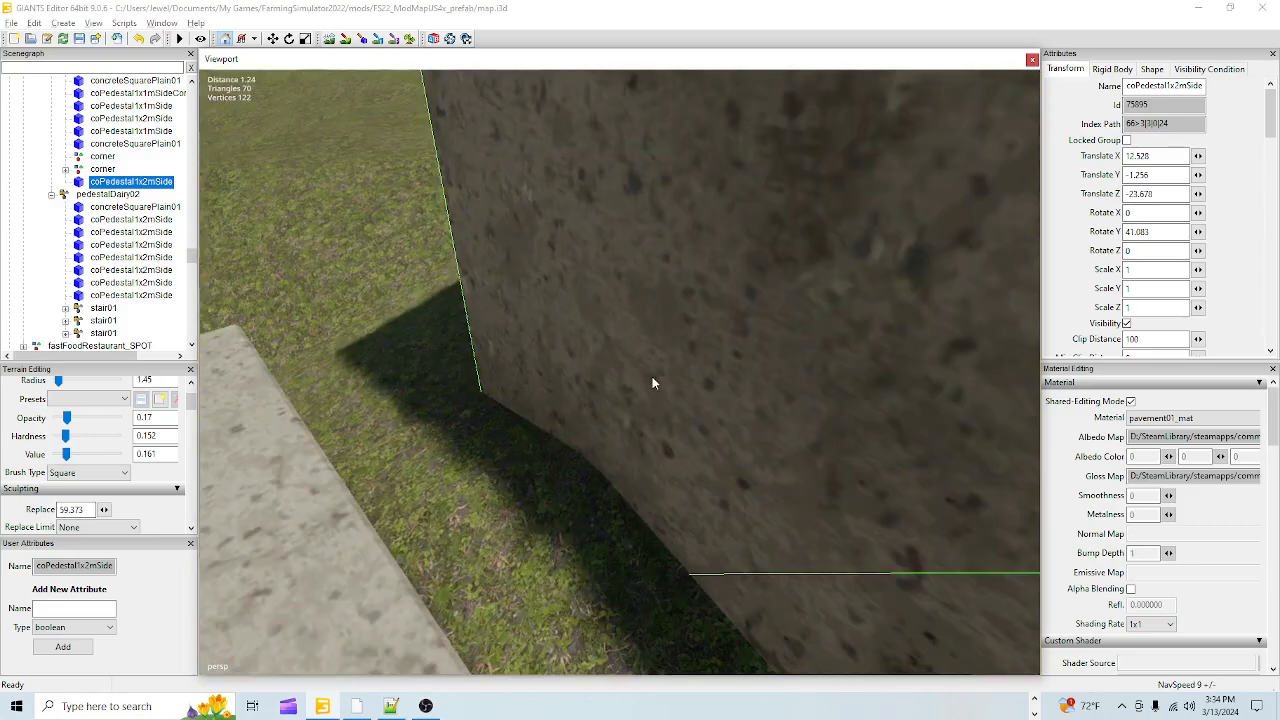
pyautogui.scroll(-7, 579, 456)
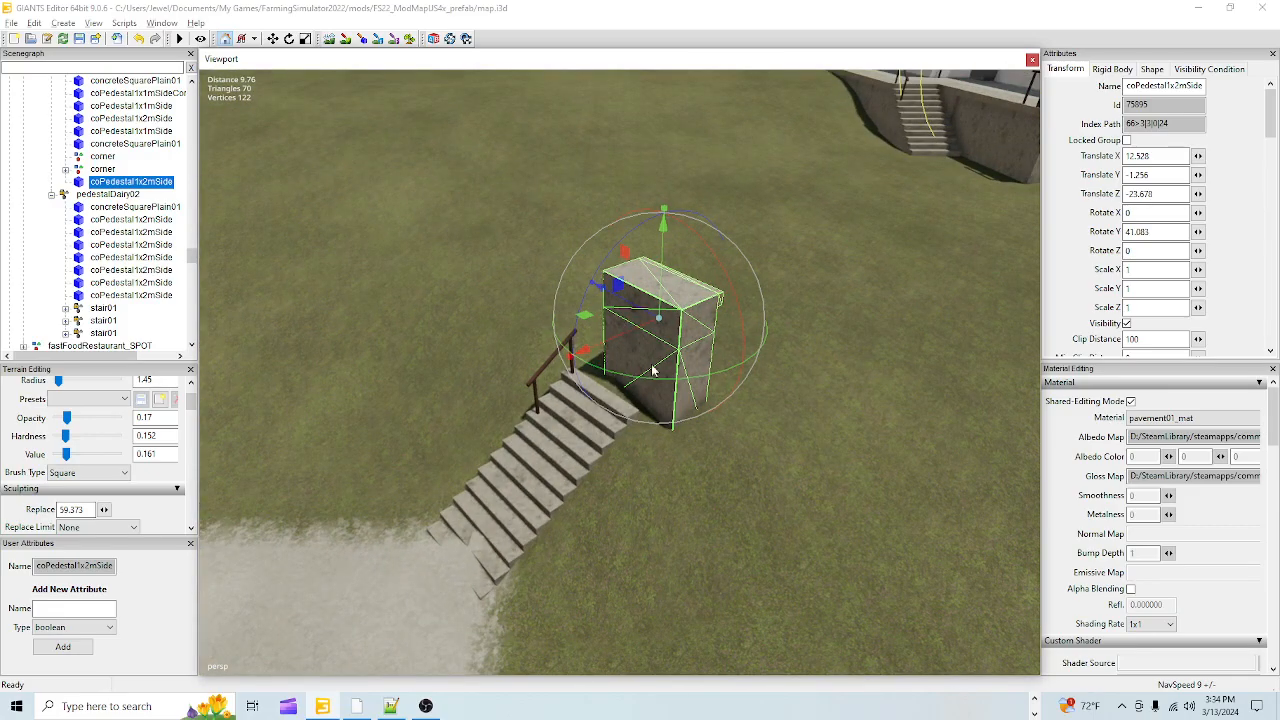
pyautogui.scroll(6, 579, 456)
pyautogui.keyDown('alt'); pyautogui.moveTo(579, 456); pyautogui.dragTo(619, 410); pyautogui.keyUp('alt')
pyautogui.scroll(-5, 619, 410)
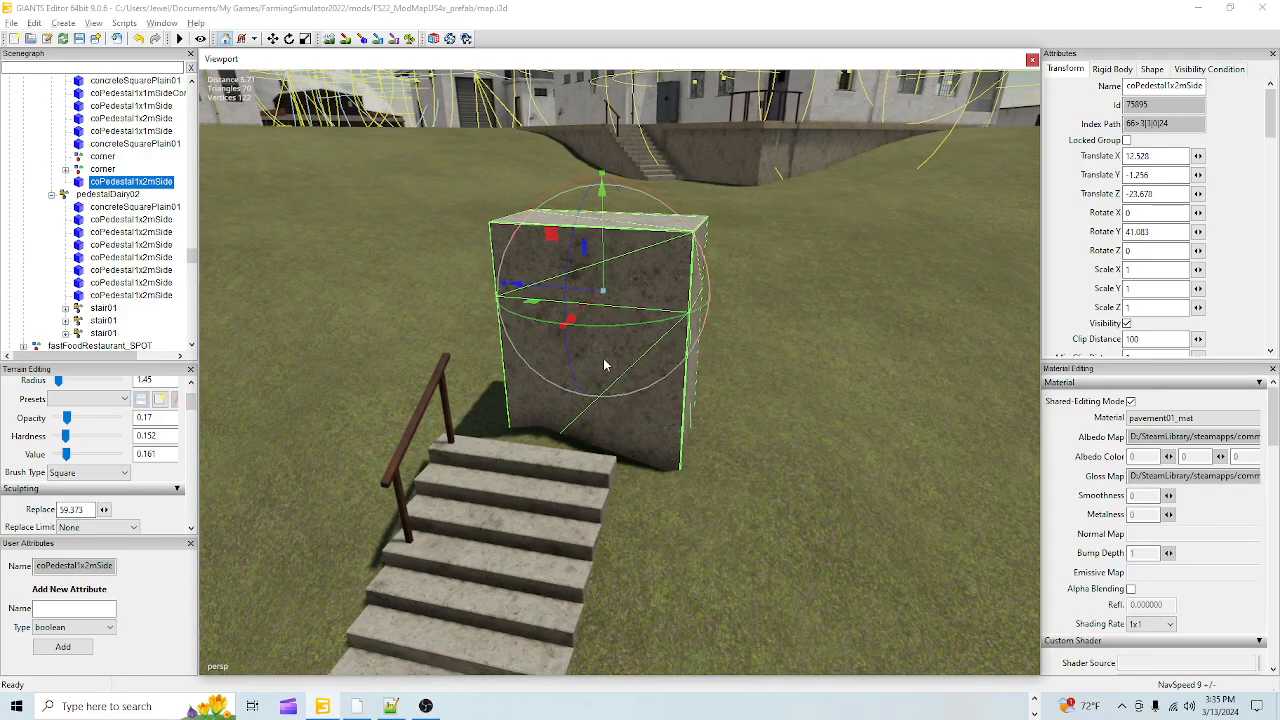
pyautogui.moveTo(571, 233); pyautogui.dragTo(746, 453)
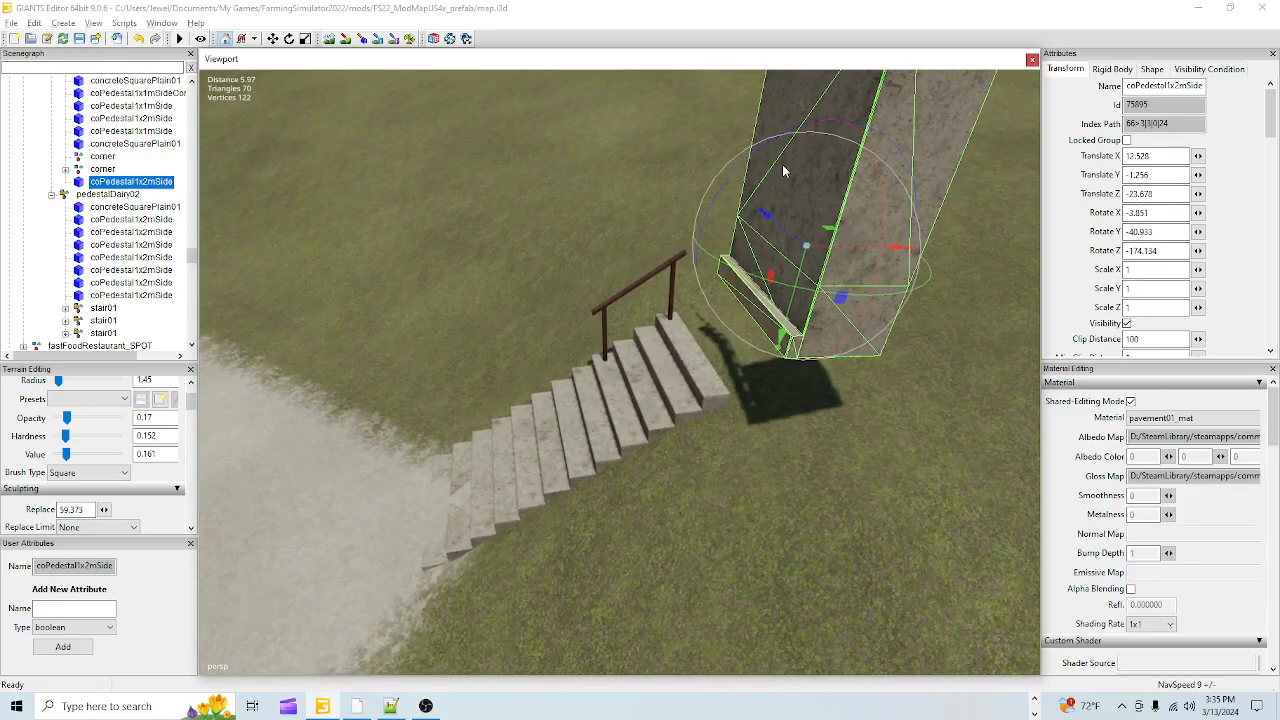
pyautogui.moveTo(798, 130); pyautogui.dragTo(837, 354)
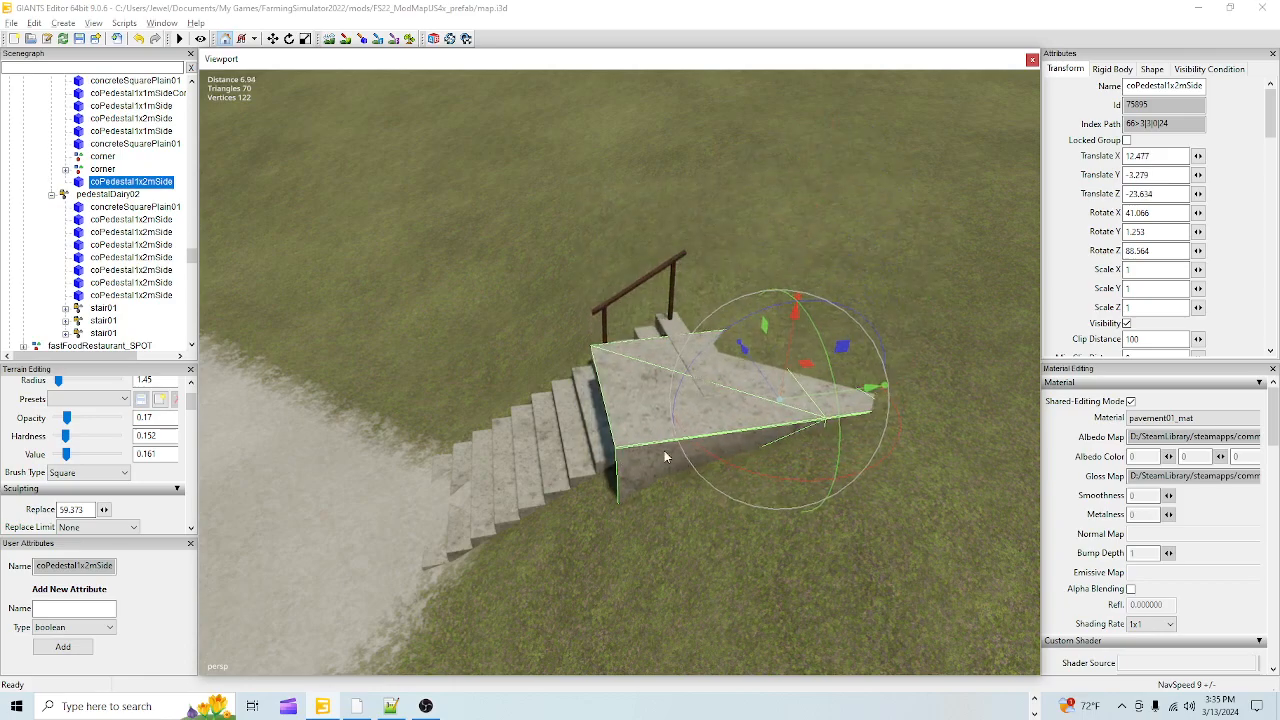
# - Slide the pedestal slab across the stair top to Translate X 12.93, Z -23.12 and turn it to Rotate X 43.325
pyautogui.scroll(6, 660, 430)
pyautogui.keyDown('alt'); pyautogui.moveTo(665, 361); pyautogui.dragTo(642, 310); pyautogui.keyUp('alt')
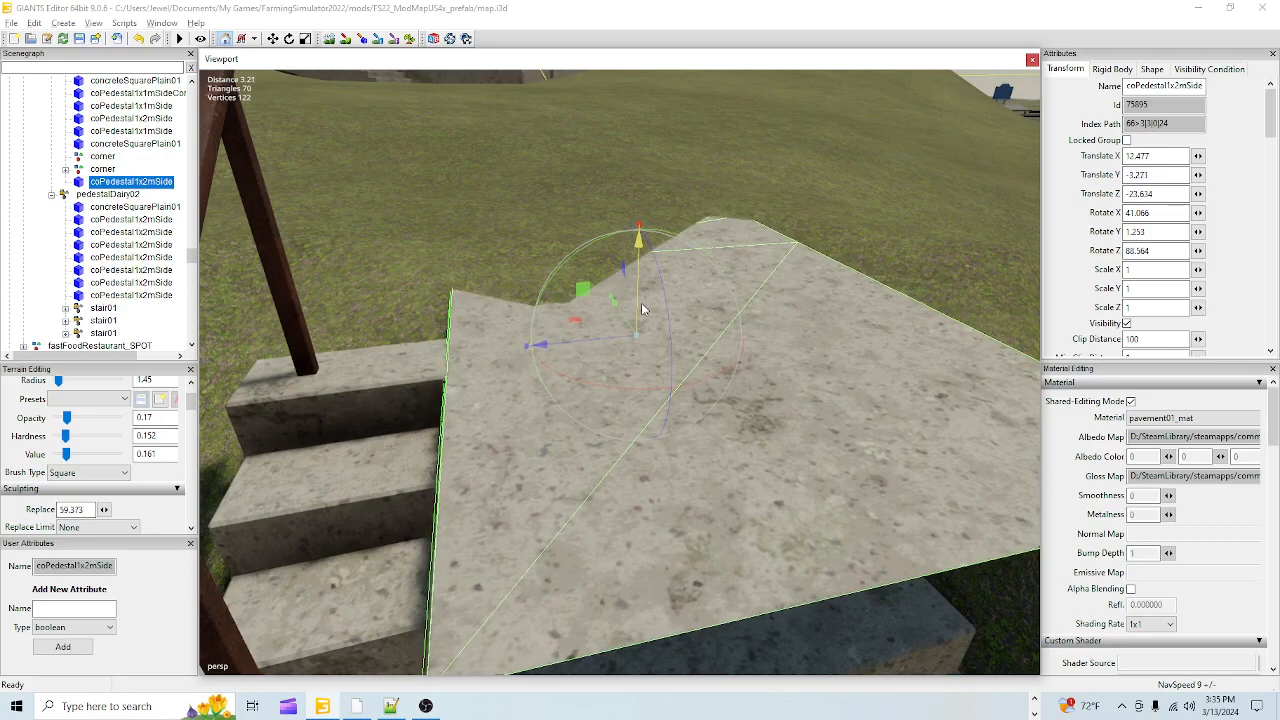
pyautogui.moveTo(643, 336); pyautogui.dragTo(509, 370)
pyautogui.moveTo(668, 430)
pyautogui.keyDown('alt'); pyautogui.mouseDown()
pyautogui.moveTo(631, 443)
pyautogui.moveTo(655, 416)
pyautogui.moveTo(677, 452)
pyautogui.mouseUp(); pyautogui.keyUp('alt')
pyautogui.scroll(-3, 640, 435)
pyautogui.moveTo(671, 280); pyautogui.dragTo(676, 279)
pyautogui.moveTo(617, 211); pyautogui.dragTo(607, 218)
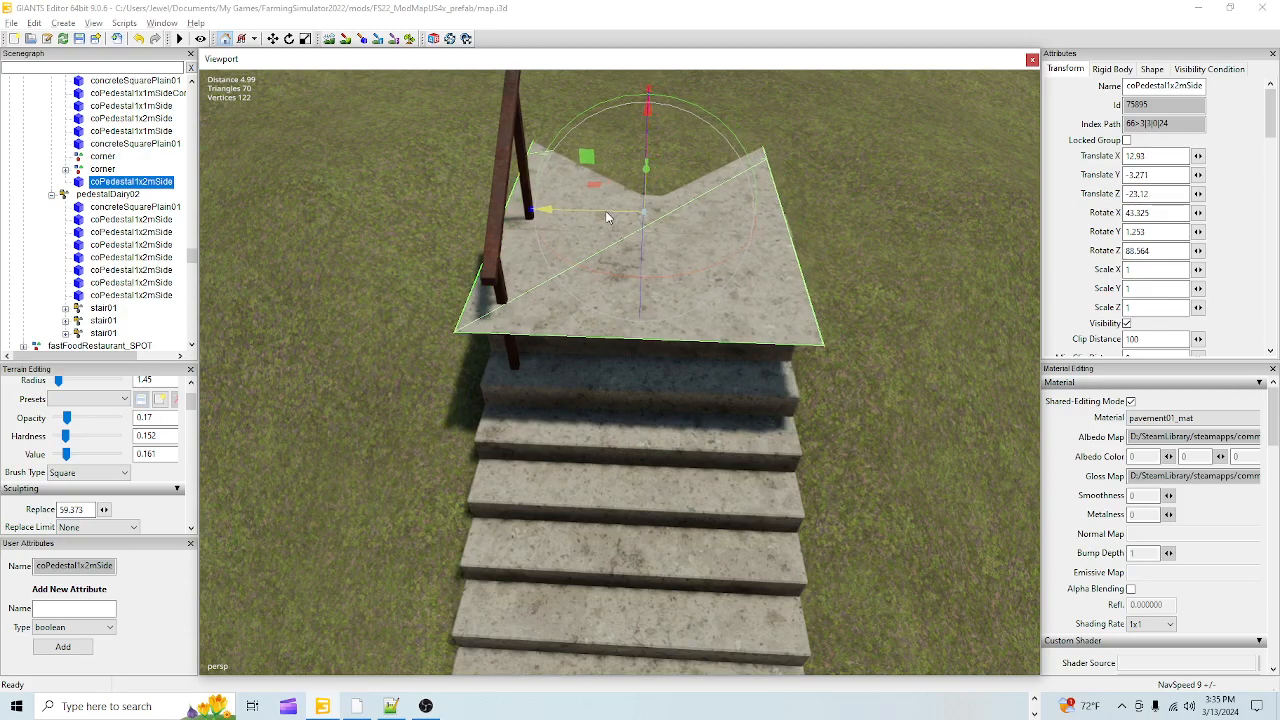
# - Square the slab with the stairs at Rotate X 43.944 and shift it to Translate X 12.923, Z -23.128
pyautogui.moveTo(662, 278); pyautogui.dragTo(663, 278)
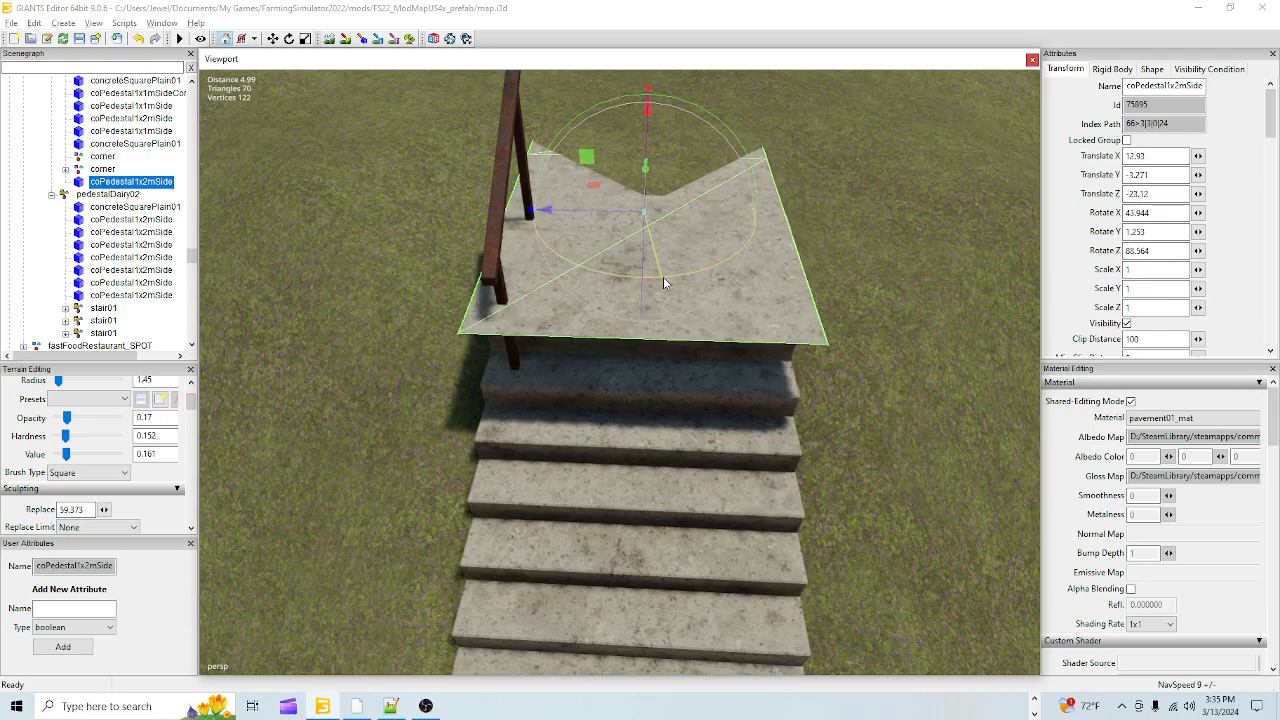
pyautogui.moveTo(617, 211); pyautogui.dragTo(624, 213)
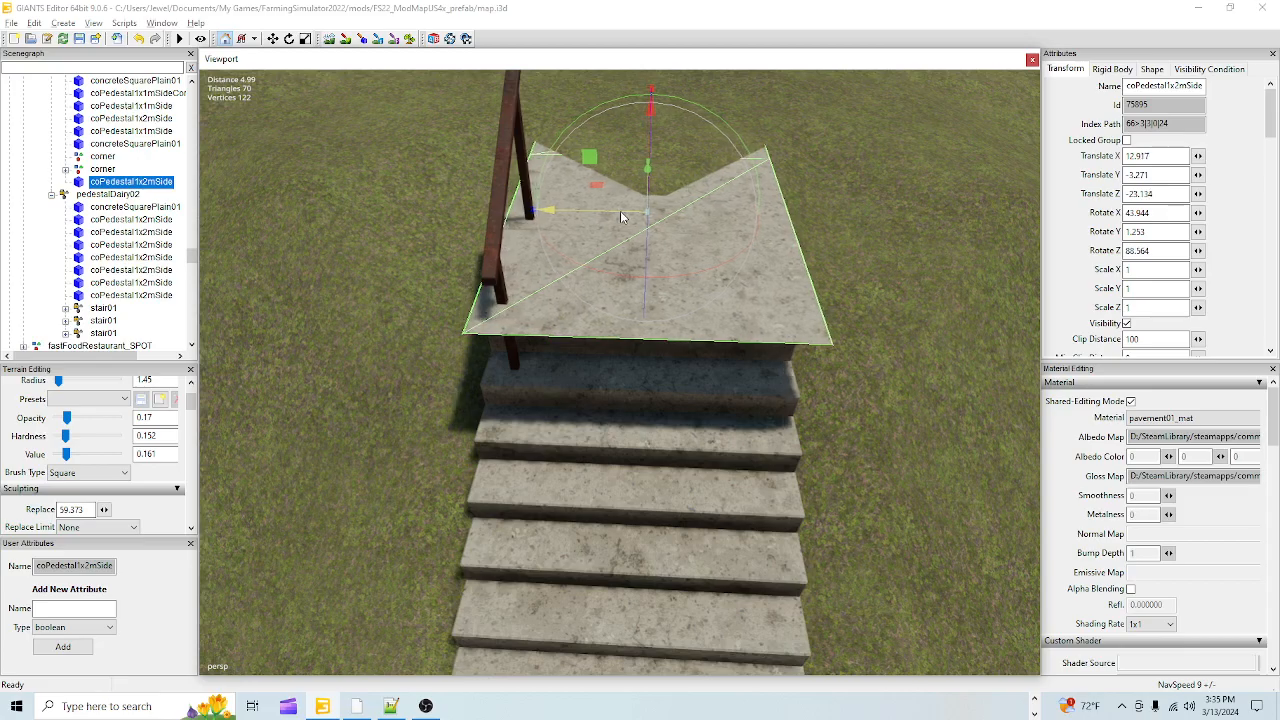
pyautogui.keyDown('alt'); pyautogui.moveTo(630, 321); pyautogui.dragTo(684, 358); pyautogui.keyUp('alt')
pyautogui.scroll(2, 627, 330)
pyautogui.moveTo(707, 305); pyautogui.dragTo(573, 470)
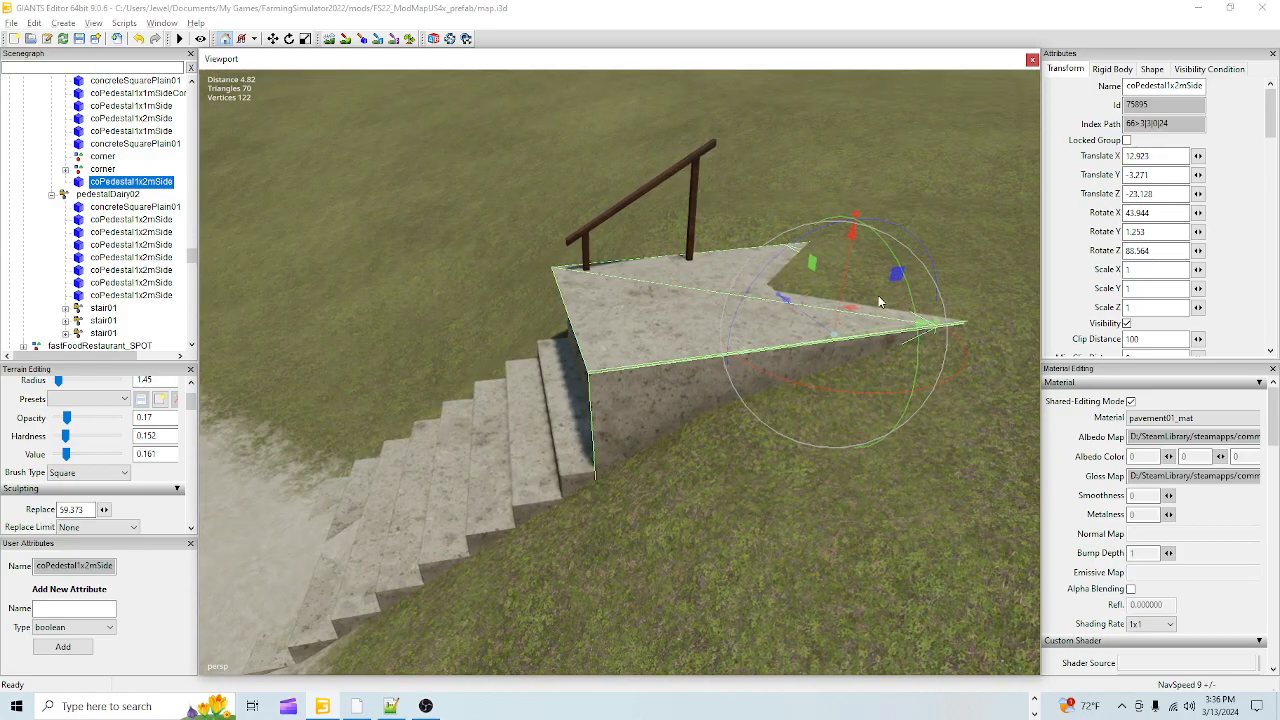
# - Move the slab back to butt against the rear of the top step at Translate 11.95, -3.226, -22.19
pyautogui.moveTo(860, 336); pyautogui.dragTo(885, 403)
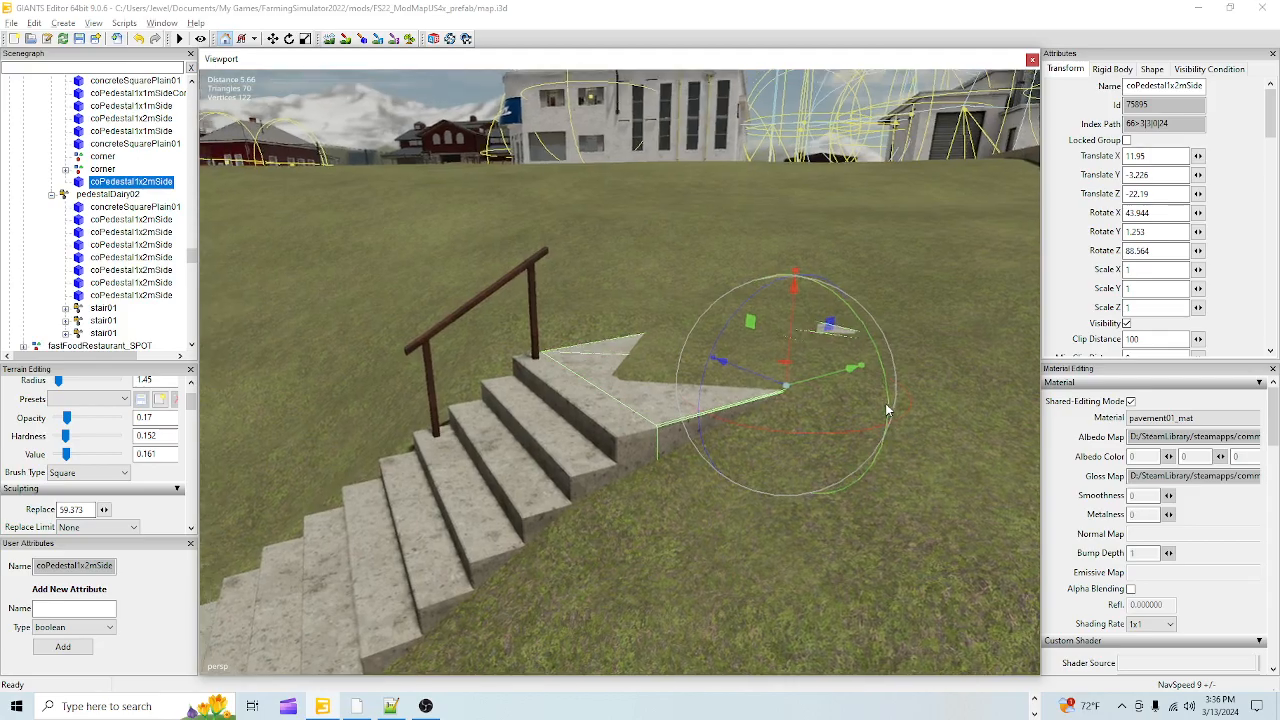
pyautogui.scroll(9, 706, 440)
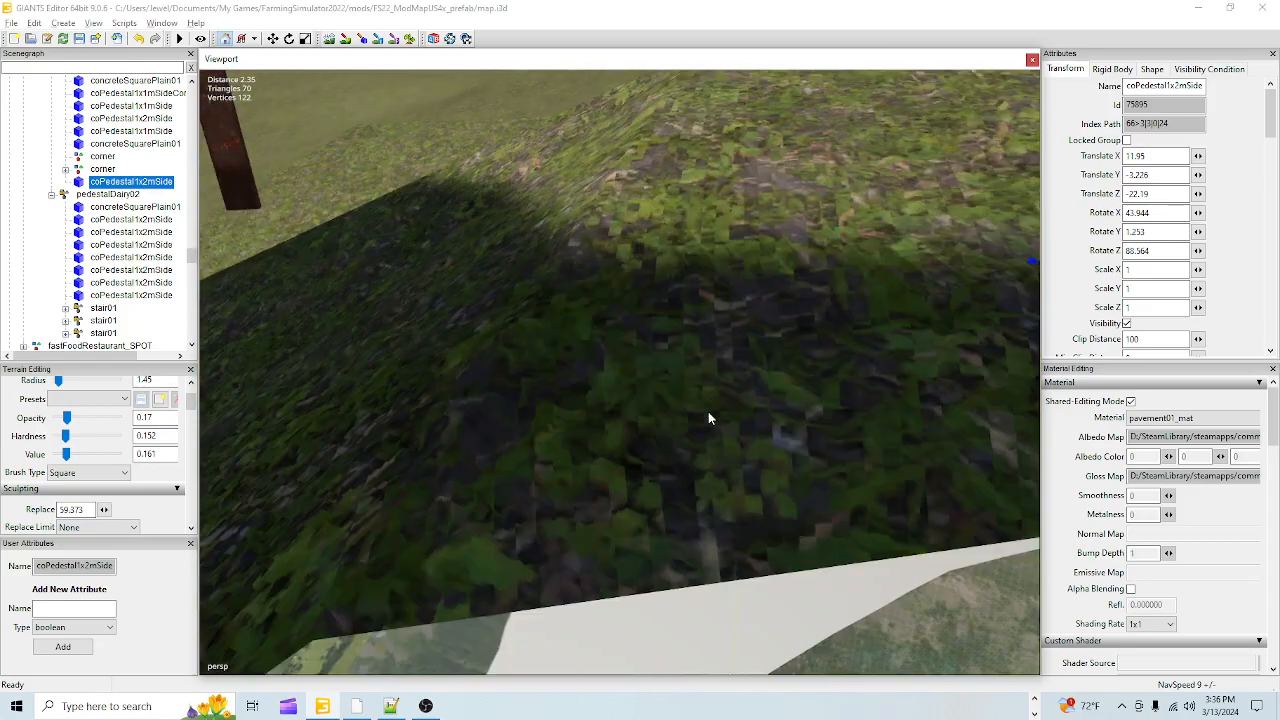
pyautogui.keyDown('alt'); pyautogui.moveTo(709, 418); pyautogui.dragTo(637, 375); pyautogui.keyUp('alt')
pyautogui.scroll(-4, 612, 428)
pyautogui.keyDown('alt'); pyautogui.moveTo(656, 461); pyautogui.dragTo(850, 440); pyautogui.keyUp('alt')
pyautogui.scroll(4, 640, 426)
pyautogui.scroll(4, 645, 416)
pyautogui.scroll(2, 583, 431)
pyautogui.keyDown('alt'); pyautogui.moveTo(583, 431); pyautogui.dragTo(617, 419); pyautogui.keyUp('alt')
pyautogui.scroll(-5, 723, 452)
pyautogui.scroll(2, 627, 416)
pyautogui.scroll(-5, 577, 411)
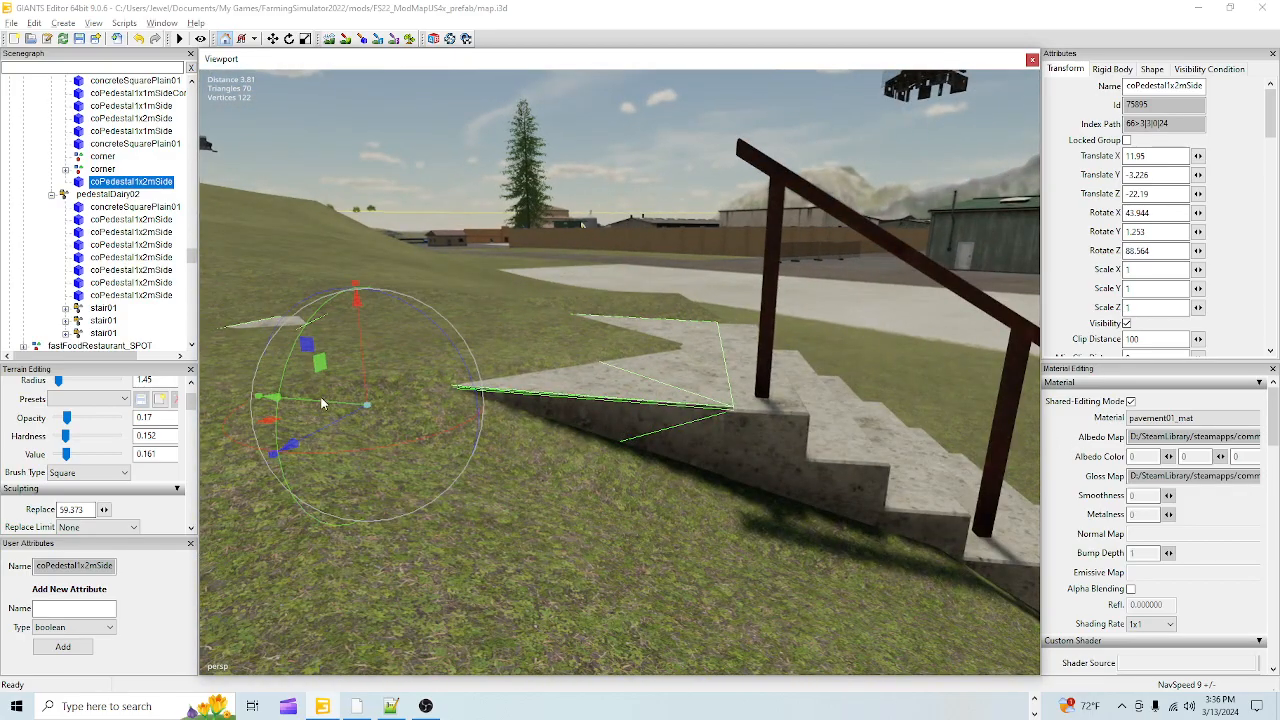
# - Tilt the slab level at Rotate 43.951, 0.871, 88.959 and place it at Translate 11.956, -3.241, -22.173
pyautogui.moveTo(320, 405); pyautogui.dragTo(316, 413)
pyautogui.keyDown('alt'); pyautogui.moveTo(448, 464); pyautogui.dragTo(488, 424); pyautogui.keyUp('alt')
pyautogui.scroll(5, 506, 428)
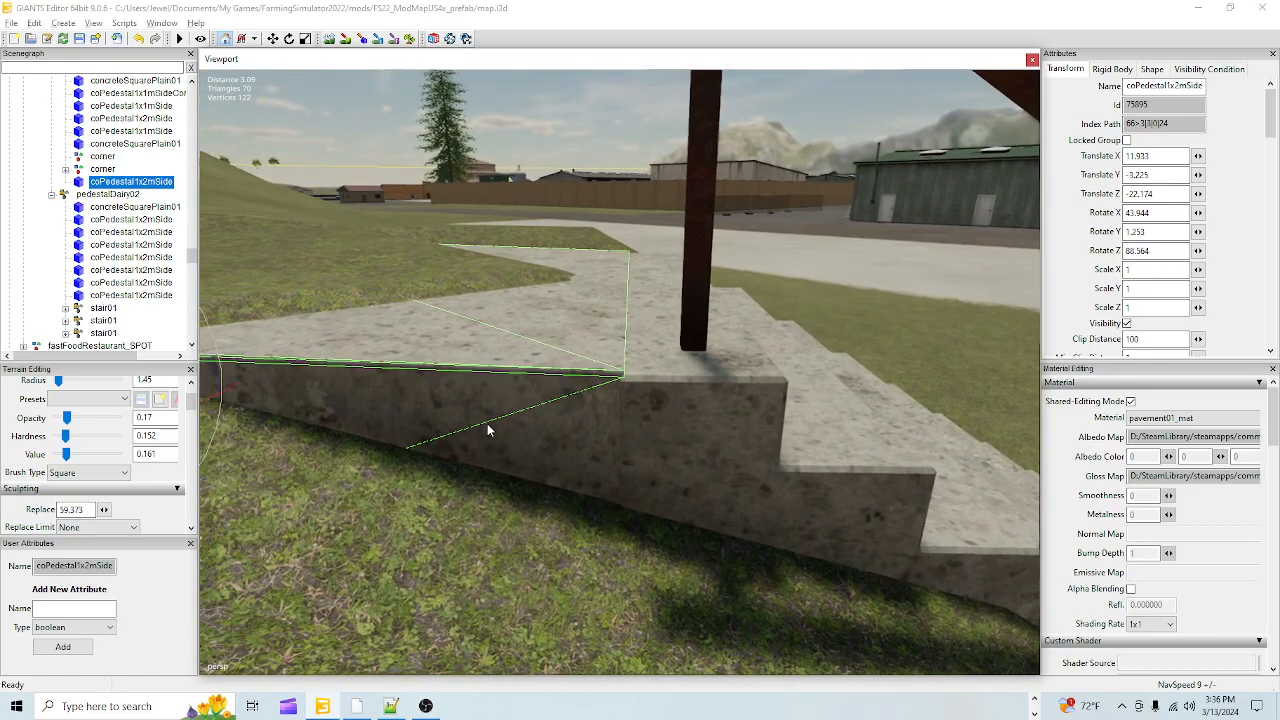
pyautogui.scroll(-4, 490, 419)
pyautogui.moveTo(283, 256); pyautogui.dragTo(247, 404)
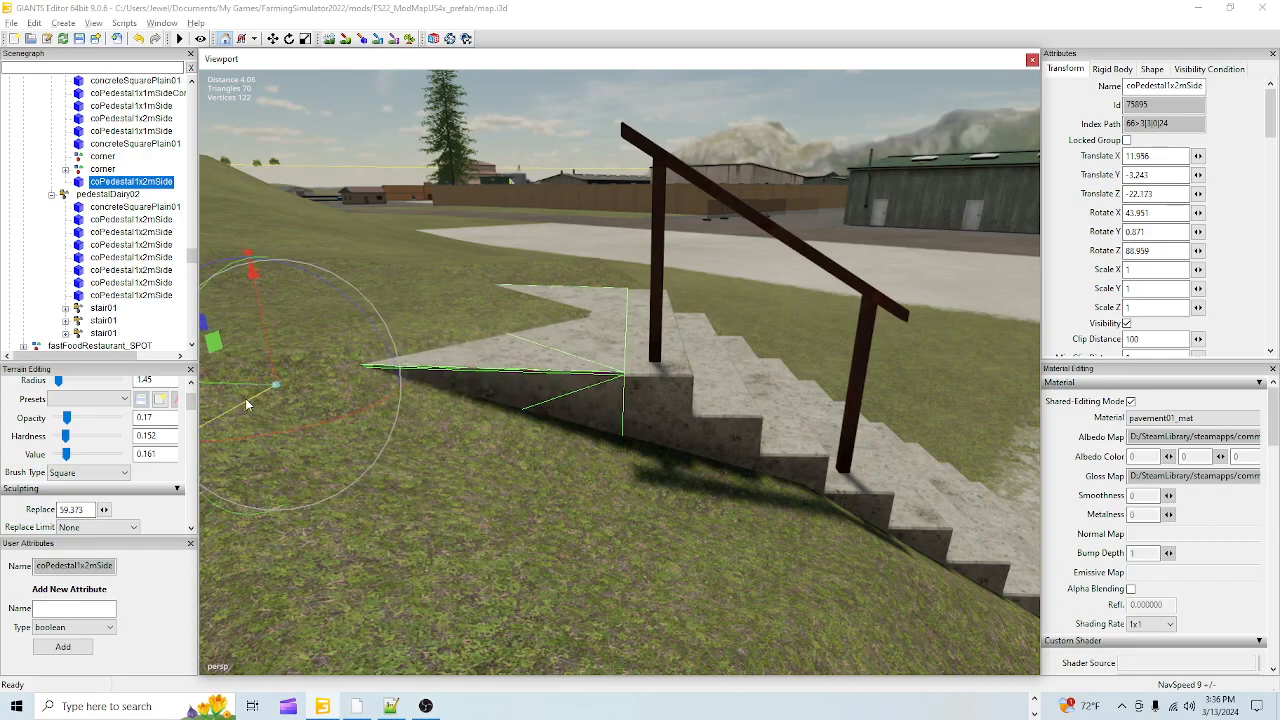
# - Align the slab's side edge with the top step at Translate X 11.949, Z -22.181
pyautogui.scroll(3, 513, 480)
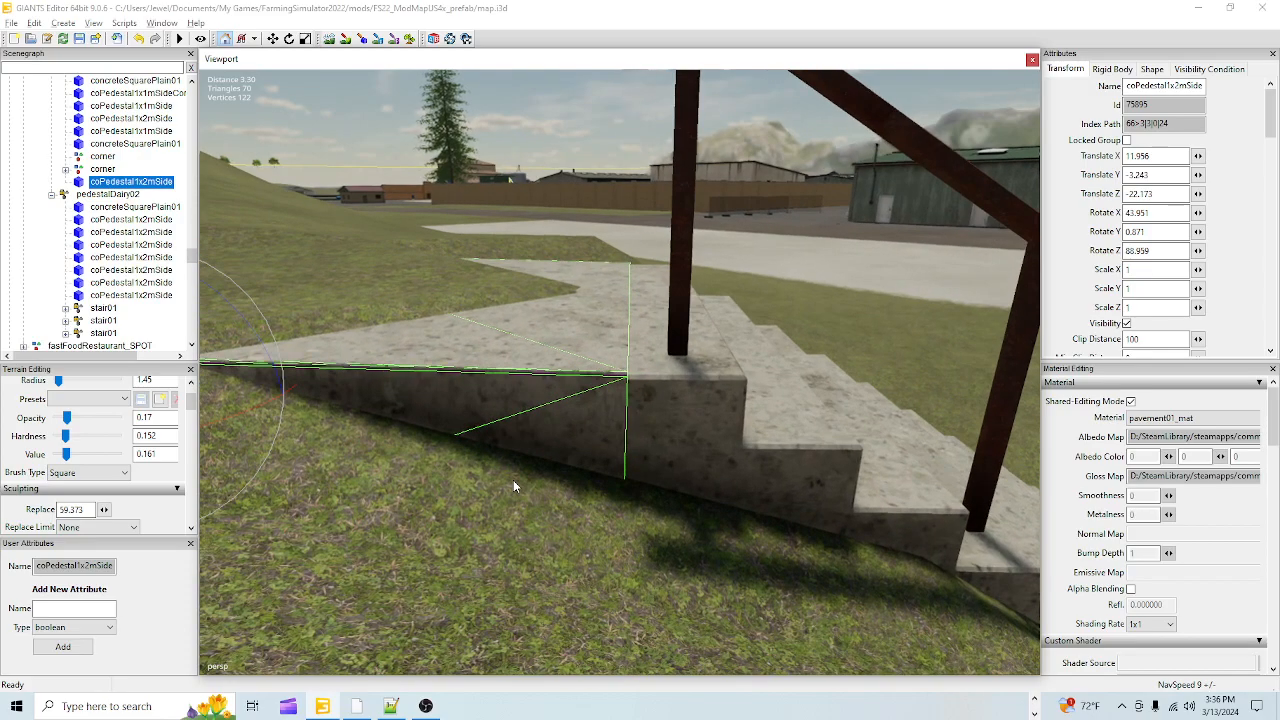
pyautogui.keyDown('alt'); pyautogui.moveTo(551, 501); pyautogui.dragTo(545, 463); pyautogui.keyUp('alt')
pyautogui.scroll(3, 615, 485)
pyautogui.scroll(-3, 597, 486)
pyautogui.keyDown('alt'); pyautogui.moveTo(495, 412); pyautogui.dragTo(429, 413); pyautogui.keyUp('alt')
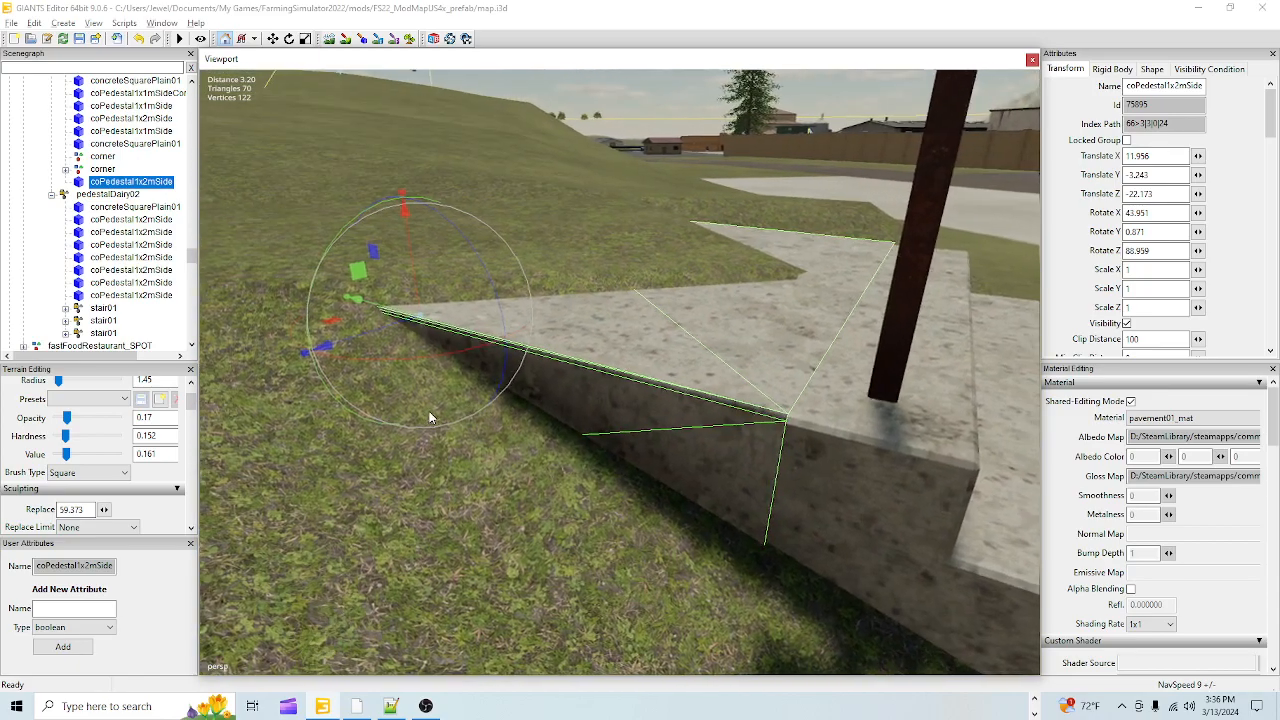
pyautogui.moveTo(373, 341); pyautogui.dragTo(298, 408)
pyautogui.scroll(2, 591, 475)
pyautogui.scroll(3, 591, 475)
pyautogui.moveTo(544, 440)
pyautogui.keyDown('alt'); pyautogui.mouseDown()
pyautogui.moveTo(606, 427)
pyautogui.moveTo(557, 446)
pyautogui.mouseUp(); pyautogui.keyUp('alt')
pyautogui.scroll(2, 606, 427)
pyautogui.scroll(-3, 559, 463)
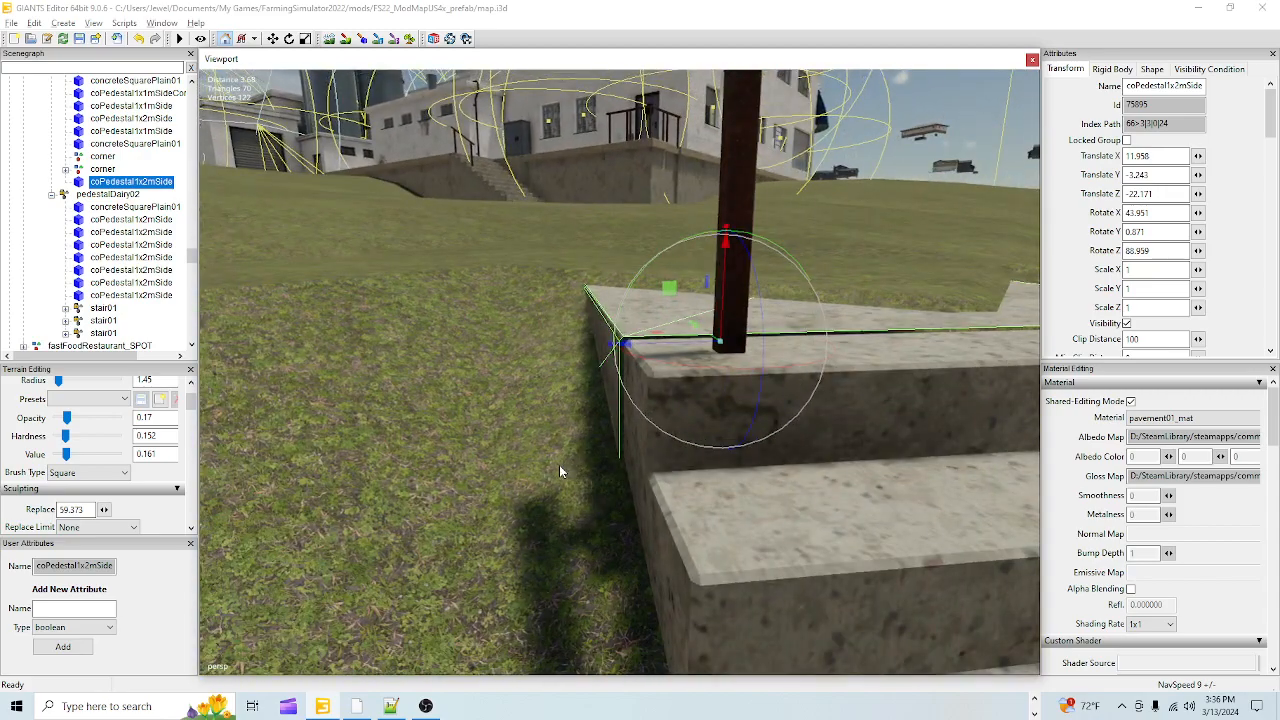
pyautogui.moveTo(654, 344); pyautogui.dragTo(657, 342)
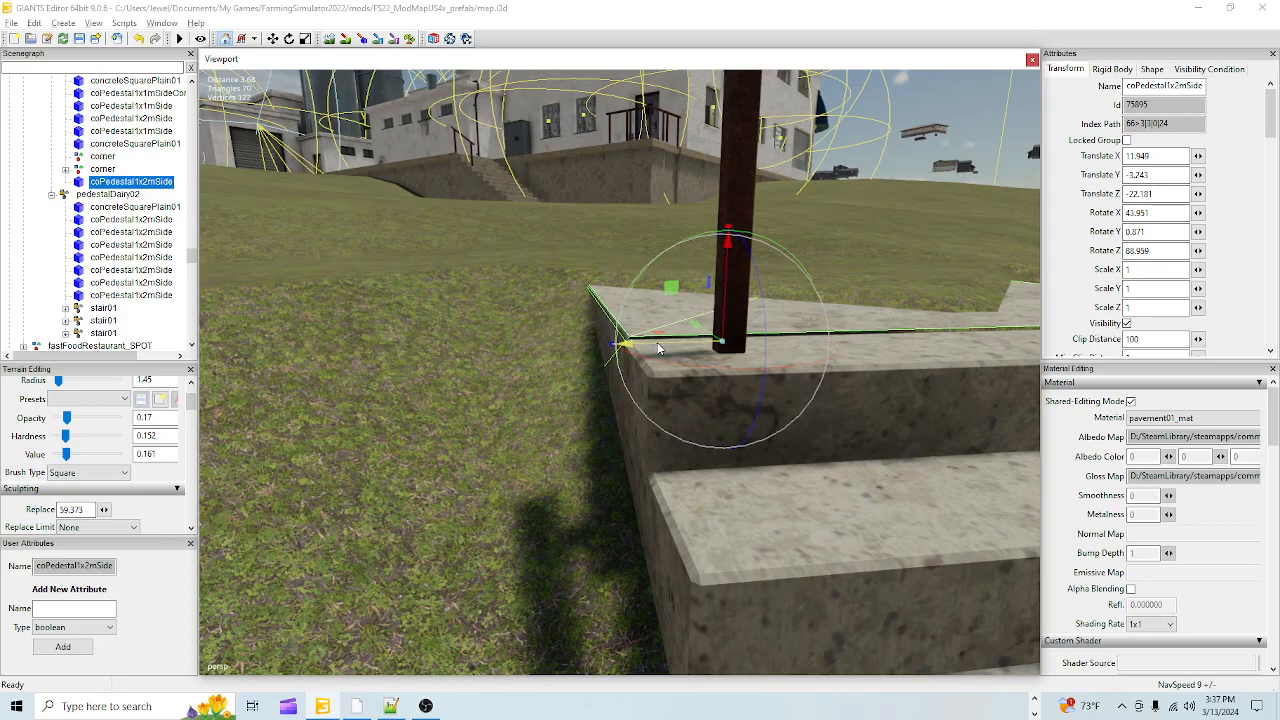
# - Lower the slab to Translate Y -3.253 to sit flush with the top step
pyautogui.keyDown('alt'); pyautogui.moveTo(640, 466); pyautogui.dragTo(591, 472); pyautogui.keyUp('alt')
pyautogui.scroll(2, 636, 462)
pyautogui.scroll(-2, 721, 490)
pyautogui.scroll(3, 738, 492)
pyautogui.scroll(-3, 555, 485)
pyautogui.scroll(2, 591, 472)
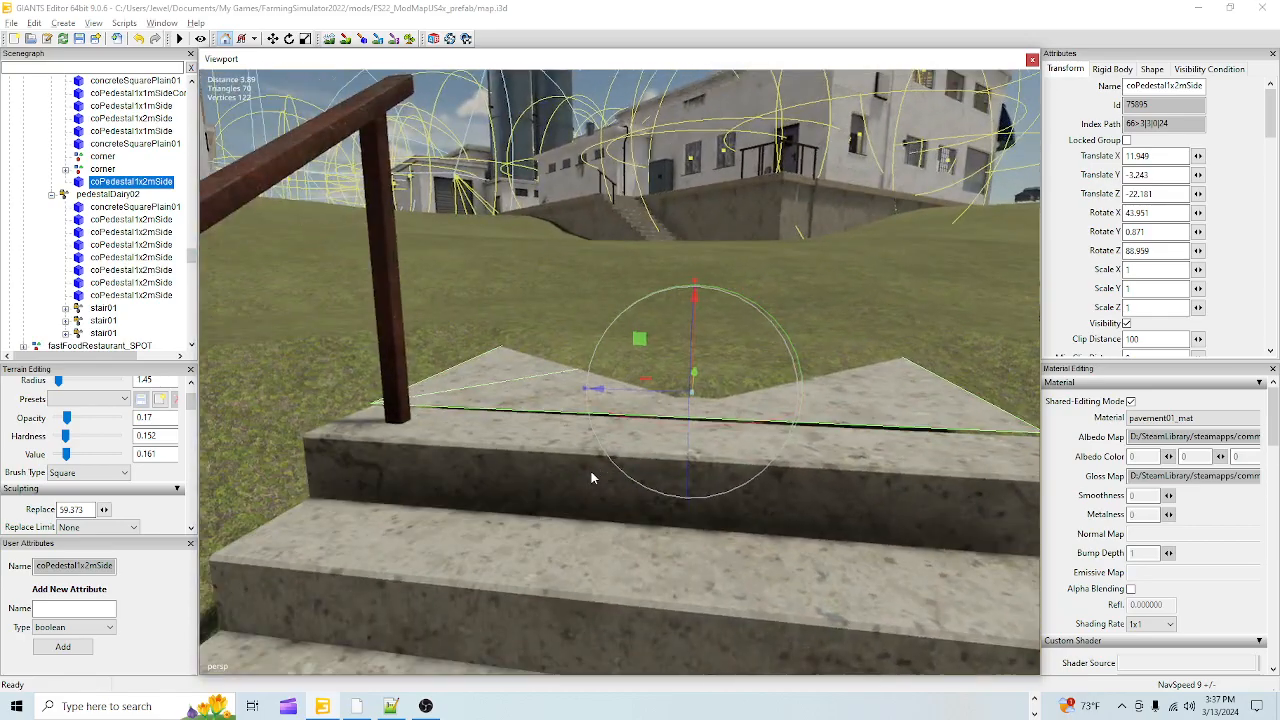
pyautogui.moveTo(697, 339); pyautogui.dragTo(695, 340)
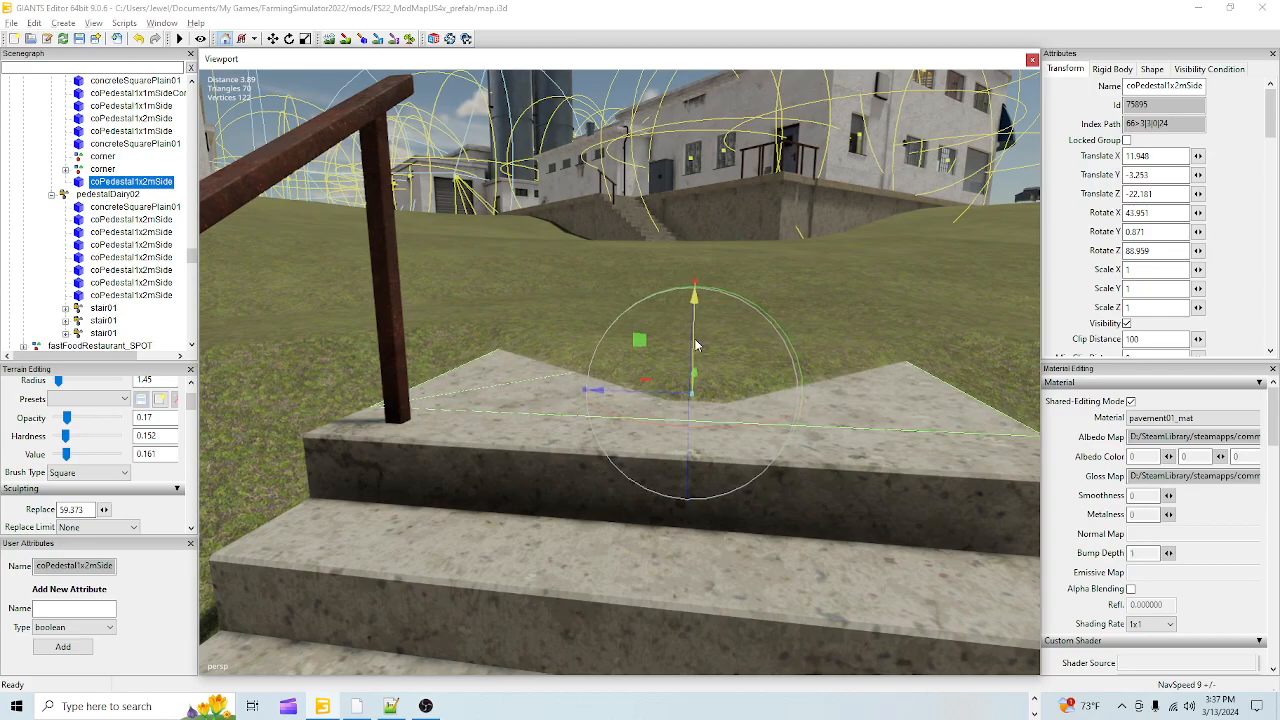
# - Adjust the slab's tilt to Rotate 43.953, 1.004, 89.088 and its position to Translate 11.95, -3.254, -22.182
pyautogui.keyDown('alt'); pyautogui.moveTo(726, 499); pyautogui.dragTo(465, 440); pyautogui.keyUp('alt')
pyautogui.scroll(2, 620, 485)
pyautogui.scroll(-5, 493, 470)
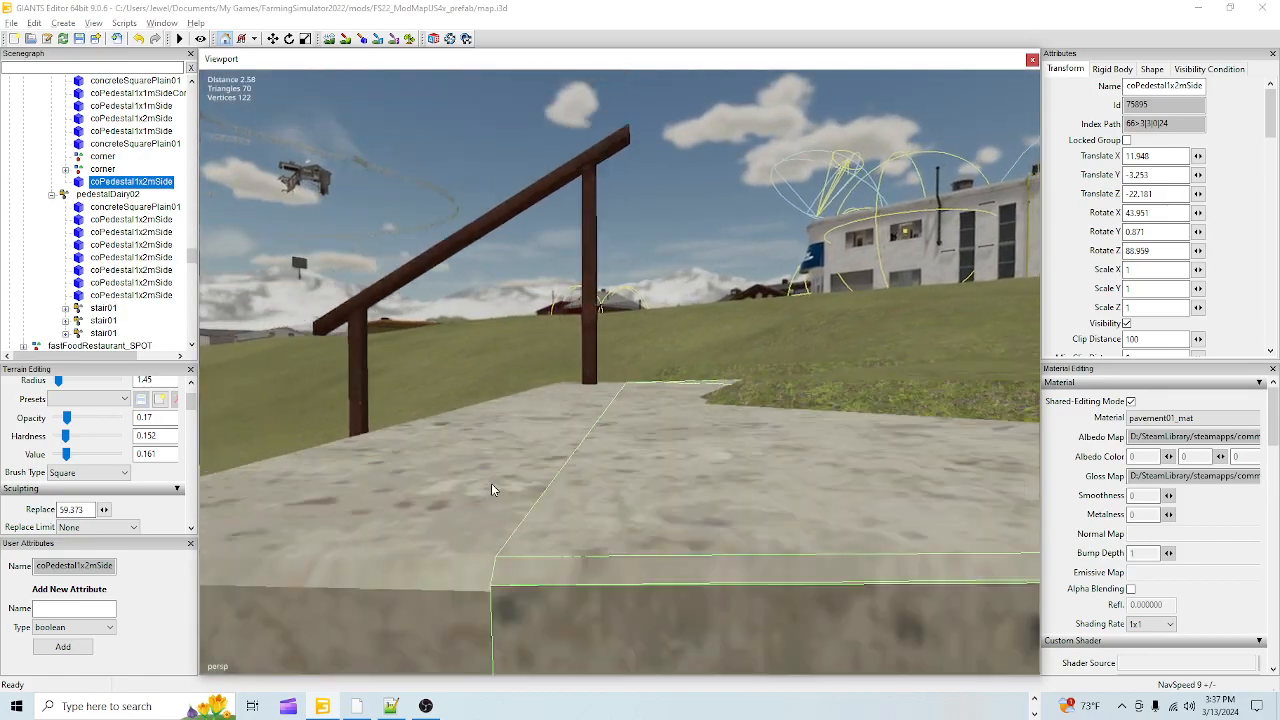
pyautogui.keyDown('alt'); pyautogui.moveTo(532, 509); pyautogui.dragTo(691, 490); pyautogui.keyUp('alt')
pyautogui.scroll(4, 490, 505)
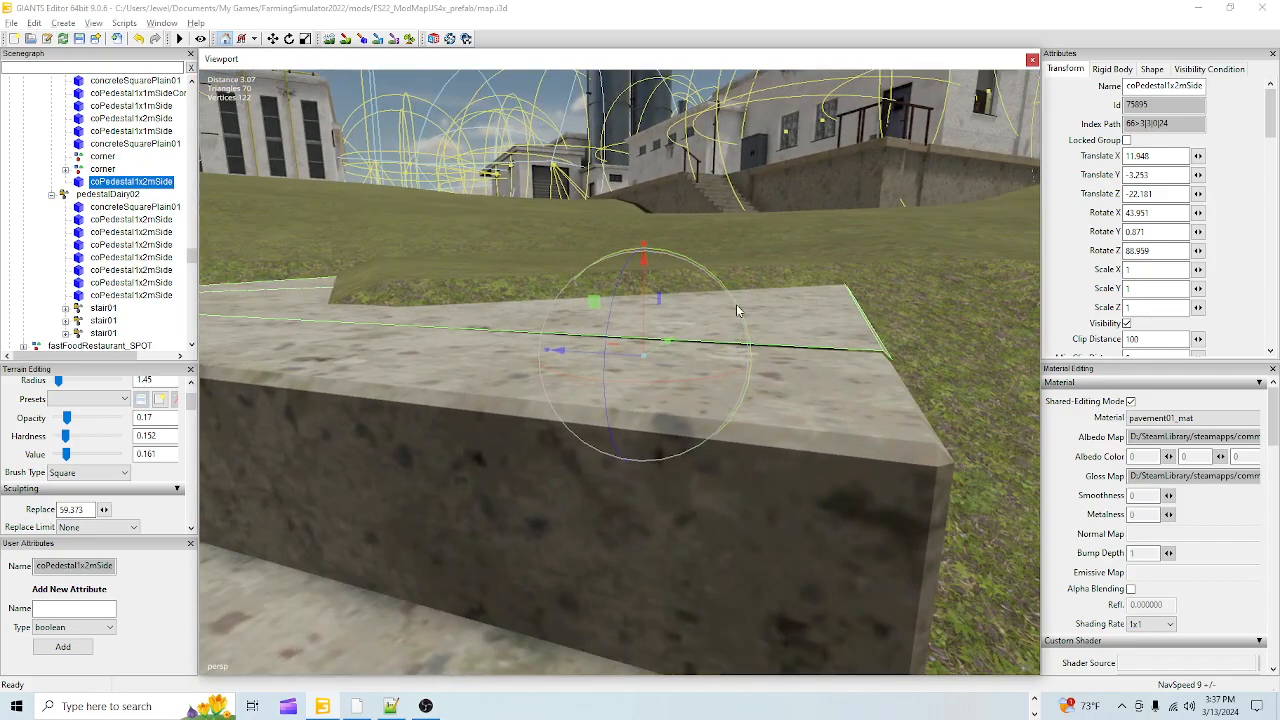
pyautogui.moveTo(688, 264); pyautogui.dragTo(649, 397)
pyautogui.scroll(2, 747, 364)
pyautogui.scroll(3, 751, 375)
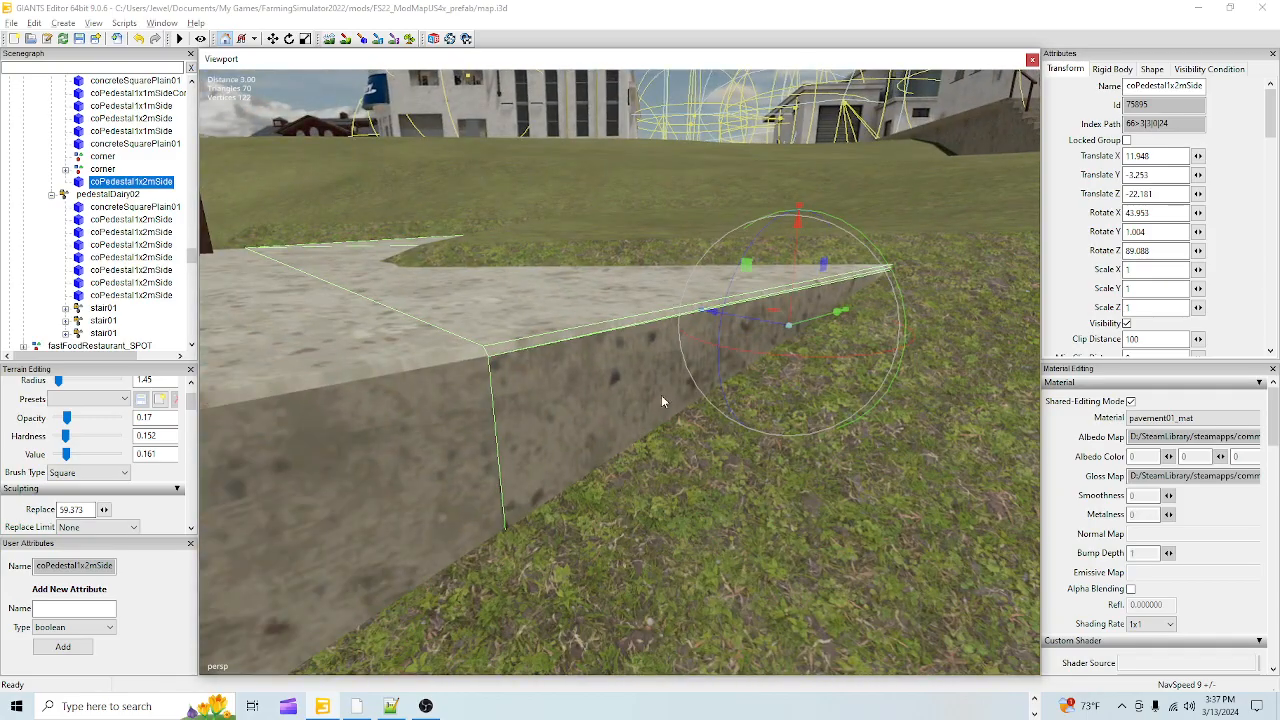
pyautogui.keyDown('alt'); pyautogui.moveTo(806, 326); pyautogui.dragTo(588, 469); pyautogui.keyUp('alt')
pyautogui.scroll(-2, 712, 513)
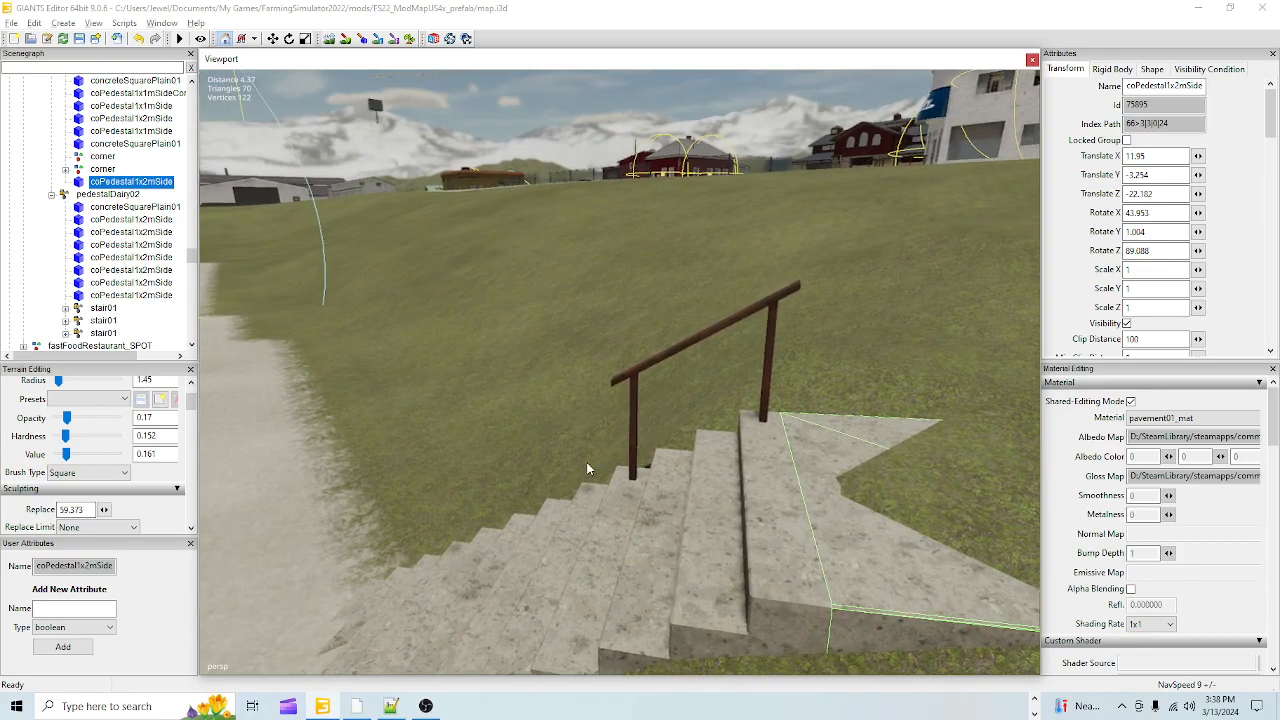
# - Correct the slab's tilt to Rotate 43.952, 0.917, 89.003 at the handrail corner
pyautogui.scroll(3, 586, 425)
pyautogui.moveTo(586, 425)
pyautogui.keyDown('alt'); pyautogui.mouseDown()
pyautogui.moveTo(904, 448)
pyautogui.moveTo(558, 424)
pyautogui.moveTo(585, 384)
pyautogui.moveTo(594, 394)
pyautogui.moveTo(568, 411)
pyautogui.moveTo(599, 396)
pyautogui.moveTo(585, 418)
pyautogui.moveTo(606, 402)
pyautogui.moveTo(596, 415)
pyautogui.mouseUp(); pyautogui.keyUp('alt')
pyautogui.scroll(1, 569, 400)
pyautogui.scroll(2, 590, 390)
pyautogui.scroll(-2, 579, 415)
pyautogui.scroll(2, 599, 396)
pyautogui.scroll(2, 585, 418)
pyautogui.scroll(-2, 606, 402)
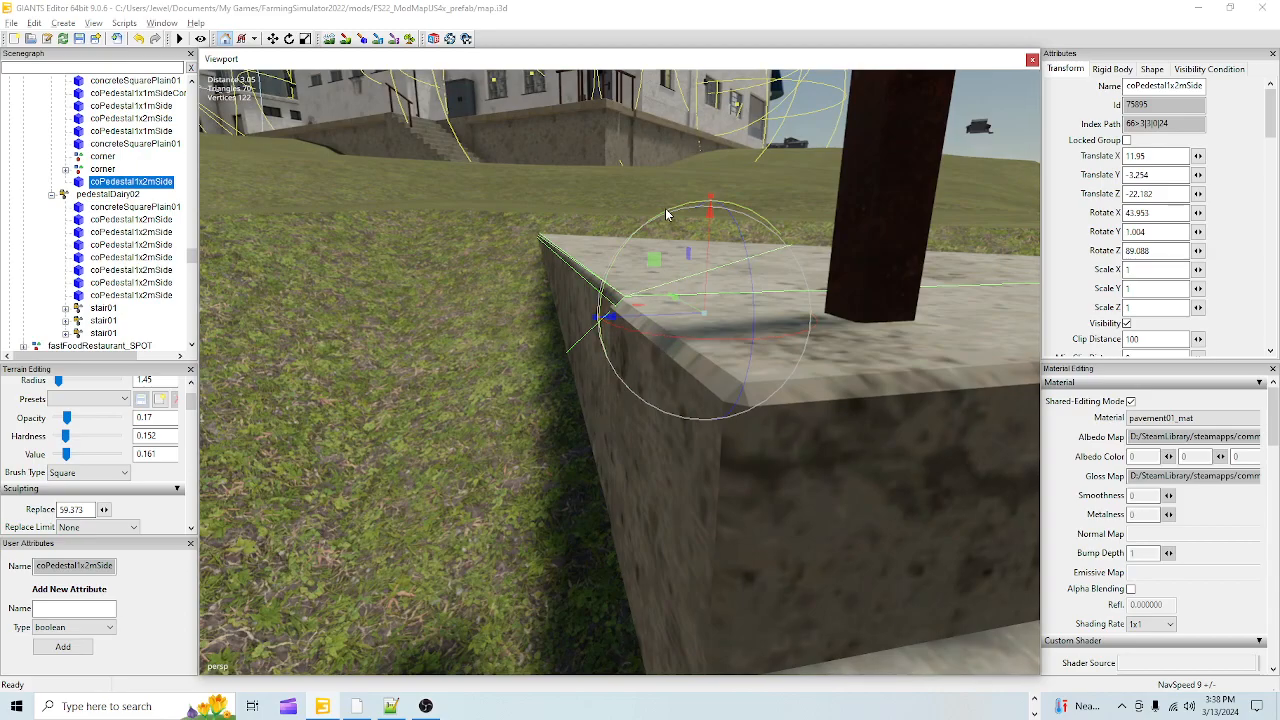
pyautogui.keyDown('alt'); pyautogui.moveTo(667, 213); pyautogui.dragTo(634, 410); pyautogui.keyUp('alt')
pyautogui.scroll(-5, 622, 452)
pyautogui.keyDown('alt'); pyautogui.moveTo(644, 480); pyautogui.dragTo(670, 466); pyautogui.keyUp('alt')
# - Sculpt the terrain down off the landing slab, enlarging the brush radius from 0.45 to 1.45
pyautogui.click(344, 39)
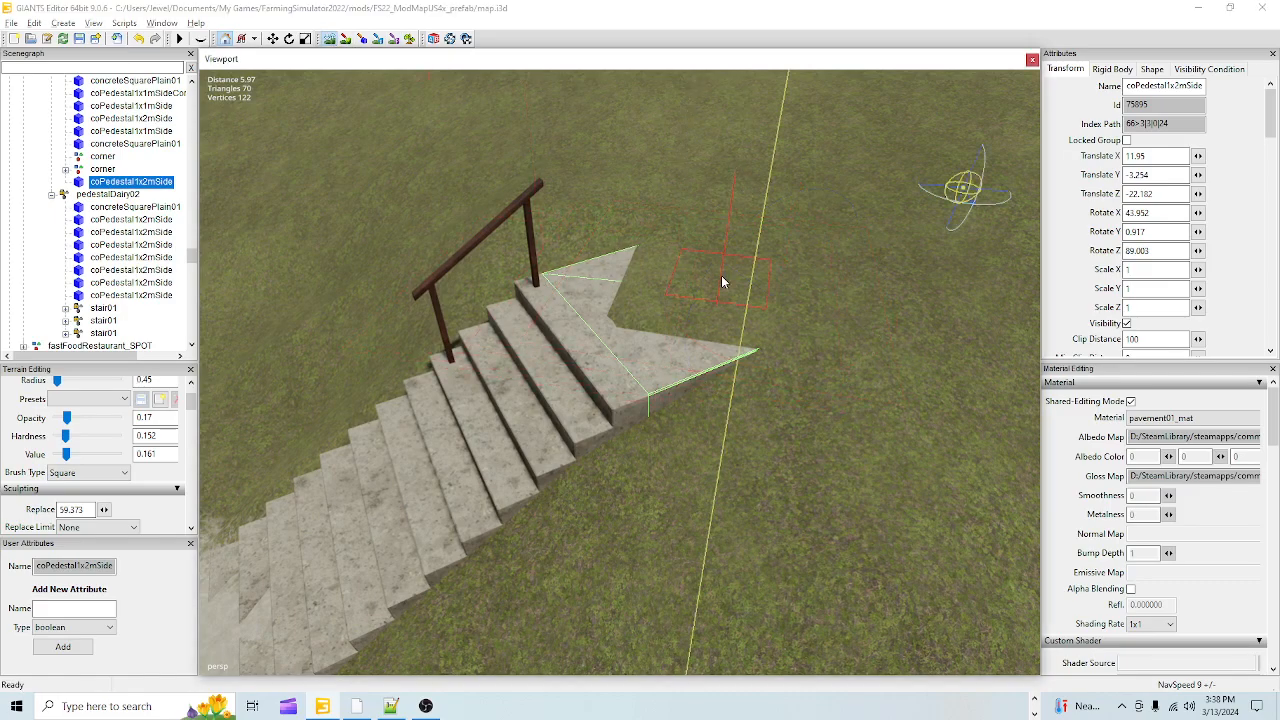
pyautogui.moveTo(708, 282); pyautogui.dragTo(669, 269)
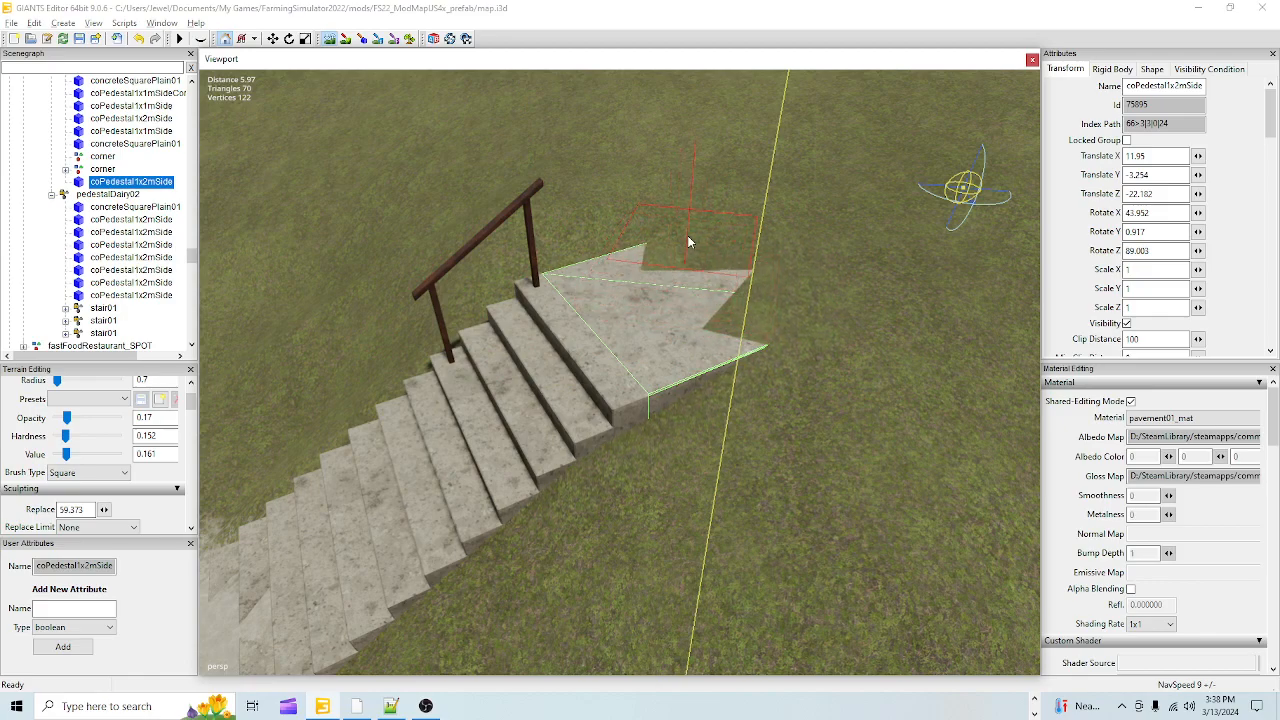
pyautogui.scroll(3, 694, 265)
pyautogui.moveTo(713, 226); pyautogui.dragTo(723, 213)
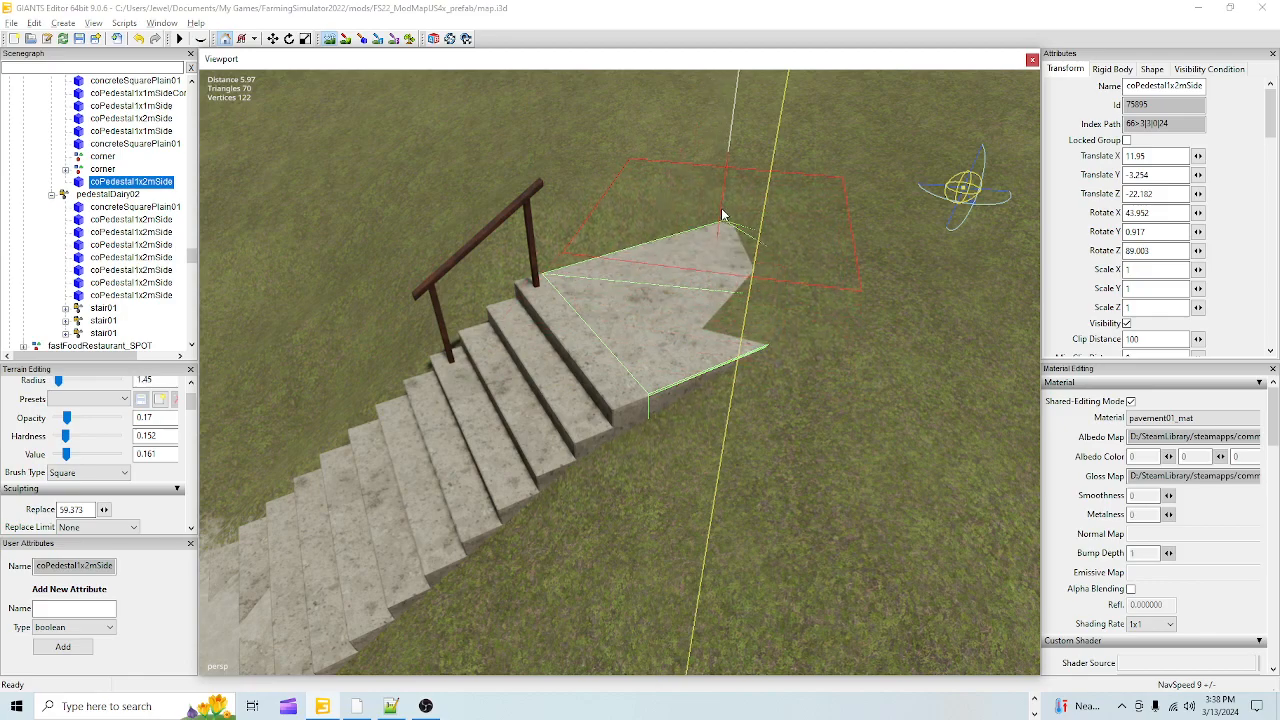
pyautogui.moveTo(727, 262)
pyautogui.mouseDown()
pyautogui.moveTo(885, 256)
pyautogui.moveTo(880, 266)
pyautogui.mouseUp()
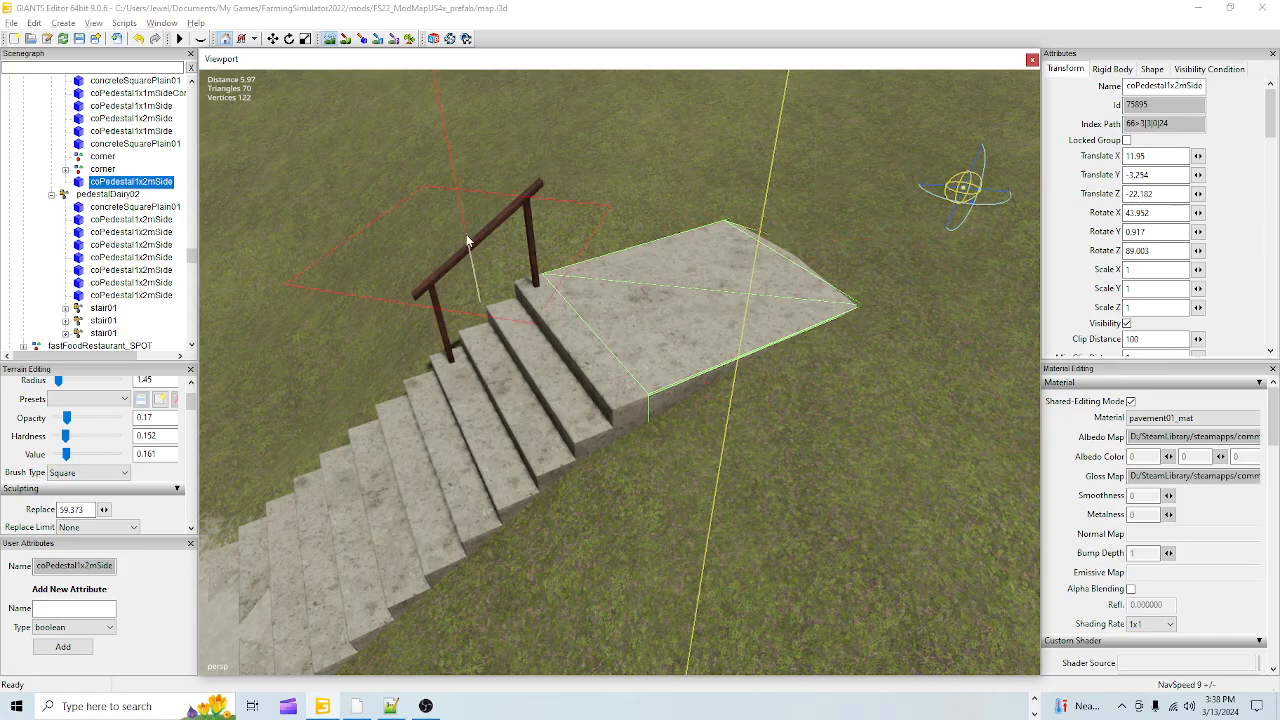
pyautogui.click(337, 37)
# - Sample the paved yard's terrain height as the sculpting Replace value, 56.957
pyautogui.scroll(-10, 579, 201)
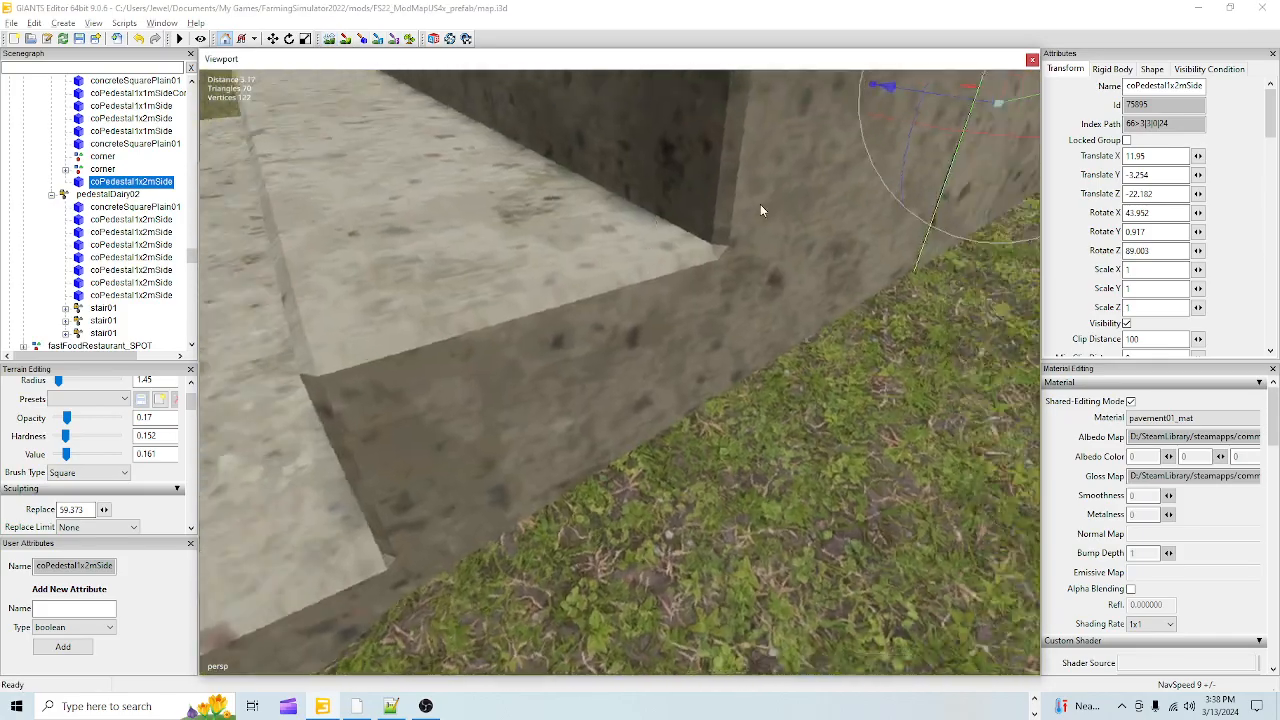
pyautogui.keyDown('alt'); pyautogui.moveTo(760, 210); pyautogui.dragTo(670, 357); pyautogui.keyUp('alt')
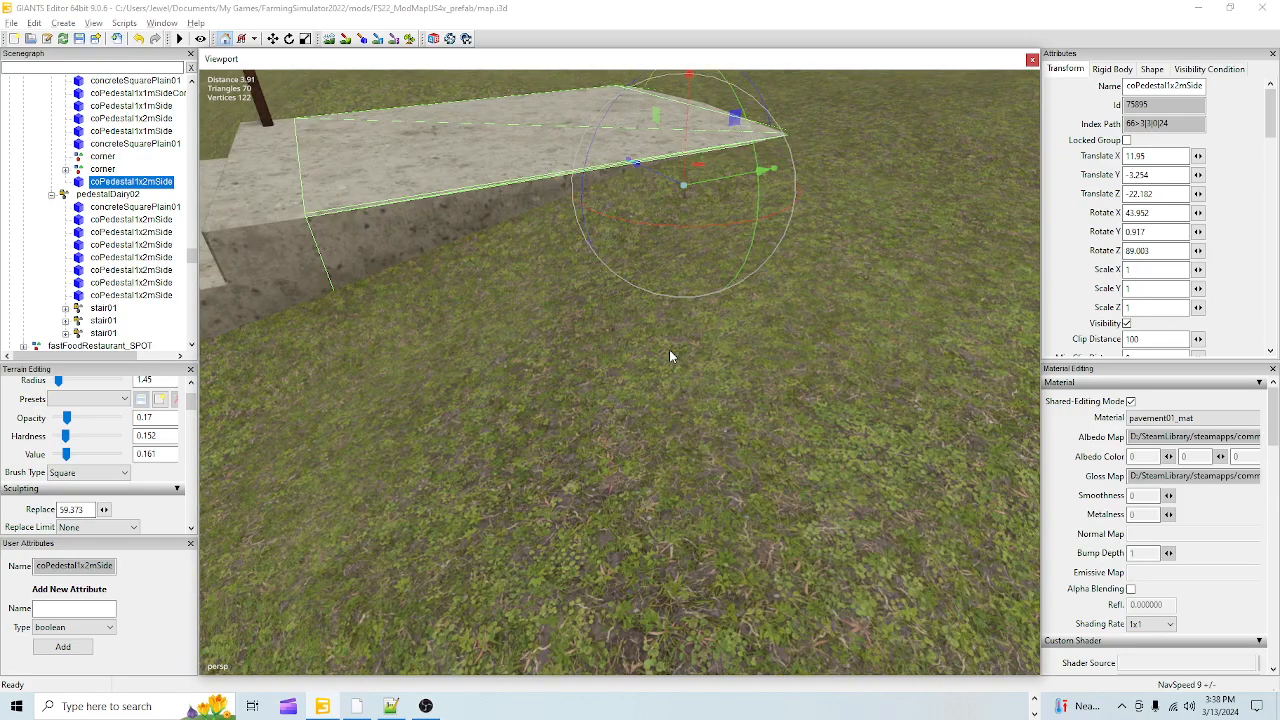
pyautogui.keyDown('alt'); pyautogui.moveTo(822, 260); pyautogui.dragTo(638, 367); pyautogui.keyUp('alt')
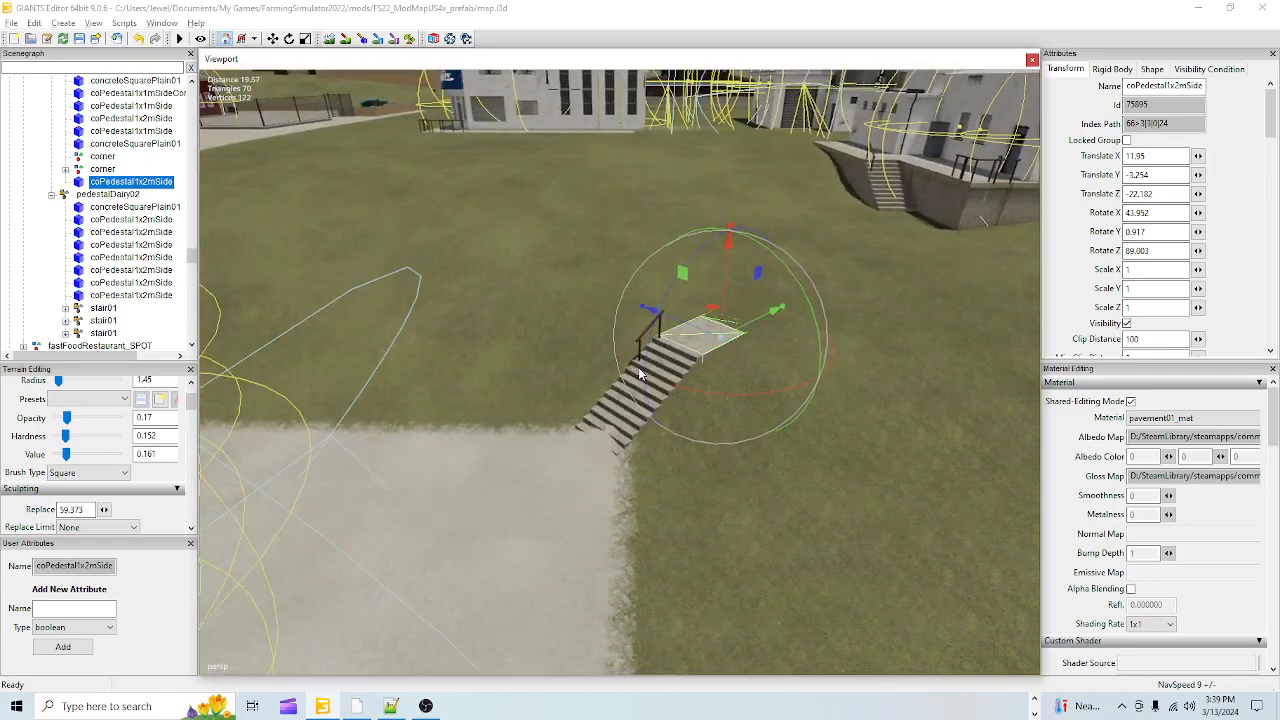
pyautogui.click(329, 40)
pyautogui.keyDown('ctrl'); pyautogui.click(407, 515); pyautogui.keyUp('ctrl')
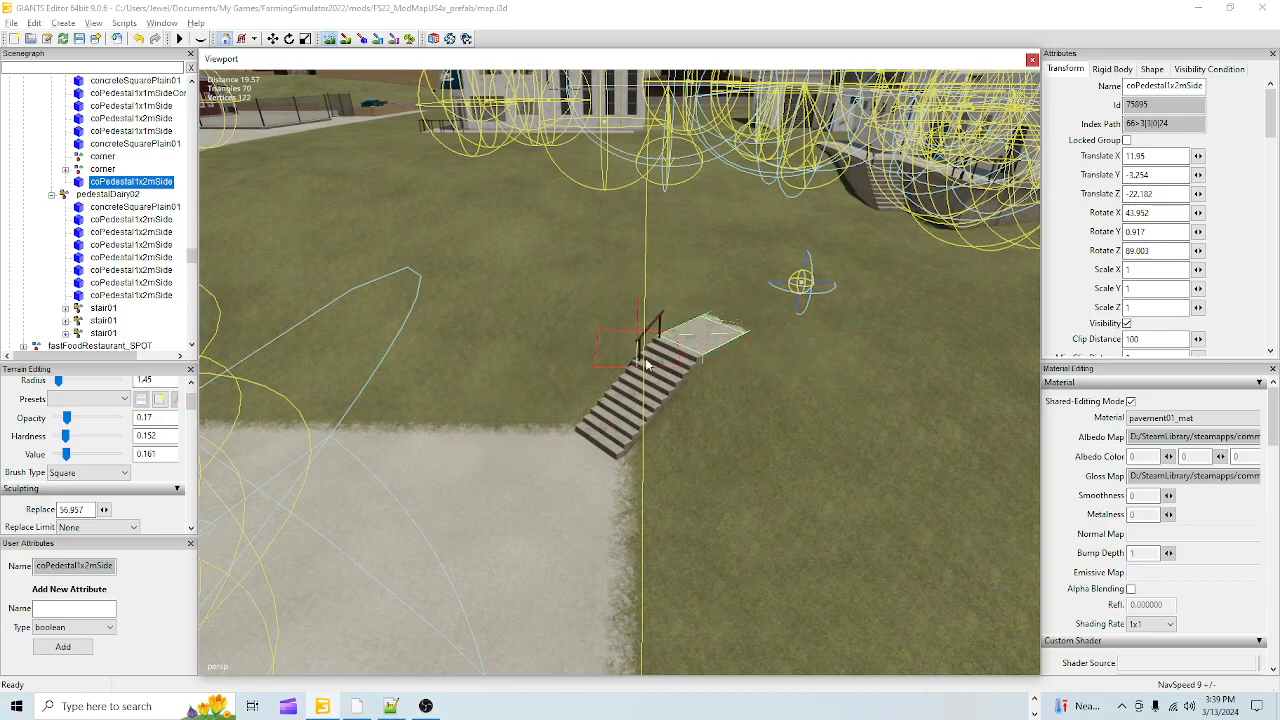
pyautogui.click(331, 38)
# - Examine the landing slab and the surrounding terrain at the top of the stairs from several angles
pyautogui.keyDown('alt'); pyautogui.moveTo(700, 450); pyautogui.dragTo(653, 472, button='middle'); pyautogui.keyUp('alt')
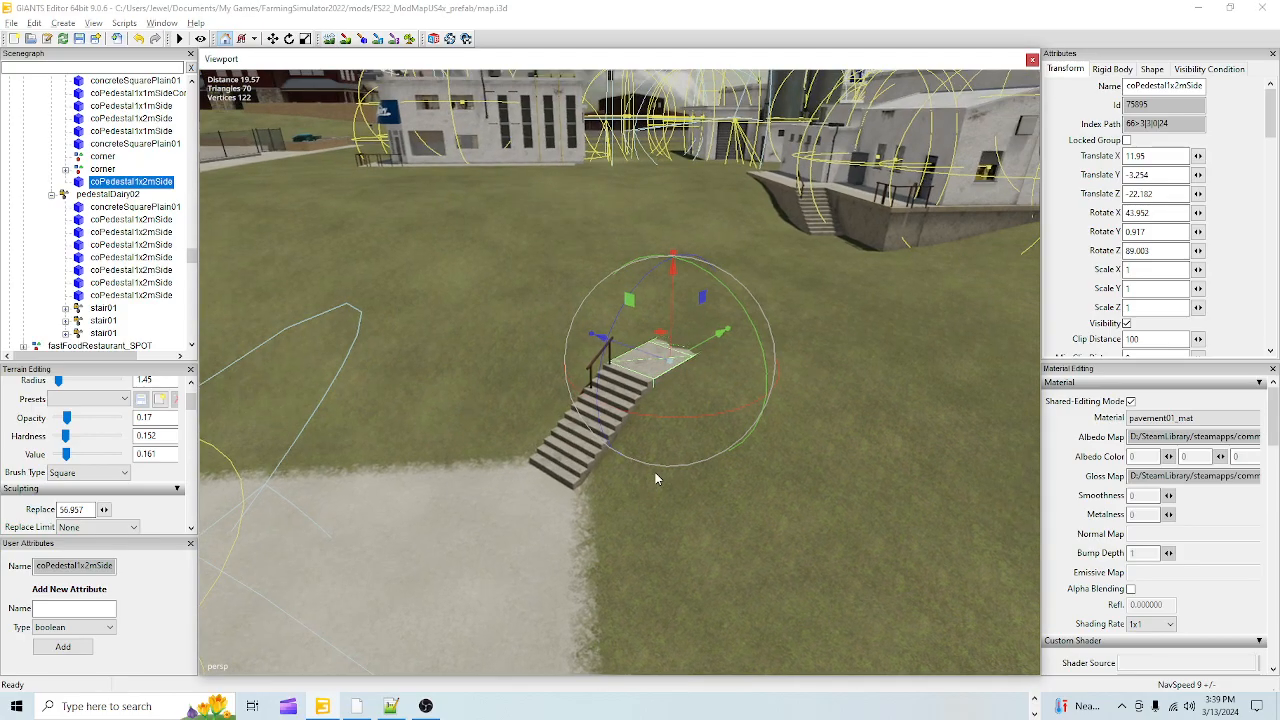
pyautogui.keyDown('alt'); pyautogui.moveTo(650, 505); pyautogui.dragTo(710, 300, button='right'); pyautogui.keyUp('alt')
pyautogui.keyDown('alt'); pyautogui.moveTo(661, 387); pyautogui.dragTo(766, 312); pyautogui.keyUp('alt')
pyautogui.keyDown('alt'); pyautogui.moveTo(667, 480); pyautogui.dragTo(683, 433, button='right'); pyautogui.keyUp('alt')
pyautogui.keyDown('alt'); pyautogui.moveTo(684, 434); pyautogui.dragTo(526, 456); pyautogui.keyUp('alt')
pyautogui.keyDown('alt'); pyautogui.moveTo(526, 456); pyautogui.dragTo(498, 522, button='right'); pyautogui.keyUp('alt')
pyautogui.keyDown('alt'); pyautogui.moveTo(500, 523); pyautogui.dragTo(591, 541); pyautogui.keyUp('alt')
pyautogui.keyDown('alt'); pyautogui.moveTo(597, 505); pyautogui.dragTo(608, 531, button='right'); pyautogui.keyUp('alt')
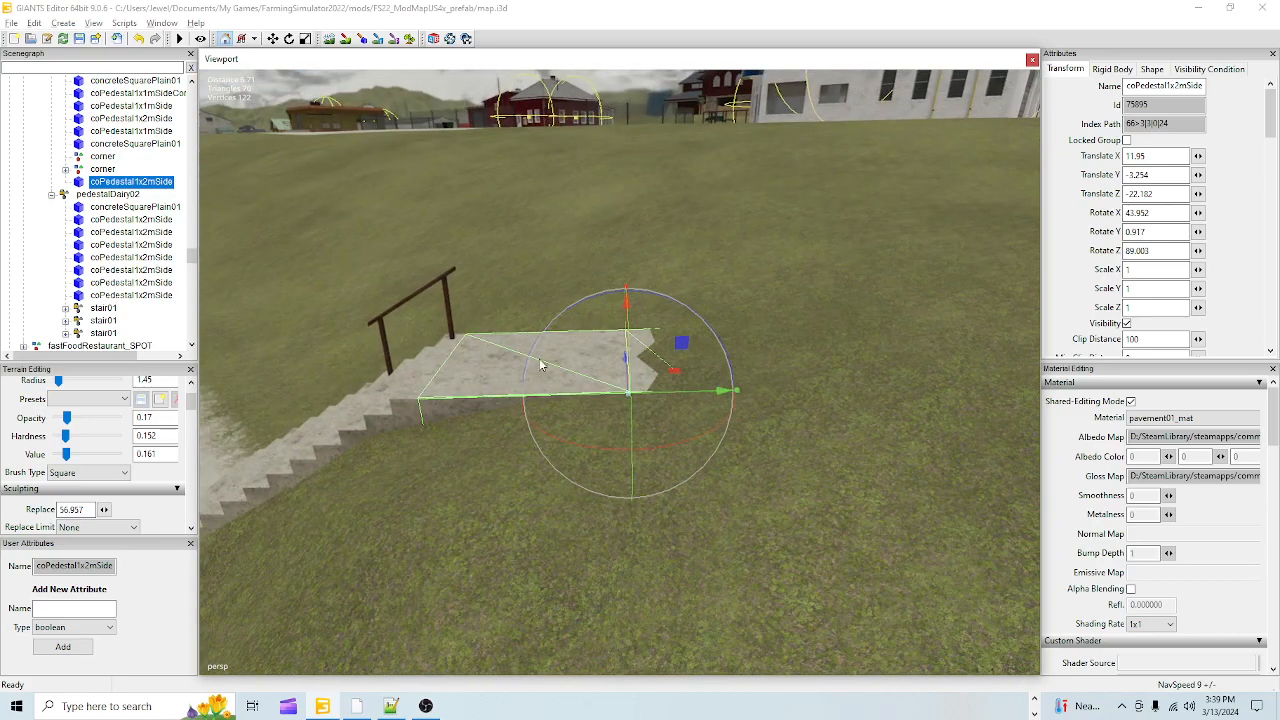
pyautogui.keyDown('alt'); pyautogui.moveTo(546, 429); pyautogui.dragTo(615, 432); pyautogui.keyUp('alt')
pyautogui.keyDown('alt'); pyautogui.moveTo(615, 432); pyautogui.dragTo(594, 461, button='right'); pyautogui.keyUp('alt')
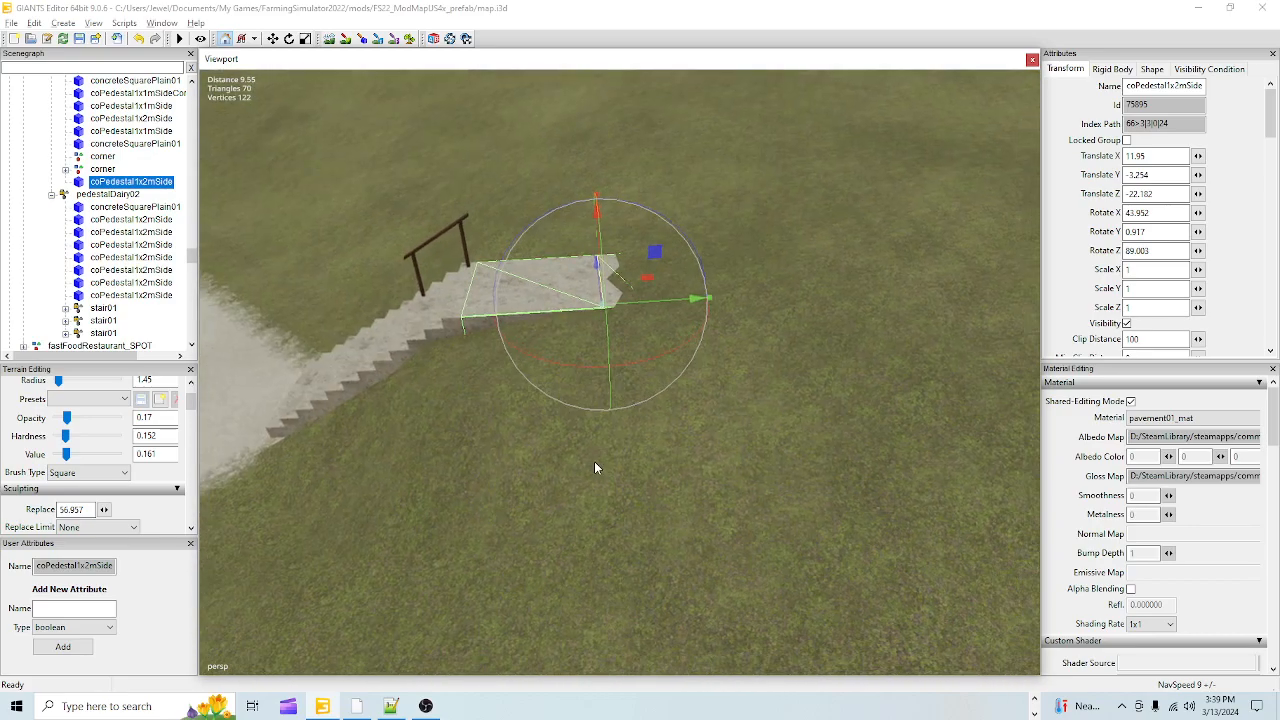
pyautogui.keyDown('alt'); pyautogui.moveTo(594, 461); pyautogui.dragTo(562, 448); pyautogui.keyUp('alt')
pyautogui.keyDown('alt'); pyautogui.moveTo(562, 448); pyautogui.dragTo(572, 492, button='right'); pyautogui.keyUp('alt')
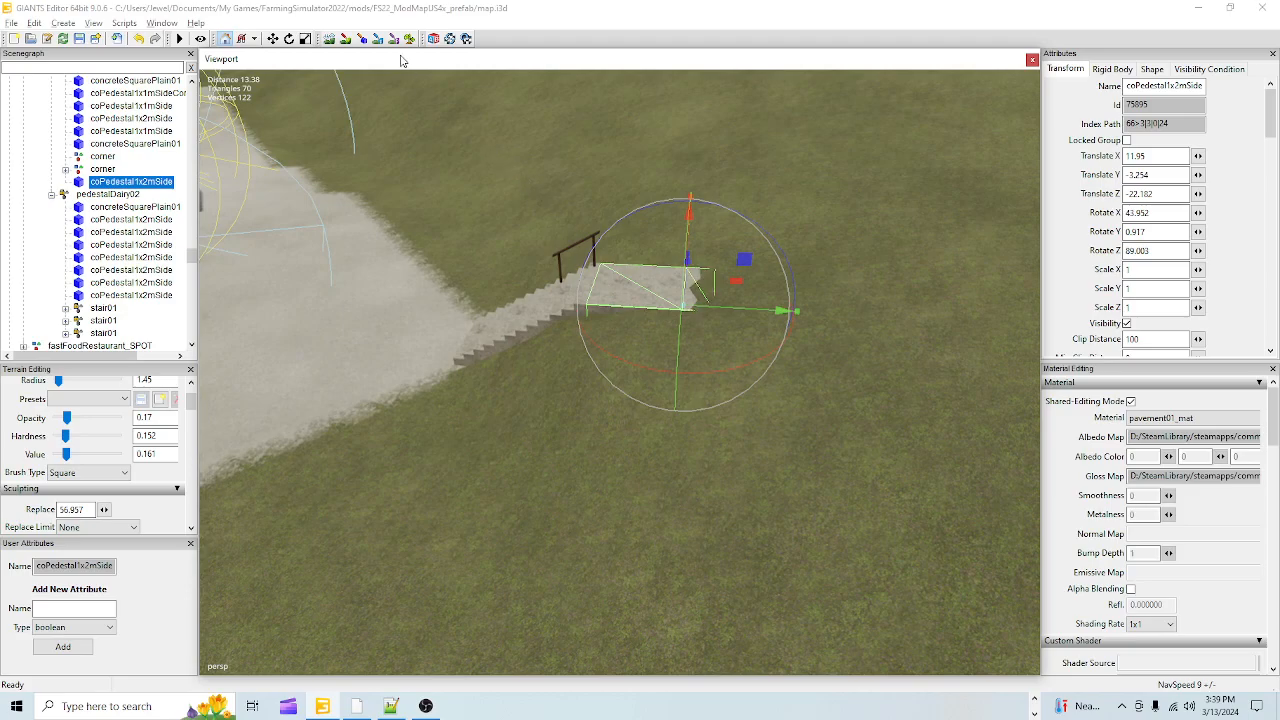
# - Sculpt the terrain off the outer end of the landing slab, enlarging the brush radius to 3.2
pyautogui.click(329, 39)
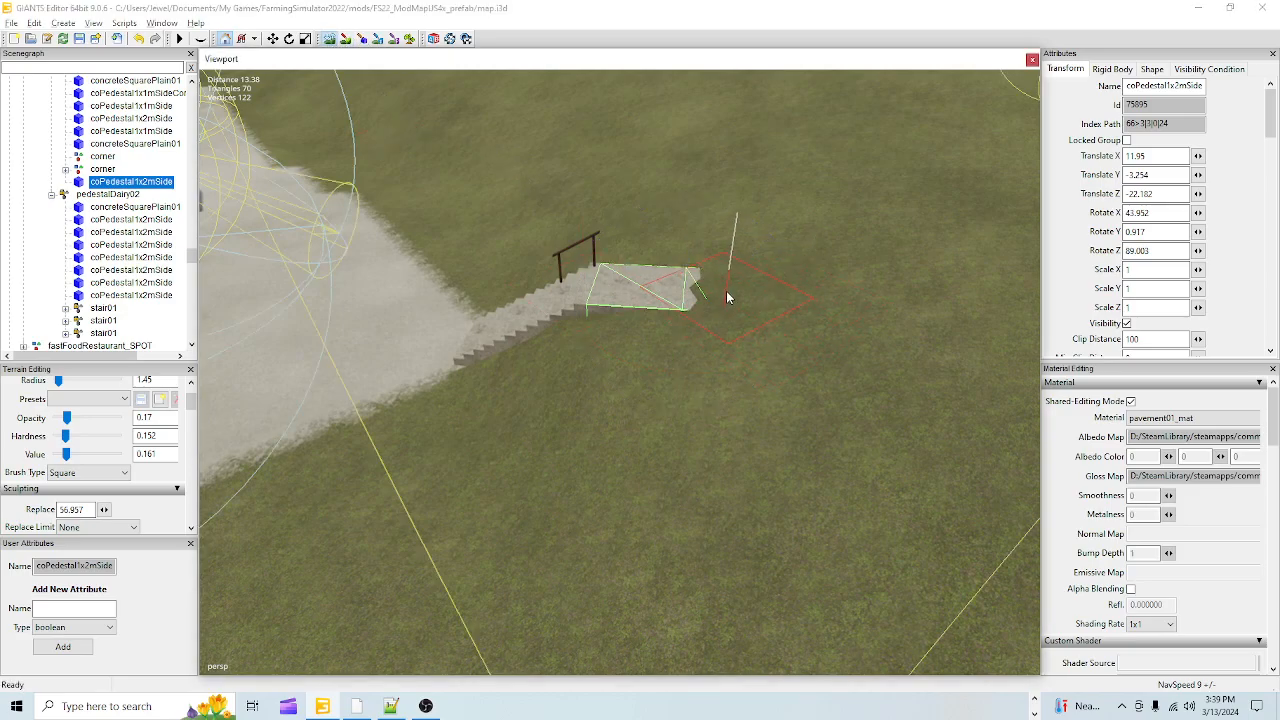
pyautogui.moveTo(691, 286)
pyautogui.mouseDown(button='middle')
pyautogui.moveTo(687, 273)
pyautogui.moveTo(700, 289)
pyautogui.mouseUp(button='middle')
pyautogui.scroll(5, 745, 322)
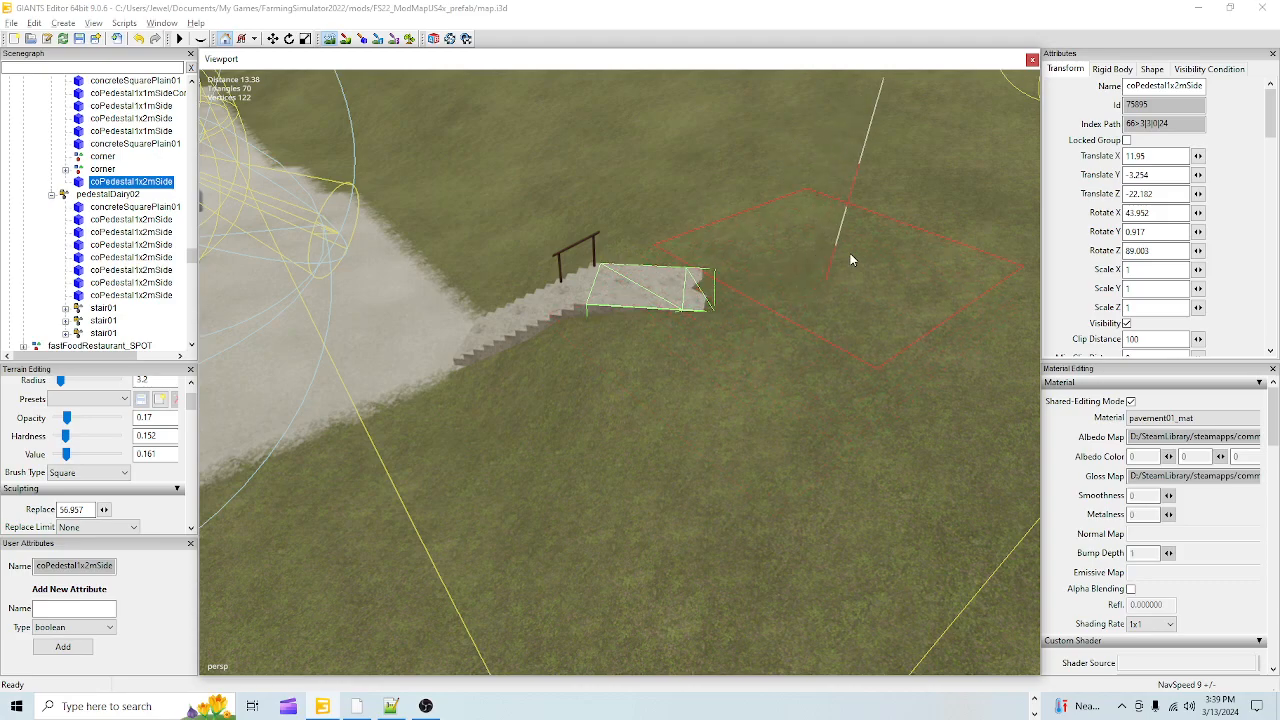
pyautogui.scroll(-2, 910, 210)
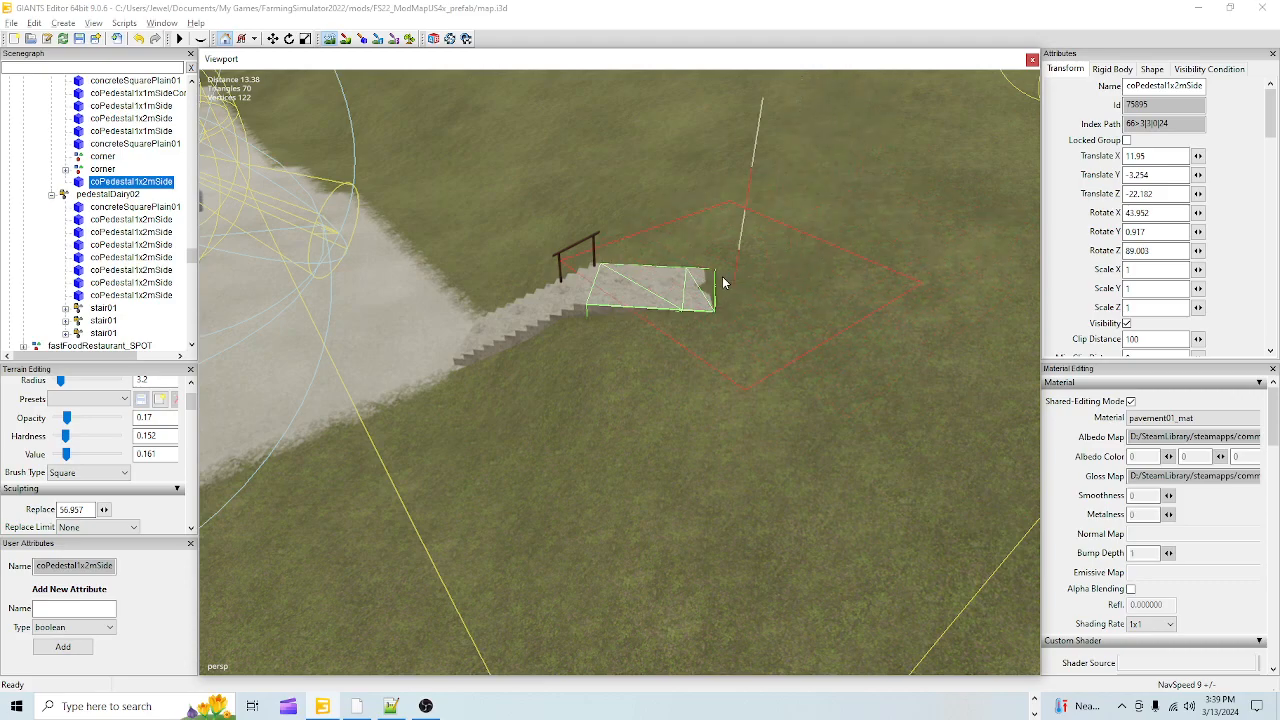
pyautogui.click(332, 40)
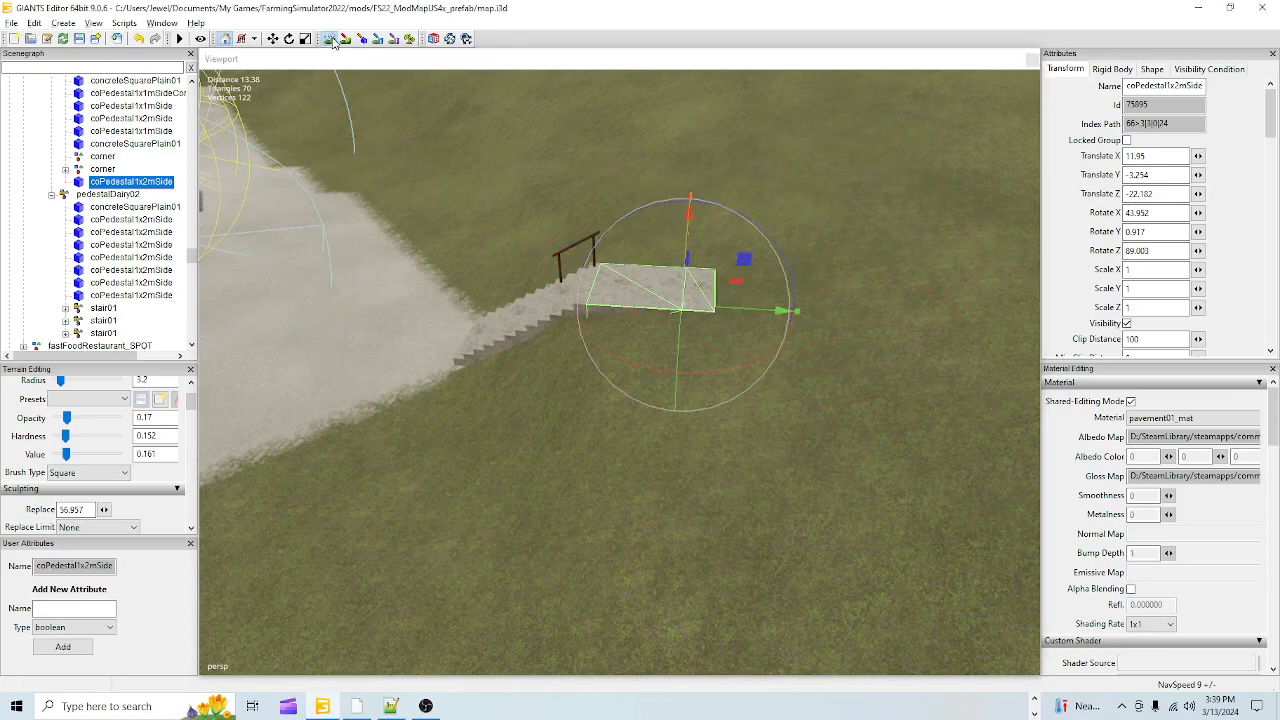
# - Examine up close how the landing slab's outer end and side edge meet the ground
pyautogui.scroll(4, 696, 427)
pyautogui.keyDown('alt'); pyautogui.moveTo(742, 447); pyautogui.dragTo(790, 338); pyautogui.keyUp('alt')
pyautogui.scroll(6, 790, 338)
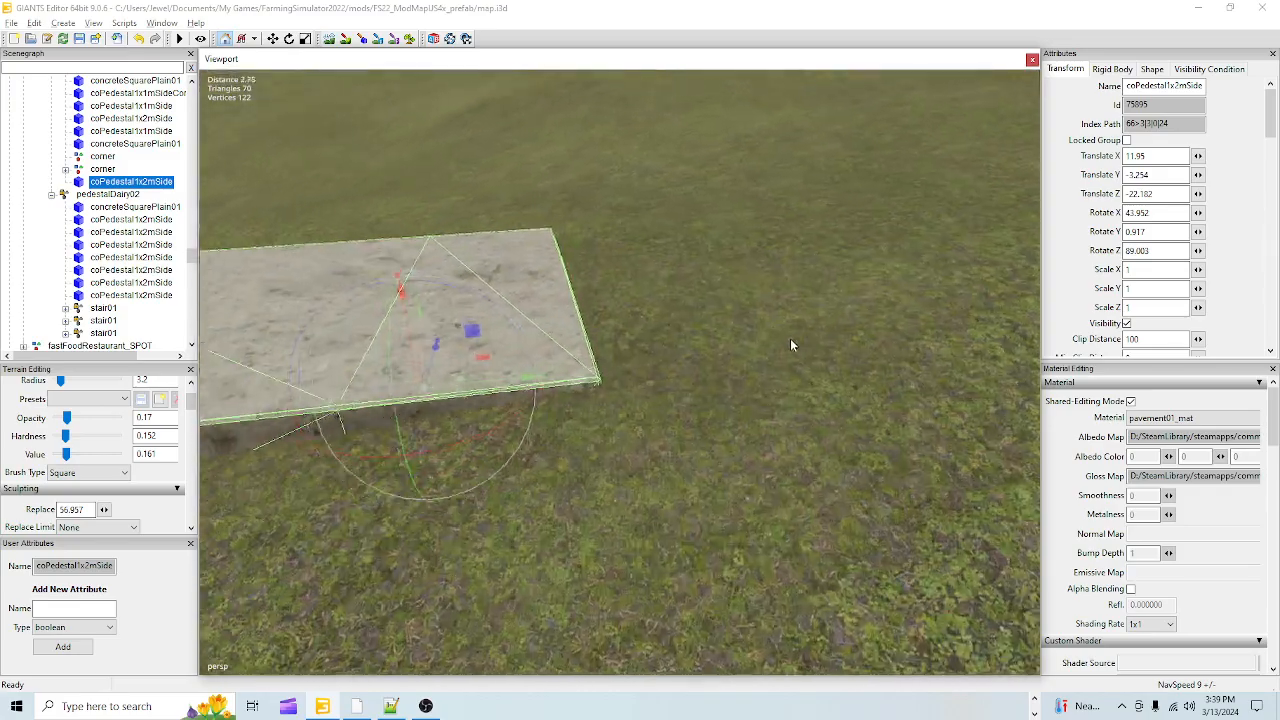
pyautogui.keyDown('alt'); pyautogui.moveTo(744, 405); pyautogui.dragTo(420, 355); pyautogui.keyUp('alt')
pyautogui.scroll(2, 741, 347)
pyautogui.scroll(-3, 726, 355)
pyautogui.scroll(2, 713, 359)
pyautogui.scroll(1, 708, 358)
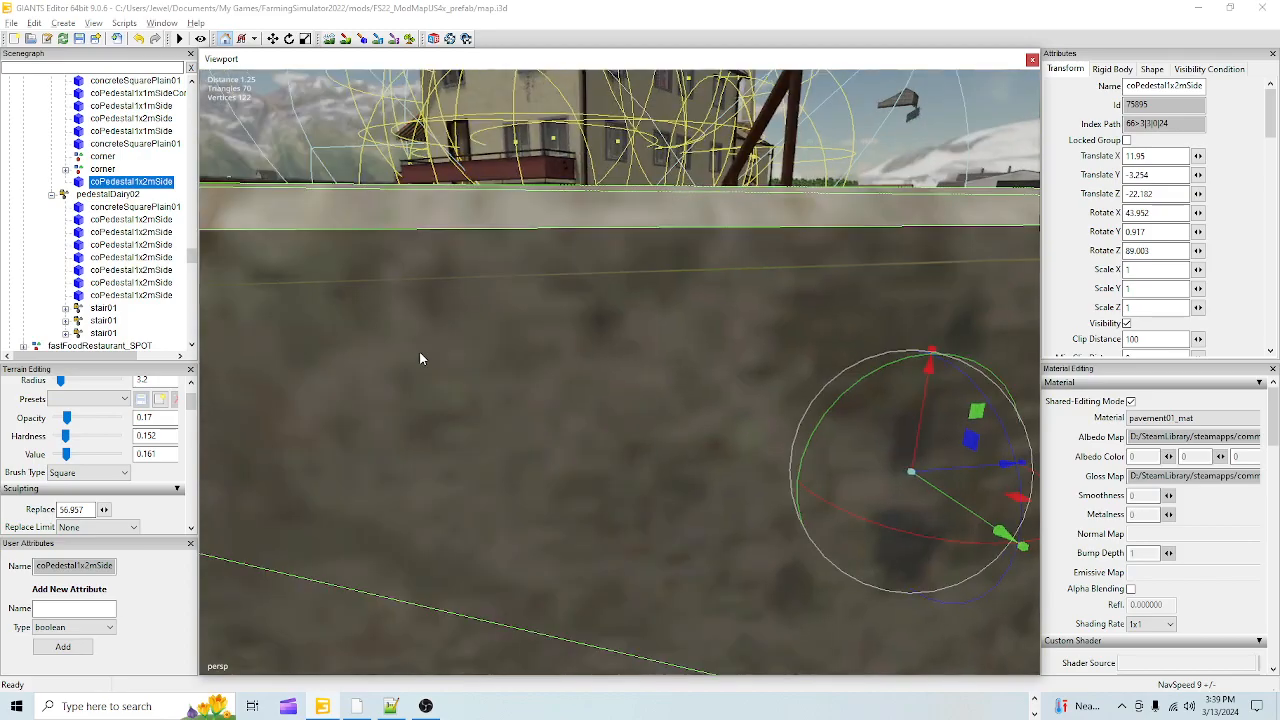
pyautogui.scroll(-1, 420, 355)
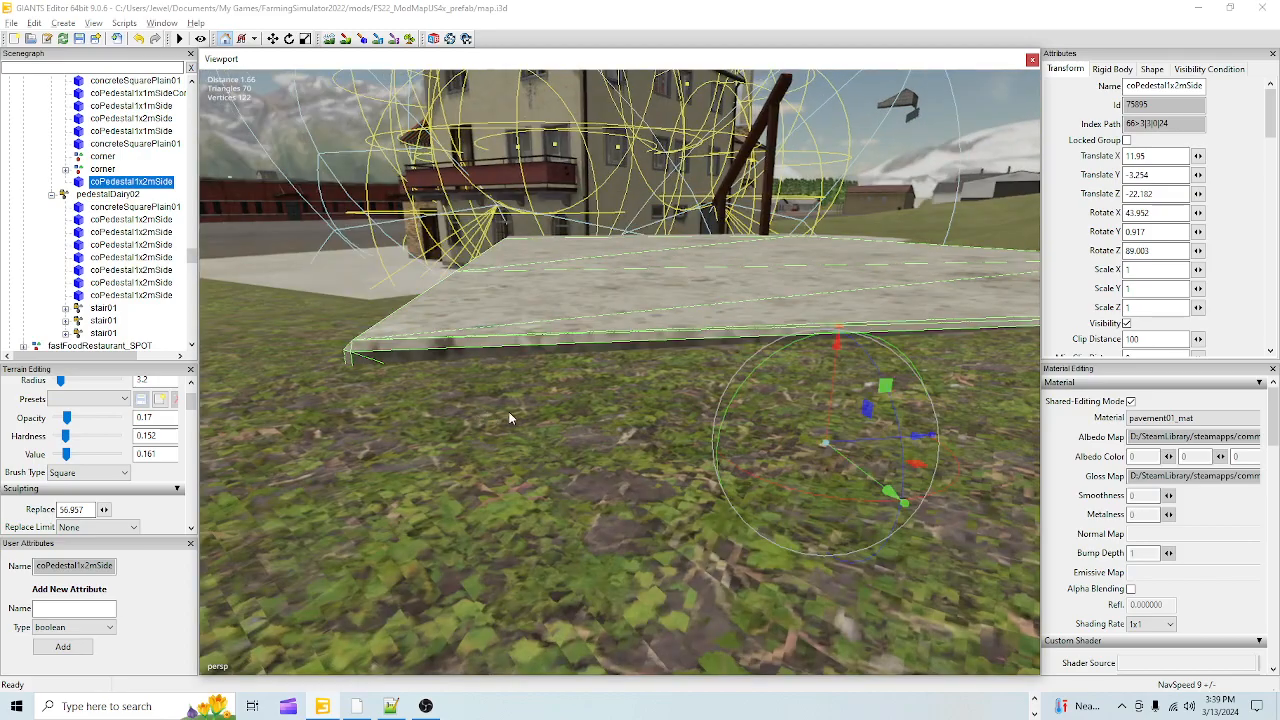
pyautogui.keyDown('alt'); pyautogui.moveTo(509, 412); pyautogui.dragTo(753, 427); pyautogui.keyUp('alt')
pyautogui.scroll(-1, 569, 413)
pyautogui.scroll(-1, 569, 412)
pyautogui.scroll(-5, 751, 427)
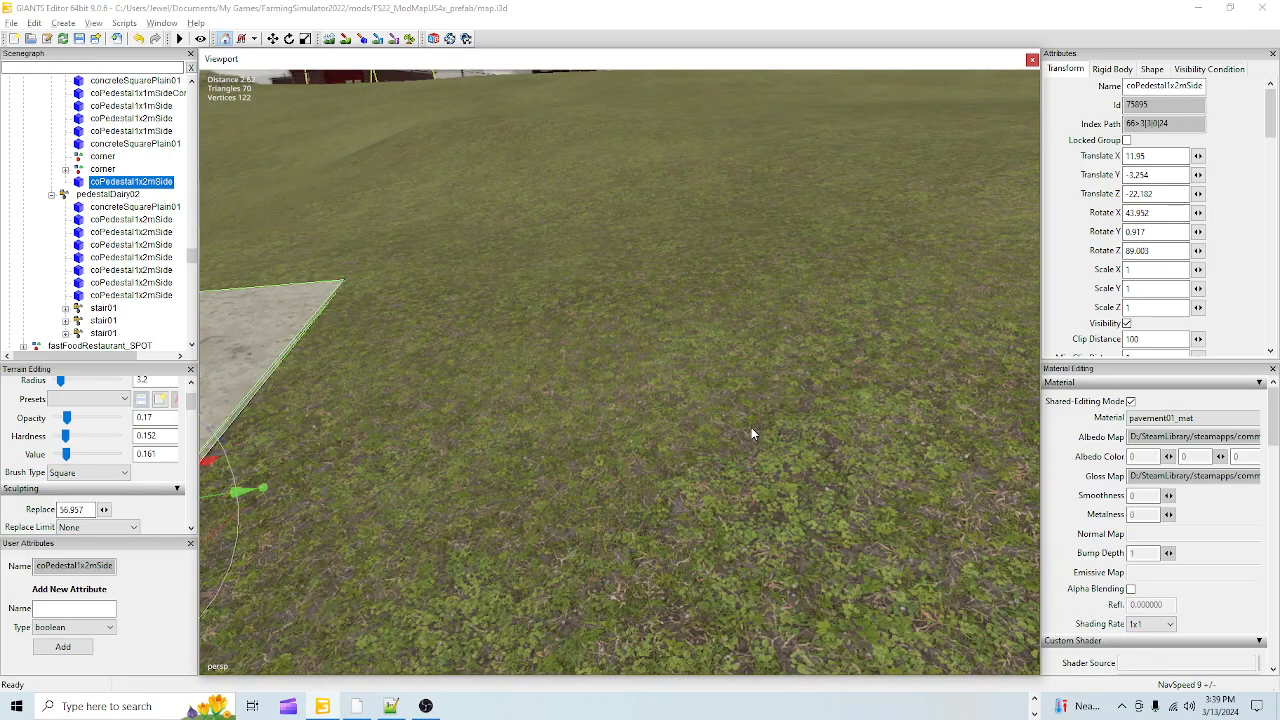
pyautogui.scroll(2, 742, 428)
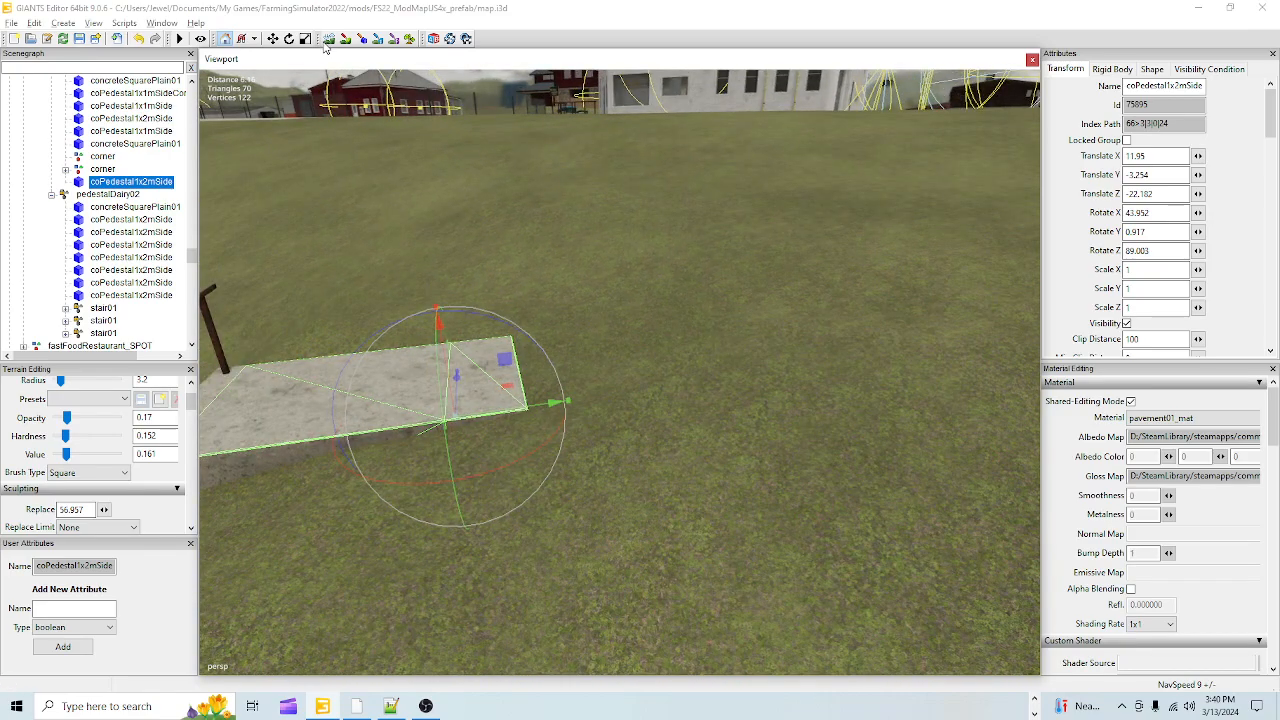
# - Sample the terrain height beside the landing's outer end as the Replace value, 59.368, and set the brush radius to 1.45
pyautogui.click(328, 39)
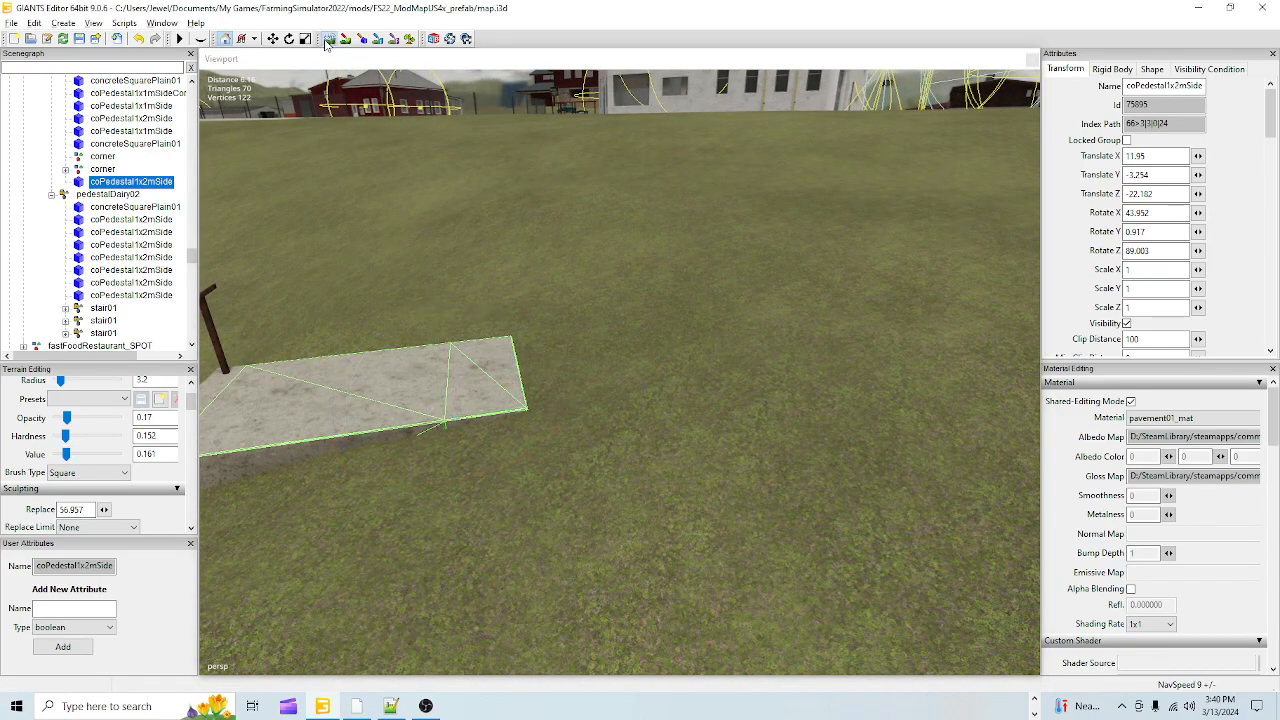
pyautogui.press('k')
pyautogui.click(549, 339)
pyautogui.scroll(-5, 580, 375)
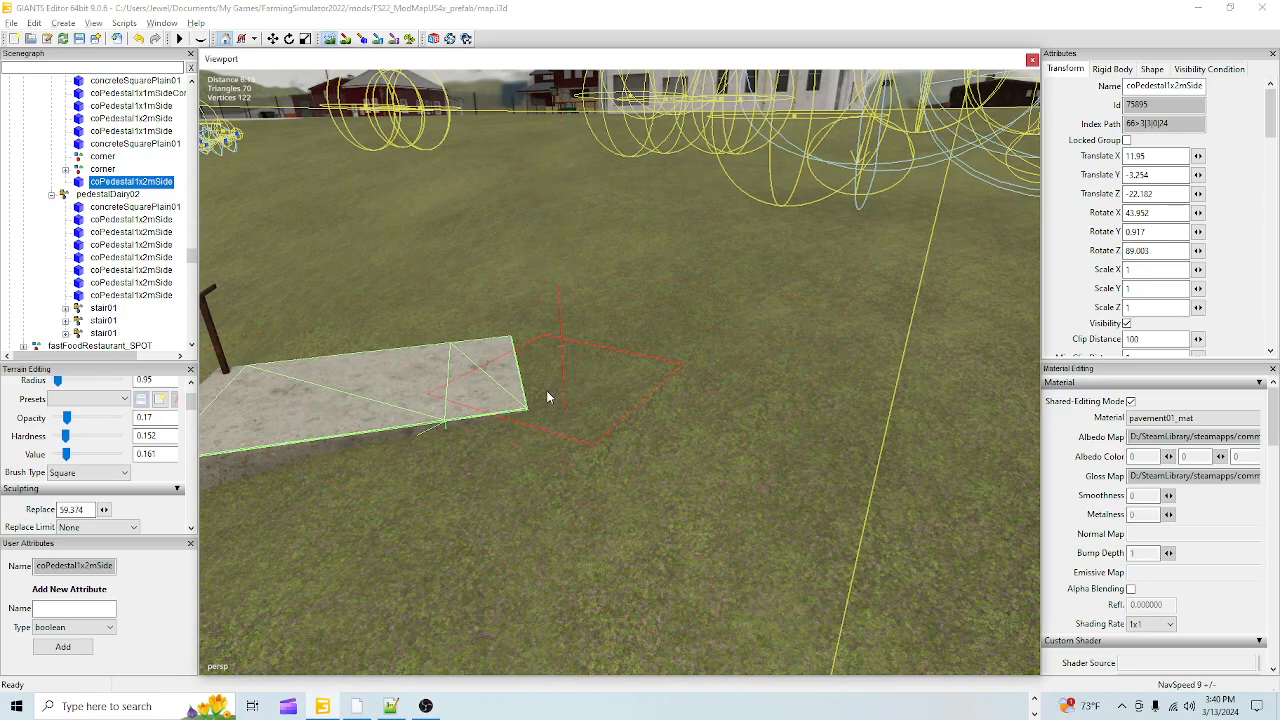
pyautogui.scroll(1, 539, 422)
pyautogui.scroll(1, 526, 320)
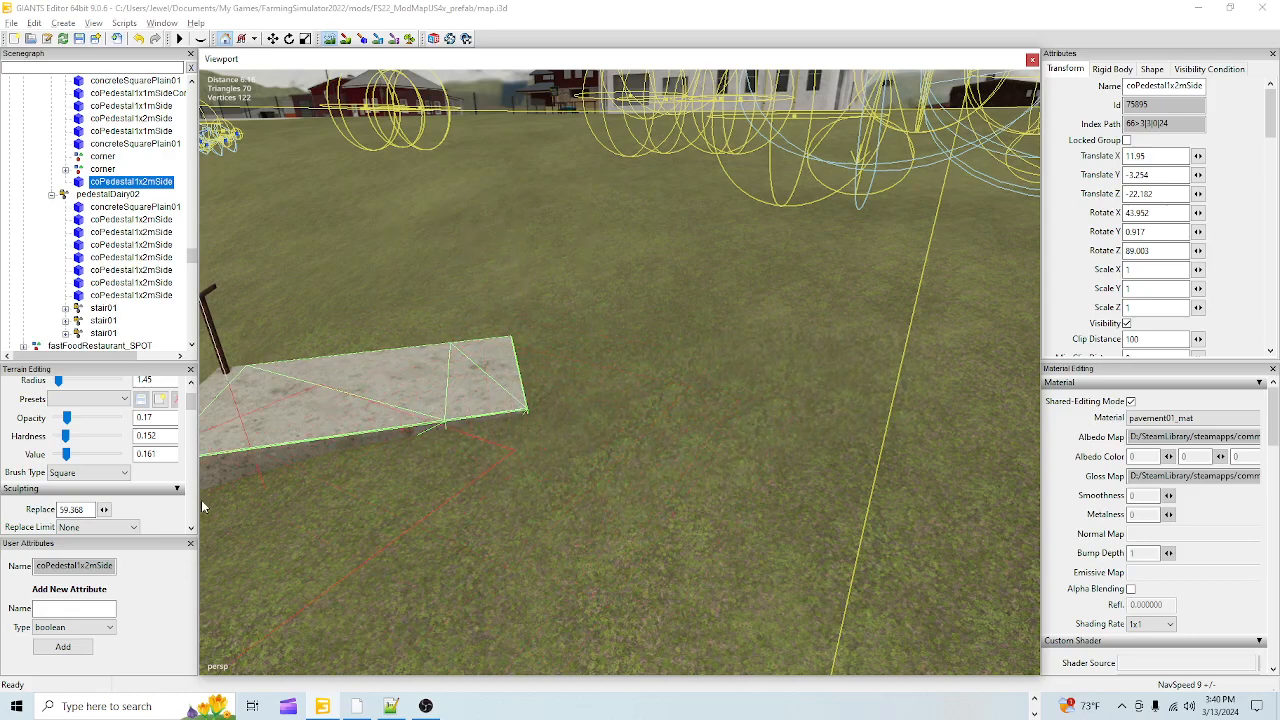
# - Set the sculpting Replace value to 60 and raise the ground around the landing slab's outer end
pyautogui.moveTo(90, 509); pyautogui.dragTo(34, 518)
pyautogui.write('60')
pyautogui.press('Tab')
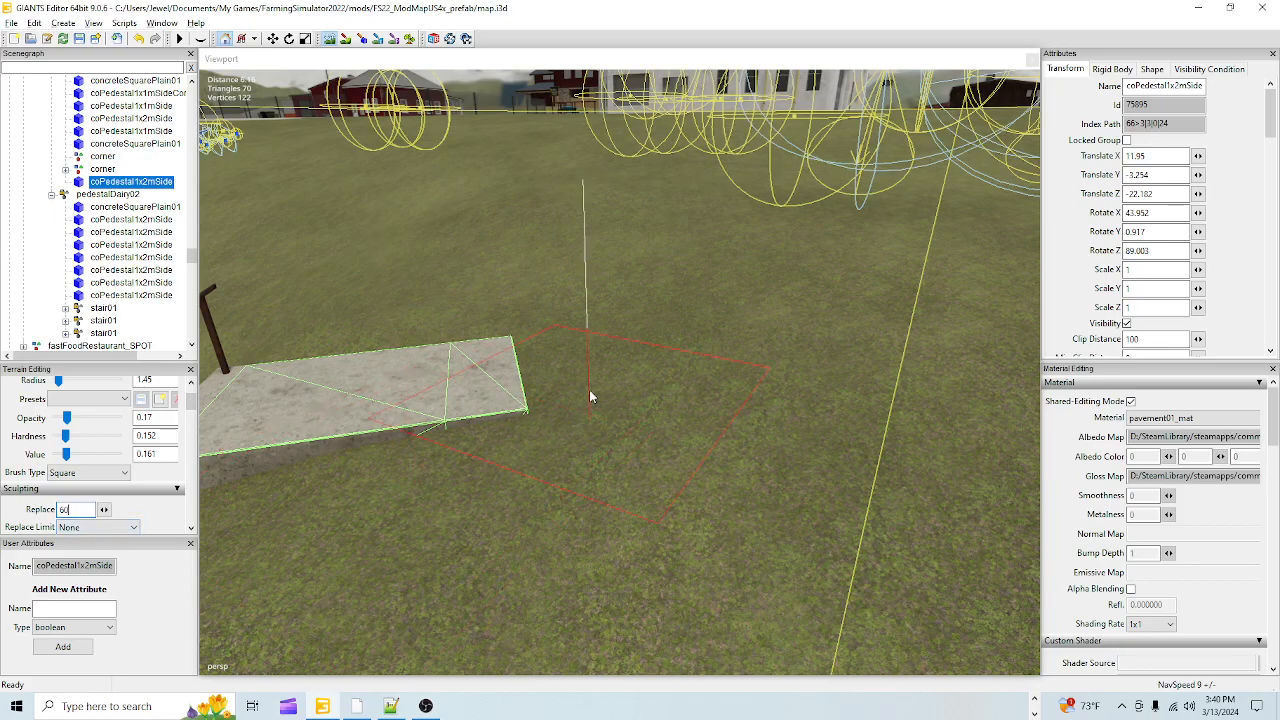
pyautogui.click(560, 389)
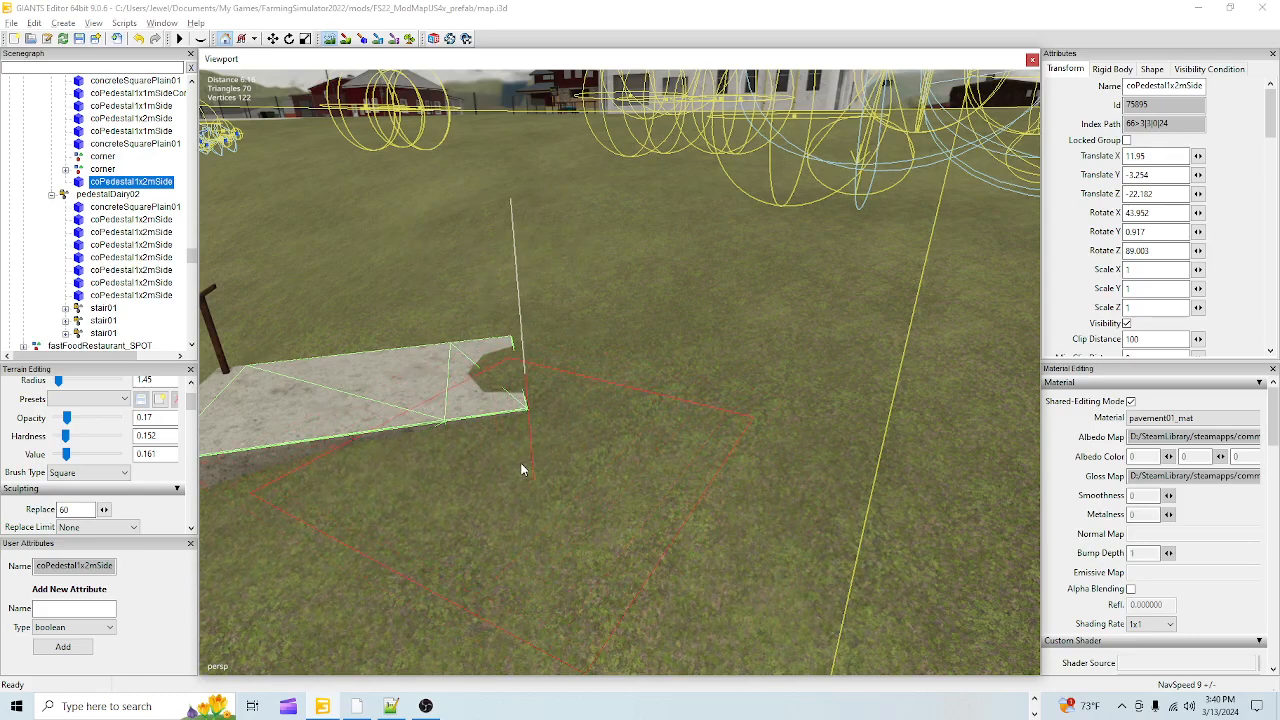
pyautogui.moveTo(506, 455)
pyautogui.mouseDown()
pyautogui.moveTo(494, 463)
pyautogui.moveTo(526, 426)
pyautogui.moveTo(505, 331)
pyautogui.mouseUp()
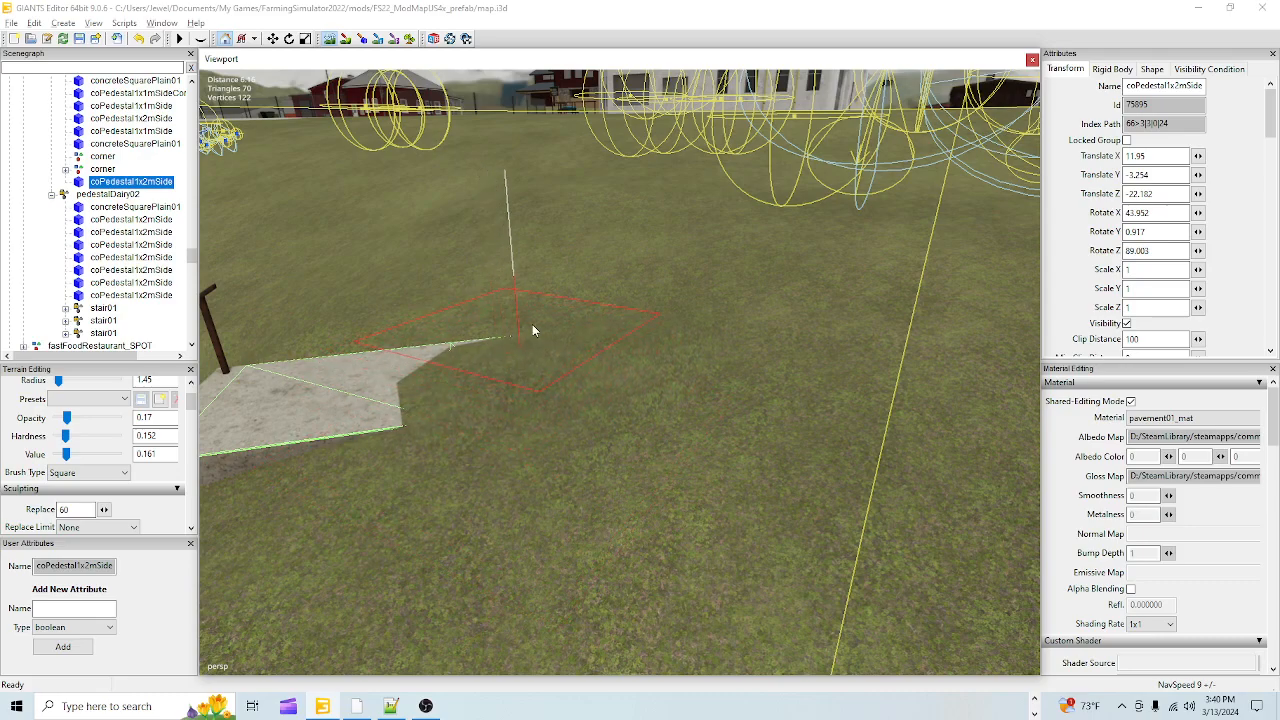
# - Sculpt the grass beyond the landing's outer end, enlarging the brush radius from 1.45 to 2.7
pyautogui.scroll(1, 560, 304)
pyautogui.moveTo(451, 343); pyautogui.dragTo(594, 343)
pyautogui.scroll(4, 505, 436)
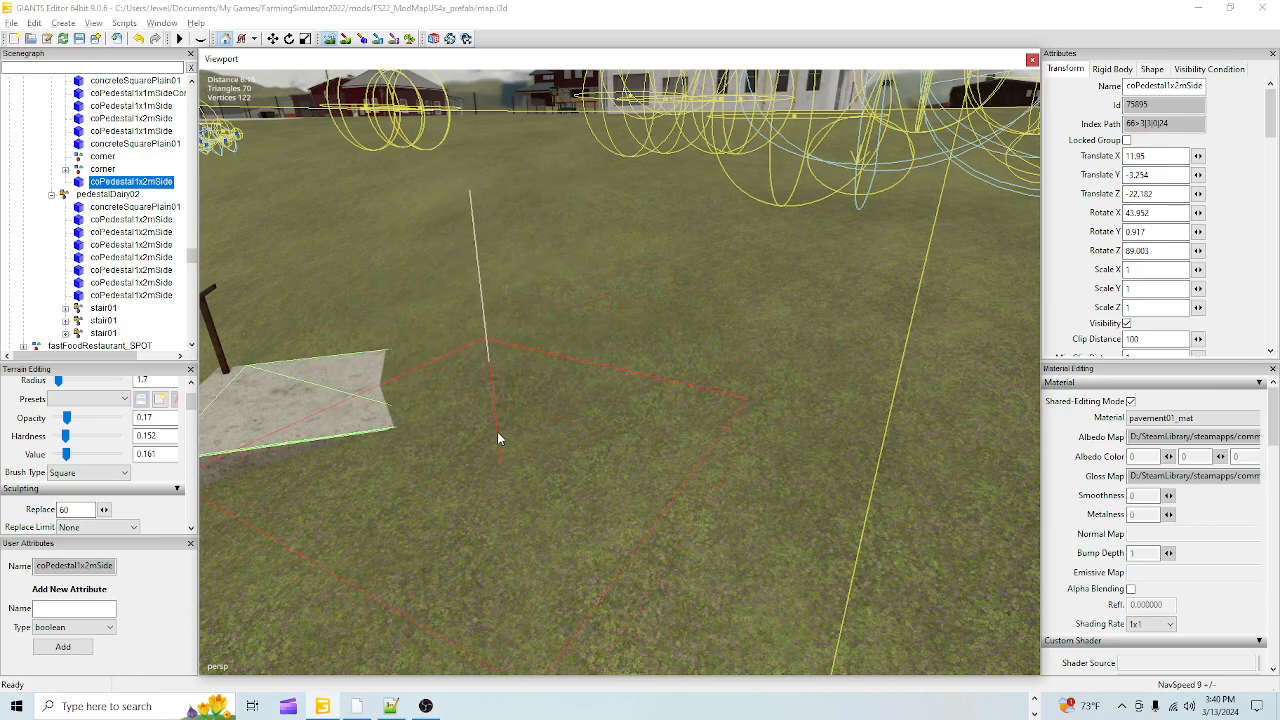
pyautogui.moveTo(681, 266)
pyautogui.mouseDown()
pyautogui.moveTo(720, 282)
pyautogui.moveTo(697, 302)
pyautogui.mouseUp()
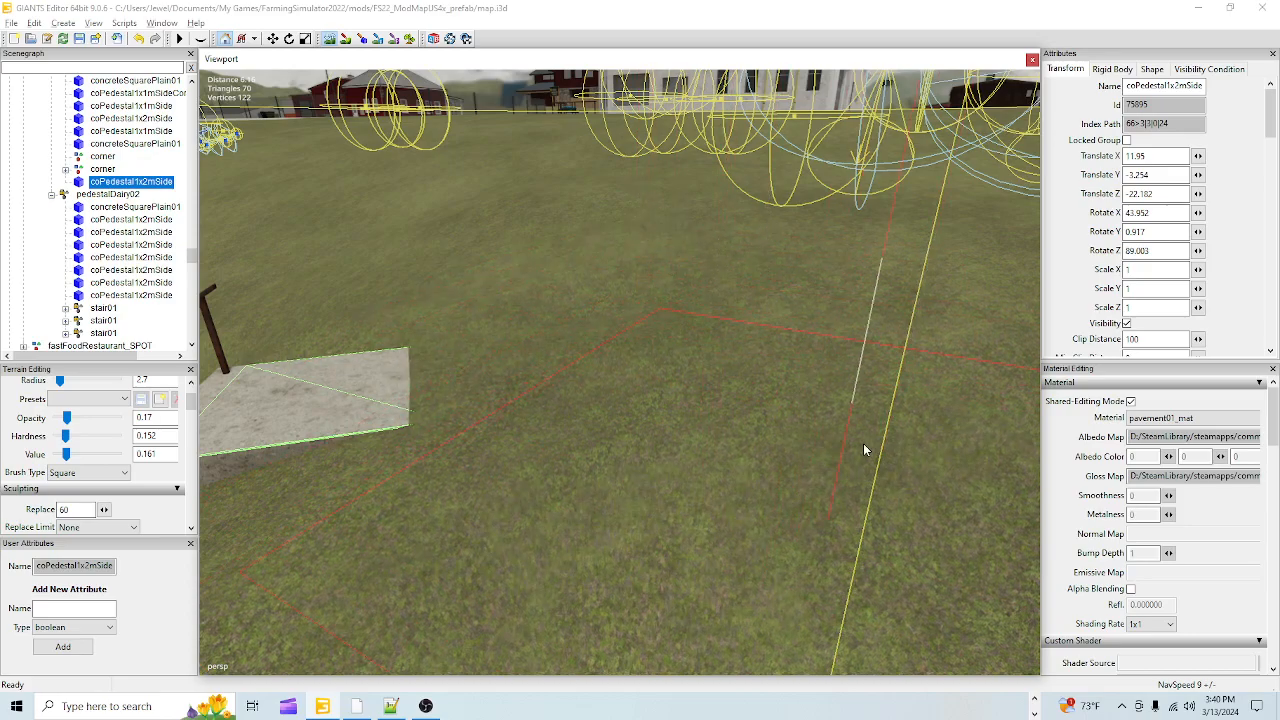
# - Sculpt the ground back off the landing slab's outer end with the 2.7 radius brush and leave terrain sculpting
pyautogui.moveTo(856, 414)
pyautogui.mouseDown()
pyautogui.moveTo(758, 240)
pyautogui.moveTo(539, 205)
pyautogui.moveTo(800, 471)
pyautogui.moveTo(843, 321)
pyautogui.moveTo(683, 281)
pyautogui.moveTo(576, 318)
pyautogui.moveTo(620, 287)
pyautogui.mouseUp()
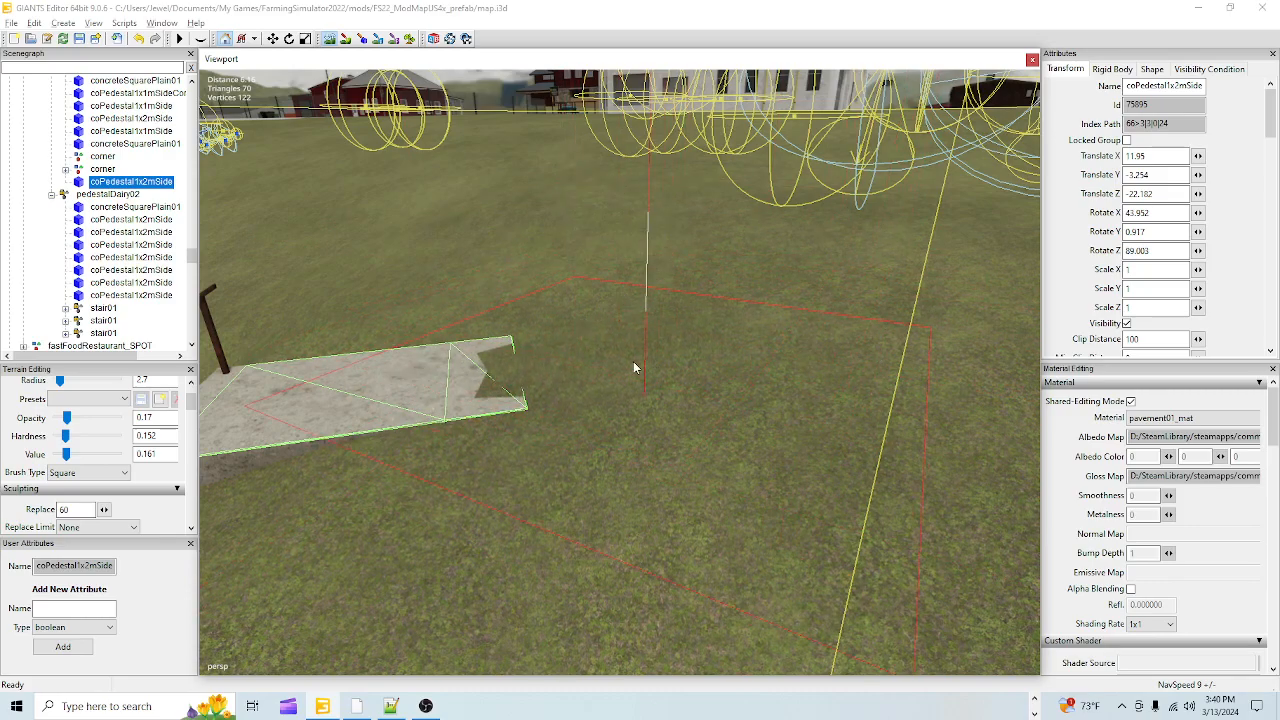
pyautogui.moveTo(535, 445)
pyautogui.mouseDown()
pyautogui.moveTo(523, 449)
pyautogui.moveTo(662, 407)
pyautogui.mouseUp()
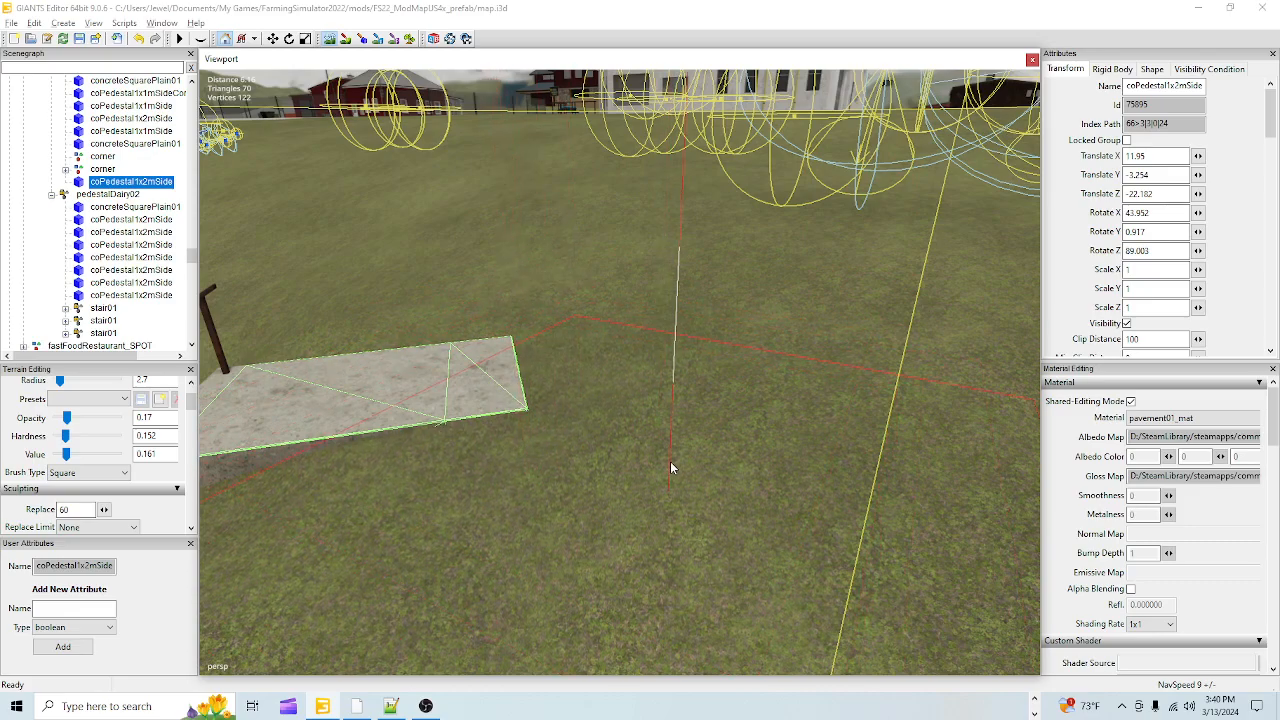
pyautogui.click(331, 38)
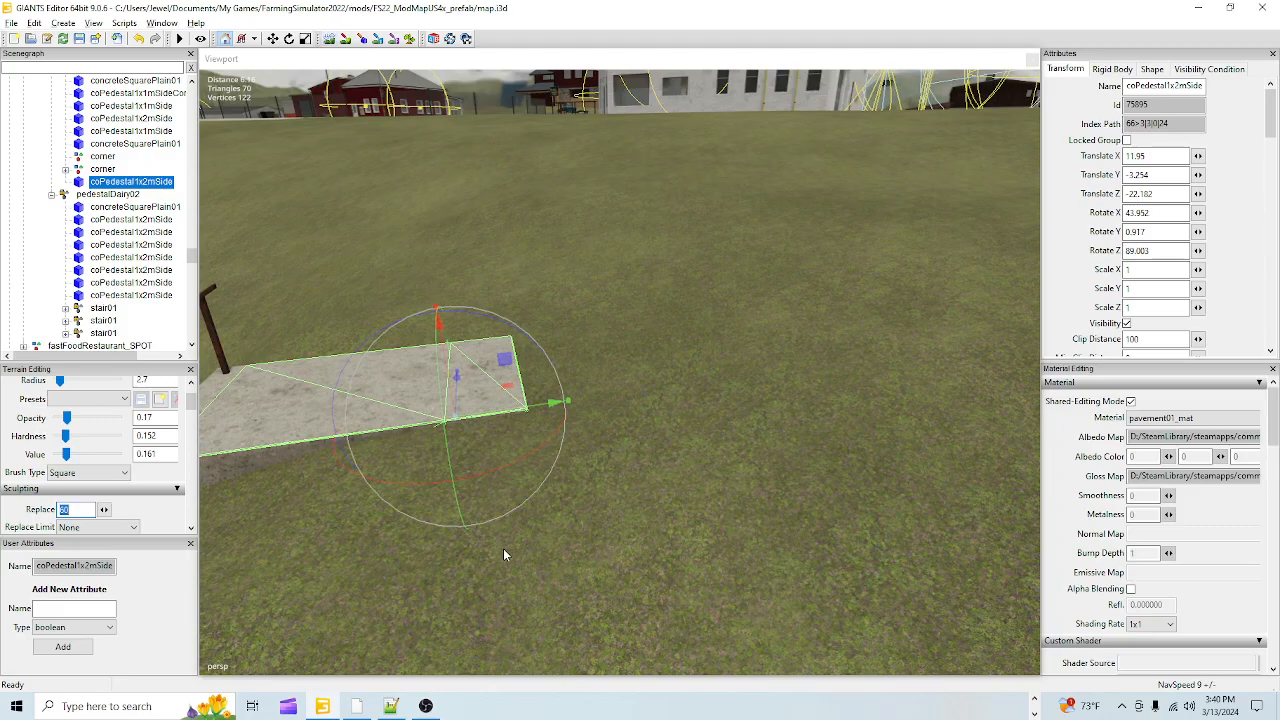
# - Reduce the brush radius to 0.7 and sample the grass height between the paved yard and the landing as the Replace value, 59.026
pyautogui.scroll(5, 503, 548)
pyautogui.keyDown('alt'); pyautogui.moveTo(513, 486); pyautogui.dragTo(609, 532); pyautogui.keyUp('alt')
pyautogui.scroll(-1, 610, 534)
pyautogui.keyDown('alt'); pyautogui.moveTo(598, 454); pyautogui.dragTo(583, 489); pyautogui.keyUp('alt')
pyautogui.scroll(5, 556, 428)
pyautogui.scroll(-5, 670, 510)
pyautogui.click(329, 39)
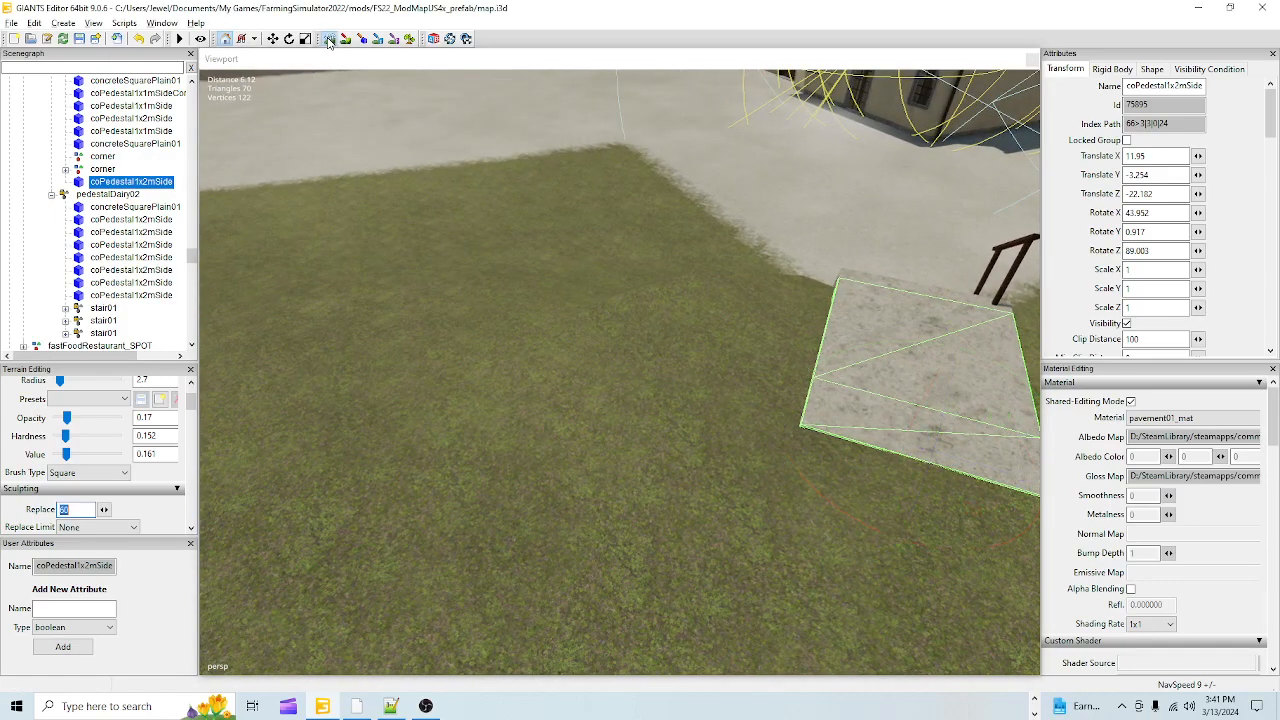
pyautogui.scroll(-4, 616, 309)
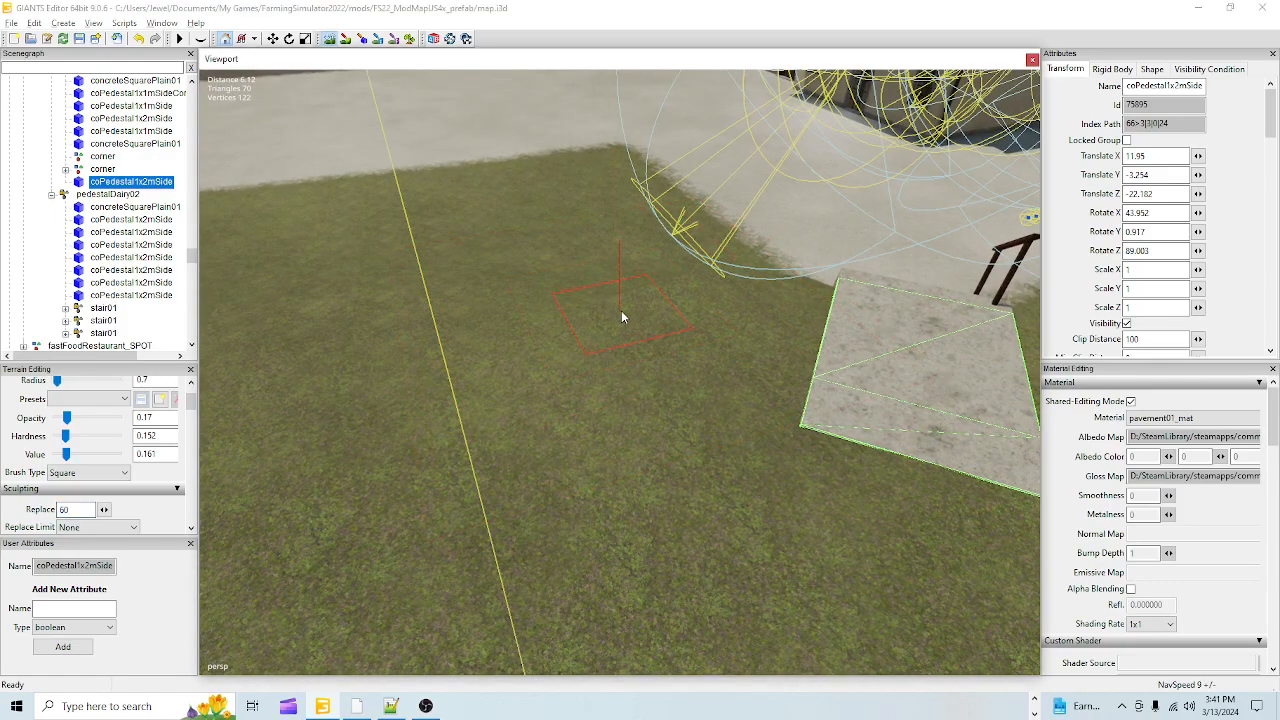
pyautogui.keyDown('ctrl'); pyautogui.rightClick(621, 310); pyautogui.keyUp('ctrl')
# - Sculpt the grass slope beside the landing with the brush radius set to 1.45, then leave terrain sculpting
pyautogui.scroll(2, 612, 273)
pyautogui.scroll(1, 674, 275)
pyautogui.scroll(1, 586, 242)
pyautogui.scroll(-1, 616, 267)
pyautogui.scroll(-1, 690, 290)
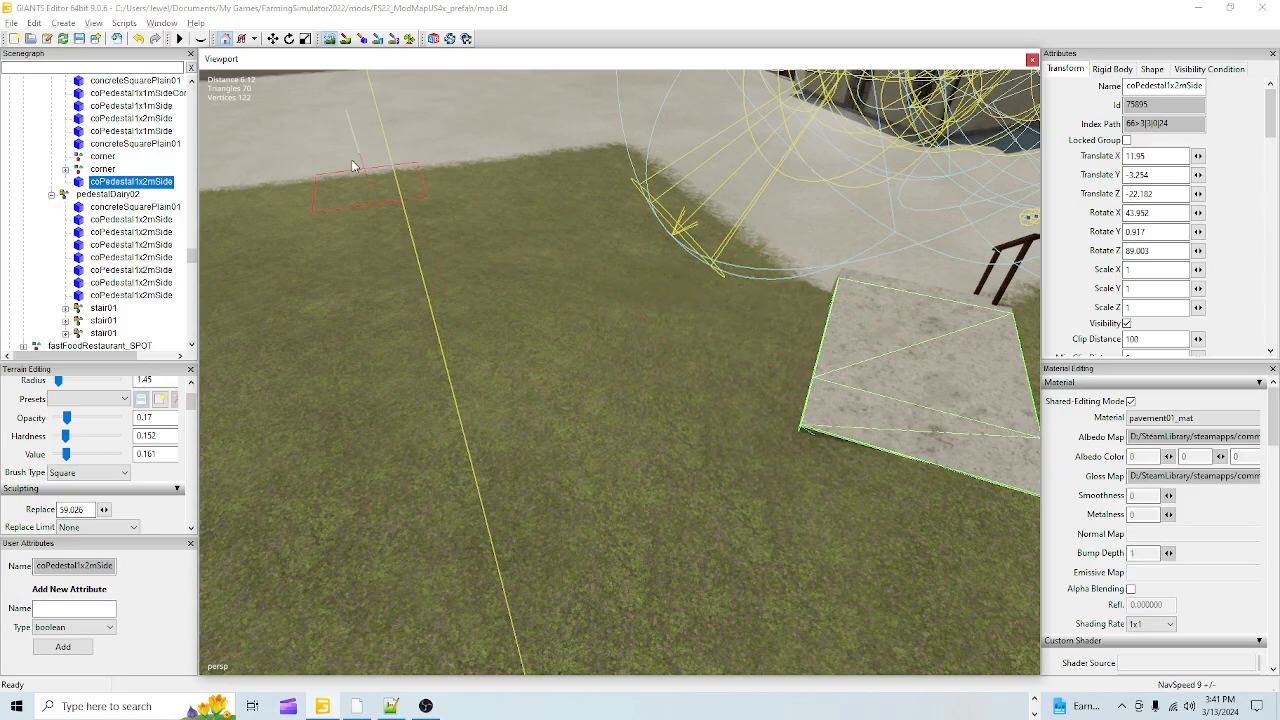
pyautogui.click(201, 39)
pyautogui.click(329, 41)
# - Inspect the stairs, the landing's side edge and the grass slope from ground level on several sides
pyautogui.keyDown('alt'); pyautogui.moveTo(530, 442); pyautogui.dragTo(564, 320); pyautogui.keyUp('alt')
pyautogui.scroll(5, 539, 435)
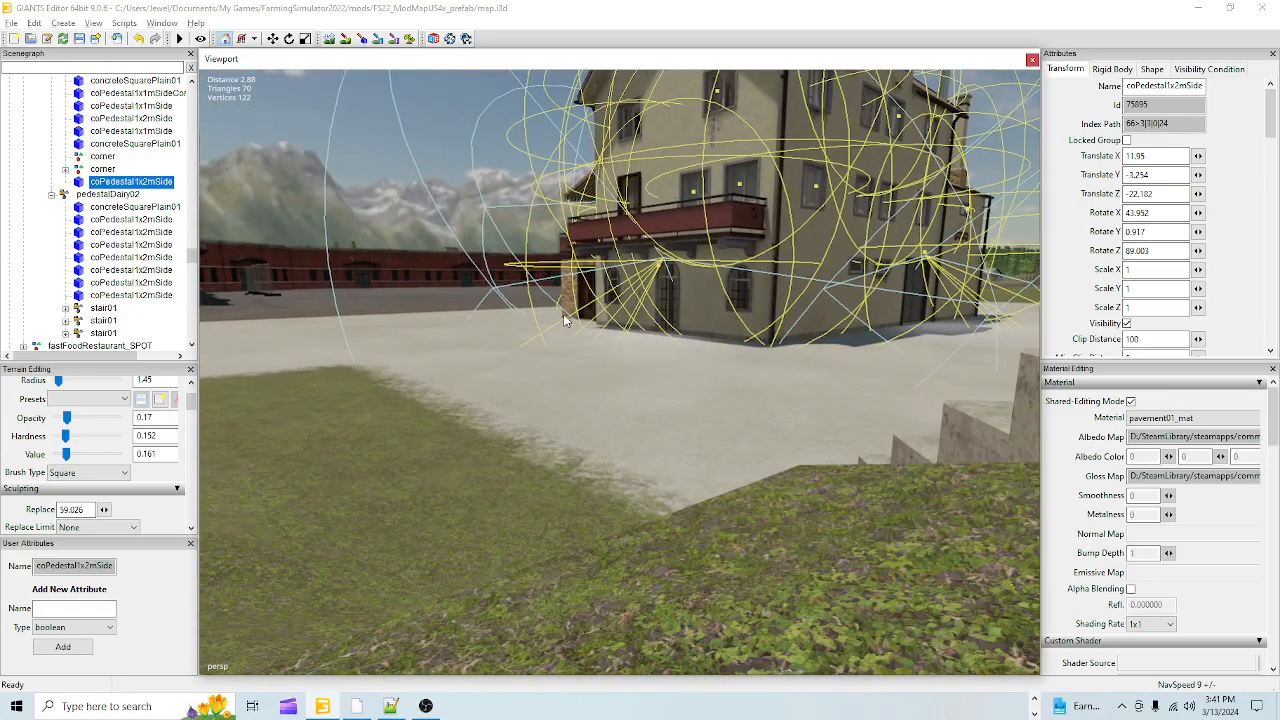
pyautogui.scroll(2, 568, 397)
pyautogui.scroll(5, 750, 477)
pyautogui.keyDown('alt'); pyautogui.moveTo(750, 477); pyautogui.dragTo(648, 464); pyautogui.keyUp('alt')
pyautogui.scroll(2, 767, 466)
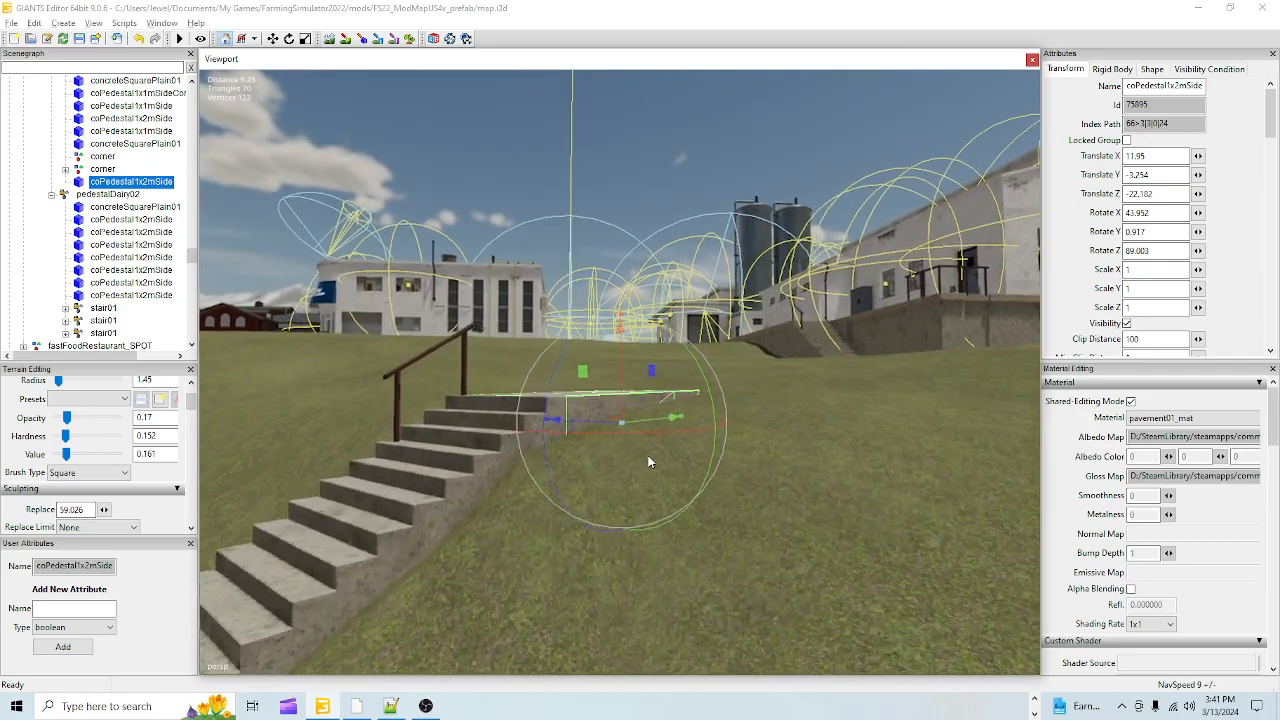
pyautogui.scroll(3, 736, 472)
pyautogui.scroll(-5, 686, 528)
pyautogui.keyDown('alt'); pyautogui.moveTo(736, 472); pyautogui.dragTo(662, 540); pyautogui.keyUp('alt')
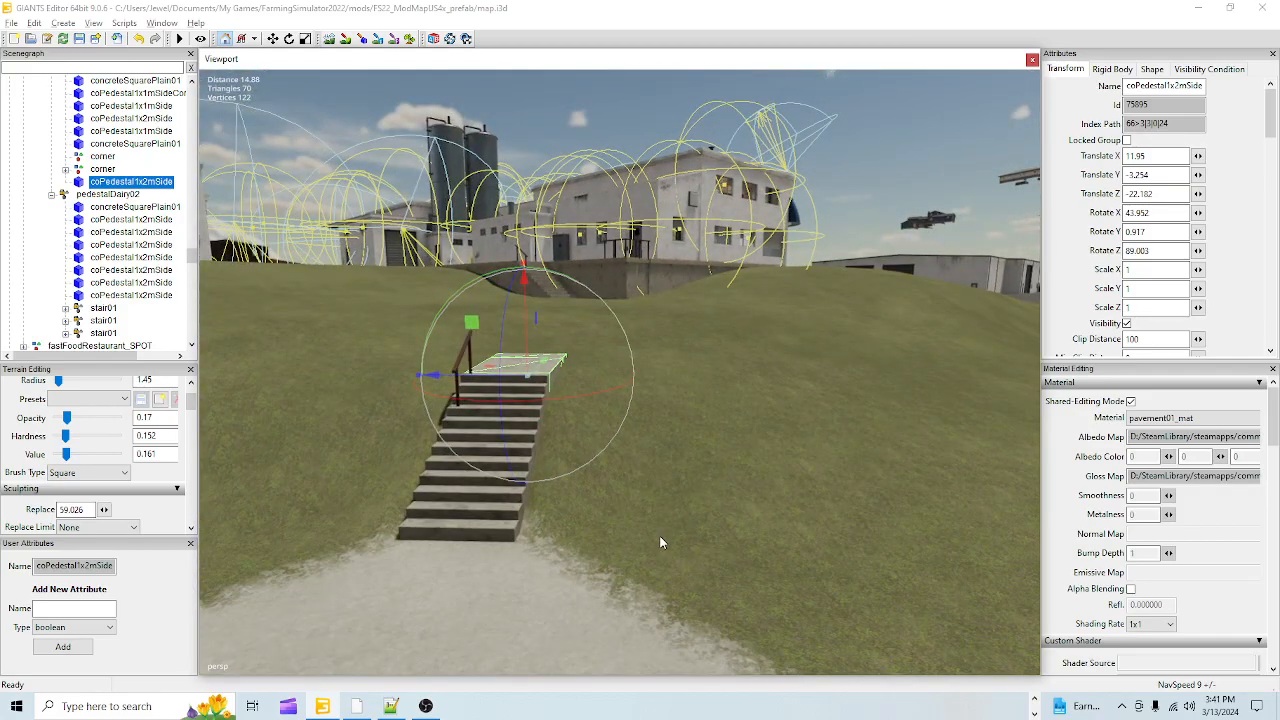
pyautogui.scroll(4, 659, 541)
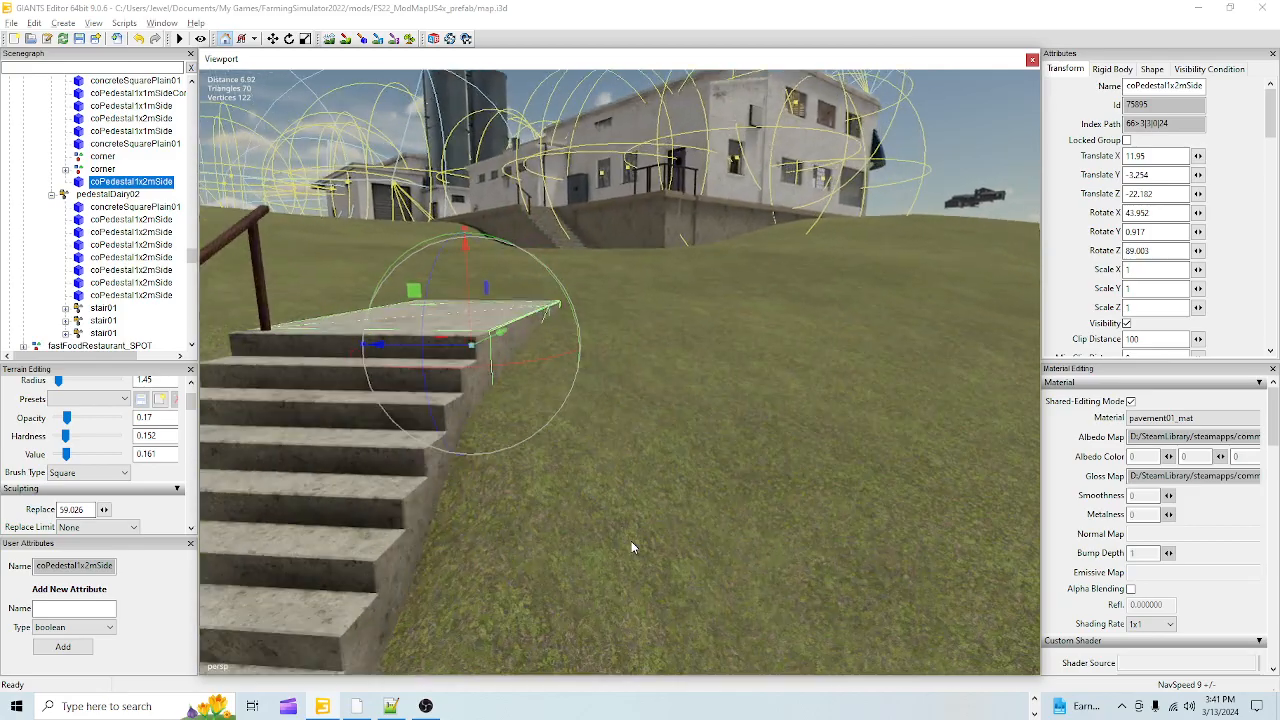
pyautogui.scroll(2, 631, 541)
pyautogui.keyDown('alt'); pyautogui.moveTo(631, 541); pyautogui.dragTo(561, 549); pyautogui.keyUp('alt')
pyautogui.scroll(2, 546, 512)
pyautogui.scroll(-3, 472, 470)
pyautogui.scroll(-3, 583, 523)
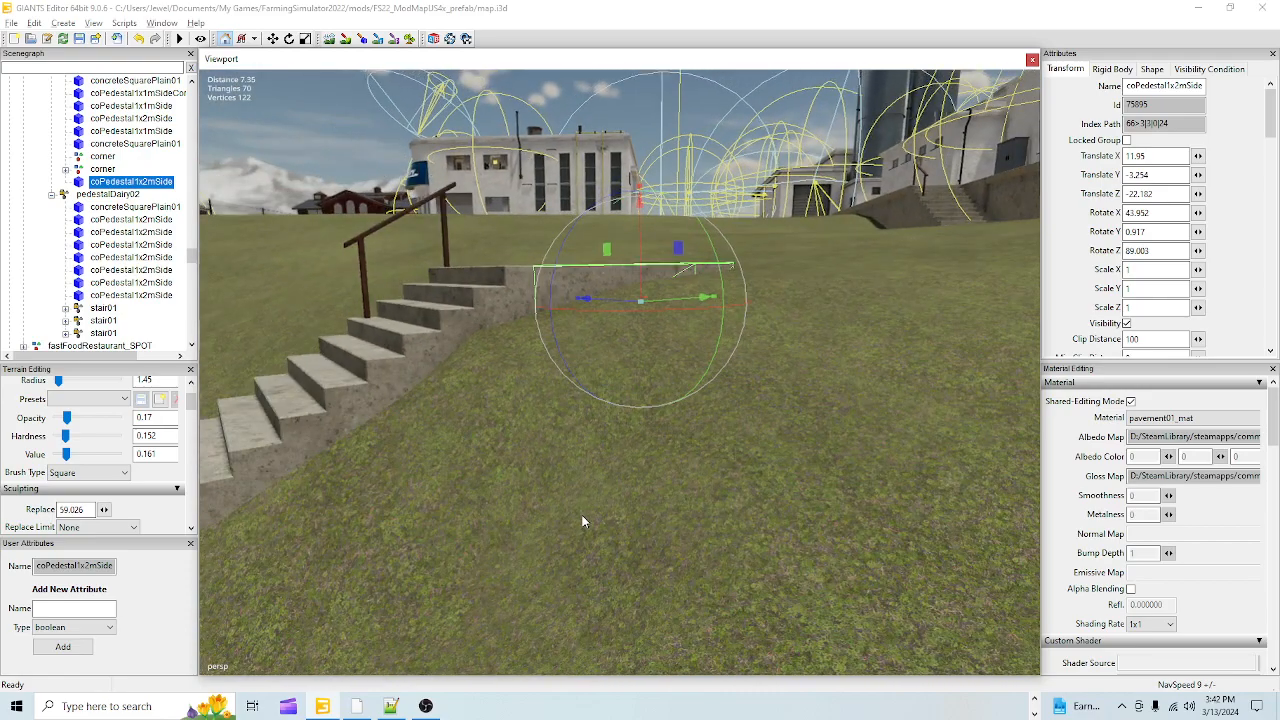
# - Review the stairs and landing from the paved yard, looking up the slope toward the dairy
pyautogui.click(329, 39)
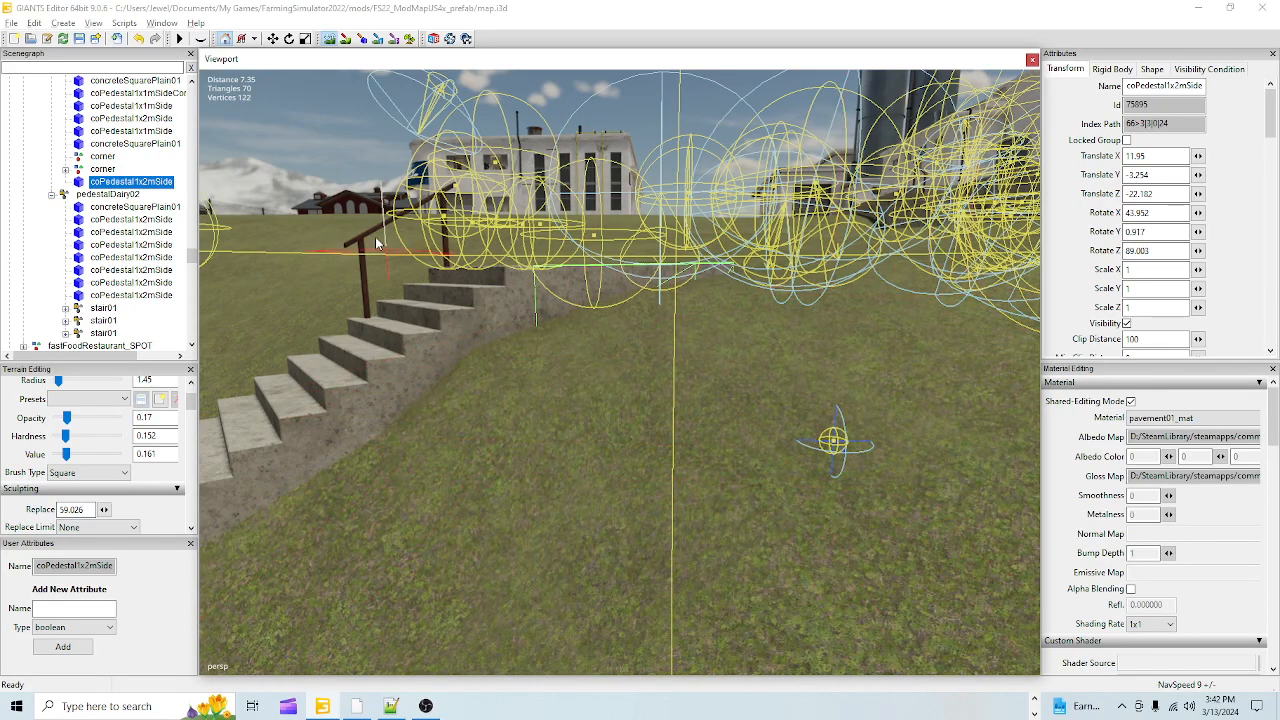
pyautogui.click(329, 43)
pyautogui.keyDown('alt'); pyautogui.moveTo(675, 531); pyautogui.dragTo(673, 511); pyautogui.keyUp('alt')
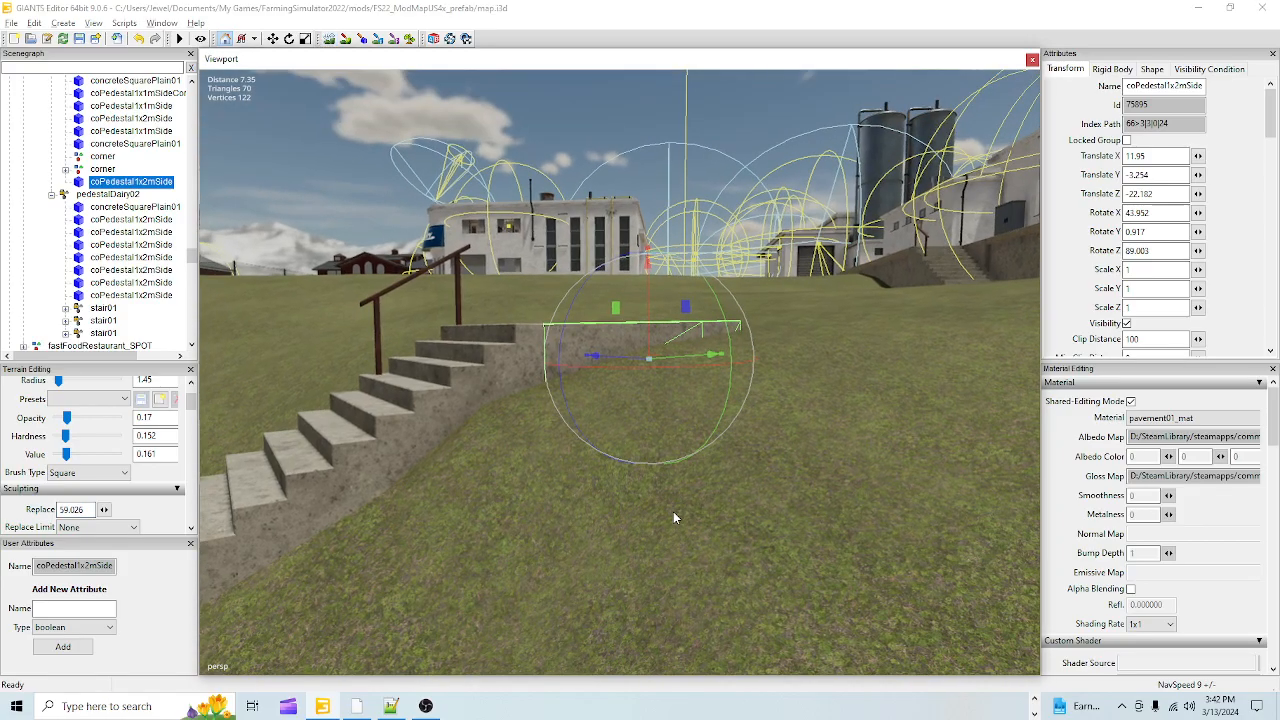
pyautogui.keyDown('alt'); pyautogui.moveTo(672, 511); pyautogui.dragTo(671, 470, button='right'); pyautogui.keyUp('alt')
pyautogui.keyDown('alt'); pyautogui.moveTo(671, 470); pyautogui.dragTo(826, 489); pyautogui.keyUp('alt')
pyautogui.keyDown('alt'); pyautogui.moveTo(826, 489); pyautogui.dragTo(697, 588, button='right'); pyautogui.keyUp('alt')
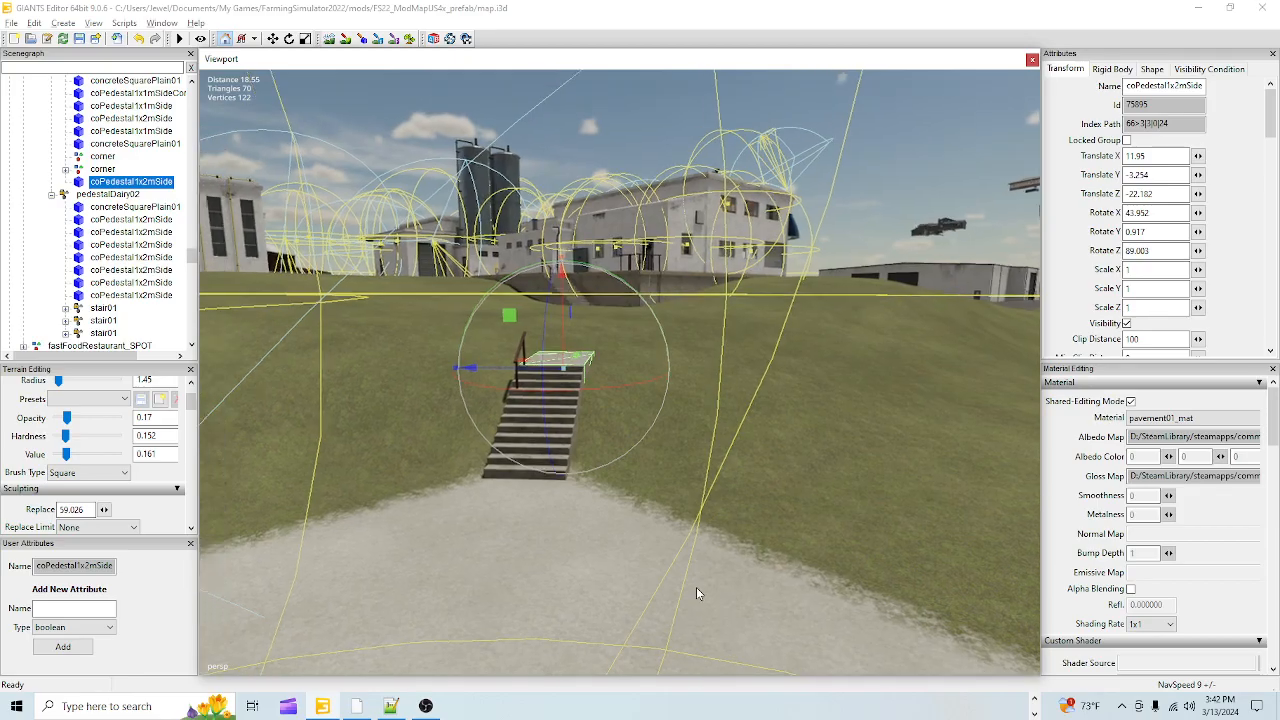
# - Sculpt the grass slope along the handrail side of the stairs
pyautogui.keyDown('alt'); pyautogui.moveTo(697, 588); pyautogui.dragTo(614, 571); pyautogui.keyUp('alt')
pyautogui.keyDown('alt'); pyautogui.moveTo(614, 571); pyautogui.dragTo(682, 458, button='right'); pyautogui.keyUp('alt')
pyautogui.keyDown('alt'); pyautogui.moveTo(682, 458); pyautogui.dragTo(738, 491); pyautogui.keyUp('alt')
pyautogui.keyDown('alt'); pyautogui.moveTo(738, 491); pyautogui.dragTo(742, 446, button='right'); pyautogui.keyUp('alt')
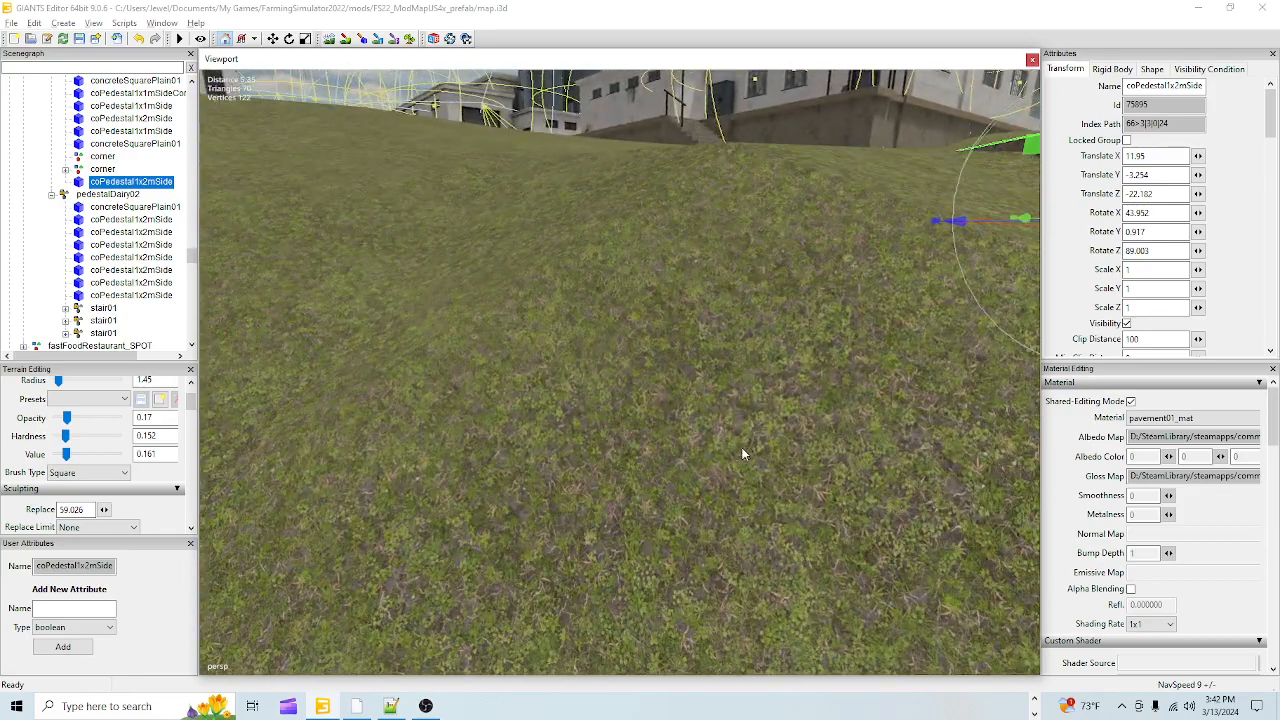
pyautogui.keyDown('alt'); pyautogui.moveTo(742, 446); pyautogui.dragTo(772, 486); pyautogui.keyUp('alt')
pyautogui.keyDown('alt'); pyautogui.moveTo(772, 486); pyautogui.dragTo(746, 520, button='right'); pyautogui.keyUp('alt')
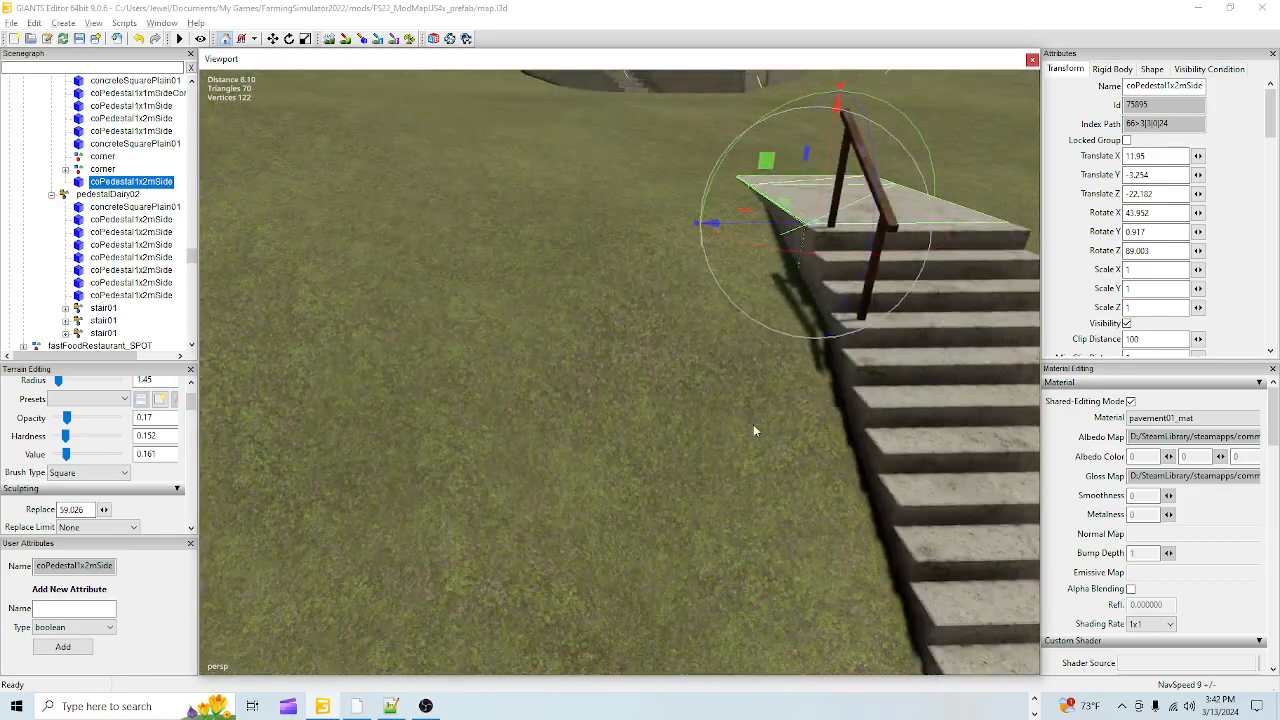
pyautogui.click(330, 40)
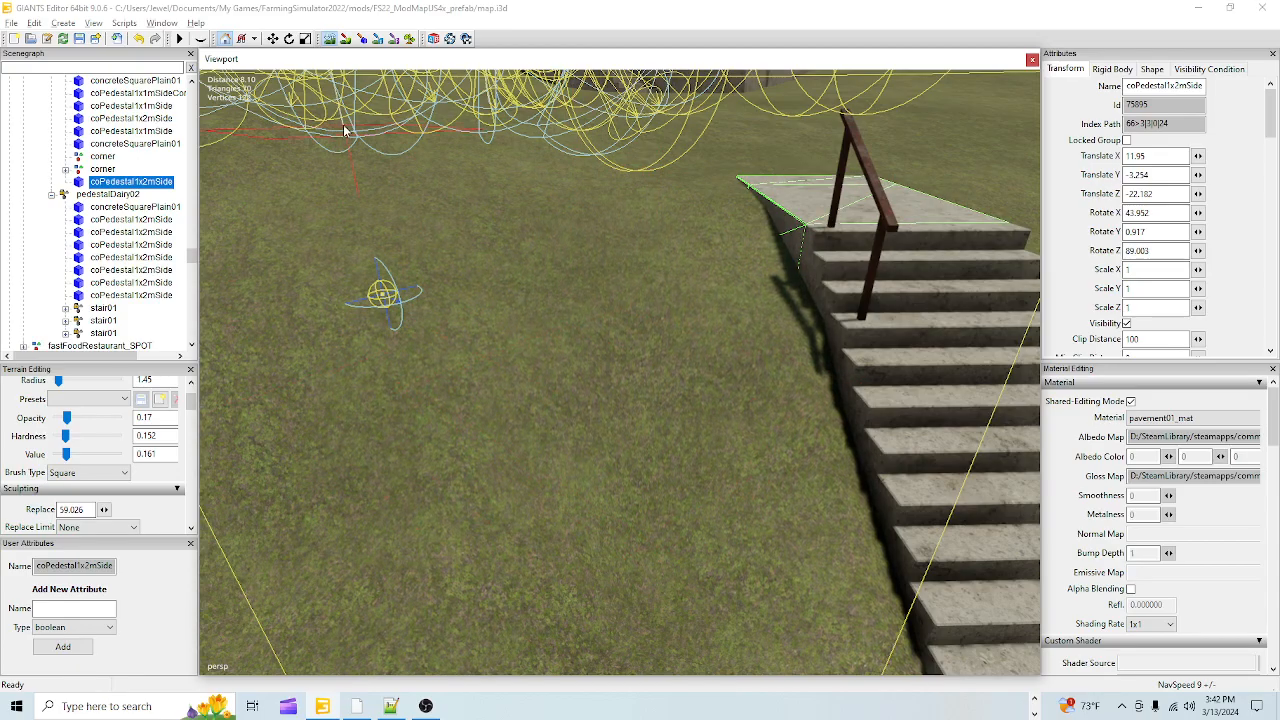
pyautogui.click(333, 41)
pyautogui.moveTo(580, 372)
pyautogui.keyDown('alt'); pyautogui.mouseDown()
pyautogui.moveTo(632, 399)
pyautogui.moveTo(642, 369)
pyautogui.moveTo(483, 473)
pyautogui.moveTo(492, 452)
pyautogui.mouseUp(); pyautogui.keyUp('alt')
pyautogui.keyDown('alt'); pyautogui.moveTo(559, 542); pyautogui.dragTo(544, 556, button='right'); pyautogui.keyUp('alt')
pyautogui.click(331, 39)
pyautogui.click(561, 262)
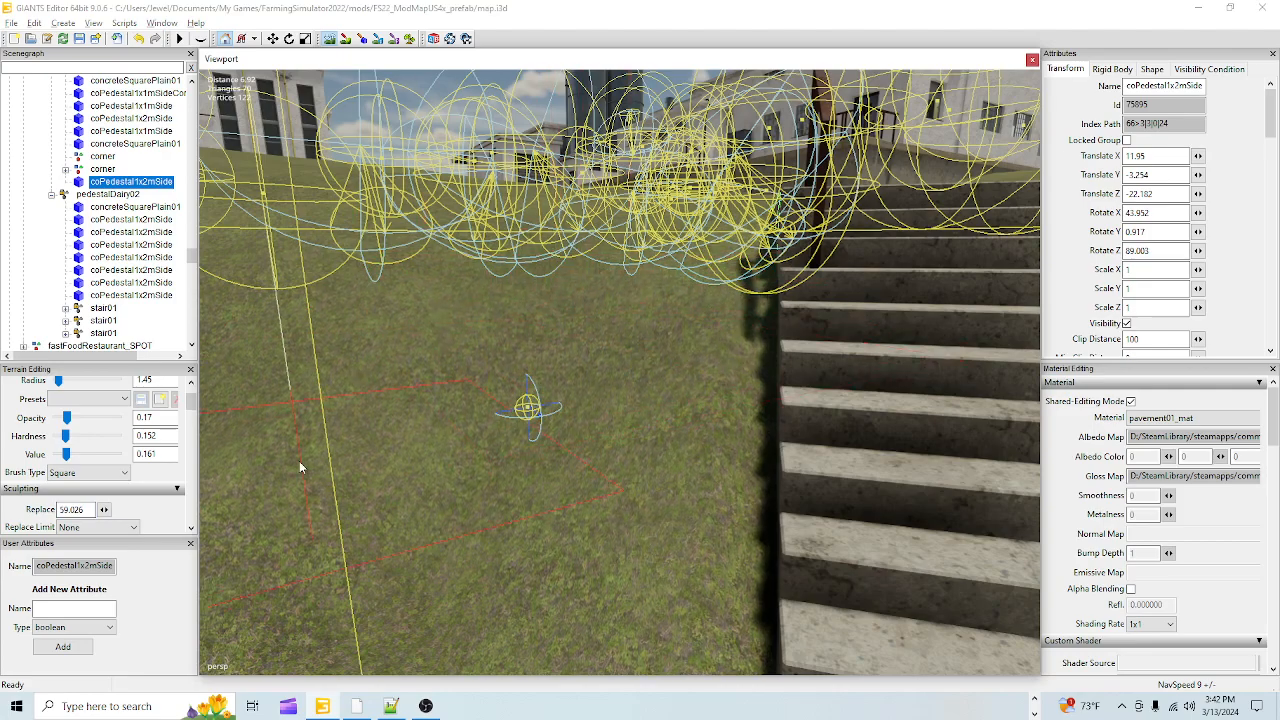
pyautogui.click(332, 40)
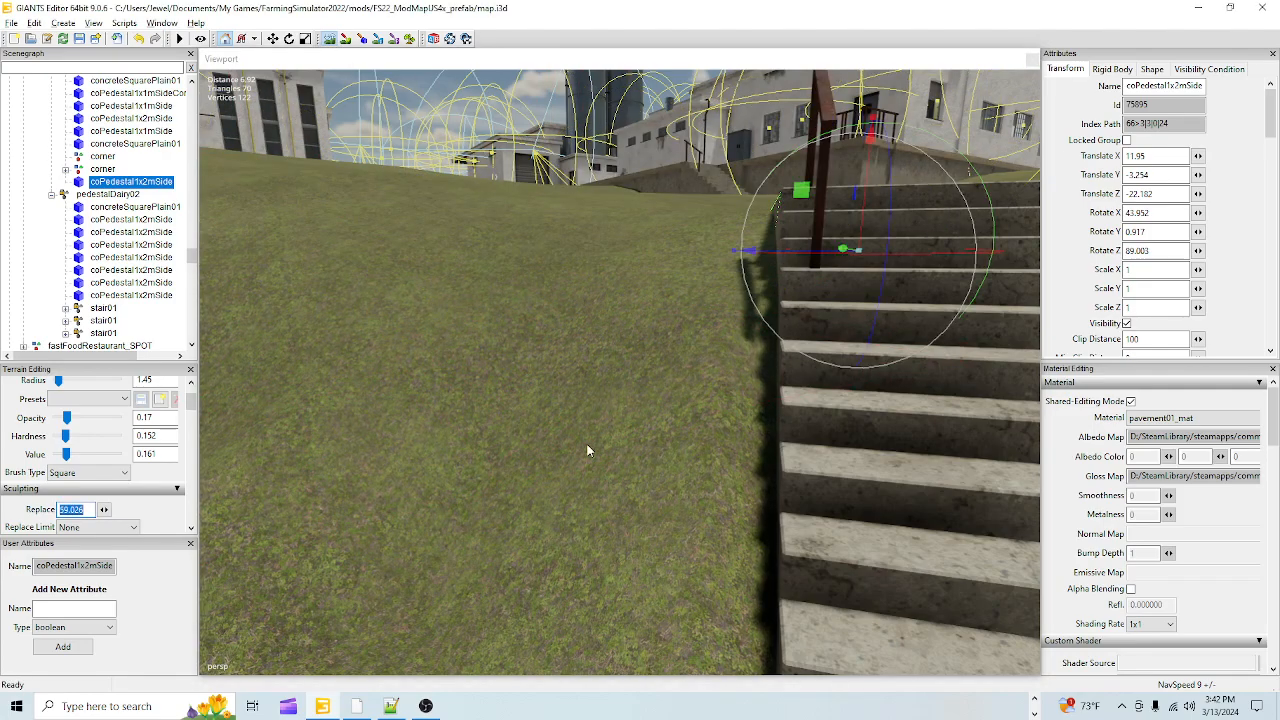
# - Inspect the stairs, landing and surrounding grass from the paved yard, the handrail side and above the landing
pyautogui.scroll(2, 674, 486)
pyautogui.keyDown('alt'); pyautogui.moveTo(613, 579); pyautogui.dragTo(665, 551); pyautogui.keyUp('alt')
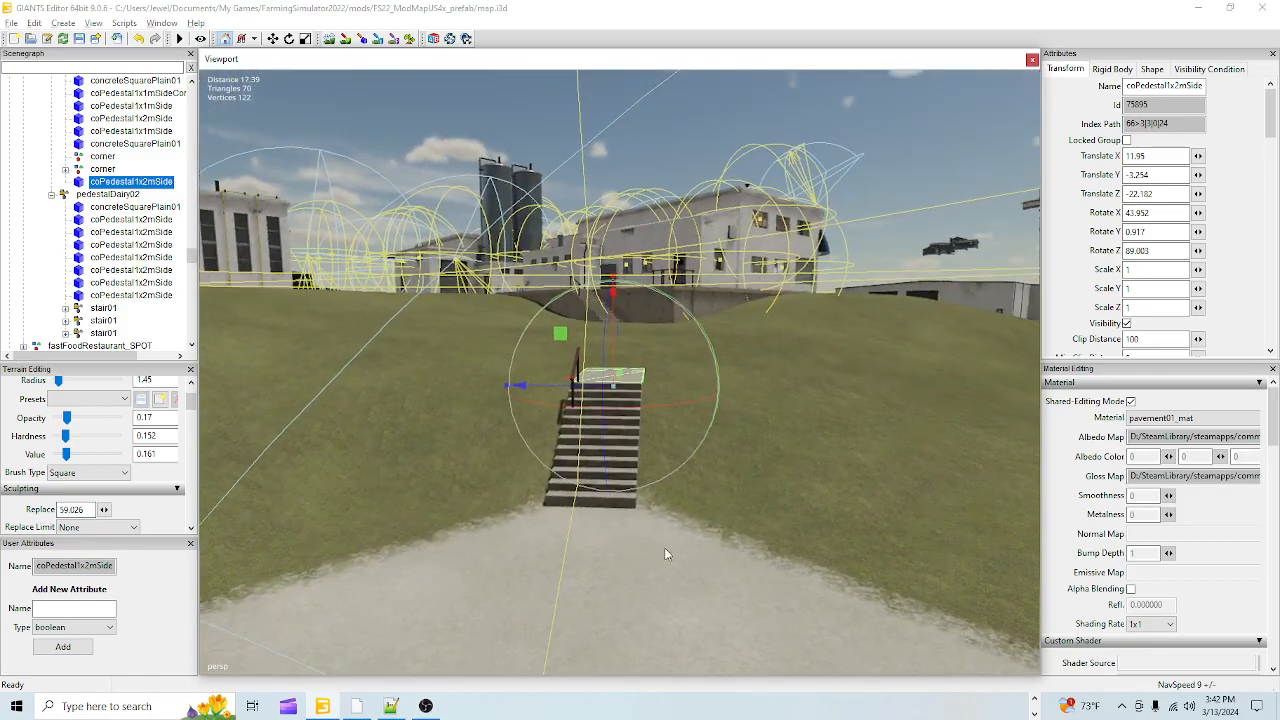
pyautogui.scroll(5, 690, 566)
pyautogui.keyDown('alt'); pyautogui.moveTo(616, 608); pyautogui.dragTo(514, 585); pyautogui.keyUp('alt')
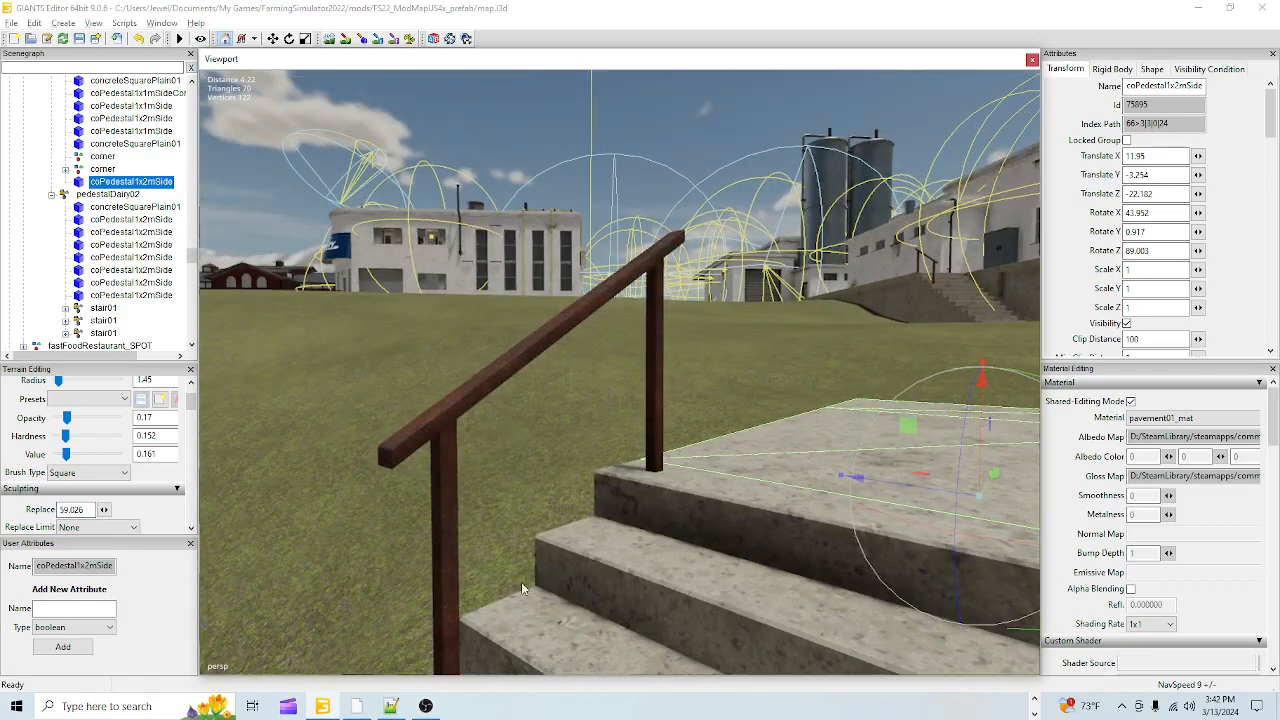
pyautogui.scroll(-4, 535, 580)
pyautogui.keyDown('alt'); pyautogui.moveTo(601, 585); pyautogui.dragTo(489, 606); pyautogui.keyUp('alt')
pyautogui.scroll(3, 614, 569)
pyautogui.scroll(2, 470, 611)
pyautogui.scroll(2, 470, 611)
pyautogui.keyDown('alt'); pyautogui.moveTo(550, 575); pyautogui.dragTo(644, 553); pyautogui.keyUp('alt')
pyautogui.scroll(2, 431, 629)
pyautogui.scroll(-2, 650, 563)
pyautogui.scroll(2, 724, 600)
pyautogui.scroll(1, 690, 580)
pyautogui.scroll(2, 682, 575)
pyautogui.scroll(2, 610, 563)
pyautogui.scroll(-2, 614, 555)
pyautogui.scroll(1, 637, 531)
pyautogui.scroll(-1, 613, 645)
pyautogui.scroll(-3, 703, 543)
pyautogui.scroll(3, 637, 567)
pyautogui.scroll(2, 669, 563)
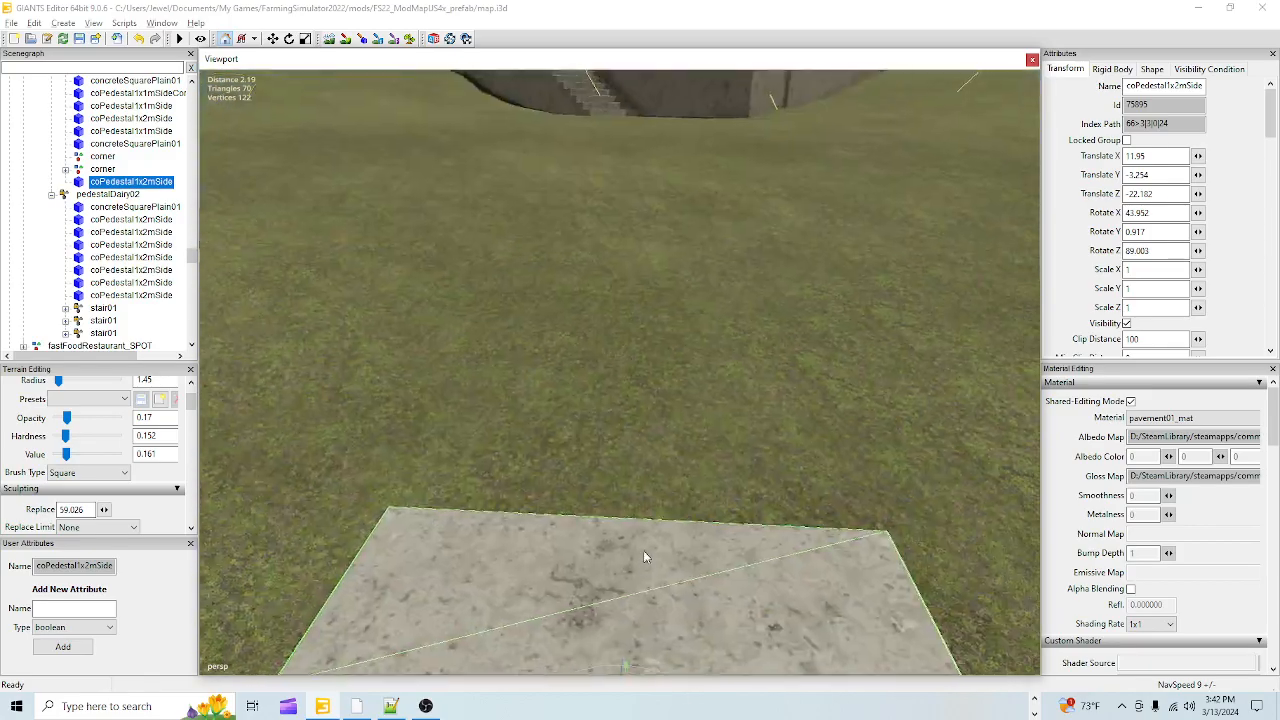
pyautogui.scroll(-2, 644, 553)
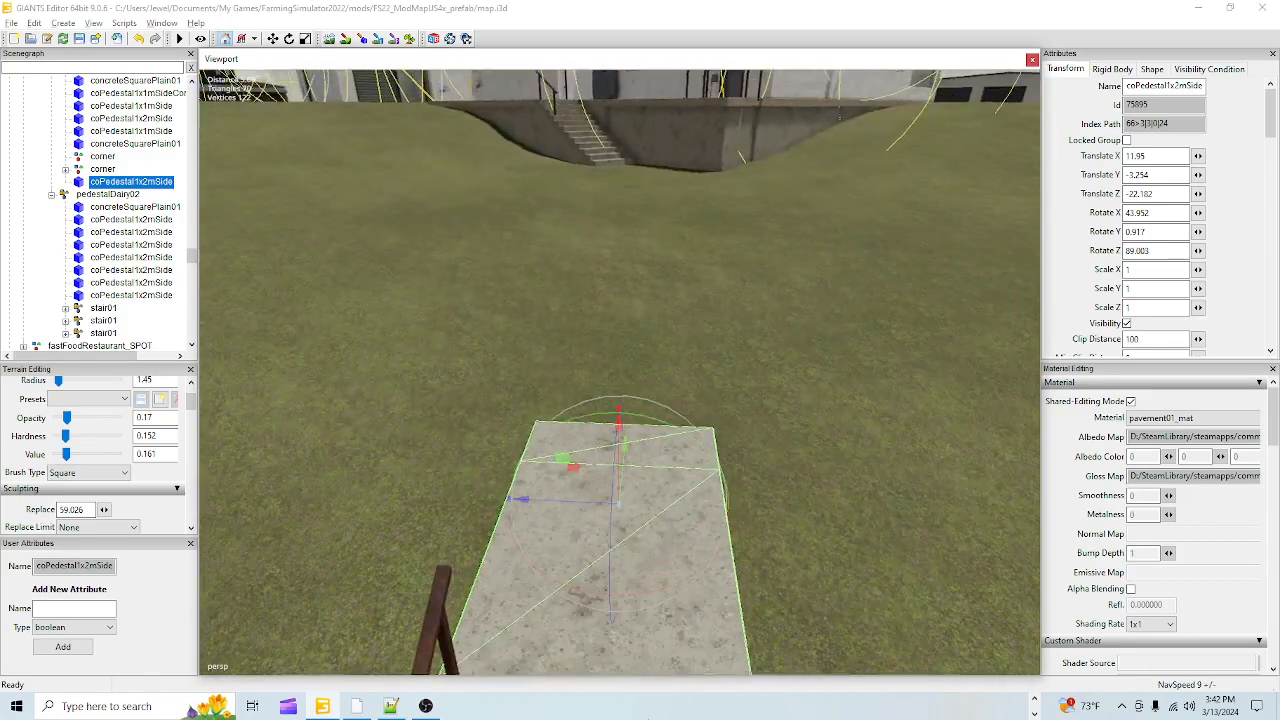
# - Sculpt the grass between the landing and the dairy with the brush radius at 2.95, and undo the last terrain change
pyautogui.click(329, 40)
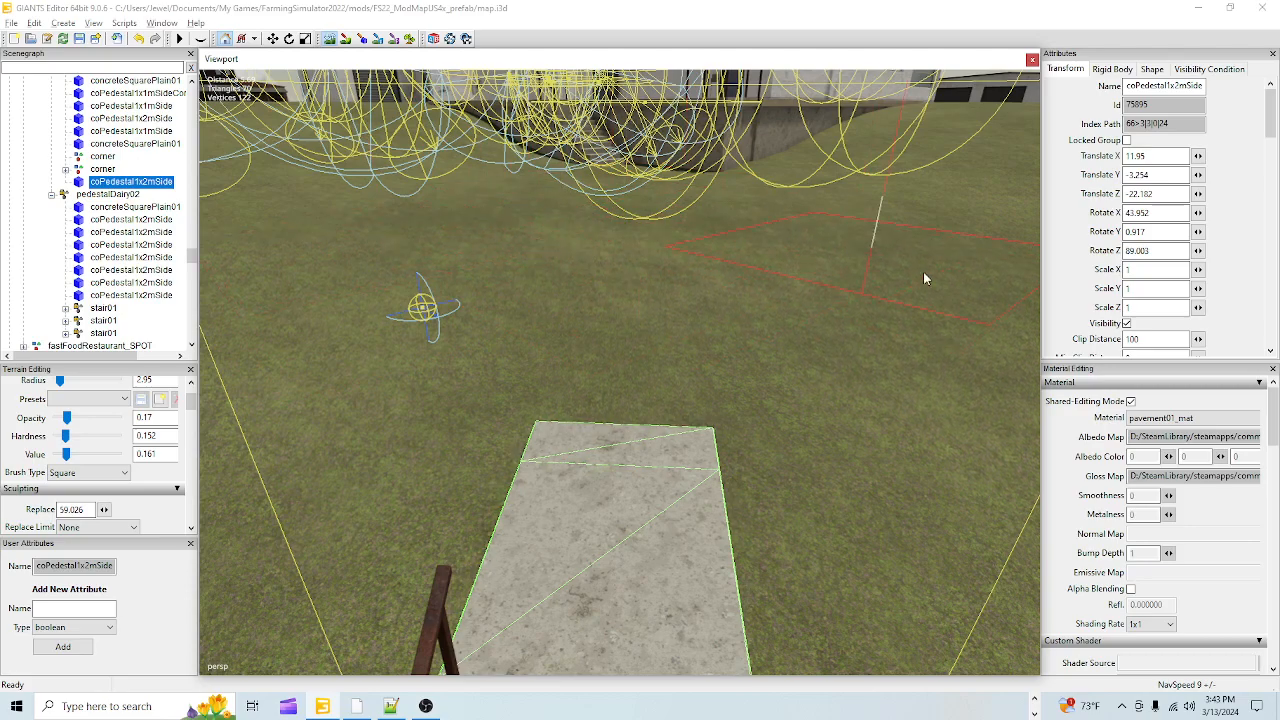
pyautogui.click(328, 38)
pyautogui.scroll(5, 653, 373)
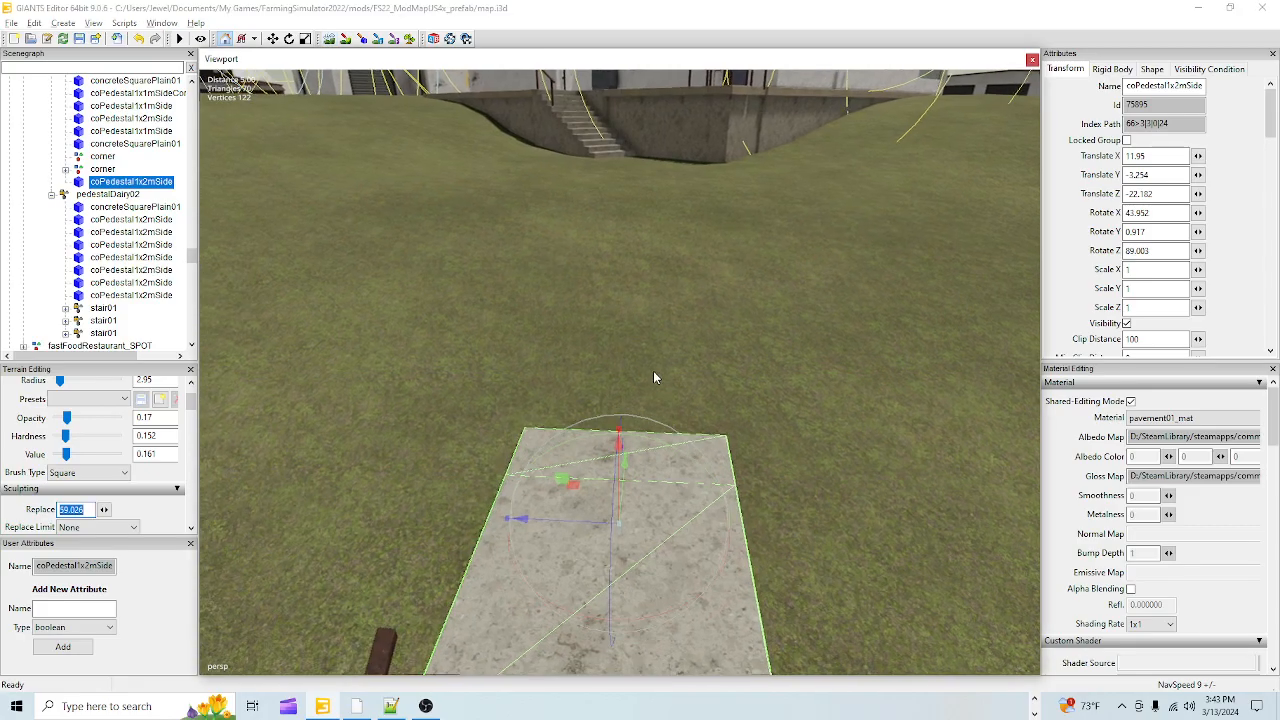
pyautogui.keyDown('alt'); pyautogui.moveTo(683, 312); pyautogui.dragTo(757, 346); pyautogui.keyUp('alt')
pyautogui.scroll(-5, 731, 320)
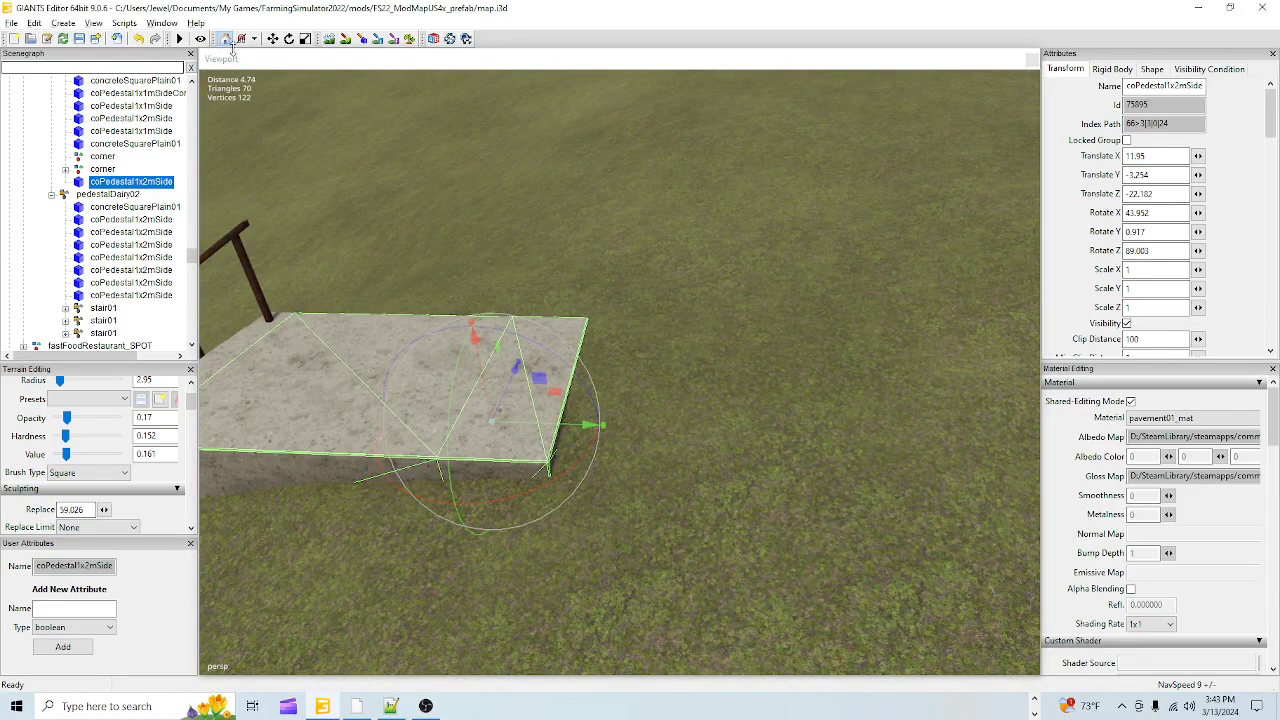
pyautogui.click(141, 40)
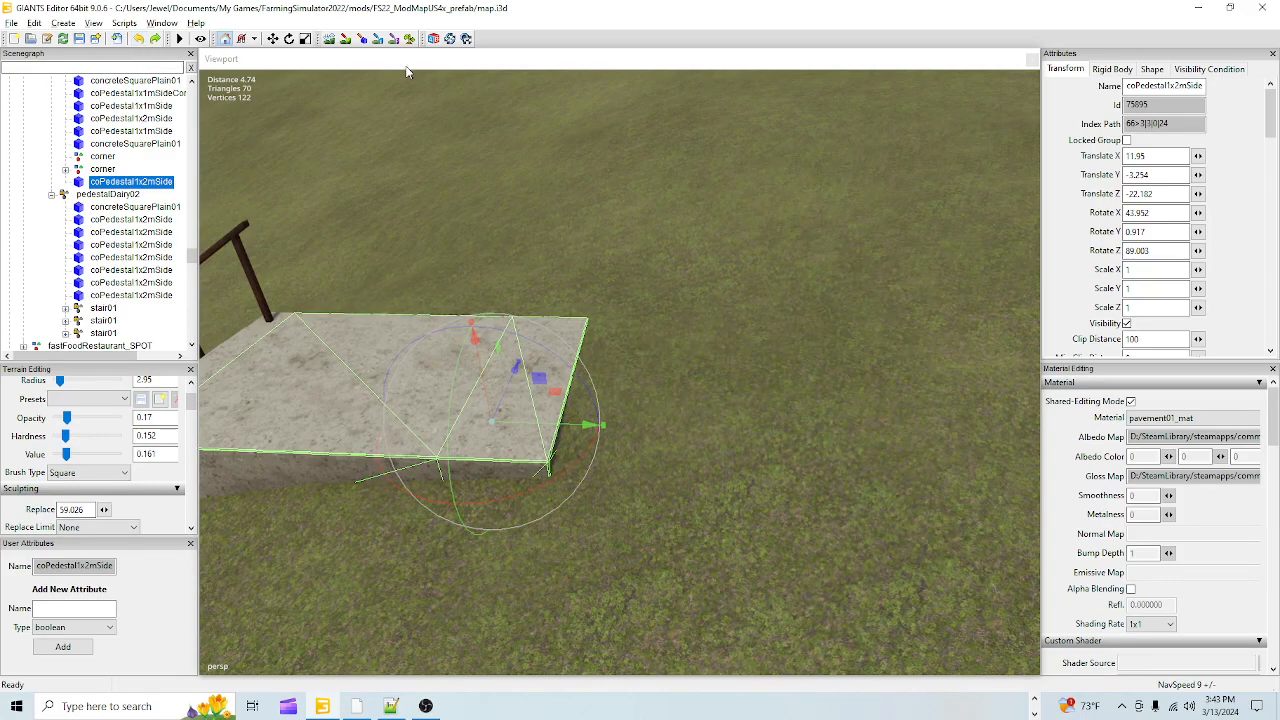
# - Sample the Replace height 59.501 near the landing, and set brush radius 1.45, opacity 0.27, hardness 0.252 and value 0.361
pyautogui.click(331, 39)
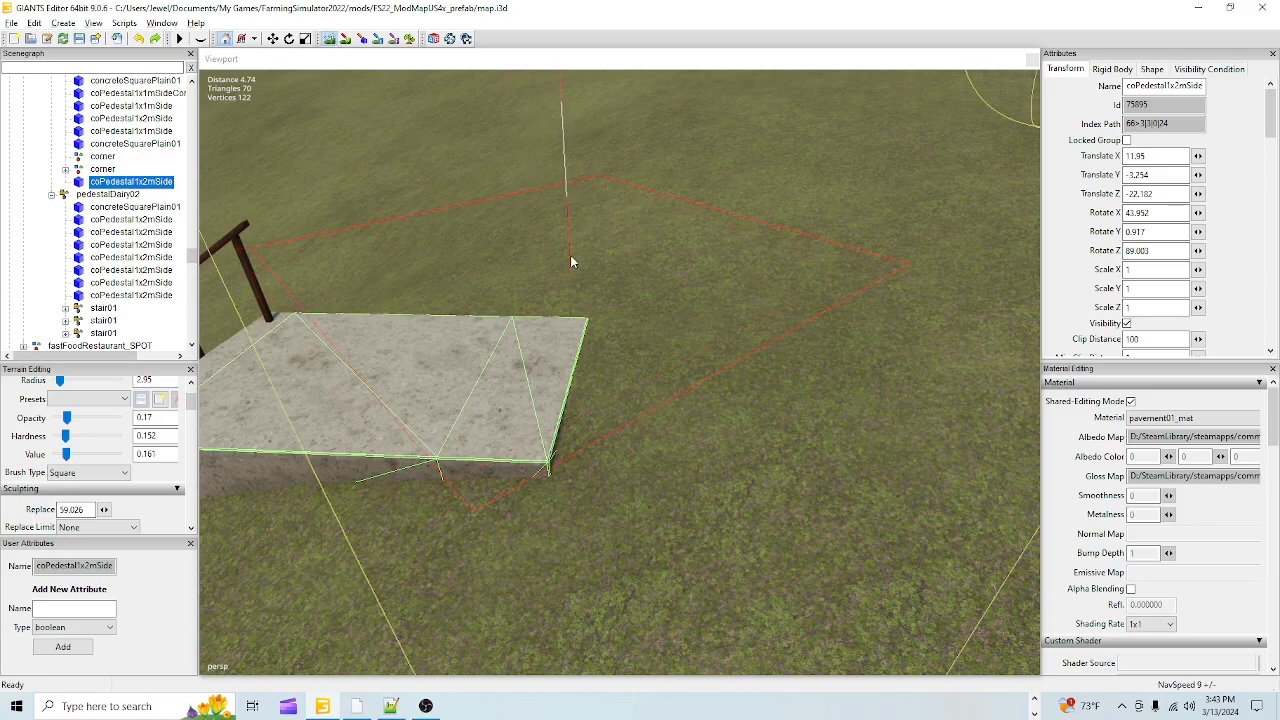
pyautogui.scroll(-1, 675, 272)
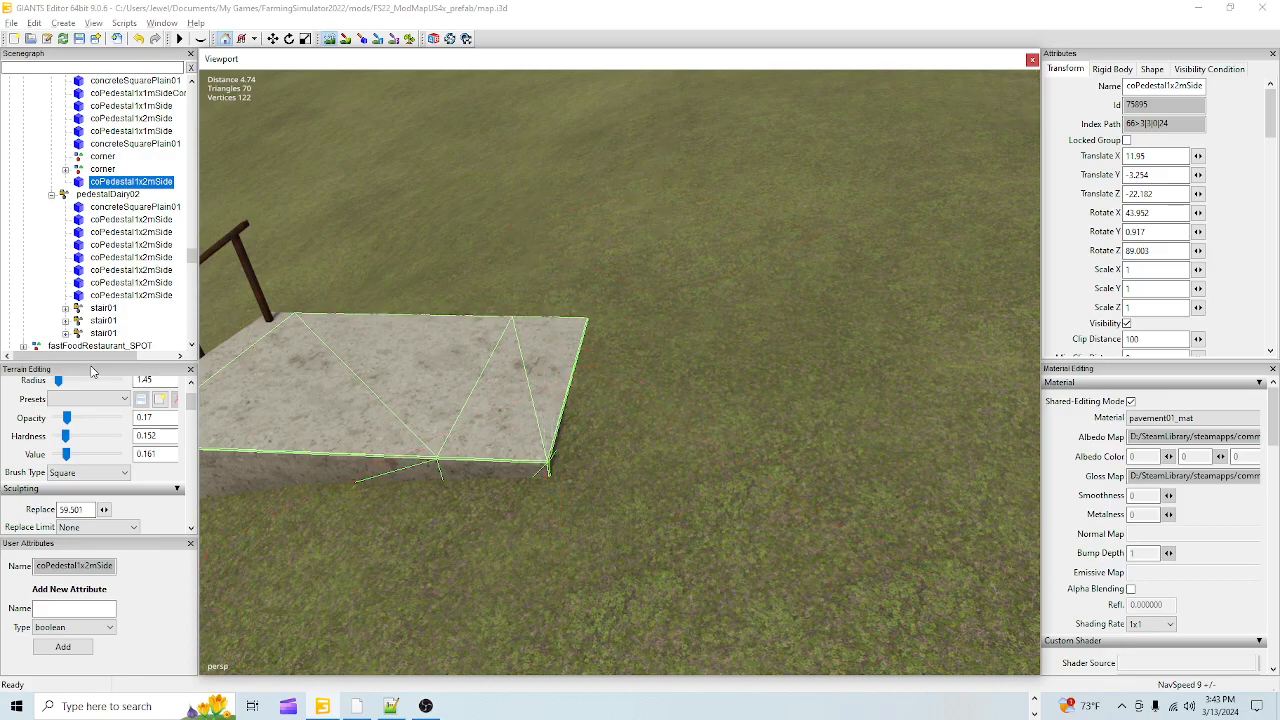
pyautogui.click(83, 419)
pyautogui.click(78, 437)
pyautogui.doubleClick(78, 453)
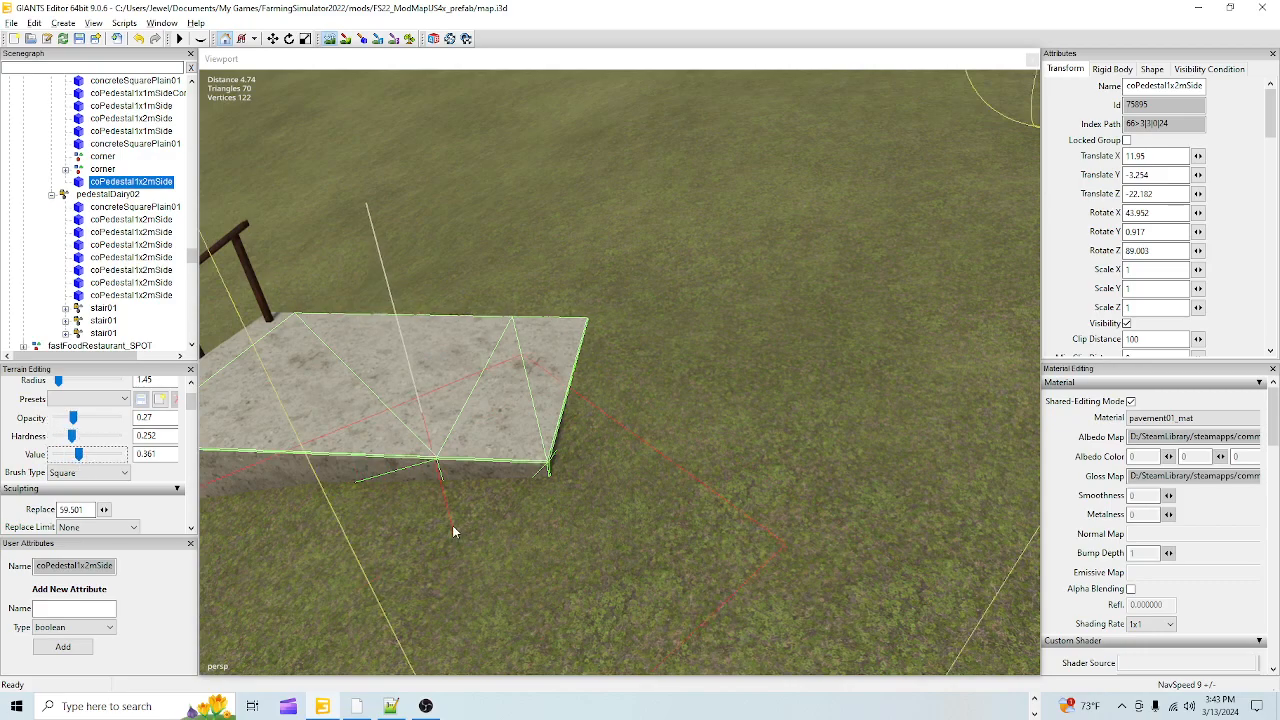
# - Set brush opacity to 0.47, hardness to 0.452 and value to 0.561, and sculpt the grass up against the landing's edge
pyautogui.doubleClick(105, 419)
pyautogui.doubleClick(88, 437)
pyautogui.doubleClick(96, 454)
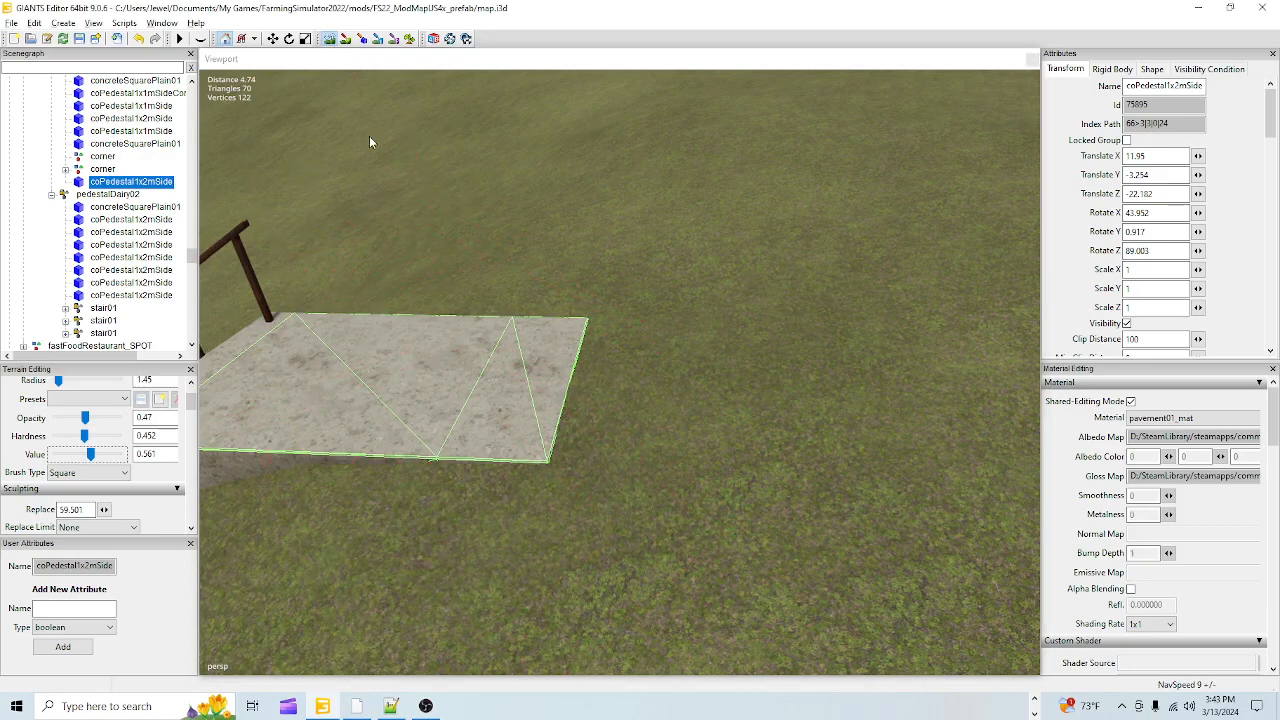
pyautogui.press('alt')
pyautogui.click(337, 41)
# - Sculpt the grass slope beyond the landing with brush radius 2.95 and a sampled Replace height of 59.764
pyautogui.scroll(3, 490, 400)
pyautogui.scroll(-1, 476, 416)
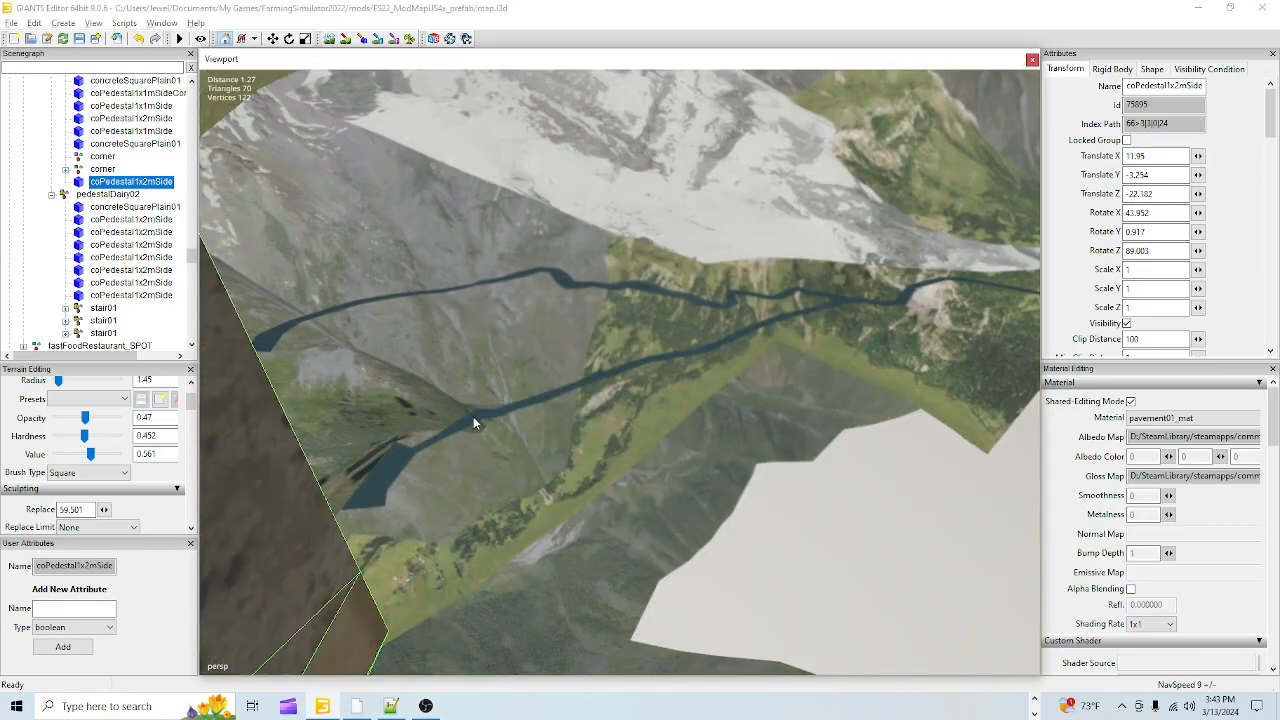
pyautogui.scroll(-2, 472, 434)
pyautogui.keyDown('alt'); pyautogui.moveTo(470, 436); pyautogui.dragTo(422, 547); pyautogui.keyUp('alt')
pyautogui.scroll(-4, 638, 387)
pyautogui.scroll(4, 619, 379)
pyautogui.scroll(-2, 472, 482)
pyautogui.scroll(2, 460, 490)
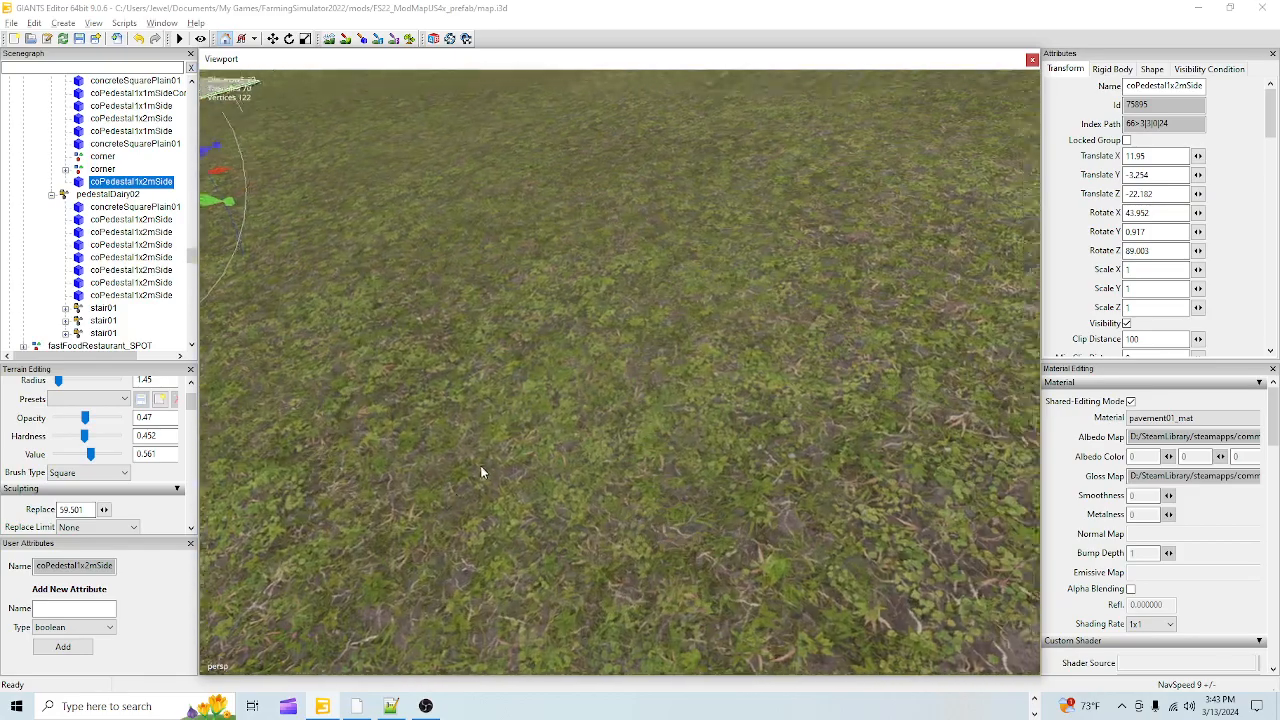
pyautogui.keyDown('alt'); pyautogui.moveTo(468, 473); pyautogui.dragTo(565, 418); pyautogui.keyUp('alt')
pyautogui.scroll(-4, 526, 446)
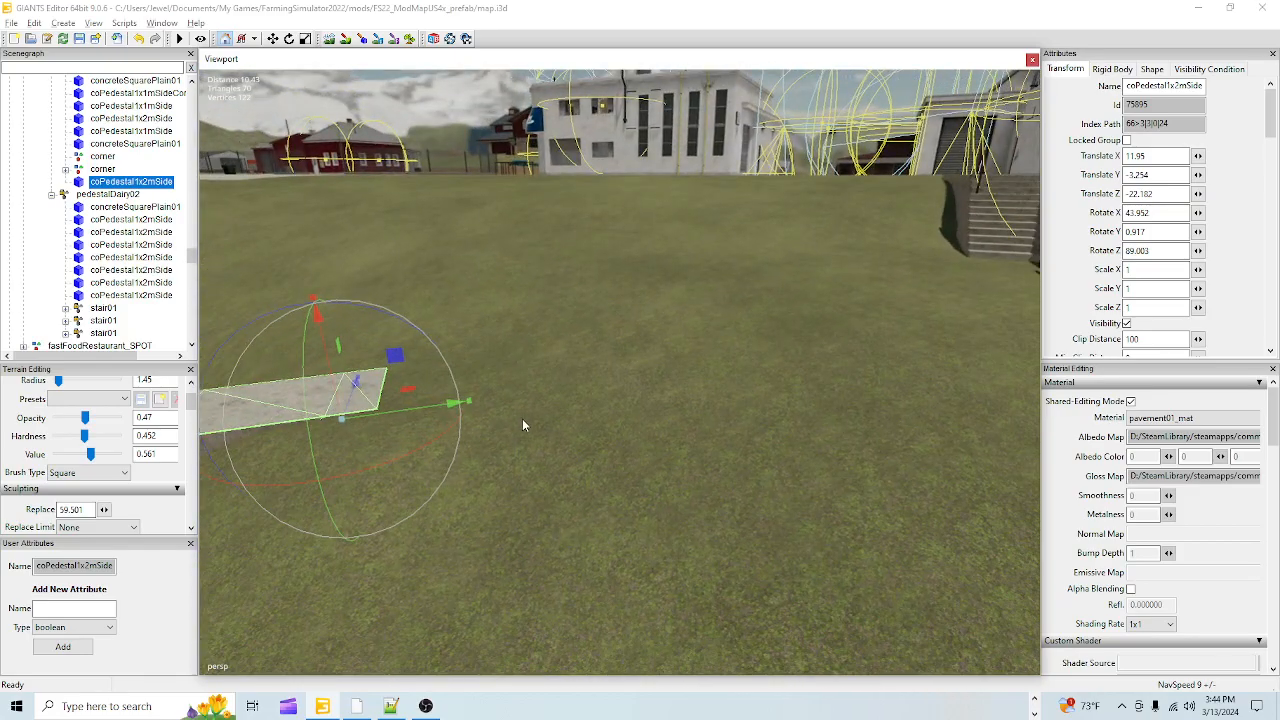
pyautogui.click(329, 38)
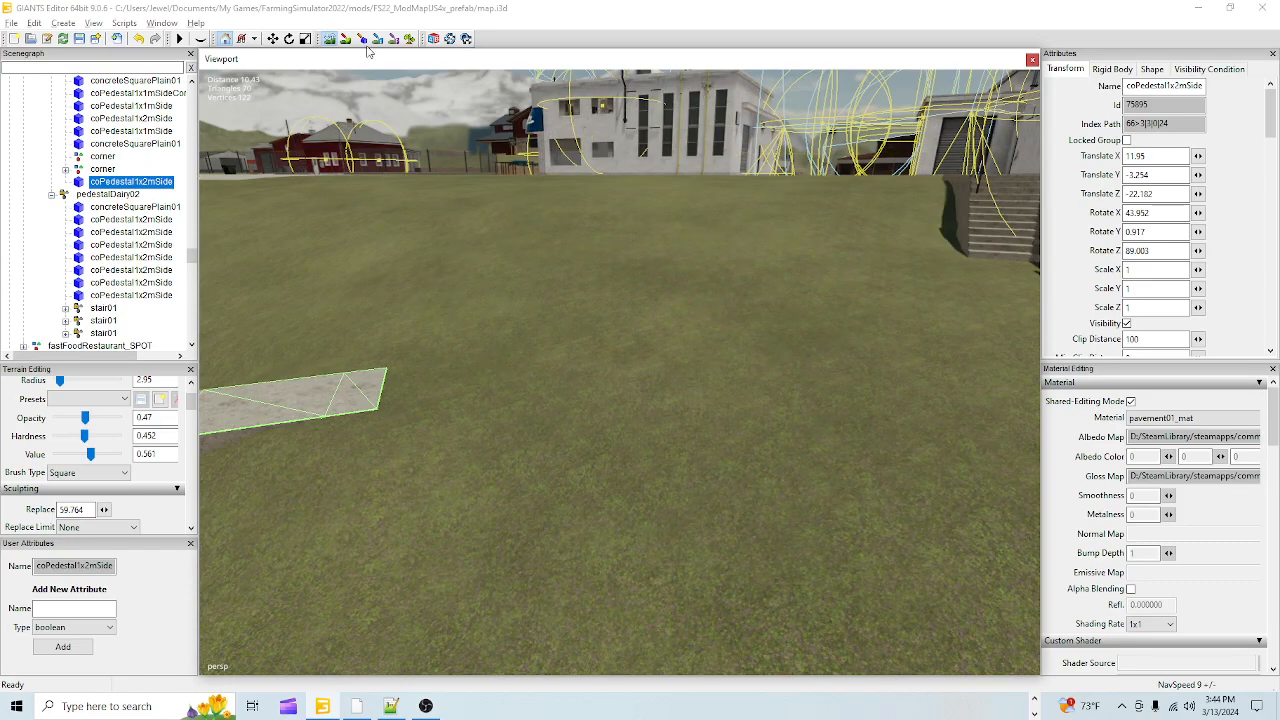
pyautogui.click(328, 40)
# - Sample the ground near the dairy building's corner as the Replace value, 62.782, and sculpt the grass there
pyautogui.moveTo(622, 315); pyautogui.dragTo(783, 349, button='right')
pyautogui.press('w')
pyautogui.moveTo(655, 434); pyautogui.dragTo(652, 572, button='right')
pyautogui.moveTo(594, 464); pyautogui.dragTo(624, 518, button='right')
pyautogui.click(331, 41)
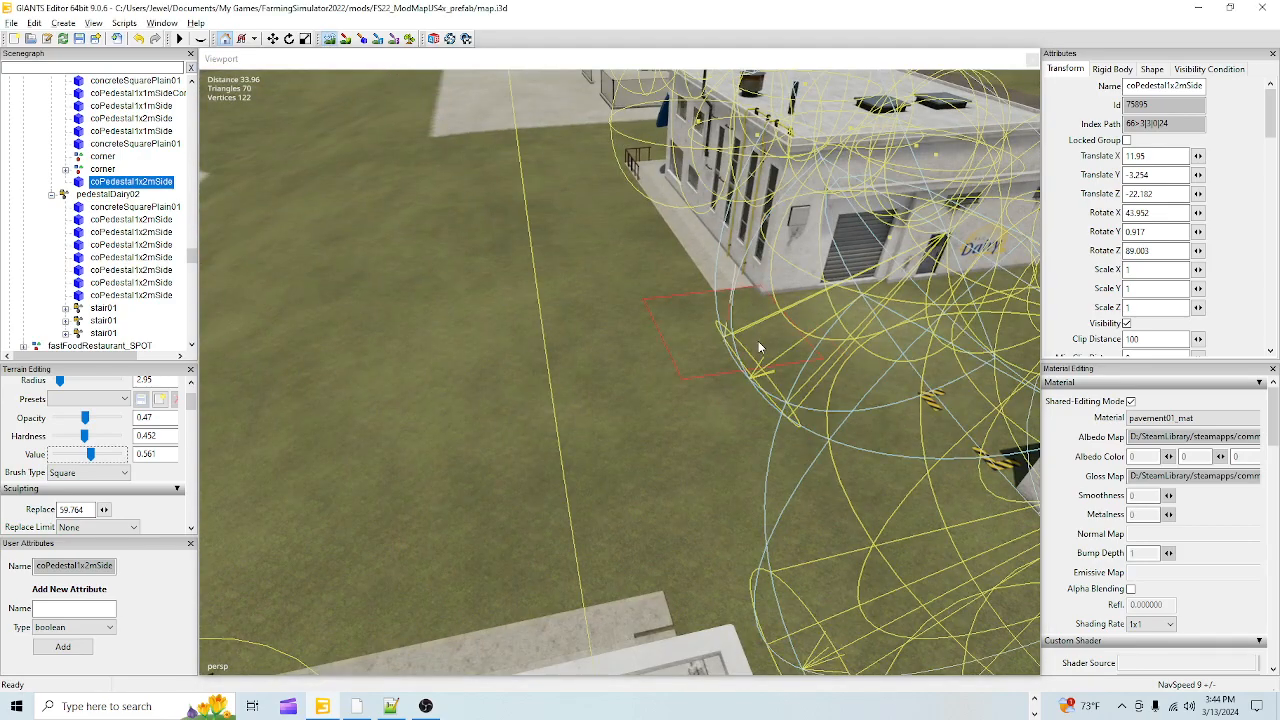
pyautogui.keyDown('ctrl'); pyautogui.click(773, 341); pyautogui.keyUp('ctrl')
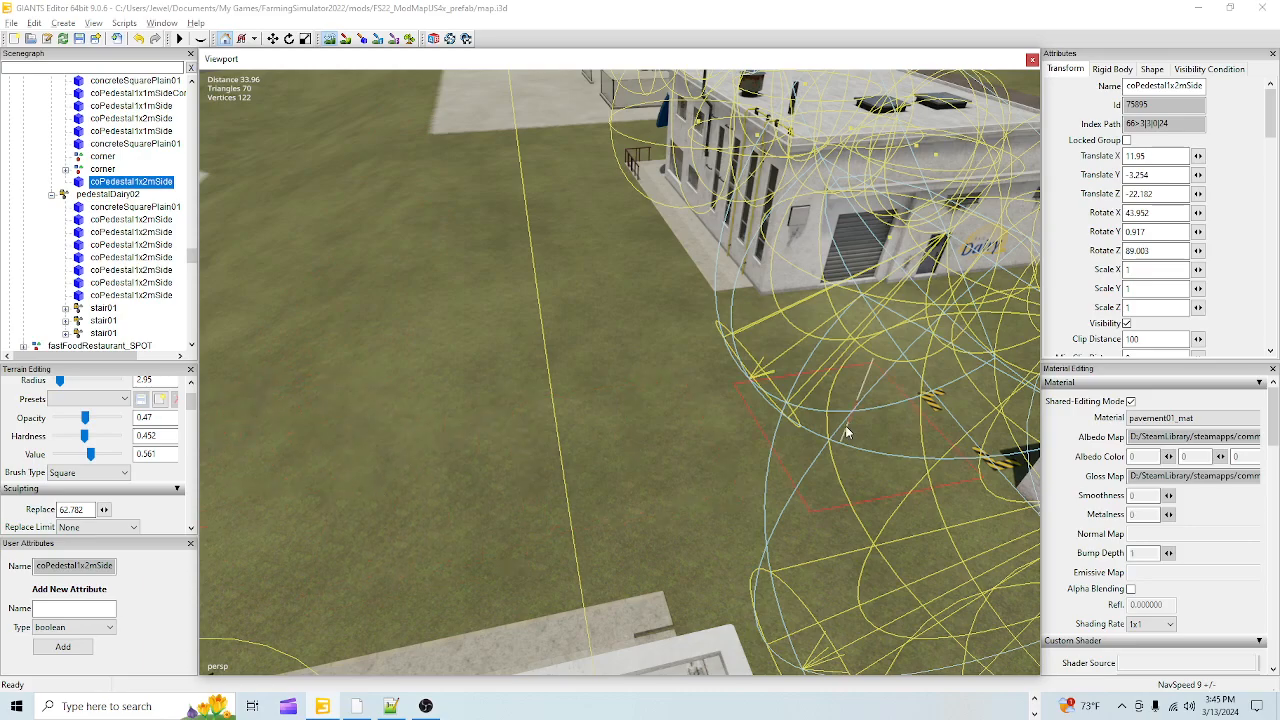
# - Review the terrain around the dairy and the paved yard from several sides
pyautogui.keyDown('alt'); pyautogui.moveTo(618, 420); pyautogui.dragTo(658, 422); pyautogui.keyUp('alt')
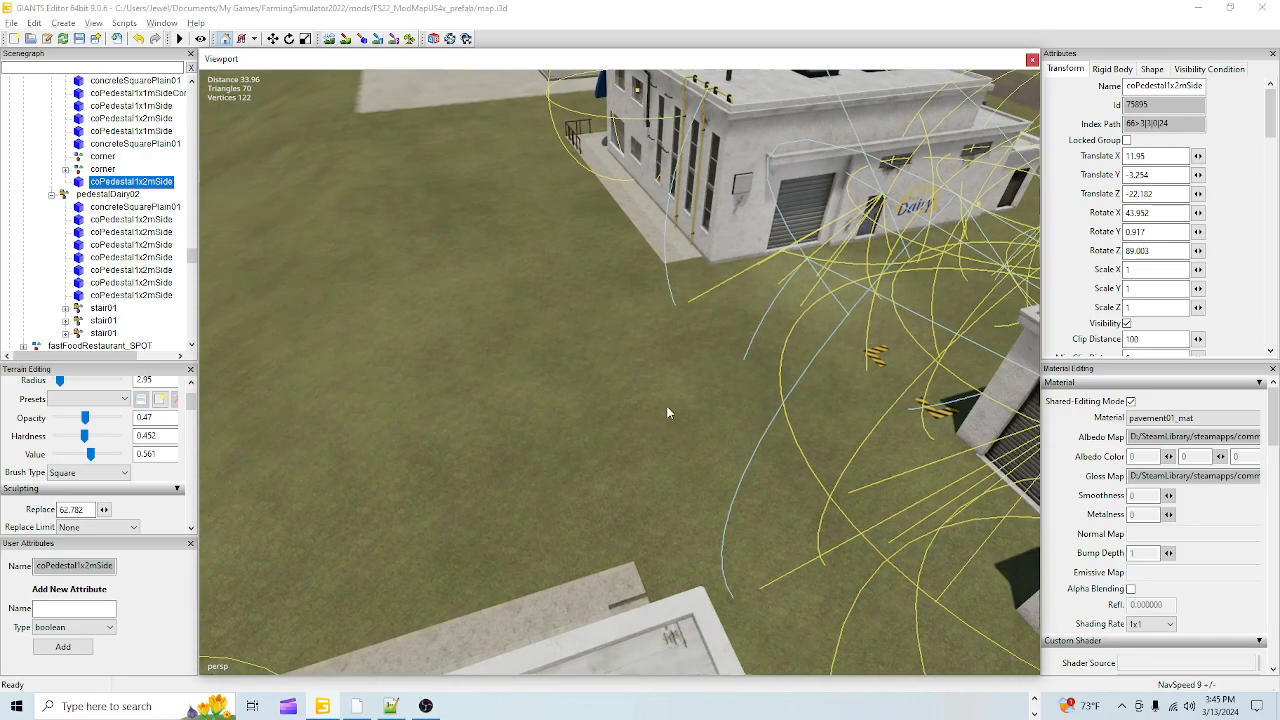
pyautogui.scroll(5, 660, 420)
pyautogui.keyDown('alt'); pyautogui.moveTo(759, 244); pyautogui.dragTo(553, 345); pyautogui.keyUp('alt')
pyautogui.scroll(-4, 892, 288)
pyautogui.scroll(2, 536, 425)
pyautogui.keyDown('alt'); pyautogui.moveTo(535, 430); pyautogui.dragTo(731, 474); pyautogui.keyUp('alt')
pyautogui.scroll(4, 535, 413)
pyautogui.scroll(4, 510, 460)
pyautogui.scroll(5, 678, 484)
pyautogui.scroll(6, 742, 438)
pyautogui.keyDown('alt'); pyautogui.moveTo(690, 338); pyautogui.dragTo(705, 521); pyautogui.keyUp('alt')
pyautogui.scroll(-6, 874, 446)
pyautogui.scroll(3, 551, 399)
pyautogui.scroll(3, 551, 399)
pyautogui.scroll(-7, 705, 521)
pyautogui.keyDown('alt'); pyautogui.moveTo(490, 635); pyautogui.dragTo(366, 606); pyautogui.keyUp('alt')
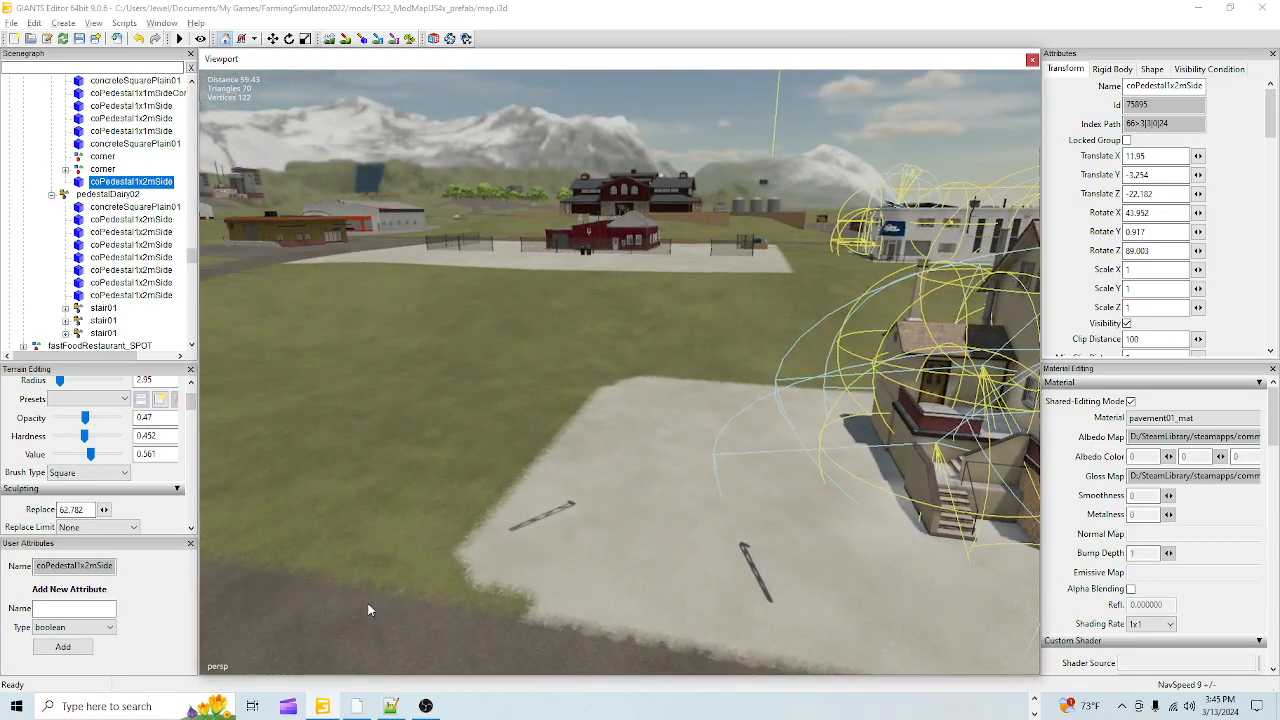
# - Paint the pavement texture along the paved yard's outer edges to square off its rounded corners
pyautogui.scroll(6, 422, 563)
pyautogui.keyDown('alt'); pyautogui.moveTo(504, 543); pyautogui.dragTo(681, 428); pyautogui.keyUp('alt')
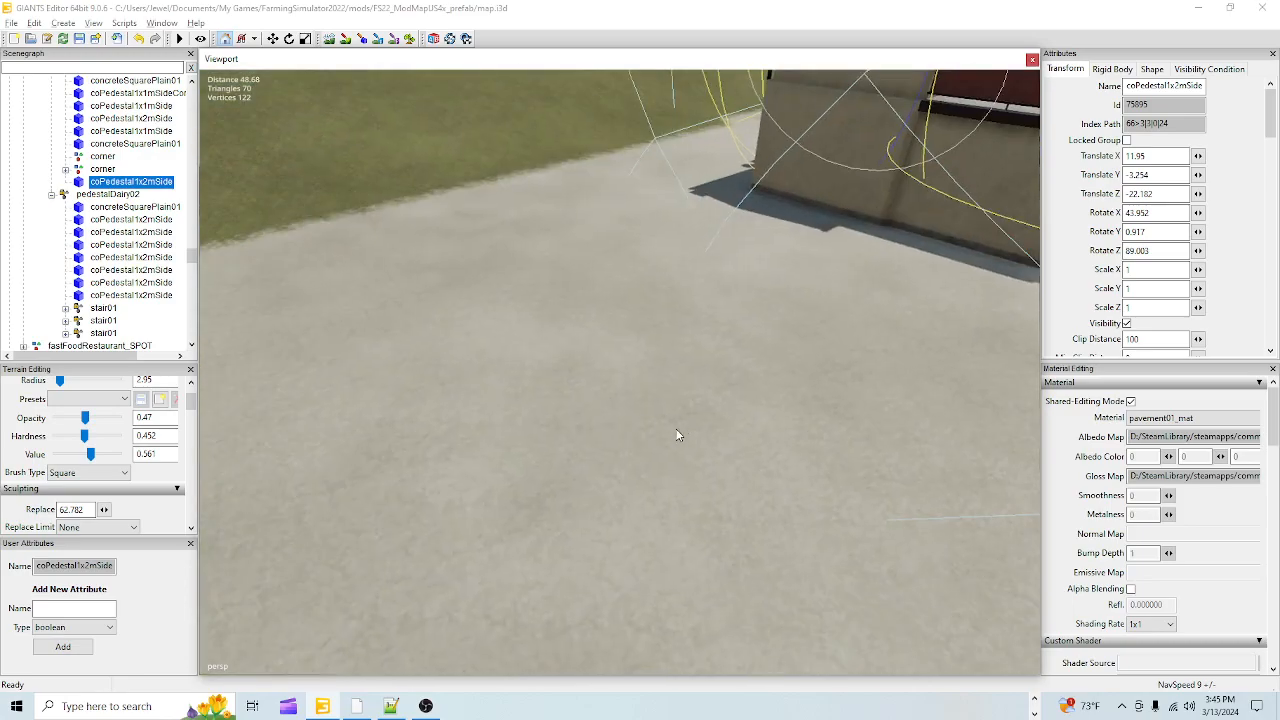
pyautogui.scroll(-5, 623, 383)
pyautogui.click(347, 37)
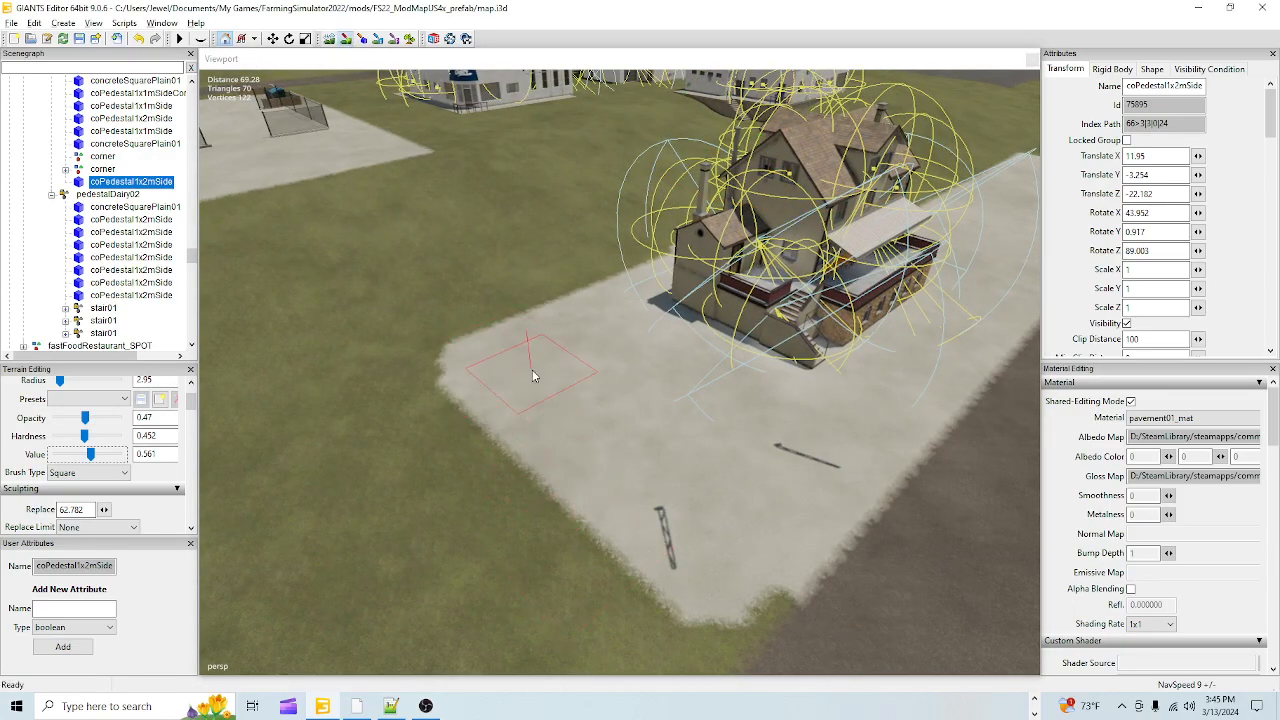
pyautogui.click(476, 361)
pyautogui.moveTo(476, 360)
pyautogui.mouseDown()
pyautogui.moveTo(486, 396)
pyautogui.moveTo(526, 436)
pyautogui.moveTo(693, 551)
pyautogui.moveTo(640, 562)
pyautogui.moveTo(709, 573)
pyautogui.moveTo(712, 589)
pyautogui.mouseUp()
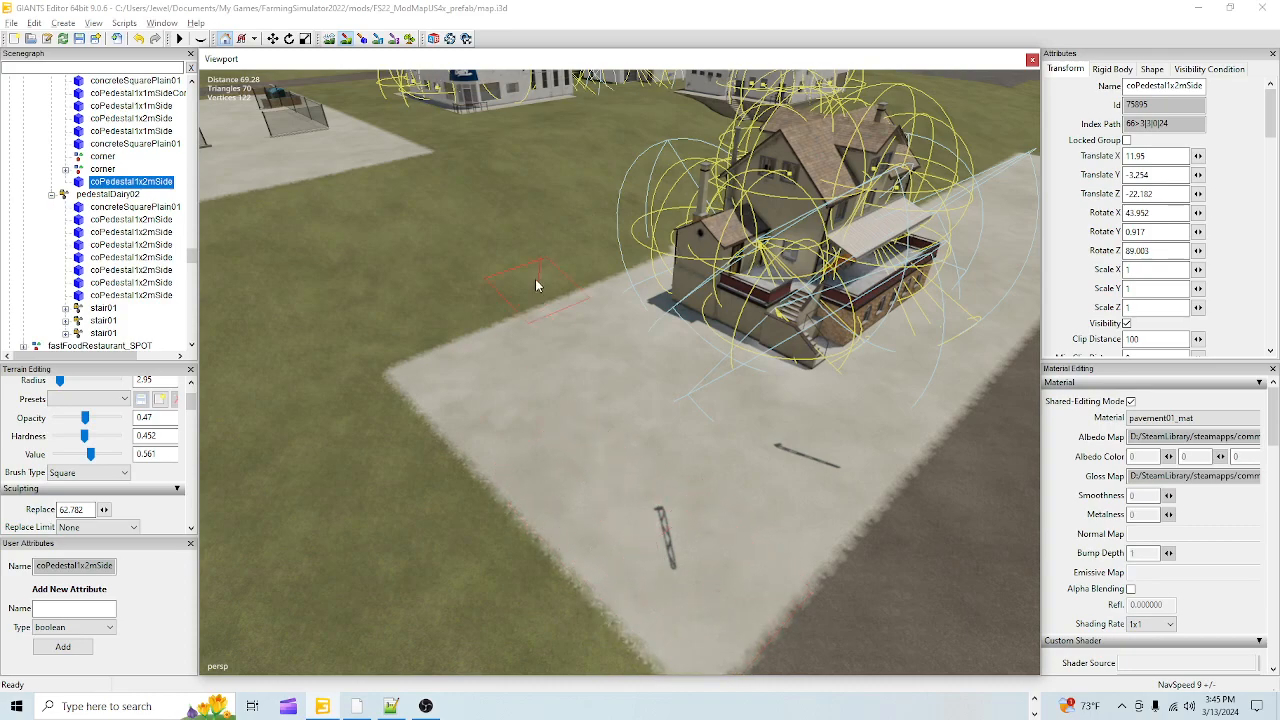
pyautogui.click(342, 40)
# - Sculpt the grass beside the paved yard with a sampled Replace height of 56.957 and brush radius 4.7, and leave terrain editing
pyautogui.keyDown('alt'); pyautogui.moveTo(557, 509); pyautogui.dragTo(717, 366); pyautogui.keyUp('alt')
pyautogui.scroll(3, 717, 366)
pyautogui.keyDown('alt'); pyautogui.moveTo(563, 480); pyautogui.dragTo(631, 555); pyautogui.keyUp('alt')
pyautogui.scroll(3, 566, 497)
pyautogui.keyDown('alt'); pyautogui.moveTo(541, 493); pyautogui.dragTo(588, 528); pyautogui.keyUp('alt')
pyautogui.scroll(-3, 574, 514)
pyautogui.scroll(-3, 563, 577)
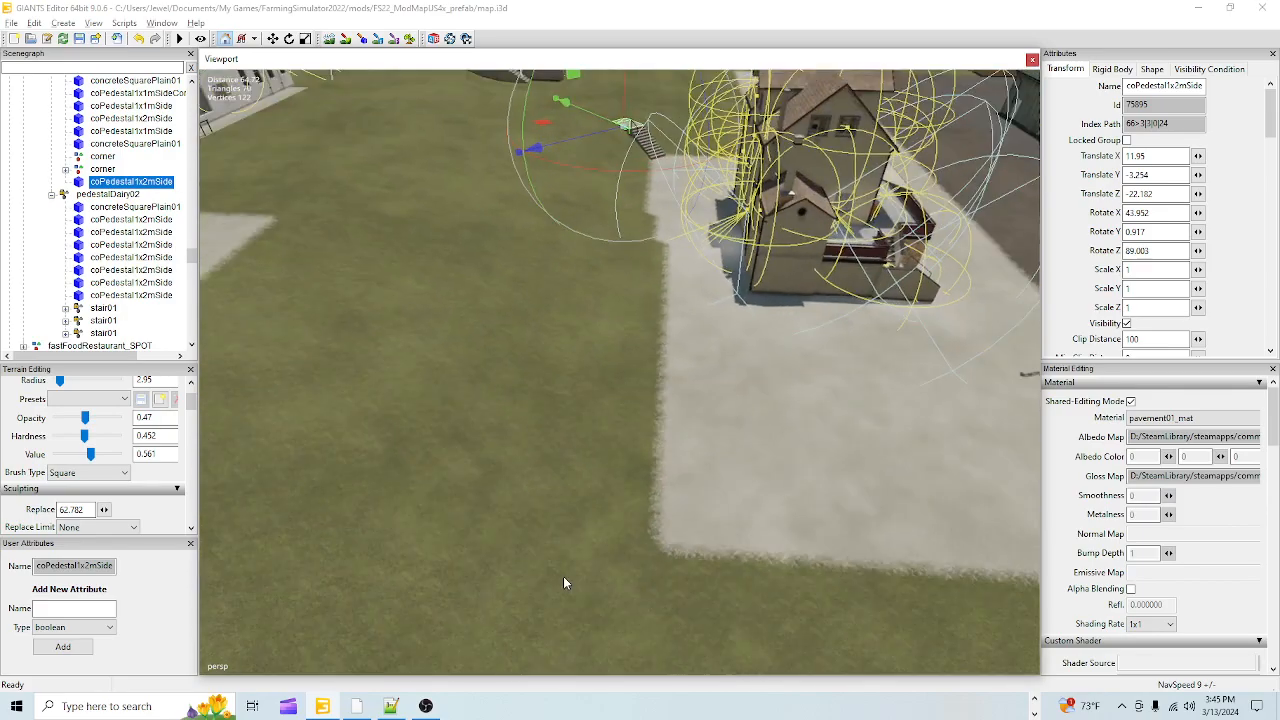
pyautogui.moveTo(670, 405)
pyautogui.keyDown('alt'); pyautogui.mouseDown()
pyautogui.moveTo(706, 402)
pyautogui.moveTo(672, 417)
pyautogui.mouseUp(); pyautogui.keyUp('alt')
pyautogui.scroll(-2, 706, 402)
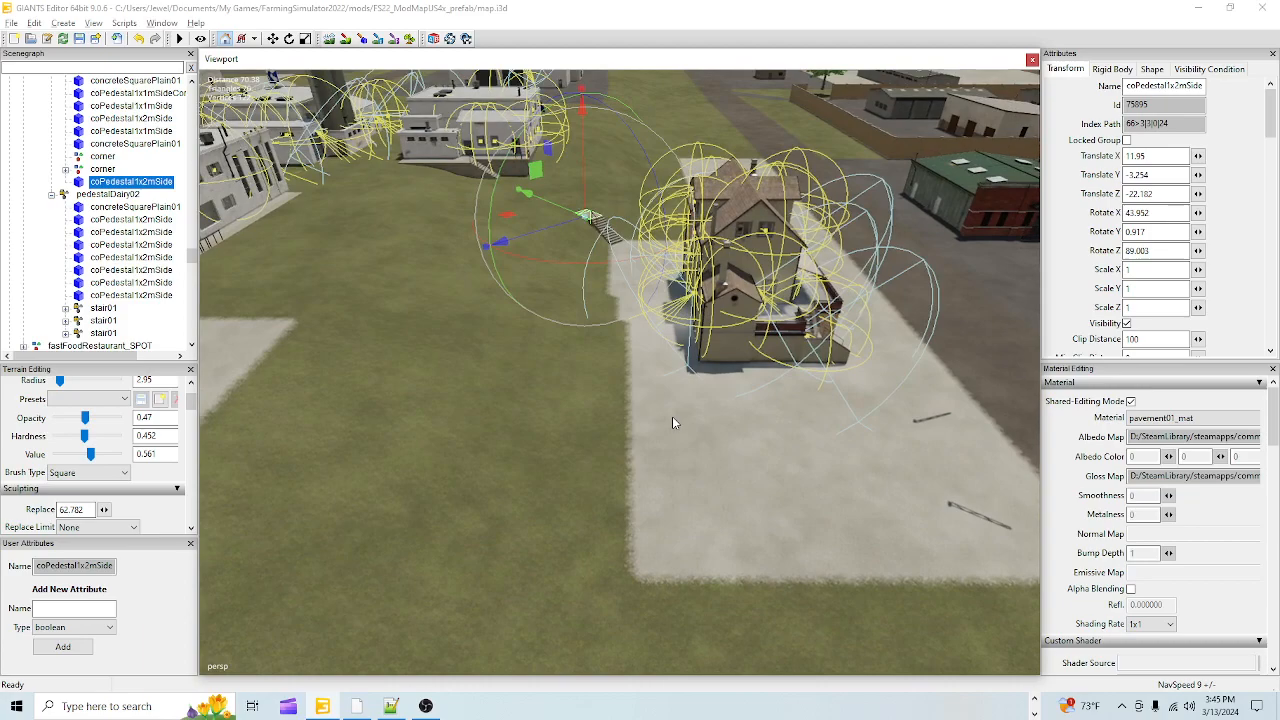
pyautogui.click(331, 40)
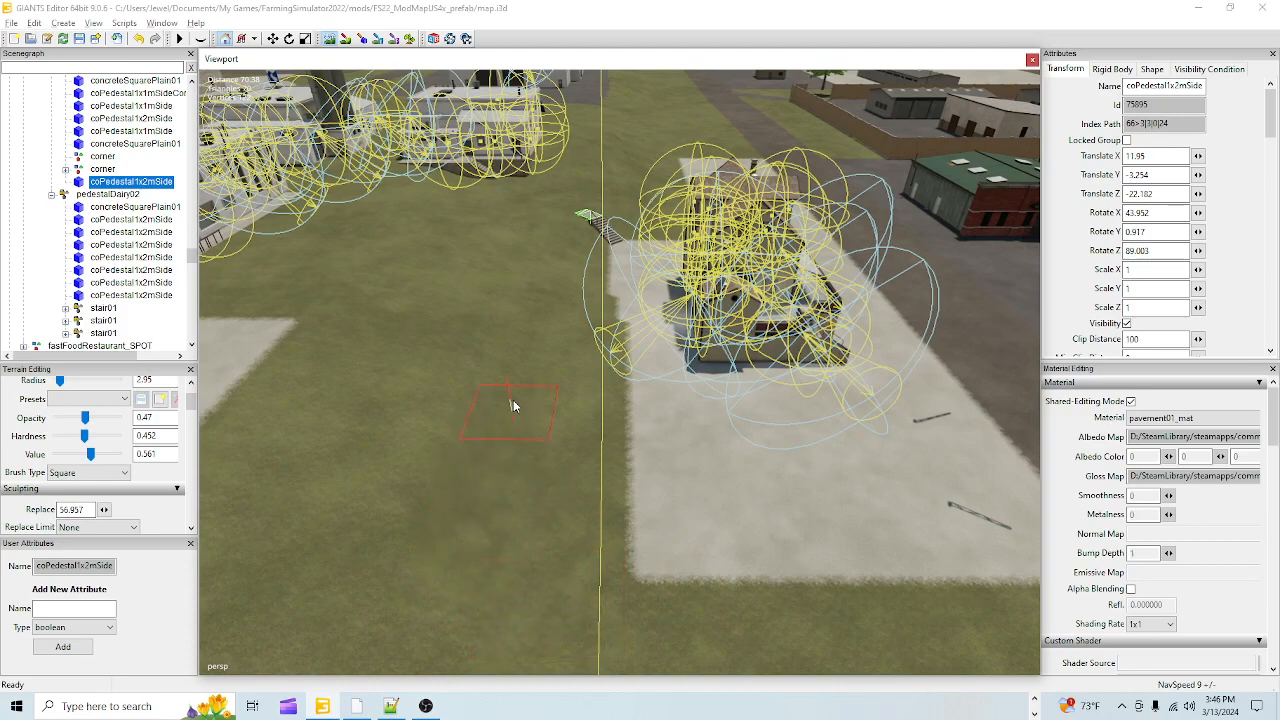
pyautogui.scroll(5, 488, 547)
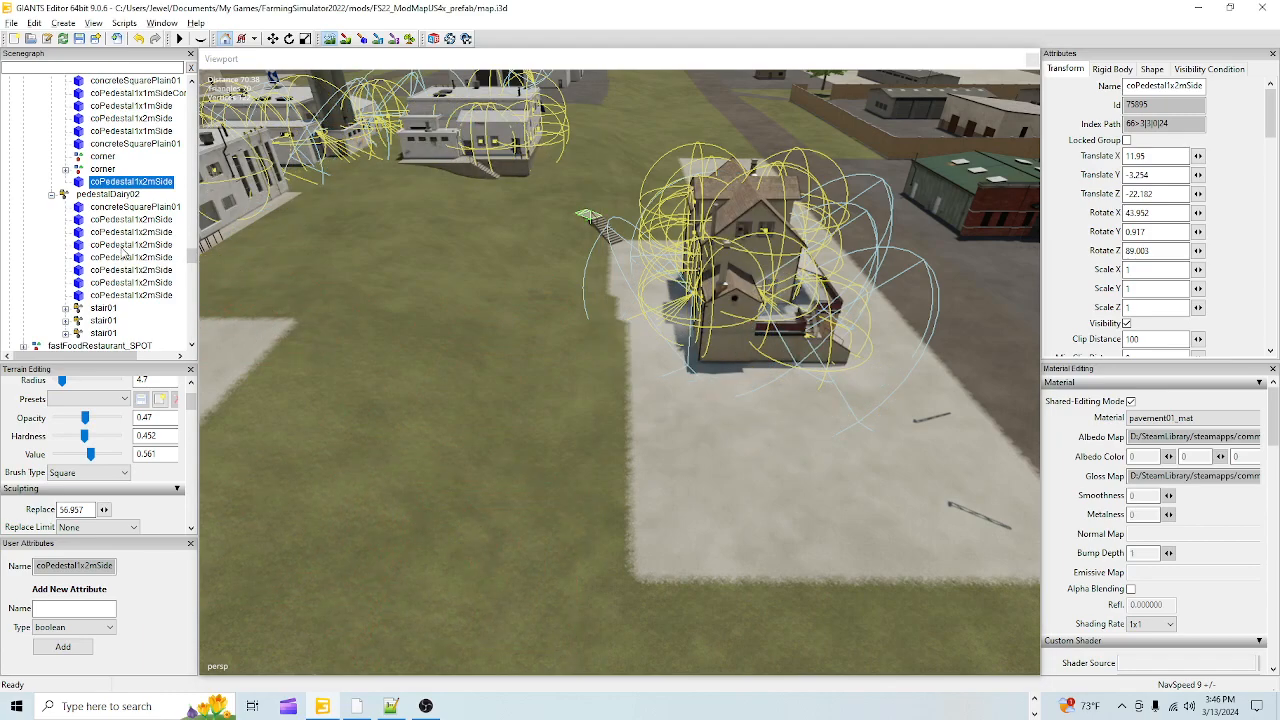
pyautogui.scroll(1, 123, 253)
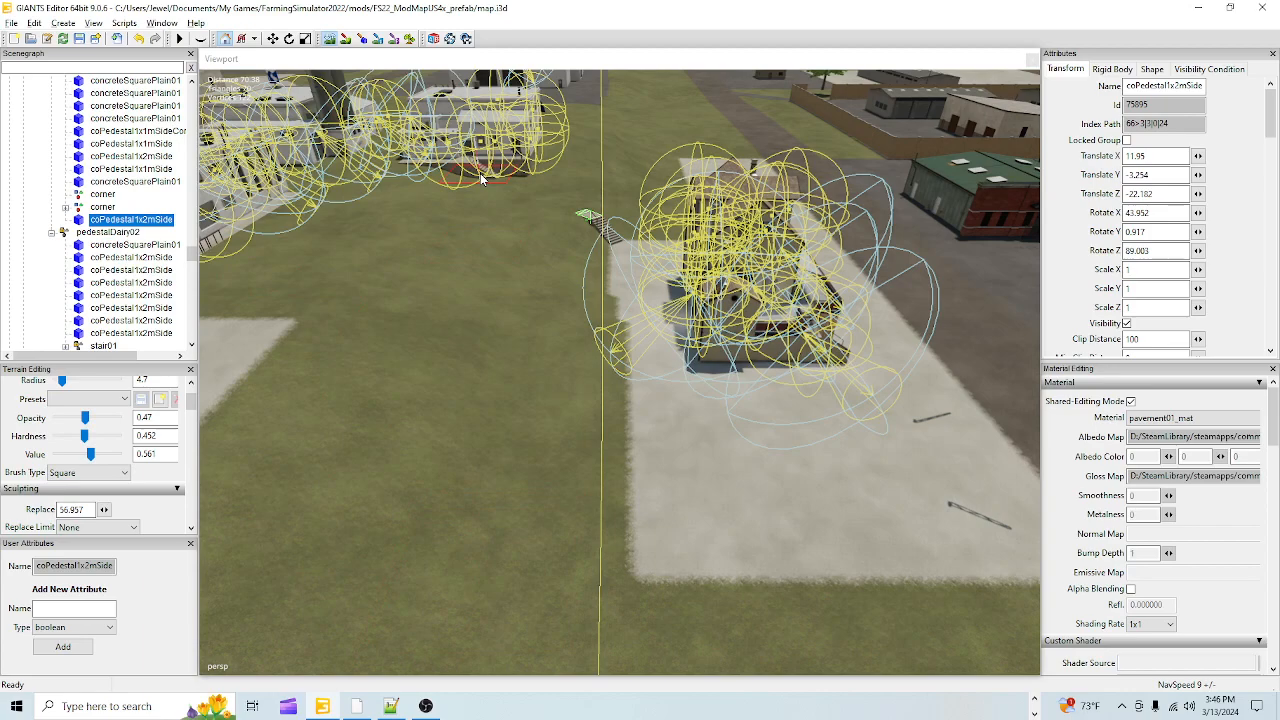
pyautogui.click(346, 40)
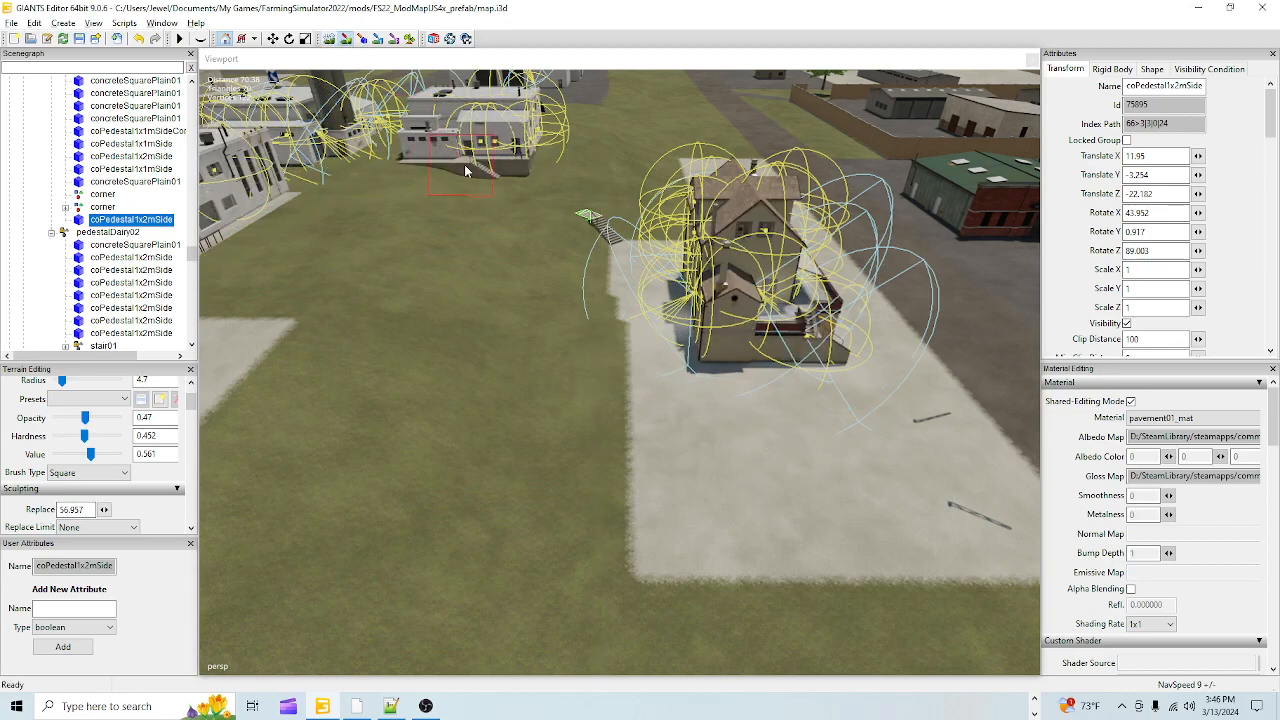
pyautogui.click(348, 39)
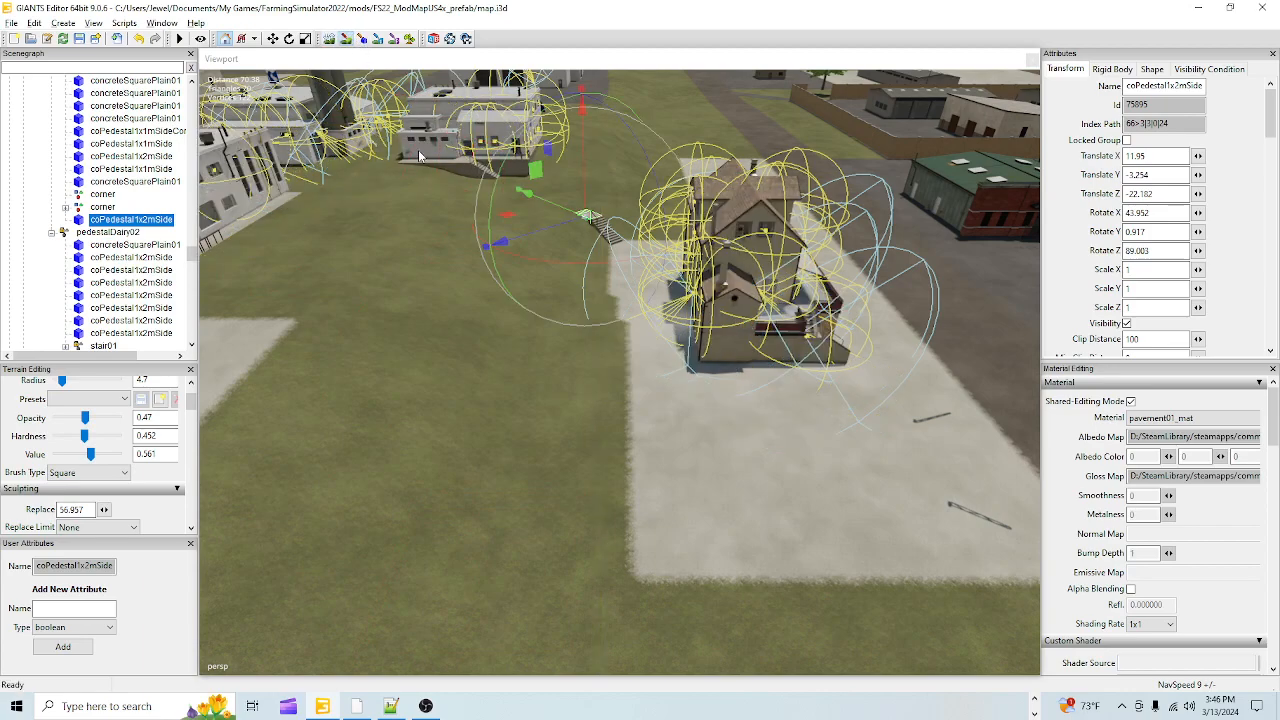
# - Delete the surplus middle stair01 copy from the pedestalDairy02 group at the dairy
pyautogui.click(476, 168)
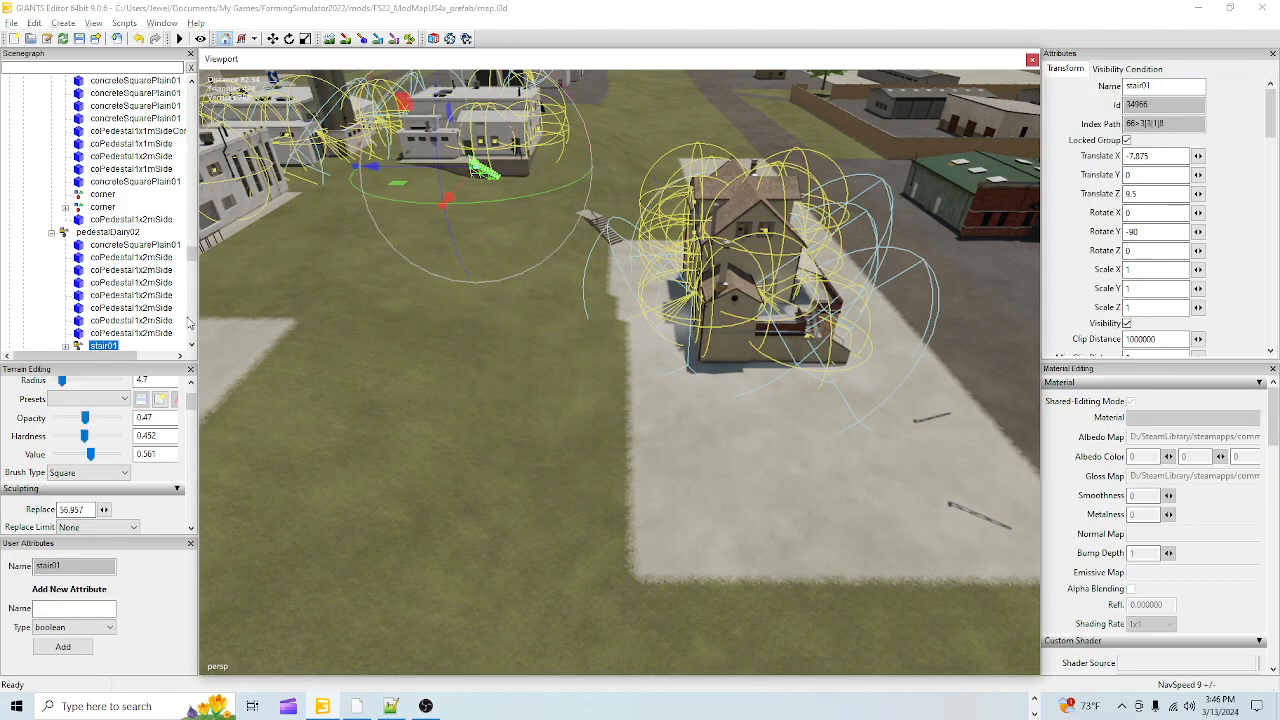
pyautogui.scroll(-1, 168, 338)
pyautogui.click(111, 321)
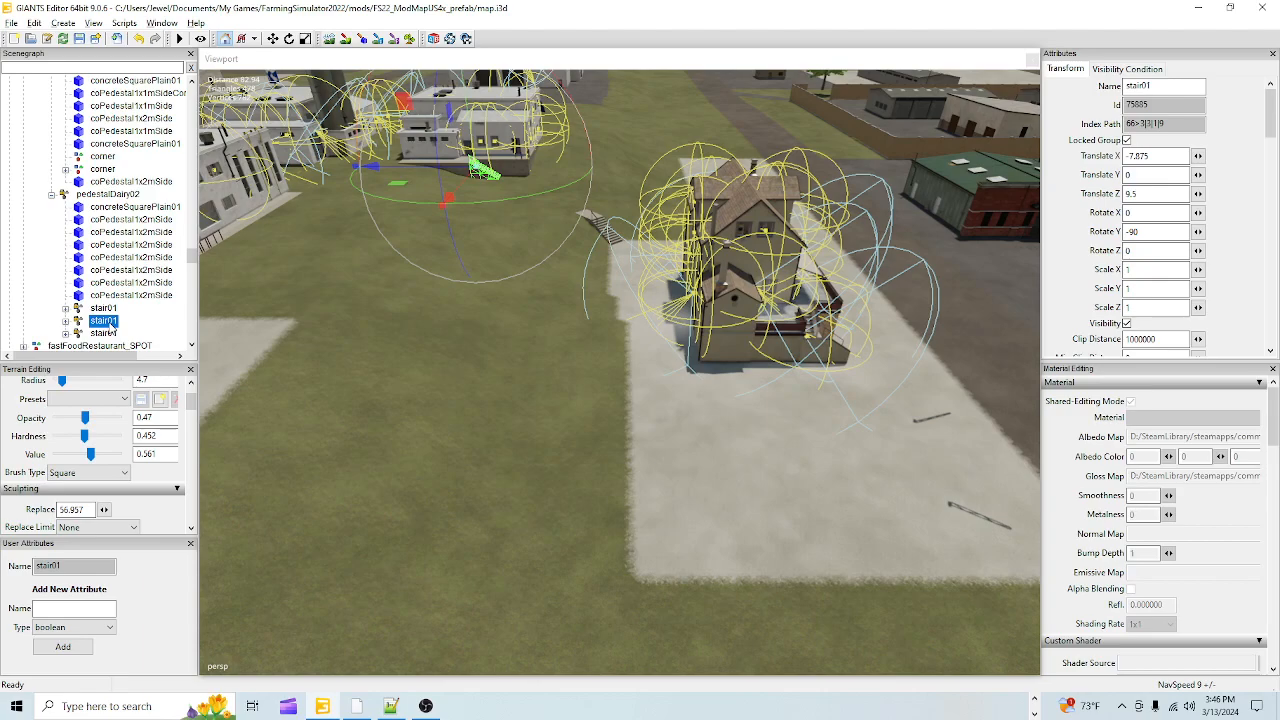
pyautogui.press('Delete')
# - Paint pavement along the yard's grass-side edge up to the stairs with brush radius 4.2, and leave terrain painting
pyautogui.keyDown('alt'); pyautogui.moveTo(511, 434); pyautogui.dragTo(566, 525); pyautogui.keyUp('alt')
pyautogui.keyDown('alt'); pyautogui.moveTo(566, 525); pyautogui.dragTo(592, 368, button='right'); pyautogui.keyUp('alt')
pyautogui.keyDown('alt'); pyautogui.moveTo(592, 368); pyautogui.dragTo(613, 394); pyautogui.keyUp('alt')
pyautogui.keyDown('alt'); pyautogui.moveTo(613, 394); pyautogui.dragTo(601, 444, button='right'); pyautogui.keyUp('alt')
pyautogui.keyDown('alt'); pyautogui.moveTo(601, 444); pyautogui.dragTo(569, 413); pyautogui.keyUp('alt')
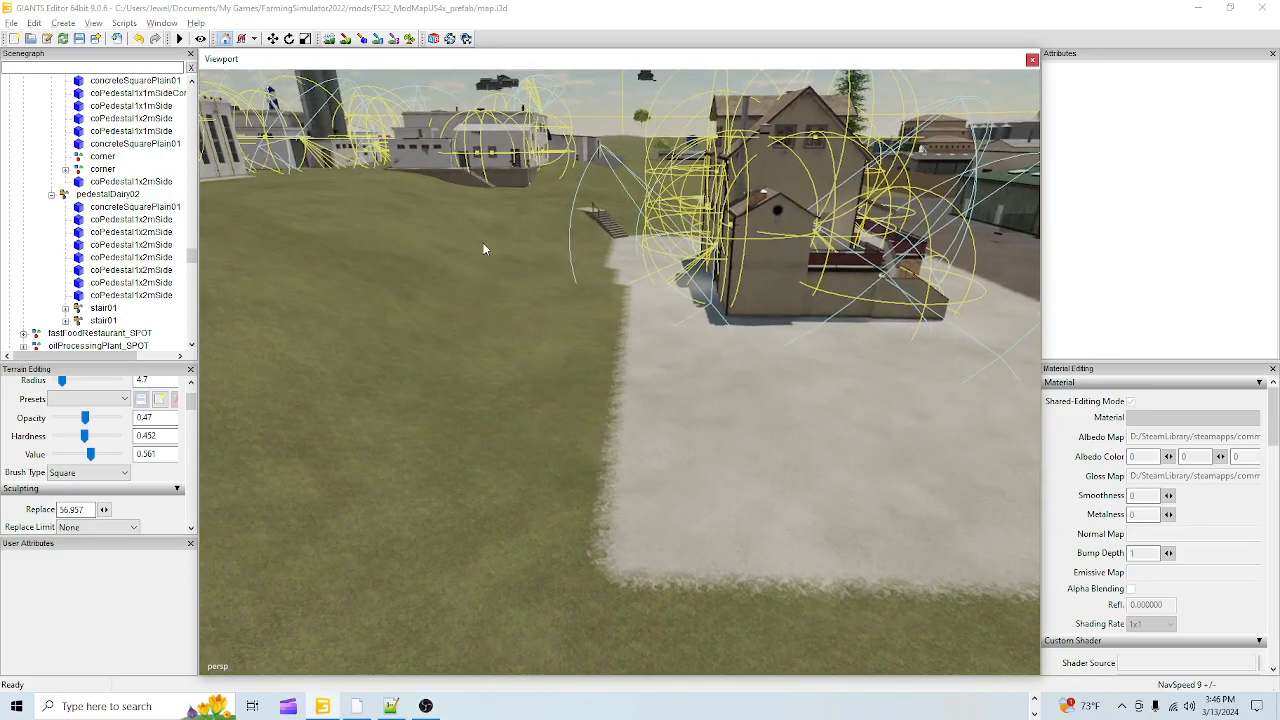
pyautogui.click(345, 38)
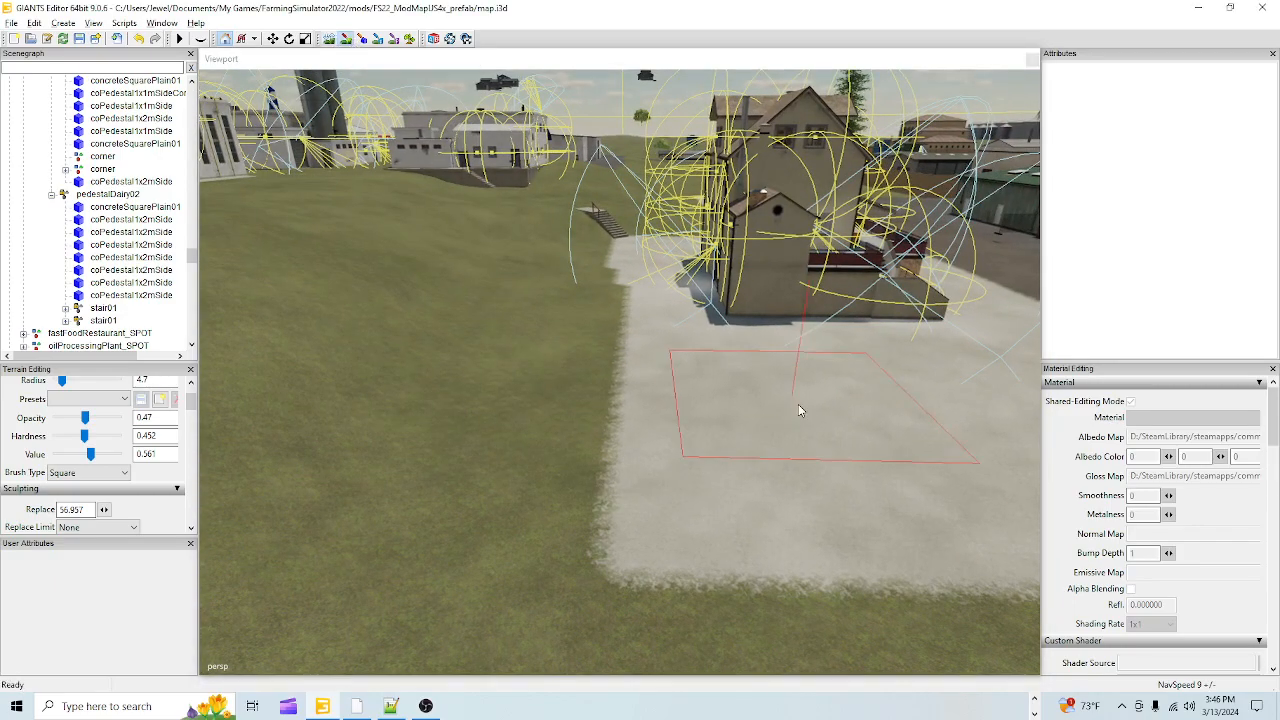
pyautogui.click(712, 434)
pyautogui.scroll(-1, 697, 385)
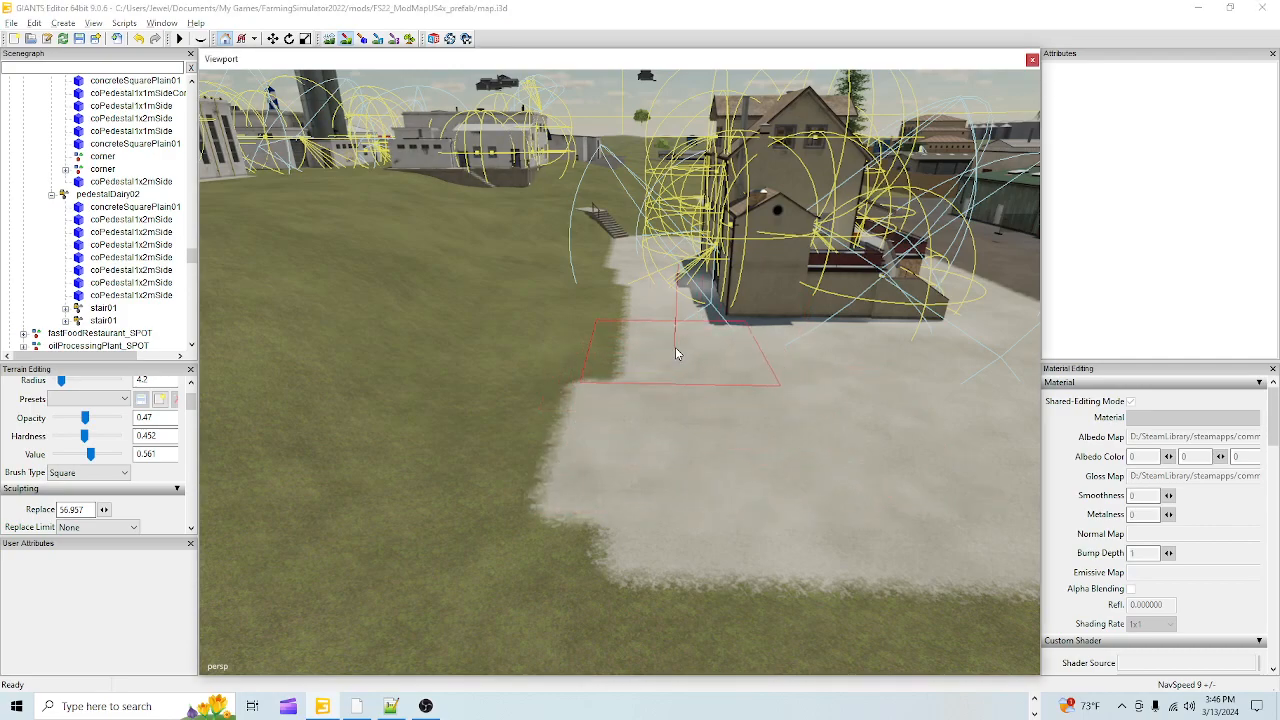
pyautogui.click(677, 348)
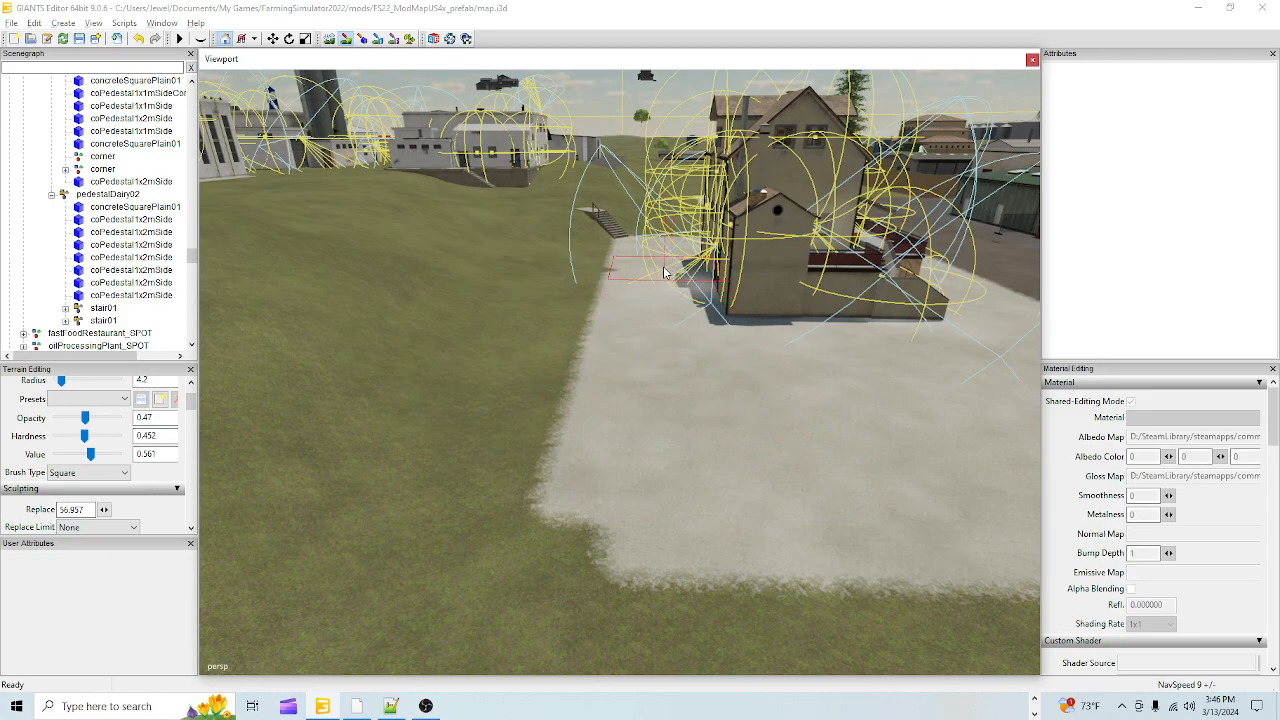
pyautogui.click(691, 457)
pyautogui.click(347, 39)
# - Examine the pizzeria building and its paved yard from several sides
pyautogui.moveTo(575, 355); pyautogui.dragTo(751, 347, button='middle')
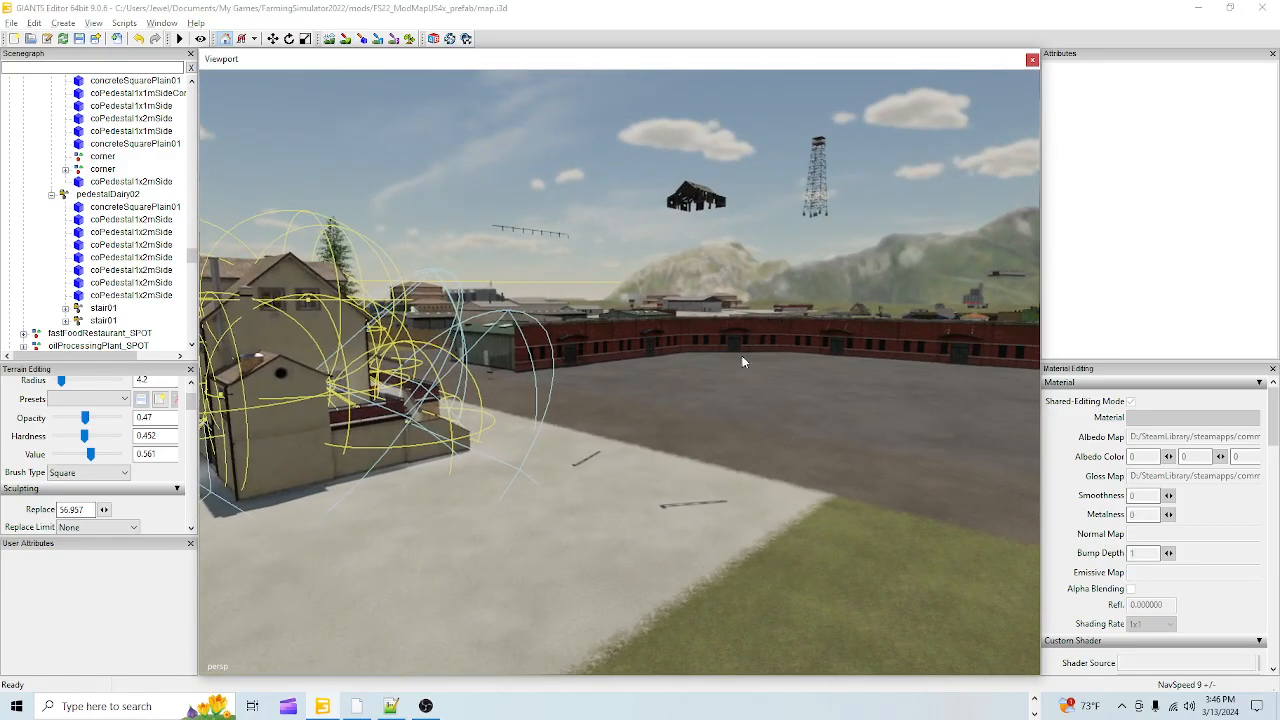
pyautogui.keyDown('alt'); pyautogui.moveTo(573, 522); pyautogui.dragTo(690, 457, button='middle'); pyautogui.keyUp('alt')
pyautogui.keyDown('alt'); pyautogui.moveTo(690, 457); pyautogui.dragTo(509, 425); pyautogui.keyUp('alt')
pyautogui.keyDown('alt'); pyautogui.moveTo(509, 425); pyautogui.dragTo(578, 446, button='middle'); pyautogui.keyUp('alt')
pyautogui.keyDown('alt'); pyautogui.moveTo(578, 446); pyautogui.dragTo(580, 366); pyautogui.keyUp('alt')
pyautogui.scroll(-4, 625, 410)
pyautogui.keyDown('alt'); pyautogui.moveTo(630, 418); pyautogui.dragTo(614, 496); pyautogui.keyUp('alt')
pyautogui.scroll(5, 740, 460)
pyautogui.keyDown('alt'); pyautogui.moveTo(740, 460); pyautogui.dragTo(420, 450); pyautogui.keyUp('alt')
pyautogui.scroll(-5, 520, 470)
pyautogui.keyDown('alt'); pyautogui.moveTo(520, 470); pyautogui.dragTo(696, 272); pyautogui.keyUp('alt')
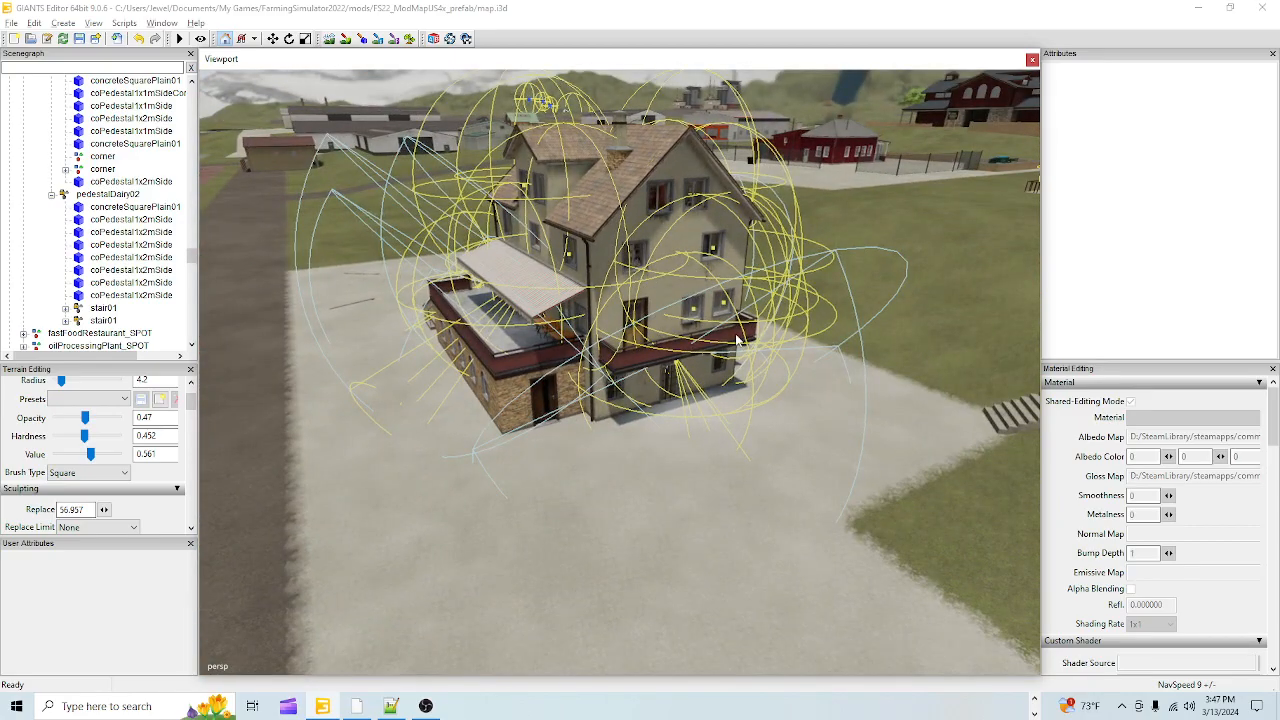
# - Locate the pizzeria group through its building in the scene and delete its sellingStation node
pyautogui.click(681, 310)
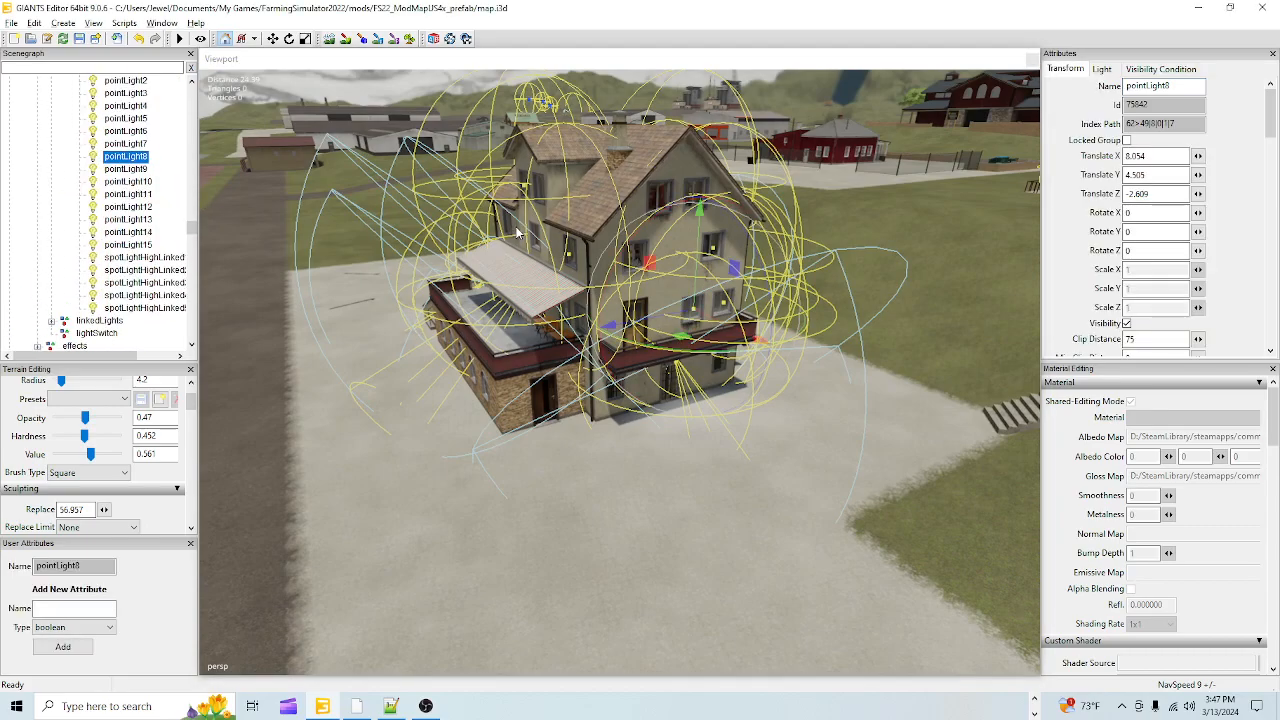
pyautogui.click(517, 233)
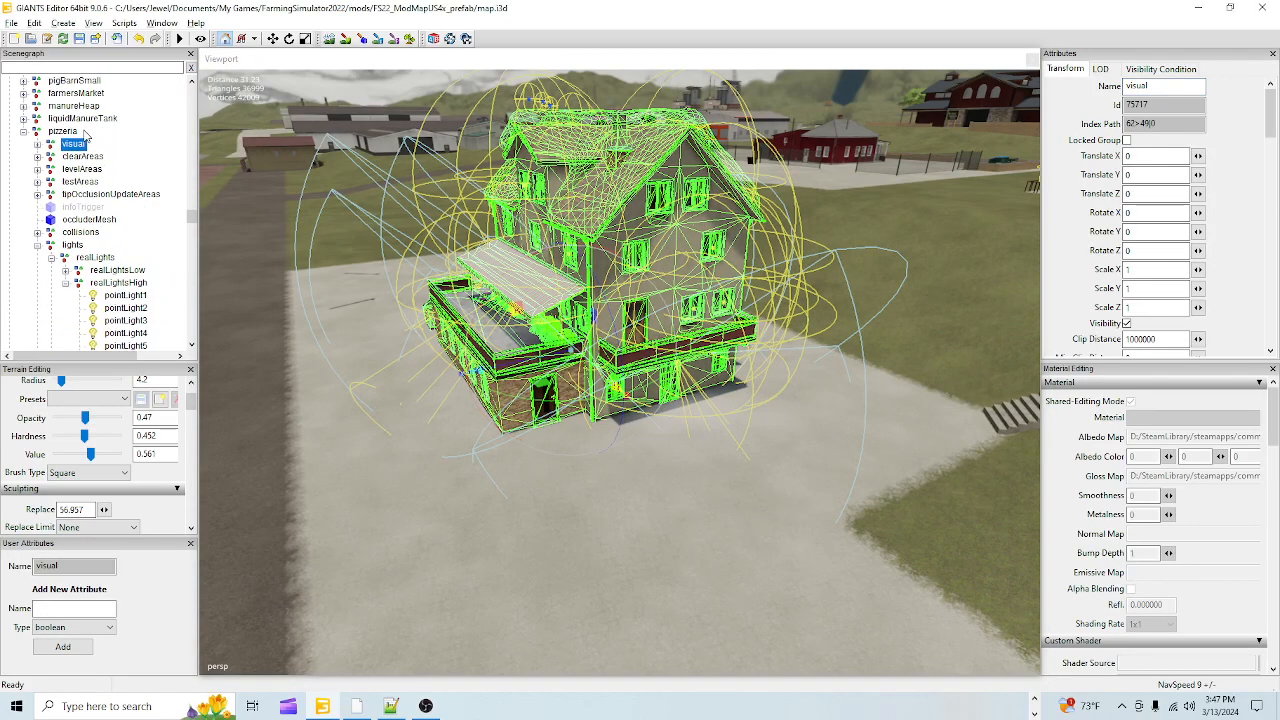
pyautogui.click(84, 133)
pyautogui.press('f')
pyautogui.scroll(-3, 638, 367)
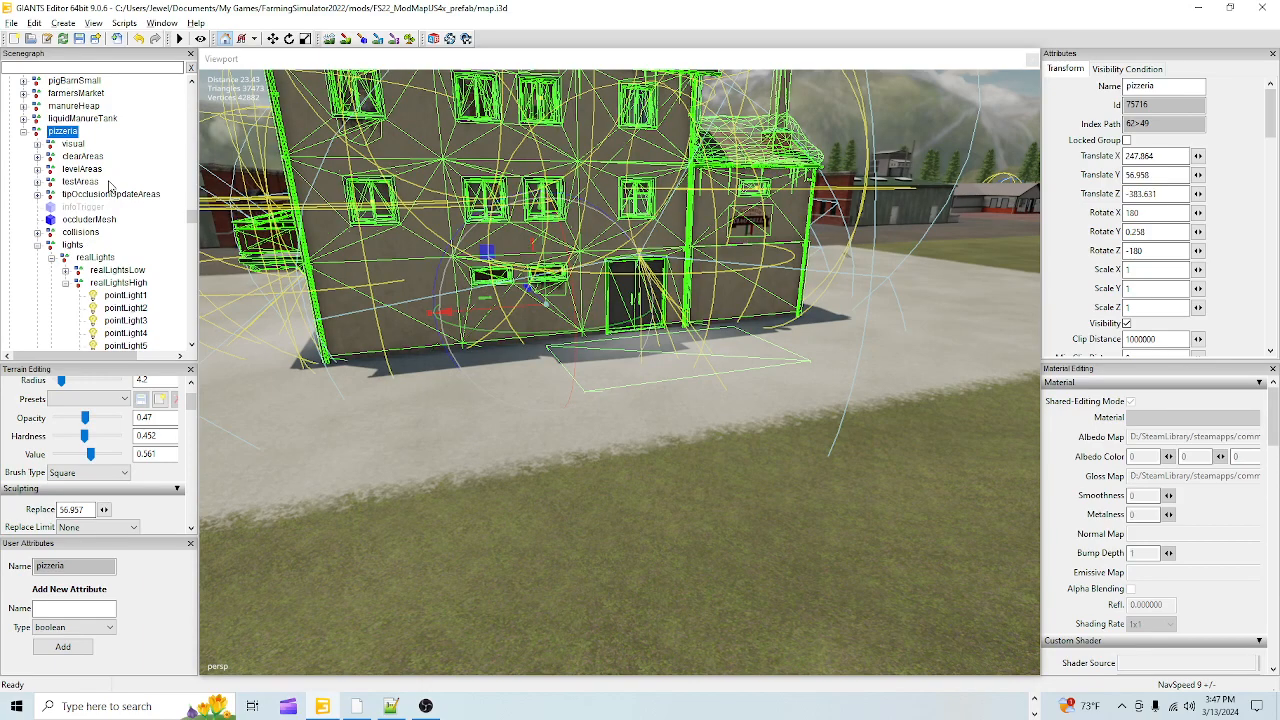
pyautogui.click(99, 194)
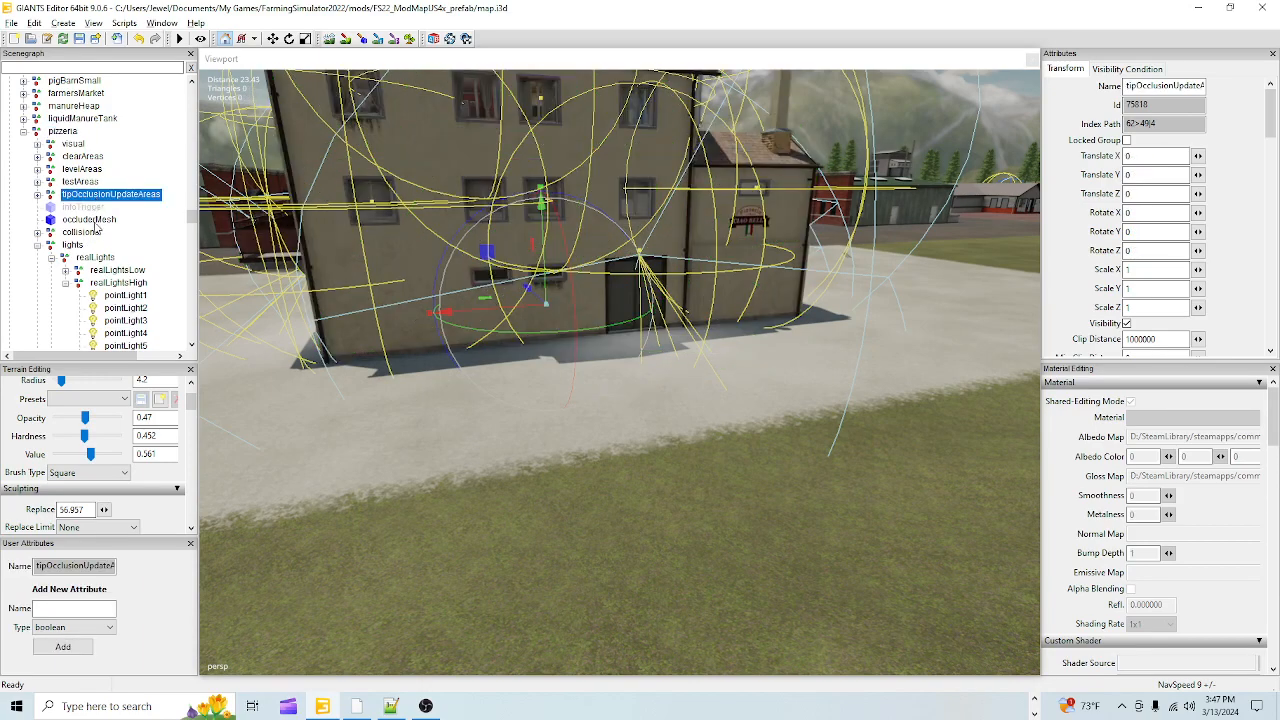
pyautogui.scroll(-3, 97, 228)
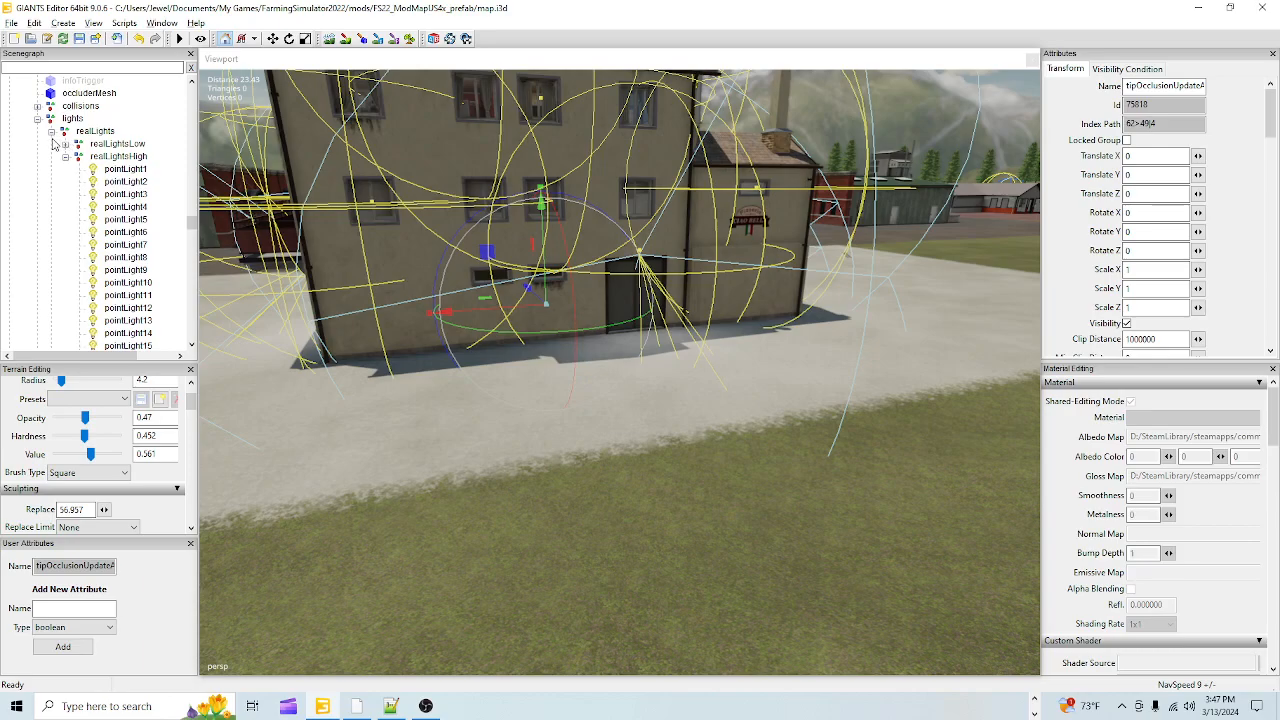
pyautogui.click(52, 131)
pyautogui.click(37, 118)
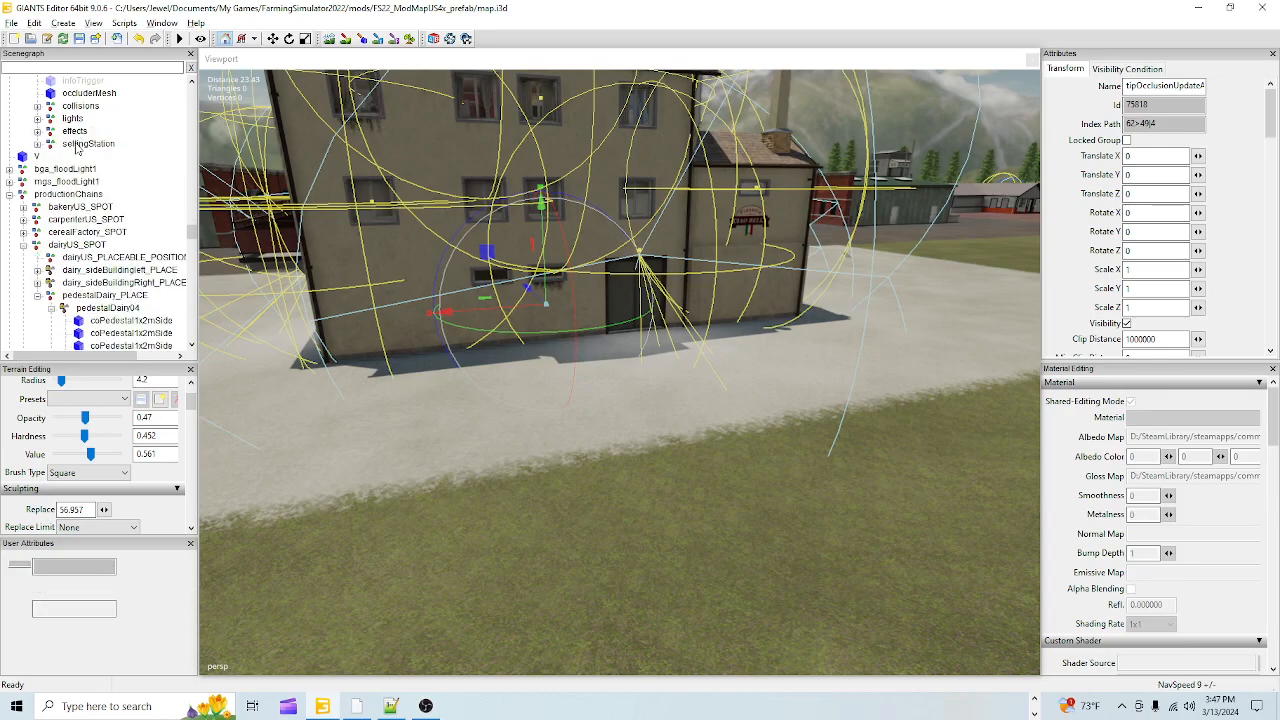
pyautogui.click(77, 145)
pyautogui.press('Delete')
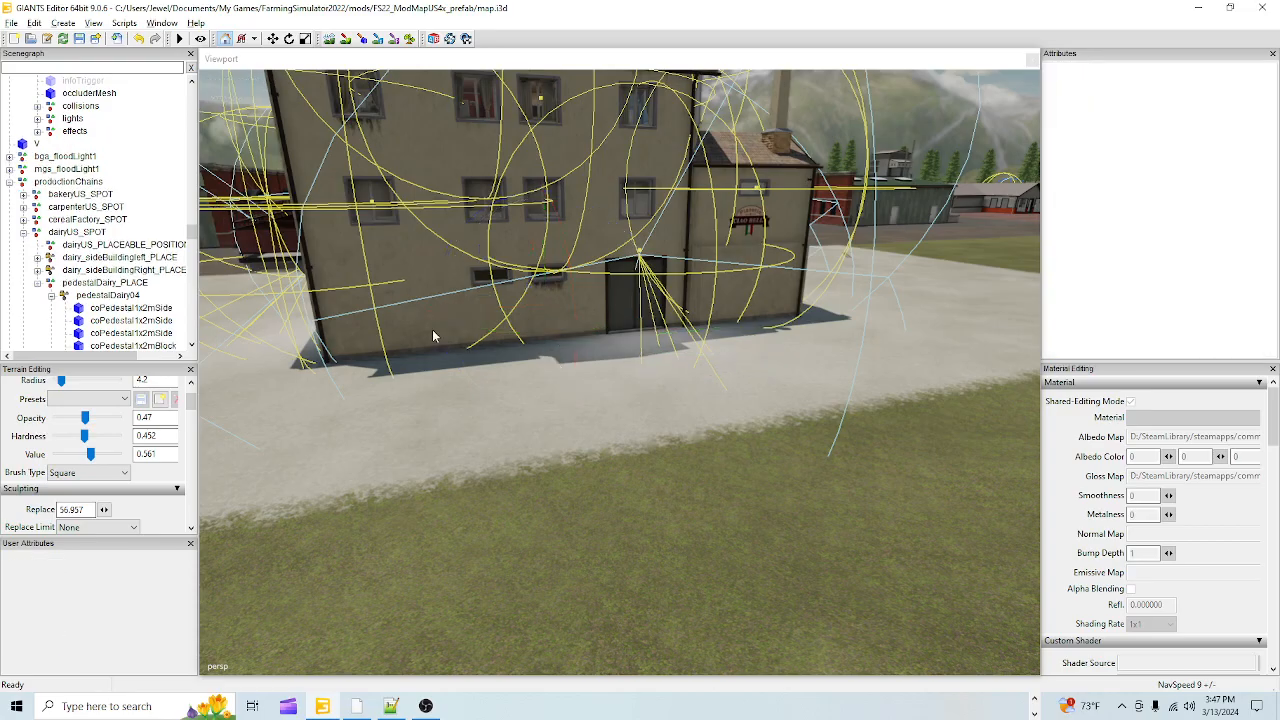
# - Bring the floating gate_PREFAB from the sky down onto the road near the green-roofed brick building
pyautogui.keyDown('alt'); pyautogui.moveTo(577, 389); pyautogui.dragTo(840, 364); pyautogui.keyUp('alt')
pyautogui.scroll(-5, 810, 384)
pyautogui.keyDown('alt'); pyautogui.moveTo(730, 394); pyautogui.dragTo(562, 410); pyautogui.keyUp('alt')
pyautogui.keyDown('alt'); pyautogui.moveTo(562, 410); pyautogui.dragTo(735, 270, button='right'); pyautogui.keyUp('alt')
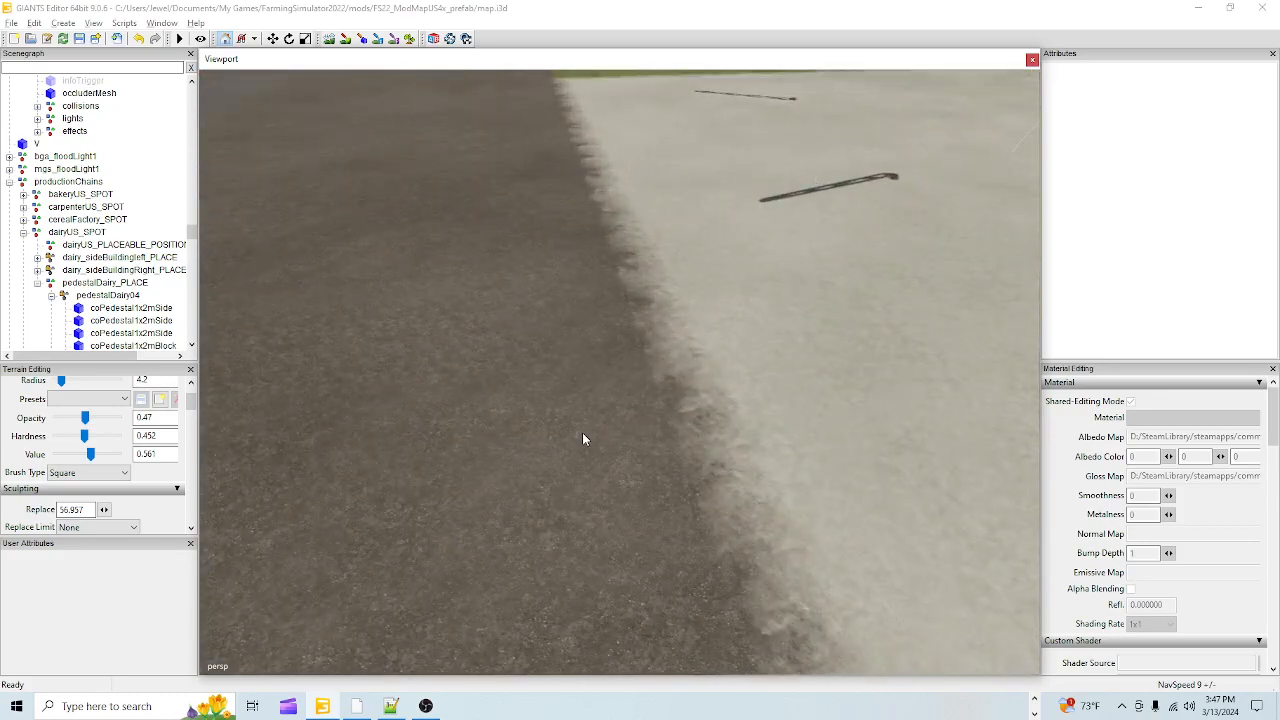
pyautogui.keyDown('alt'); pyautogui.moveTo(582, 433); pyautogui.dragTo(583, 410); pyautogui.keyUp('alt')
pyautogui.moveTo(545, 478)
pyautogui.keyDown('alt'); pyautogui.mouseDown()
pyautogui.moveTo(529, 405)
pyautogui.moveTo(546, 496)
pyautogui.mouseUp(); pyautogui.keyUp('alt')
pyautogui.keyDown('alt'); pyautogui.moveTo(546, 496); pyautogui.dragTo(608, 370, button='right'); pyautogui.keyUp('alt')
pyautogui.keyDown('alt'); pyautogui.moveTo(608, 370); pyautogui.dragTo(618, 476); pyautogui.keyUp('alt')
pyautogui.keyDown('alt'); pyautogui.moveTo(618, 476); pyautogui.dragTo(450, 542, button='right'); pyautogui.keyUp('alt')
pyautogui.keyDown('alt'); pyautogui.moveTo(450, 542); pyautogui.dragTo(560, 383); pyautogui.keyUp('alt')
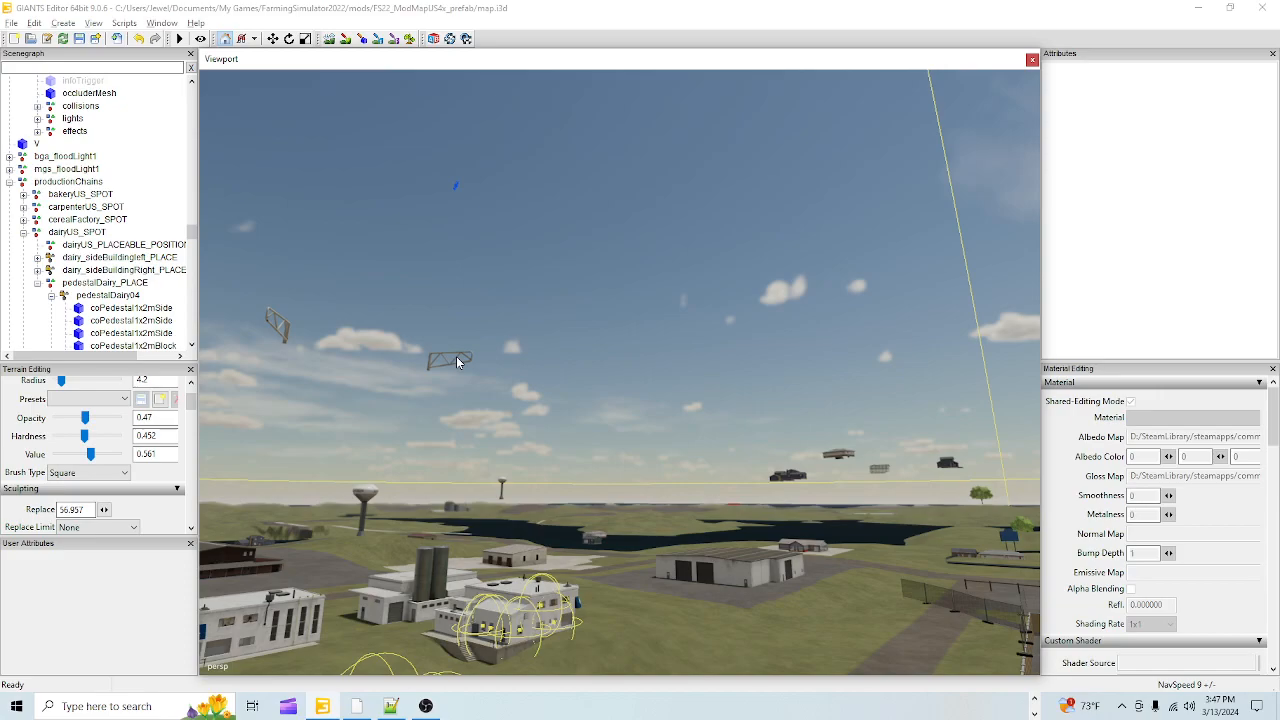
pyautogui.click(288, 335)
pyautogui.keyDown('alt'); pyautogui.moveTo(340, 402); pyautogui.dragTo(363, 413); pyautogui.keyUp('alt')
pyautogui.keyDown('alt'); pyautogui.moveTo(363, 413); pyautogui.dragTo(431, 514, button='right'); pyautogui.keyUp('alt')
pyautogui.keyDown('alt'); pyautogui.moveTo(431, 514); pyautogui.dragTo(411, 549); pyautogui.keyUp('alt')
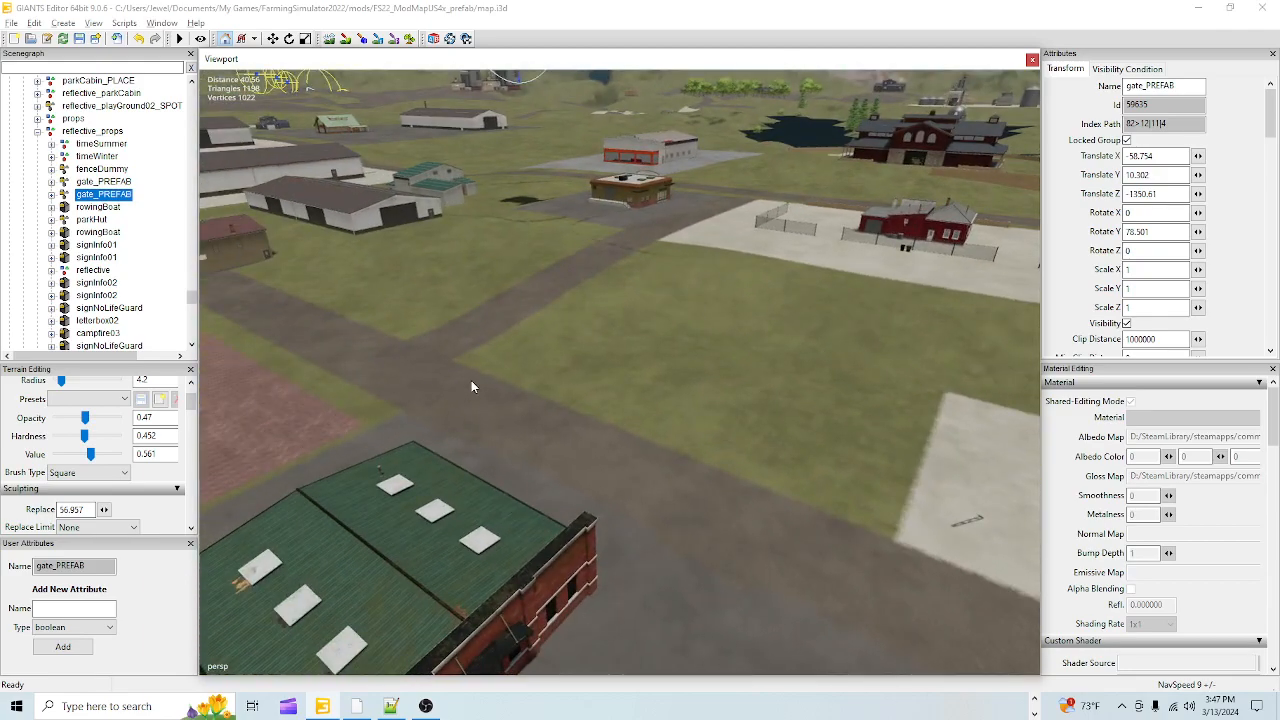
pyautogui.hotkey('ctrl', 'b')
# - Review the pizzeria, its paved yard and the adjoining road edge from above and from the front
pyautogui.keyDown('alt'); pyautogui.moveTo(580, 590); pyautogui.dragTo(691, 582); pyautogui.keyUp('alt')
pyautogui.keyDown('alt'); pyautogui.moveTo(643, 548); pyautogui.dragTo(714, 529); pyautogui.keyUp('alt')
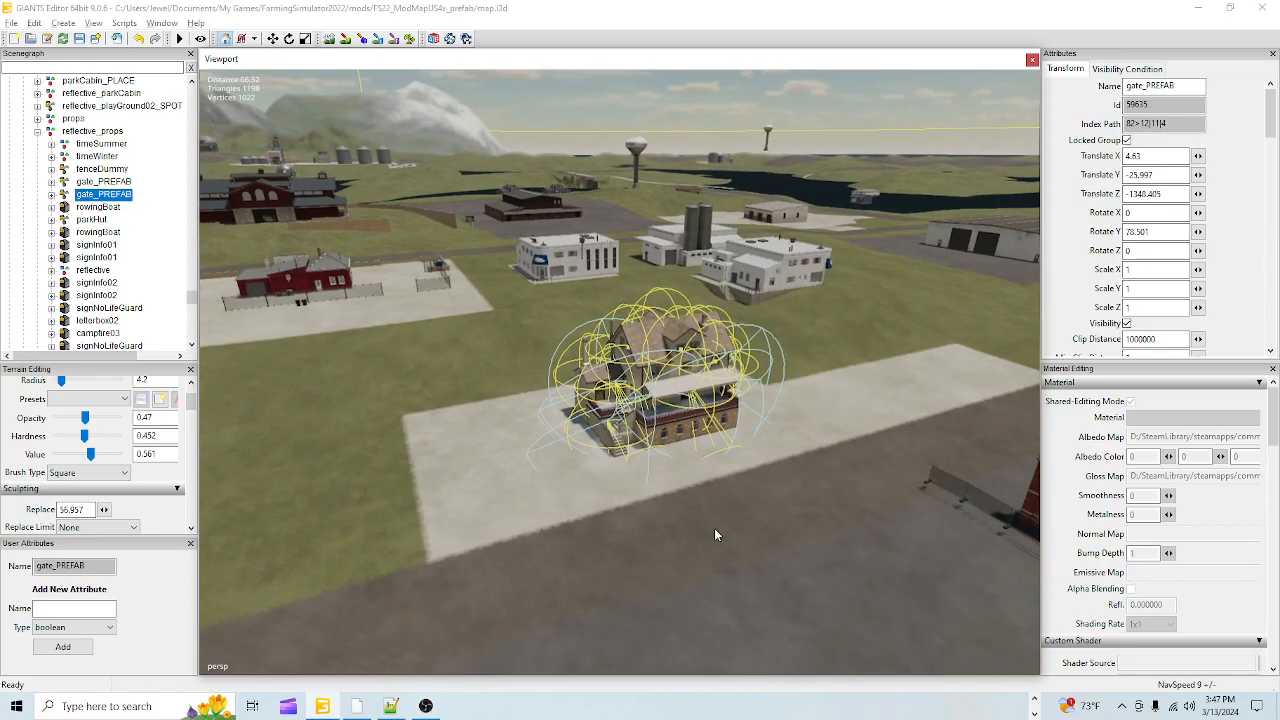
pyautogui.keyDown('alt'); pyautogui.moveTo(714, 529); pyautogui.dragTo(995, 187, button='right'); pyautogui.keyUp('alt')
pyautogui.keyDown('alt'); pyautogui.moveTo(796, 294); pyautogui.dragTo(530, 453); pyautogui.keyUp('alt')
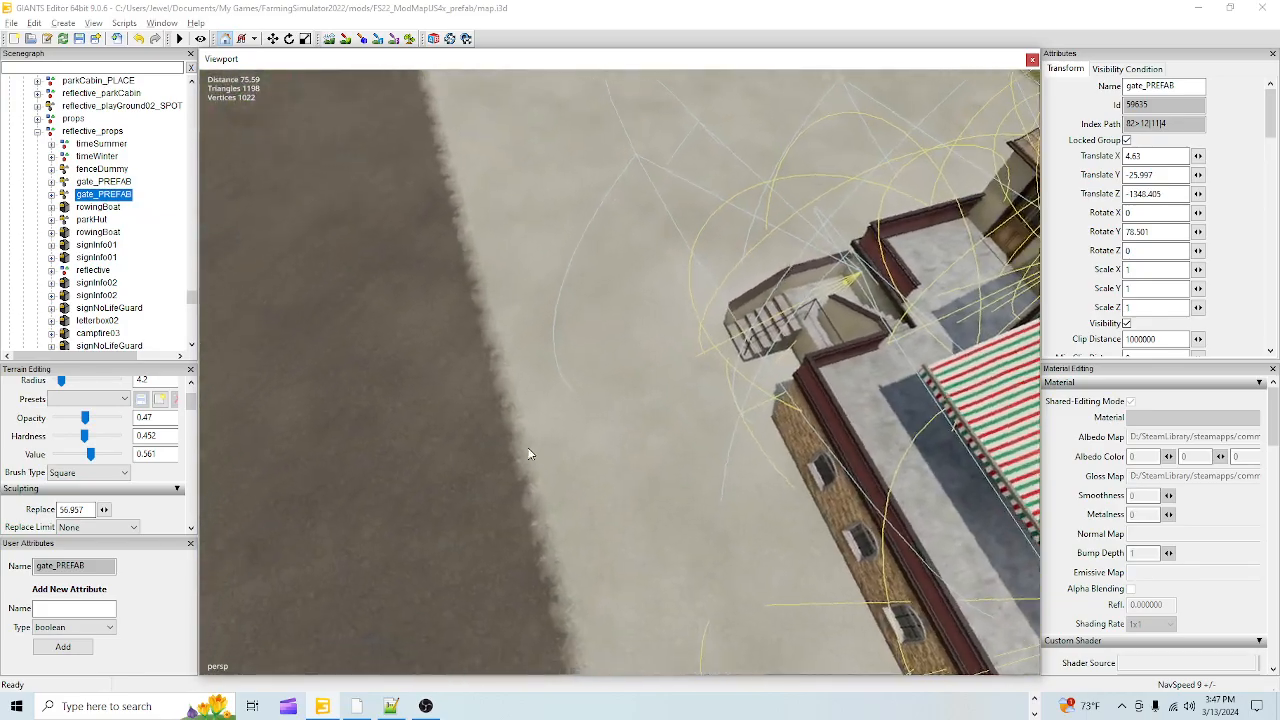
pyautogui.keyDown('alt'); pyautogui.moveTo(530, 453); pyautogui.dragTo(596, 281, button='right'); pyautogui.keyUp('alt')
pyautogui.keyDown('alt'); pyautogui.moveTo(588, 420); pyautogui.dragTo(632, 593); pyautogui.keyUp('alt')
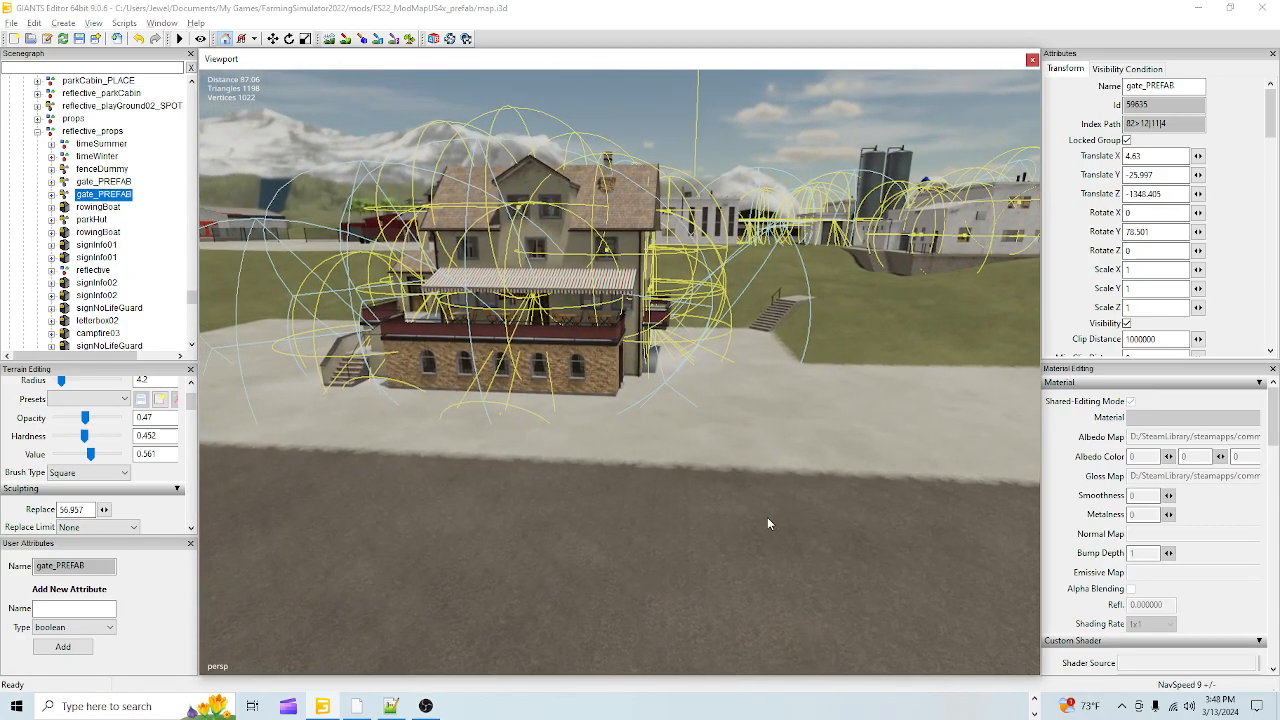
pyautogui.keyDown('alt'); pyautogui.moveTo(771, 525); pyautogui.dragTo(755, 519); pyautogui.keyUp('alt')
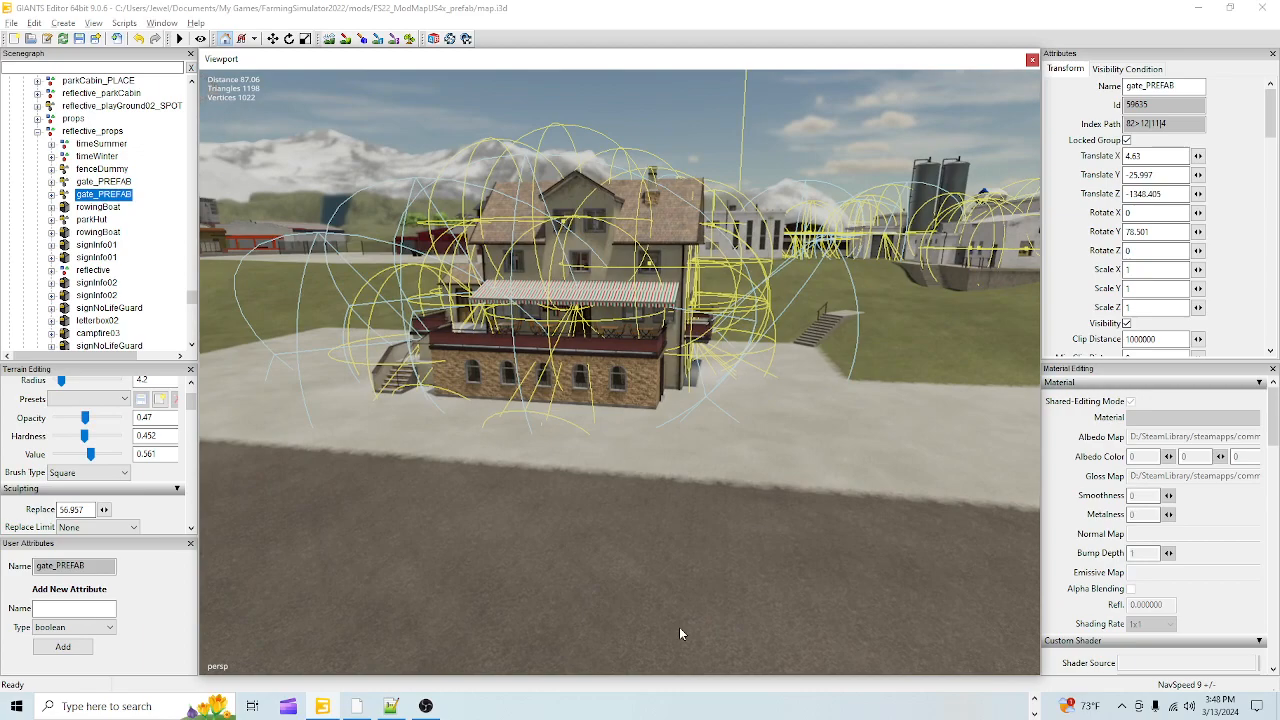